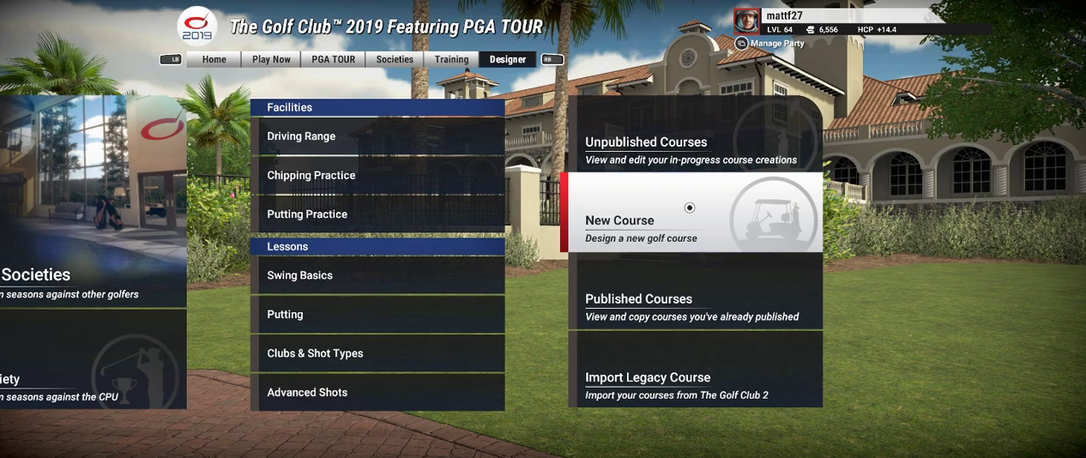
Step: Start designing a new course and choose the Highlands theme
left_click(689, 207)
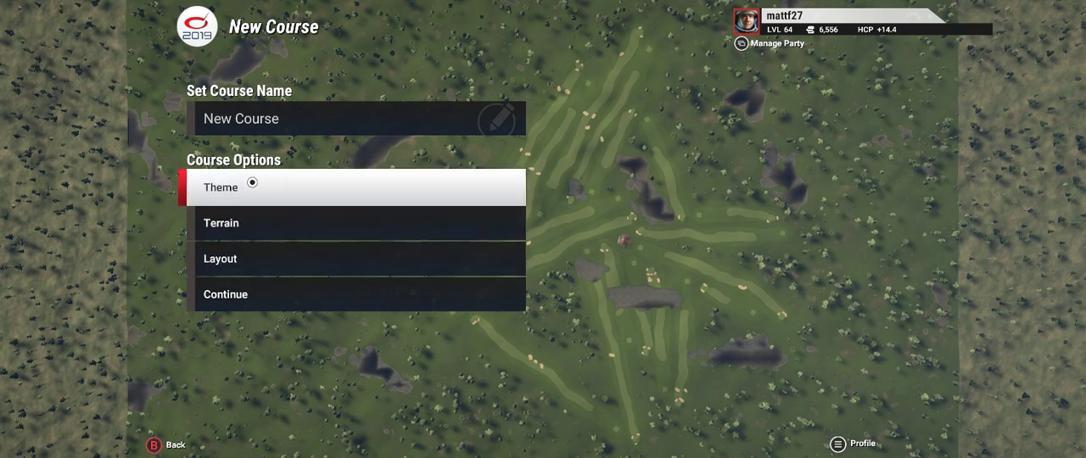
left_click(244, 185)
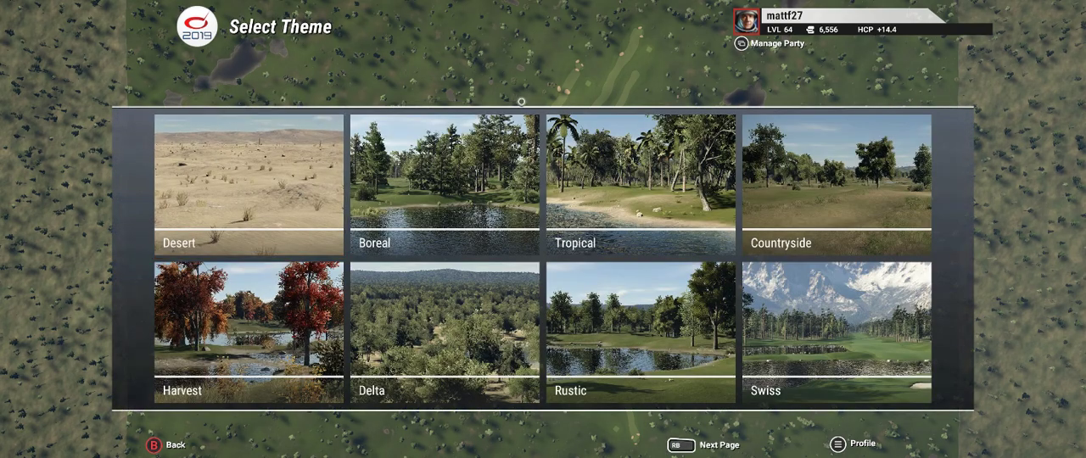
left_click(706, 445)
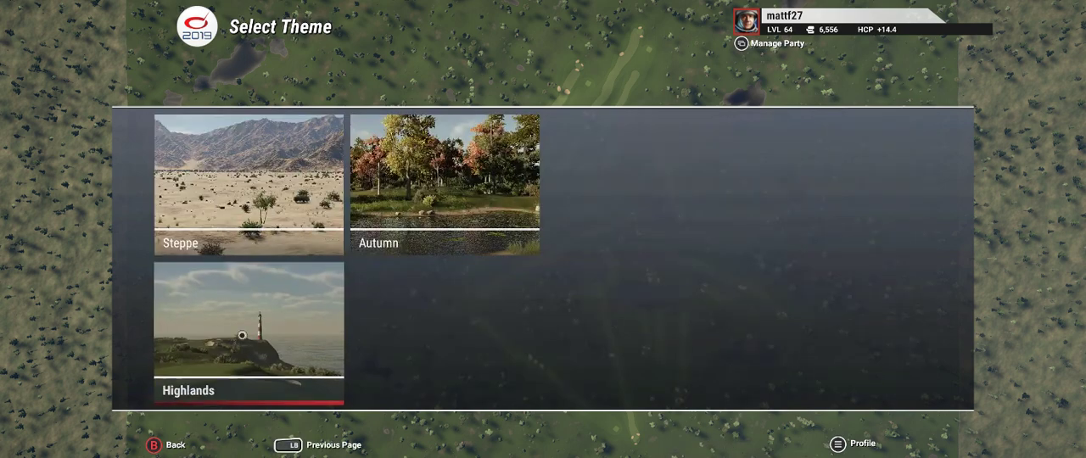
left_click(233, 304)
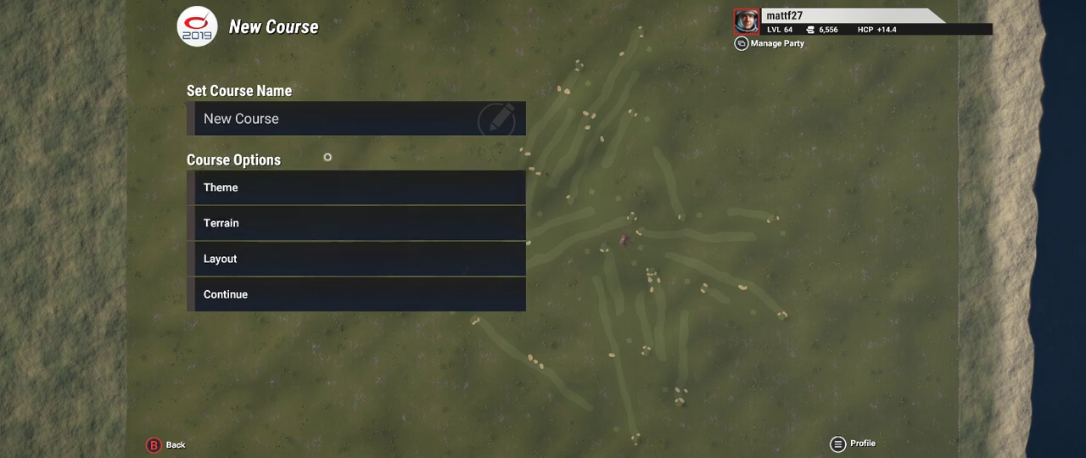
Step: Set the terrain's hills to 46 for the new course
left_click(279, 225)
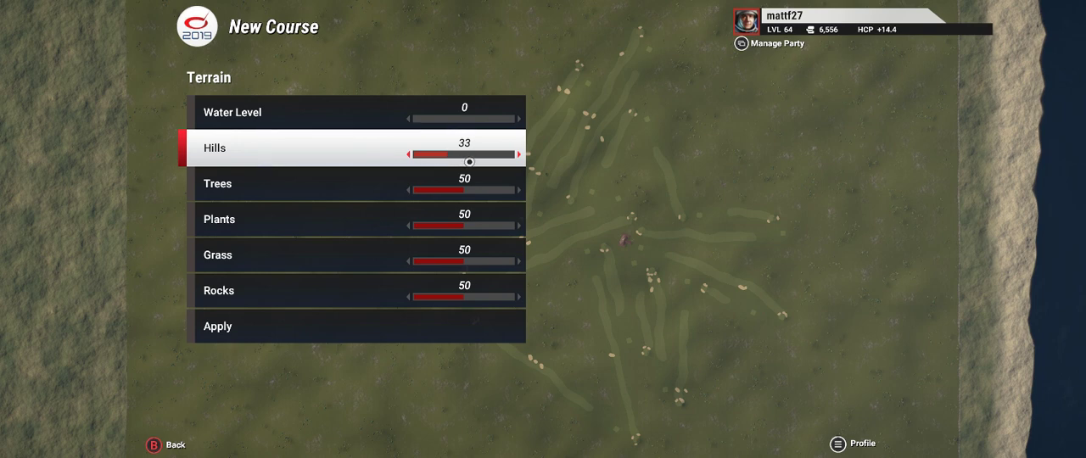
mouse_move(468, 156)
left_mouse_down()
mouse_move(489, 156)
mouse_move(435, 156)
mouse_move(474, 156)
mouse_move(451, 160)
mouse_move(465, 160)
left_mouse_up()
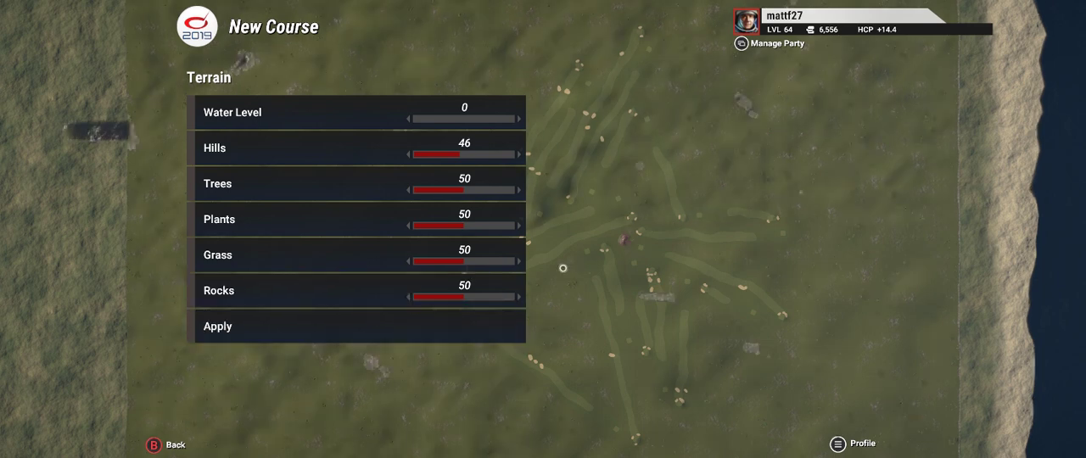
key("Escape")
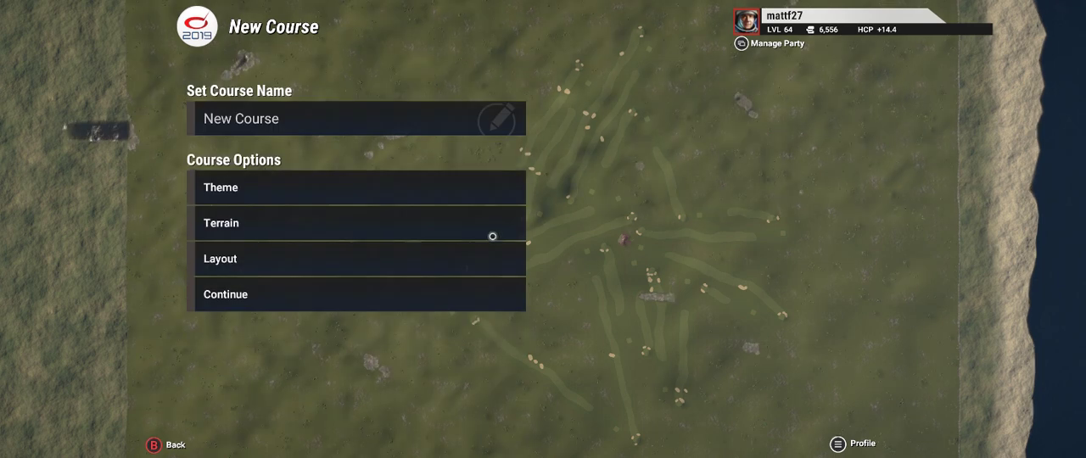
left_click(266, 223)
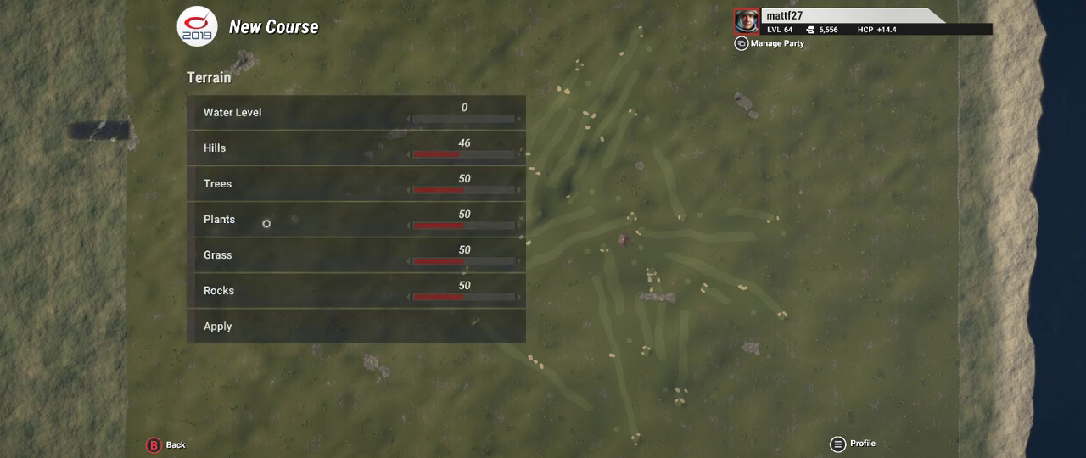
key("Escape")
Step: Apply a course layout with number of holes, fairway width, fairway bunkers, green size and green bunkers all set to 0
left_click(235, 263)
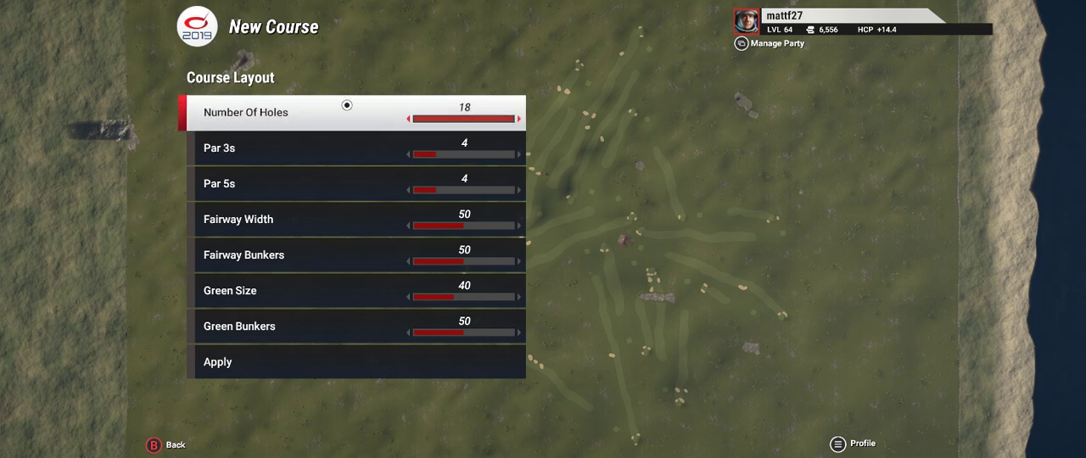
left_click_drag(446, 119, 384, 118)
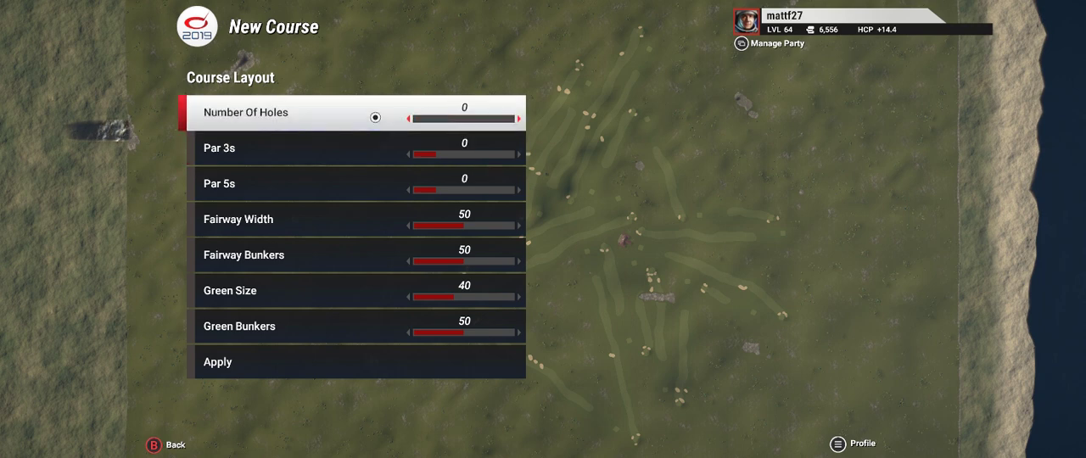
left_click_drag(437, 229, 356, 228)
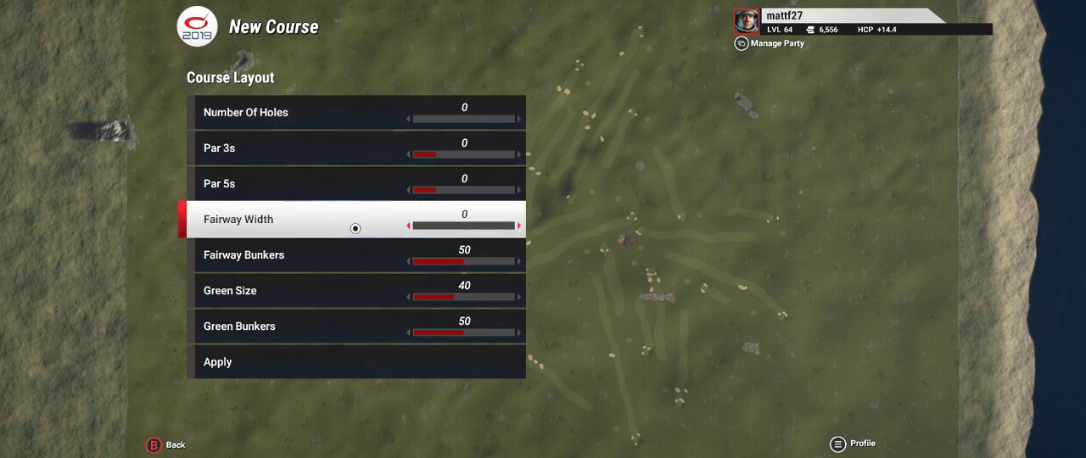
left_click_drag(462, 258, 374, 260)
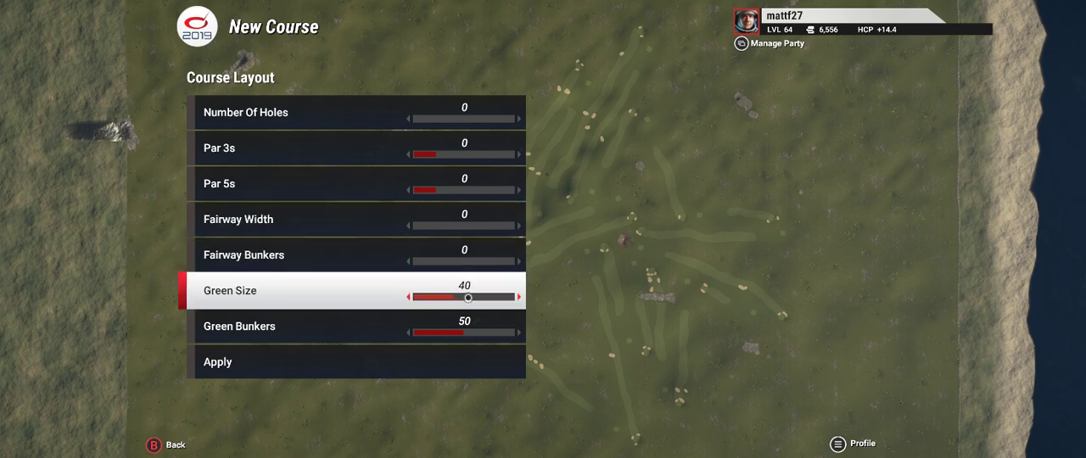
left_click_drag(436, 296, 315, 295)
left_click_drag(464, 337, 374, 334)
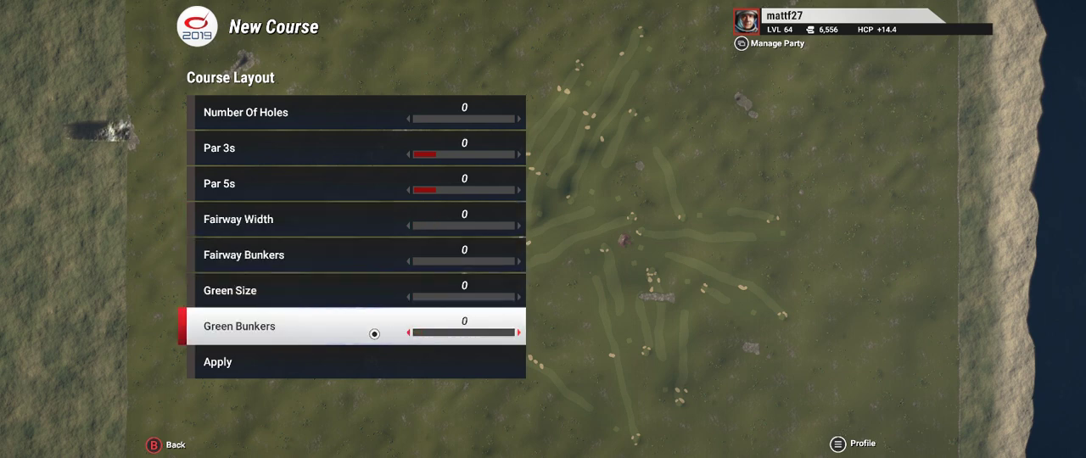
left_click(224, 366)
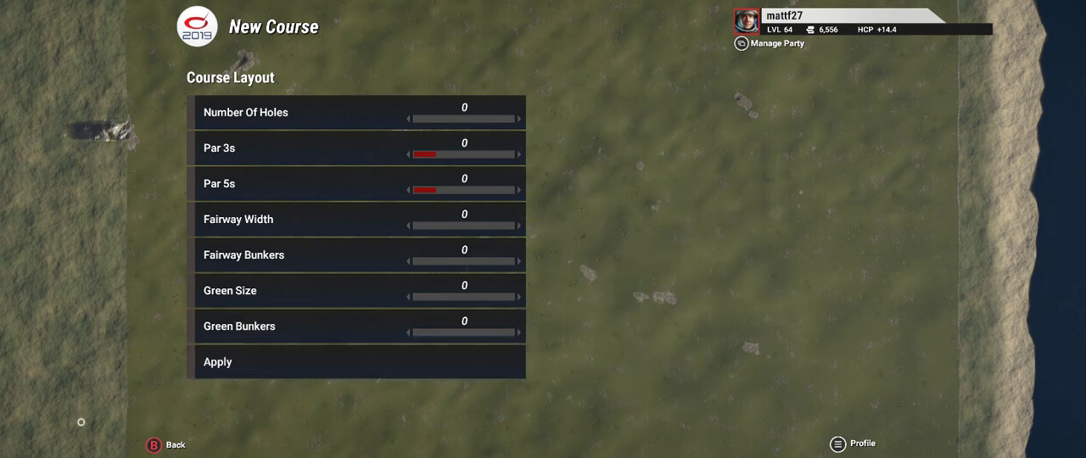
left_click(184, 436)
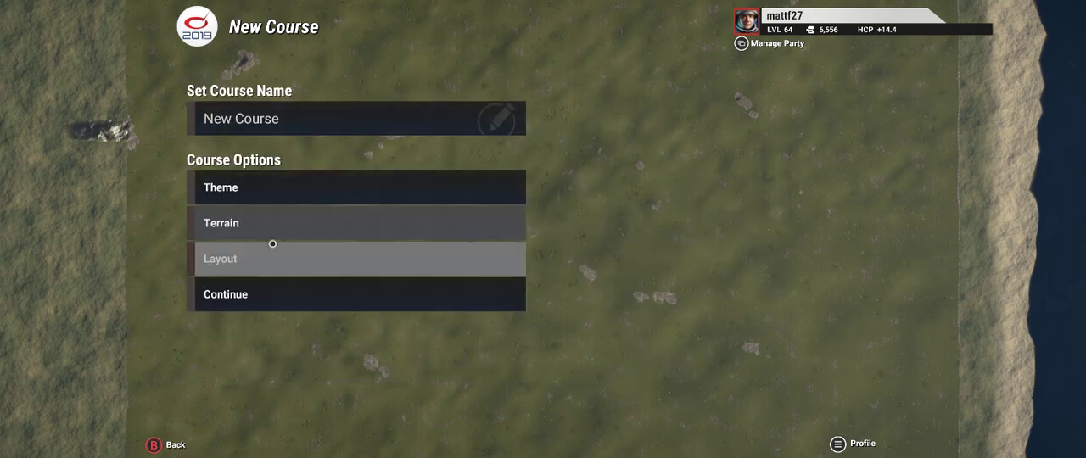
Step: Name the course Schoolhouse Rock, generate it and acknowledge the save notice
left_click(297, 118)
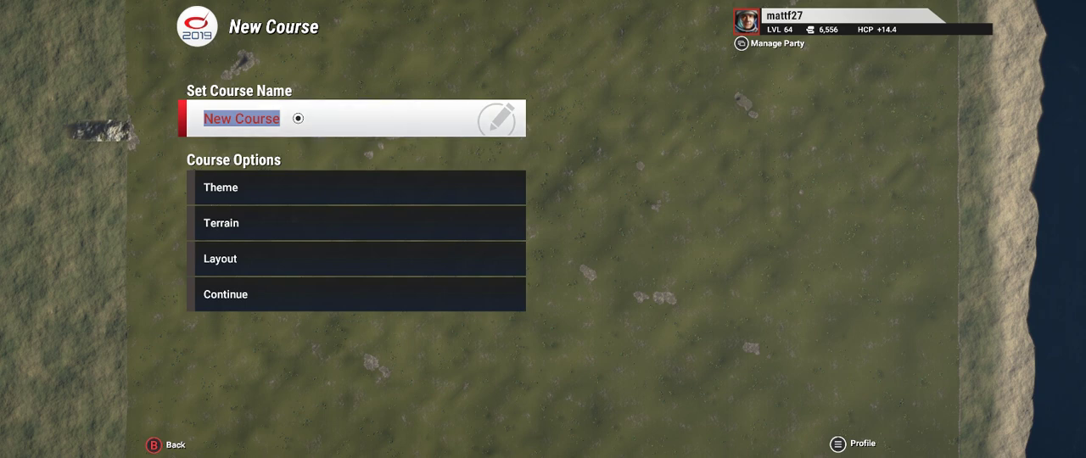
type("Schoolh")
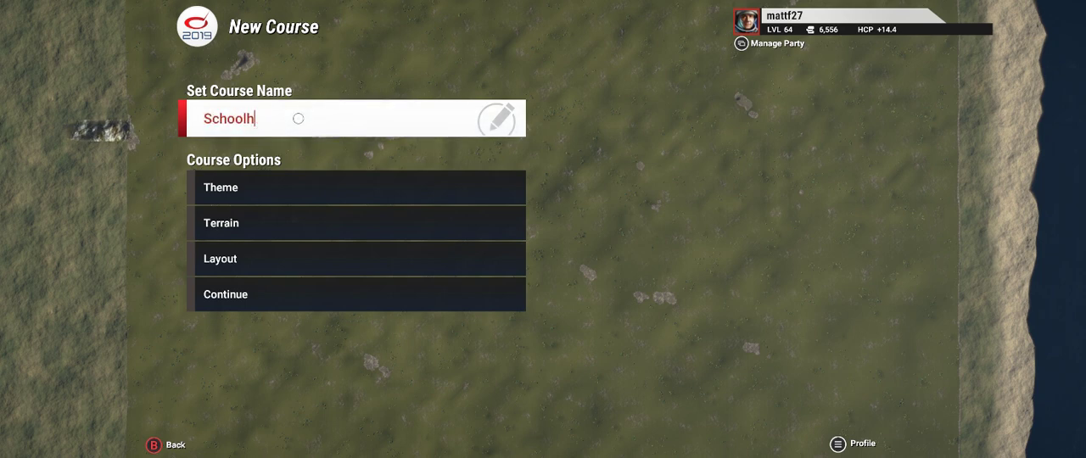
type("ouse Rock")
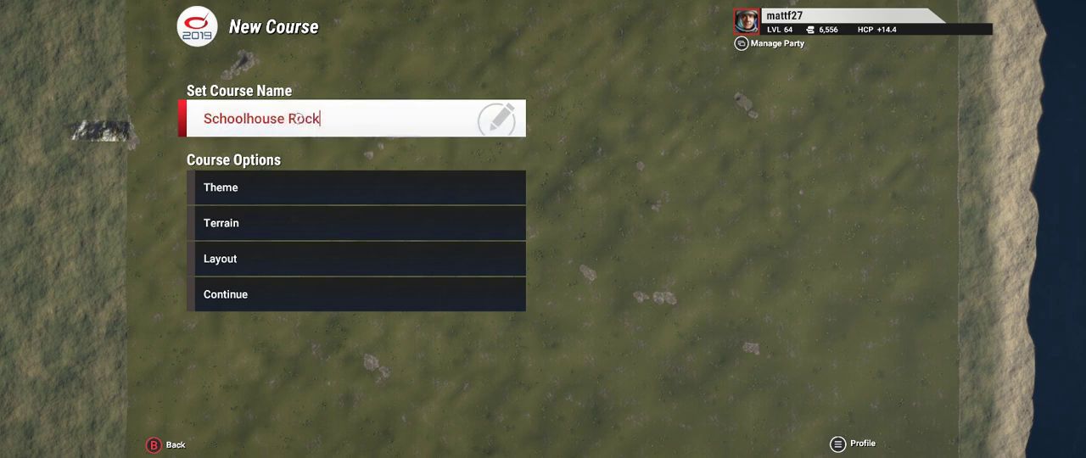
key("Return")
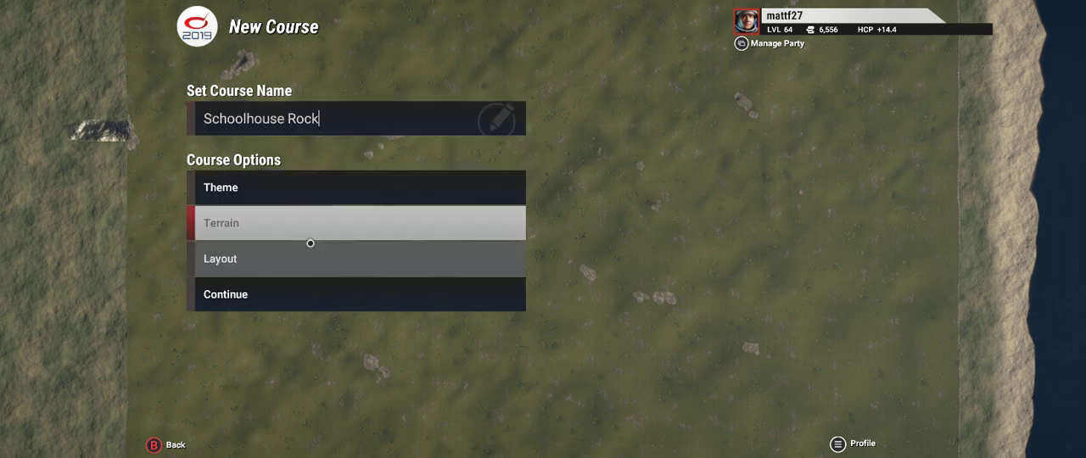
left_click(267, 301)
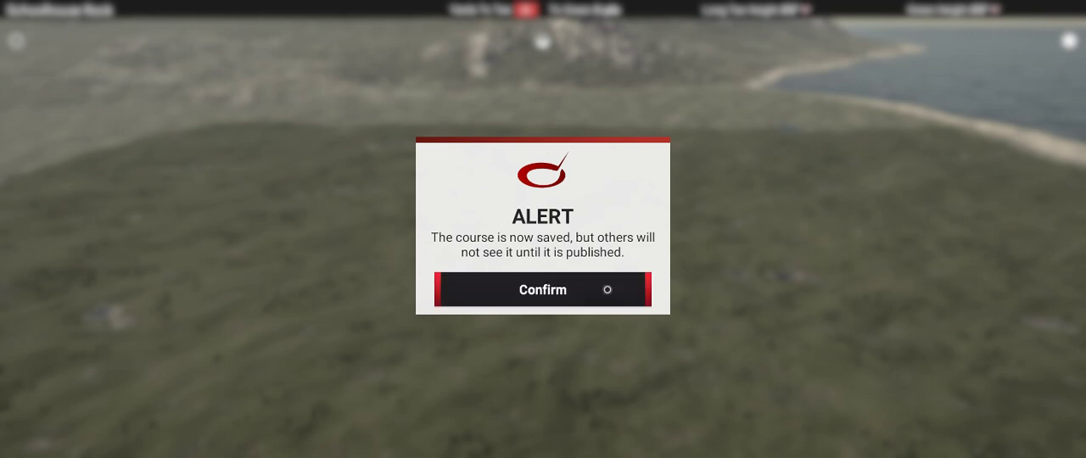
left_click(594, 290)
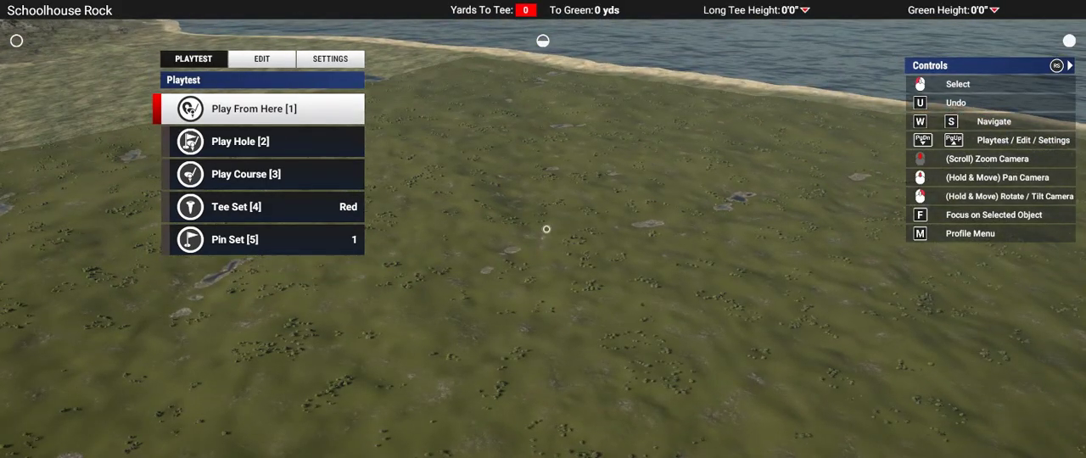
key("s")
key("s")
key("w")
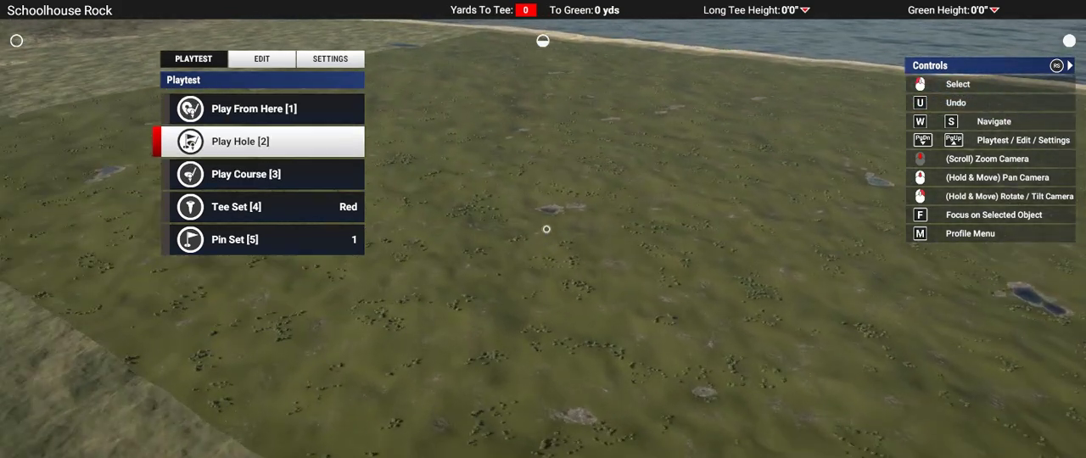
left_click(260, 59)
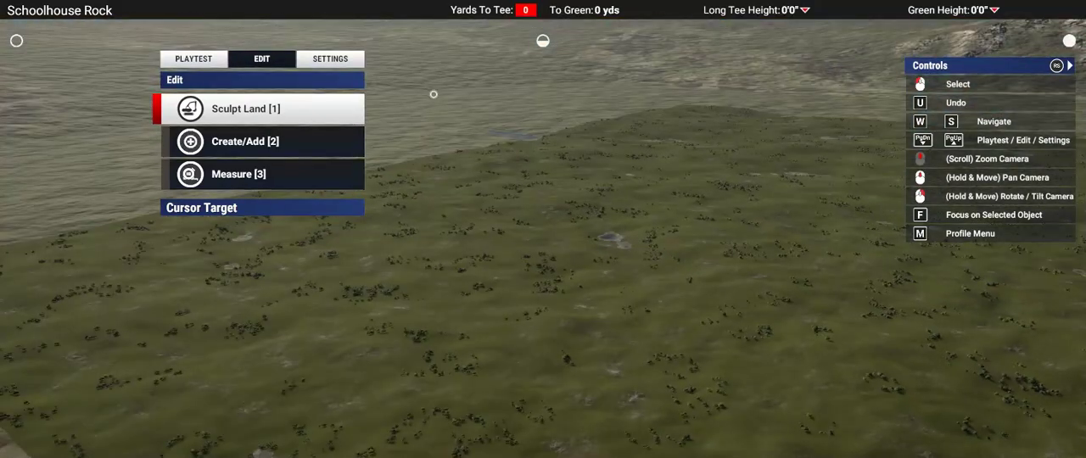
Step: In the course's rough settings, set the rough width to Small 7.7 yd
left_click(336, 65)
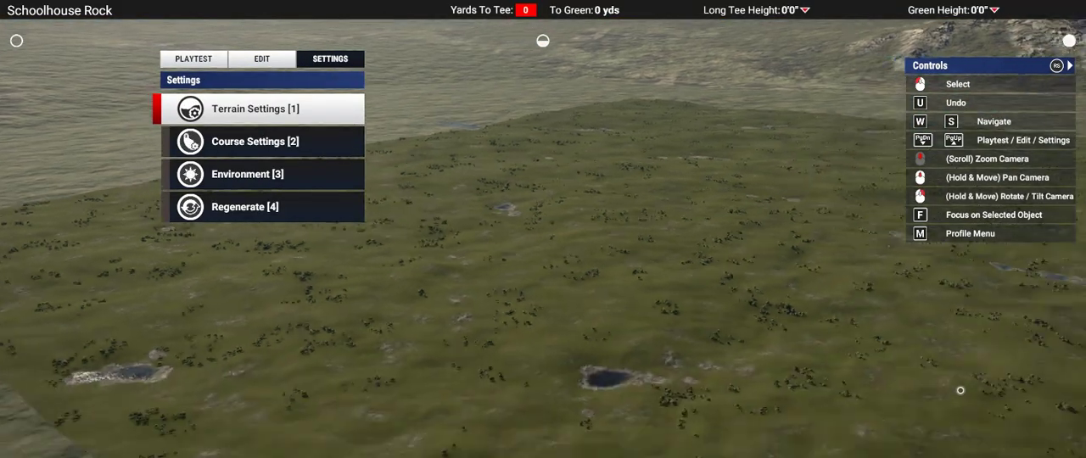
key("s")
key("s")
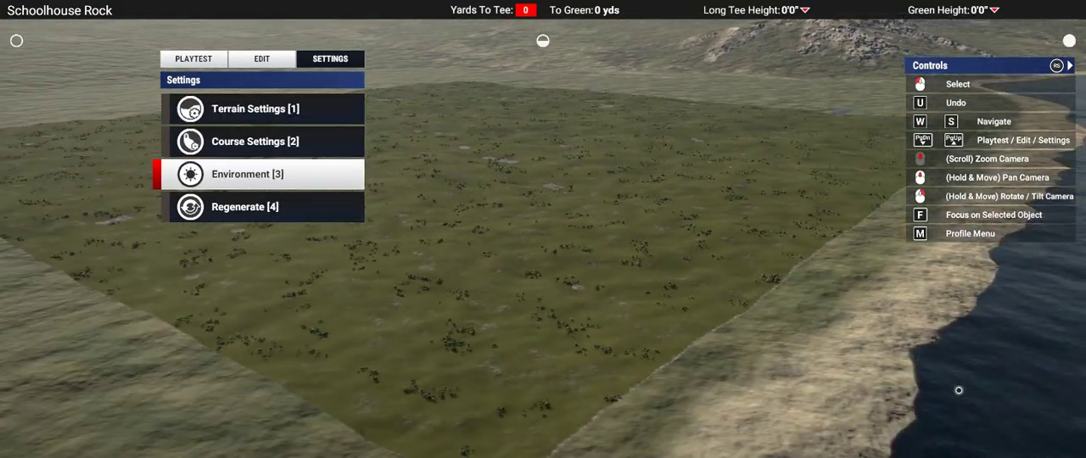
key("w")
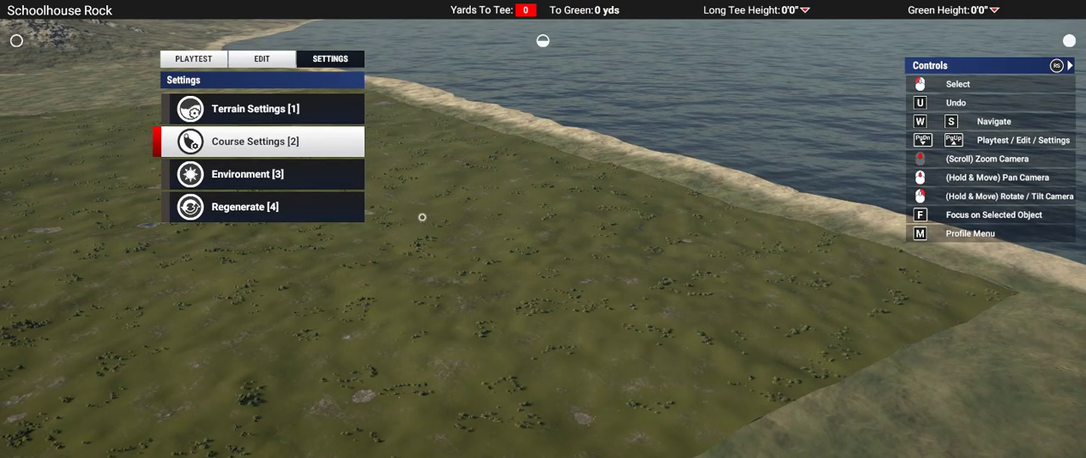
key("Return")
key("s")
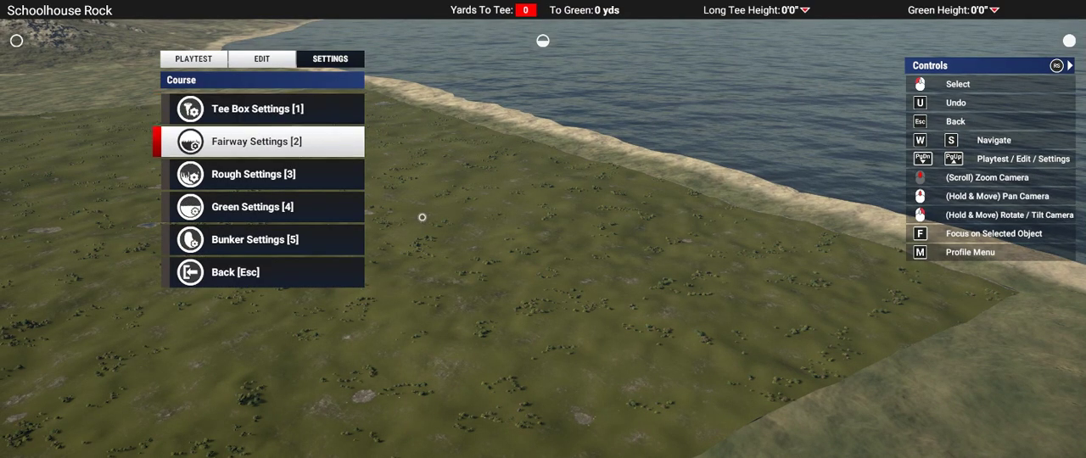
key("s")
key("Return")
key("Return")
key("a")
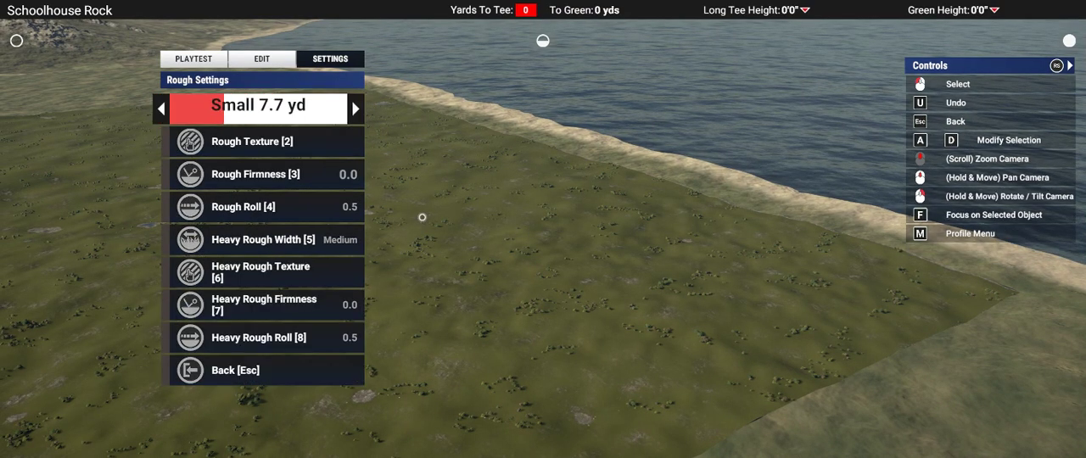
key("Return")
Step: Set the heavy rough width to Small 3.0 yd and leave the rough settings
key("s")
key("s")
key("s")
key("s")
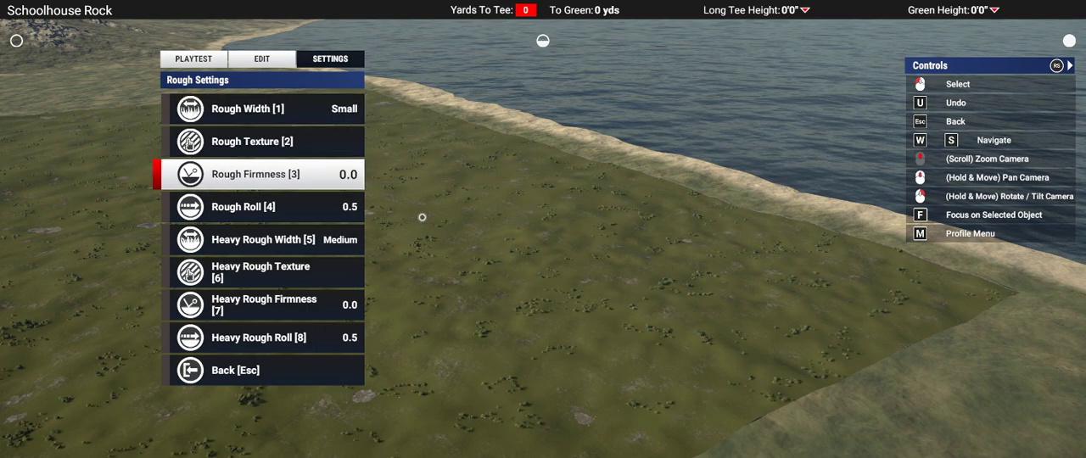
key("Return")
key("a")
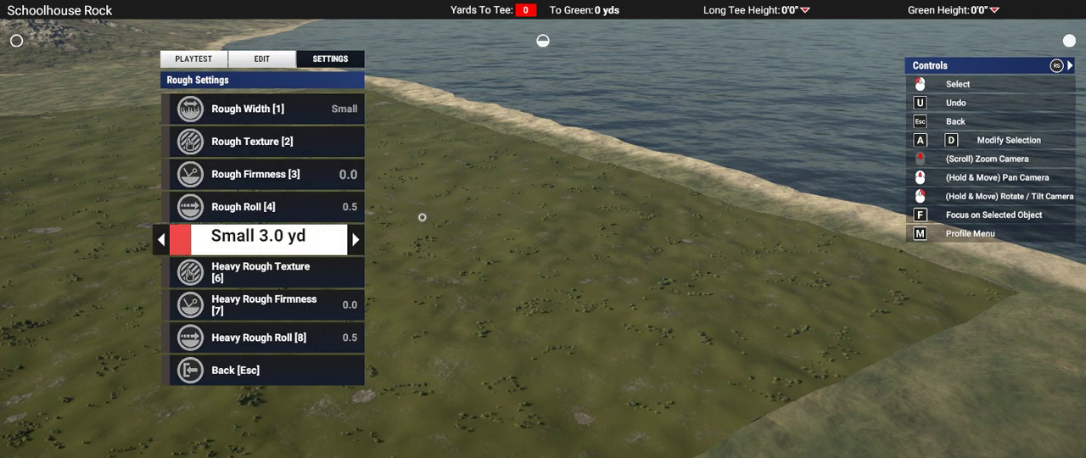
key("Return")
key("Escape")
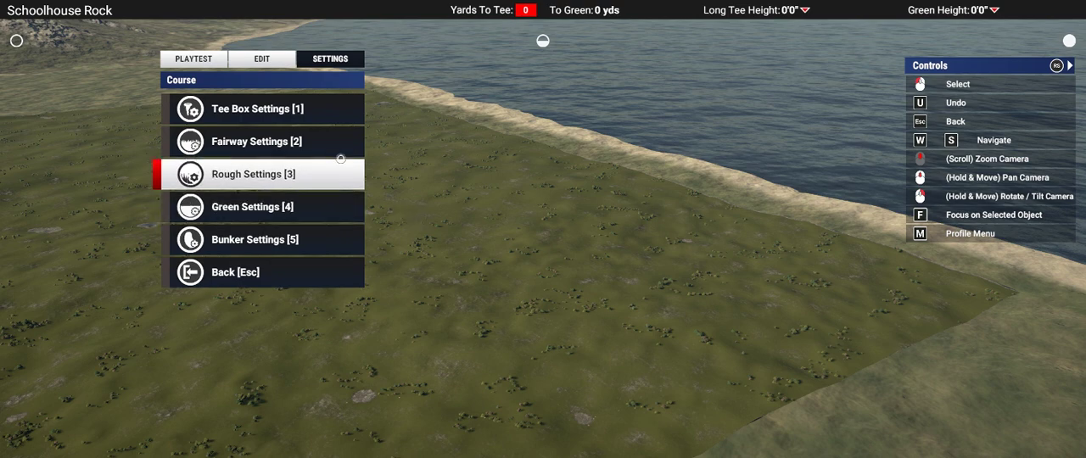
Step: Change the environment backdrop to the fourth option, the one with a flat horizon and no mountains
key("w")
key("w")
key("s")
key("Escape")
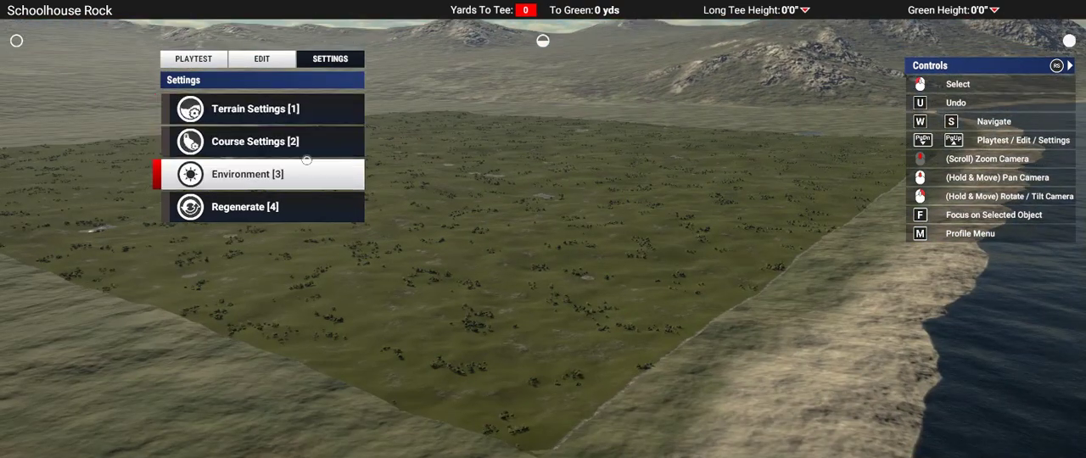
left_click(273, 183)
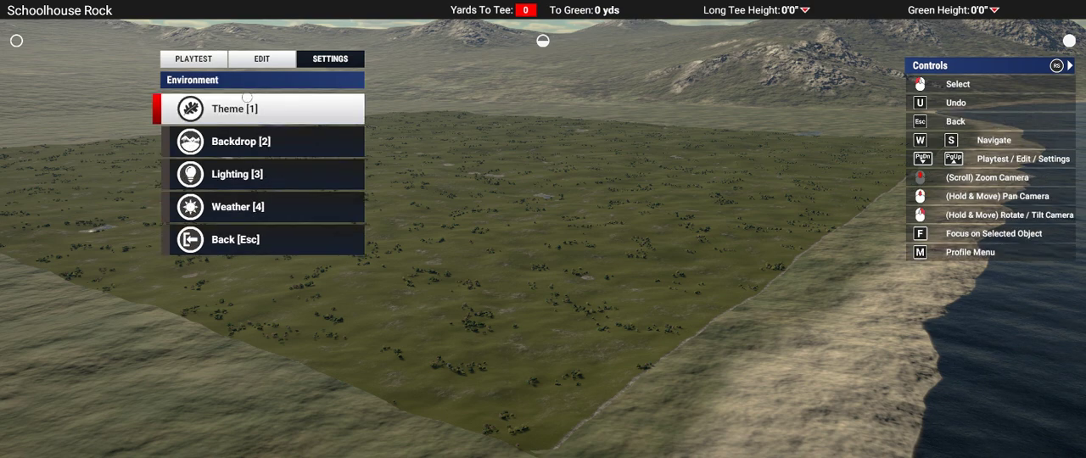
left_click(239, 141)
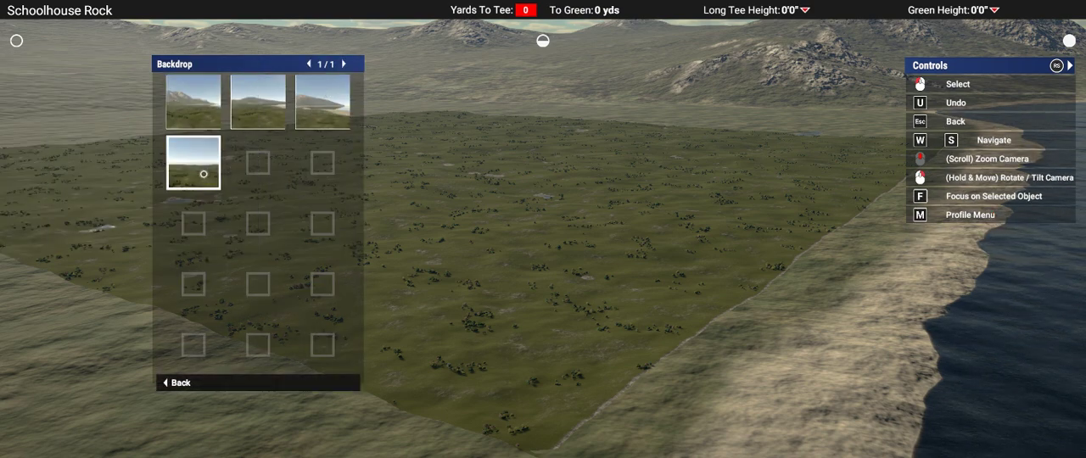
left_click(202, 174)
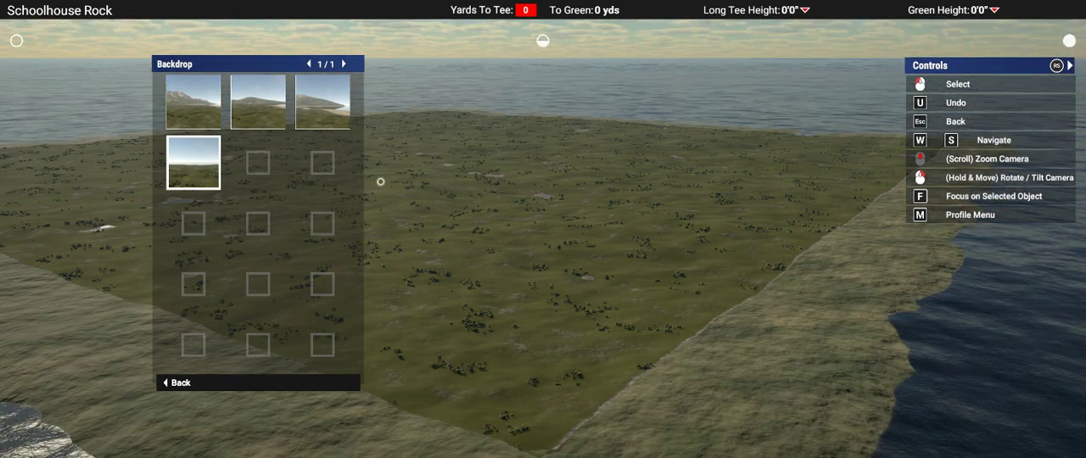
Step: Leave the backdrop choices and set the lighting's time of day to 9:46
key("Escape")
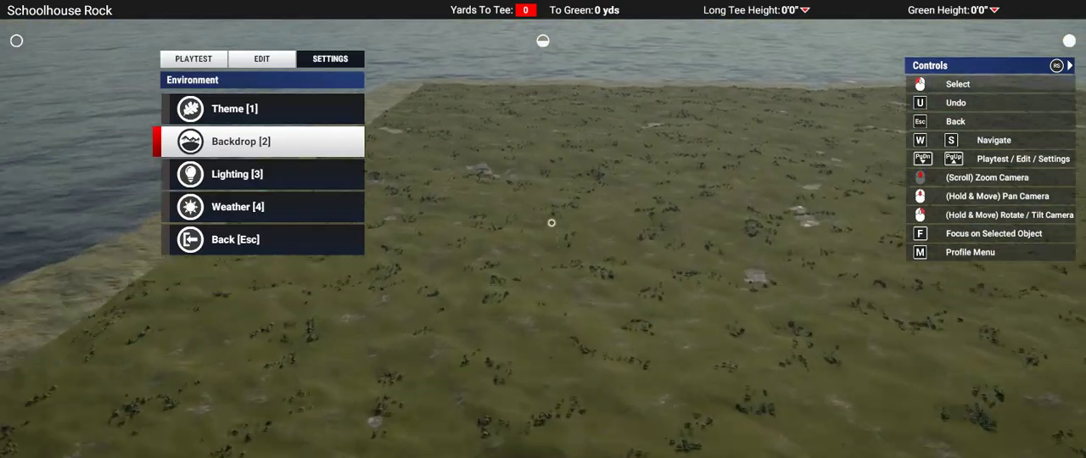
key("3")
key("1")
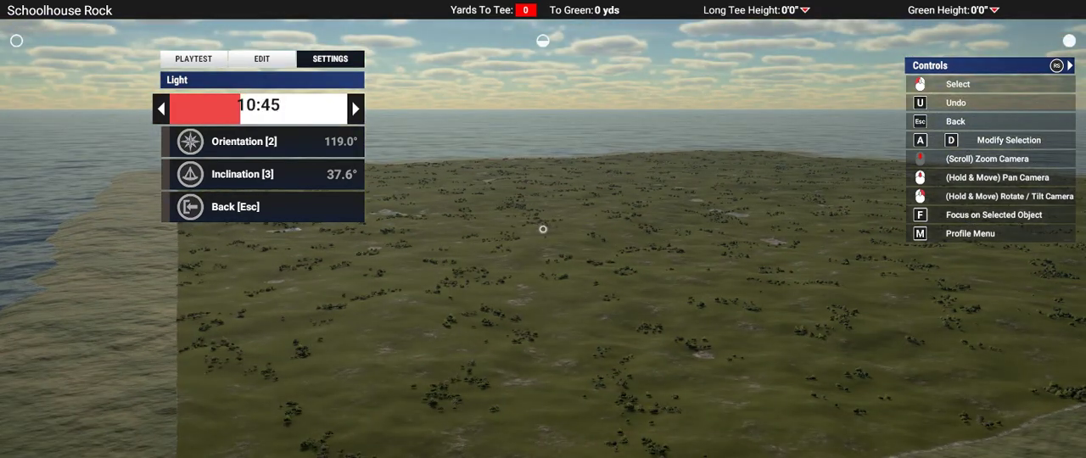
key("a")
key("Escape")
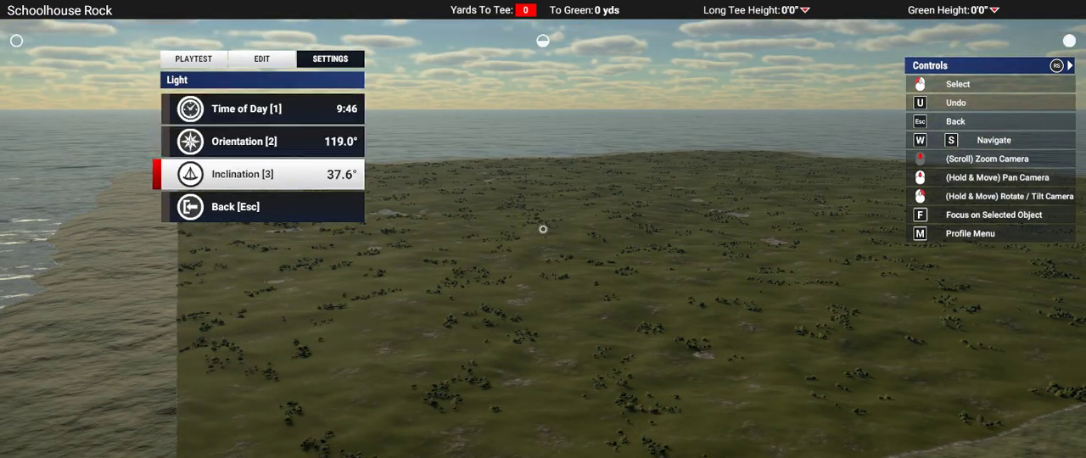
Step: Set the light inclination to 15.7° for long terrain shadows and leave the environment settings
key("3")
key("d")
key("d")
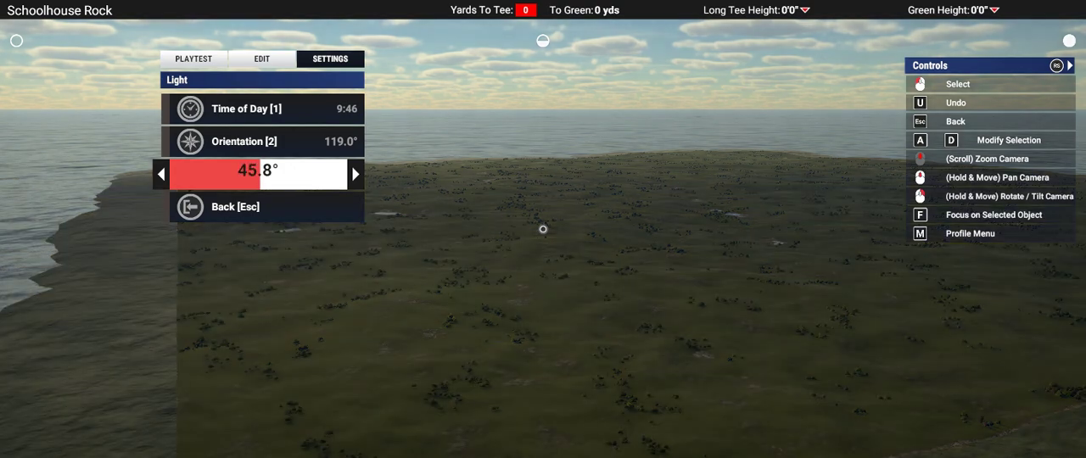
mouse_move(543, 228)
right_mouse_down()
mouse_move(543, 169)
mouse_move(542, 228)
right_mouse_up()
key("d")
key("d")
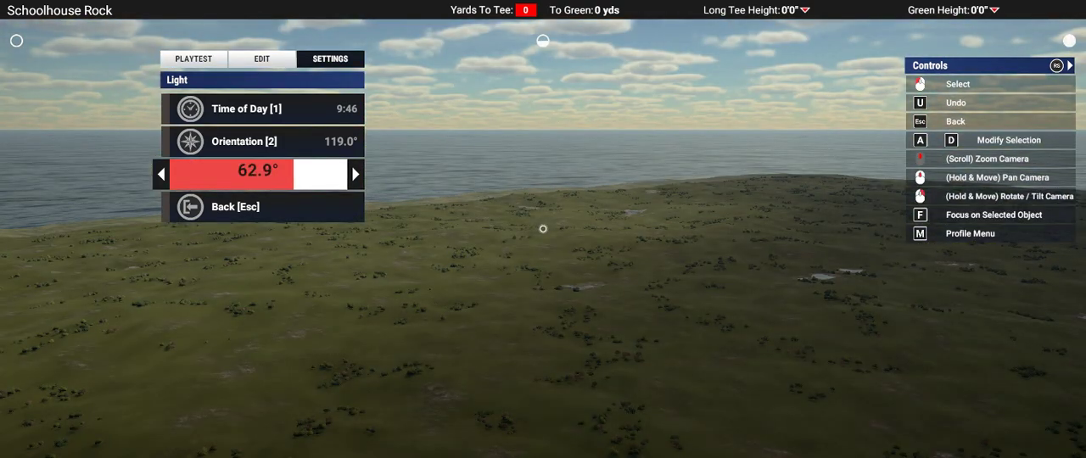
key("a")
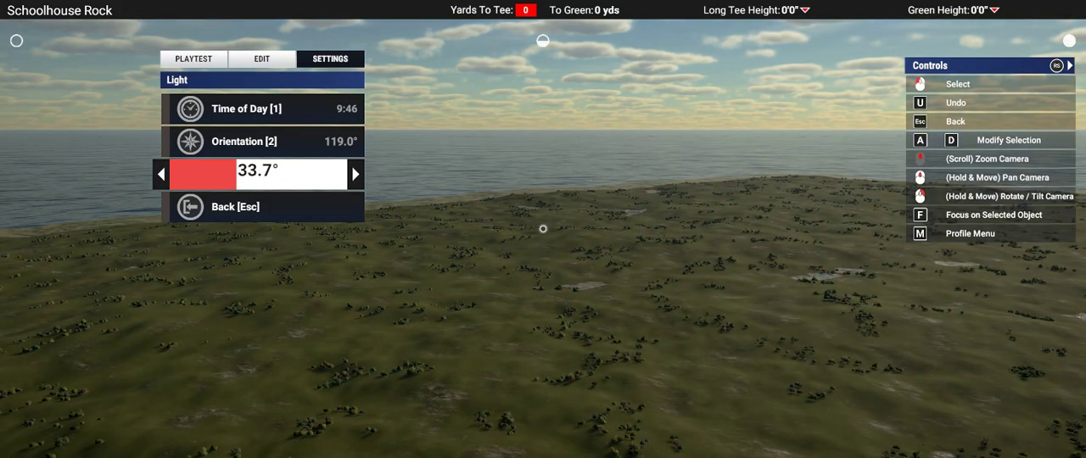
key("a")
key("d")
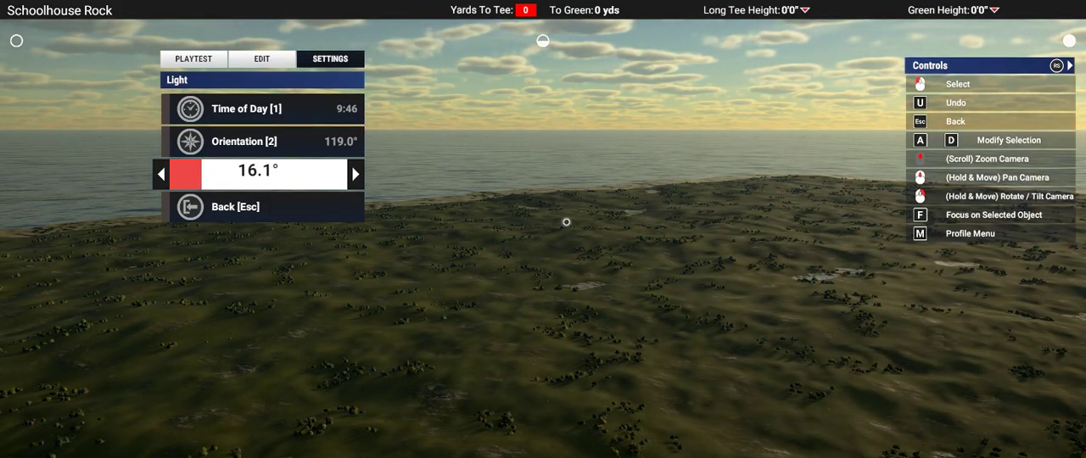
right_click_drag(567, 224, 710, 277)
key("a")
key("Escape")
scroll(543, 229, "down", 3)
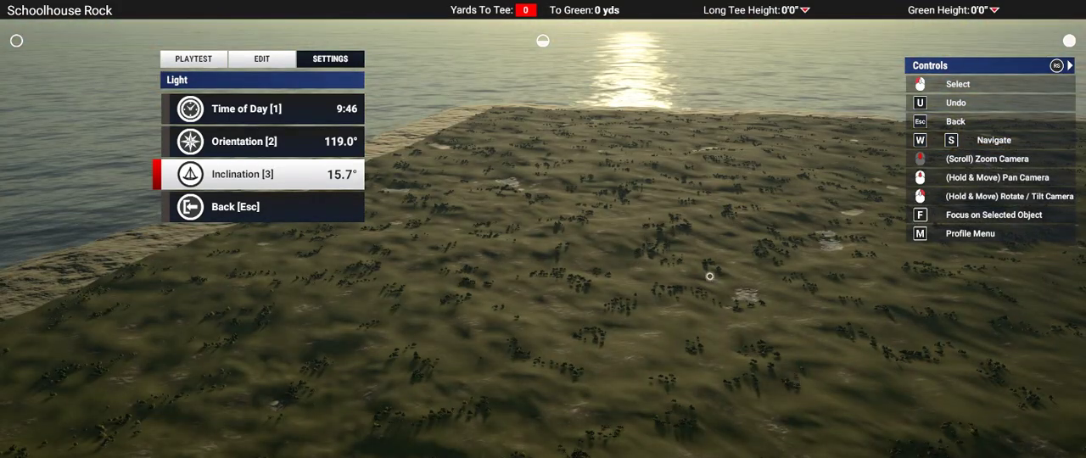
scroll(710, 276, "up", 4)
right_click_drag(543, 235, 567, 208)
scroll(543, 236, "down", 5)
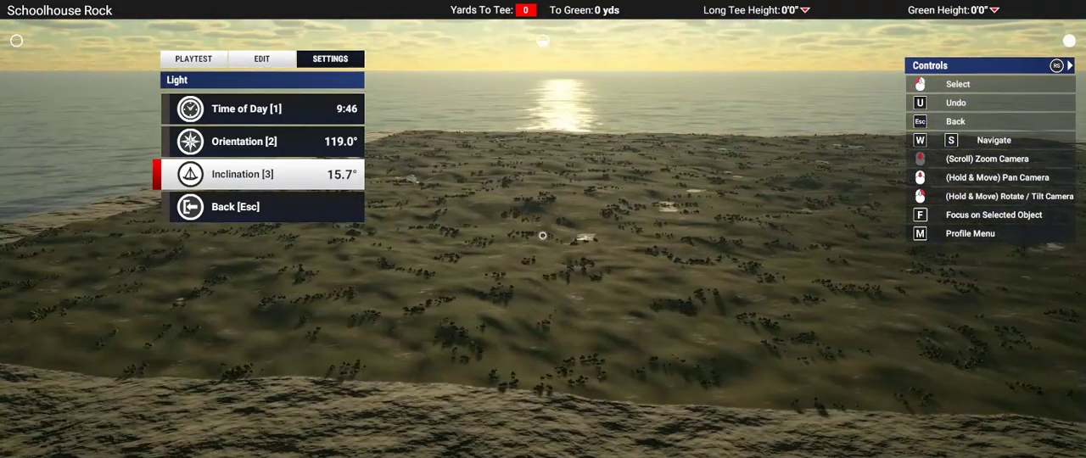
key("Escape")
Step: Examine the plot's terrain contours, ponds and vegetation from several distances and angles under the low sunlight
right_click_drag(543, 236, 581, 268)
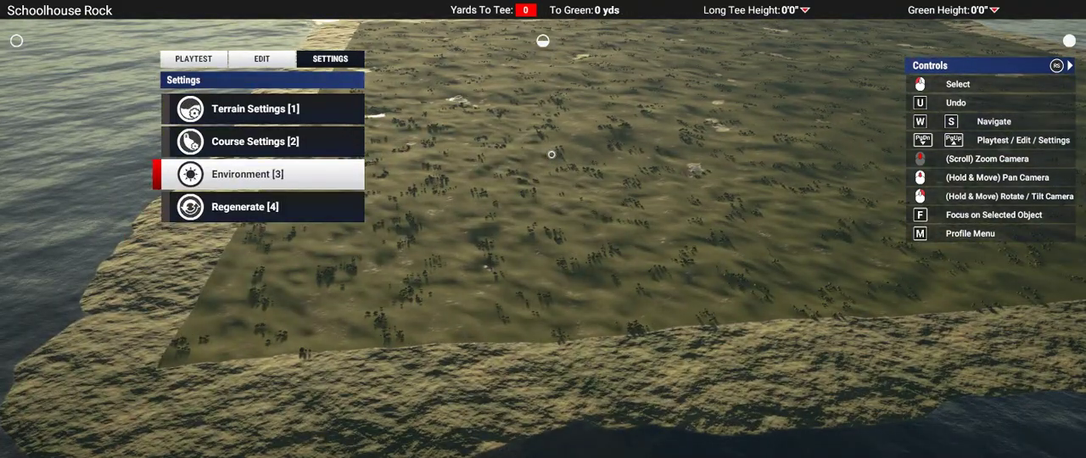
scroll(552, 155, "up", 5)
key("w")
right_click_drag(552, 155, 530, 98)
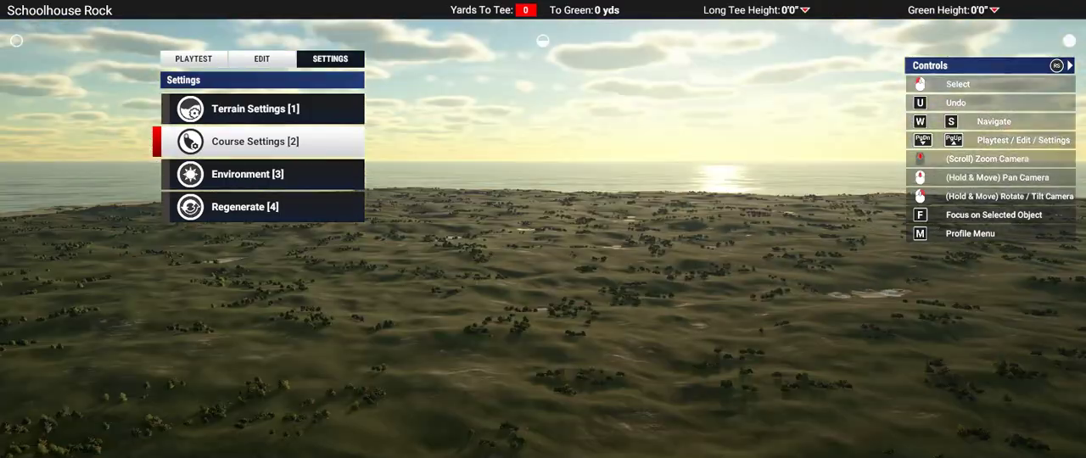
right_click_drag(543, 229, 565, 229)
scroll(564, 230, "up", 6)
right_click_drag(635, 269, 627, 331)
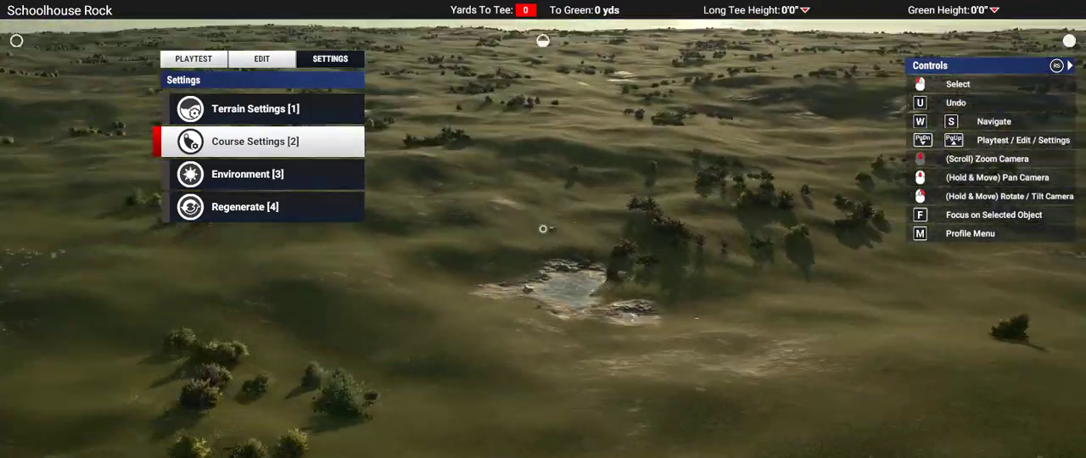
scroll(543, 229, "down", 8)
right_click_drag(543, 229, 543, 246)
scroll(543, 229, "up", 2)
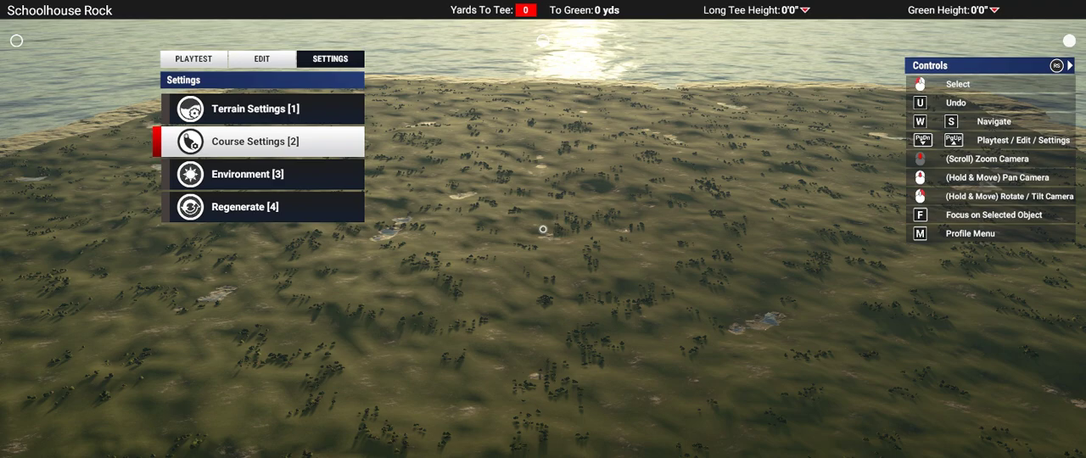
right_click_drag(543, 229, 543, 191)
scroll(543, 229, "up", 2)
right_click_drag(543, 229, 543, 257)
scroll(543, 258, "up", 5)
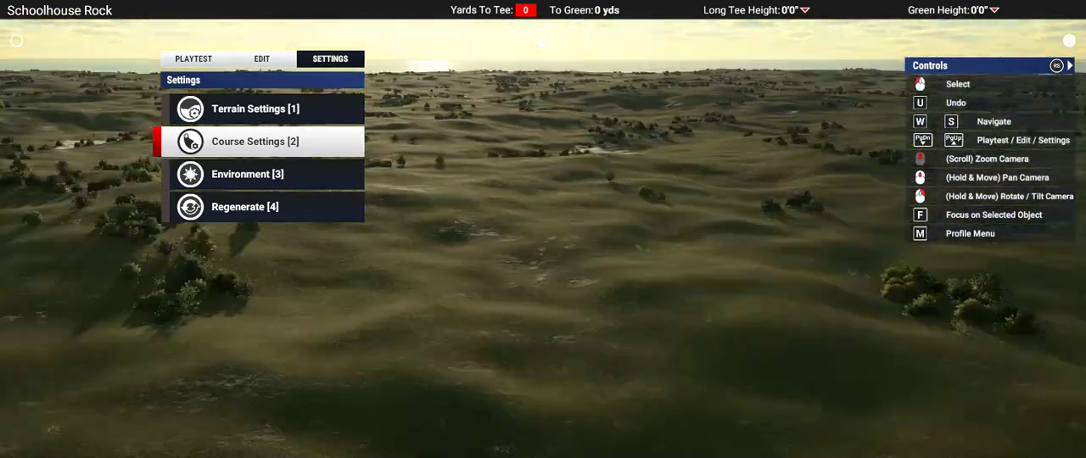
scroll(543, 229, "up", 4)
scroll(543, 229, "down", 8)
right_click_drag(543, 229, 551, 203)
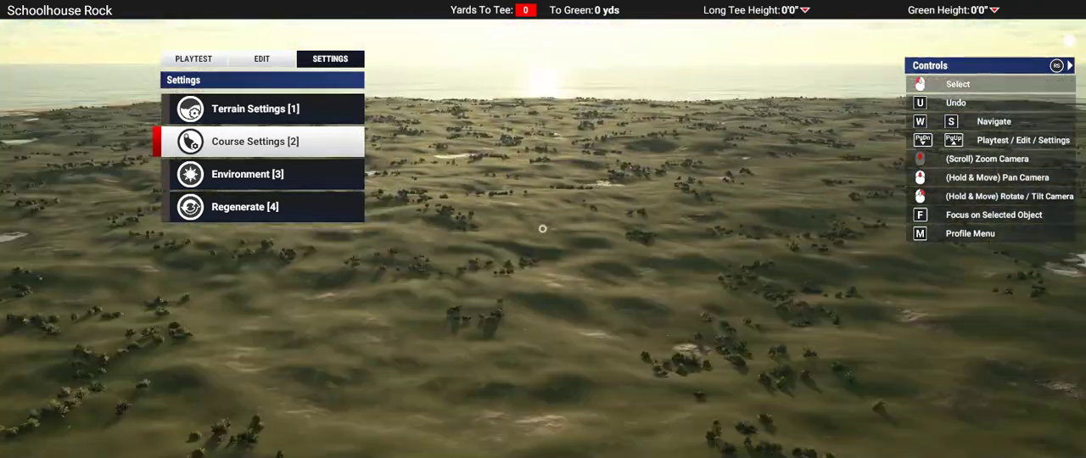
scroll(543, 229, "down", 3)
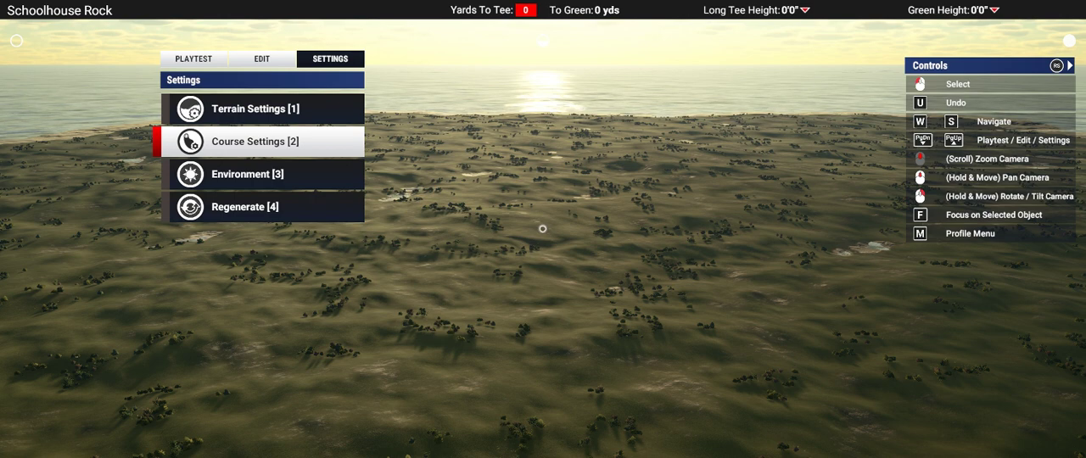
right_click_drag(863, 253, 543, 229)
scroll(473, 229, "up", 5)
right_click_drag(473, 229, 552, 218)
scroll(543, 229, "down", 5)
scroll(591, 209, "up", 5)
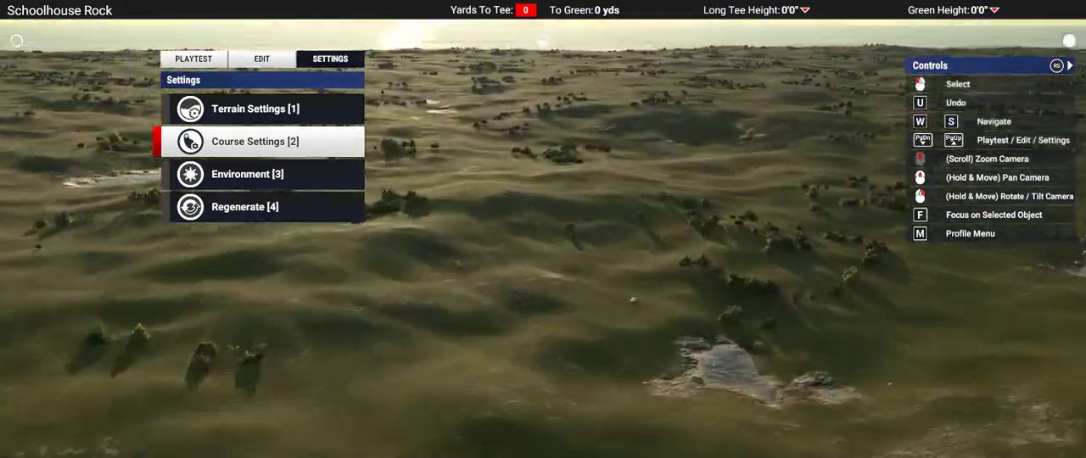
scroll(538, 226, "down", 5)
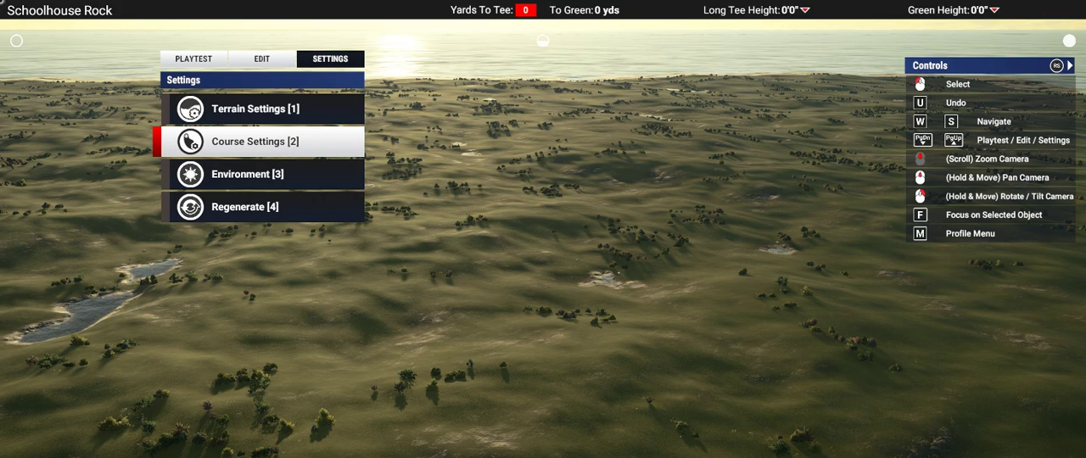
Step: Choose a soft-edged round brush for Landscape Flatten, enlarge it and lower its height to -65 ft 11 in
key("1")
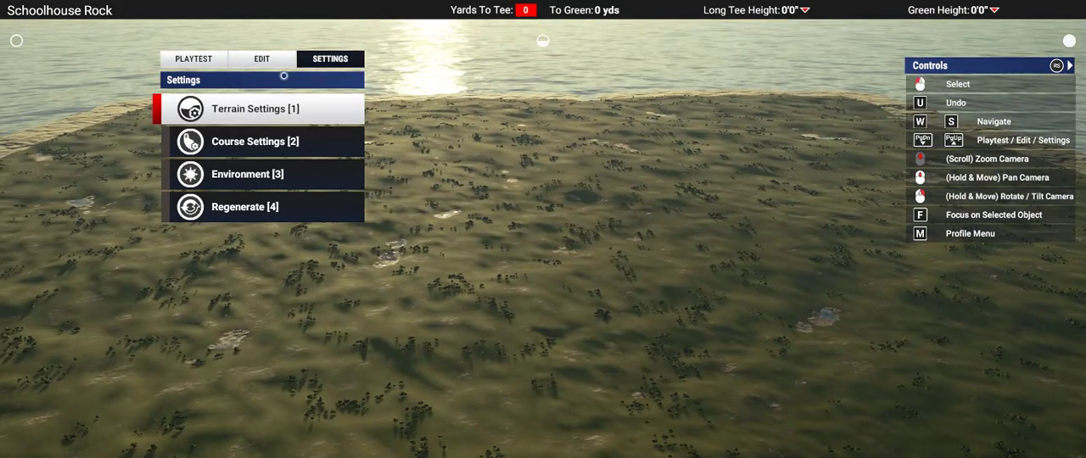
left_click(250, 60)
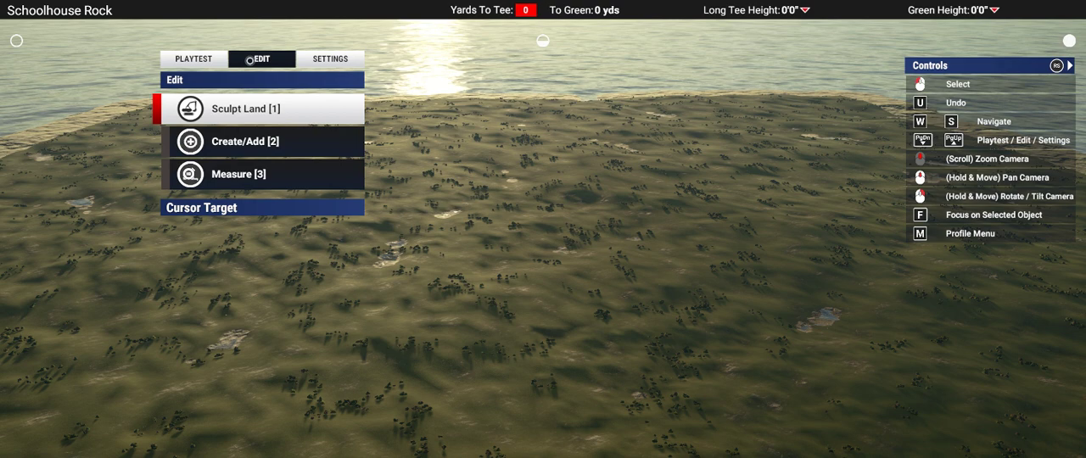
key("1")
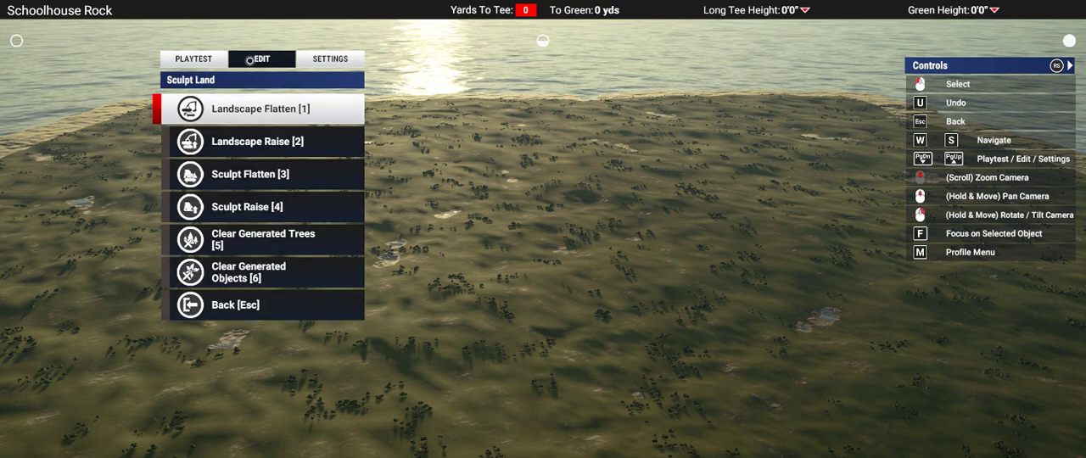
key("1")
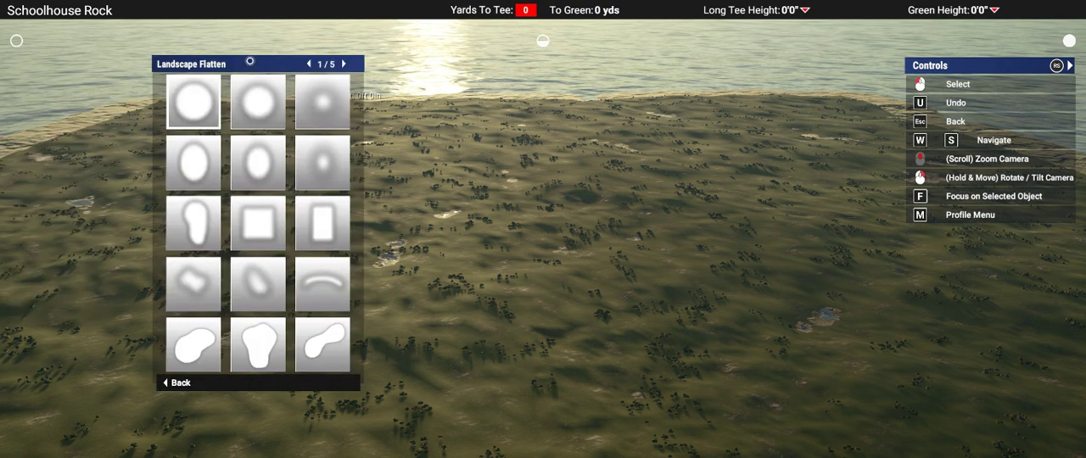
key("d")
key("Return")
key("s")
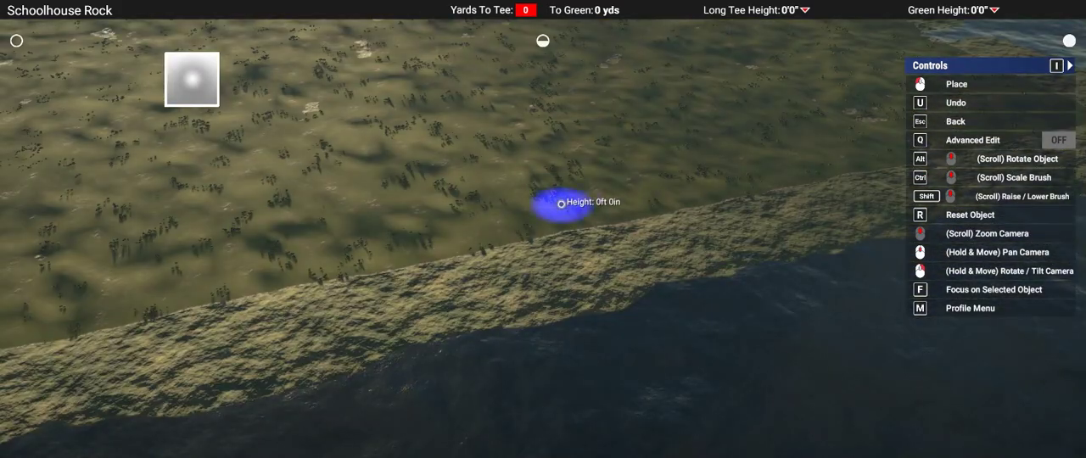
scroll(560, 203, "up", 5, "ctrl")
scroll(538, 190, "down", 2, "ctrl")
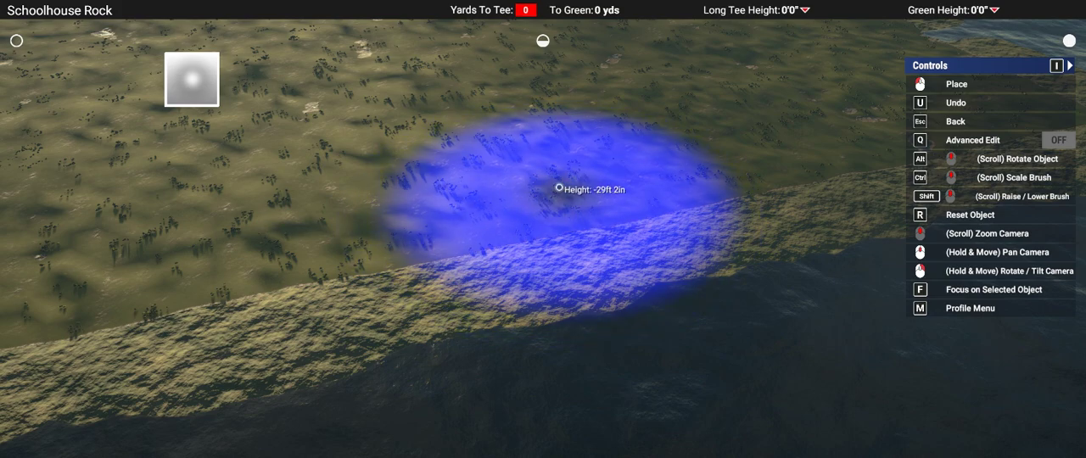
Step: Flatten the first straight side and its rocky border below sea level with the lowered brush, forming an irregular coastline
mouse_move(558, 179)
left_mouse_down()
mouse_move(788, 127)
mouse_move(455, 216)
mouse_move(101, 243)
mouse_move(926, 140)
left_mouse_up()
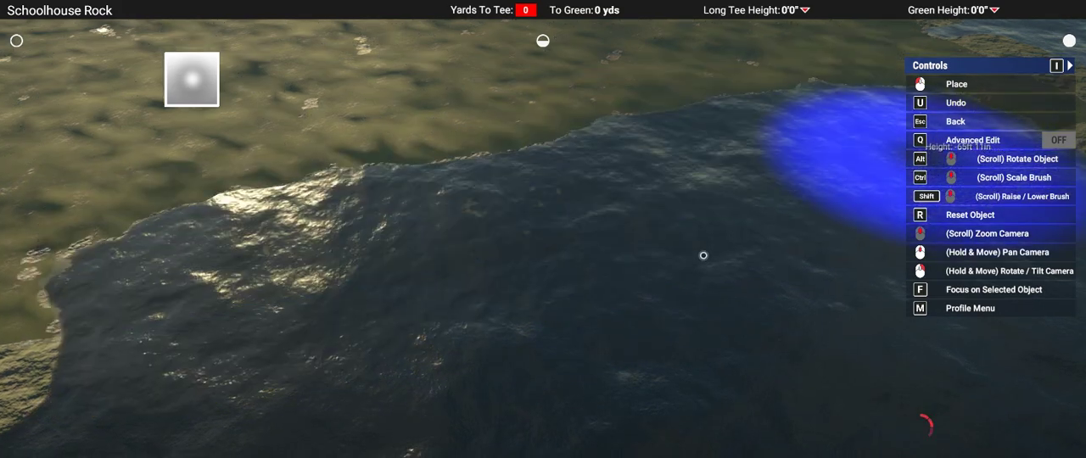
mouse_move(703, 254)
right_mouse_down()
mouse_move(704, 161)
mouse_move(729, 204)
right_mouse_up()
mouse_move(543, 229)
right_mouse_down()
mouse_move(543, 255)
mouse_move(653, 233)
mouse_move(662, 208)
mouse_move(543, 280)
right_mouse_up()
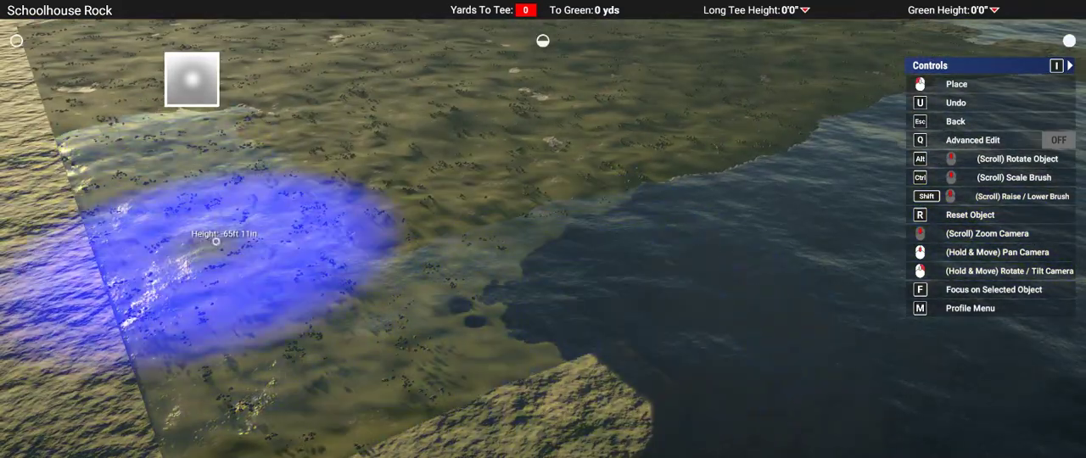
right_click_drag(581, 296, 383, 317)
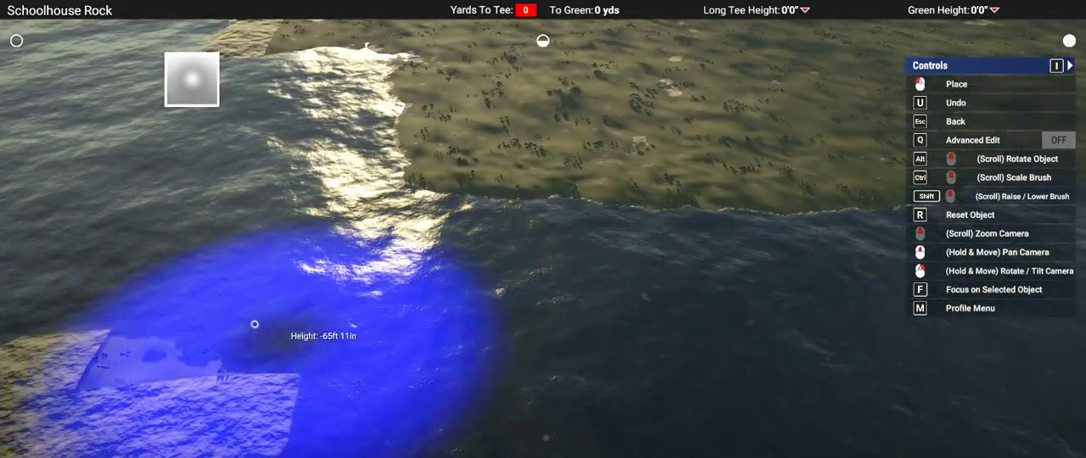
left_click(117, 339)
mouse_move(126, 339)
right_mouse_down()
mouse_move(543, 229)
mouse_move(659, 267)
right_mouse_up()
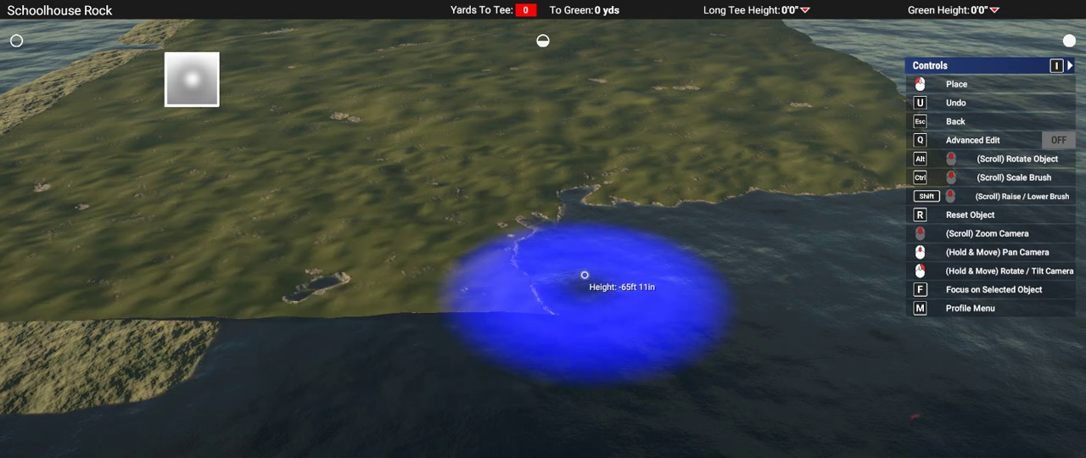
Step: Sink the adjoining square corner and its rocky edges at -65 ft 11 in, undoing one flatten stroke and recarving the shore
mouse_move(557, 314)
right_mouse_down()
mouse_move(582, 302)
mouse_move(585, 275)
right_mouse_up()
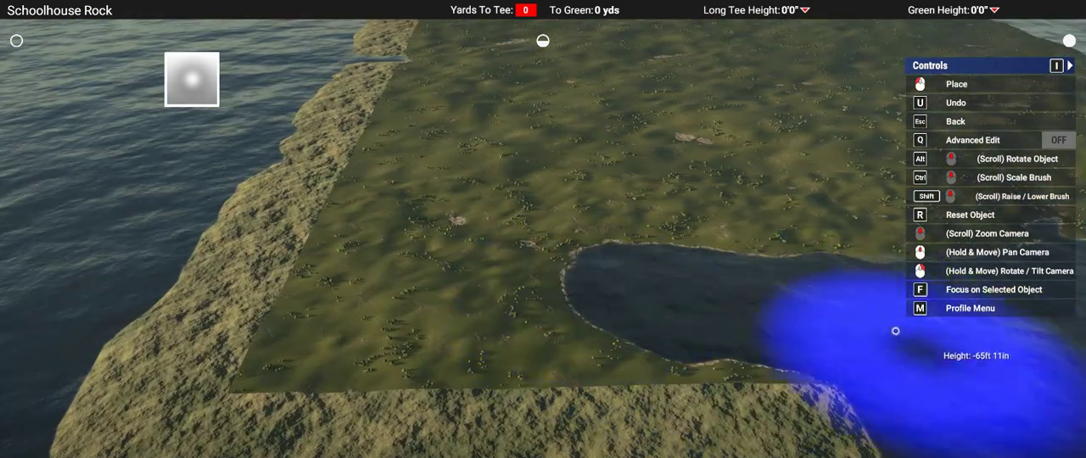
mouse_move(674, 347)
left_mouse_down()
mouse_move(436, 339)
mouse_move(416, 165)
mouse_move(475, 279)
mouse_move(296, 312)
mouse_move(225, 349)
mouse_move(242, 298)
mouse_move(399, 115)
mouse_move(394, 104)
left_mouse_up()
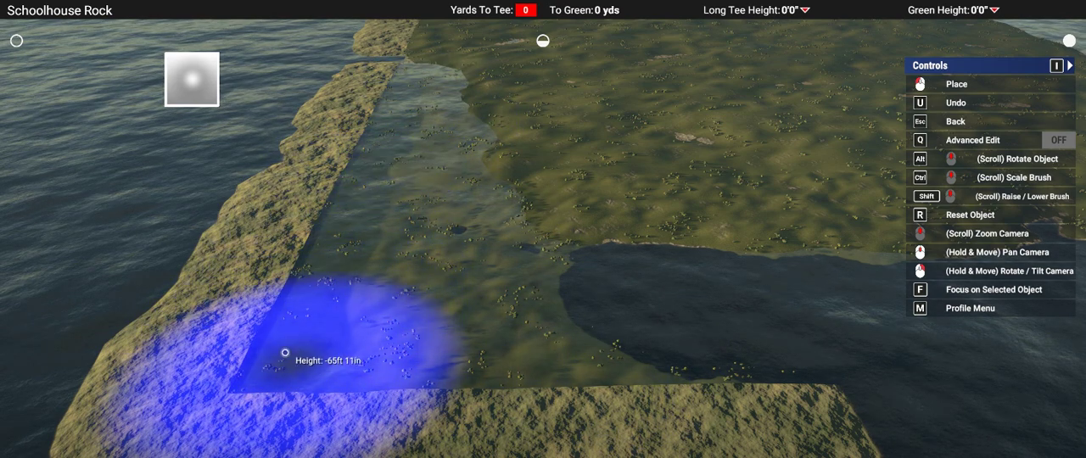
key("u")
mouse_move(279, 381)
right_mouse_down()
mouse_move(564, 363)
mouse_move(569, 230)
right_mouse_up()
middle_click_drag(569, 230, 569, 229)
right_click_drag(569, 230, 420, 19)
mouse_move(920, 170)
right_mouse_down()
mouse_move(793, 188)
mouse_move(747, 161)
mouse_move(675, 280)
right_mouse_up()
mouse_move(659, 262)
left_mouse_down()
mouse_move(371, 267)
mouse_move(154, 248)
mouse_move(206, 140)
mouse_move(29, 243)
left_mouse_up()
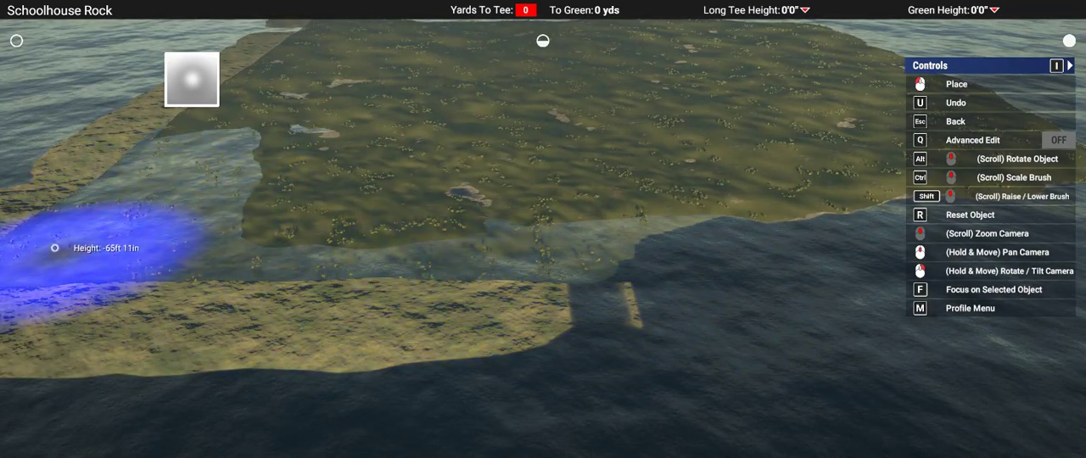
Step: Carve back the next straight side of the landmass below the water, giving it an uneven shoreline
mouse_move(633, 269)
left_mouse_down()
mouse_move(393, 263)
mouse_move(424, 238)
mouse_move(789, 250)
left_mouse_up()
mouse_move(789, 249)
right_mouse_down()
mouse_move(753, 258)
mouse_move(730, 218)
right_mouse_up()
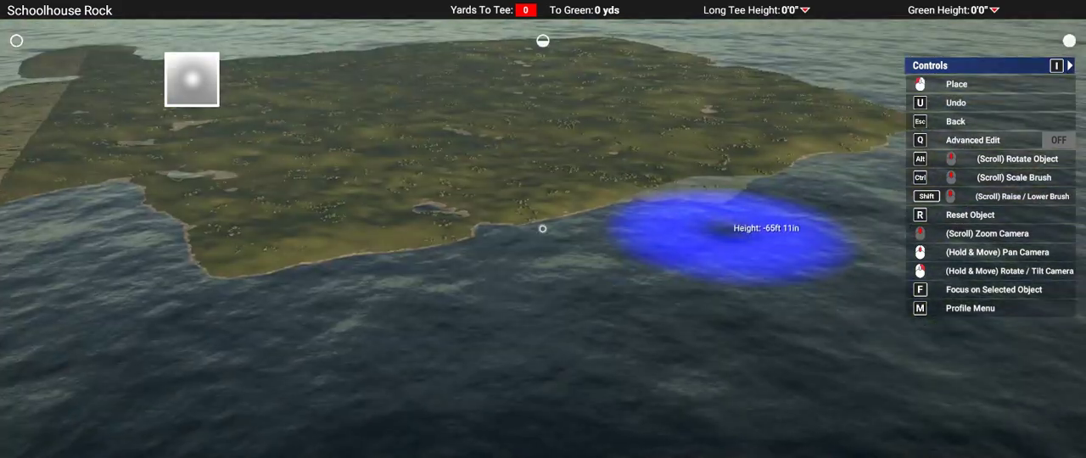
middle_click_drag(730, 217, 542, 229)
right_click_drag(543, 229, 597, 254)
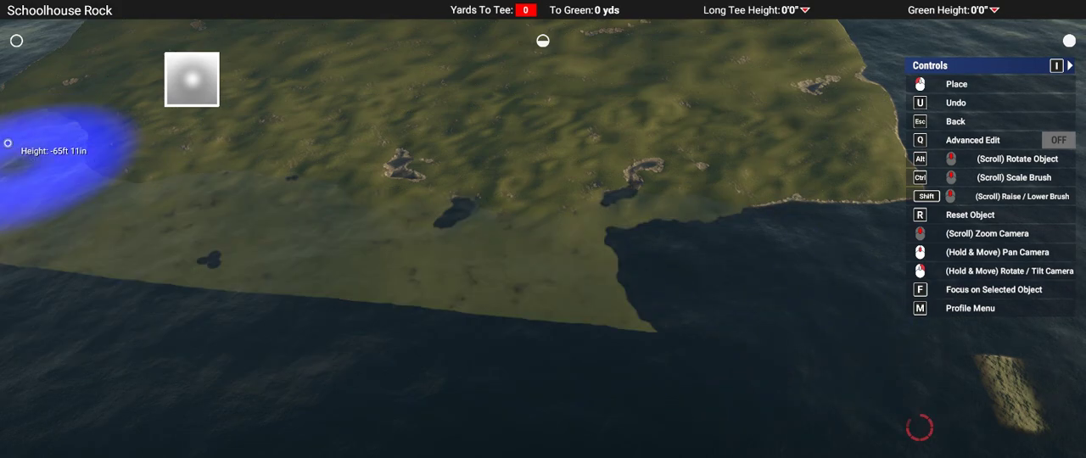
middle_click_drag(6, 144, 8, 143)
Step: Sink the leftover flat shelf and its square corner below sea level, including the small islet detached from the landmass
mouse_move(60, 191)
right_mouse_down()
mouse_move(412, 153)
mouse_move(195, 191)
mouse_move(538, 245)
mouse_move(540, 232)
right_mouse_up()
mouse_move(541, 233)
left_mouse_down()
mouse_move(388, 364)
mouse_move(456, 364)
mouse_move(116, 296)
mouse_move(337, 337)
left_mouse_up()
mouse_move(525, 378)
right_mouse_down()
mouse_move(337, 312)
mouse_move(310, 270)
mouse_move(624, 108)
right_mouse_up()
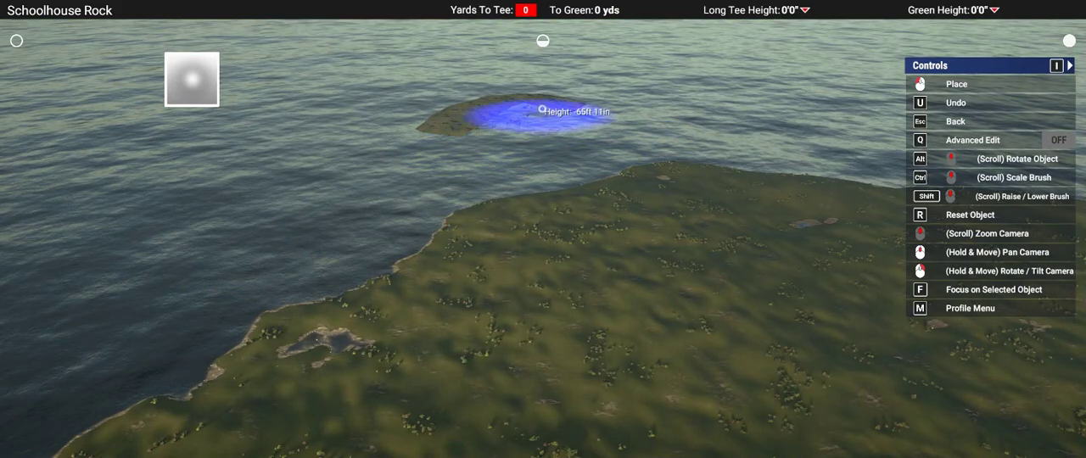
mouse_move(291, 259)
right_mouse_down()
mouse_move(436, 381)
mouse_move(797, 284)
mouse_move(729, 255)
mouse_move(761, 184)
right_mouse_up()
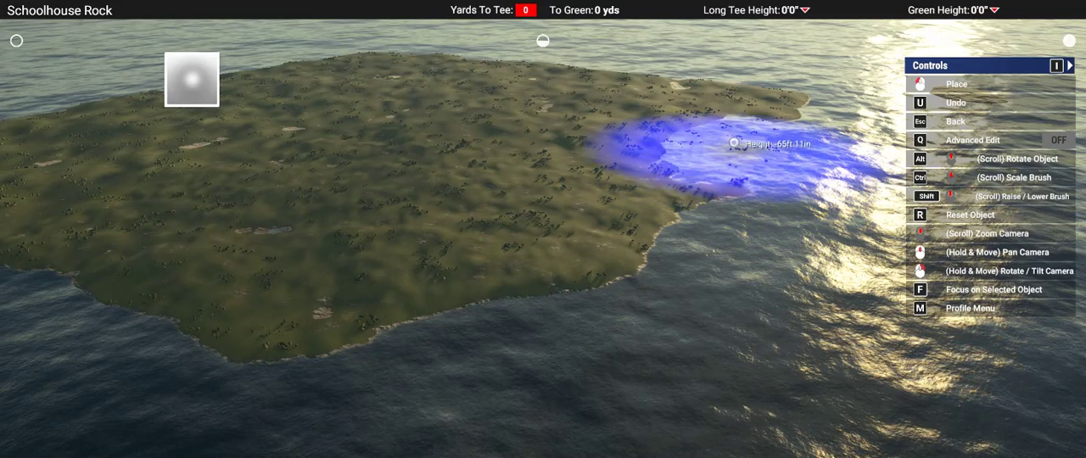
Step: Carve back the jutting headland at -65 ft 11 in, leaving an irregular point on the coastline
scroll(717, 138, "up", 4, "ctrl")
left_click(707, 149)
right_click_drag(707, 149, 782, 175)
scroll(845, 201, "down", 5, "ctrl")
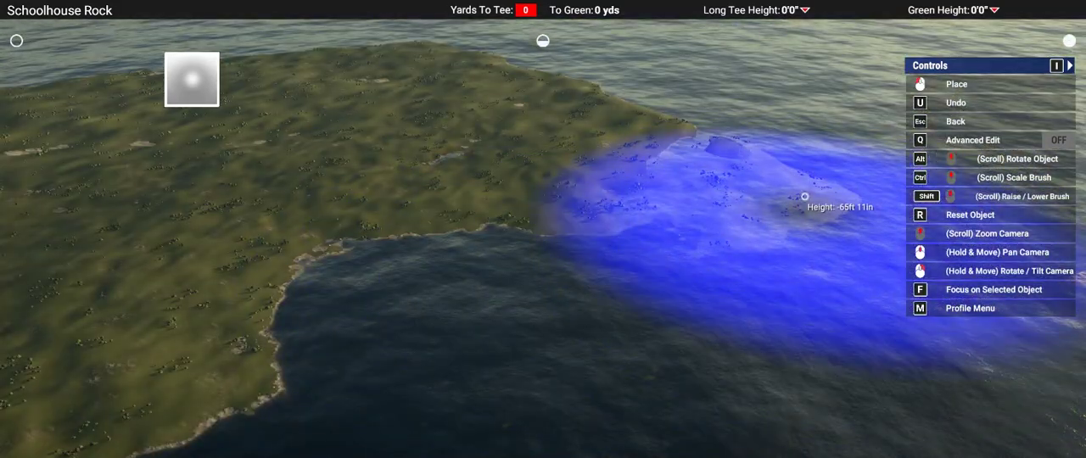
left_click(688, 130)
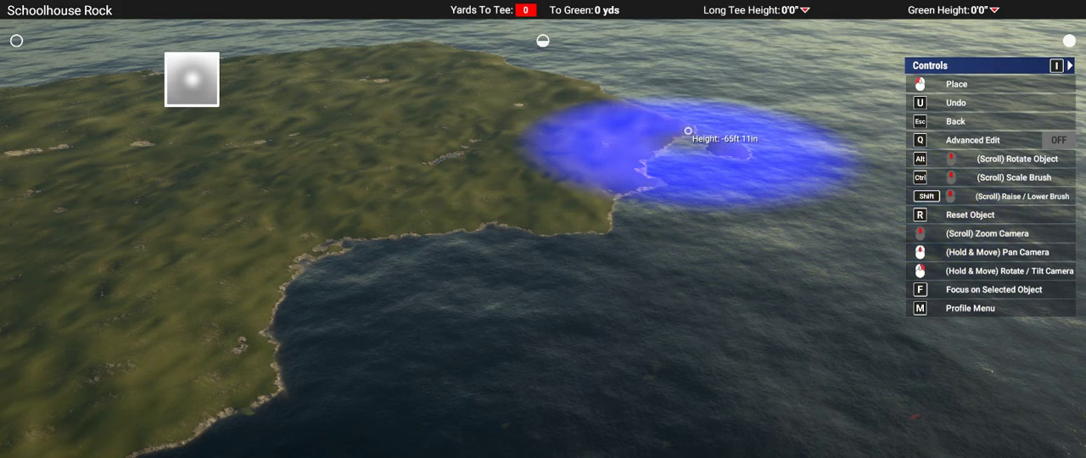
right_click_drag(845, 226, 543, 229)
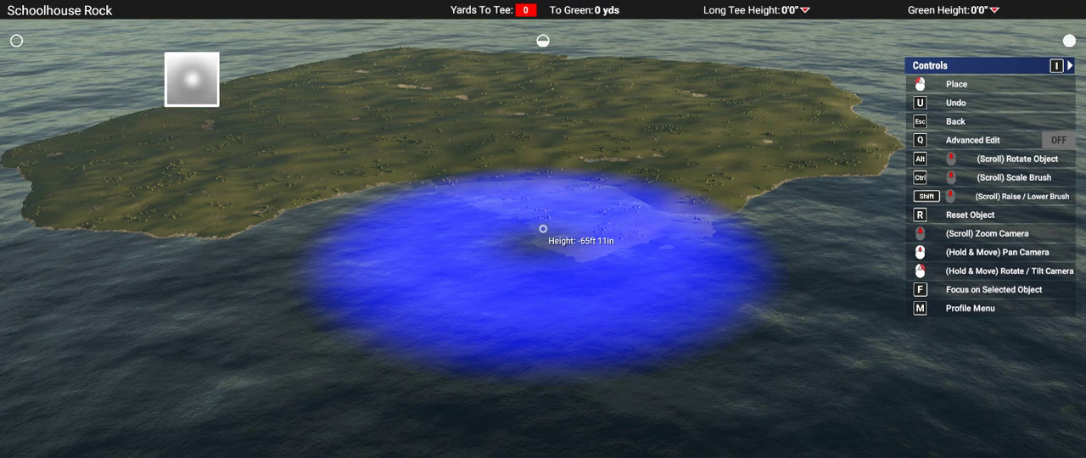
Step: Trim the remaining protruding shore below the water with the same lowered brush to finish the island's outline
mouse_move(543, 229)
right_mouse_down()
mouse_move(780, 390)
mouse_move(542, 229)
right_mouse_up()
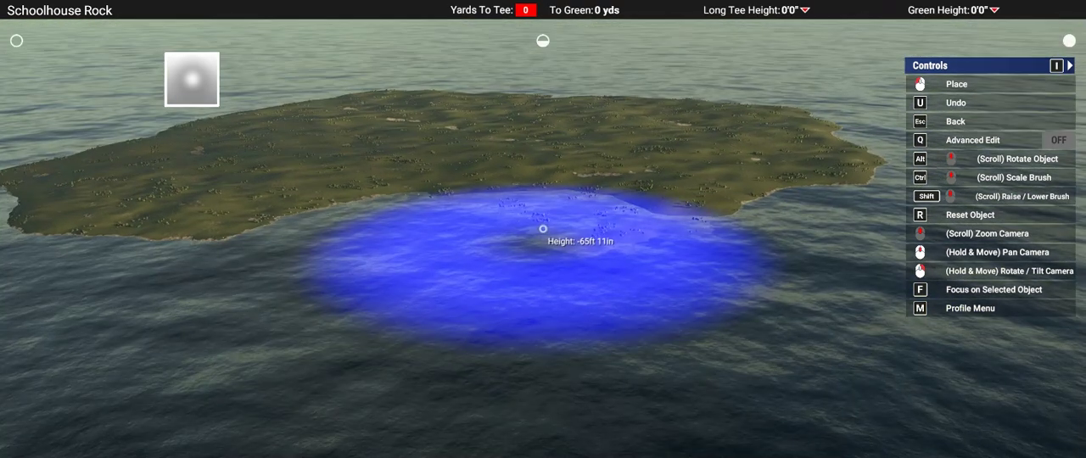
middle_click_drag(543, 229, 543, 229)
right_click_drag(229, 243, 538, 230)
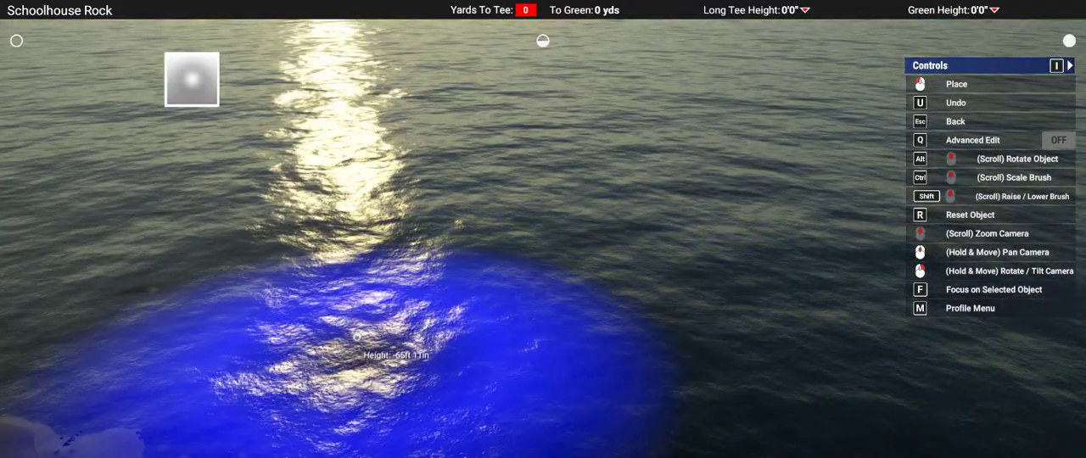
middle_click_drag(358, 337, 358, 336)
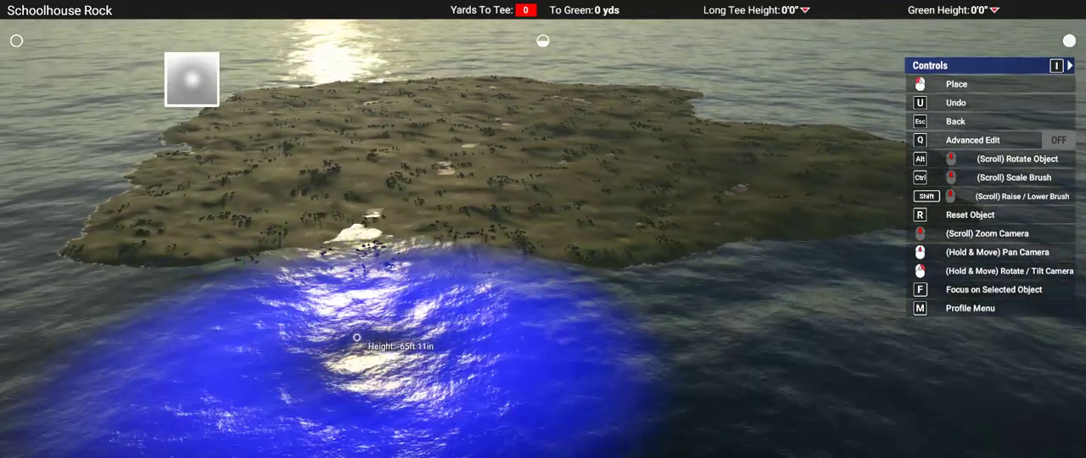
scroll(582, 156, "down", 5, "ctrl")
right_click_drag(578, 156, 541, 237)
Step: Switch to Landscape Raise with the soft-edged round brush and set its height to 79 ft 3 in
key("Escape")
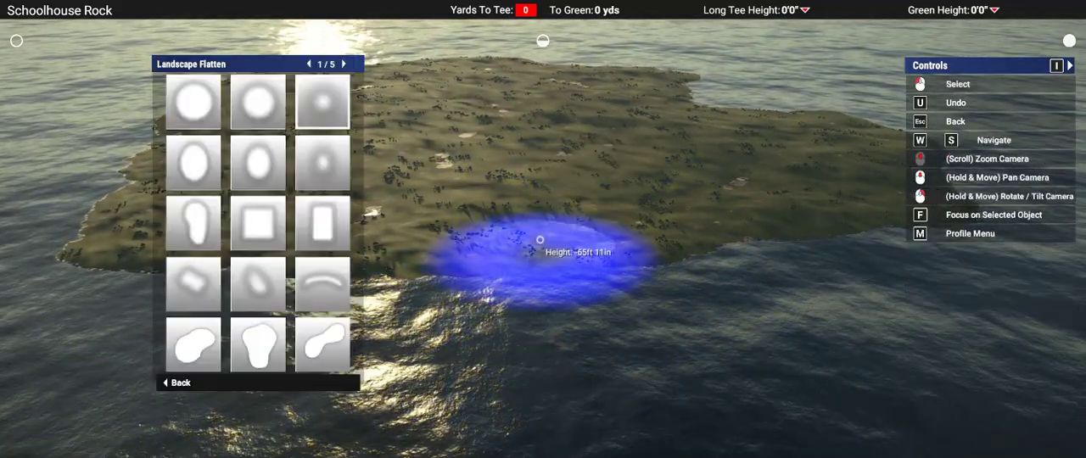
key("Escape")
key("2")
left_click(539, 240)
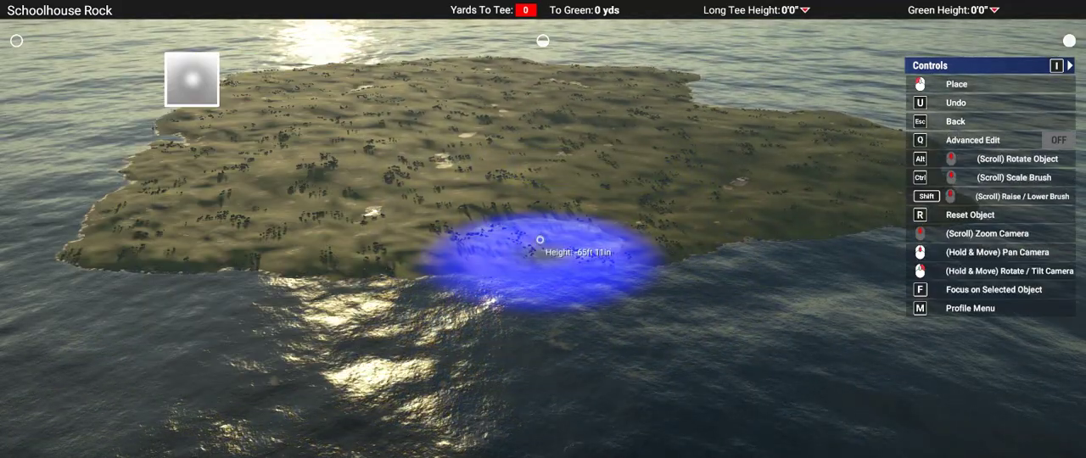
scroll(365, 276, "up", 8, "ctrl")
scroll(365, 152, "down", 3, "ctrl")
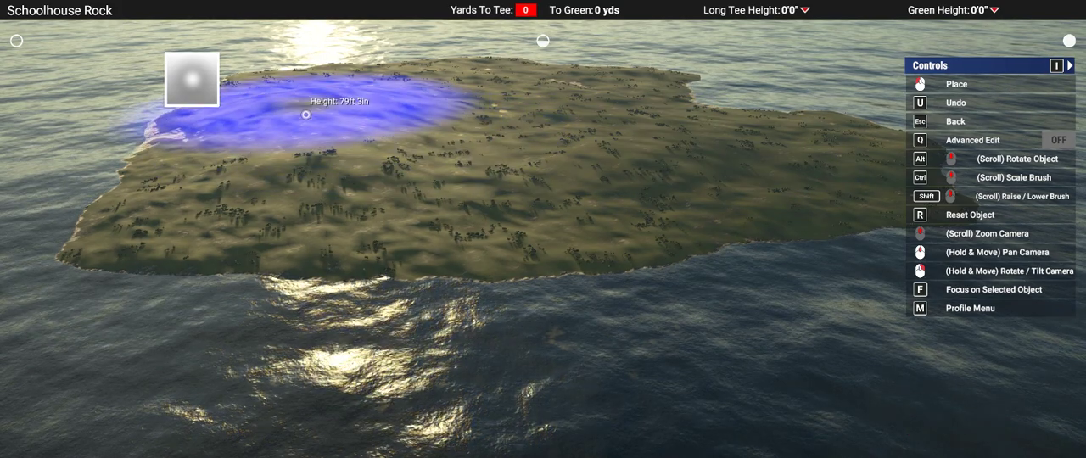
Step: Raise broad, soft hills over the island's interior and toward its headlands with the 79 ft 3 in brush
scroll(306, 110, "up", 4)
right_click_drag(308, 112, 229, 98)
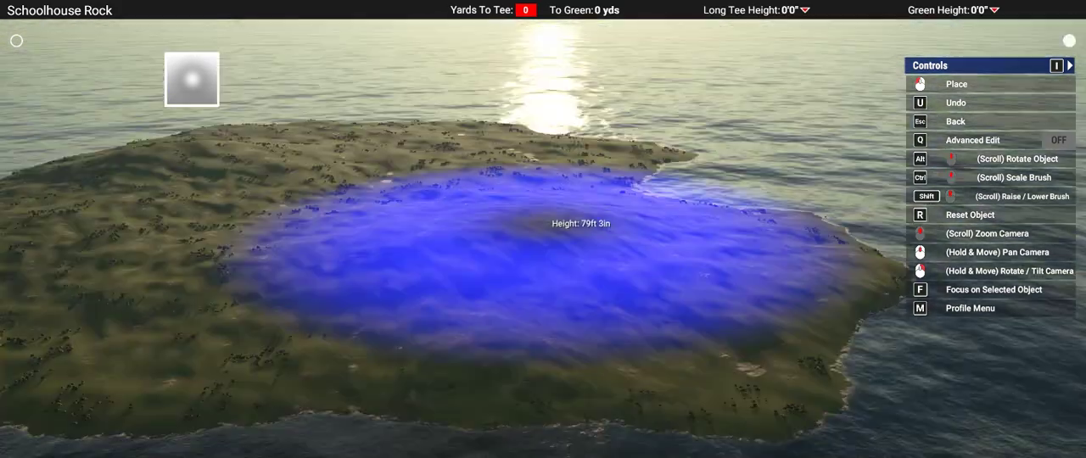
mouse_move(544, 237)
right_mouse_down()
mouse_move(504, 225)
mouse_move(443, 126)
mouse_move(634, 134)
mouse_move(109, 192)
mouse_move(510, 229)
mouse_move(509, 303)
mouse_move(515, 184)
mouse_move(462, 129)
mouse_move(460, 102)
mouse_move(642, 181)
mouse_move(548, 227)
right_mouse_up()
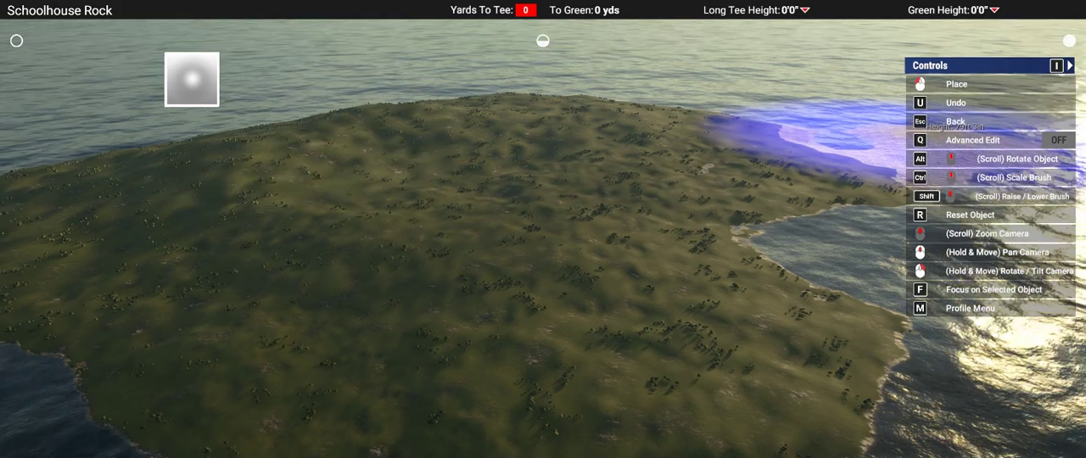
mouse_move(891, 147)
right_mouse_down()
mouse_move(1052, 221)
mouse_move(378, 303)
right_mouse_up()
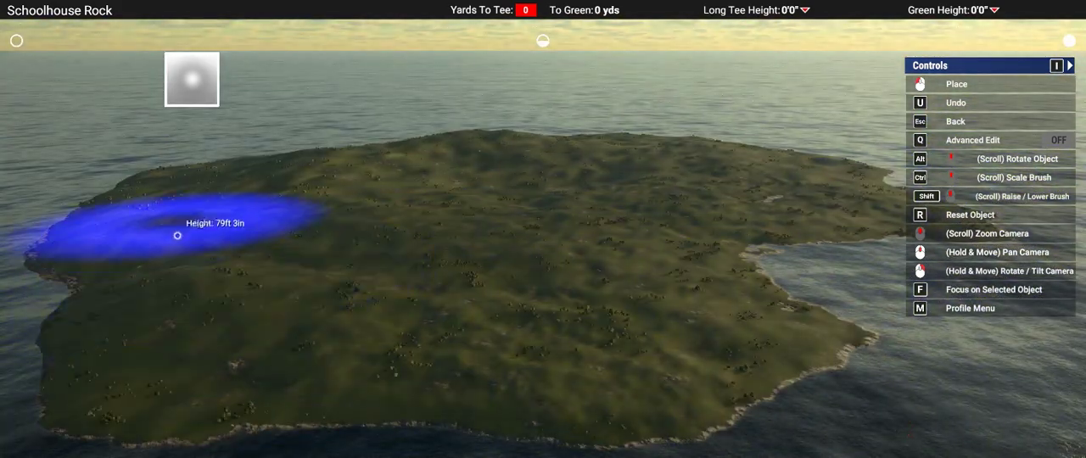
right_click_drag(550, 206, 543, 229)
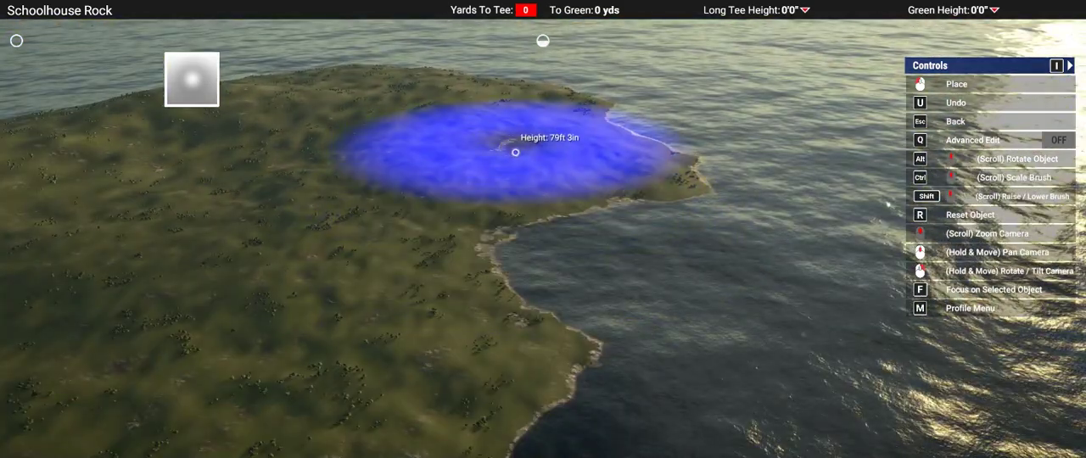
mouse_move(872, 176)
right_mouse_down()
mouse_move(1052, 234)
mouse_move(289, 220)
mouse_move(302, 228)
mouse_move(244, 307)
mouse_move(247, 329)
mouse_move(540, 228)
mouse_move(407, 250)
right_mouse_up()
Step: Build up the opposite shore and the middle of the island into higher ground, and leave the raise tool
scroll(309, 211, "down", 2, "ctrl")
left_click(408, 250)
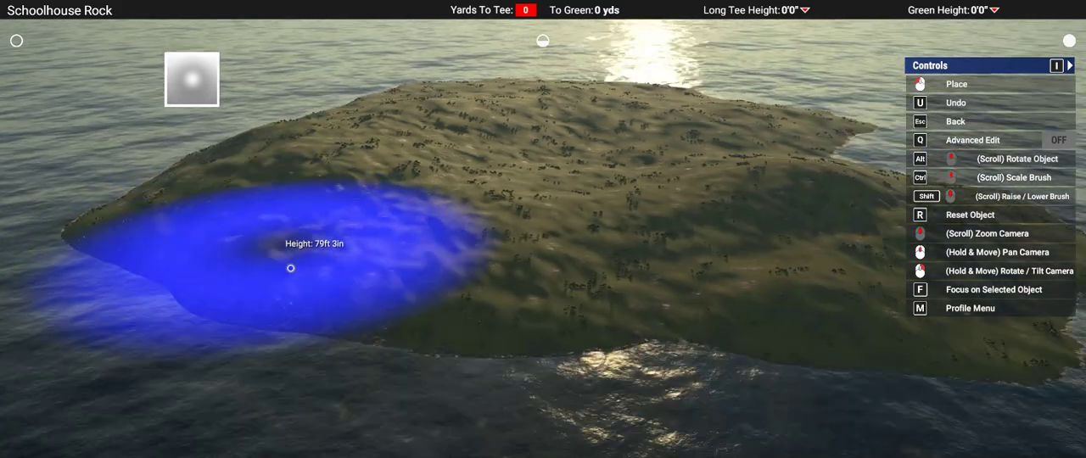
middle_click_drag(290, 268, 290, 266)
left_click(356, 191)
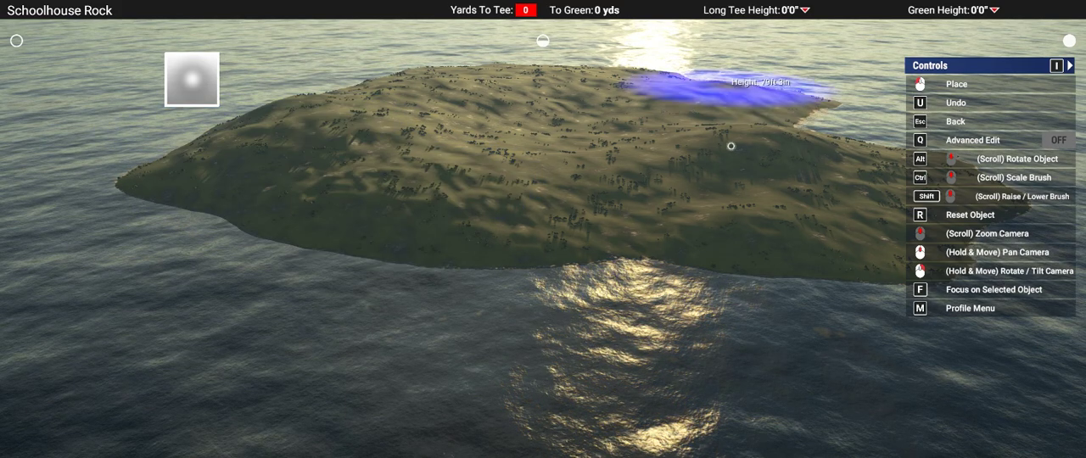
right_click_drag(511, 263, 550, 240)
right_click_drag(679, 398, 606, 203)
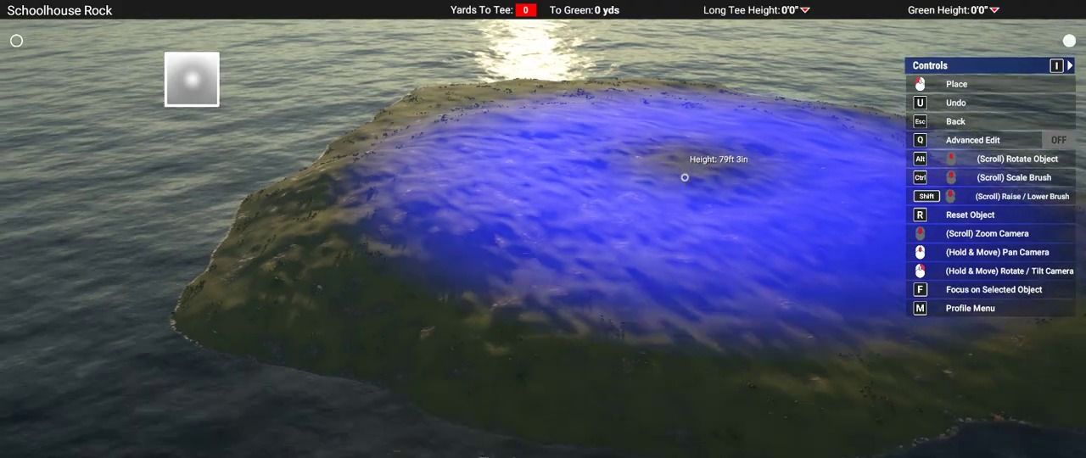
right_click_drag(685, 177, 685, 178)
key("Escape")
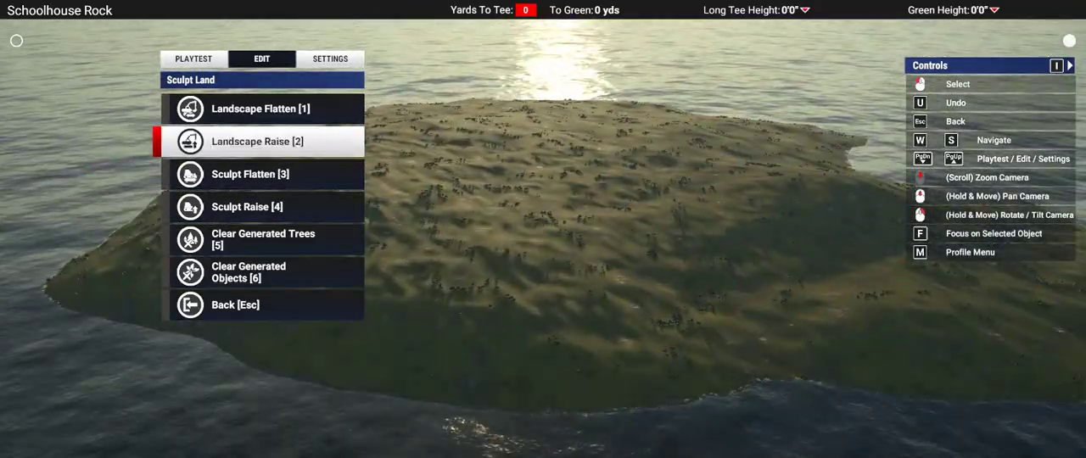
Step: Examine the sculpted island's hills, slopes and coastline from all sides and at close range
right_click_drag(543, 229, 543, 229)
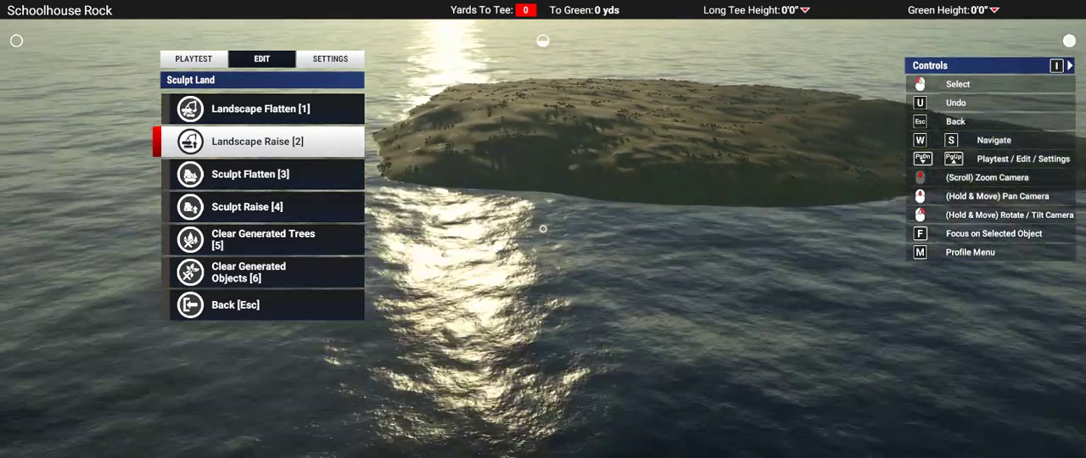
middle_click_drag(543, 229, 543, 229)
key("s")
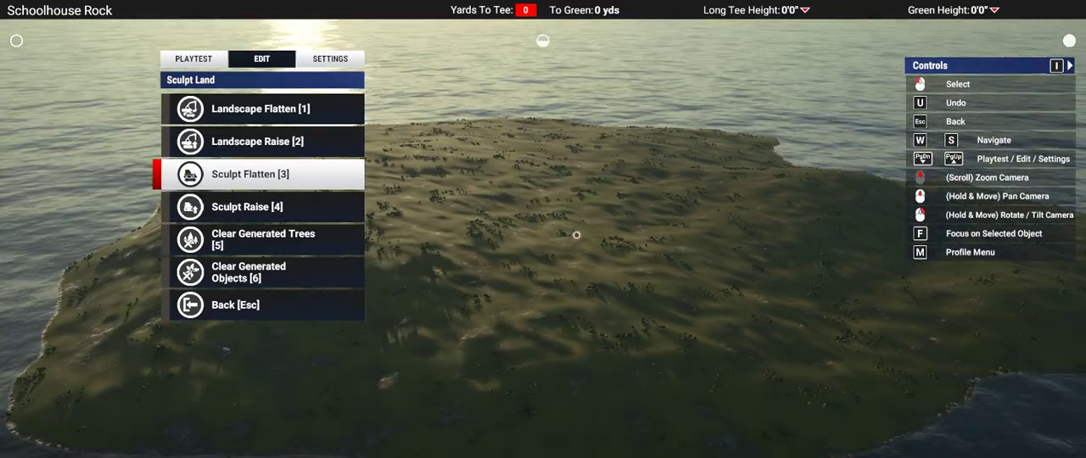
right_click_drag(577, 235, 543, 229)
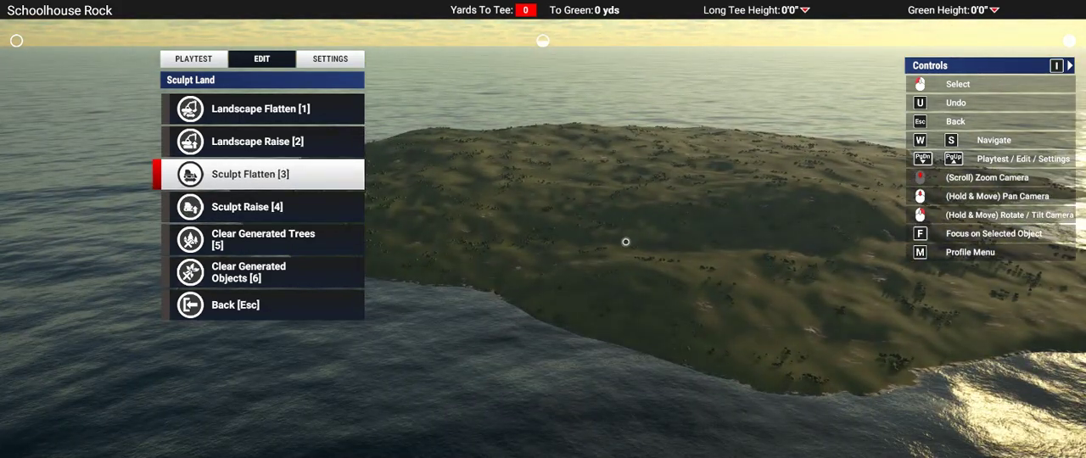
right_click_drag(625, 242, 543, 229)
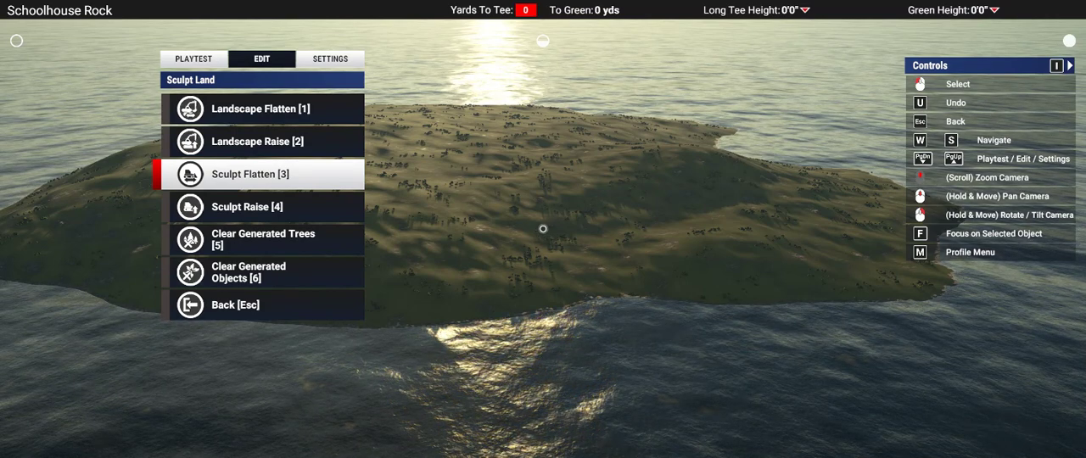
right_click_drag(792, 344, 543, 229)
scroll(542, 229, "down", 4)
scroll(543, 229, "up", 2)
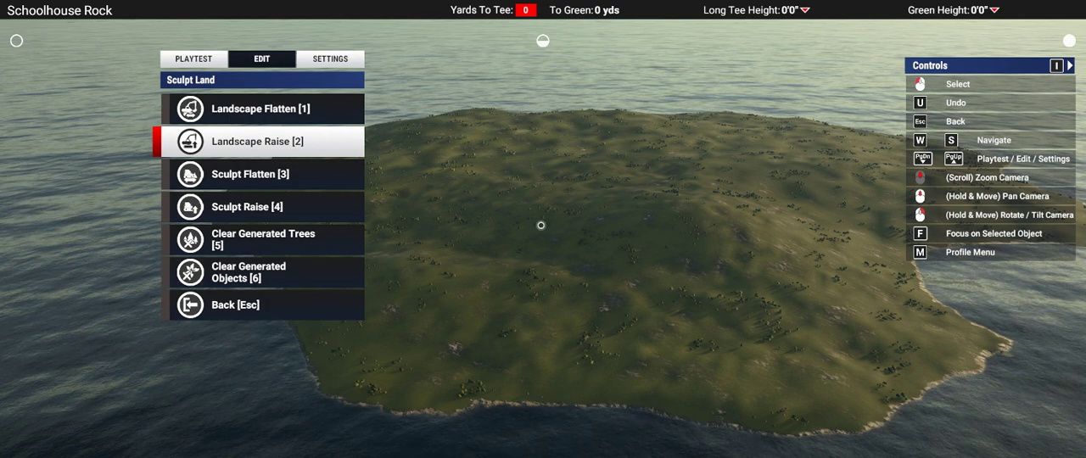
right_click_drag(570, 170, 729, 152)
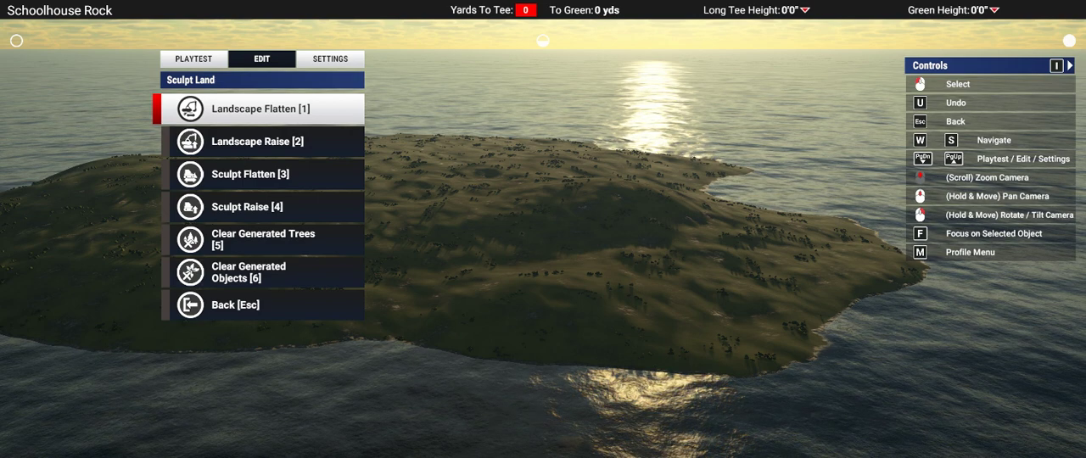
right_click_drag(754, 184, 755, 184)
key("w")
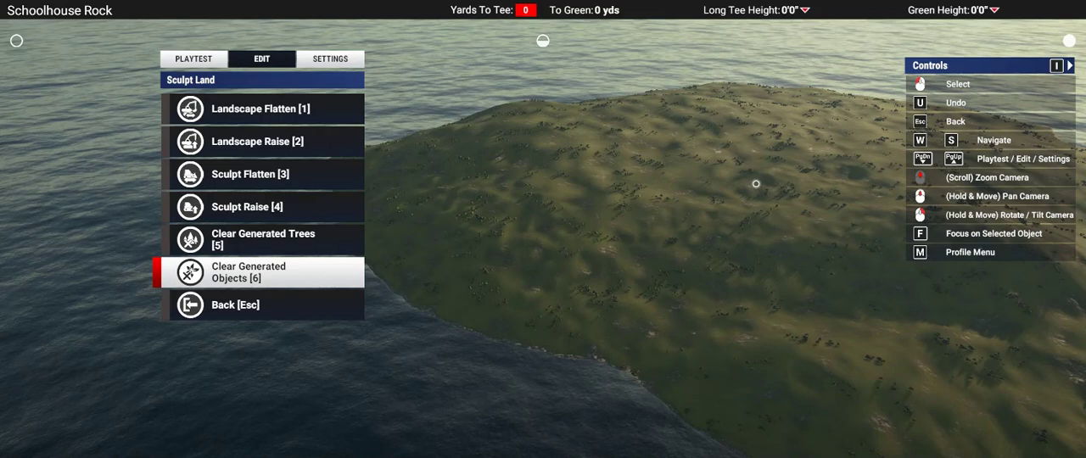
right_click_drag(646, 267, 646, 267)
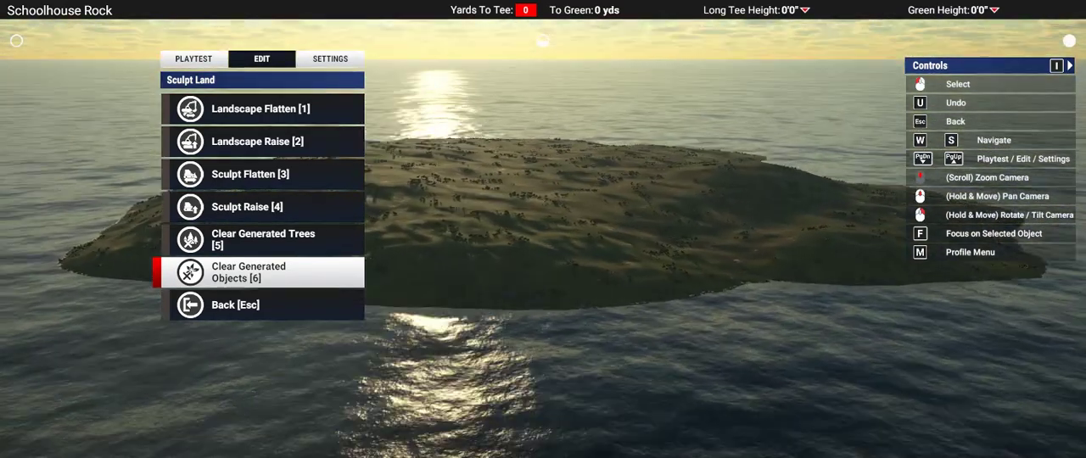
right_click_drag(544, 223, 544, 223)
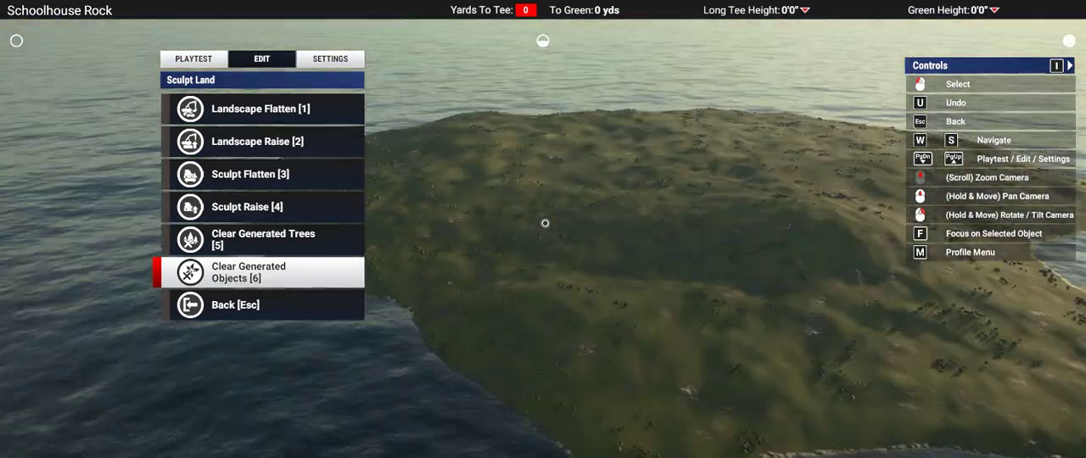
scroll(545, 223, "down", 8)
scroll(545, 223, "up", 1)
right_click_drag(545, 224, 724, 303)
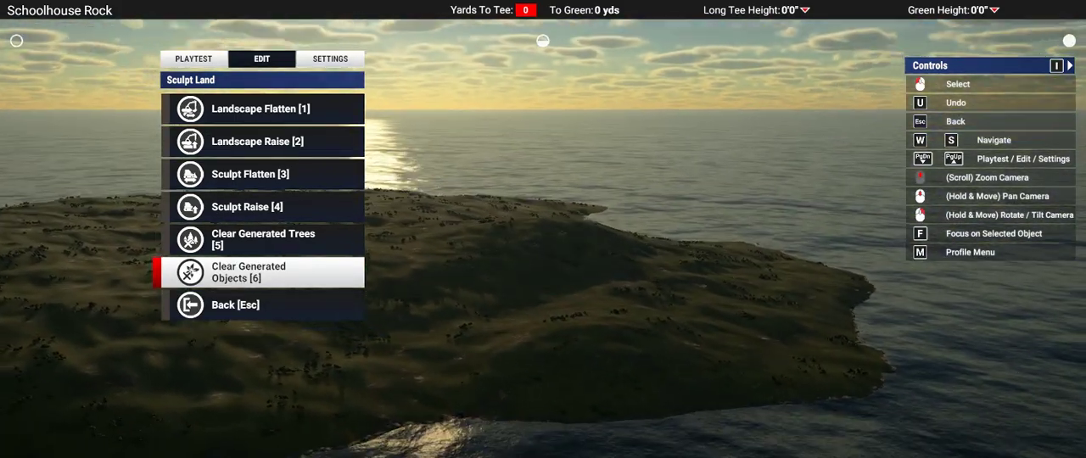
scroll(742, 305, "up", 6)
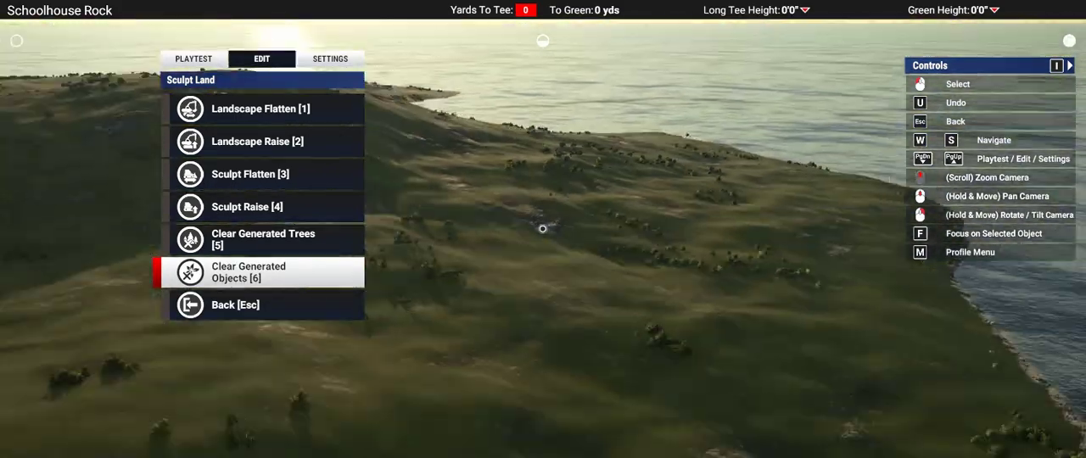
scroll(543, 228, "down", 5)
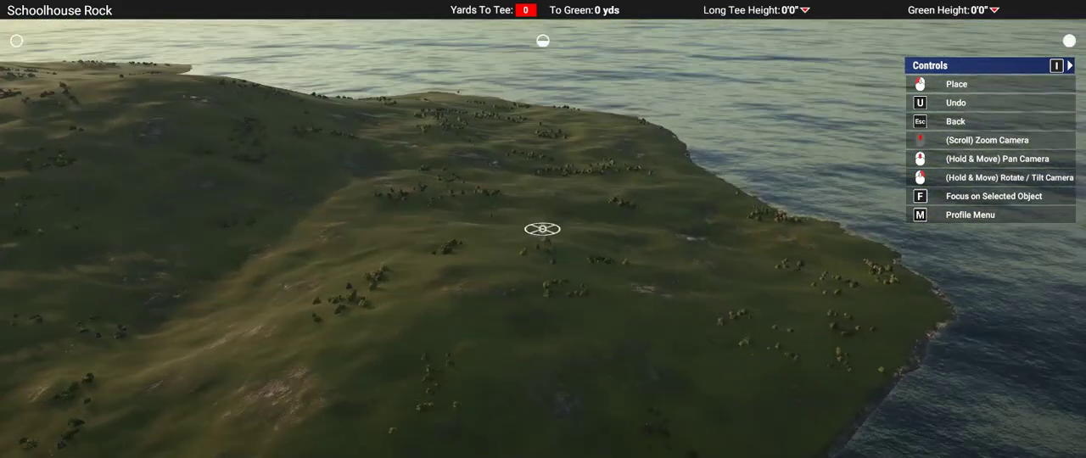
Step: Scout the far headland for a green site and try out measured distances from it back across the slope
scroll(542, 229, "down", 5)
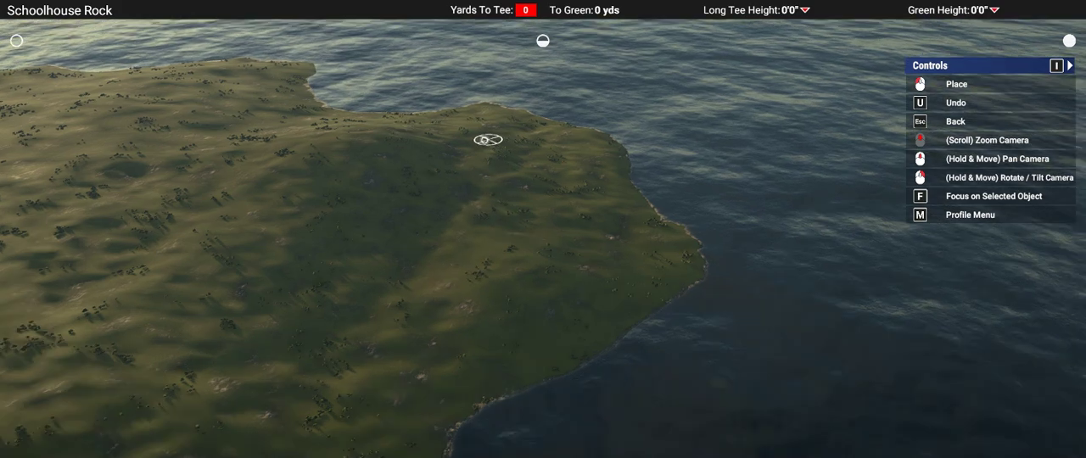
right_click_drag(542, 228, 542, 228)
right_click_drag(519, 210, 521, 236)
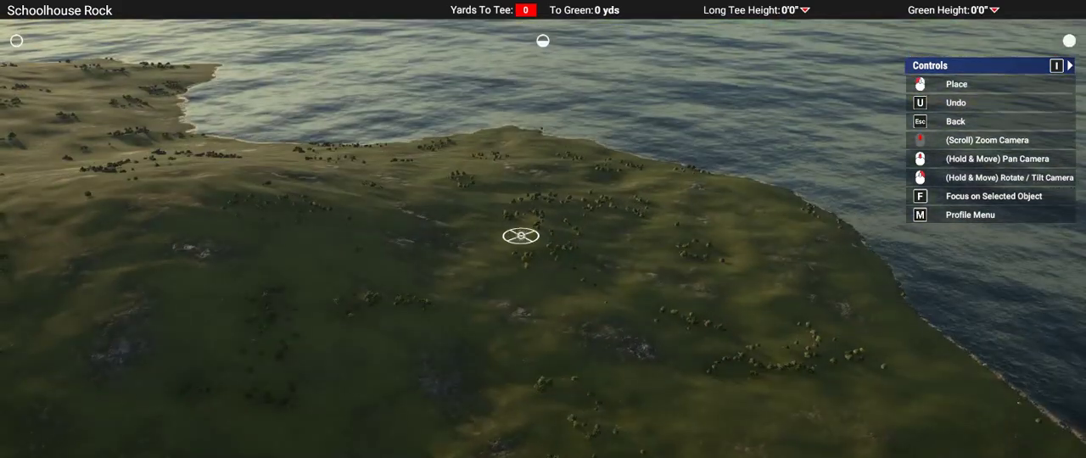
right_click_drag(494, 209, 528, 217)
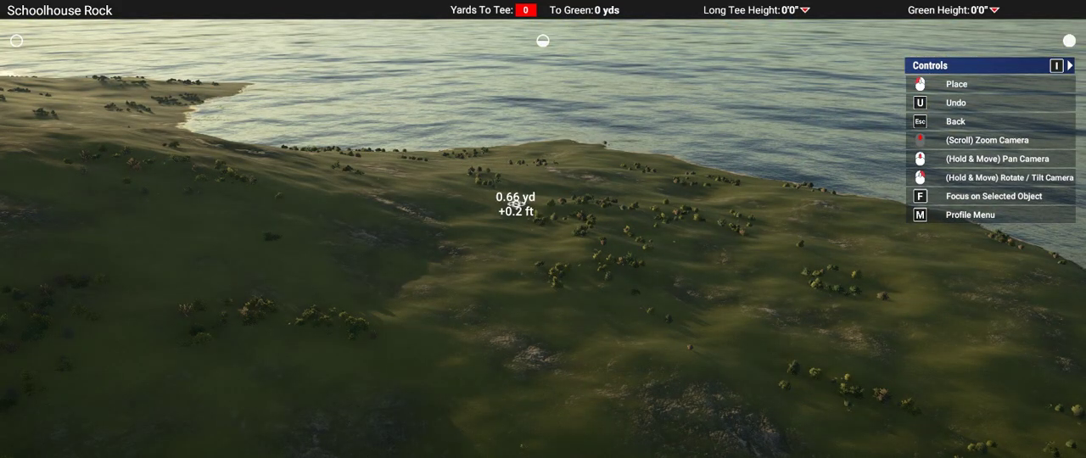
key("s")
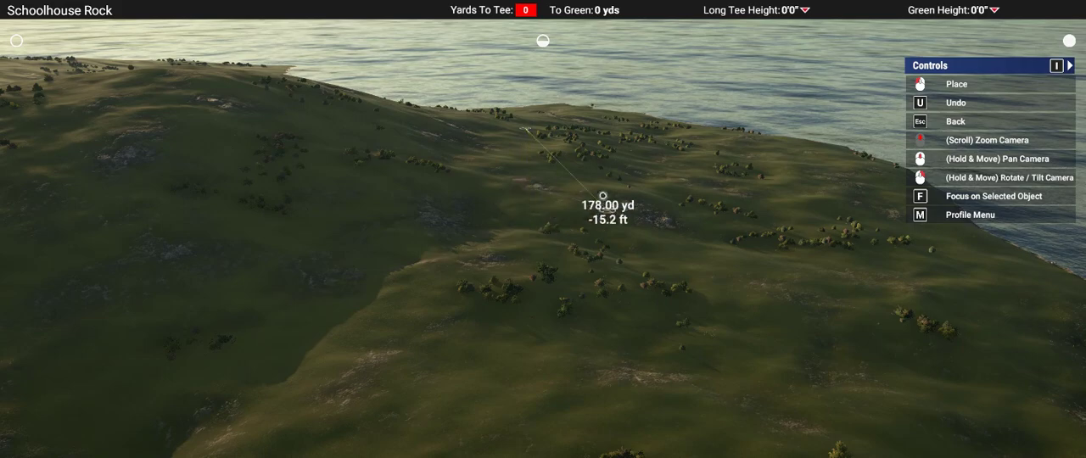
scroll(548, 209, "up", 6)
right_click_drag(549, 208, 546, 226)
scroll(541, 227, "down", 3)
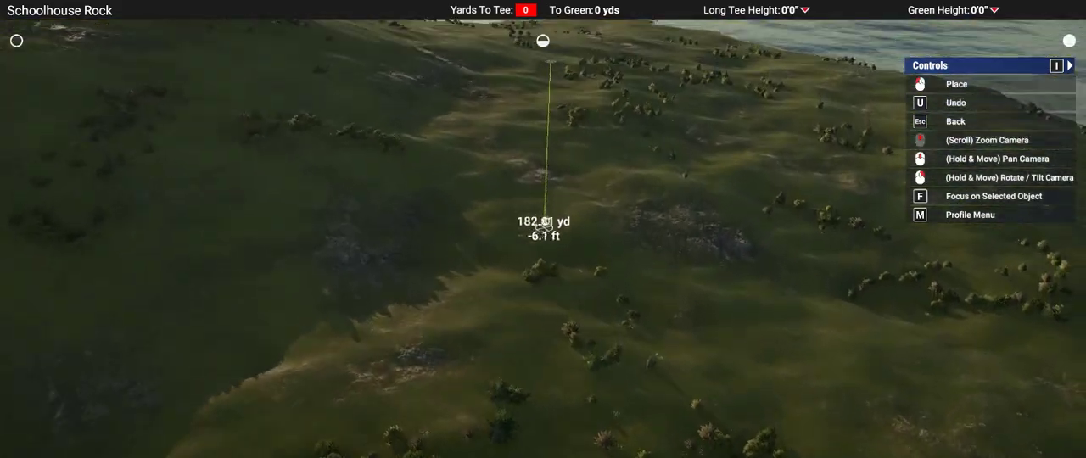
left_click(548, 61)
key("w")
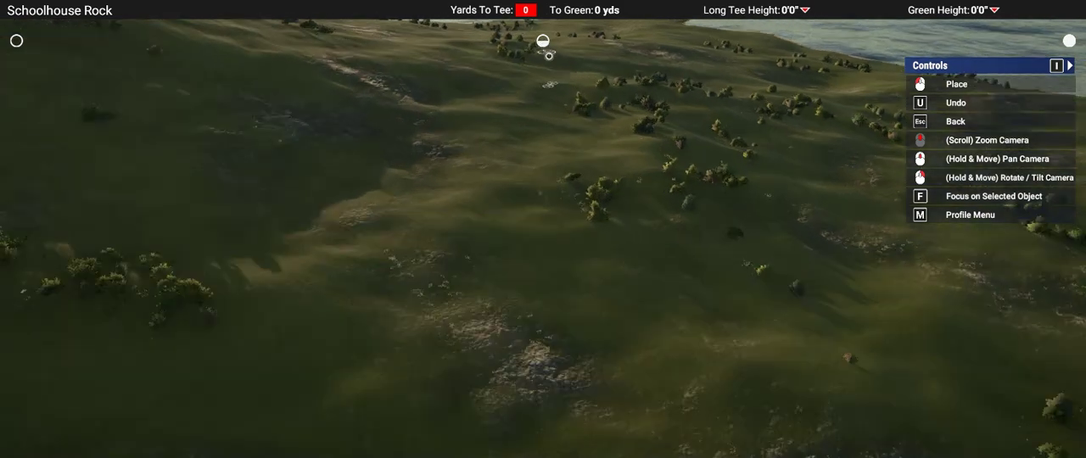
Step: Mark out the green site on the headland with two crossing measurement lines, one for width and one for depth
scroll(543, 144, "down", 5)
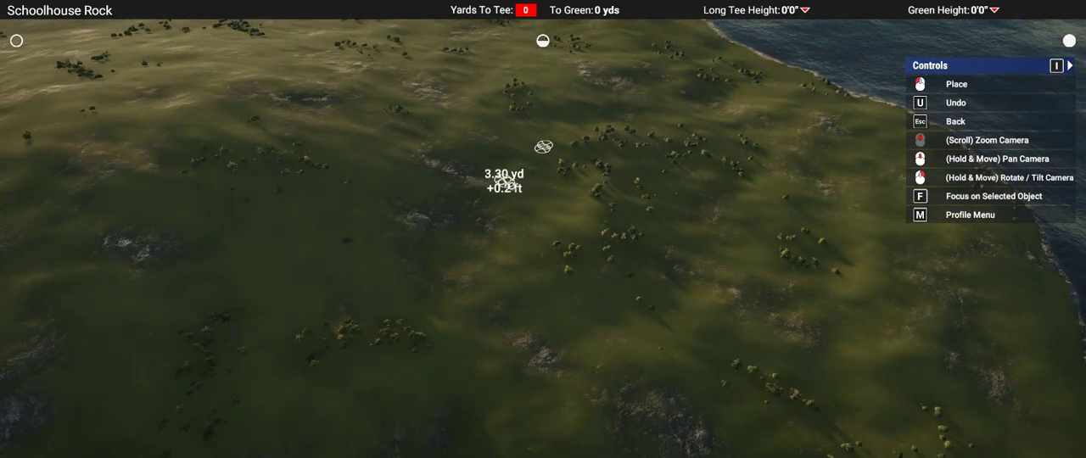
left_click(581, 194)
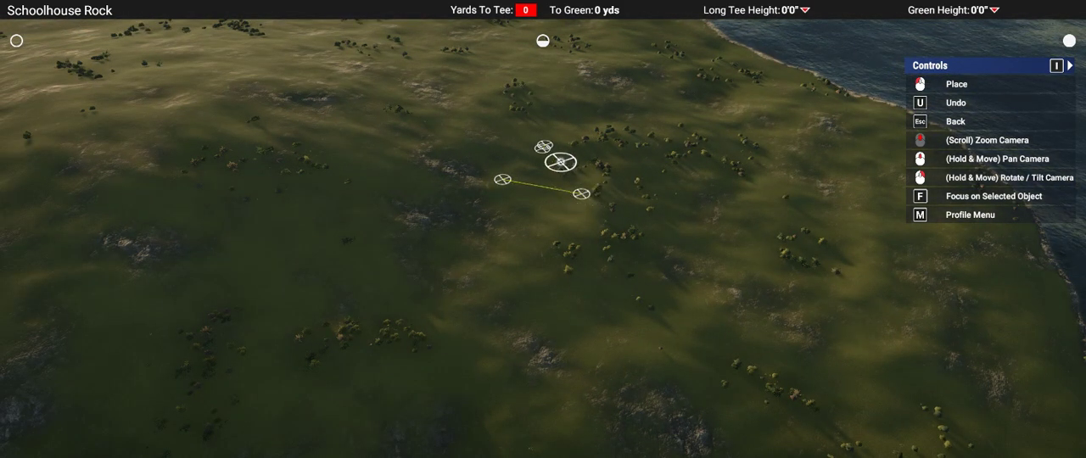
left_click(559, 162)
left_click(544, 197)
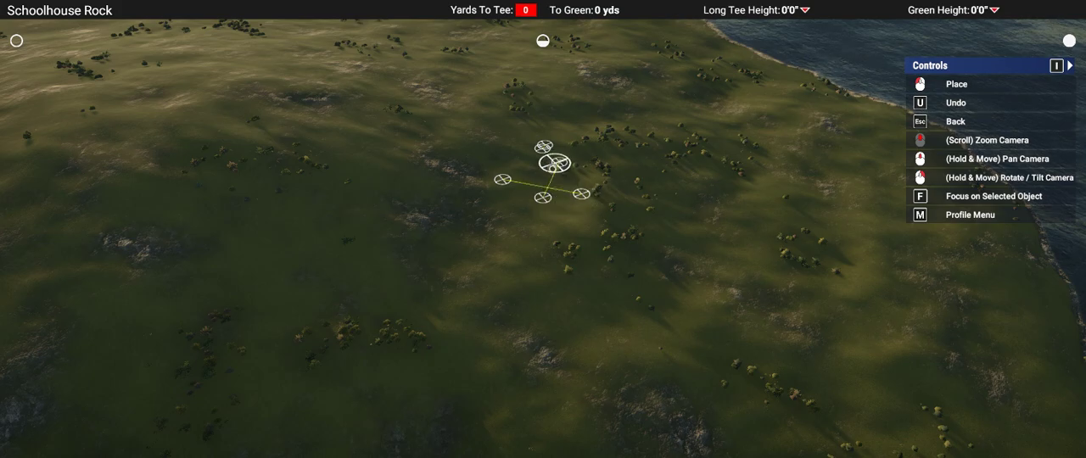
Step: Measure from the crossed green markers back along the valley to a landing spot about 135 yd away
scroll(556, 163, "up", 5)
right_click_drag(563, 187, 544, 220)
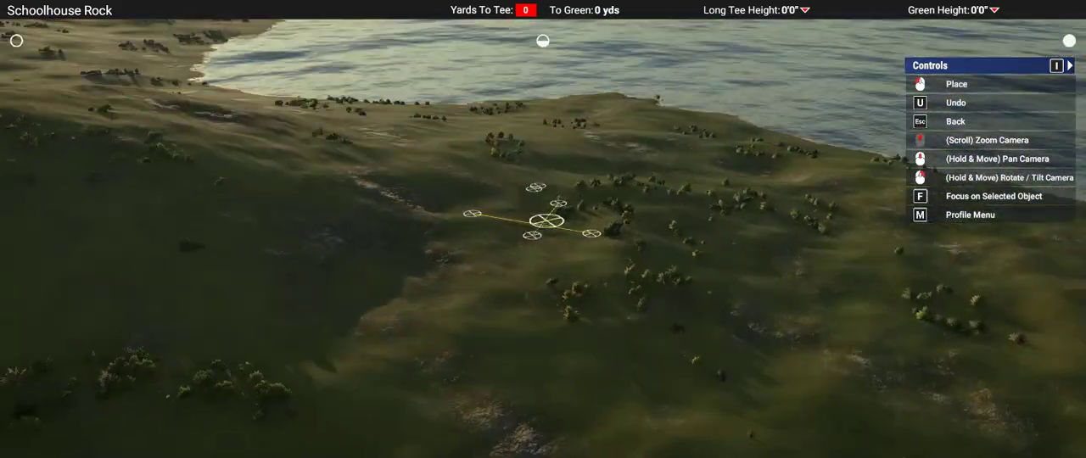
key("s")
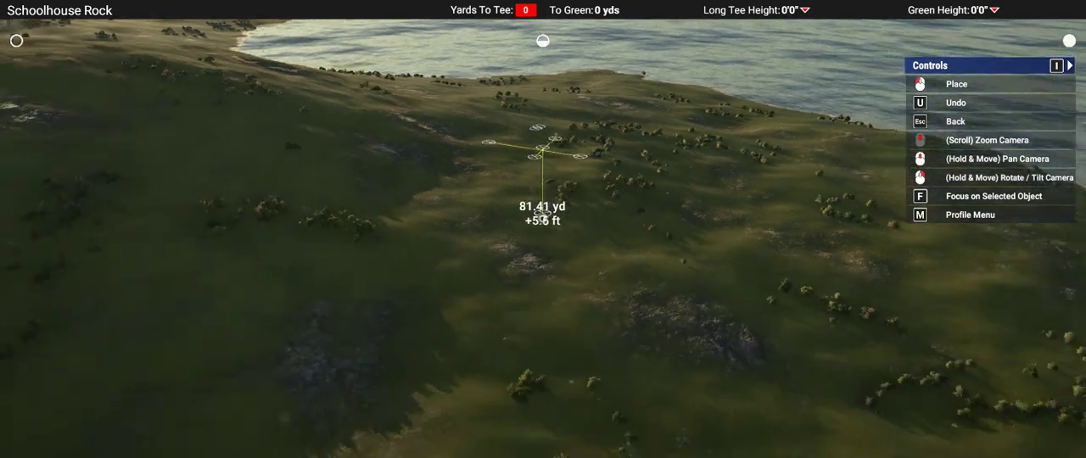
key("w")
scroll(540, 255, "up", 5)
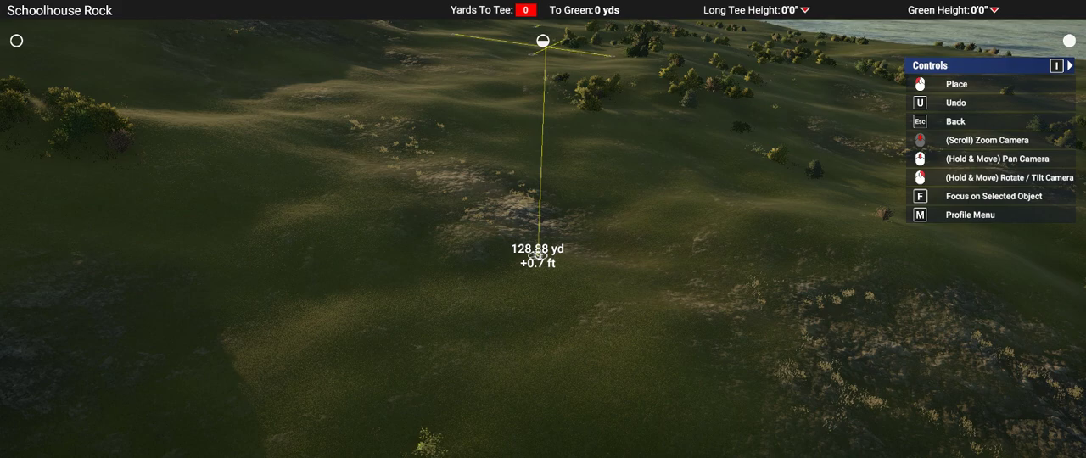
scroll(537, 252, "down", 5)
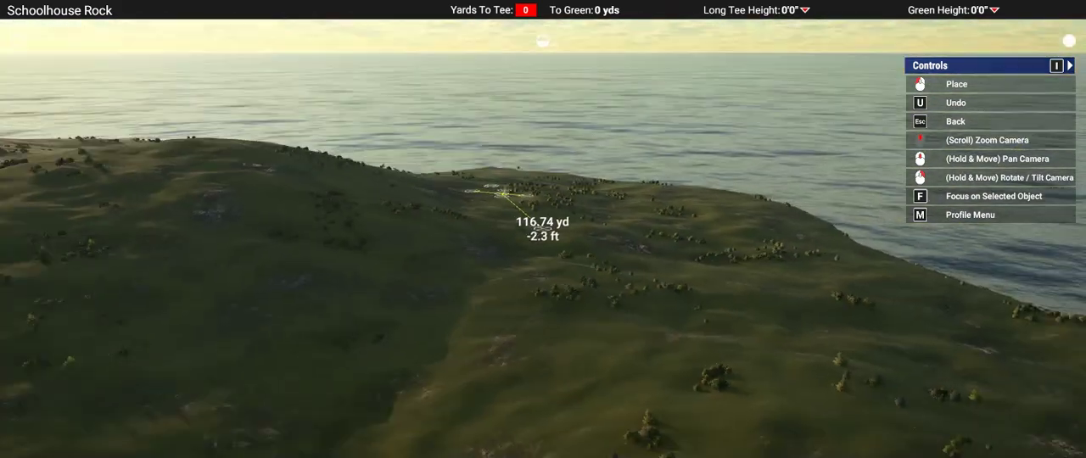
scroll(535, 247, "up", 5)
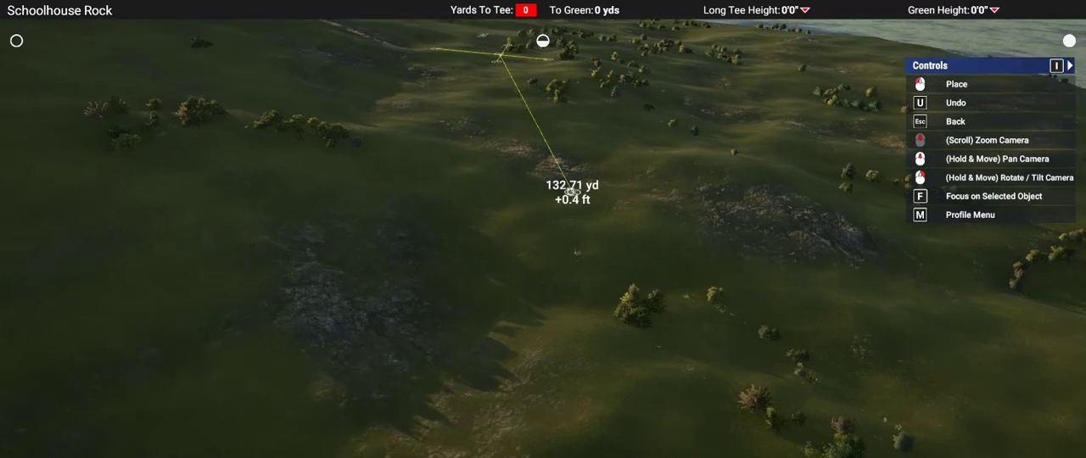
scroll(543, 230, "down", 4)
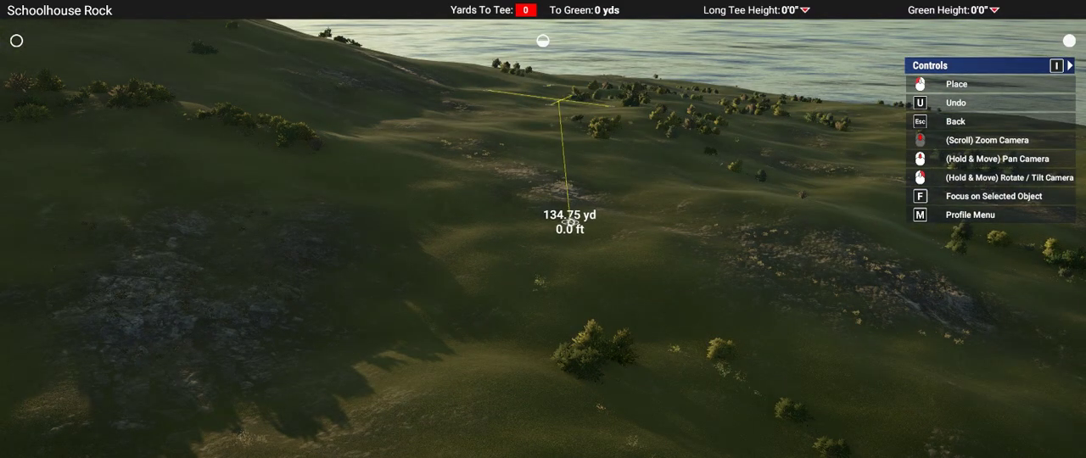
right_click_drag(573, 224, 541, 220)
scroll(543, 230, "down", 5)
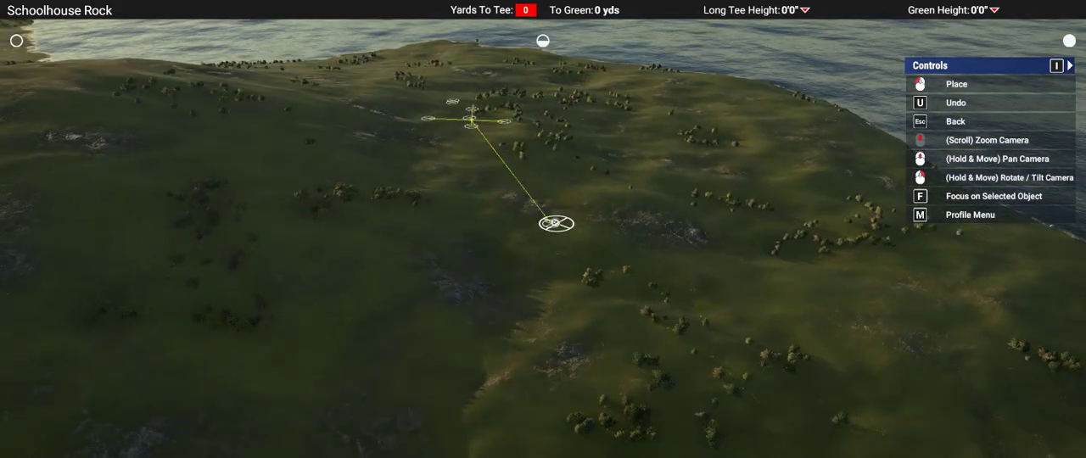
Step: Measure from the landing spot back to a tee site on the rise, about 300 yd away
middle_click_drag(594, 251, 594, 250)
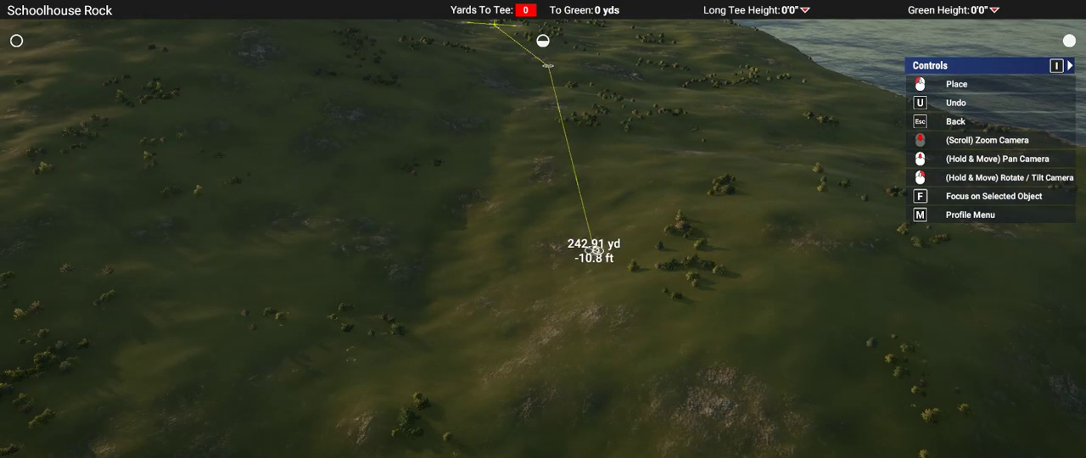
mouse_move(677, 298)
right_mouse_down()
mouse_move(575, 246)
mouse_move(618, 250)
mouse_move(619, 239)
right_mouse_up()
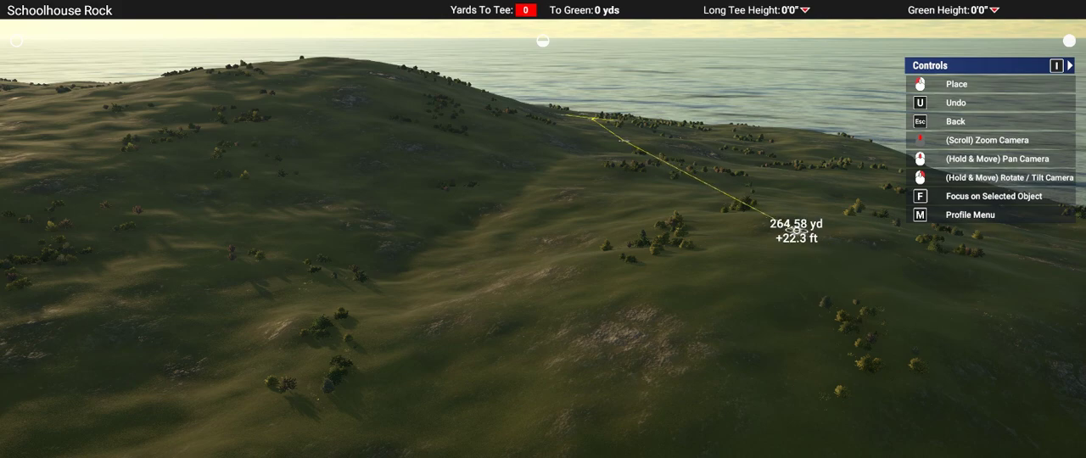
scroll(796, 230, "up", 6)
scroll(543, 229, "down", 3)
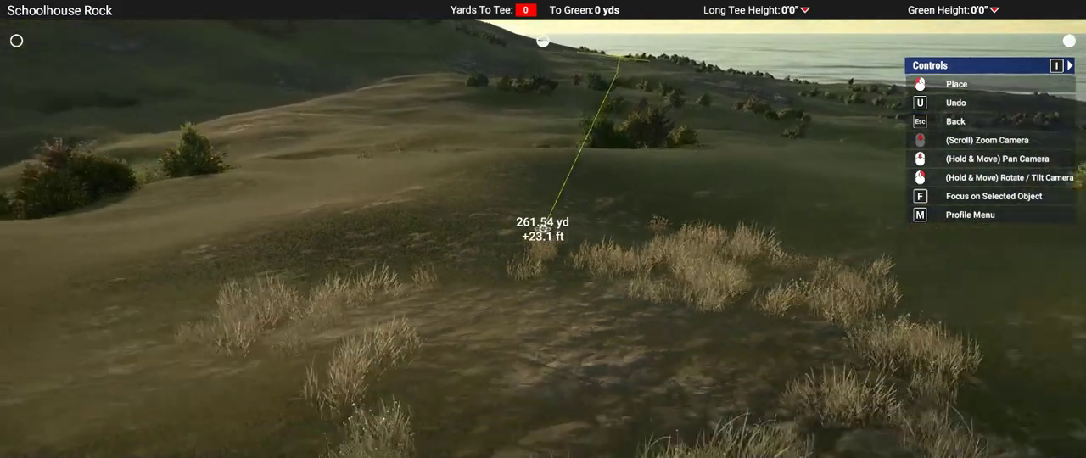
scroll(543, 229, "down", 5)
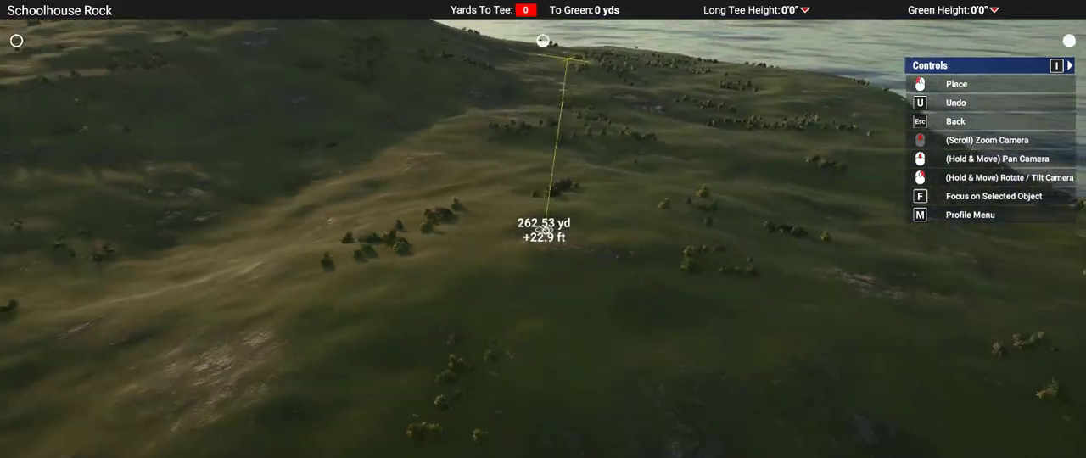
scroll(547, 259, "up", 5)
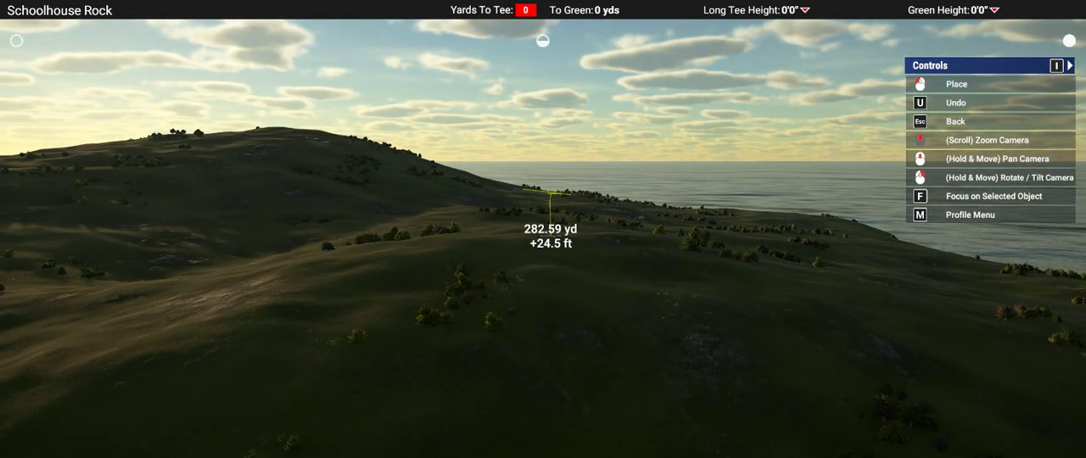
scroll(550, 197, "down", 4)
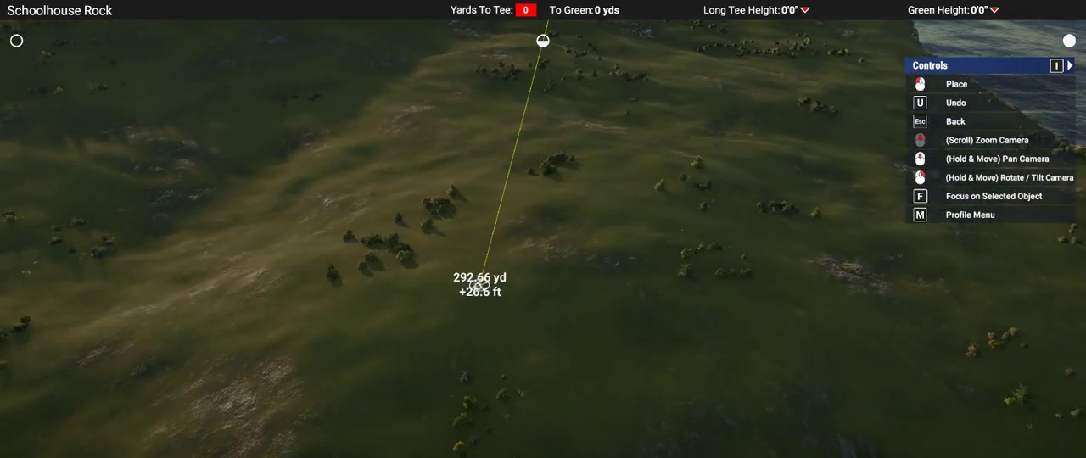
scroll(456, 301, "up", 5)
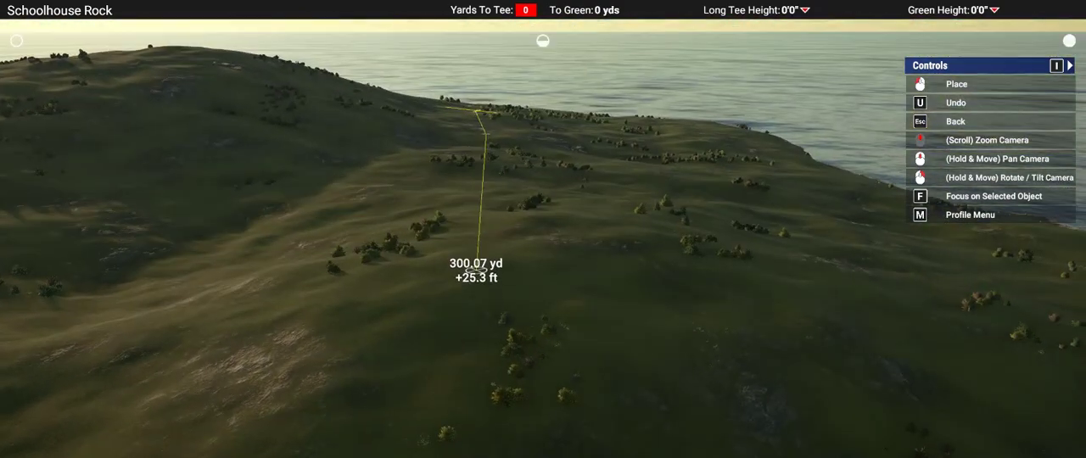
scroll(450, 252, "up", 5)
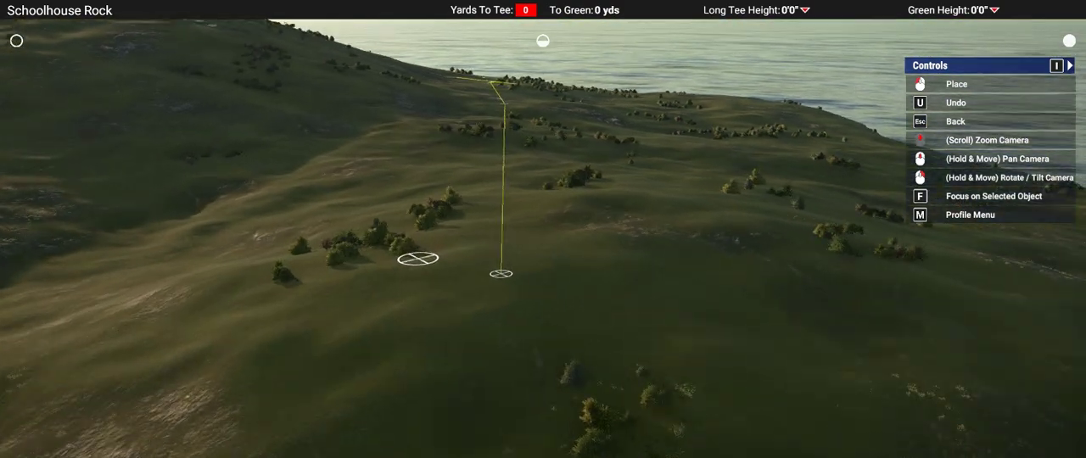
Step: Examine the measured route from tee site to green site from several angles, and leave the measuring tool
scroll(542, 229, "down", 1)
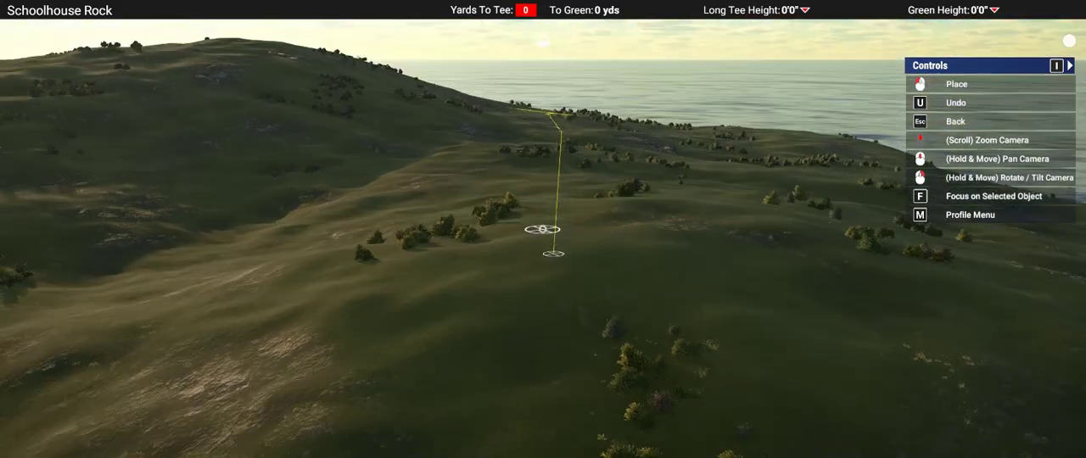
middle_click_drag(543, 229, 543, 382)
middle_click_drag(543, 229, 542, 170)
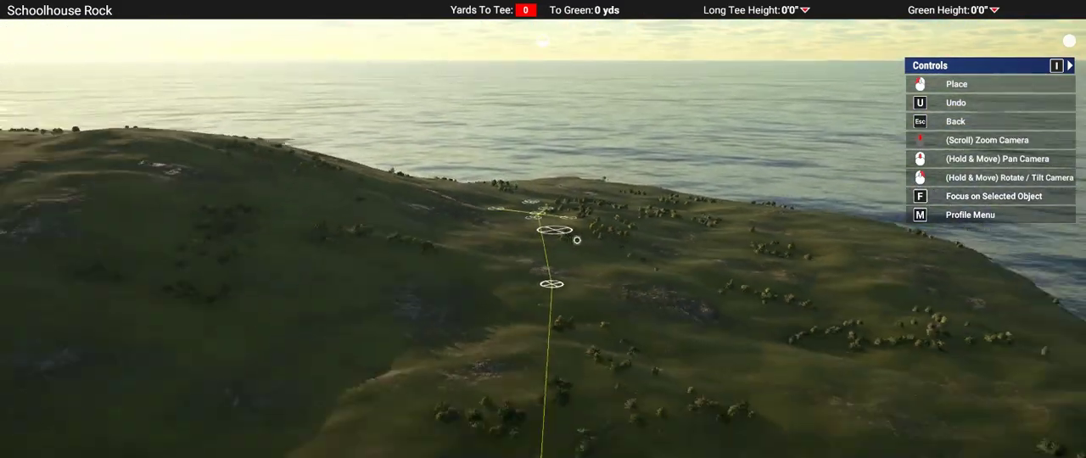
scroll(619, 286, "up", 2)
scroll(512, 340, "down", 2)
right_click_drag(532, 348, 556, 375)
scroll(543, 241, "down", 3)
key("Escape")
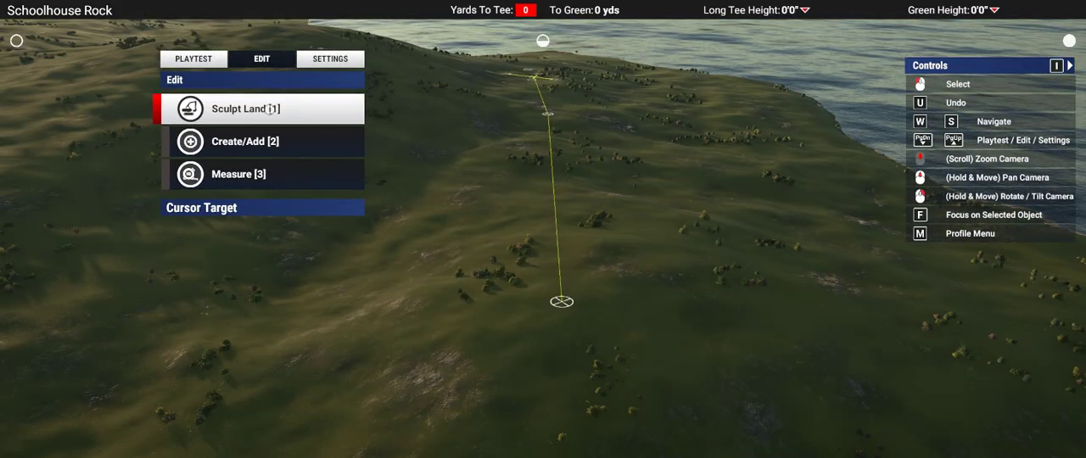
Step: Start creating Hole 1 and place its tee on the measured tee marker
left_click(246, 141)
left_click(255, 109)
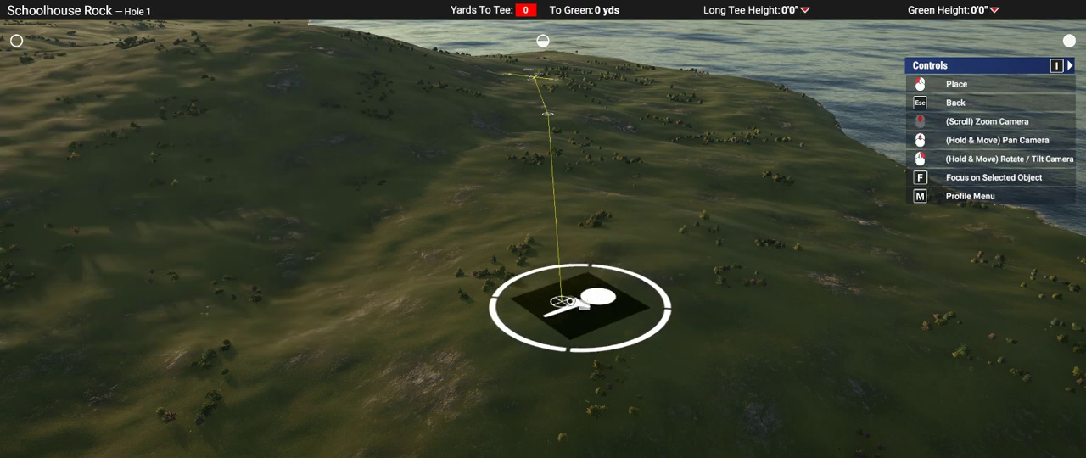
left_click(580, 307)
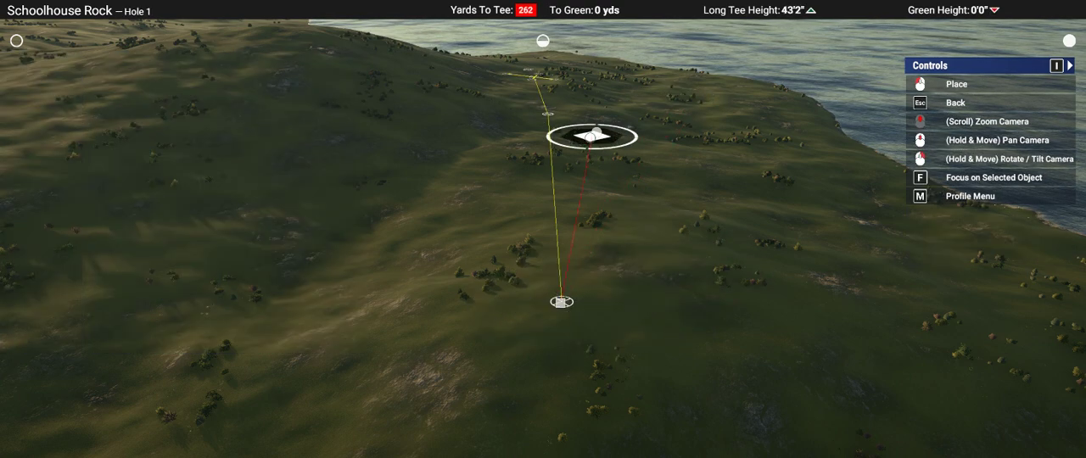
Step: Place Hole 1's aim point 301 yd from the tee and its green on the crossed markers, 434 yd out
middle_click_drag(590, 138, 552, 226)
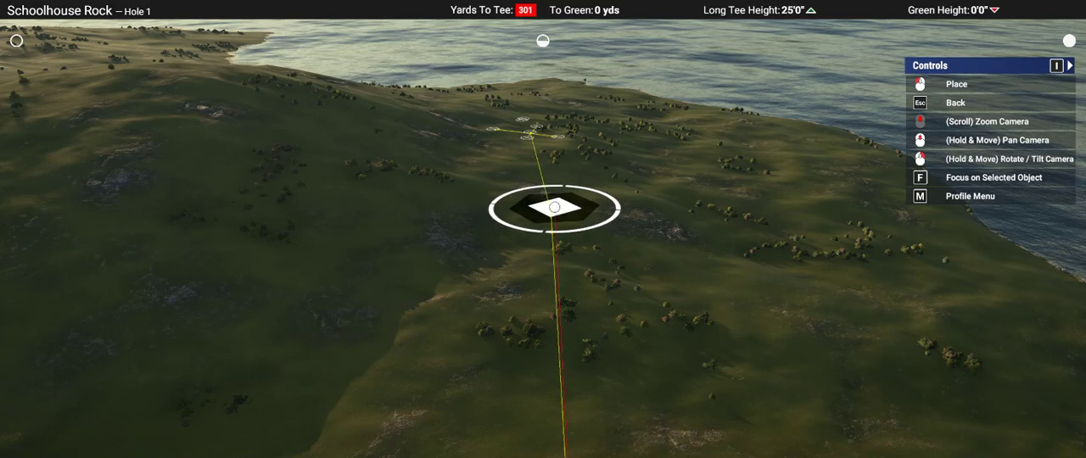
left_click(554, 207)
middle_click_drag(549, 119, 514, 245)
scroll(514, 245, "up", 5)
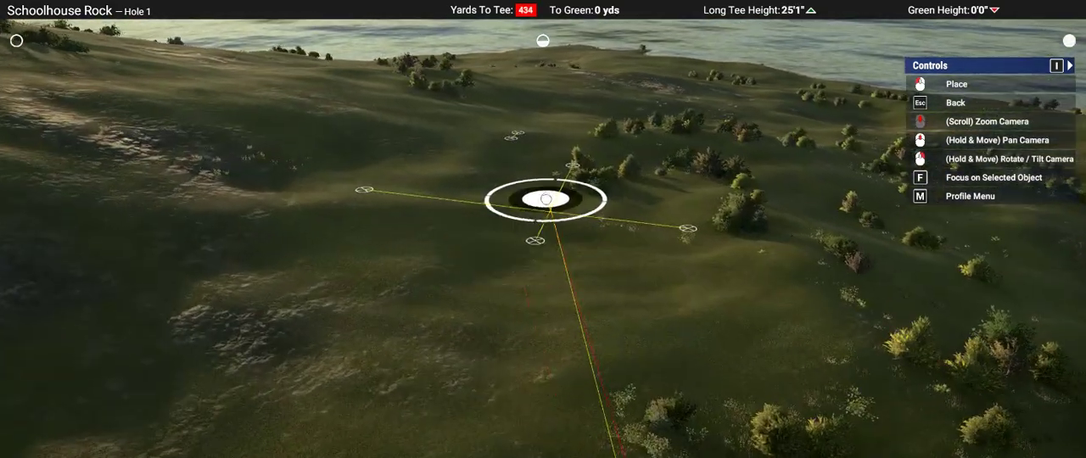
left_click(545, 198)
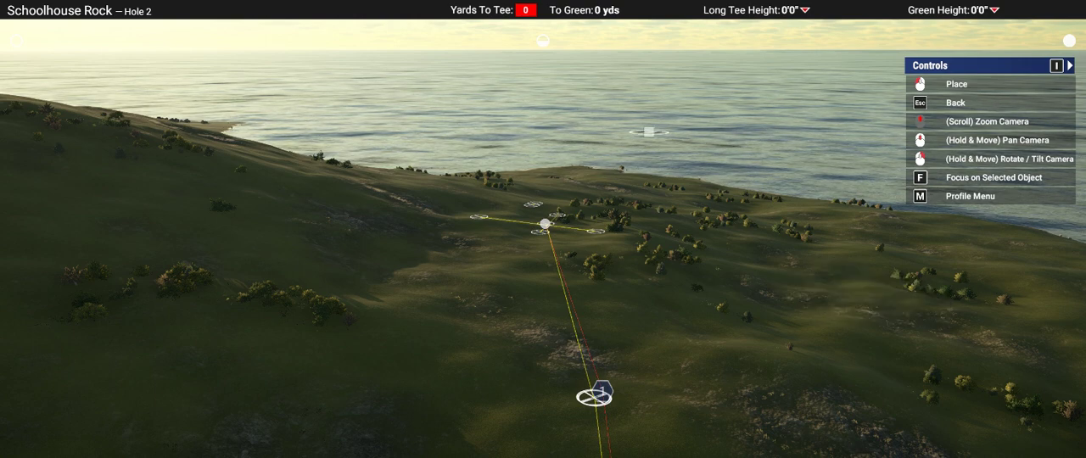
left_click(597, 249)
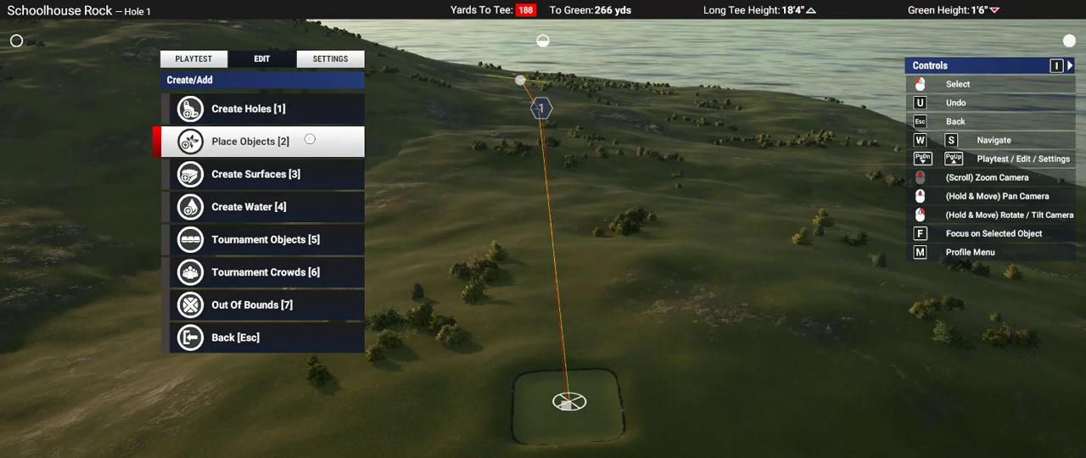
Step: Raise the ground around Hole 1's tee by 3 ft 9 in using Landscape Flatten with a reset soft-edged round brush
key("Escape")
key("1")
key("1")
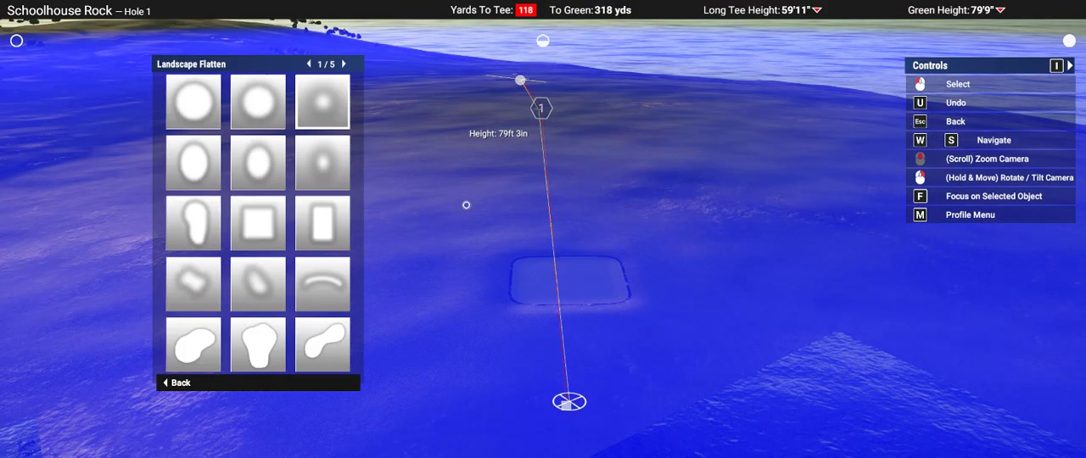
left_click(466, 204)
key("r")
scroll(400, 347, "down", 5)
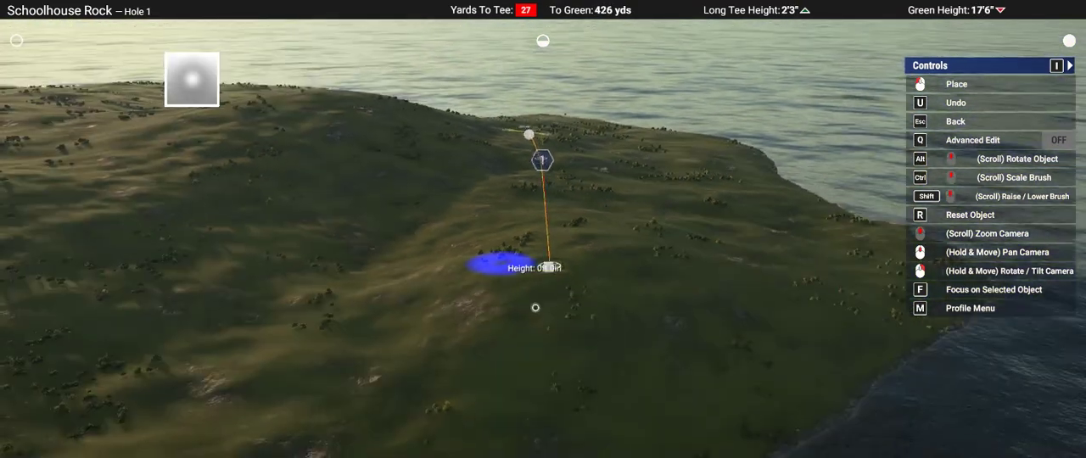
scroll(536, 308, "up", 5)
scroll(574, 203, "up", 4, "ctrl")
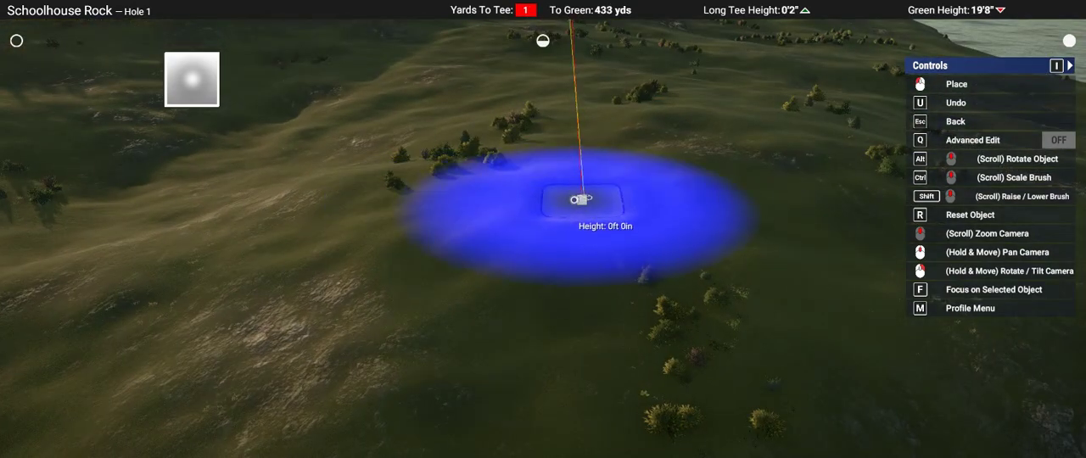
scroll(575, 200, "up", 5, "shift")
scroll(582, 199, "up", 2, "shift")
scroll(582, 198, "up", 5)
scroll(558, 214, "down", 8)
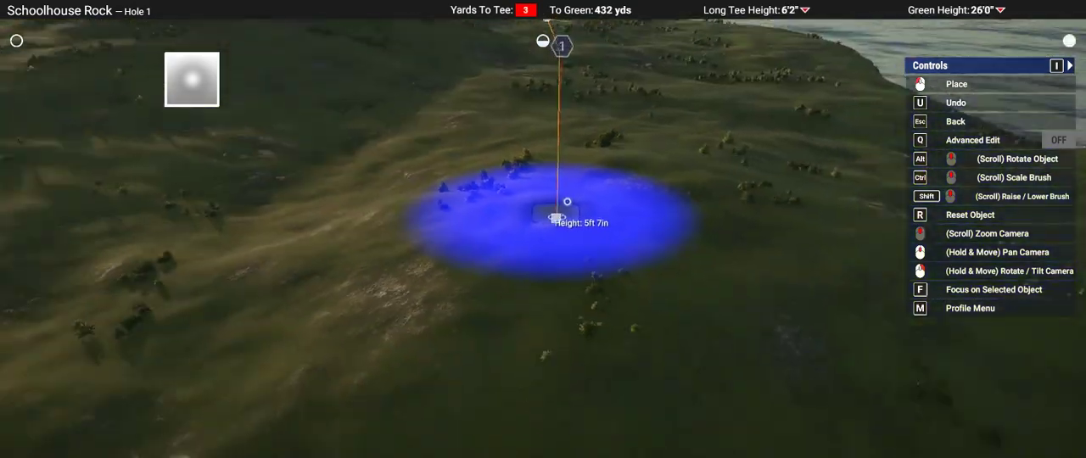
scroll(547, 225, "down", 5, "shift")
scroll(548, 225, "down", 1)
scroll(547, 224, "down", 3, "shift")
scroll(548, 224, "up", 3, "shift")
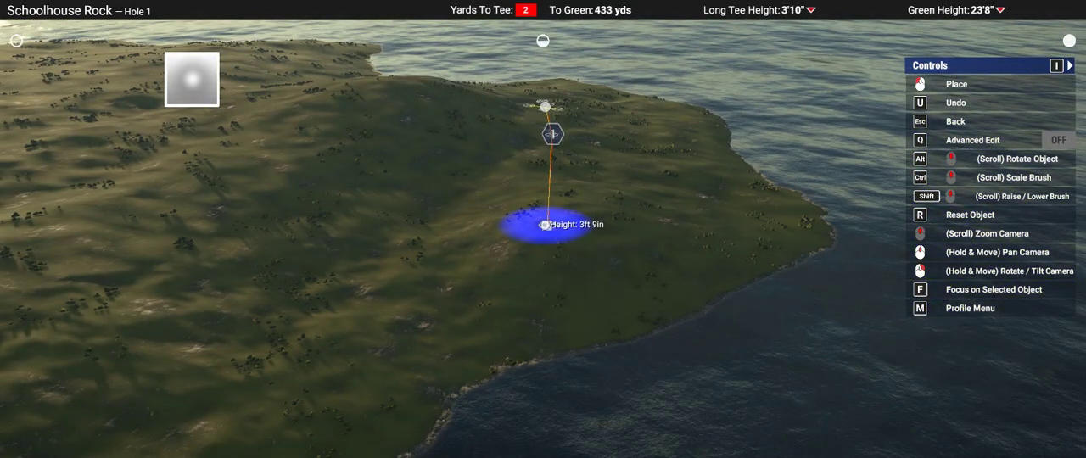
scroll(545, 225, "up", 6)
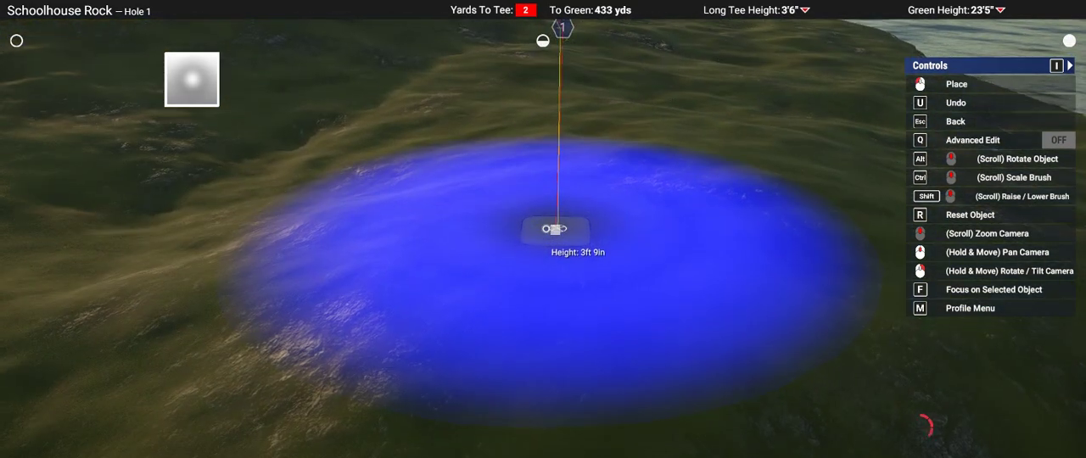
key("Escape")
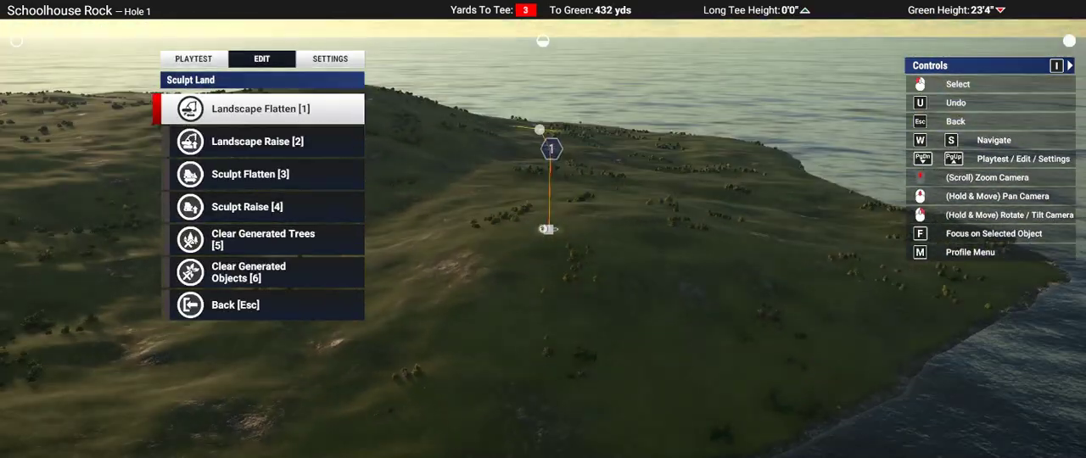
key("Escape")
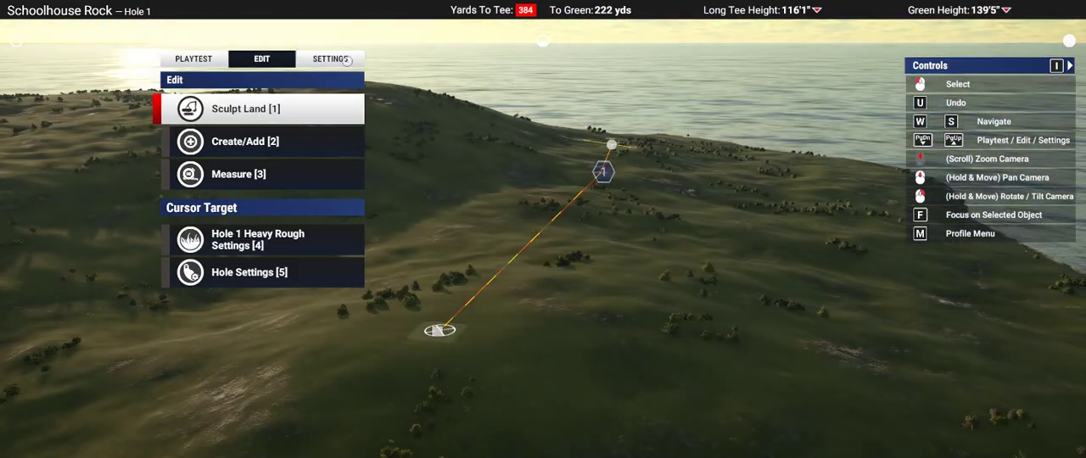
Step: Set the environment lighting's time of day to 11:27
left_click(341, 60)
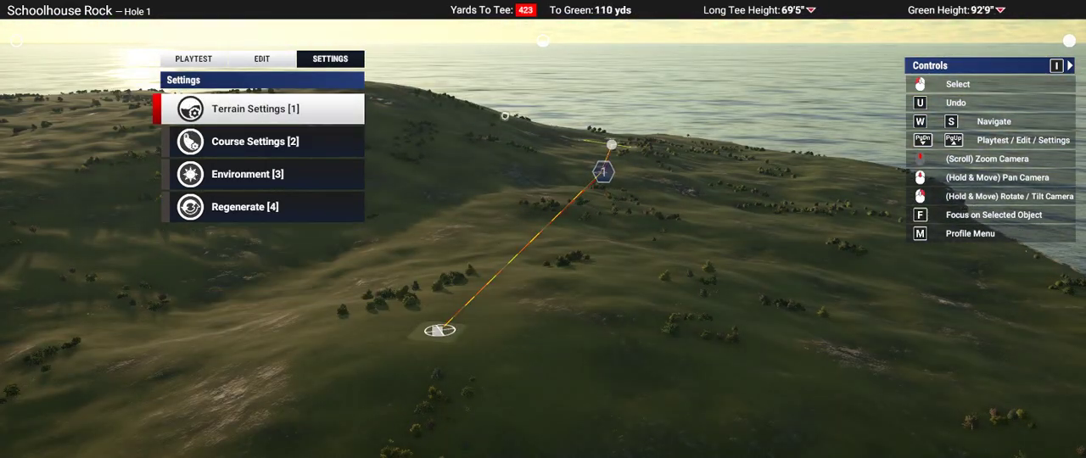
key("Down")
key("Down")
key("Up")
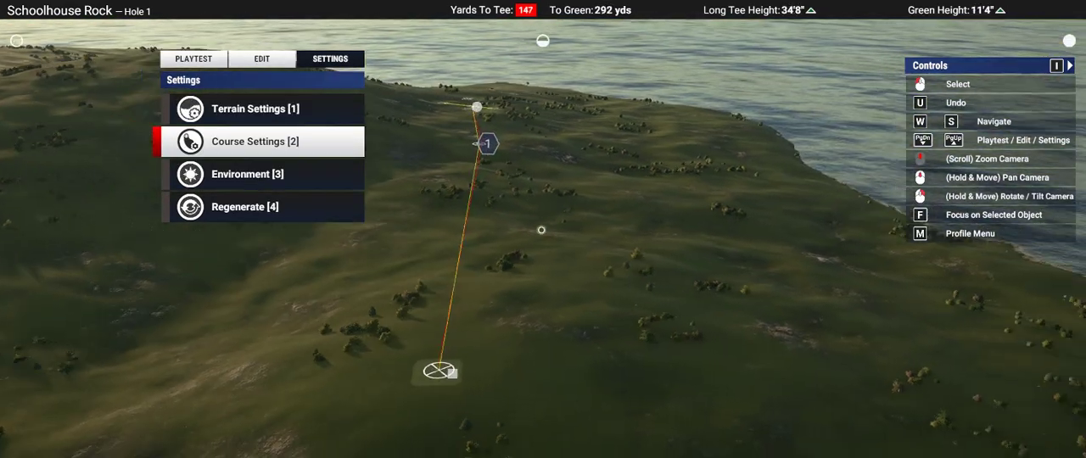
key("s")
key("w")
key("w")
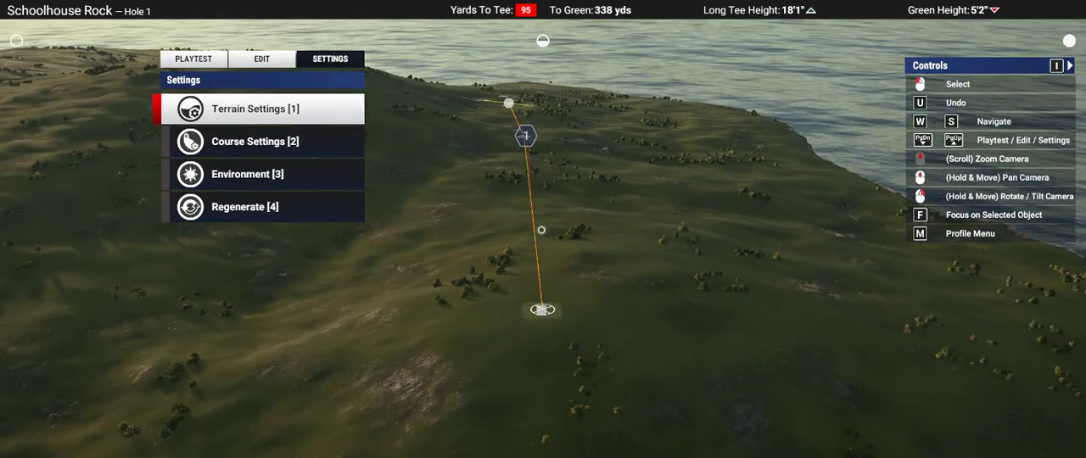
key("s")
key("s")
key("Return")
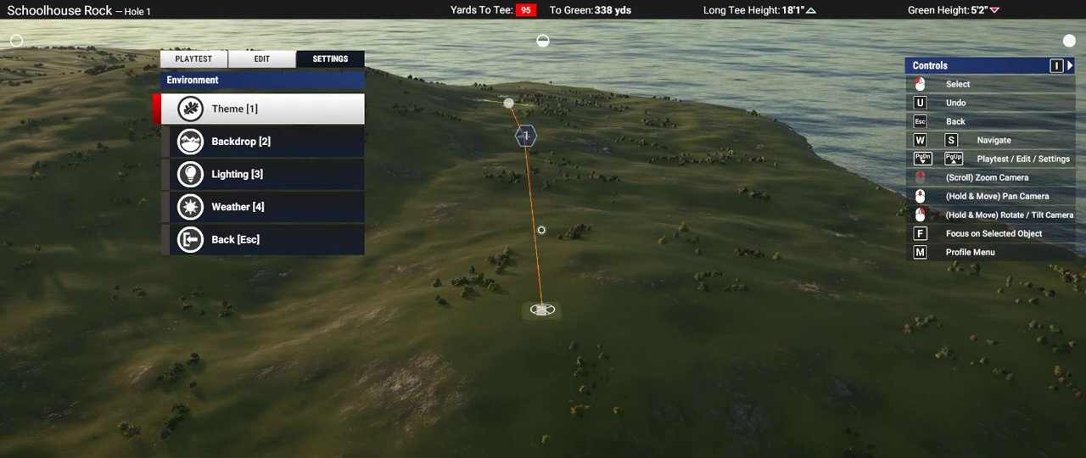
key("3")
key("1")
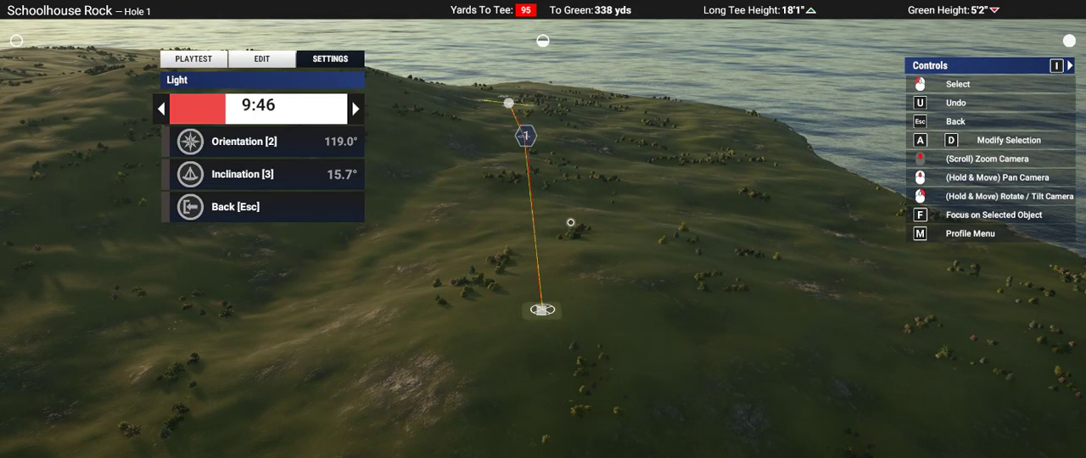
key("d")
key("d")
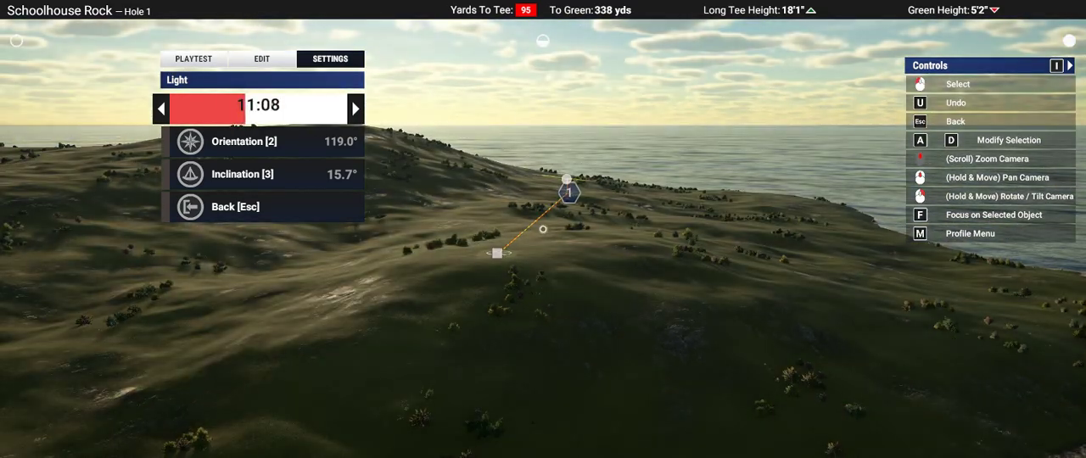
key("d")
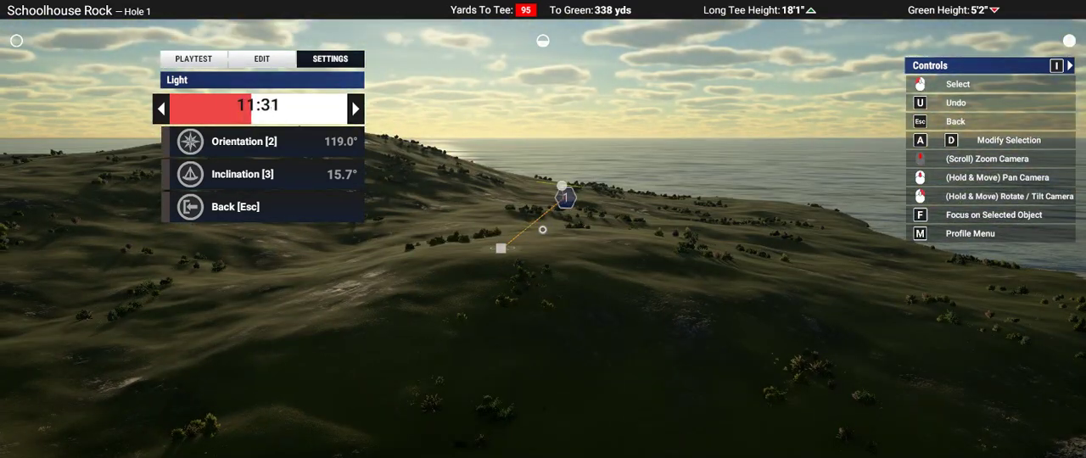
key("a")
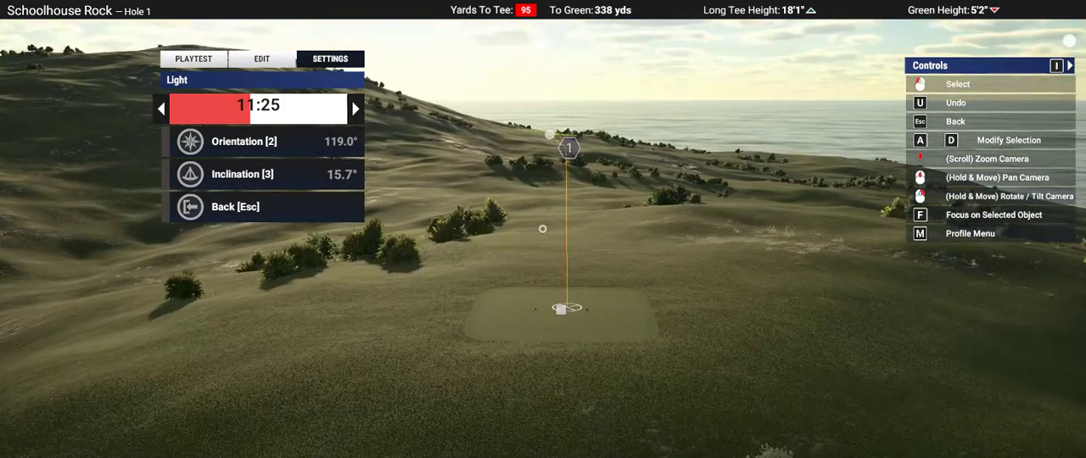
key("d")
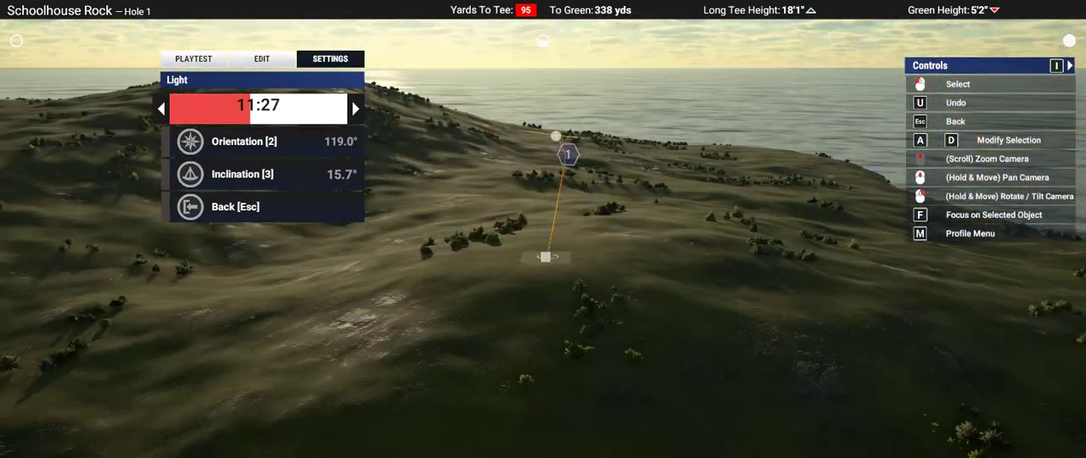
key("Escape")
Step: Examine the lighting and shadows on Hole 1, the tee rise and the coastline from several angles and distances
key("s")
key("s")
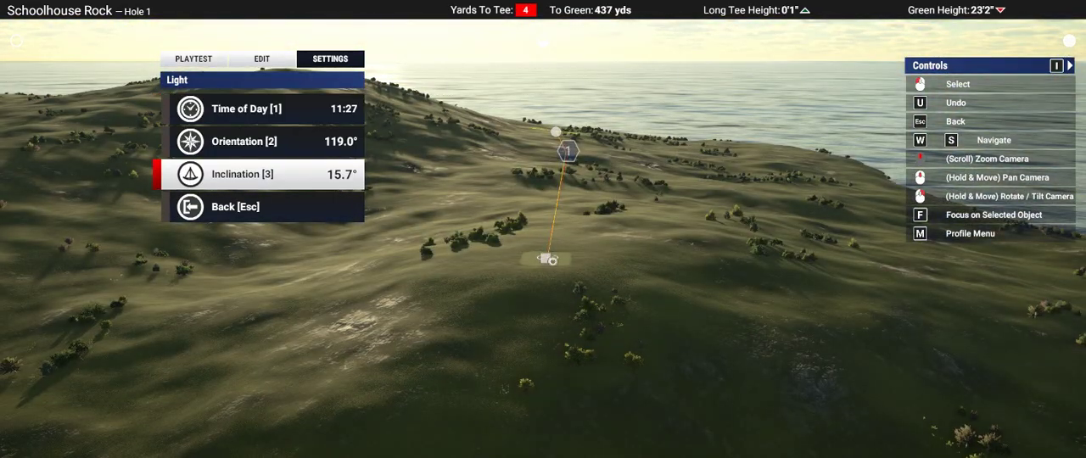
right_click_drag(552, 261, 543, 229)
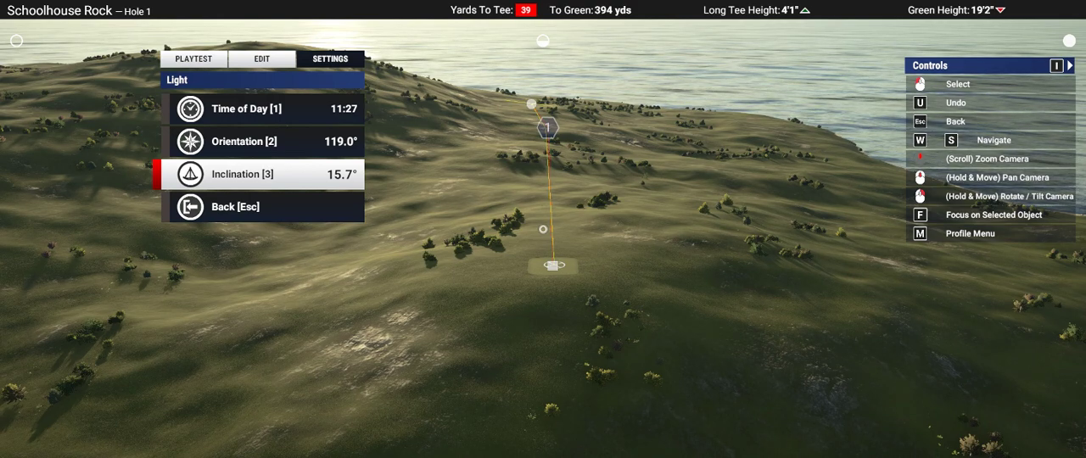
mouse_move(543, 229)
right_mouse_down()
mouse_move(553, 197)
mouse_move(546, 216)
right_mouse_up()
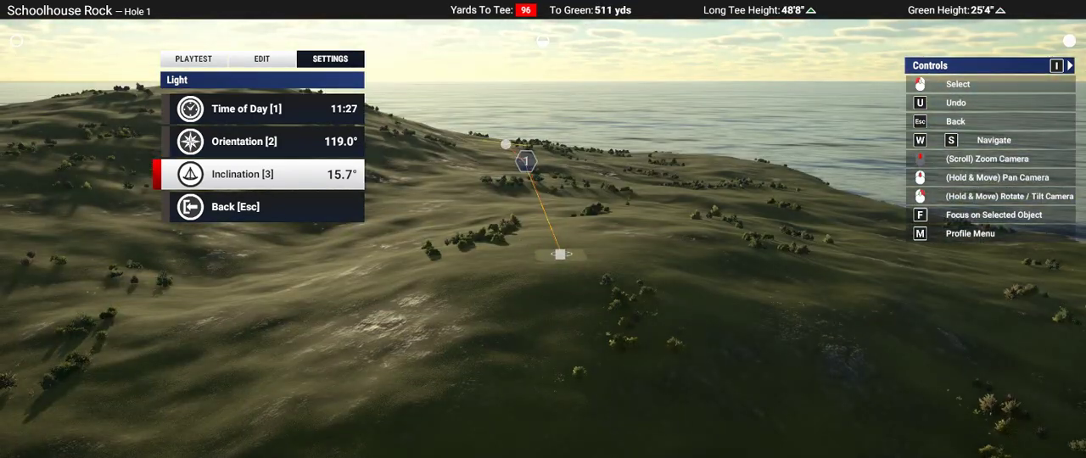
right_click_drag(588, 313, 553, 259)
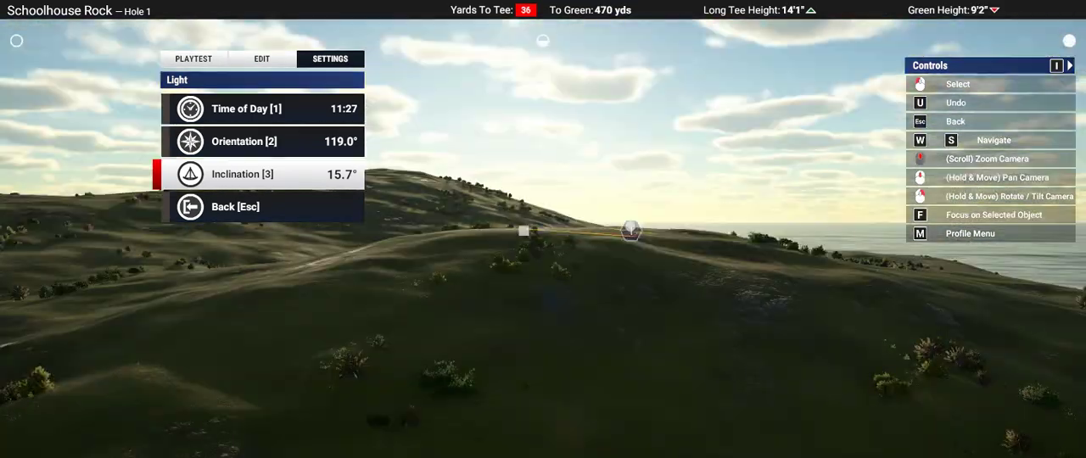
scroll(543, 229, "down", 5)
right_click_drag(543, 230, 613, 273)
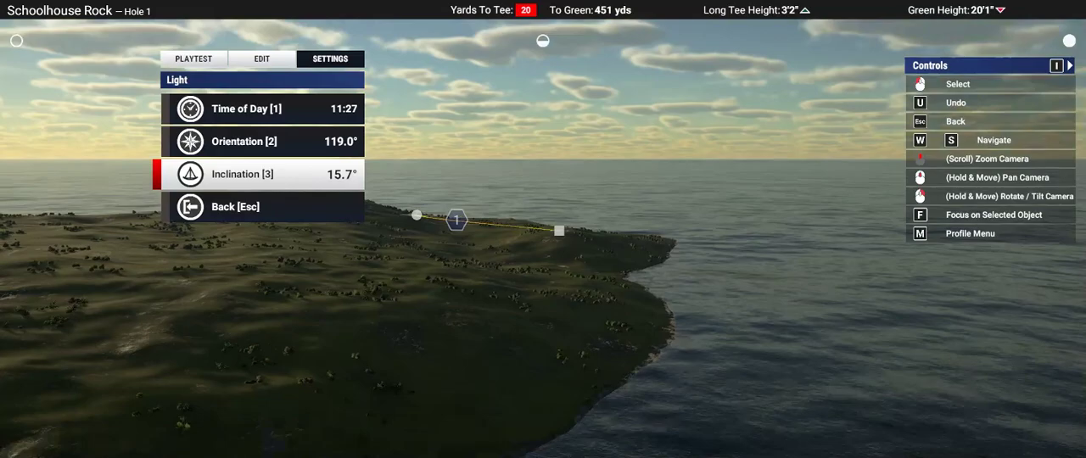
right_click_drag(543, 229, 547, 251)
scroll(552, 325, "up", 5)
scroll(543, 229, "down", 5)
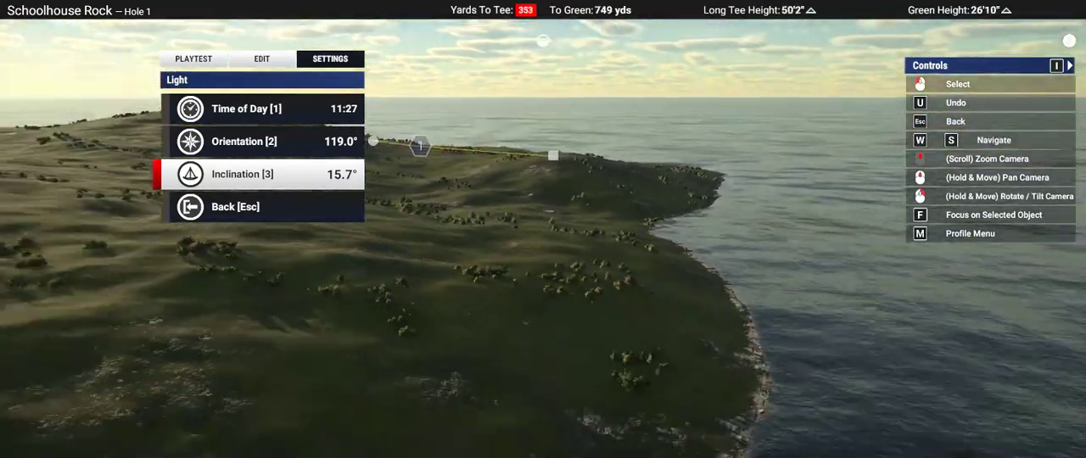
scroll(543, 229, "up", 5)
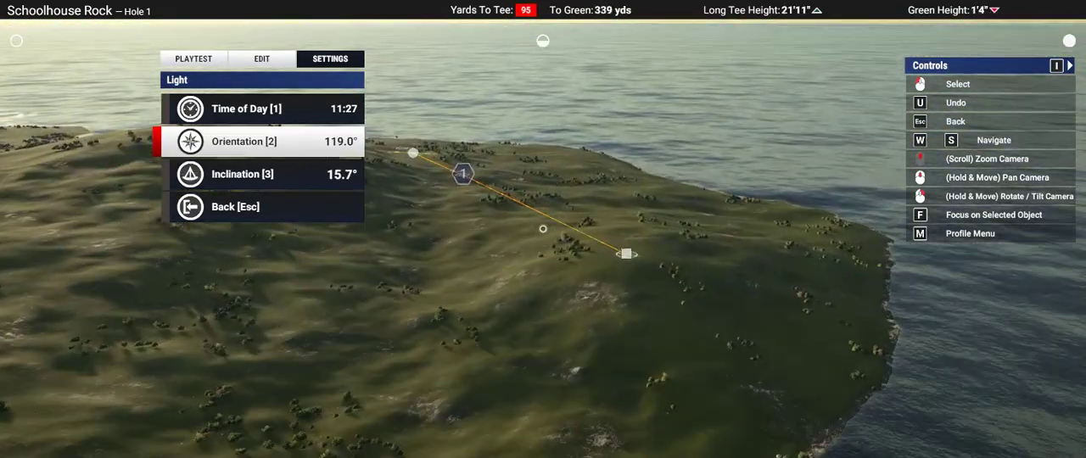
mouse_move(543, 229)
right_mouse_down()
mouse_move(517, 208)
mouse_move(556, 241)
right_mouse_up()
scroll(537, 228, "up", 5)
scroll(543, 229, "up", 2)
scroll(543, 229, "down", 5)
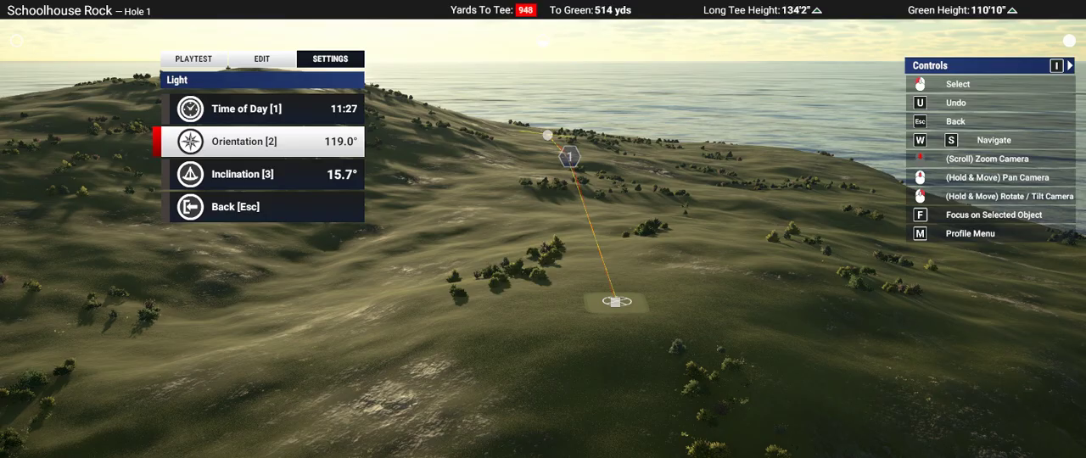
right_click_drag(663, 264, 648, 274)
scroll(647, 274, "down", 4)
right_click_drag(594, 255, 662, 250)
scroll(543, 229, "up", 4)
scroll(603, 235, "down", 4)
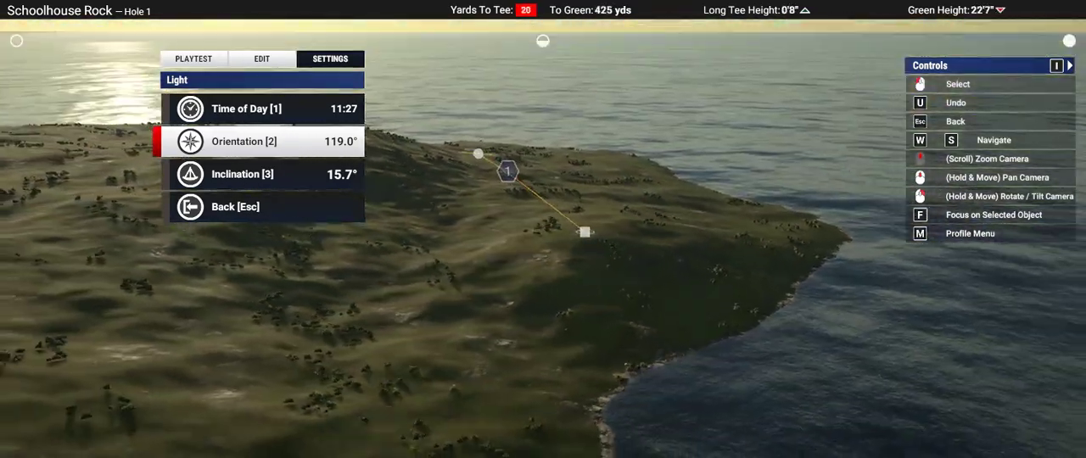
right_click_drag(543, 229, 560, 244)
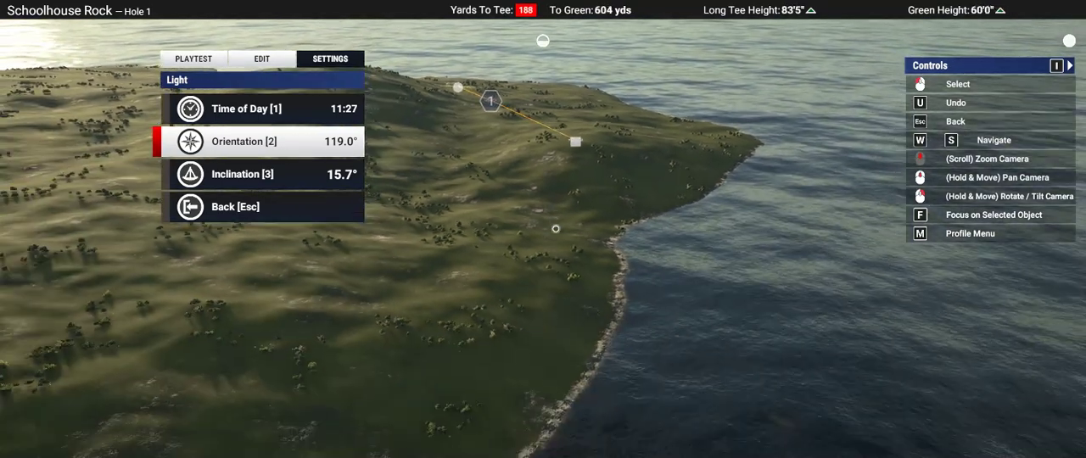
key("s")
key("w")
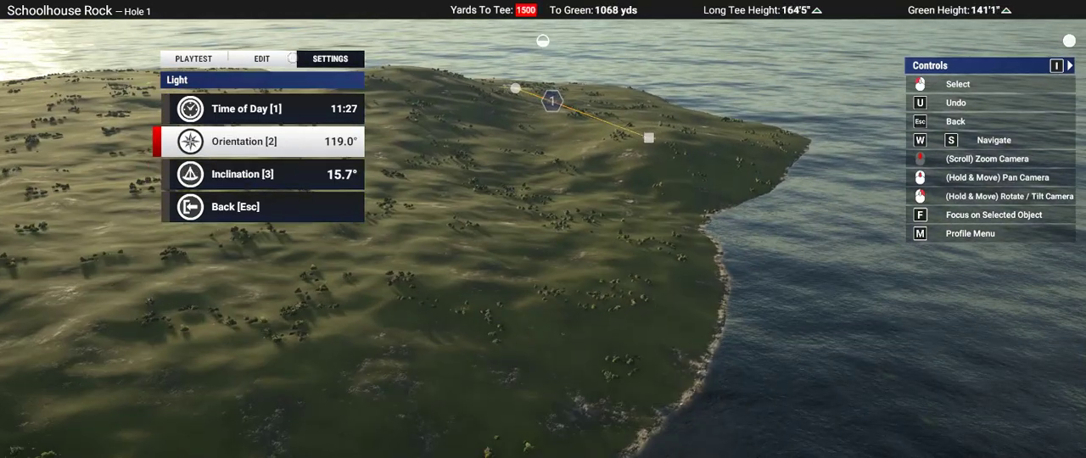
Step: Measure a two-leg route along the coast from the shoreline land behind Hole 1's tee back toward the headland
left_click(288, 60)
left_click(238, 174)
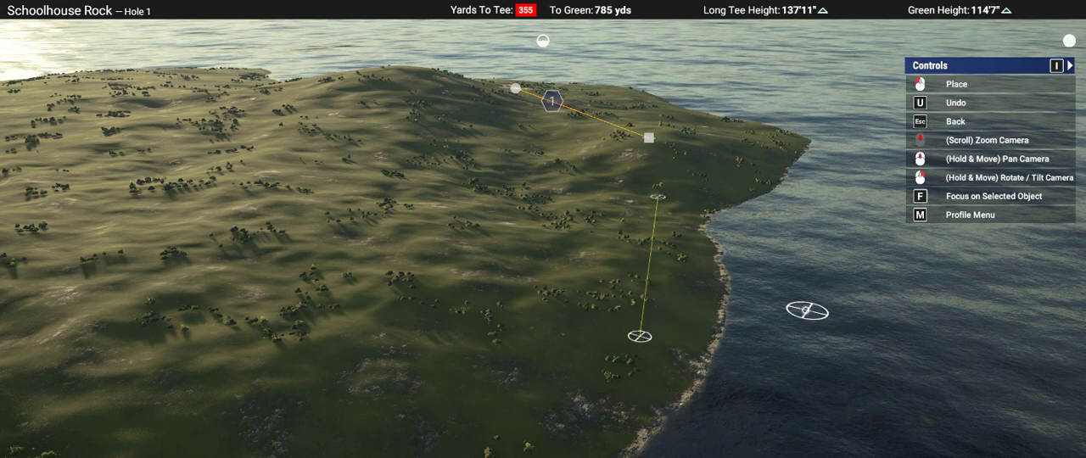
right_click_drag(807, 311, 464, 373)
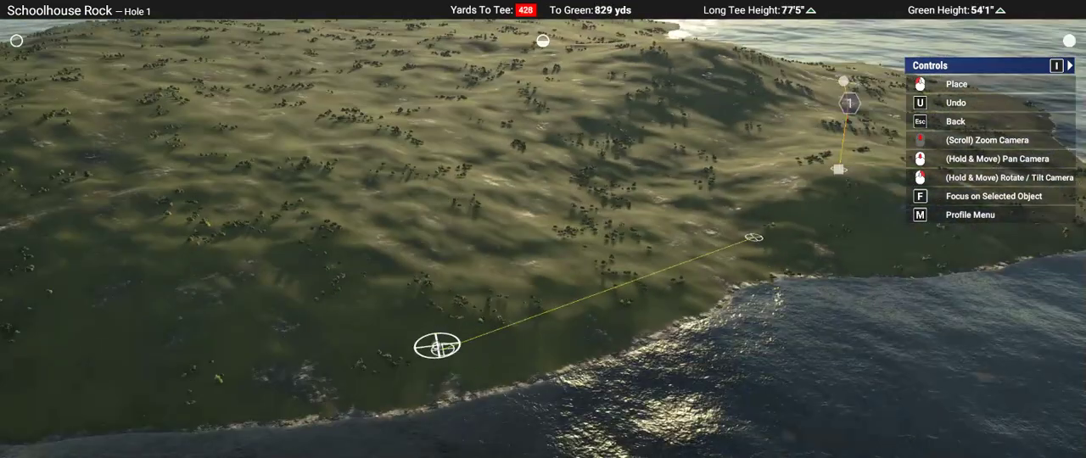
right_click_drag(302, 289, 538, 238)
right_click_drag(626, 228, 545, 230)
scroll(628, 282, "up", 5)
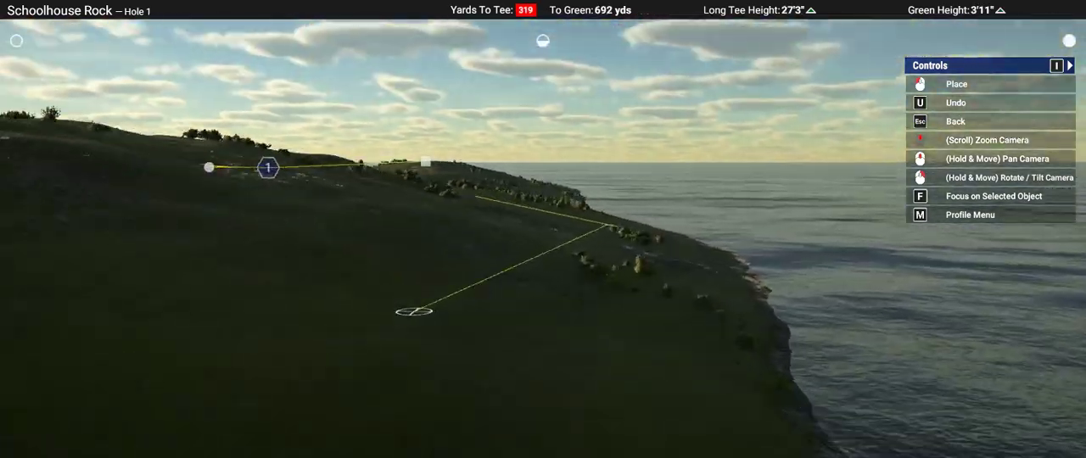
right_click_drag(627, 276, 521, 235)
scroll(521, 236, "down", 1)
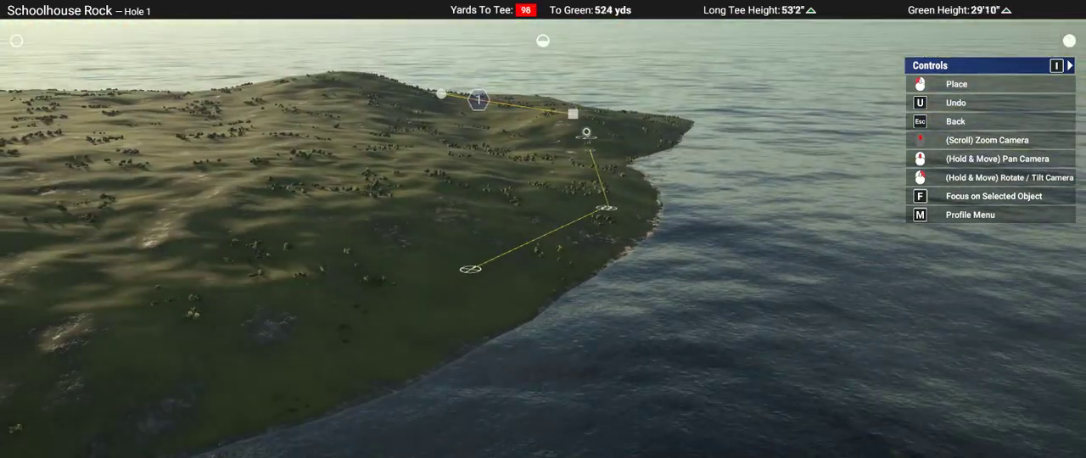
Step: Lay crossed measuring guides on the headland between Hole 1's tee and the sea
left_click(600, 112)
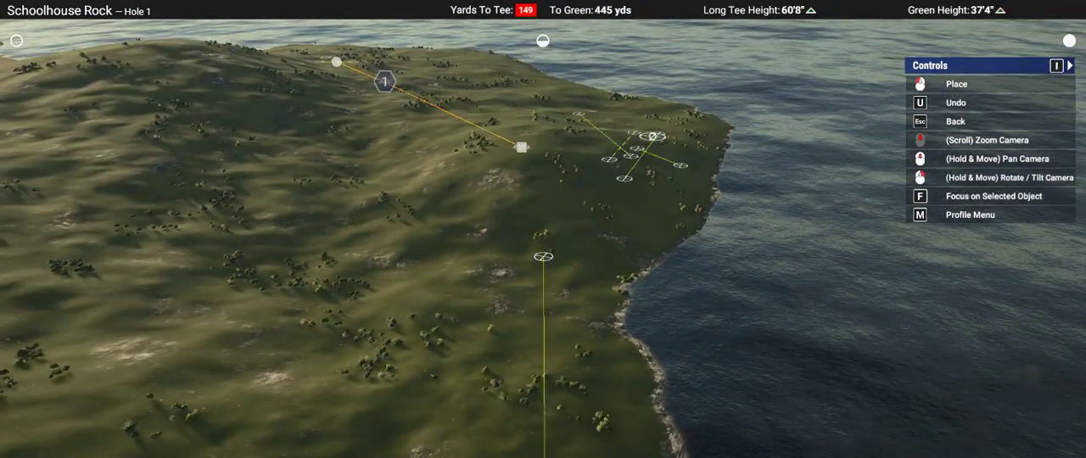
middle_click_drag(652, 136, 559, 339)
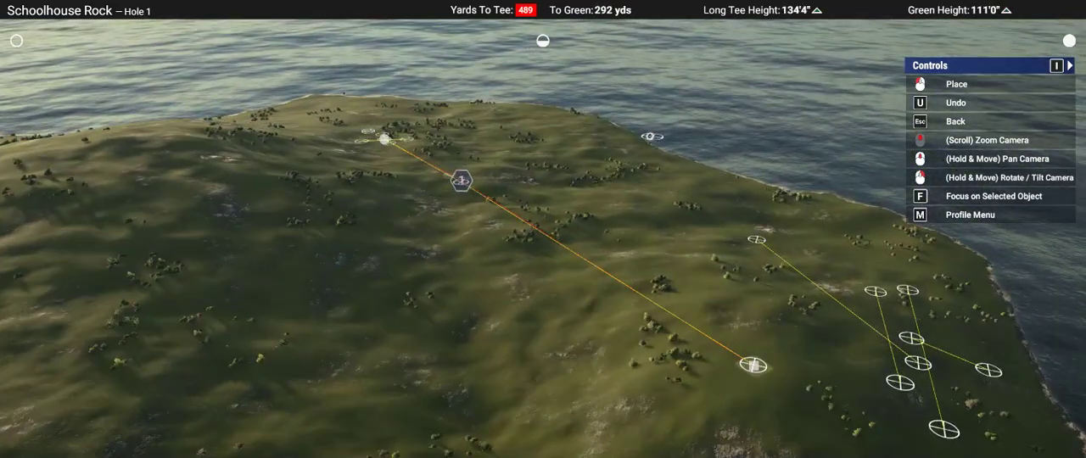
right_click_drag(652, 135, 577, 93)
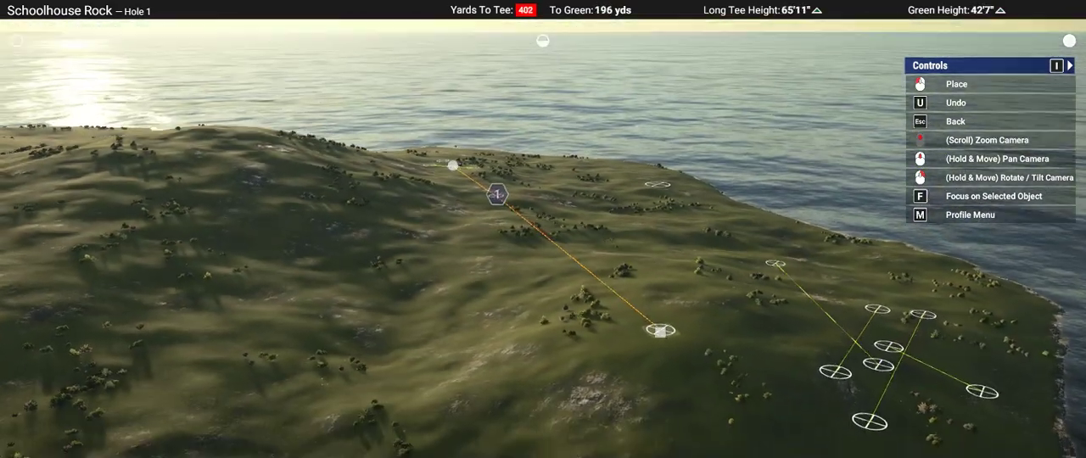
Step: Add two measuring guides from the headland's shore out over the water, one about 197 yd long
scroll(652, 254, "down", 5)
right_click_drag(652, 255, 673, 285)
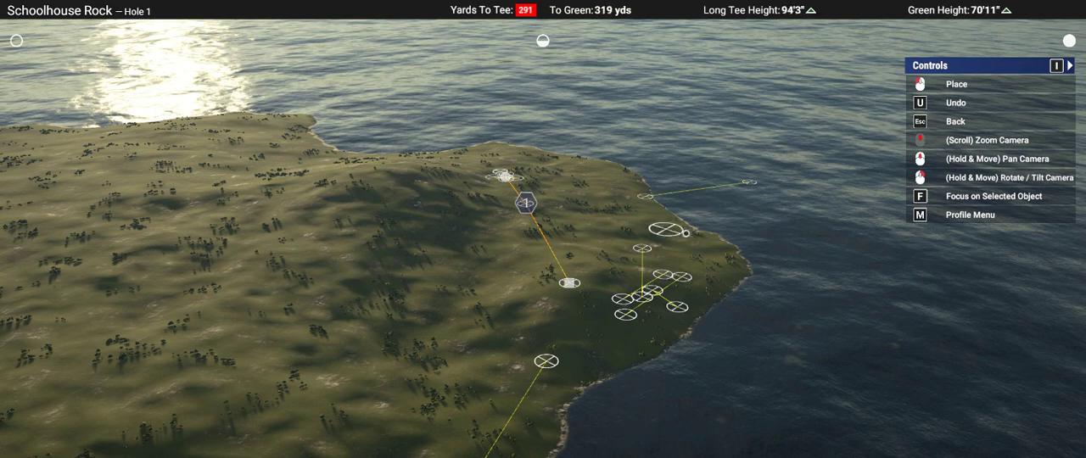
middle_click_drag(709, 234, 661, 286)
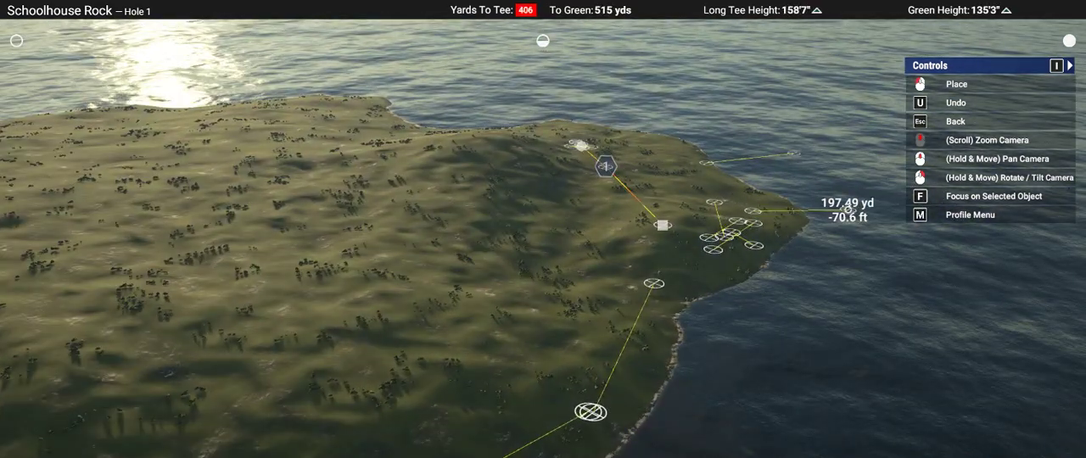
middle_click_drag(939, 195, 889, 254)
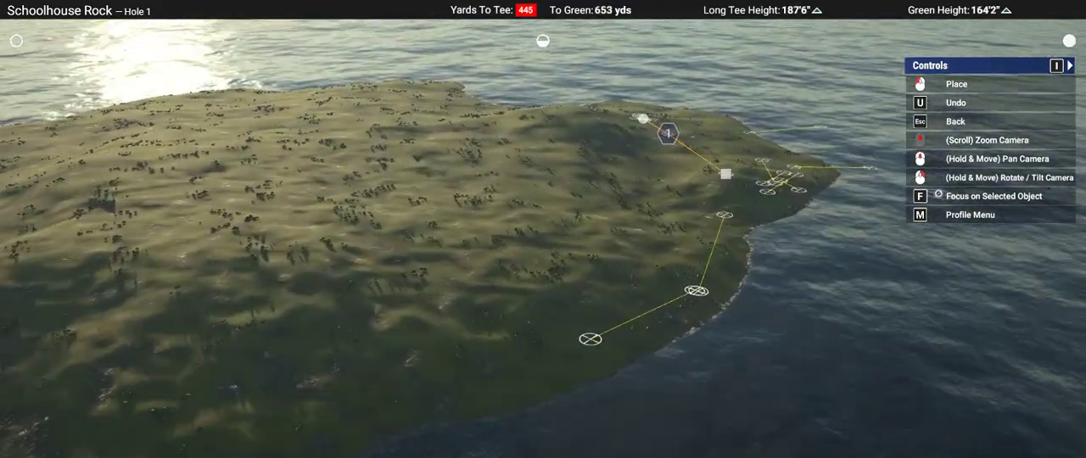
Step: Lay a measuring guide across the high ground at the end of the island farthest from Hole 1
right_click_drag(695, 208, 608, 167)
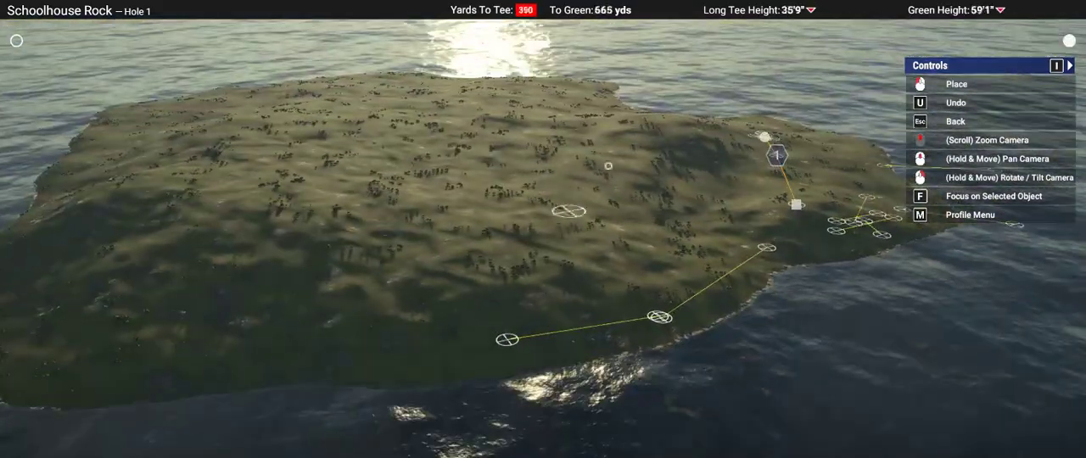
right_click_drag(293, 260, 461, 142)
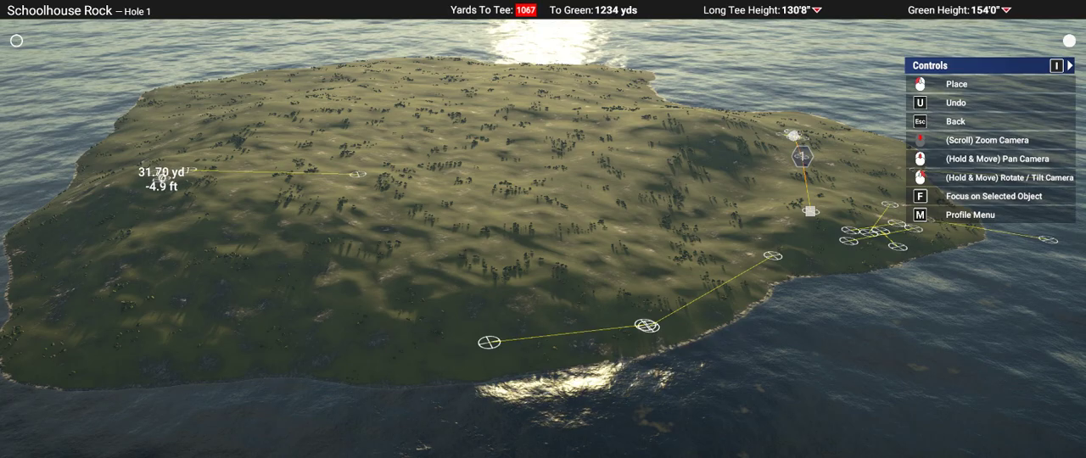
right_click_drag(361, 166, 721, 337)
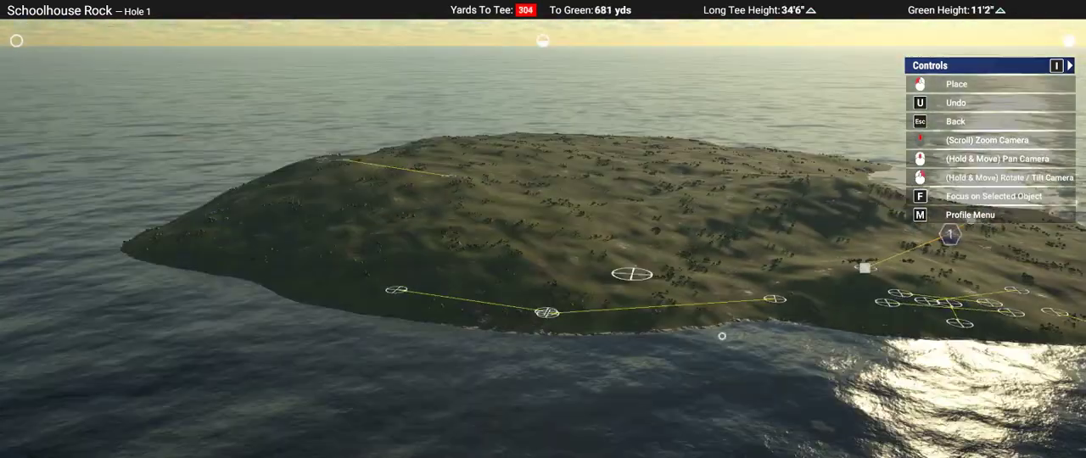
Step: Examine Hole 1's line, the headland and the guided coastline from several angles and distances
middle_click_drag(725, 340, 726, 341)
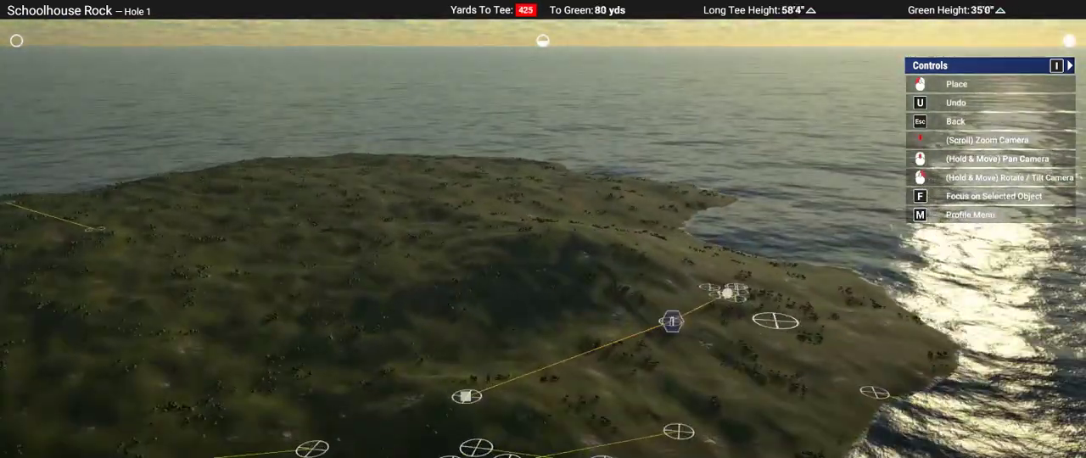
mouse_move(727, 293)
right_mouse_down()
mouse_move(489, 220)
mouse_move(541, 228)
right_mouse_up()
scroll(459, 219, "up", 6)
scroll(574, 243, "down", 2)
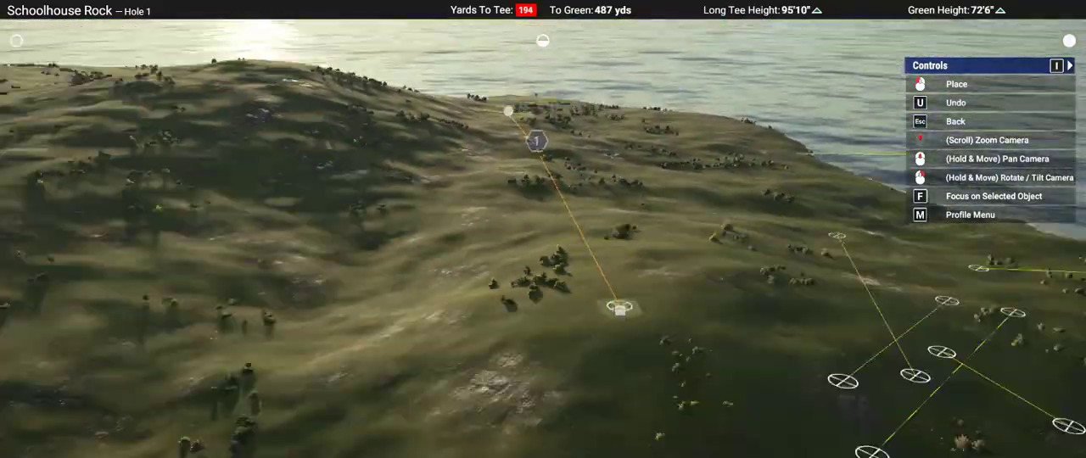
scroll(549, 379, "down", 5)
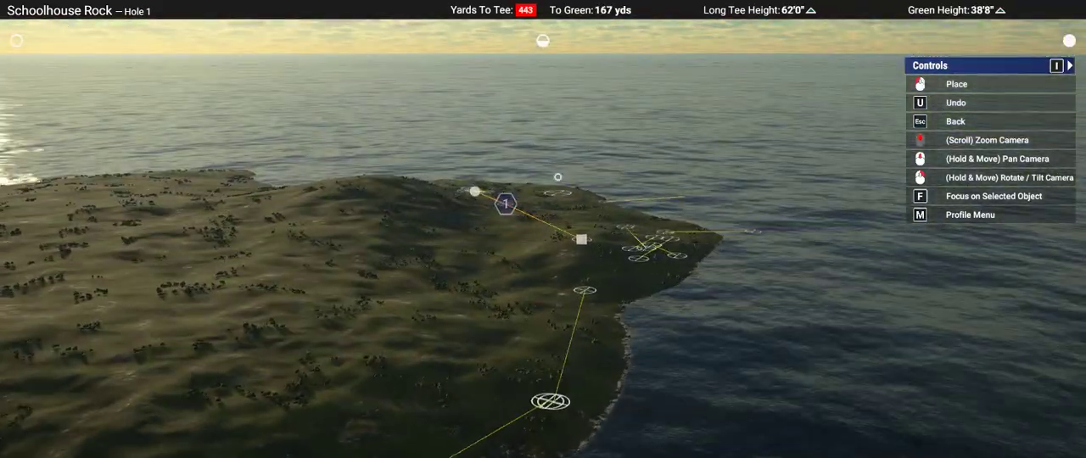
right_click_drag(557, 166, 555, 100)
right_click_drag(540, 229, 540, 268)
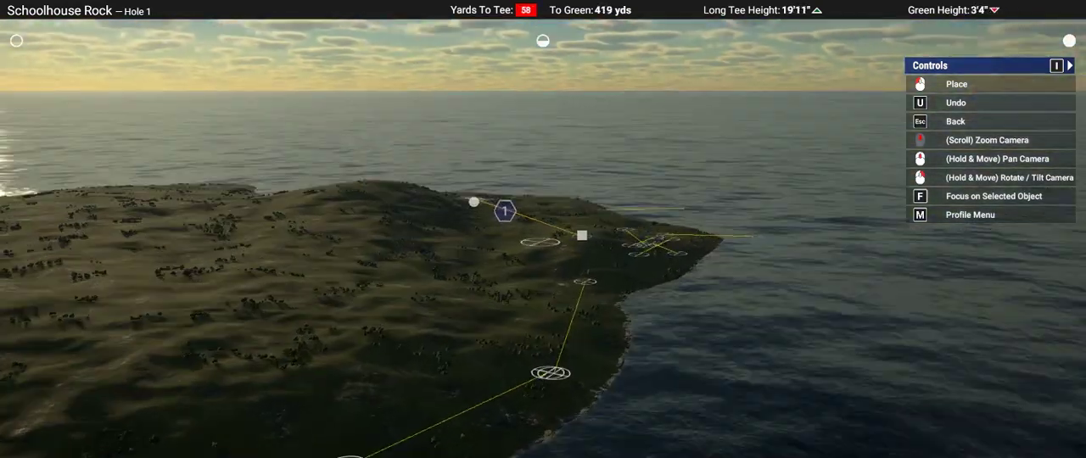
Step: Open the environment's lighting settings for the course
key("Escape")
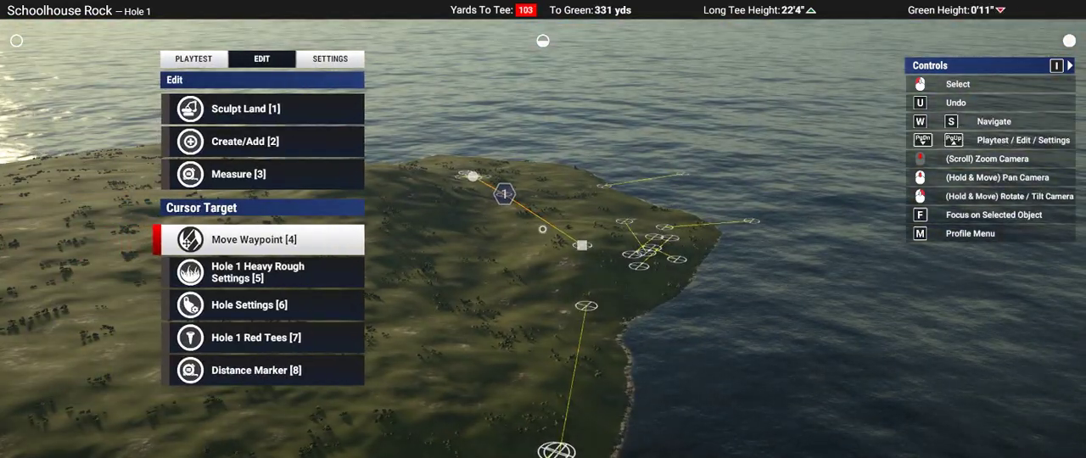
left_click(328, 58)
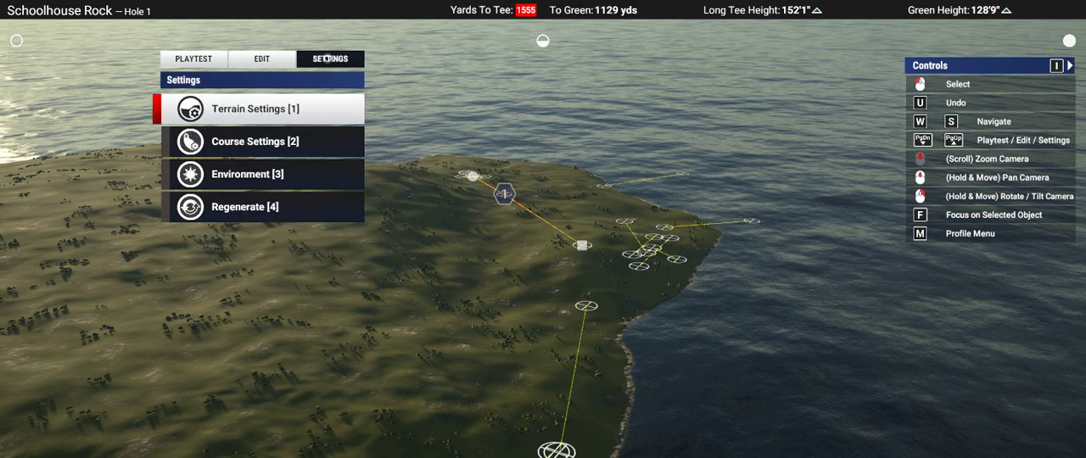
key("2")
key("s")
key("s")
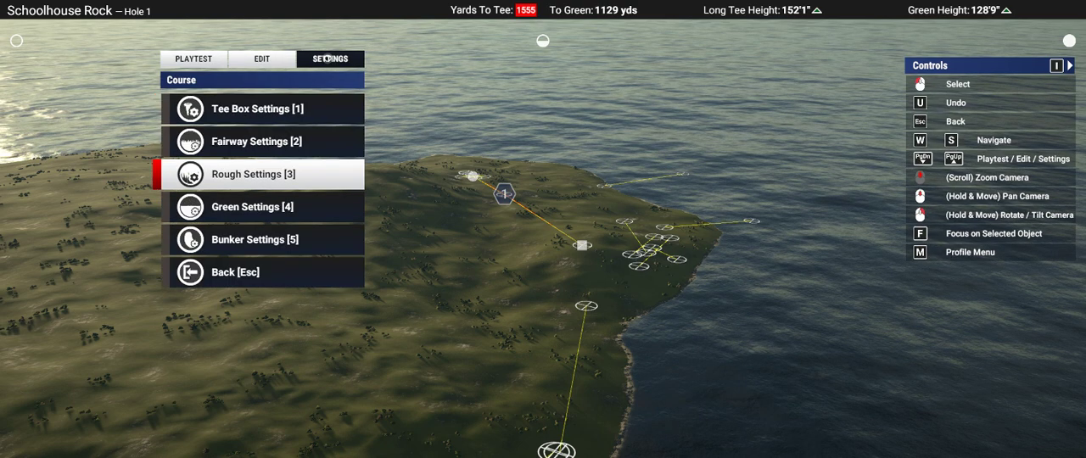
key("Escape")
key("s")
key("Return")
key("3")
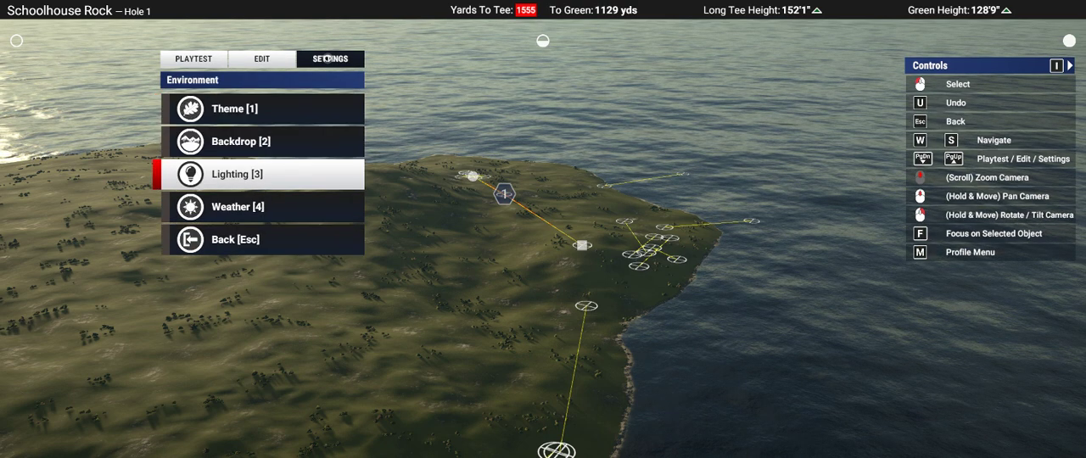
key("s")
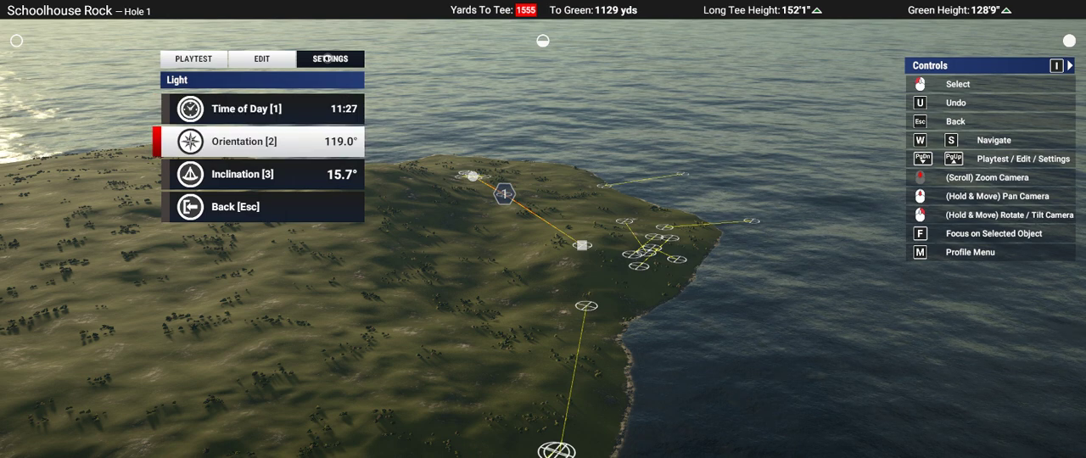
Step: Set the light orientation to 159.1°
key("Return")
key("d")
key("a")
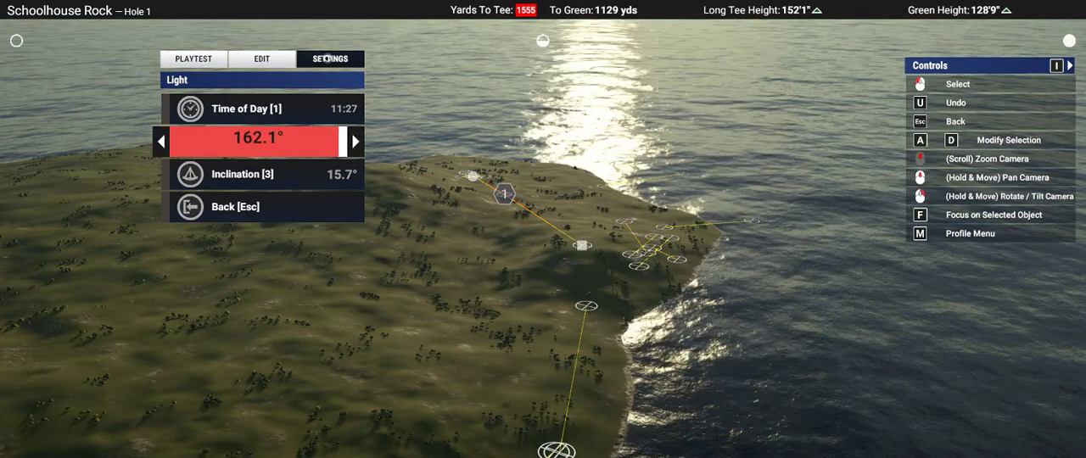
key("a")
key("Return")
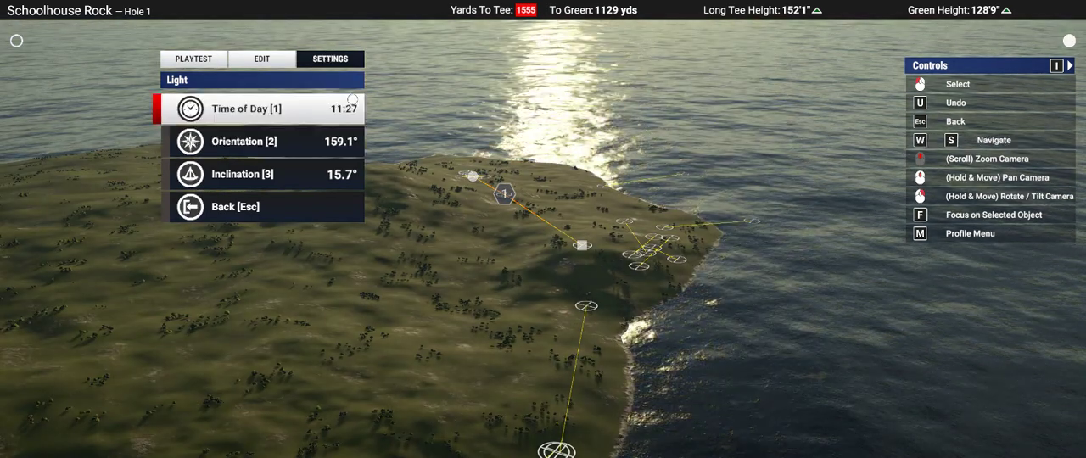
Step: Check the shadows around Hole 1 and set the light orientation to 135.6°
scroll(519, 191, "up", 5)
right_click_drag(519, 190, 424, 191)
right_click_drag(543, 229, 691, 199)
scroll(543, 229, "down", 5)
key("s")
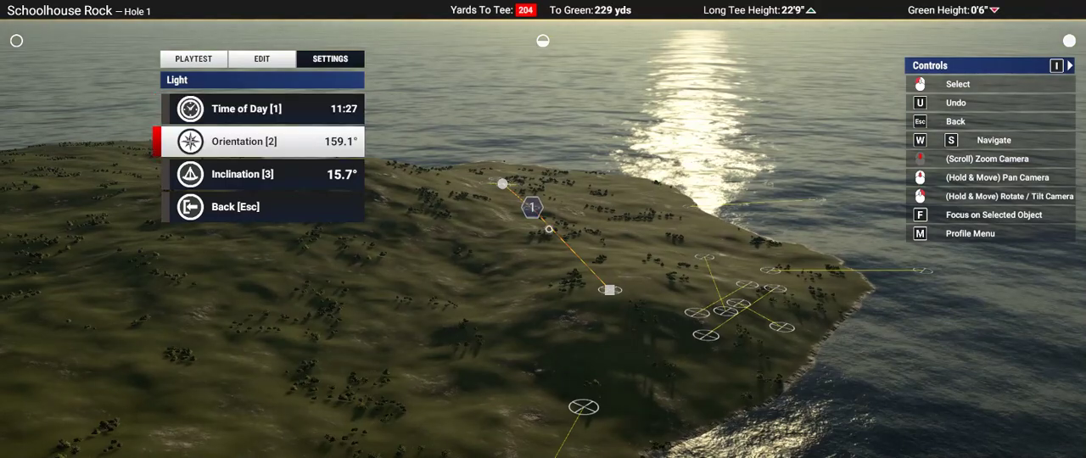
key("Return")
key("a")
key("a")
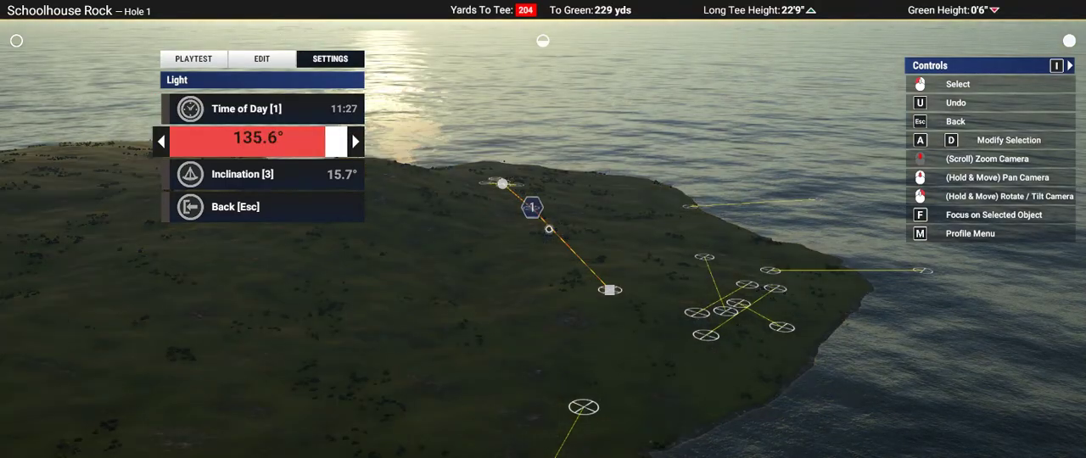
key("Escape")
Step: Set the course weather to Clear and check the sky and light over Hole 1
key("s")
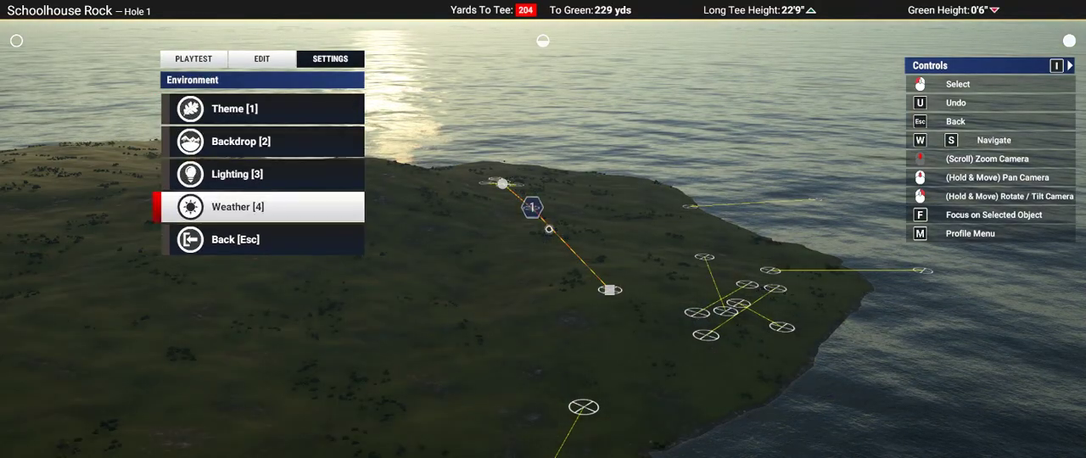
key("Return")
key("Return")
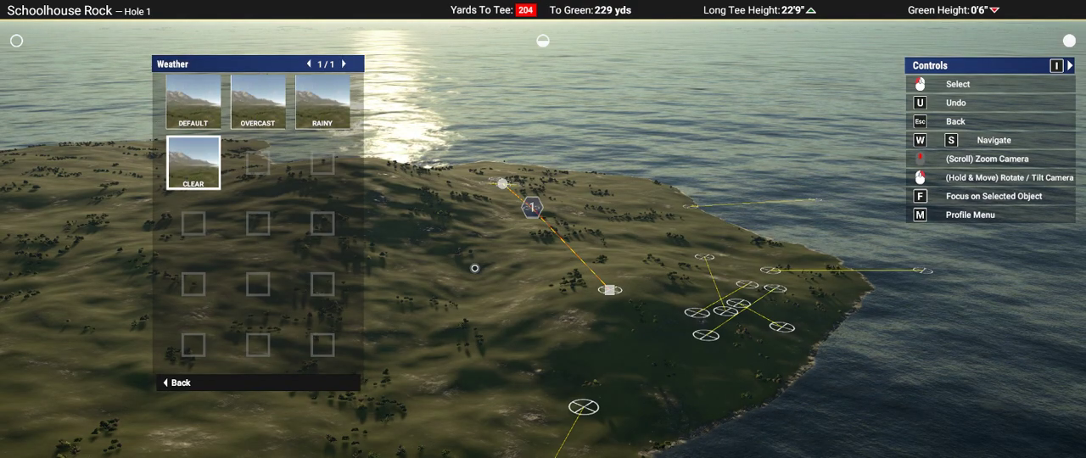
right_click_drag(474, 253, 543, 230)
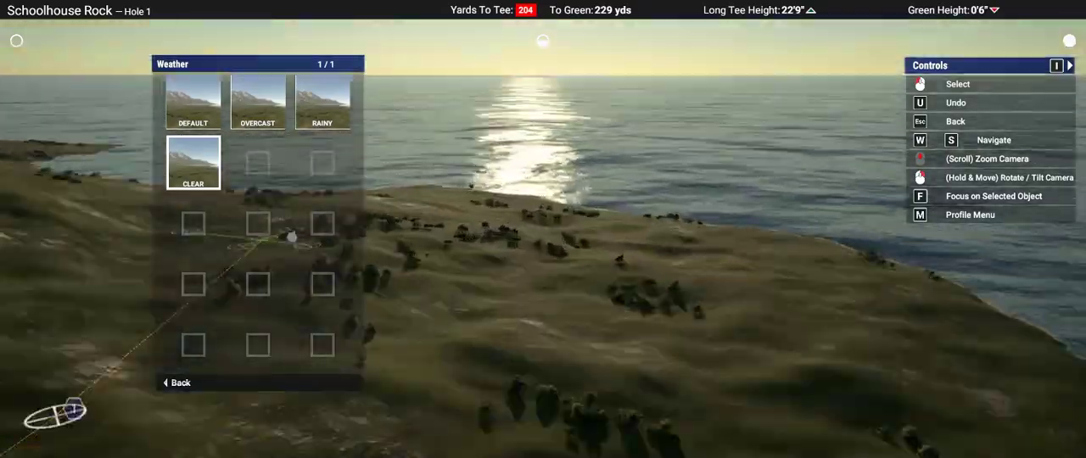
right_click_drag(543, 231, 548, 231)
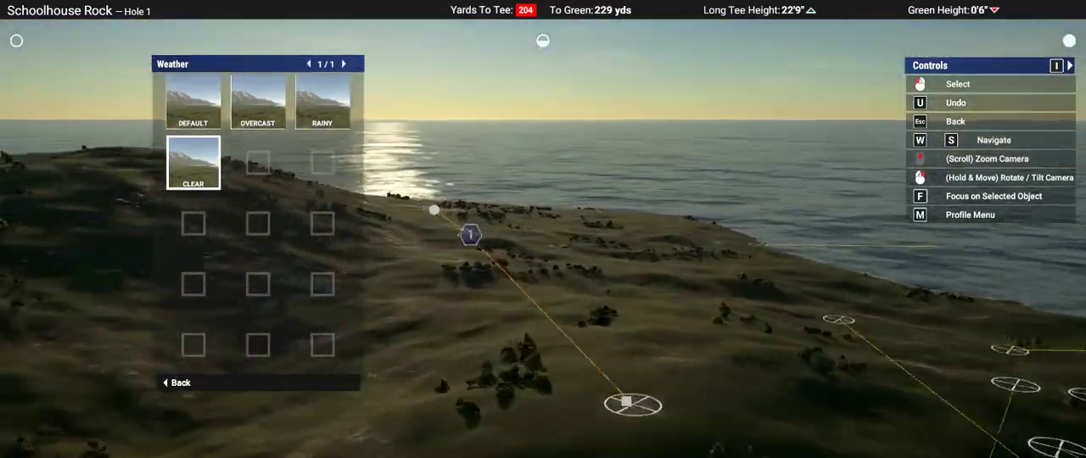
key("Escape")
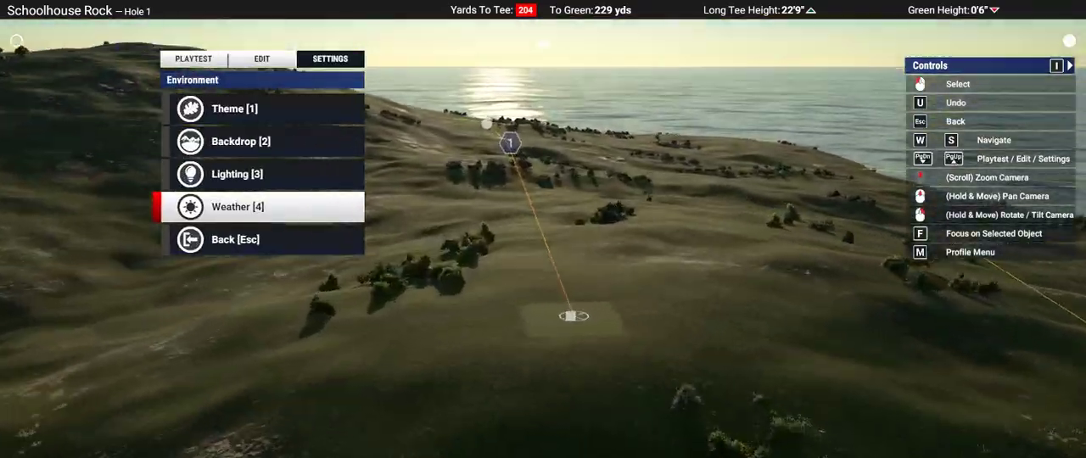
scroll(543, 229, "down", 5)
middle_click_drag(543, 229, 543, 228)
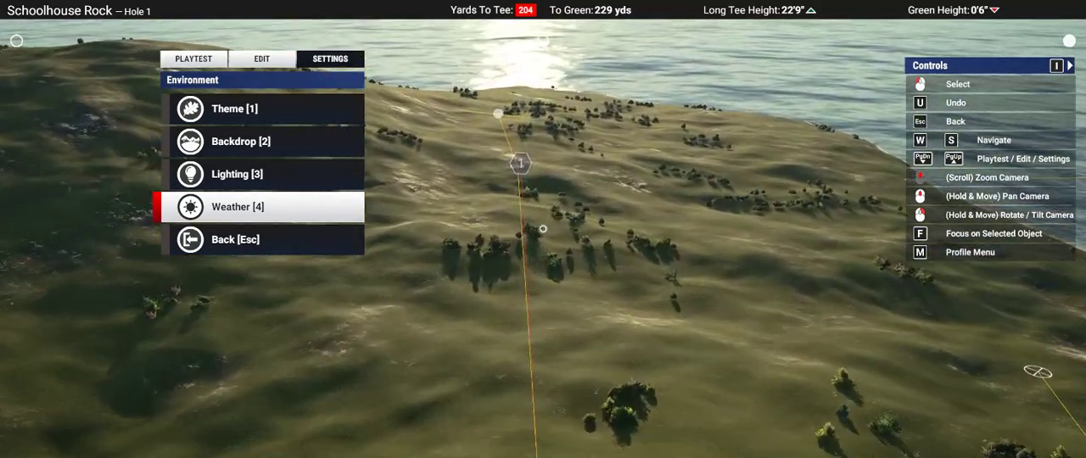
Step: Choose a faint, soft-edged round brush from the fourth page of Landscape Flatten shapes
key("w")
left_click(281, 60)
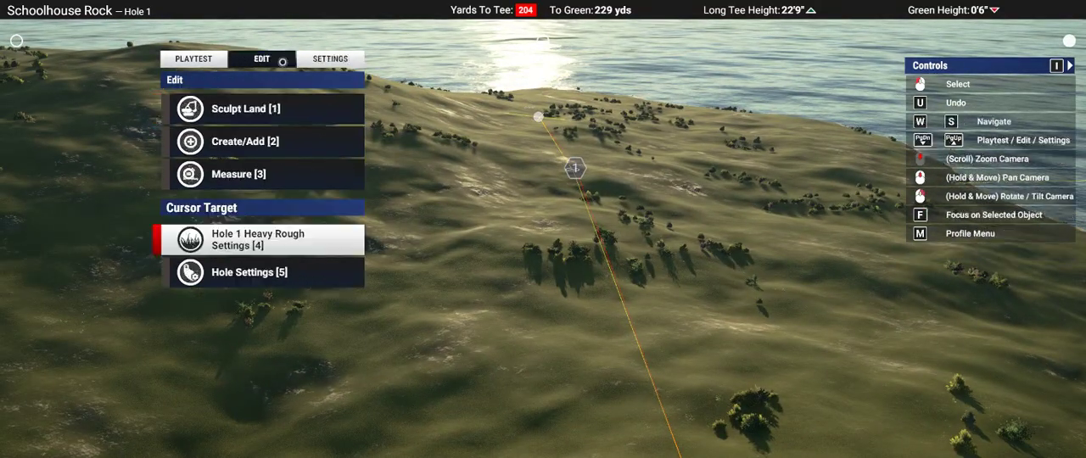
right_click_drag(254, 142, 224, 213)
key("1")
key("1")
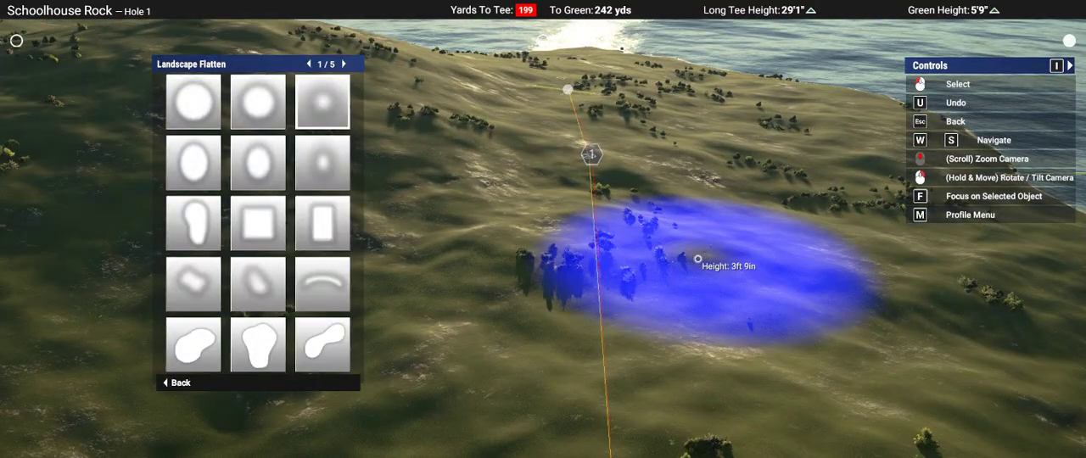
key("Return")
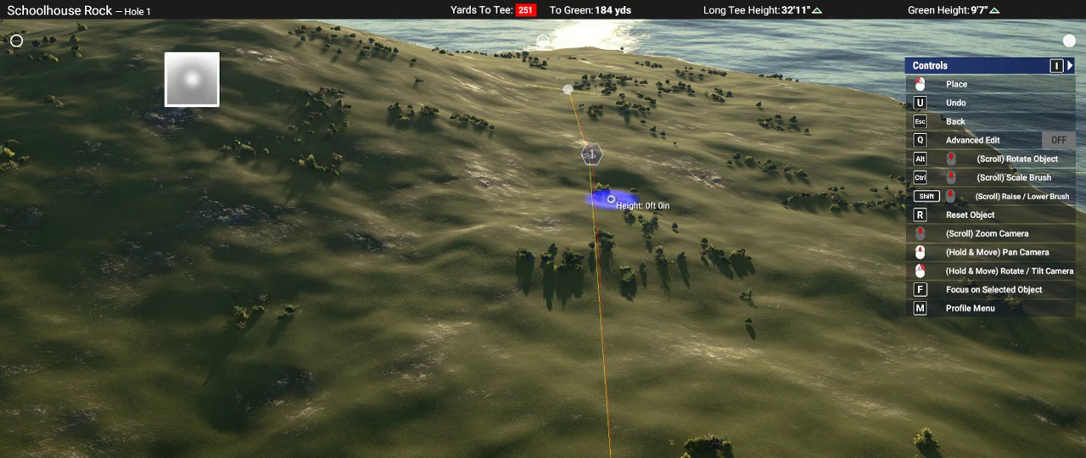
key("Escape")
key("a")
key("a")
key("a")
key("a")
key("a")
key("a")
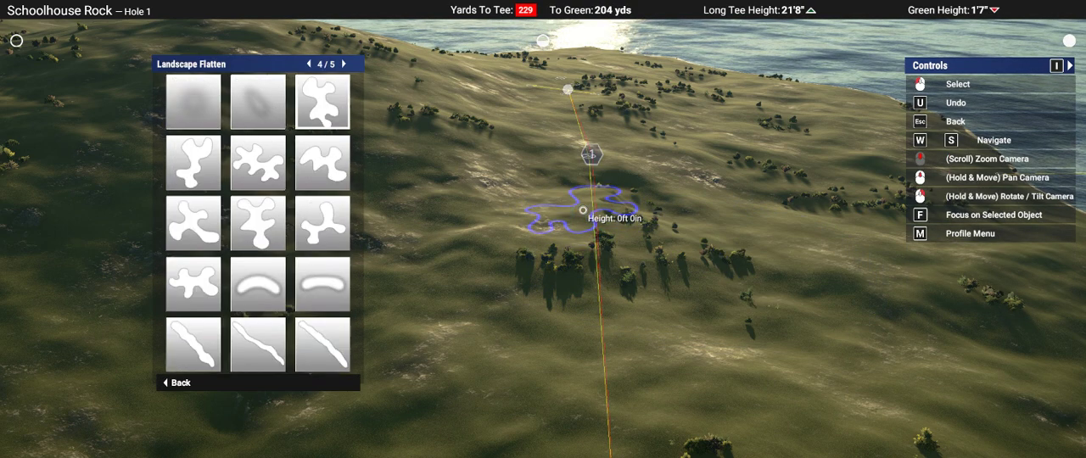
key("Return")
Step: Position the flatten brush over Hole 1's green site and raise it to a height of 2 ft 4 in
scroll(563, 92, "up", 3)
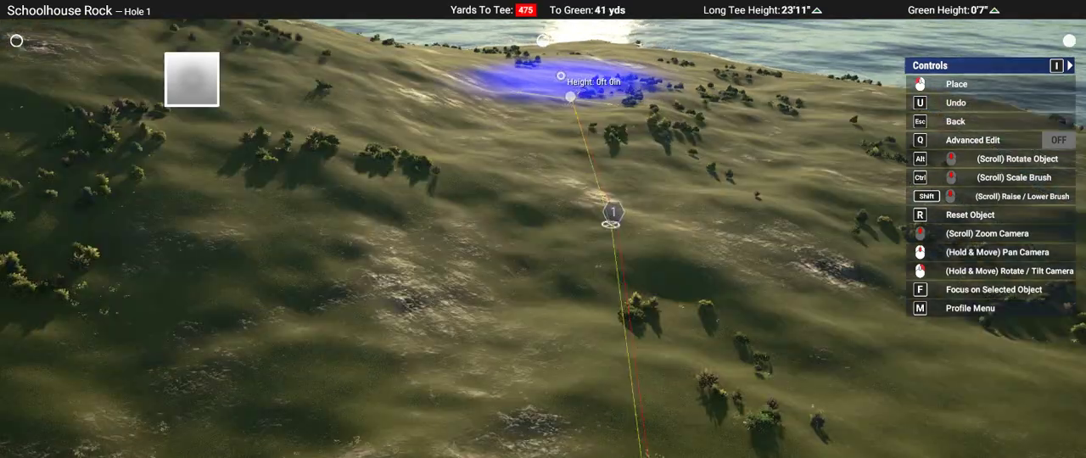
mouse_move(567, 89)
right_mouse_down()
mouse_move(543, 228)
mouse_move(579, 132)
right_mouse_up()
scroll(577, 140, "up", 3)
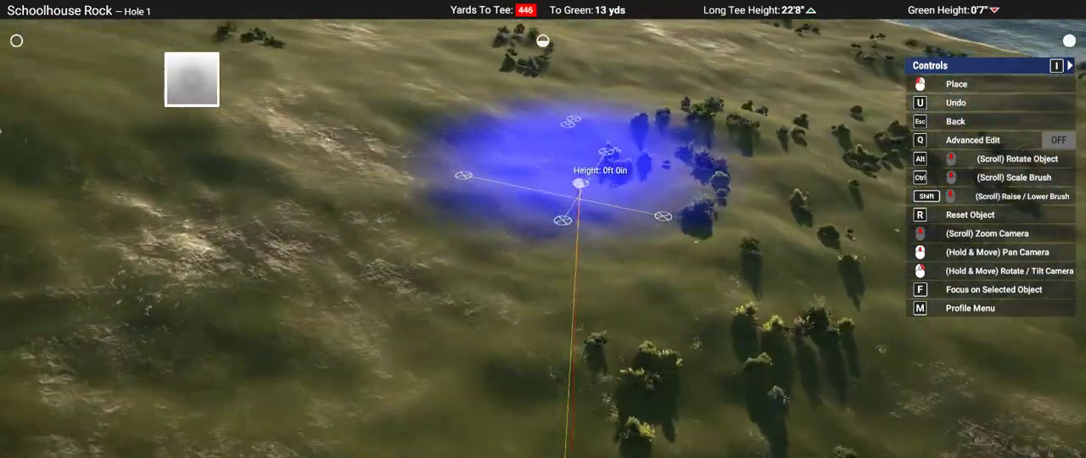
scroll(579, 183, "up", 2)
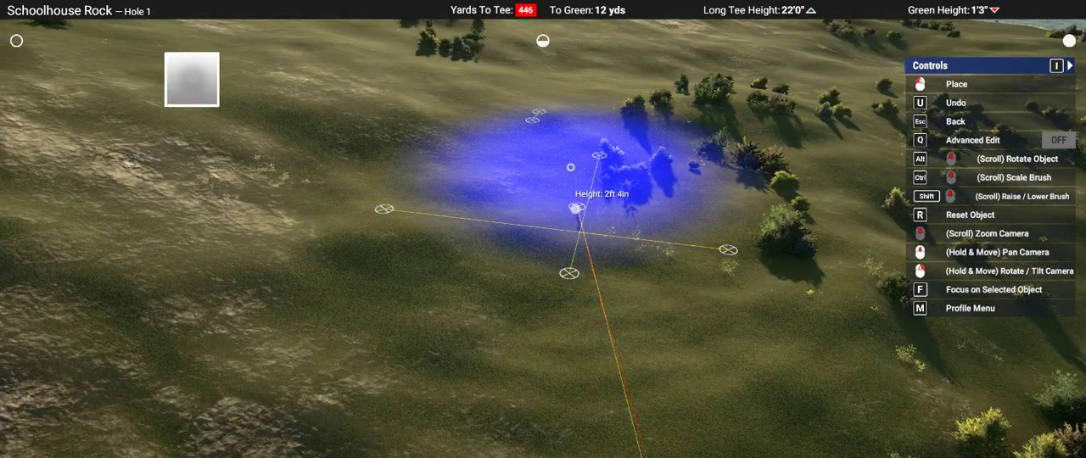
mouse_move(570, 167)
right_mouse_down()
mouse_move(543, 228)
mouse_move(543, 212)
right_mouse_up()
scroll(543, 229, "down", 3)
scroll(543, 228, "up", 3)
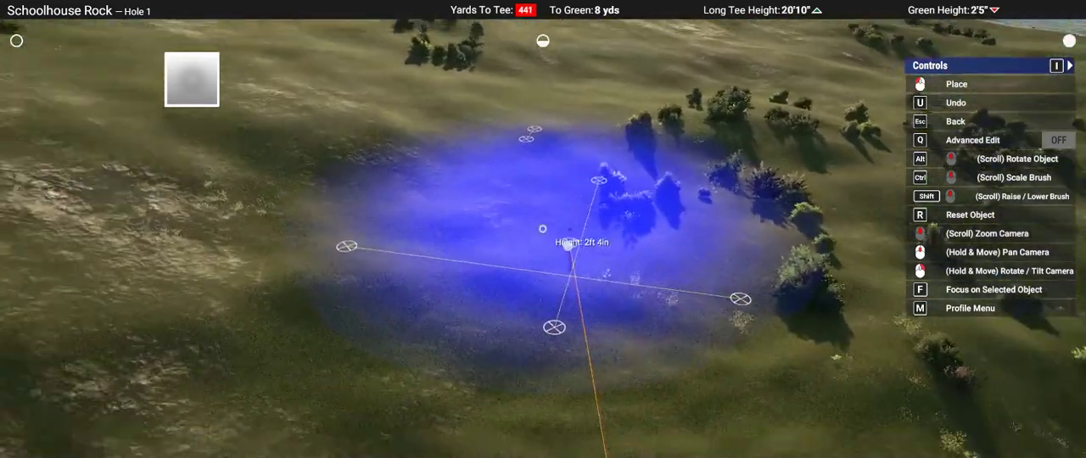
scroll(542, 228, "down", 2)
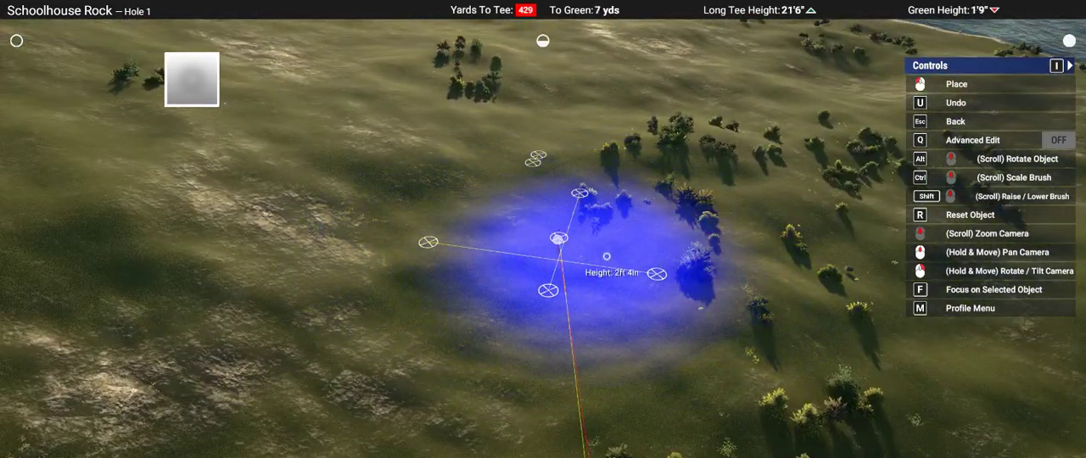
mouse_move(674, 208)
right_mouse_down()
mouse_move(754, 196)
mouse_move(759, 232)
mouse_move(576, 216)
right_mouse_up()
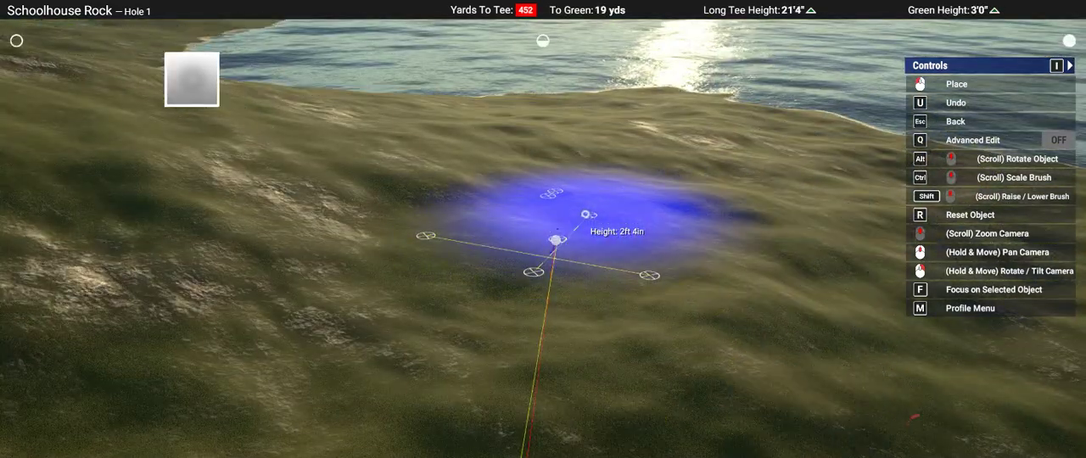
Step: Flatten the land around Hole 1's green guides at 2 ft 4 in and check the site from the fairway
left_click(621, 244)
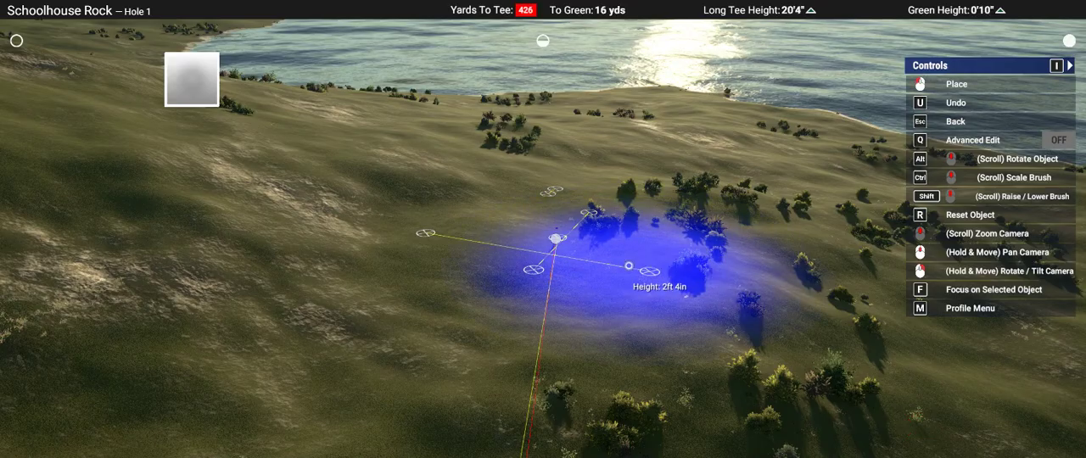
left_click(629, 265)
left_click(544, 235)
right_click_drag(765, 307, 780, 241)
middle_click_drag(739, 387, 671, 388)
right_click_drag(670, 387, 666, 439)
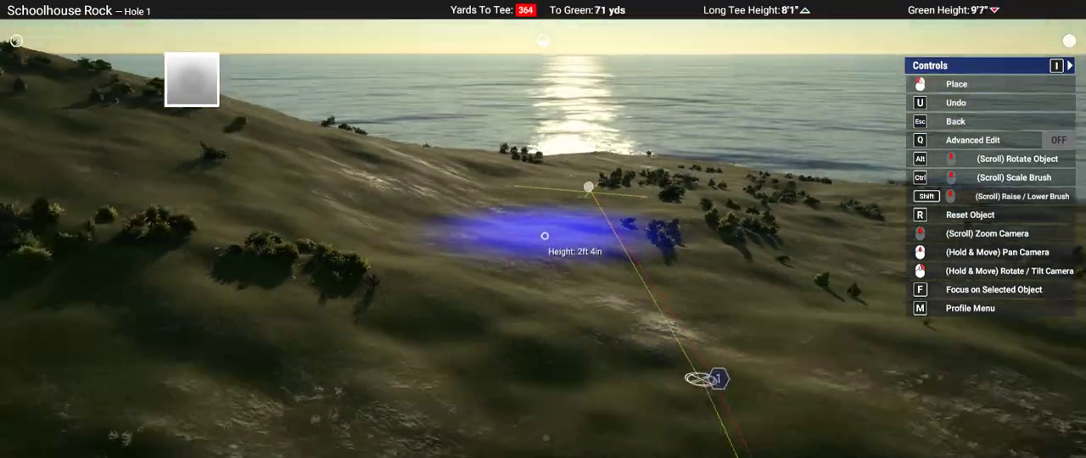
key("Escape")
key("Escape")
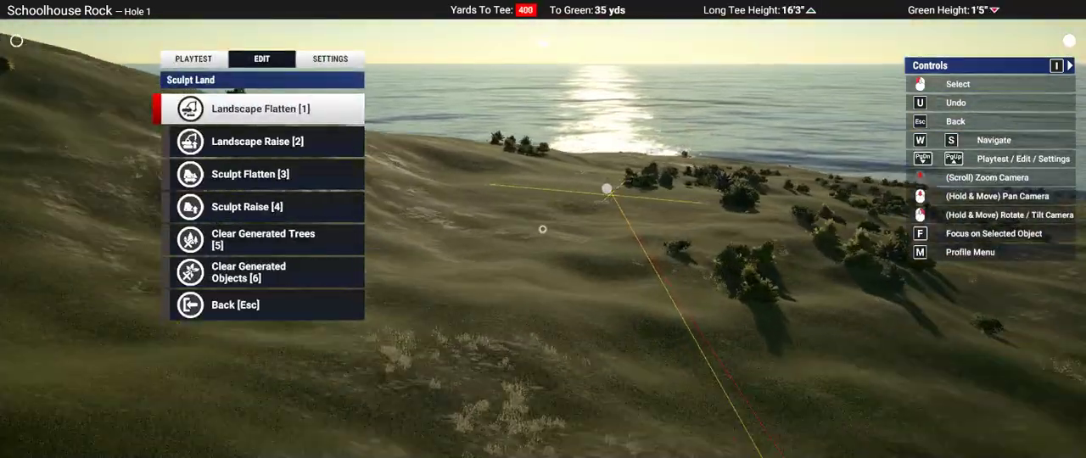
scroll(543, 229, "up", 2)
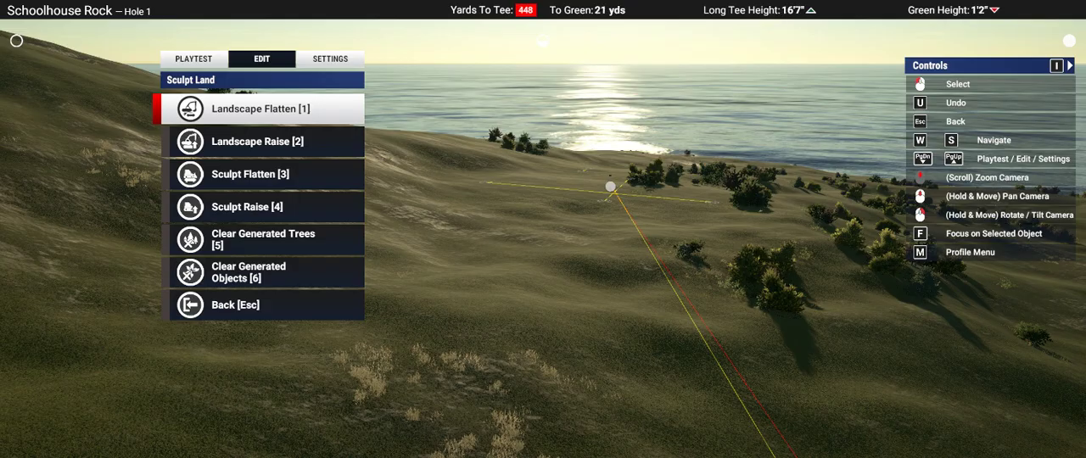
Step: Survey Hole 1's terrain from above and at low level, from the fairway past the green site to the coast
right_click_drag(611, 161, 540, 221)
scroll(540, 230, "down", 3)
scroll(543, 229, "up", 4)
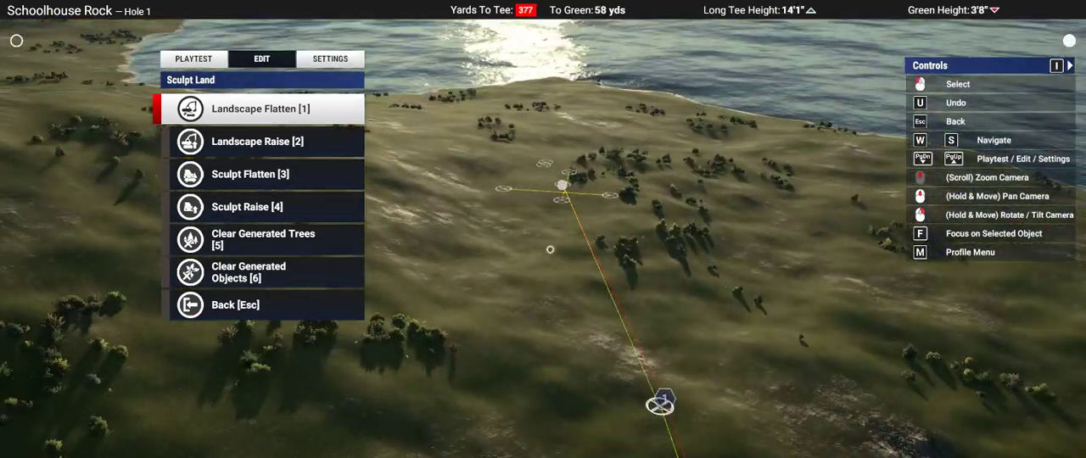
scroll(543, 229, "down", 8)
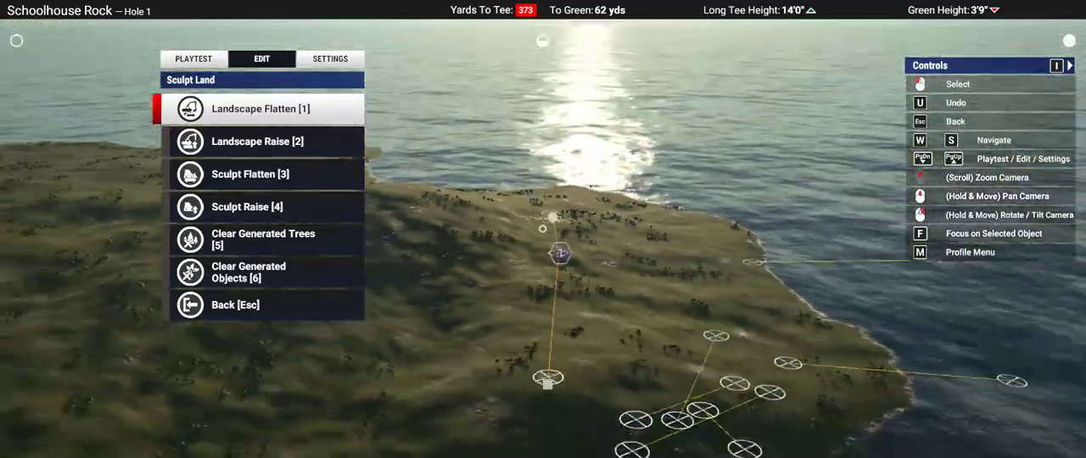
scroll(542, 229, "down", 3)
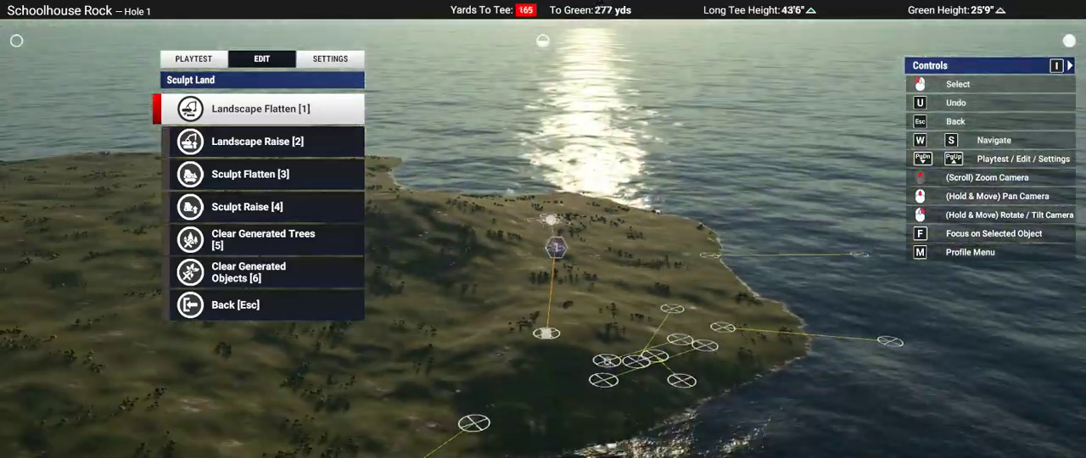
scroll(551, 220, "up", 6)
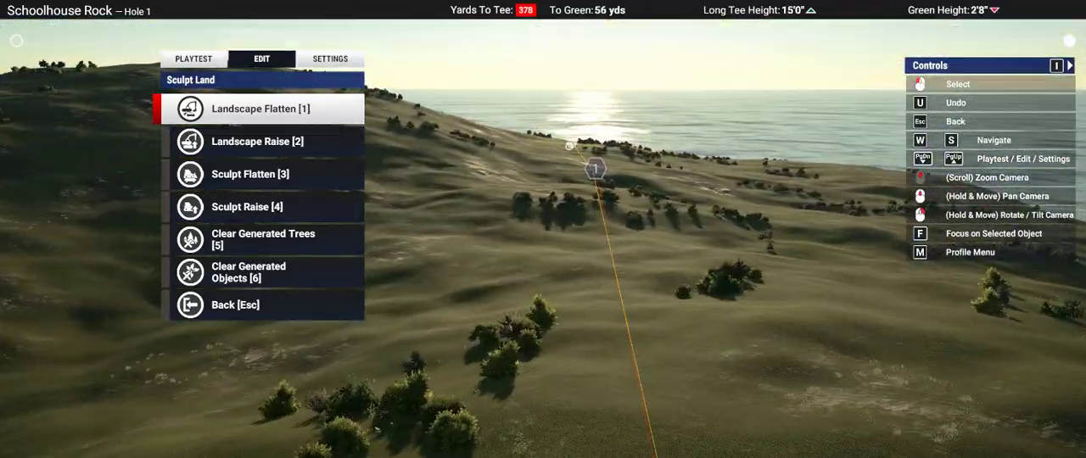
scroll(569, 146, "up", 5)
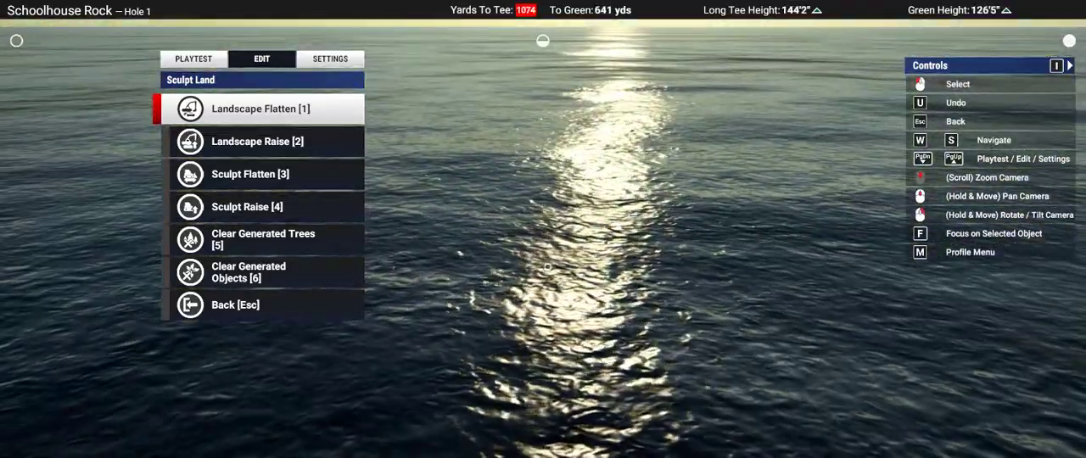
scroll(547, 267, "up", 2)
scroll(544, 278, "up", 3)
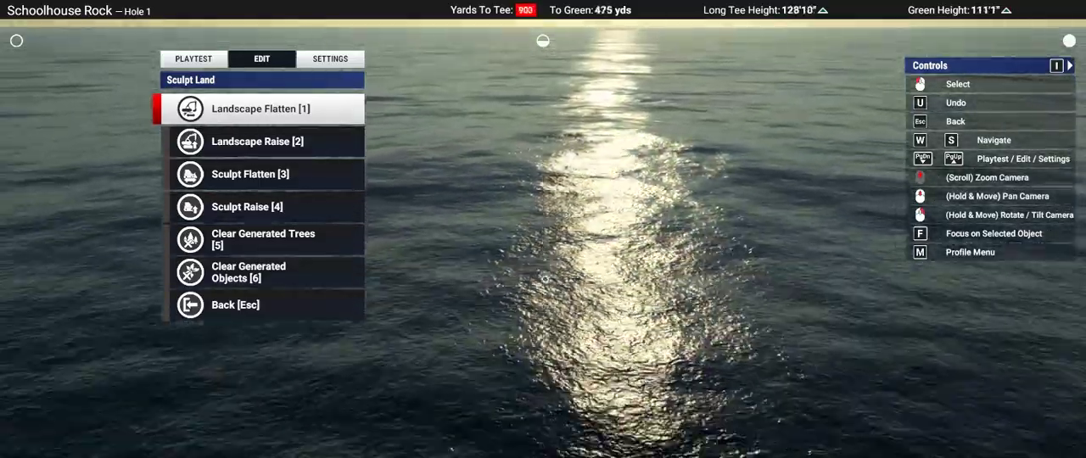
key("s")
key("s")
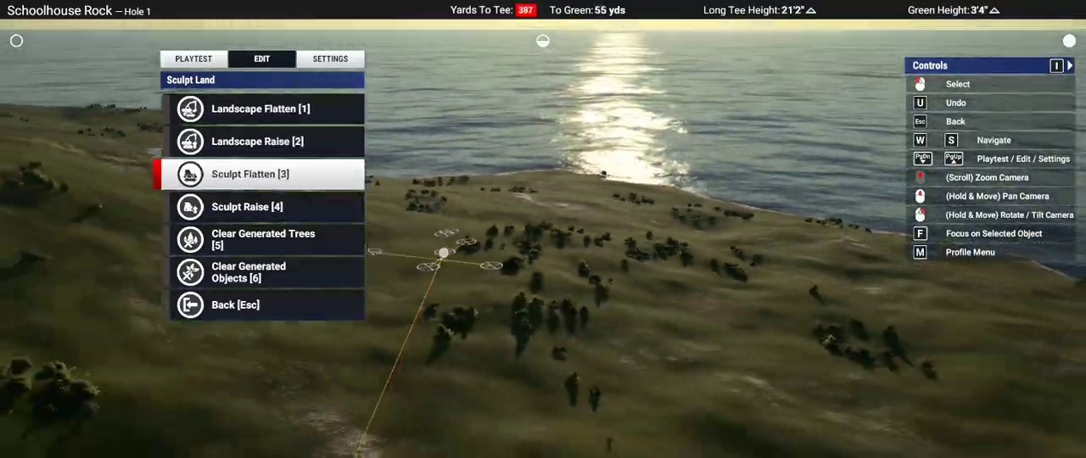
key("s")
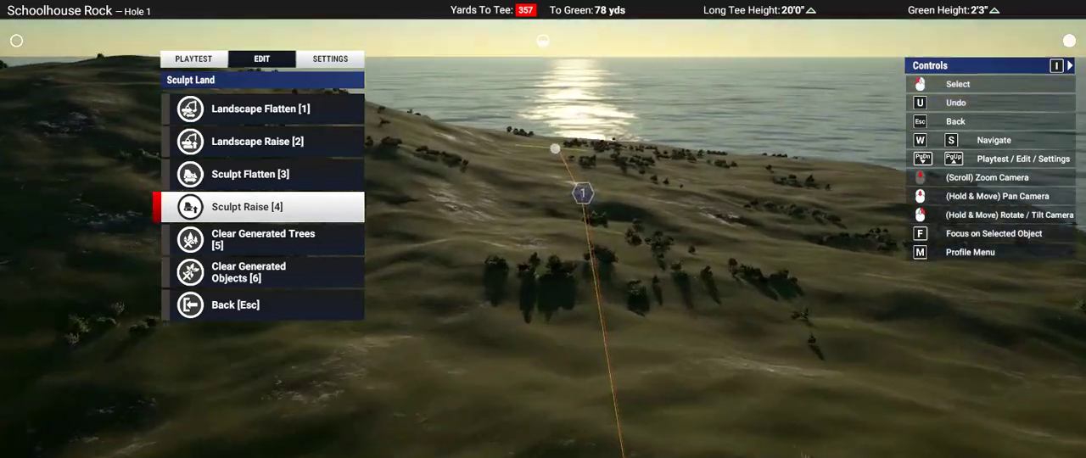
Step: Measure from Hole 1's tee down the line of play and mark a guide point at about 215 yards
key("Escape")
key("s")
key("s")
key("s")
key("s")
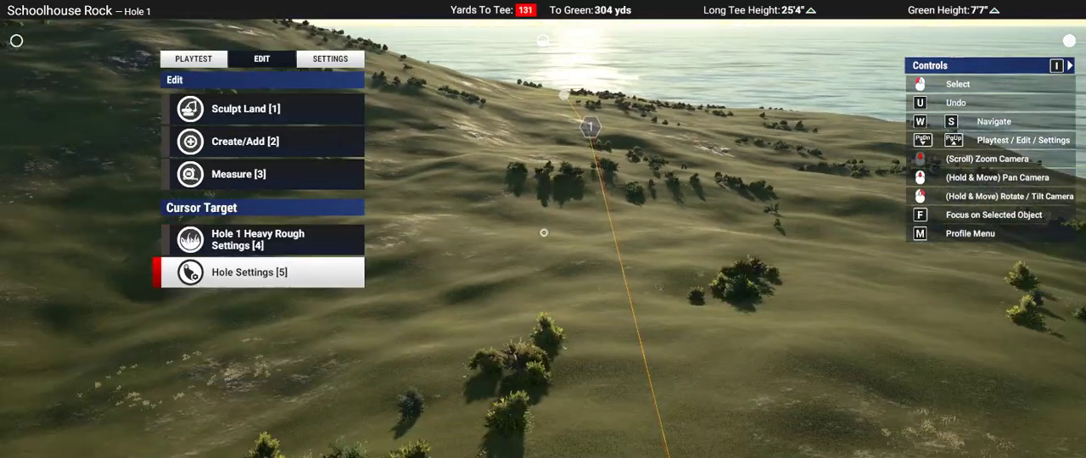
left_click(544, 233)
right_click_drag(544, 232, 625, 212)
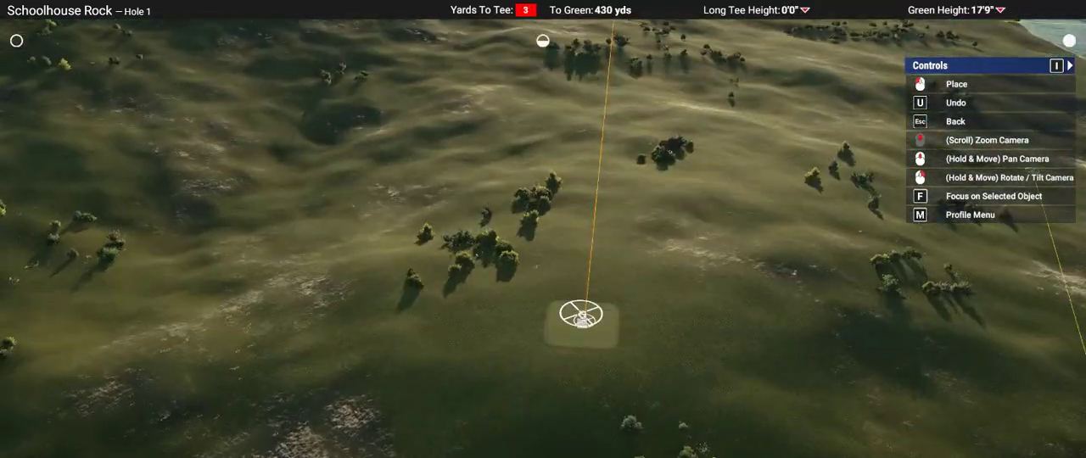
key("w")
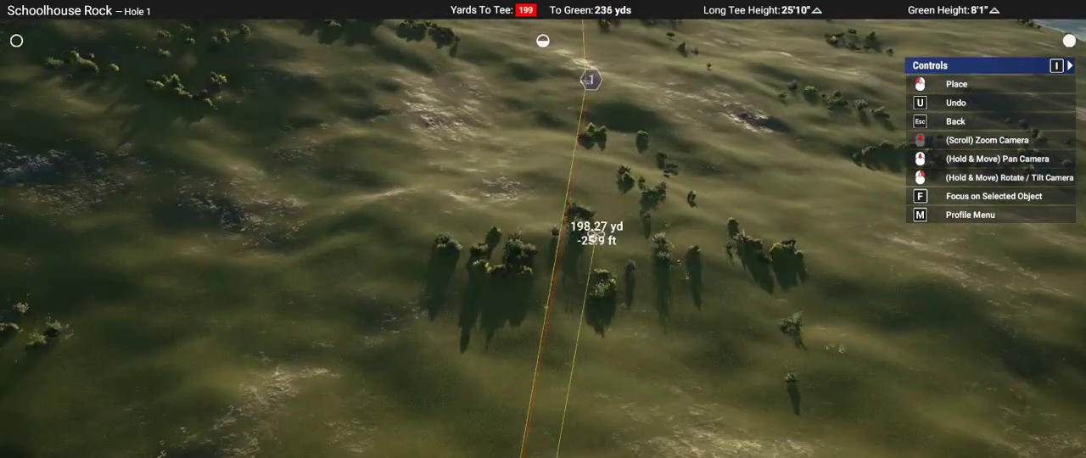
right_click_drag(583, 241, 582, 241)
key("w")
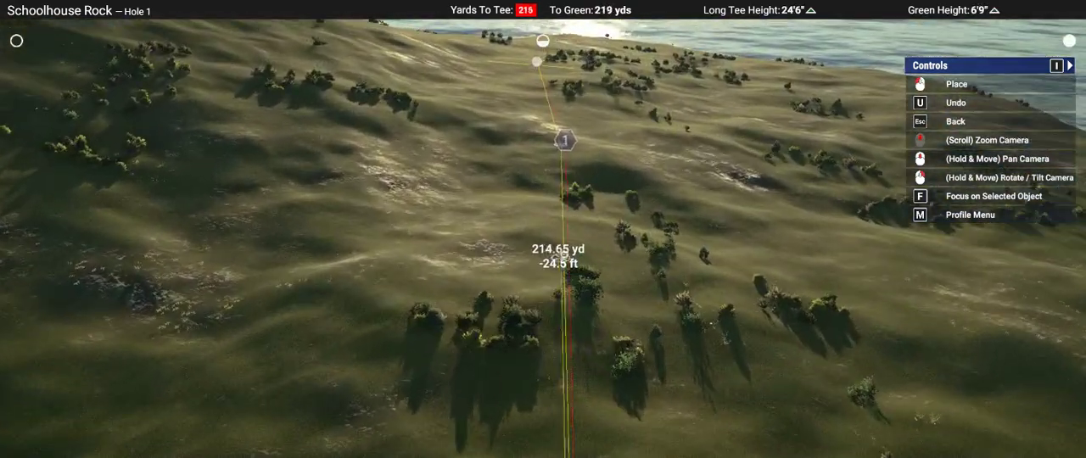
scroll(585, 178, "up", 4)
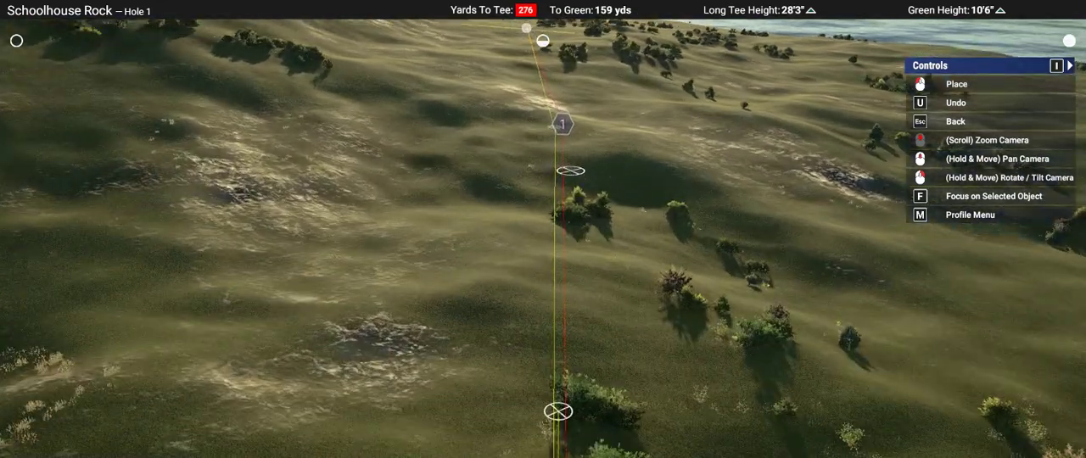
Step: Measure from Hole 1's tee to several possible landing spots short of the turn point, on both sides of the line
right_click_drag(543, 228, 541, 232)
scroll(543, 230, "down", 4)
mouse_move(543, 229)
middle_mouse_down()
mouse_move(531, 225)
mouse_move(554, 228)
mouse_move(542, 229)
middle_mouse_up()
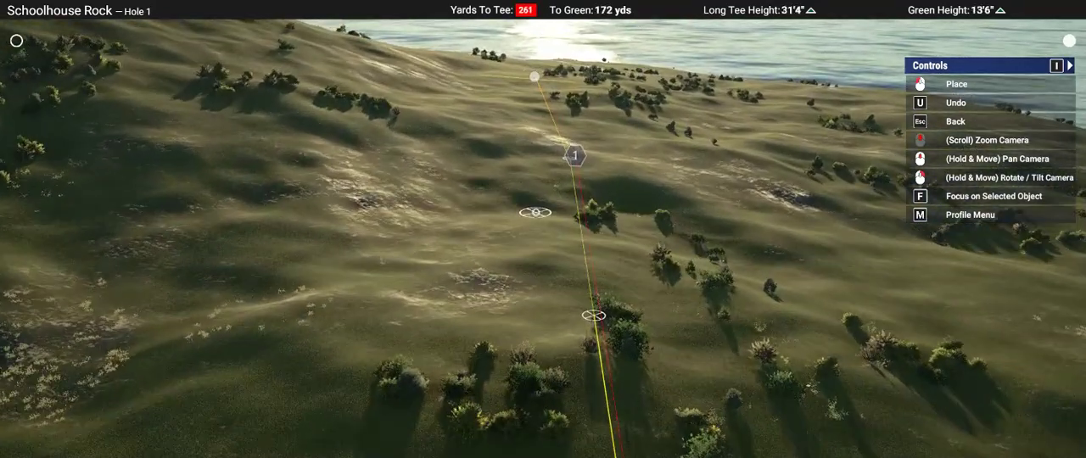
right_click_drag(536, 212, 547, 208)
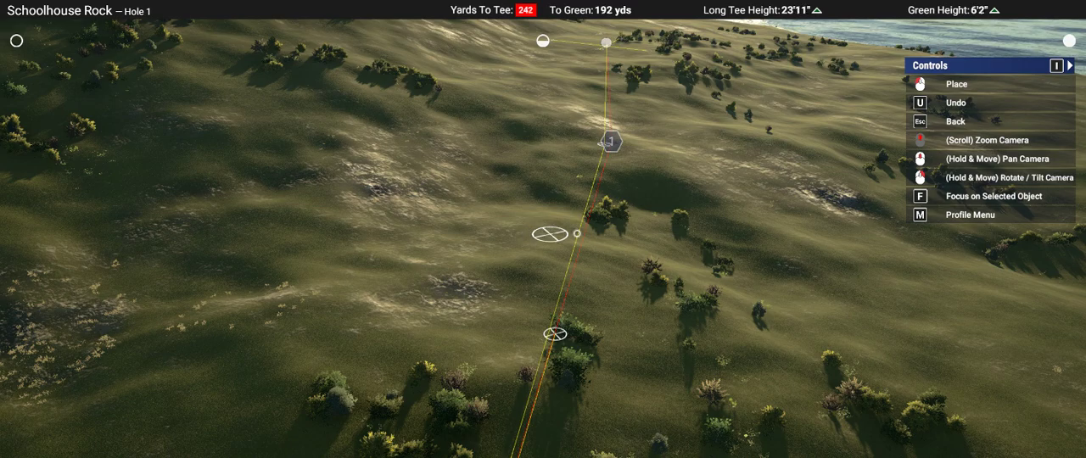
mouse_move(550, 234)
right_mouse_down()
mouse_move(594, 236)
mouse_move(543, 229)
right_mouse_up()
right_click_drag(637, 159, 663, 197)
right_click_drag(542, 229, 551, 236)
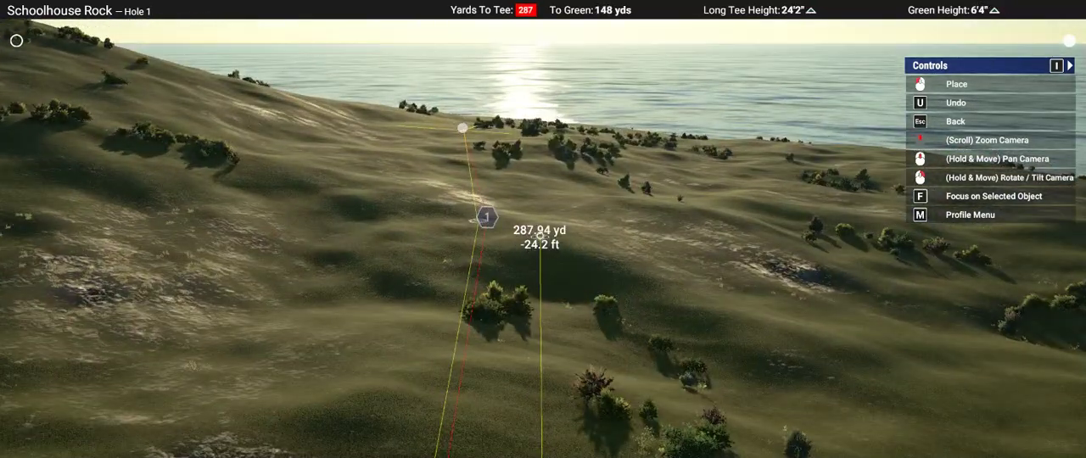
mouse_move(540, 236)
right_mouse_down()
mouse_move(517, 247)
mouse_move(542, 229)
right_mouse_up()
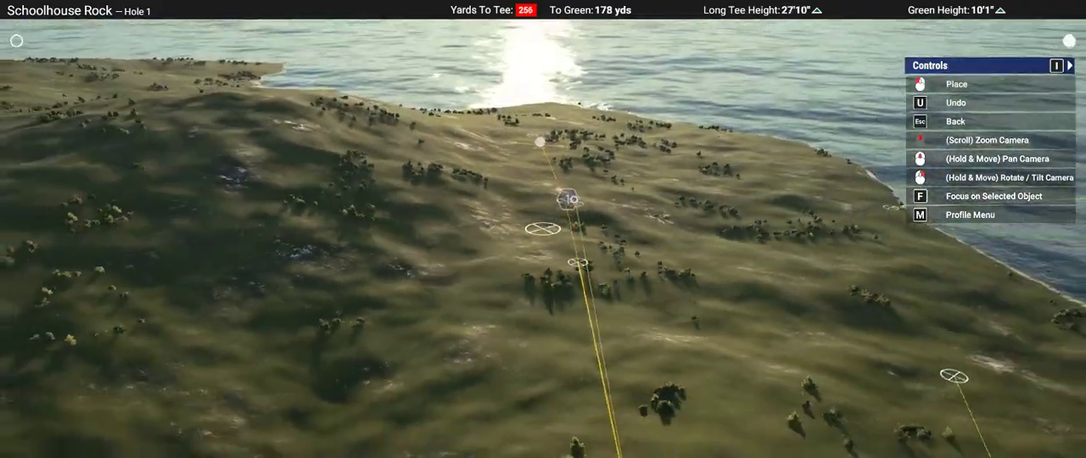
Step: Trace the landing area with closely spaced measure guides from the turn point down the right side, across the front and up the left side
scroll(543, 229, "up", 5)
scroll(546, 230, "down", 3)
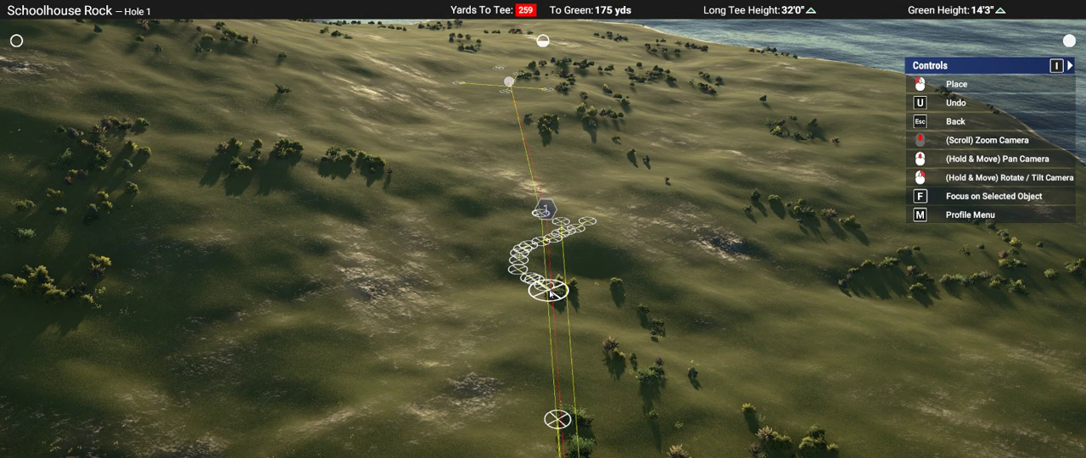
right_click_drag(570, 308, 560, 218)
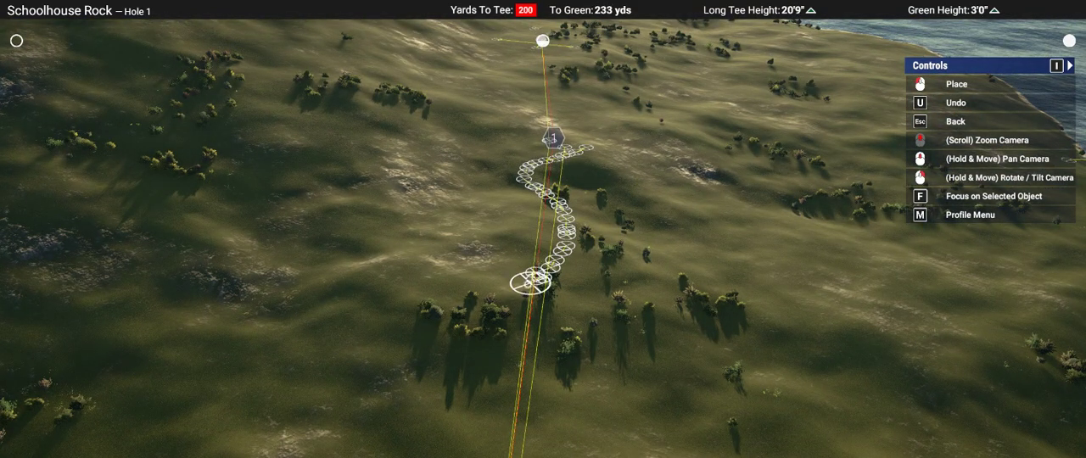
mouse_move(458, 290)
left_mouse_down()
mouse_move(419, 280)
mouse_move(399, 260)
mouse_move(413, 196)
left_mouse_up()
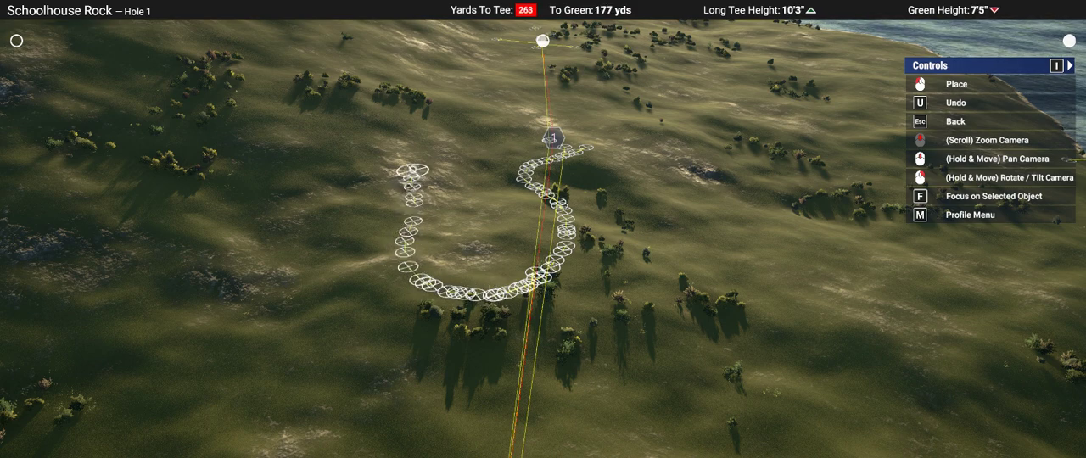
Step: Continue the left fairway guides around the top of the landing area and in toward the line beyond the turn point
right_click_drag(465, 117, 625, 291)
scroll(563, 286, "up", 5)
mouse_move(477, 278)
right_mouse_down()
mouse_move(427, 356)
mouse_move(498, 327)
right_mouse_up()
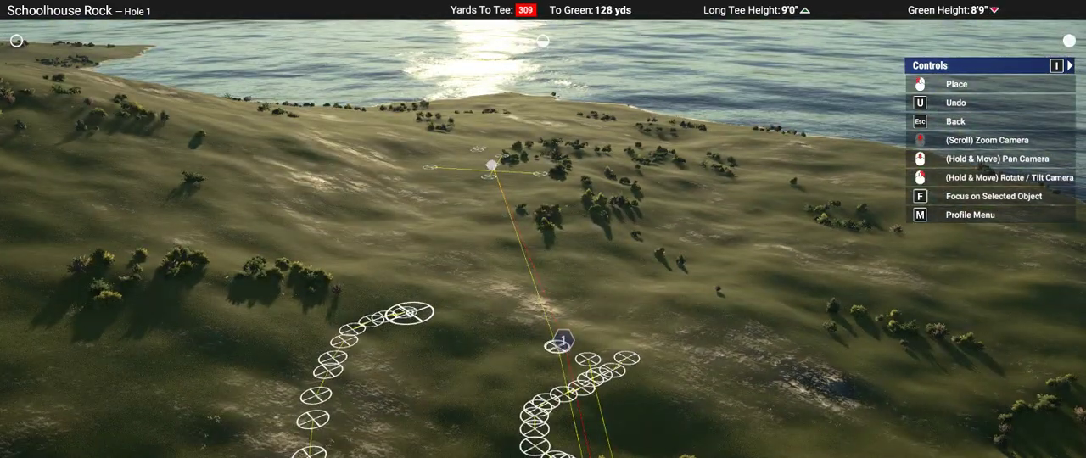
mouse_move(410, 313)
left_mouse_down()
mouse_move(455, 307)
mouse_move(465, 270)
left_mouse_up()
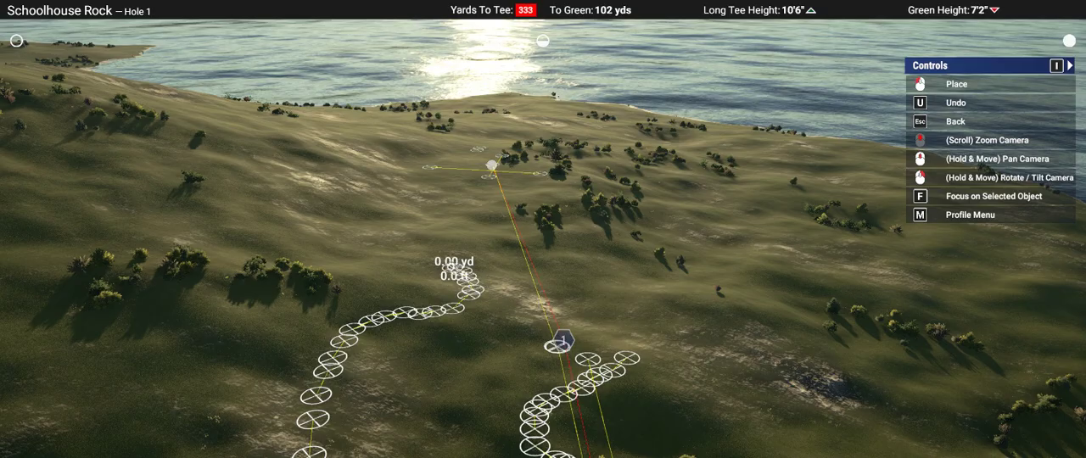
right_click_drag(436, 268, 430, 203)
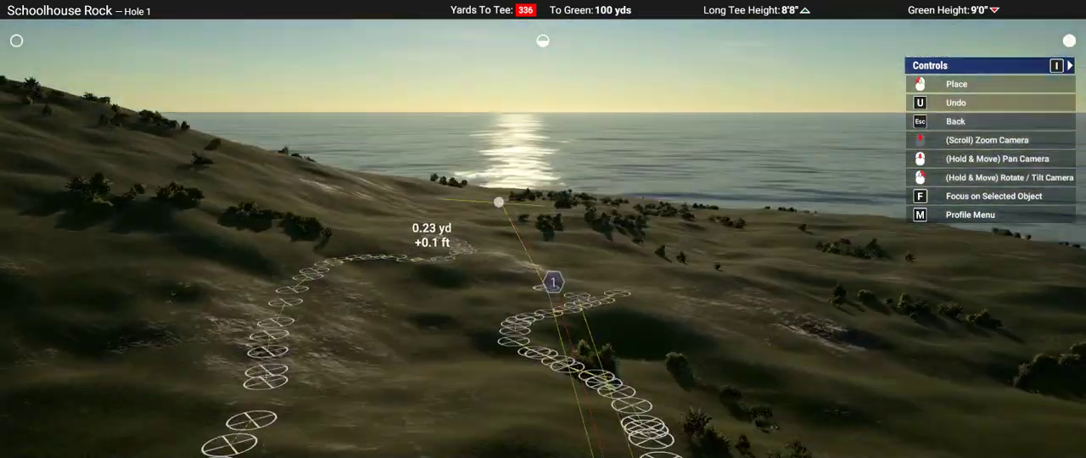
right_click_drag(432, 248, 479, 282)
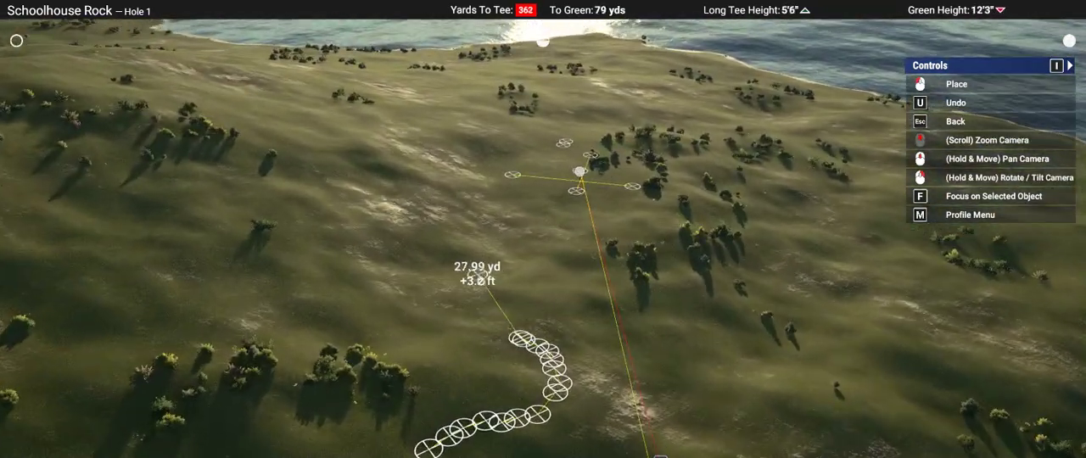
Step: Extend the left guides up to and around Hole 1's green site, and ring a small round area short-left of the green
left_click(496, 302)
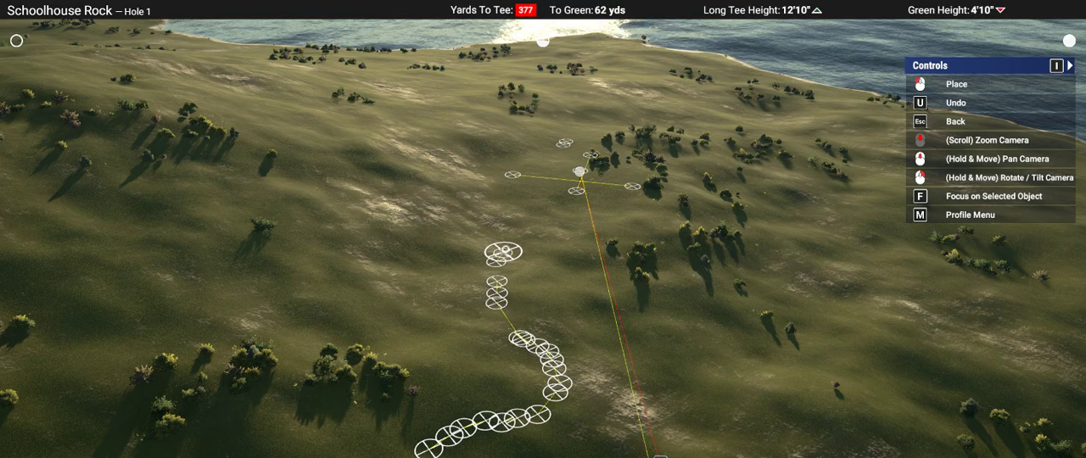
right_click_drag(603, 186, 601, 212)
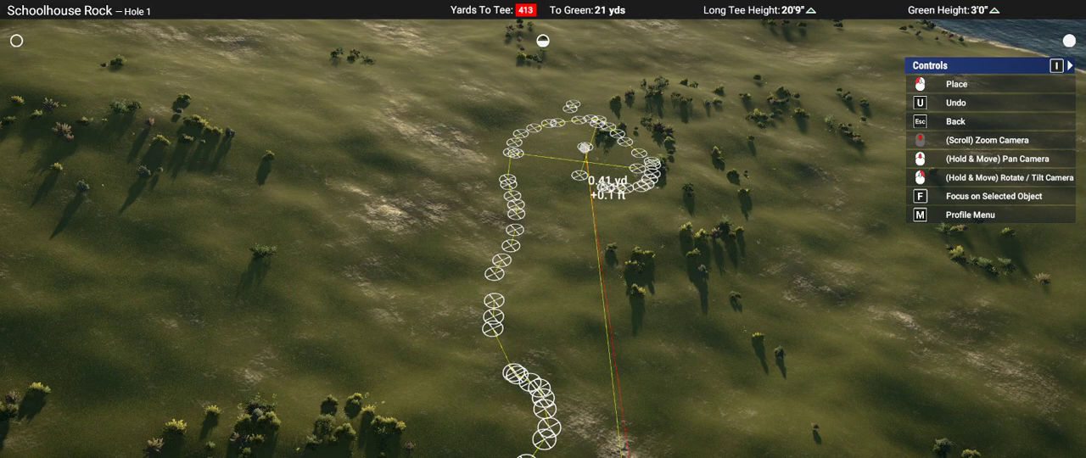
right_click_drag(584, 147, 589, 70)
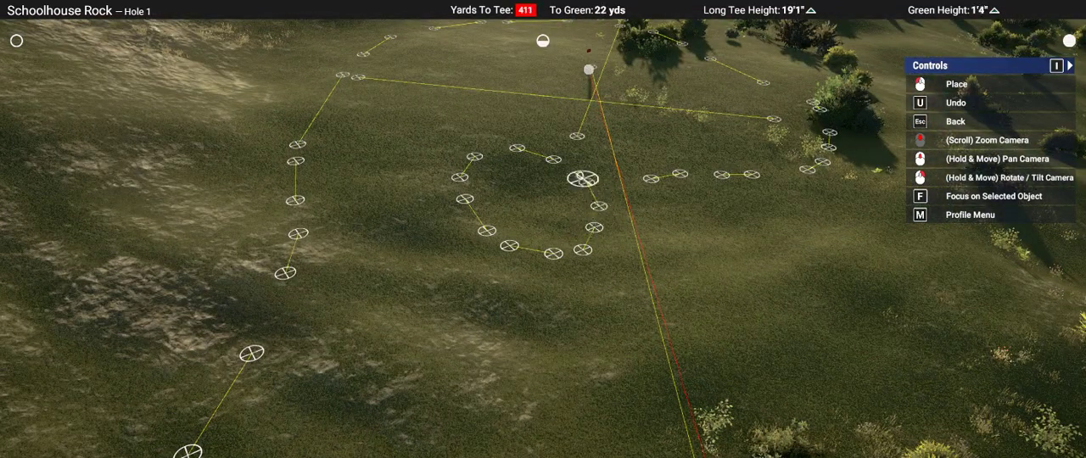
mouse_move(581, 177)
right_mouse_down()
mouse_move(581, 284)
mouse_move(576, 172)
right_mouse_up()
Step: Trace the right fairway edge with guides from the front of the green back toward the line of play
scroll(581, 278, "down", 5)
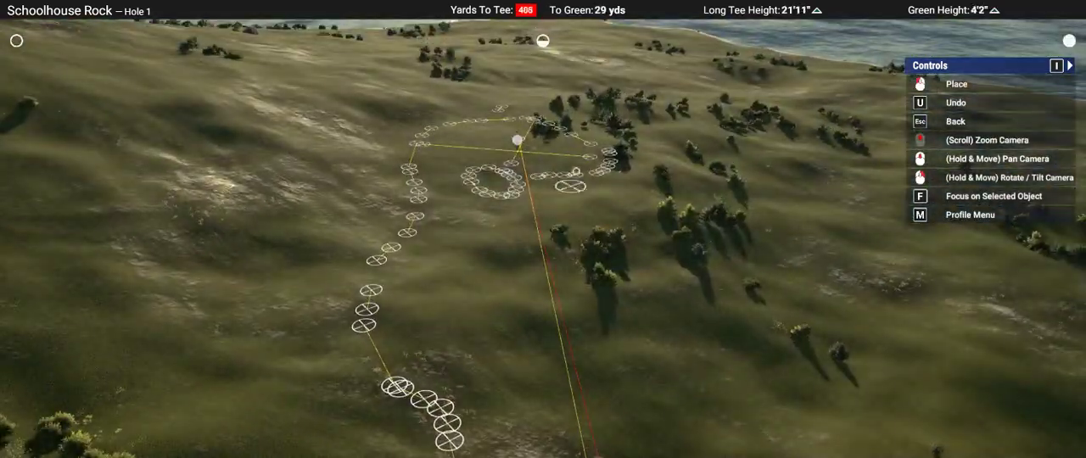
left_click(554, 201)
left_click(550, 219)
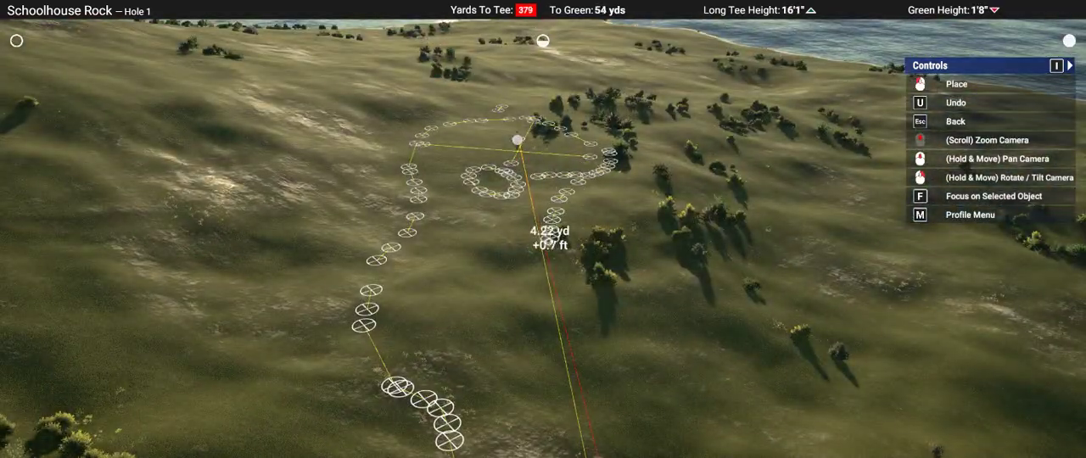
left_click(537, 242)
right_click_drag(537, 242, 547, 211)
Step: Mark short guide lines around the trees right of the approach and carry the right fairway edge down to the landing area
scroll(538, 254, "down", 5)
scroll(539, 254, "up", 4)
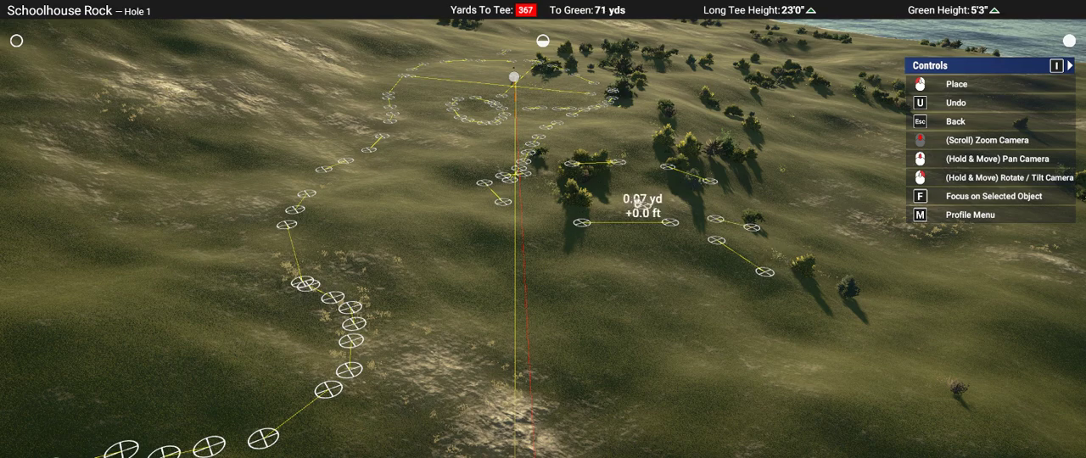
middle_click_drag(724, 312, 719, 278)
mouse_move(719, 278)
right_mouse_down()
mouse_move(723, 290)
mouse_move(718, 258)
right_mouse_up()
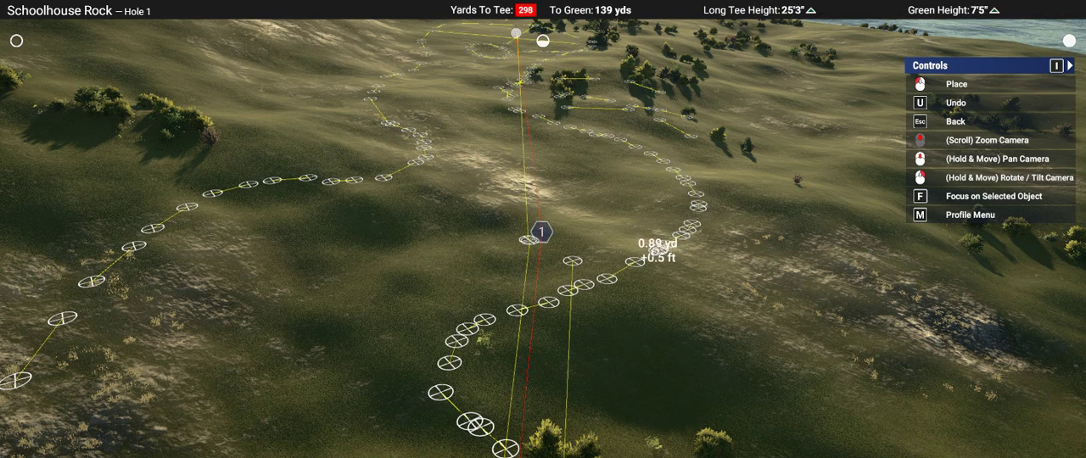
left_click(646, 257)
right_click_drag(645, 257, 643, 247)
Step: Check the outline from the tee side and lay a measuring line across the fairway between its edges beyond the turn point
middle_click_drag(538, 232, 548, 252)
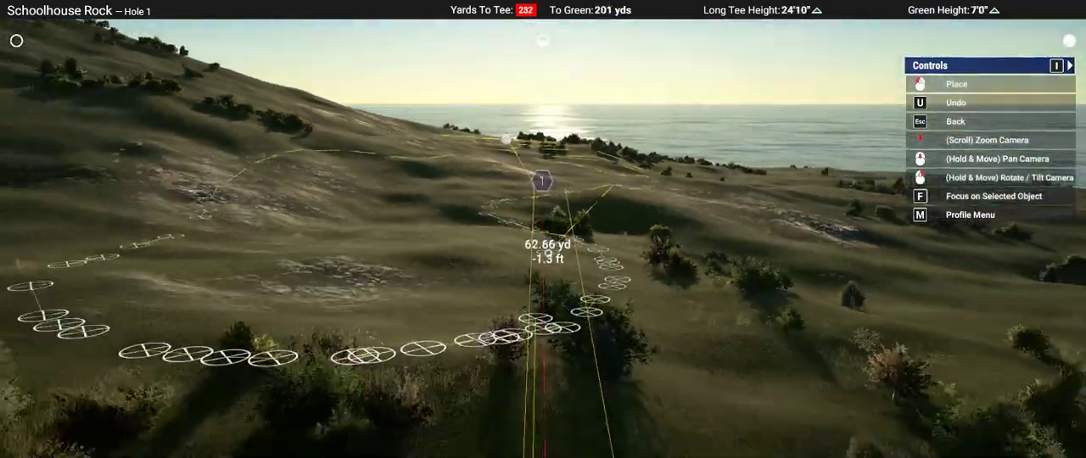
scroll(548, 252, "down", 4)
right_click_drag(549, 251, 544, 230)
scroll(558, 226, "down", 3)
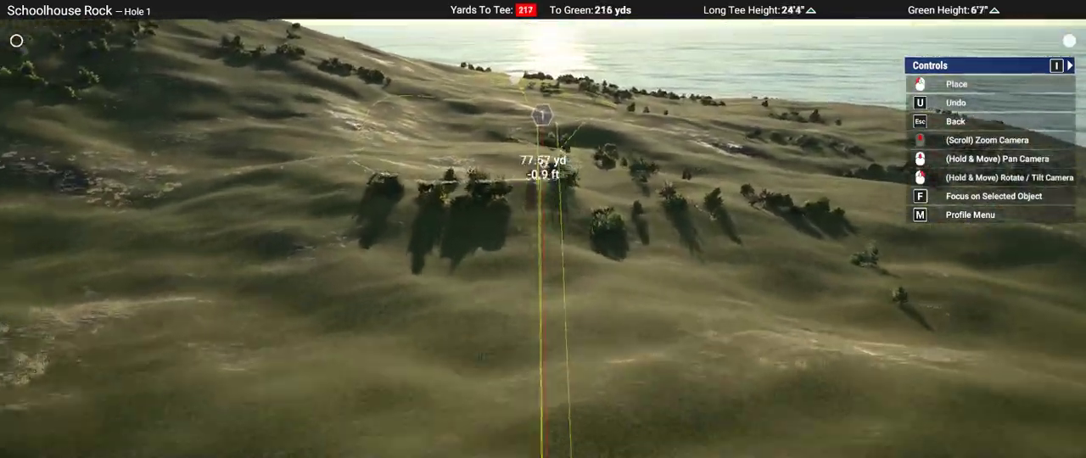
middle_click_drag(543, 167, 604, 192)
right_click_drag(633, 217, 630, 212)
left_click(439, 104)
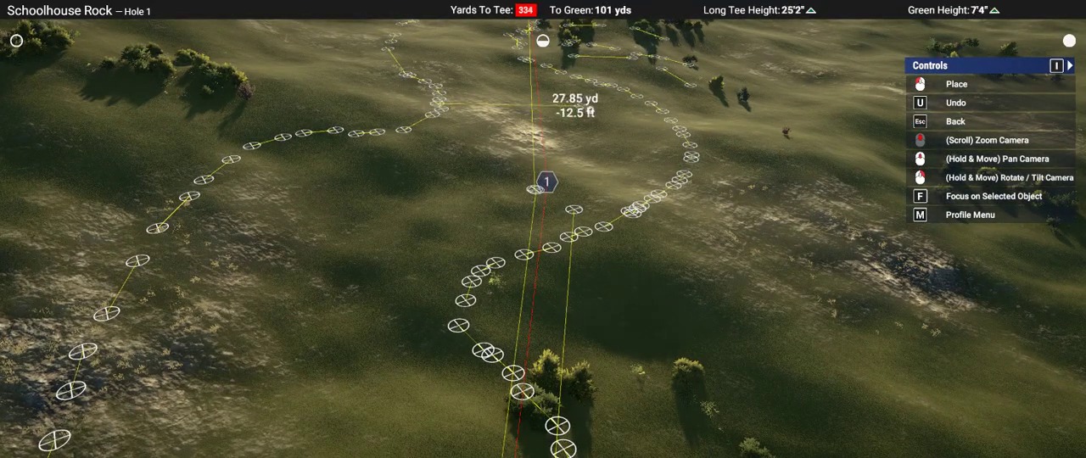
right_click_drag(686, 132, 687, 136)
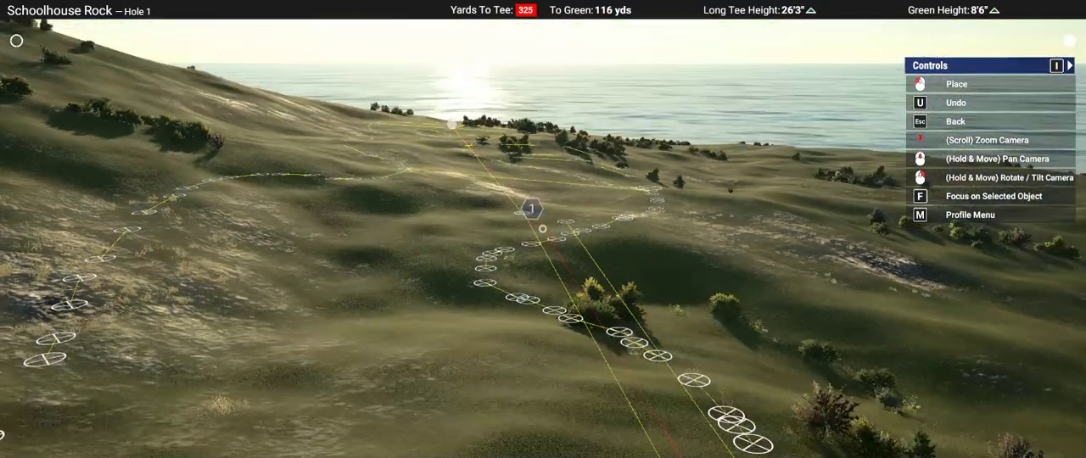
Step: Examine Hole 1's complete fairway and green outline from low and raised views short of the landing area
scroll(644, 187, "down", 5)
right_click_drag(597, 222, 591, 212)
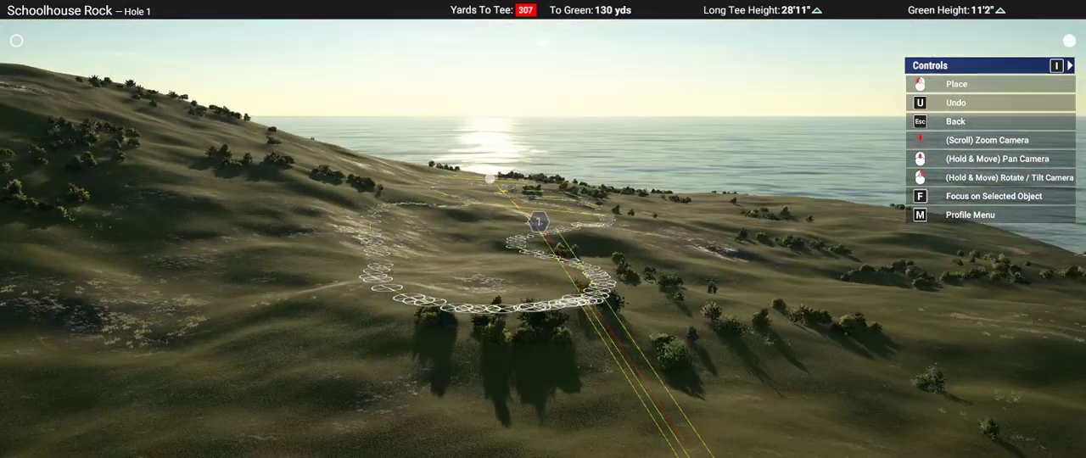
scroll(461, 245, "up", 4)
right_click_drag(461, 245, 458, 253)
scroll(458, 252, "down", 4)
scroll(502, 248, "down", 2)
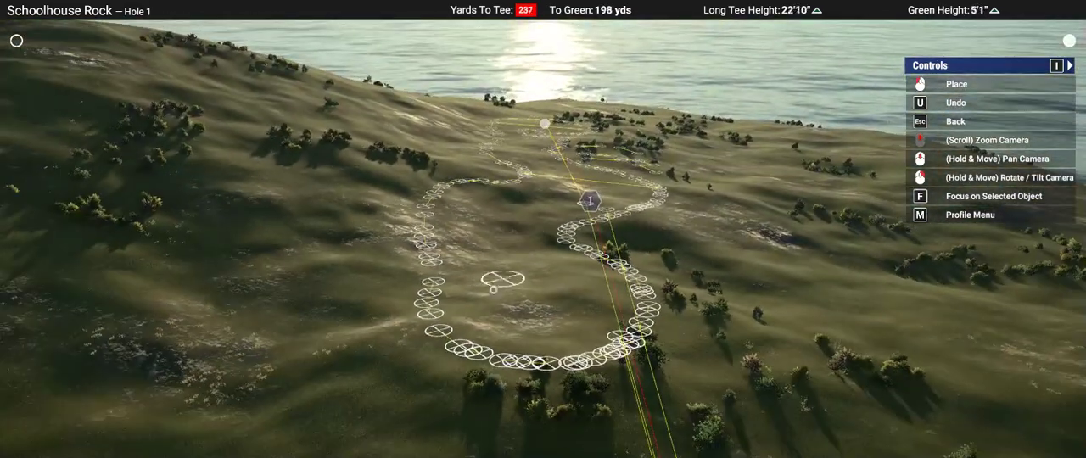
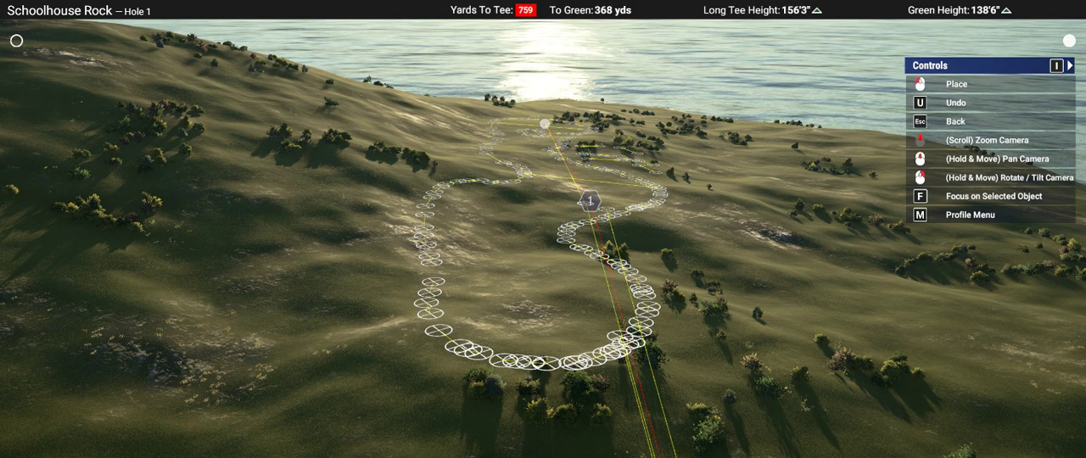
Step: Bring up the first soft-edged Landscape Flatten brush and view Hole 1's fairway outline with it from high above
scroll(472, 293, "up", 5)
key("Escape")
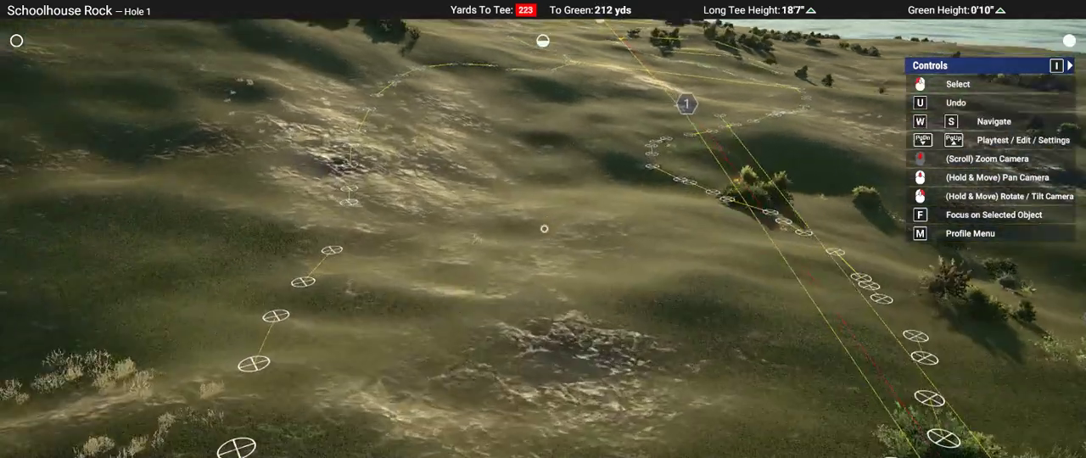
key("w")
key("w")
left_click(544, 228)
left_click(544, 229)
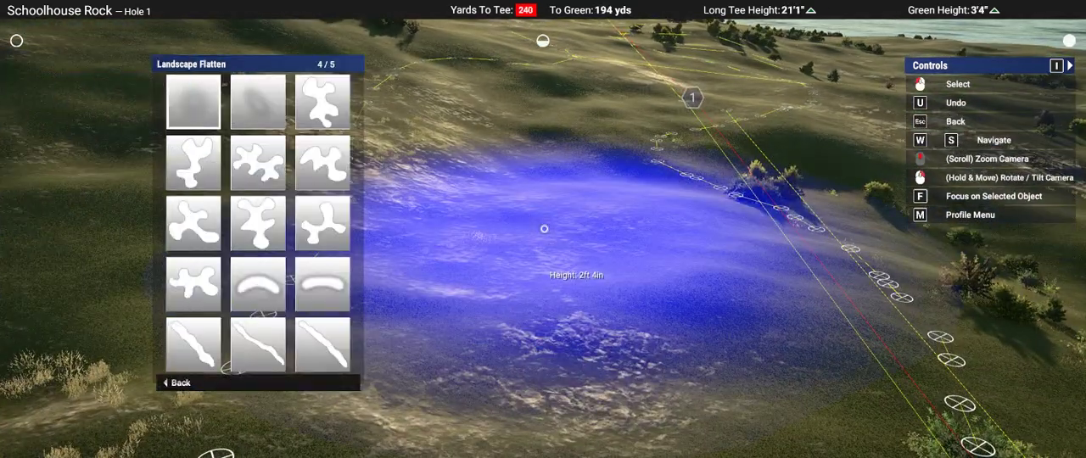
left_click(544, 228)
scroll(544, 228, "down", 5, "ctrl")
scroll(540, 230, "down", 5)
middle_click_drag(538, 230, 504, 264)
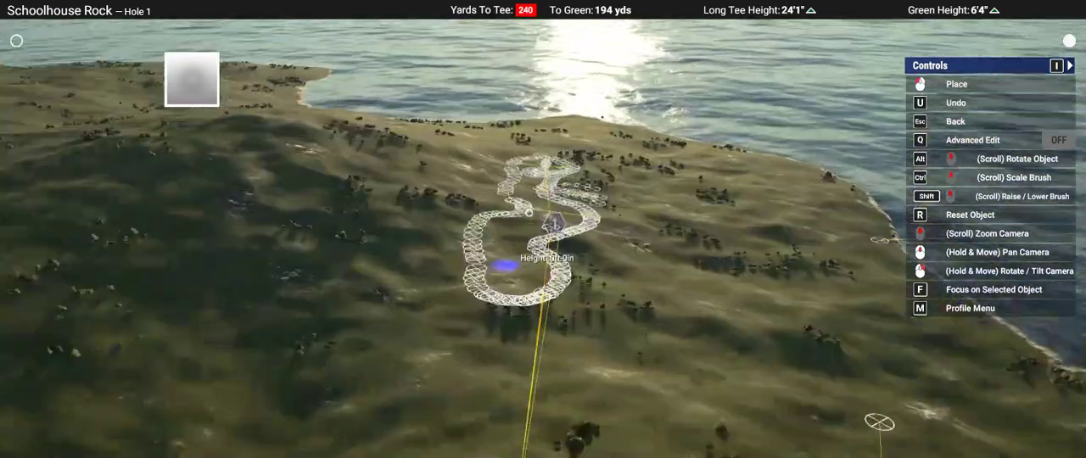
Step: Examine the slopes of the approach and the left fairway edge with the Landscape Flatten brush held over them
scroll(492, 251, "up", 4)
scroll(492, 251, "up", 2)
scroll(371, 311, "up", 4, "ctrl")
scroll(543, 228, "up", 2)
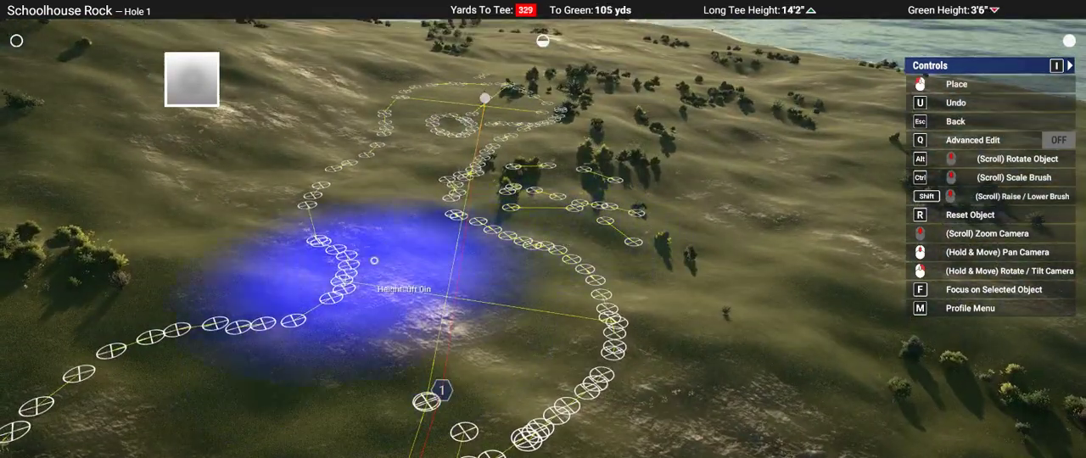
left_click(404, 236)
mouse_move(405, 236)
right_mouse_down()
mouse_move(407, 169)
mouse_move(409, 208)
right_mouse_up()
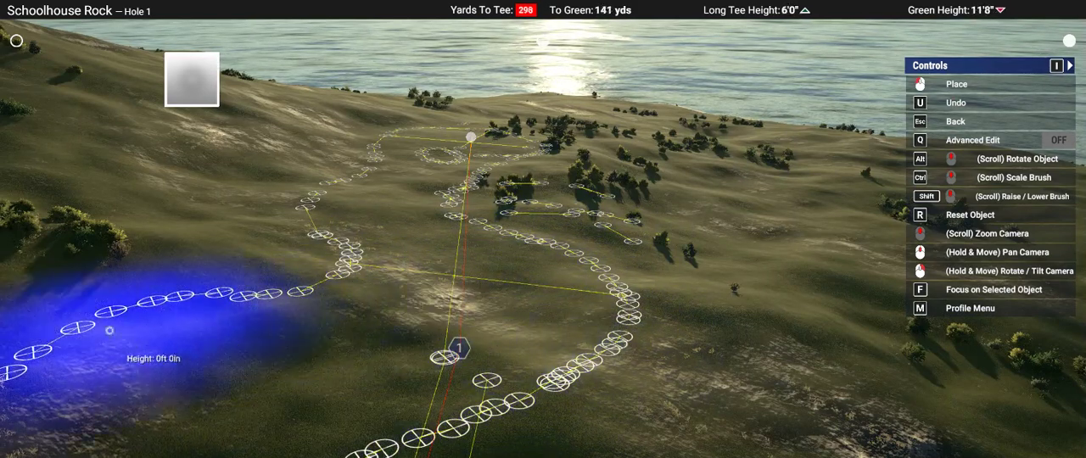
left_click(245, 359)
middle_click_drag(245, 359, 245, 359)
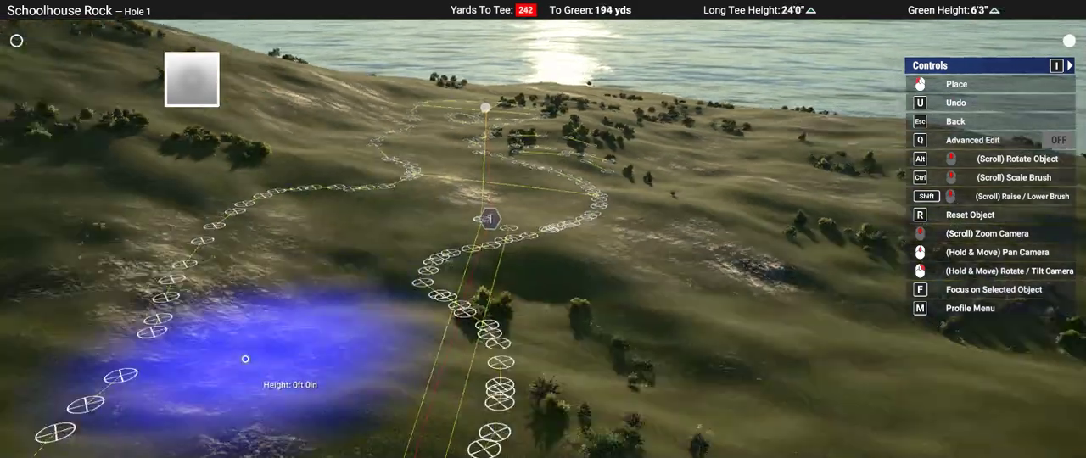
right_click_drag(245, 359, 245, 361)
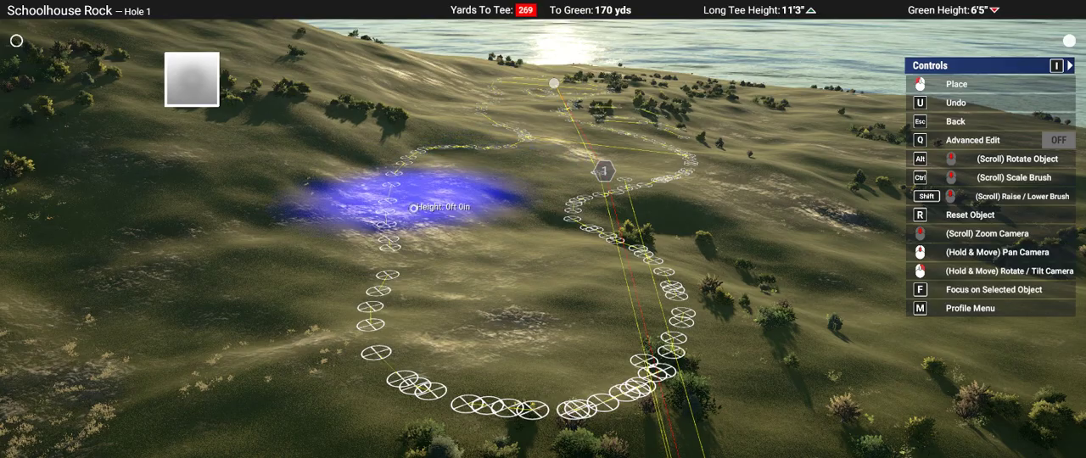
Step: Inspect the terrain across the tee-side end, right edge and approach of the fairway, and put the flatten brush away
right_click_drag(654, 261, 654, 263)
mouse_move(854, 305)
right_mouse_down()
mouse_move(865, 272)
mouse_move(860, 288)
right_mouse_up()
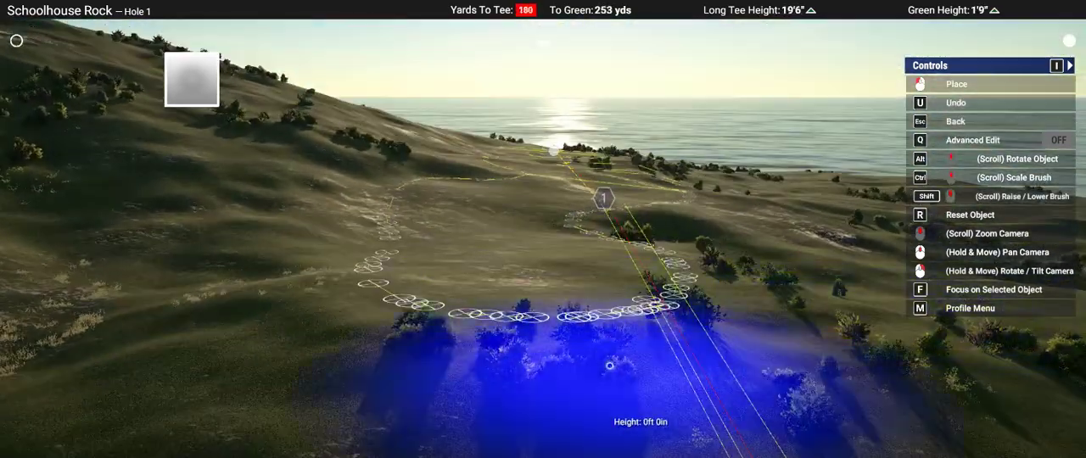
middle_click_drag(609, 366, 609, 366)
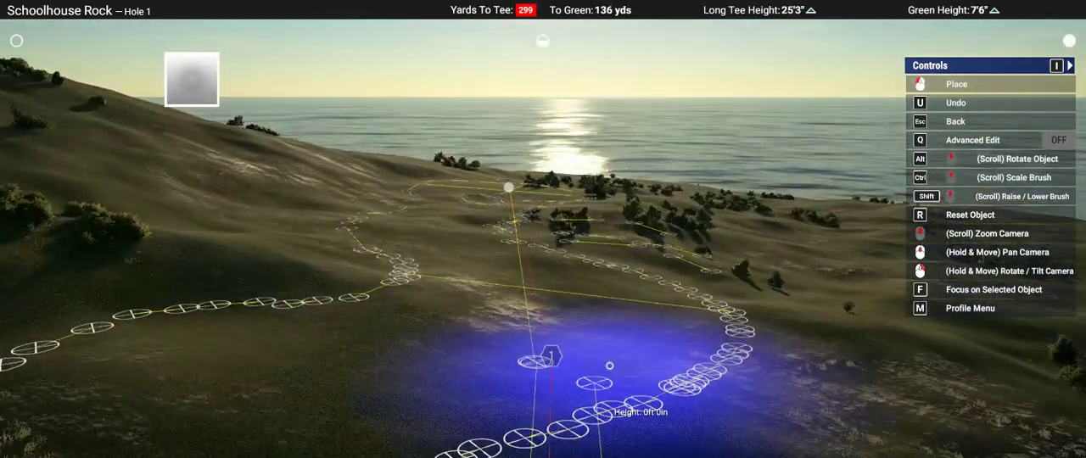
right_click_drag(609, 366, 604, 416)
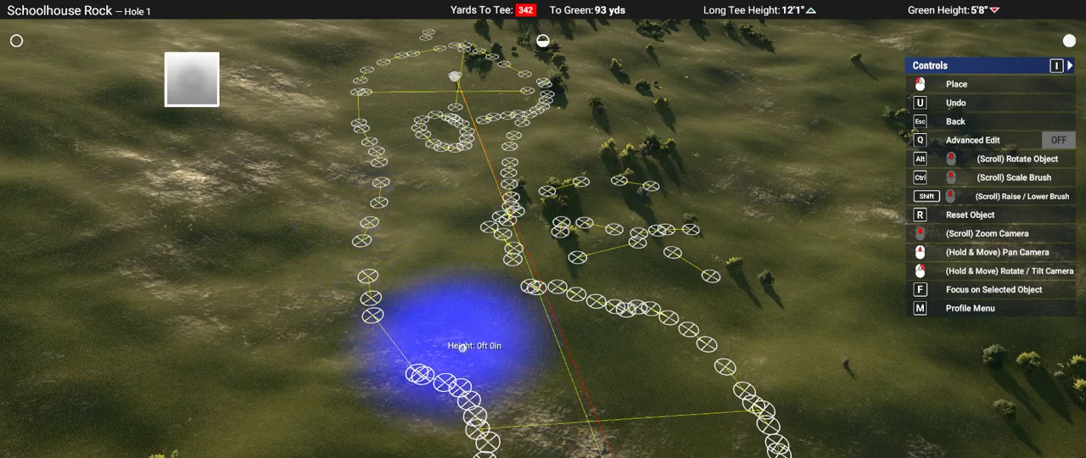
right_click_drag(591, 337, 591, 365)
middle_click_drag(693, 317, 692, 317)
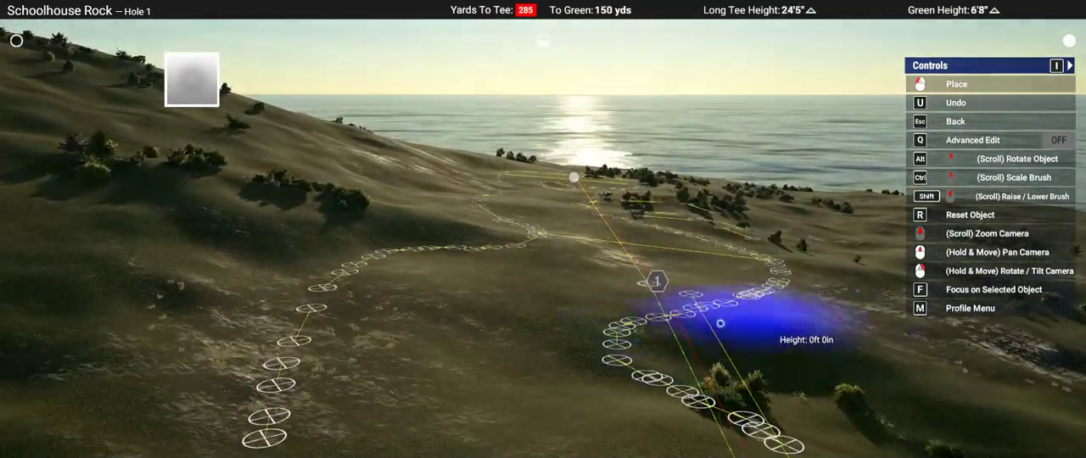
right_click_drag(720, 323, 657, 275)
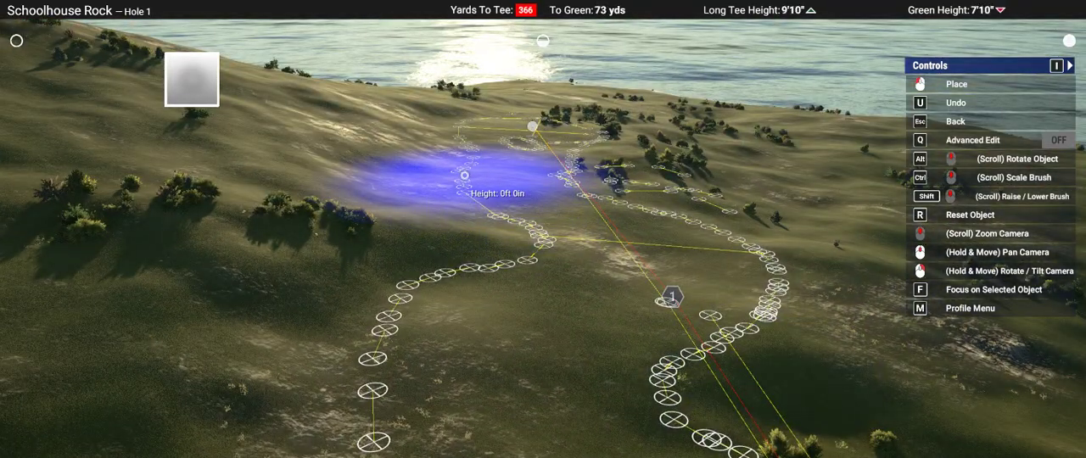
mouse_move(768, 163)
right_mouse_down()
mouse_move(768, 188)
mouse_move(814, 229)
mouse_move(826, 325)
right_mouse_up()
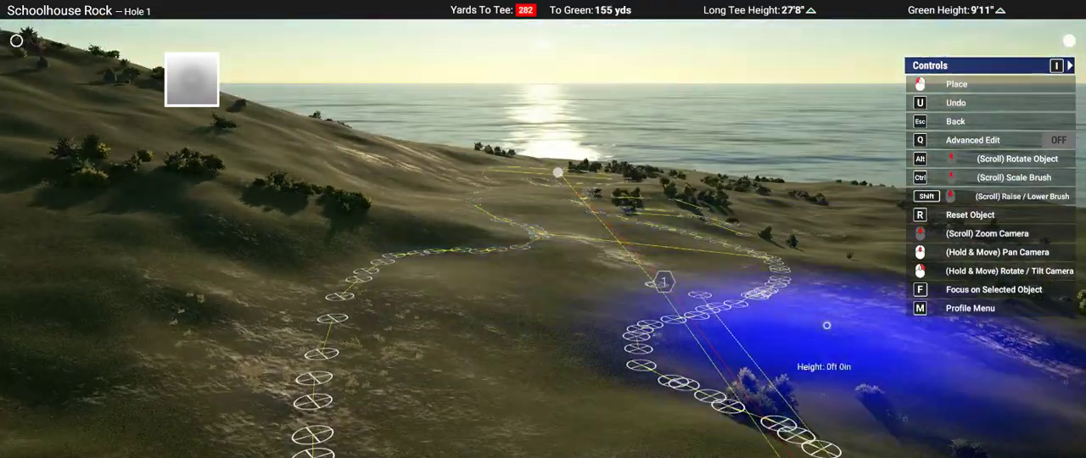
middle_click_drag(827, 325, 827, 325)
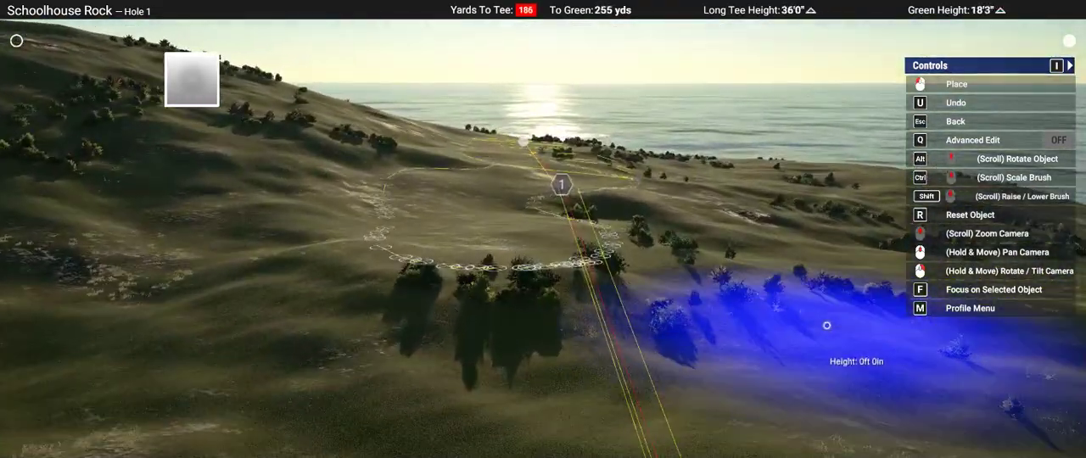
key("Escape")
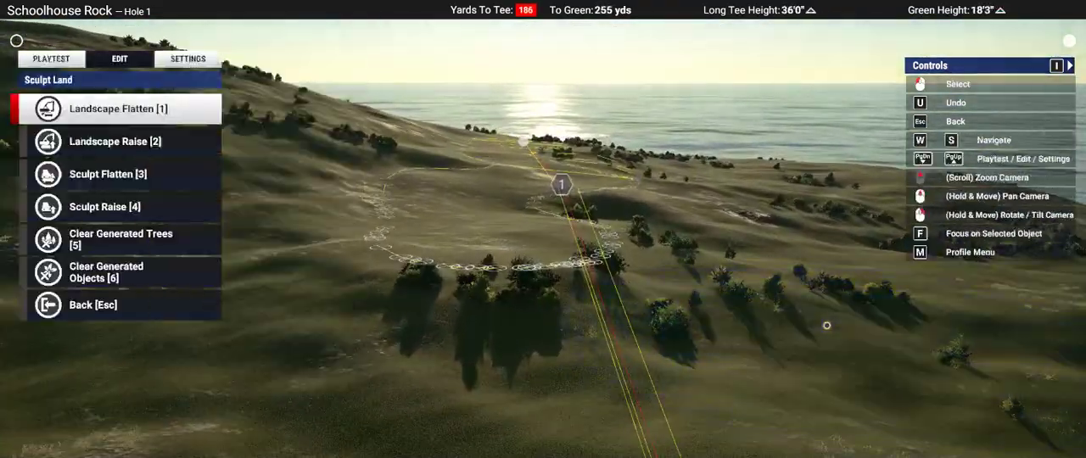
Step: Clear the generated trees around the tee-side end of Hole 1's fairway outline
key("s")
key("s")
key("s")
key("s")
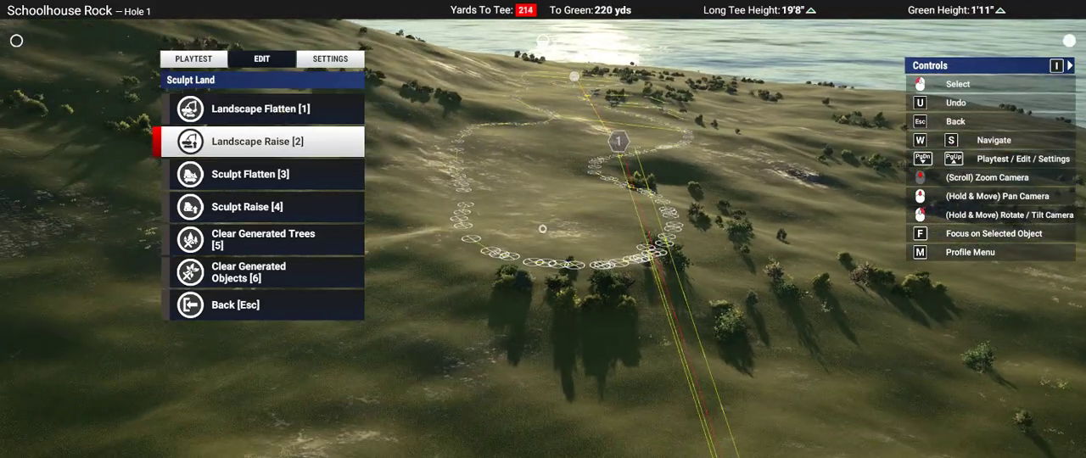
left_click(543, 229)
key("Escape")
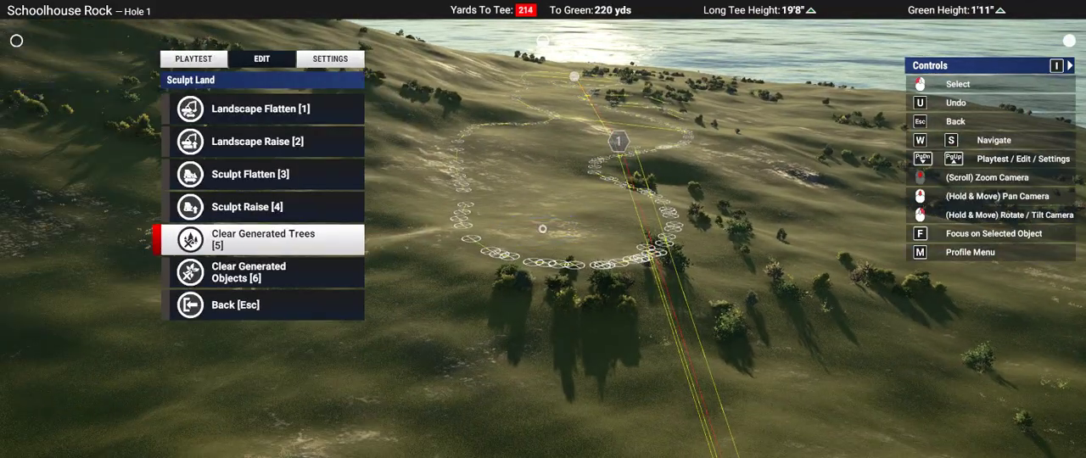
left_click(543, 229)
left_click(543, 229)
scroll(543, 229, "up", 3, "ctrl")
right_click_drag(543, 229, 542, 229)
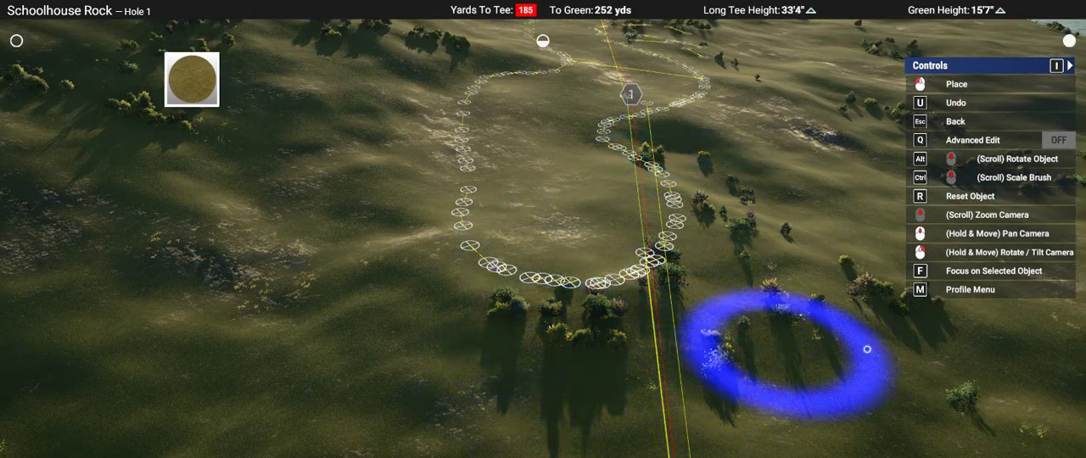
scroll(425, 291, "up", 3)
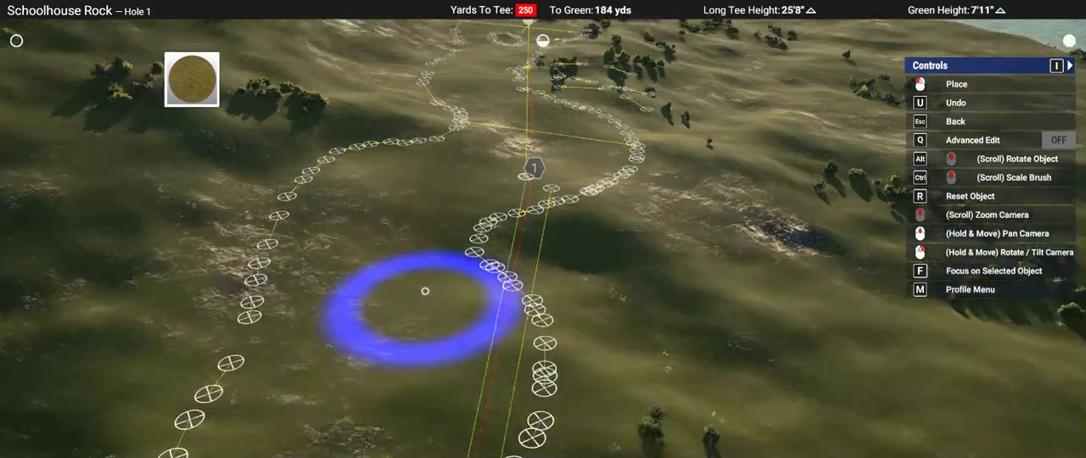
Step: Clear the generated trees among the short guide lines right of the approach
middle_click_drag(425, 291, 429, 289)
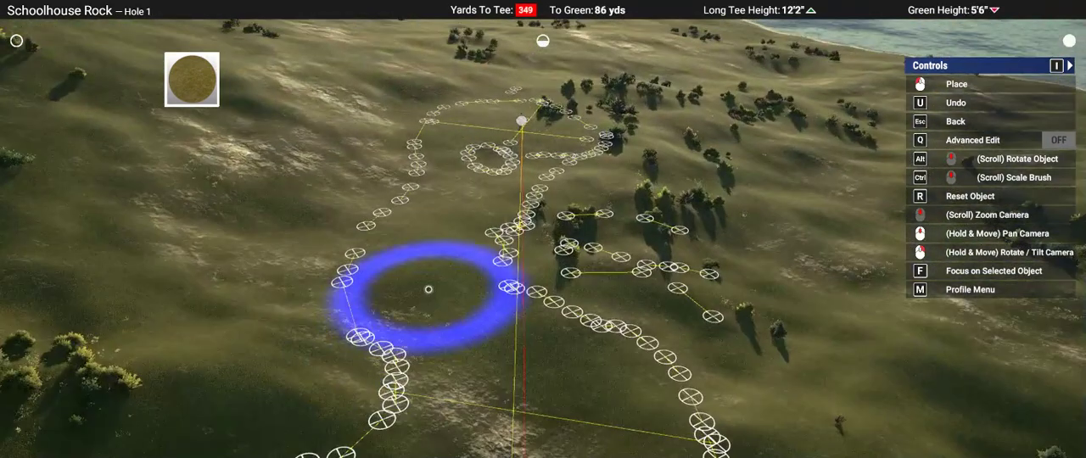
right_click_drag(429, 289, 517, 209)
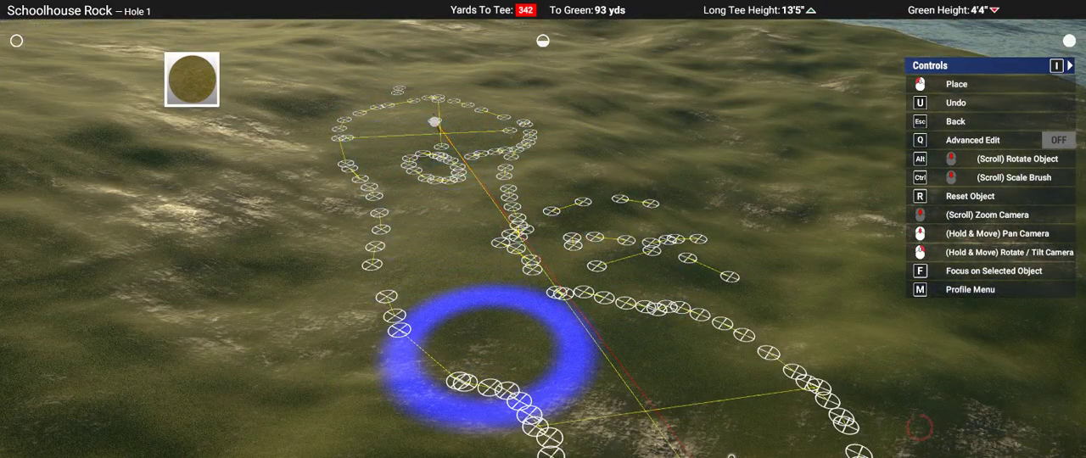
right_click_drag(484, 376, 471, 245)
key("s")
right_click_drag(541, 228, 543, 229)
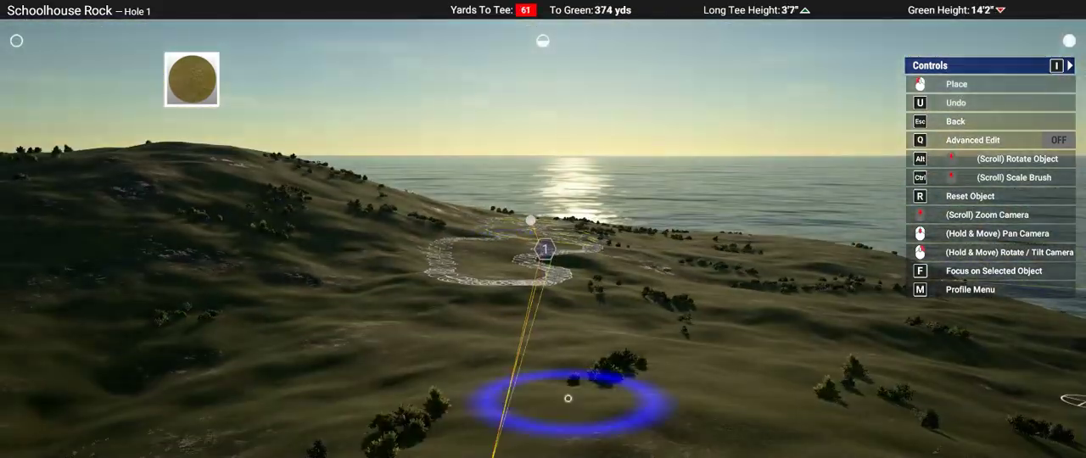
Step: Review the hole from the tee side along the line of play up to the green site
key("s")
key("a")
key("w")
right_click_drag(519, 397, 521, 450)
key("w")
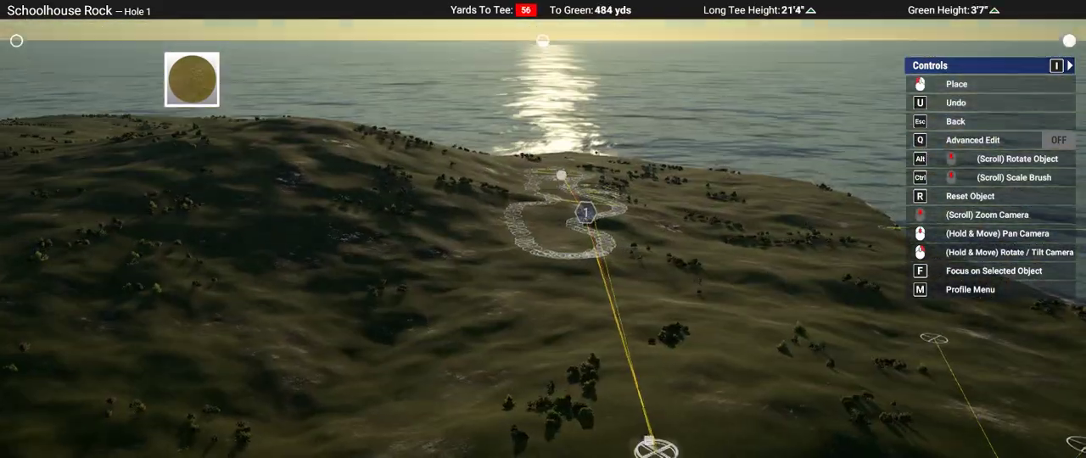
right_click_drag(565, 211, 543, 213)
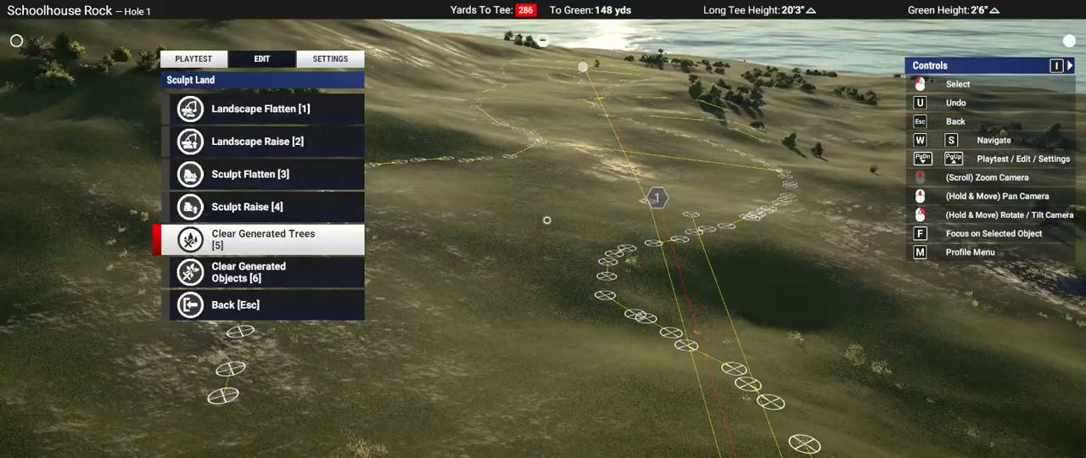
middle_click_drag(547, 221, 546, 220)
key("4")
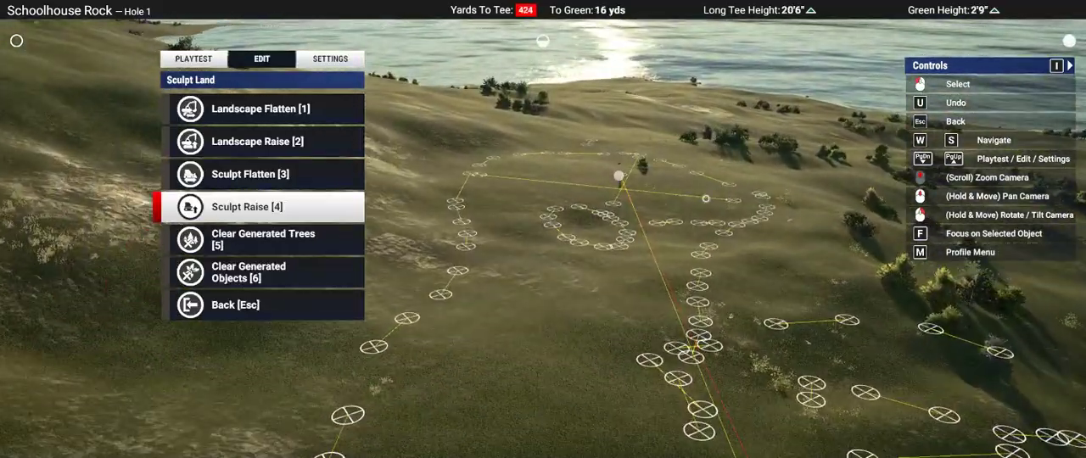
key("w")
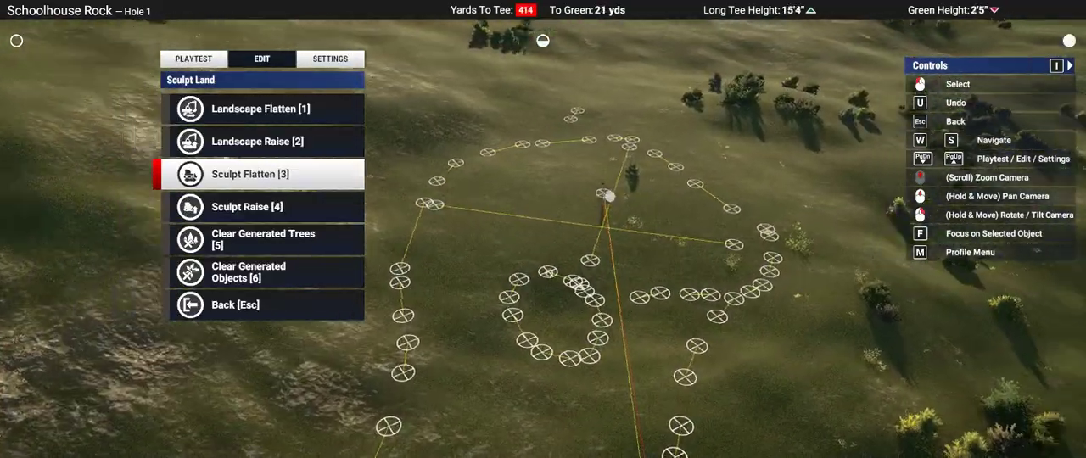
Step: Trace Hole 1's green with a narrow green-surface spline placed just inside the guide outline around the pin
key("Escape")
key("s")
key("s")
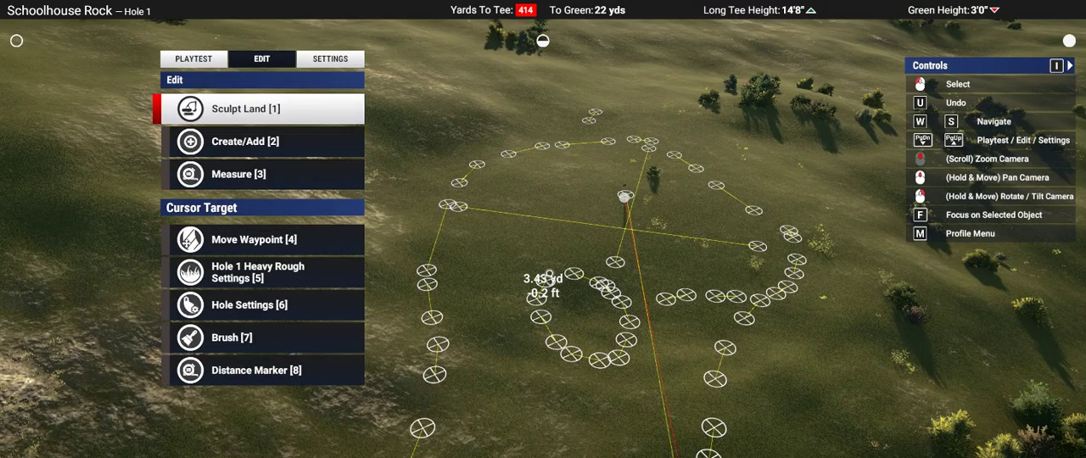
left_click(549, 274)
key("s")
key("s")
left_click(548, 274)
key("s")
key("2")
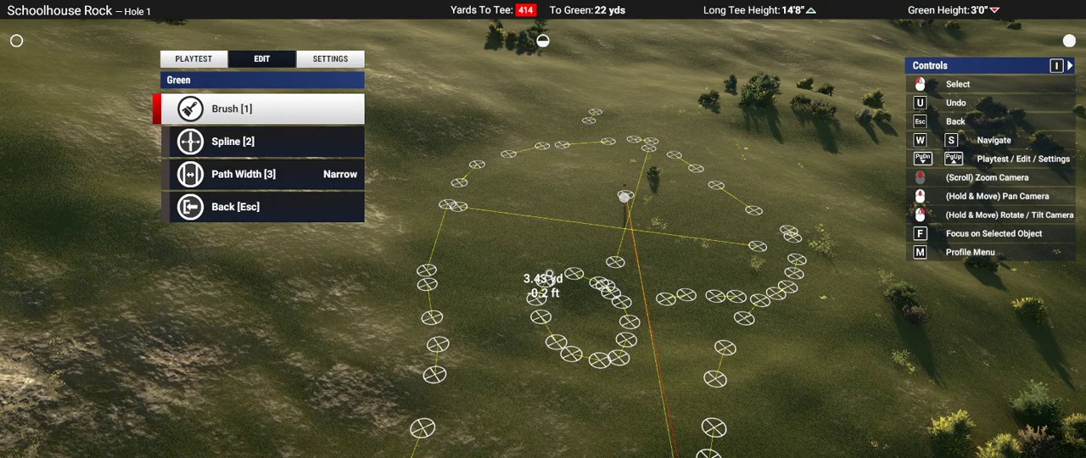
key("2")
right_click_drag(634, 175, 578, 175)
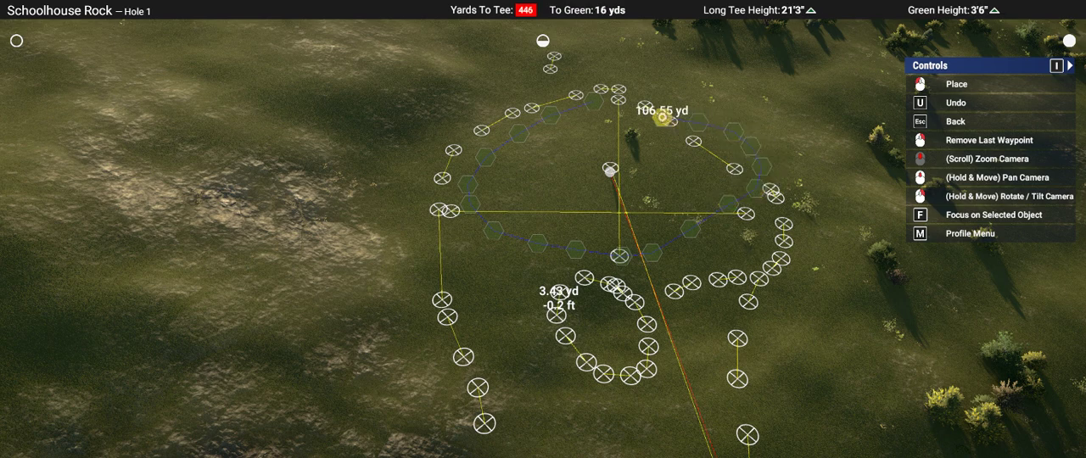
left_click(616, 103)
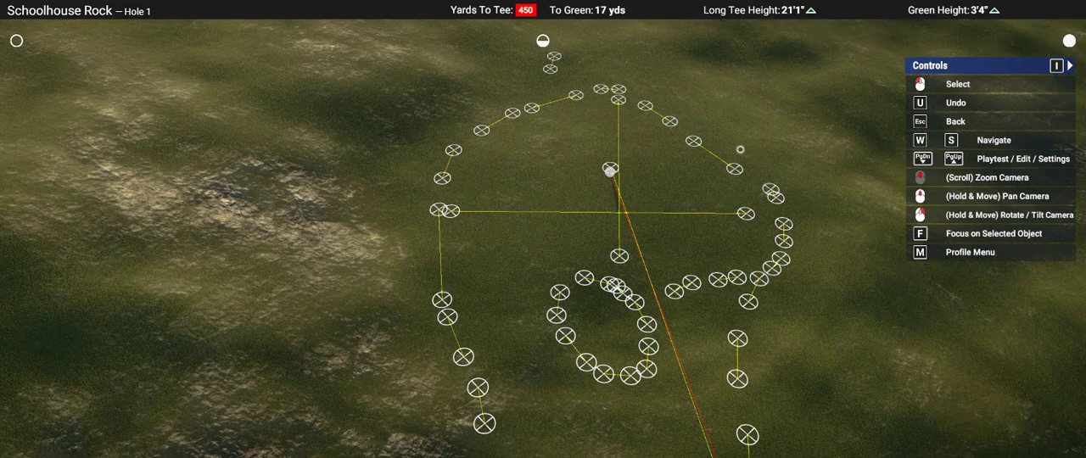
scroll(672, 212, "up", 4)
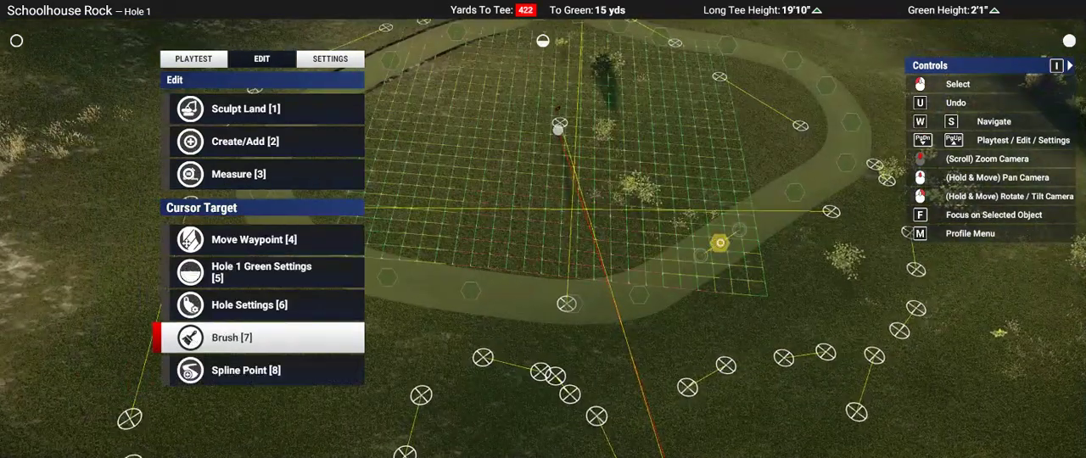
left_click(721, 242)
key("w")
key("w")
key("w")
key("w")
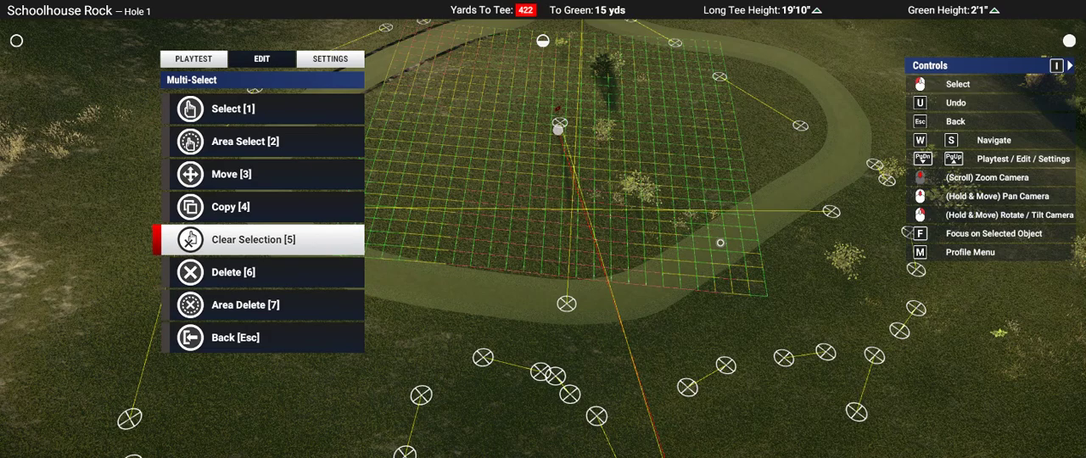
right_click_drag(501, 58, 570, 202)
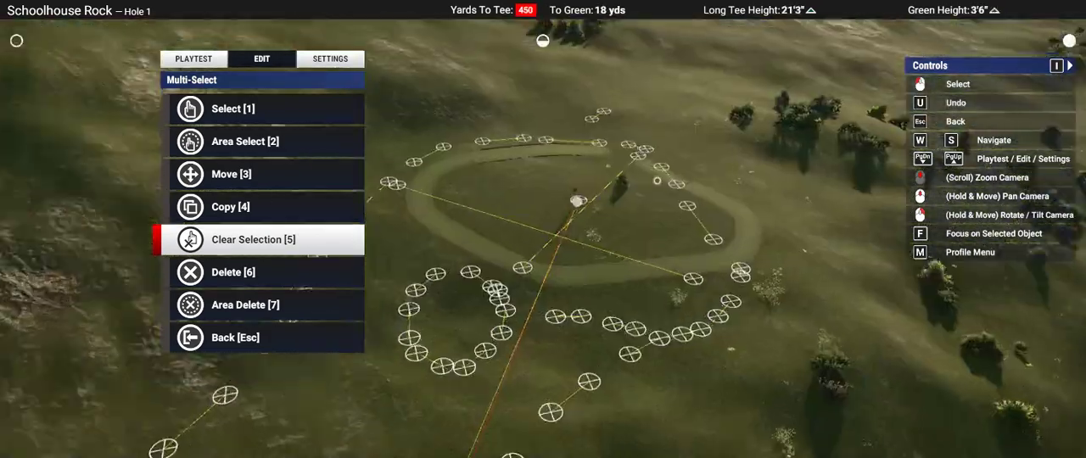
scroll(570, 202, "up", 4)
key("Escape")
key("s")
key("w")
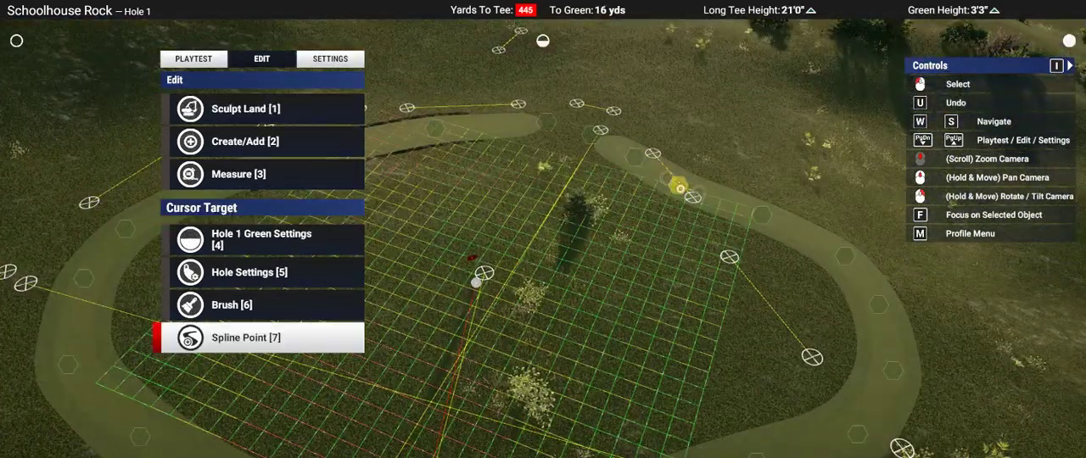
Step: Close the green's spline path and fill it with the green surface
left_click(679, 187)
key("s")
key("2")
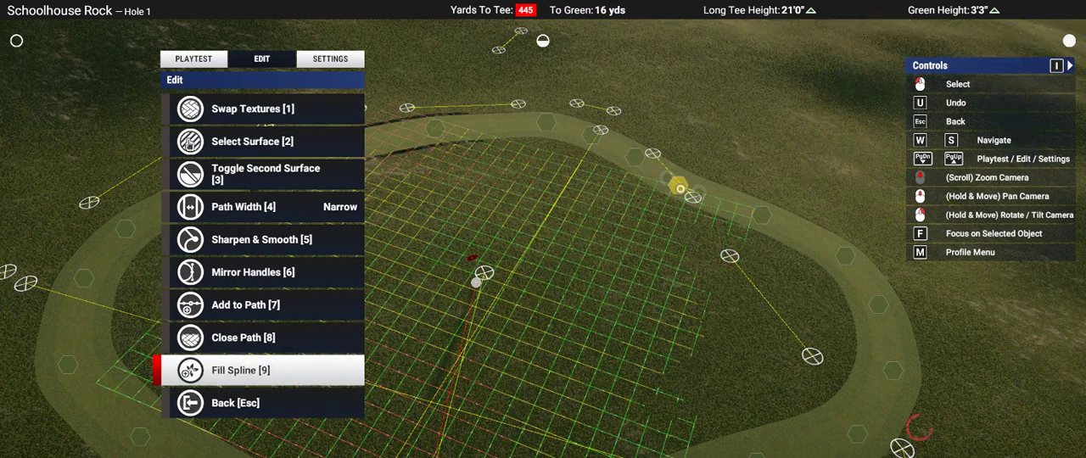
key("w")
key("w")
key("w")
key("w")
Step: Smooth the green's spline path and check the filled green against the surrounding guides and fairway outline
key("5")
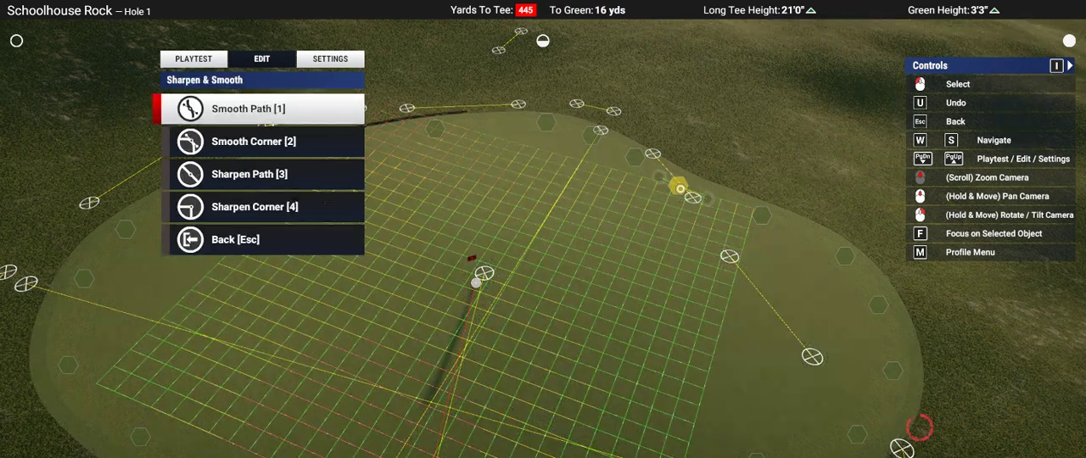
right_click_drag(681, 188, 518, 252)
key("Escape")
key("Escape")
key("Escape")
scroll(531, 252, "down", 5)
scroll(531, 252, "up", 5)
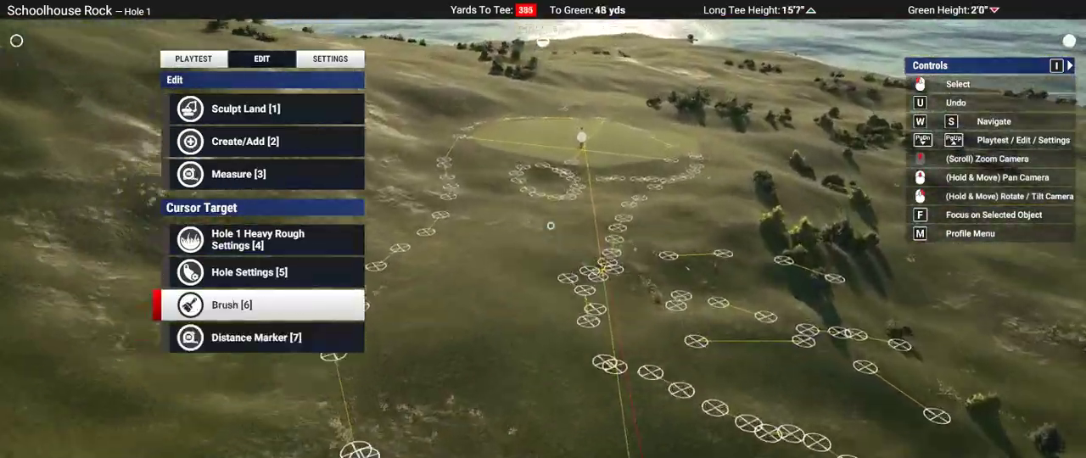
middle_click_drag(550, 225, 551, 227)
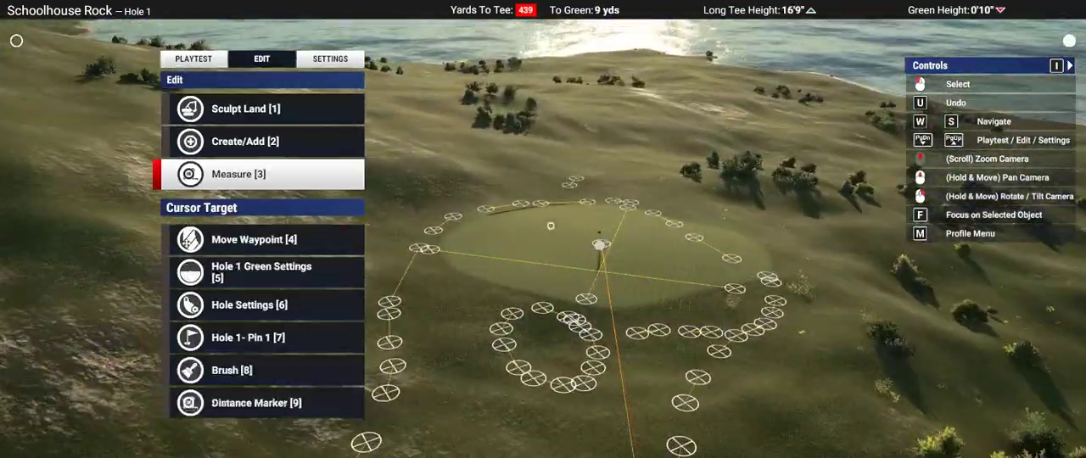
Step: Delete the whole spline path of Hole 1's green from its front-edge waypoint
mouse_move(546, 207)
right_mouse_down()
mouse_move(546, 293)
mouse_move(545, 266)
right_mouse_up()
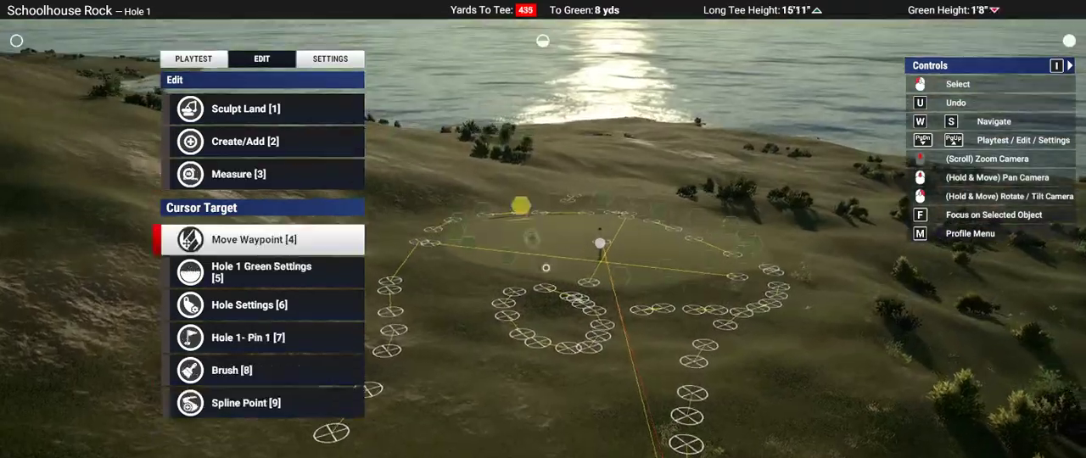
scroll(572, 362, "down", 5)
scroll(572, 362, "up", 5)
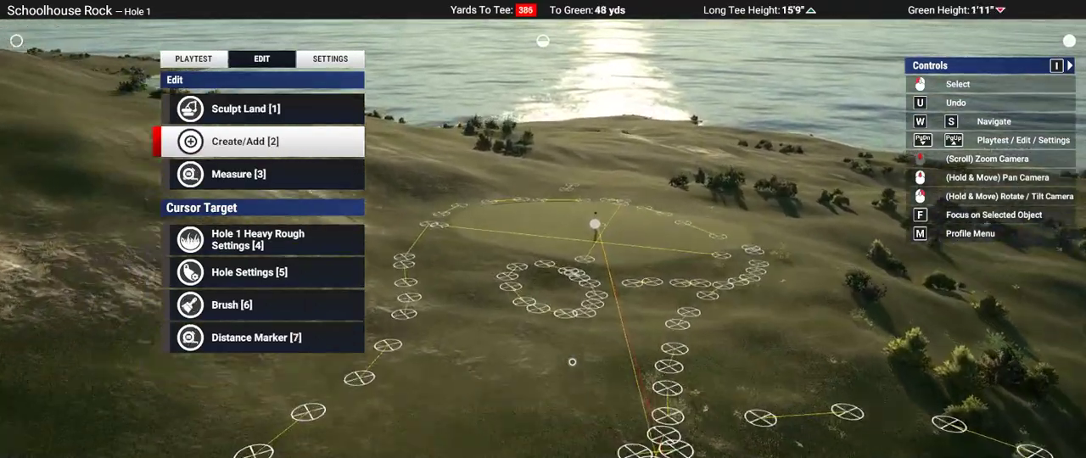
right_click_drag(571, 362, 542, 228)
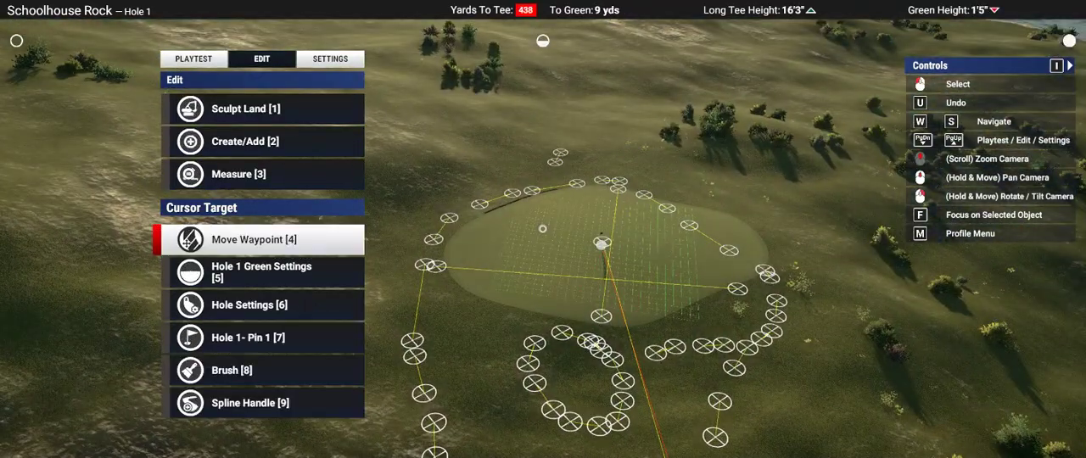
scroll(598, 295, "up", 5)
scroll(535, 260, "down", 3)
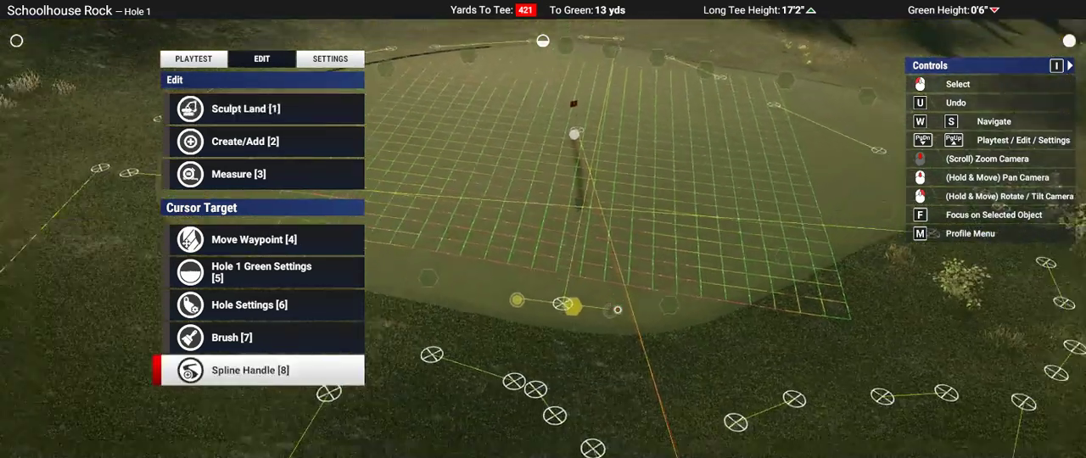
key("8")
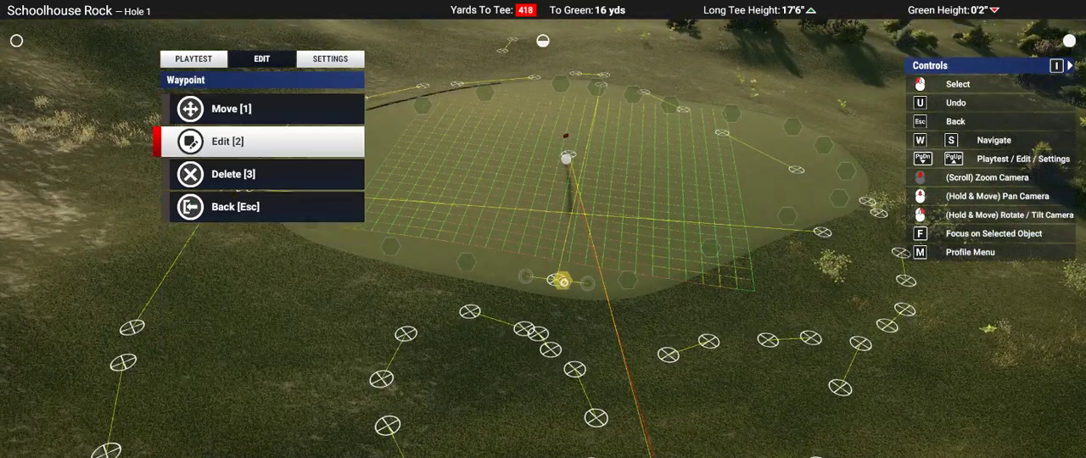
key("2")
key("Escape")
key("3")
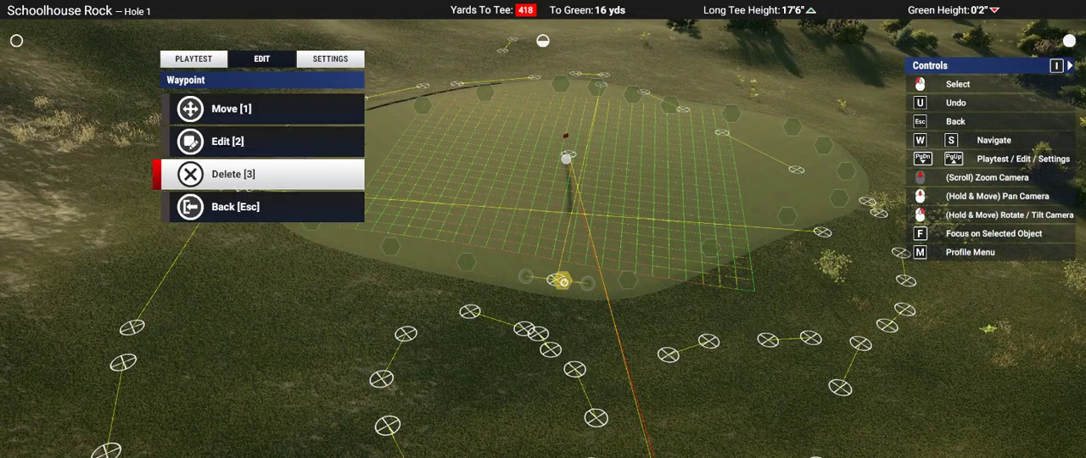
key("2")
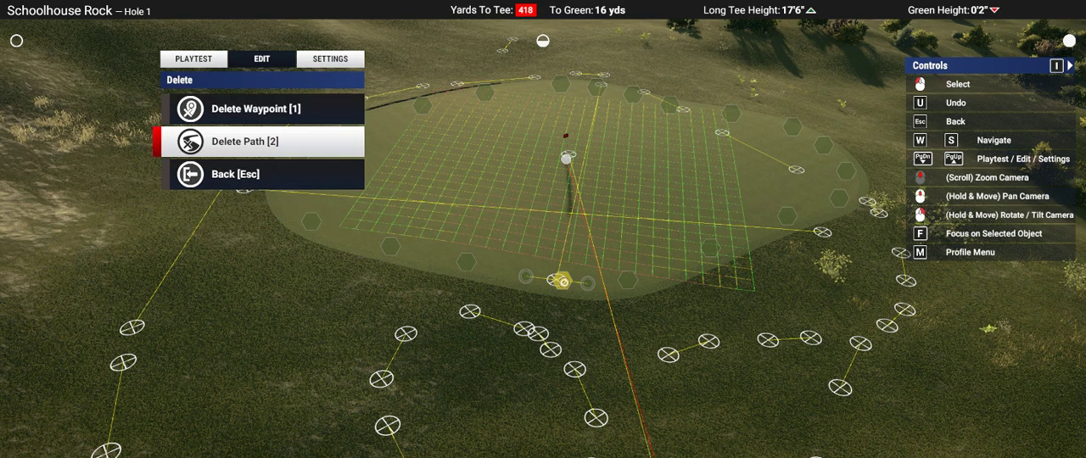
key("2")
Step: Start a new narrow green-surface spline behind the pin and trace the green's back and west-side curve just inside the guides
key("2")
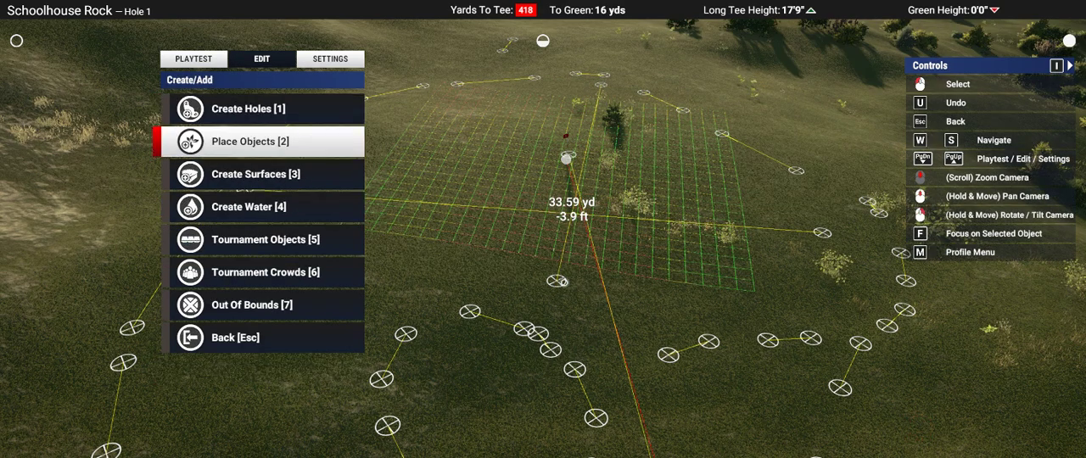
key("3")
key("2")
key("2")
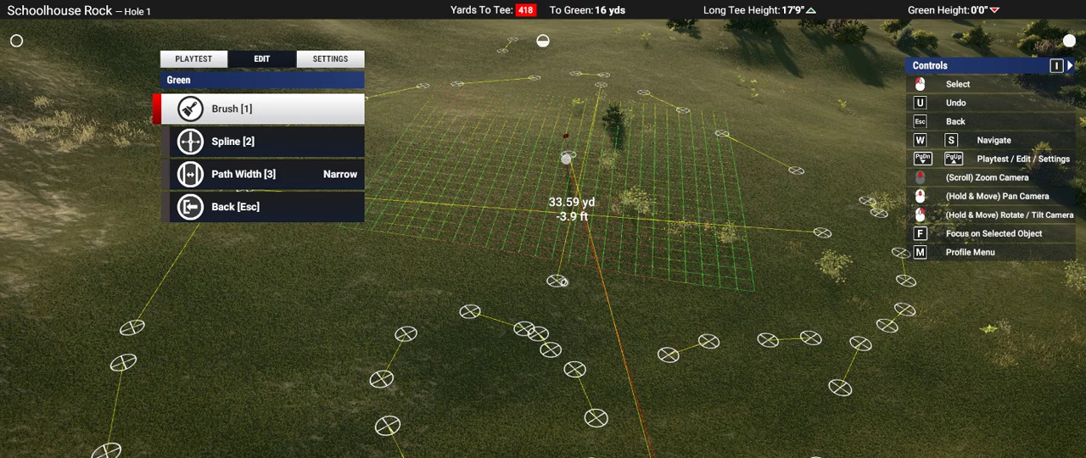
key("2")
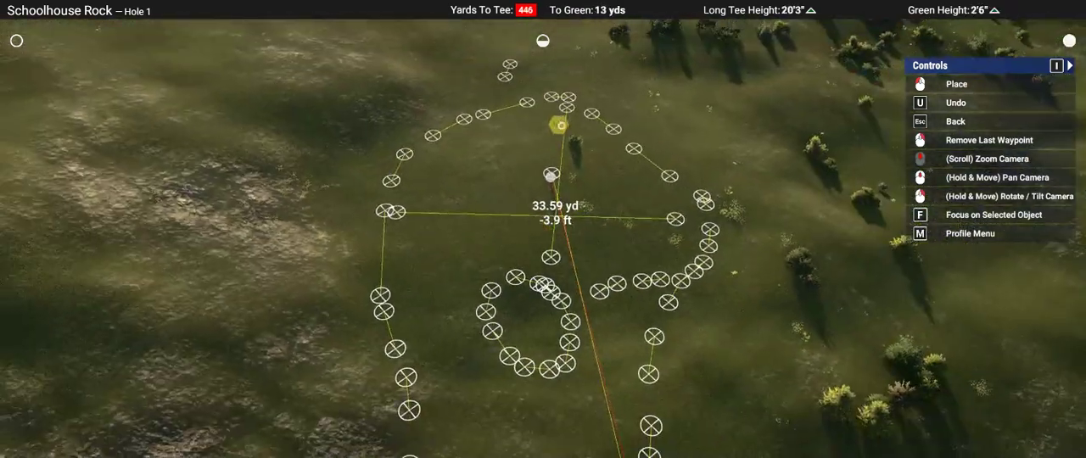
left_click(560, 125)
left_click(480, 147)
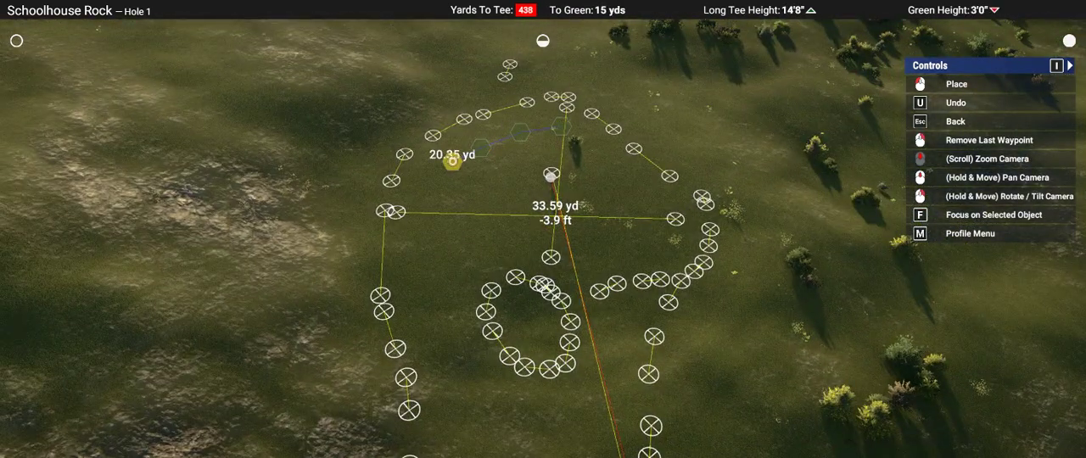
left_click(441, 165)
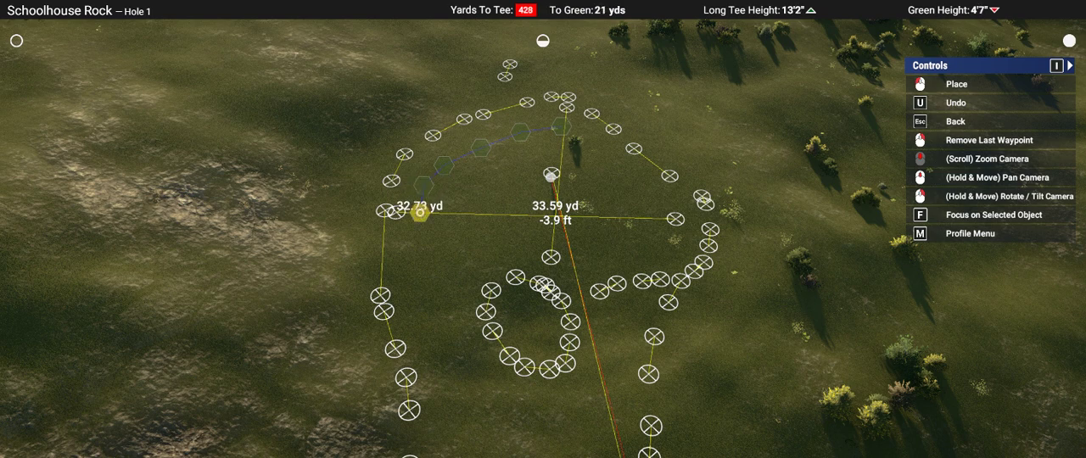
left_click(419, 212)
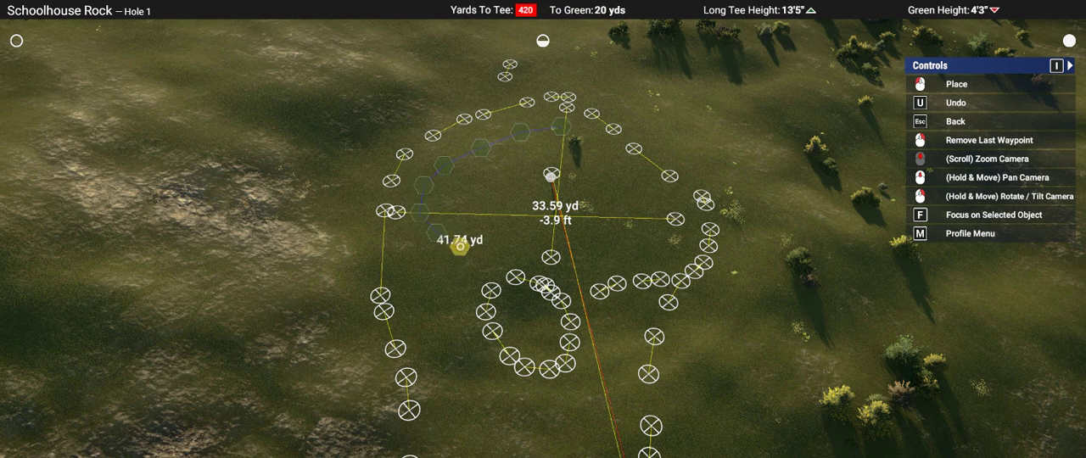
Step: Continue the green spline across the front, past the bunker guide ring, and around the far side back towards its start
left_click(459, 246)
left_click(496, 247)
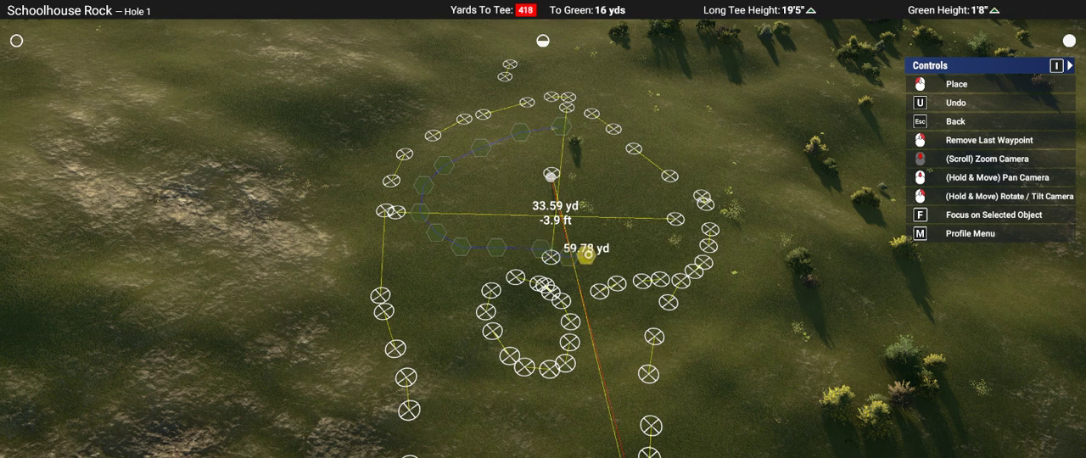
left_click(597, 249)
left_click(620, 232)
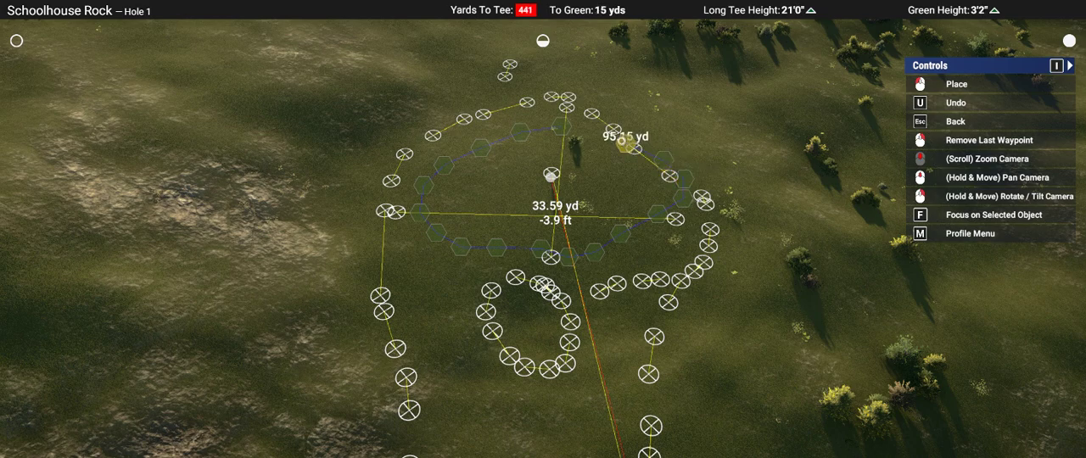
left_click(624, 142)
left_click(584, 132)
key("Escape")
key("Escape")
scroll(531, 269, "up", 3)
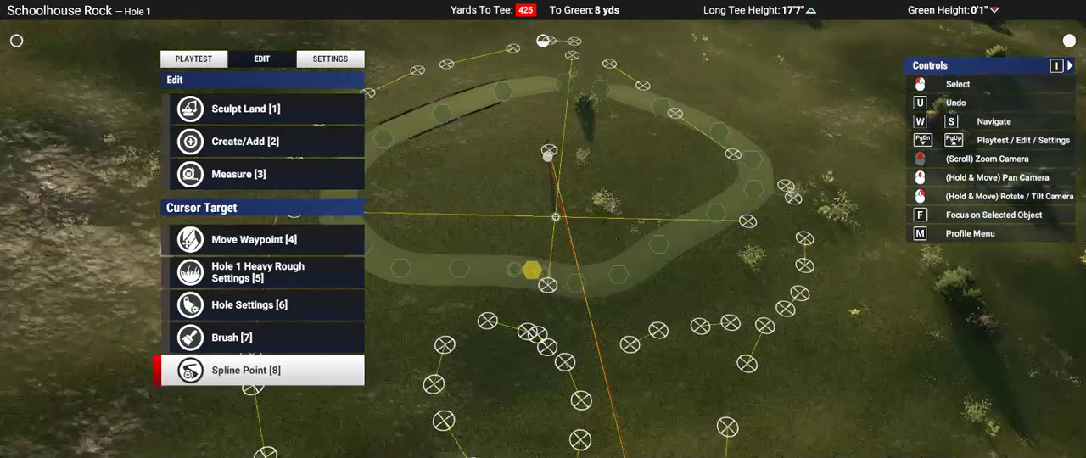
scroll(555, 217, "up", 2)
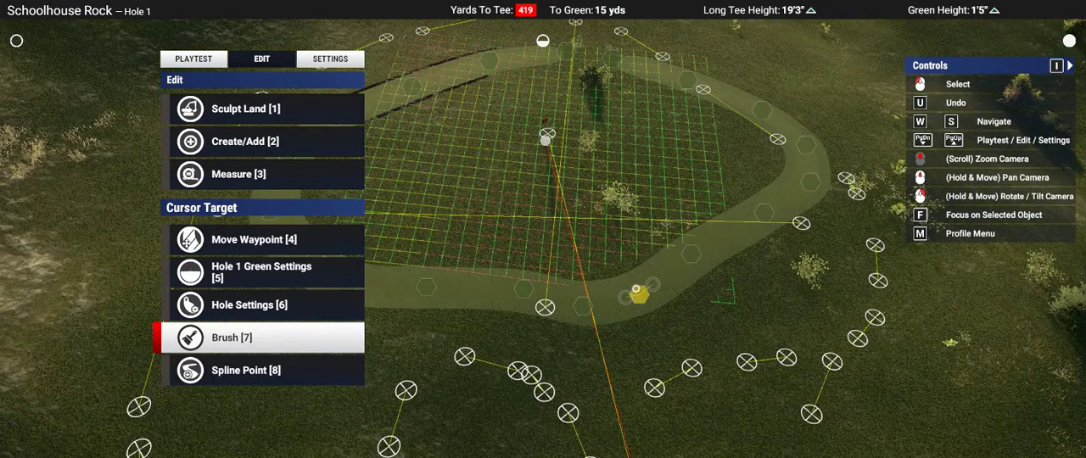
left_click(636, 288)
key("s")
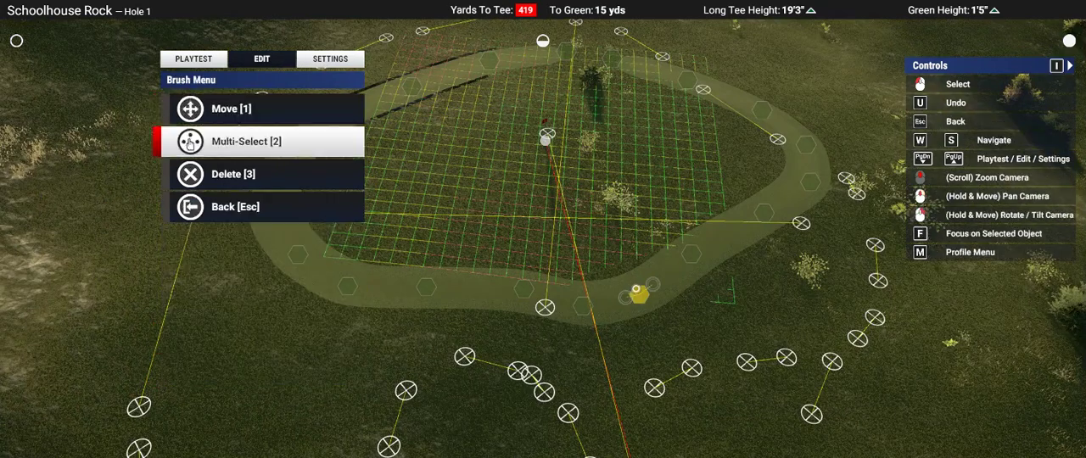
left_click(637, 289)
key("w")
key("w")
key("w")
key("s")
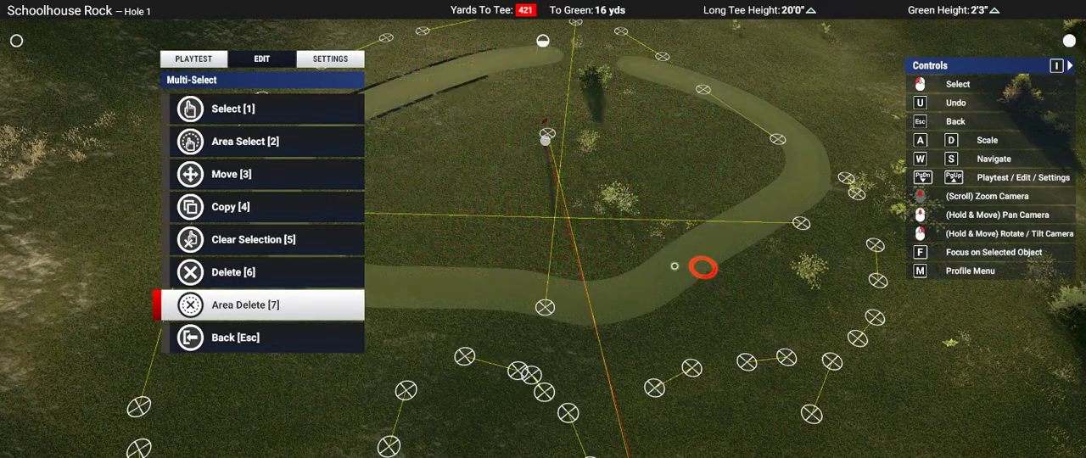
key("Escape")
key("Escape")
Step: Close the redrawn green spline's path and fill it with the green surface
scroll(638, 290, "up", 3)
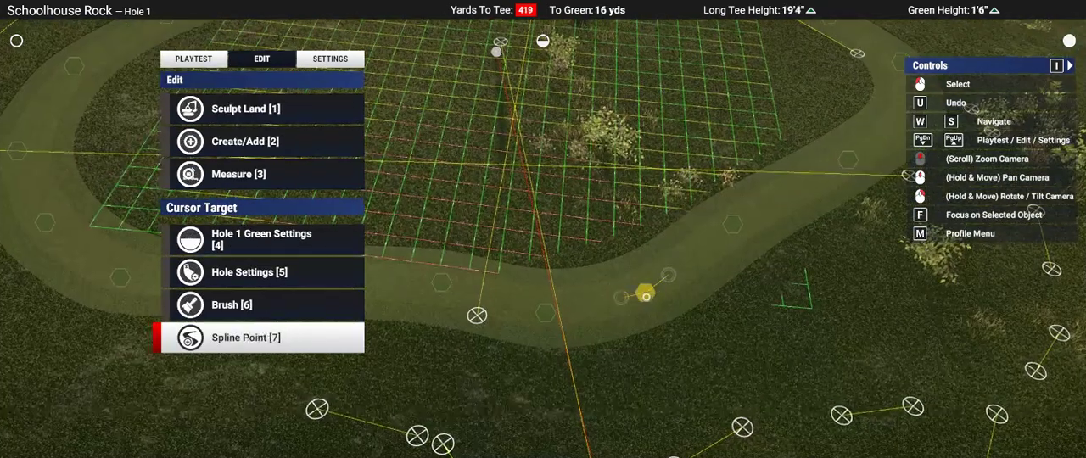
left_click(646, 297)
key("s")
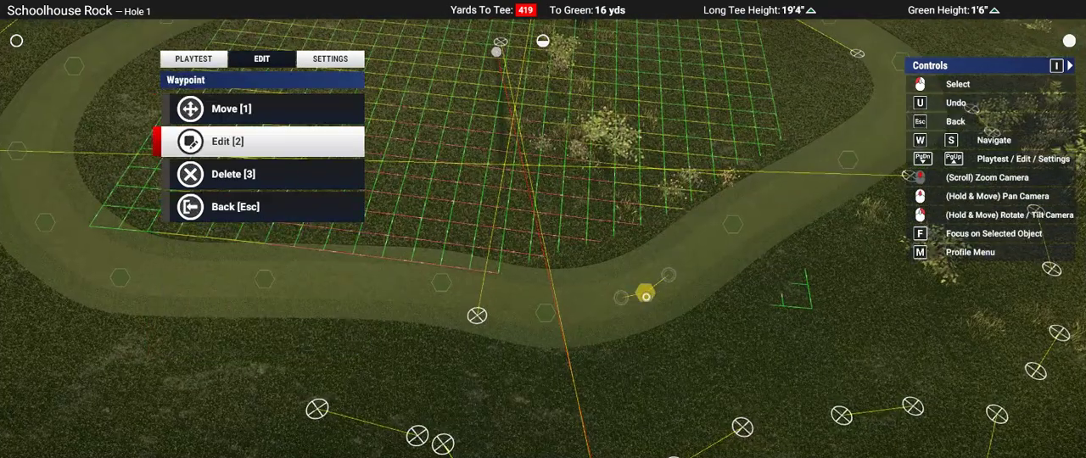
left_click(646, 297)
key("w")
key("w")
key("w")
key("s")
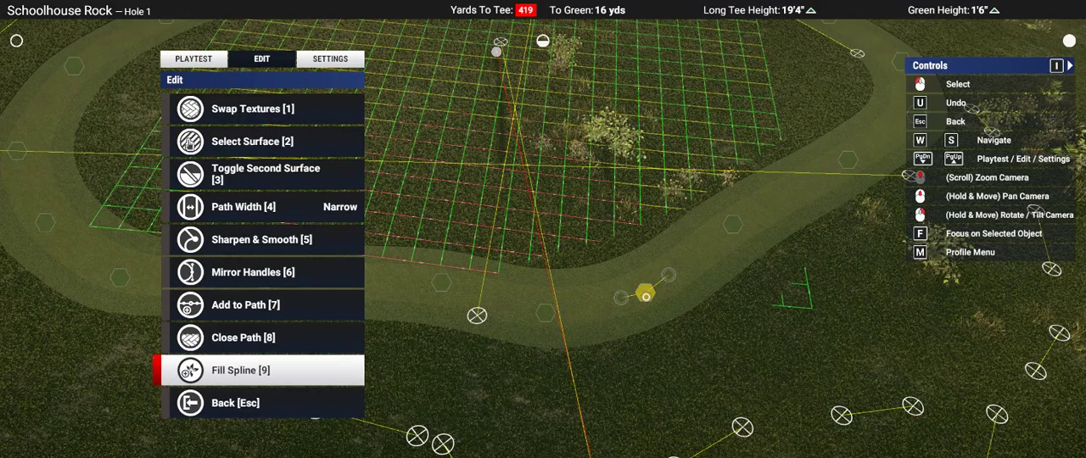
left_click(645, 296)
Step: Smooth the whole path of the redrawn green spline
key("w")
key("w")
key("w")
key("w")
left_click(645, 296)
left_click(645, 297)
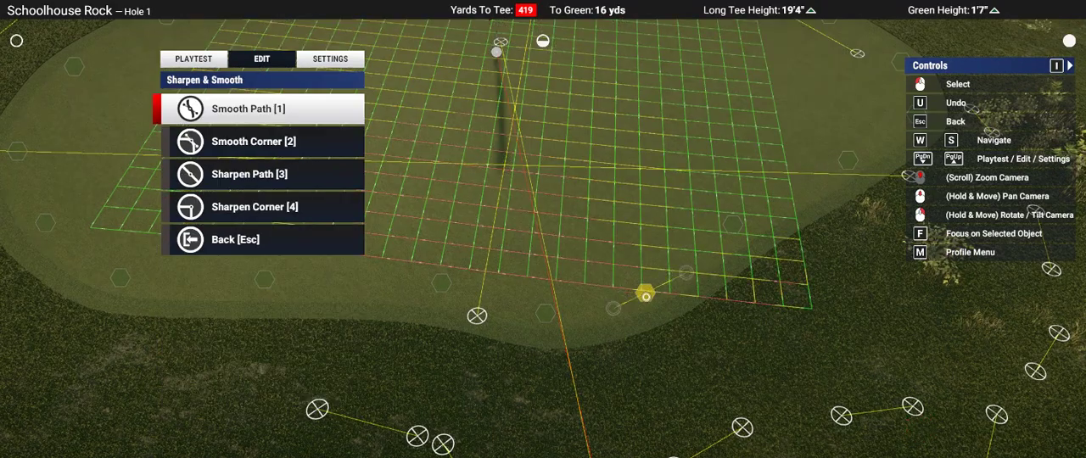
mouse_move(646, 297)
right_mouse_down()
mouse_move(647, 280)
mouse_move(549, 235)
mouse_move(553, 317)
right_mouse_up()
key("Escape")
key("Escape")
key("Escape")
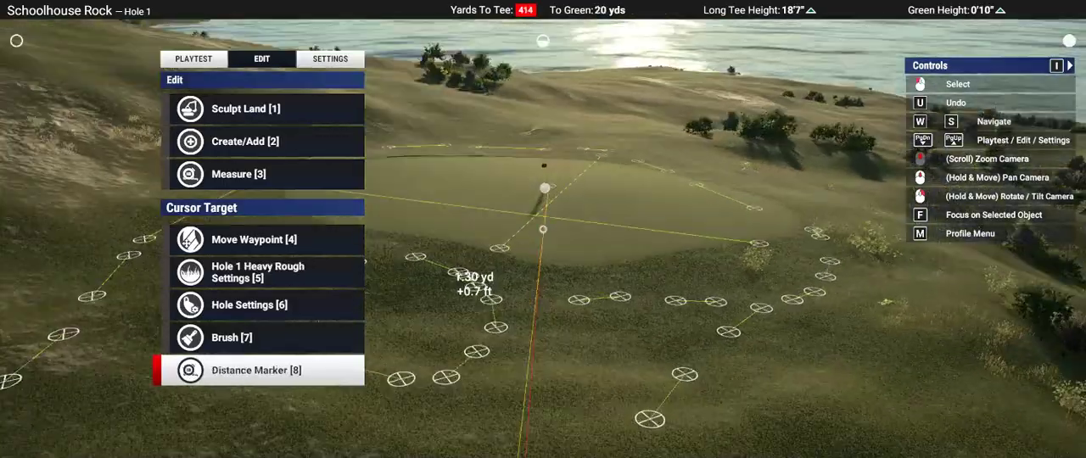
Step: Add Rough as the secondary surface around the green's spline from a waypoint on its back edge
middle_click_drag(553, 319, 552, 320)
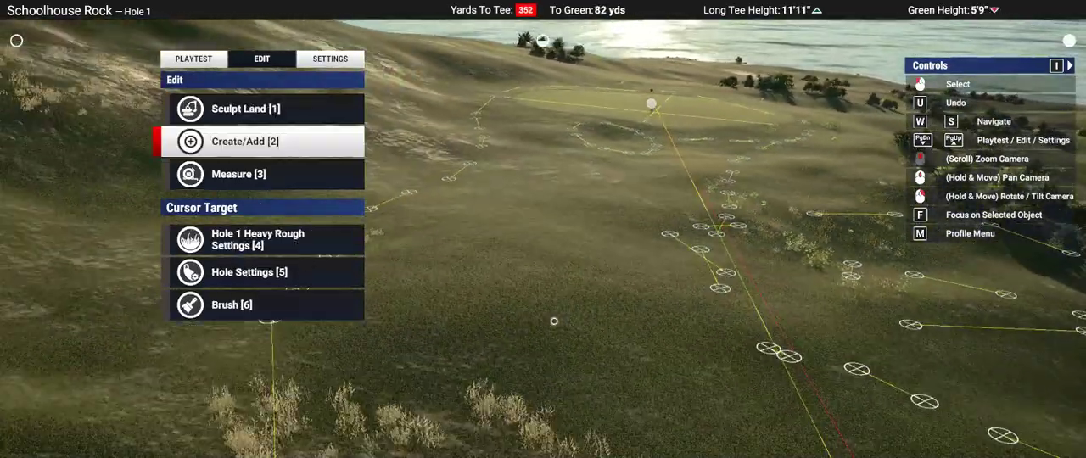
right_click_drag(552, 320, 597, 212)
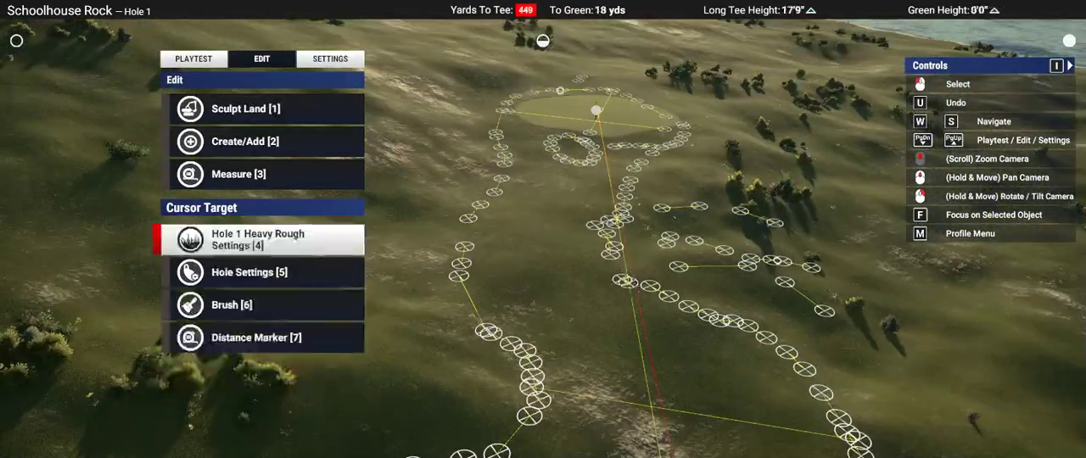
scroll(560, 90, "up", 5)
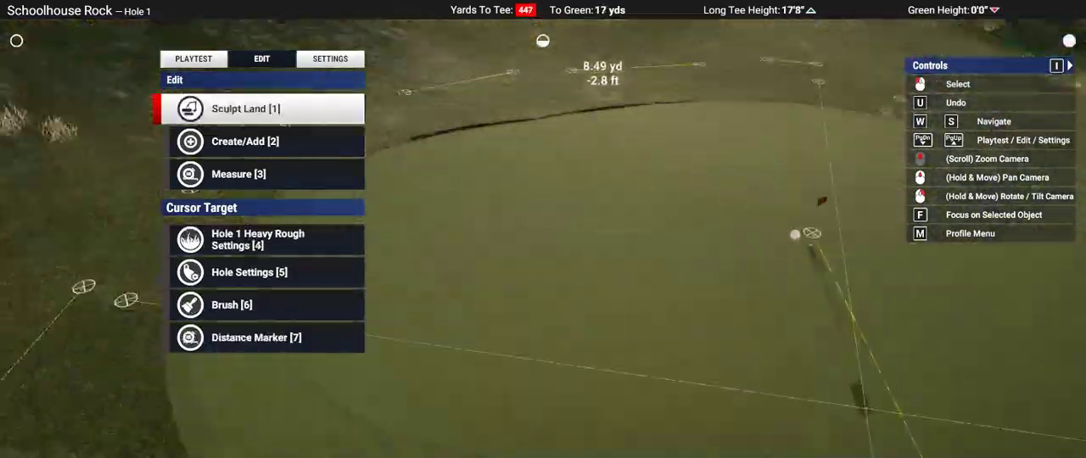
middle_click_drag(560, 90, 559, 128)
right_click_drag(559, 128, 543, 204)
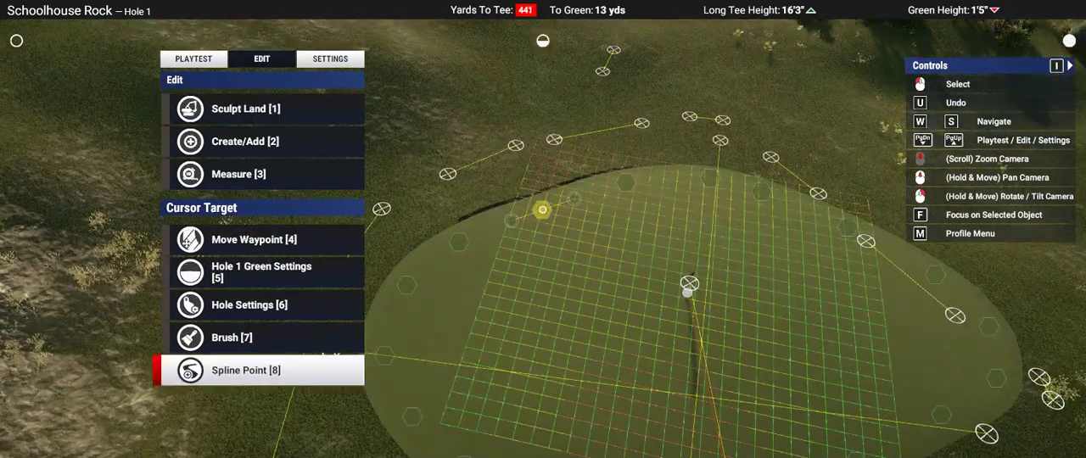
left_click(542, 210)
key("s")
left_click(542, 210)
key("w")
key("w")
key("w")
key("w")
key("w")
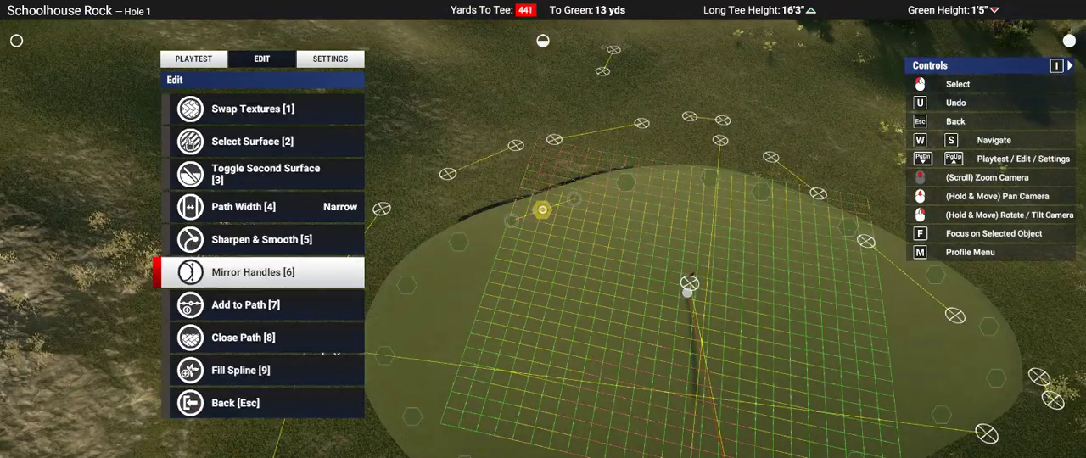
key("w")
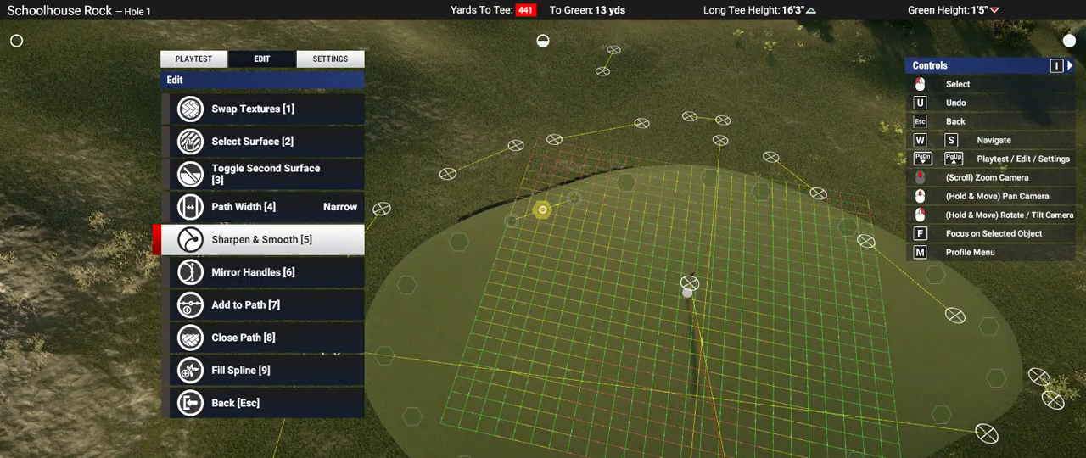
left_click(542, 210)
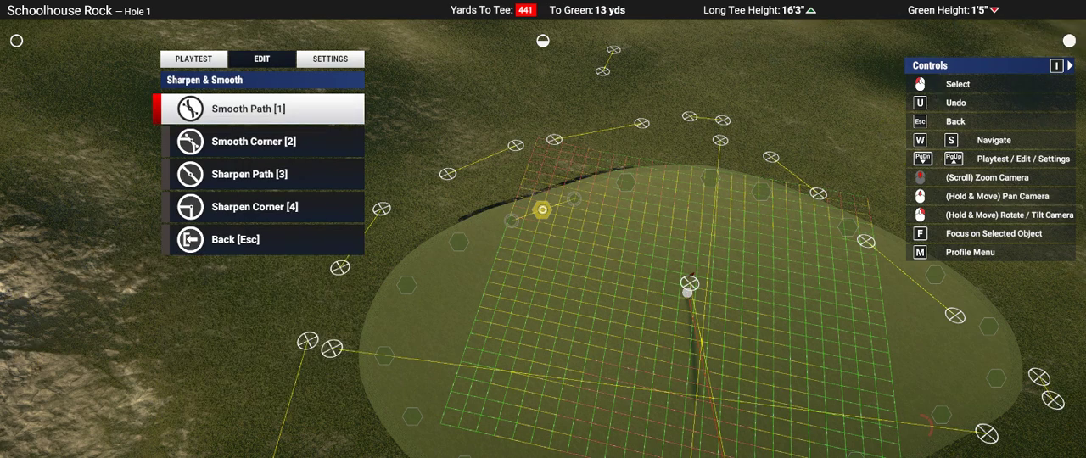
key("Escape")
key("w")
left_click(542, 210)
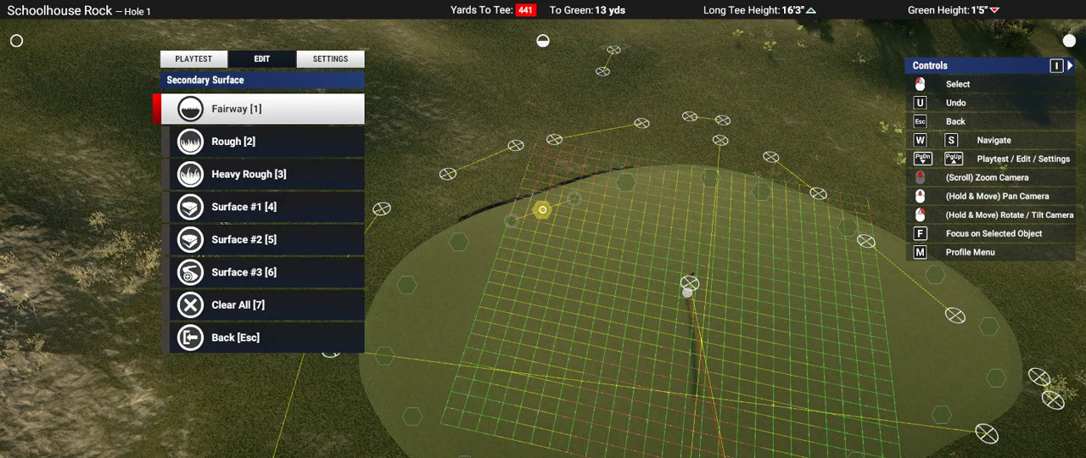
key("s")
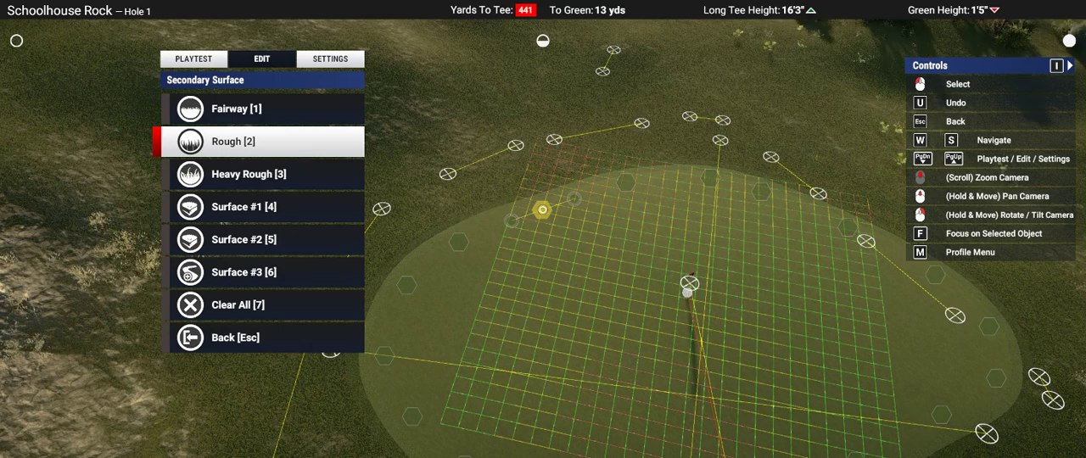
left_click(542, 210)
Step: Increase the width of the green spline's secondary surface
left_click(542, 209)
key("d")
key("d")
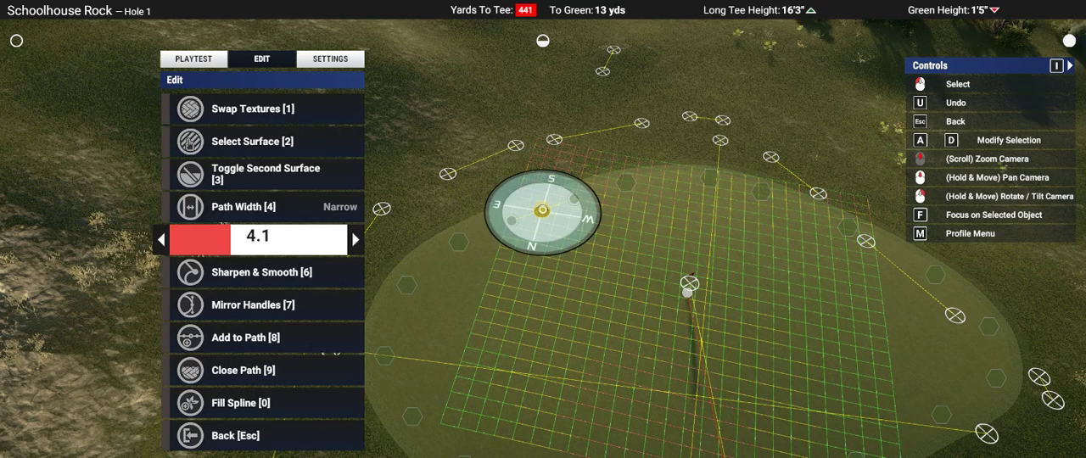
key("d")
key("Escape")
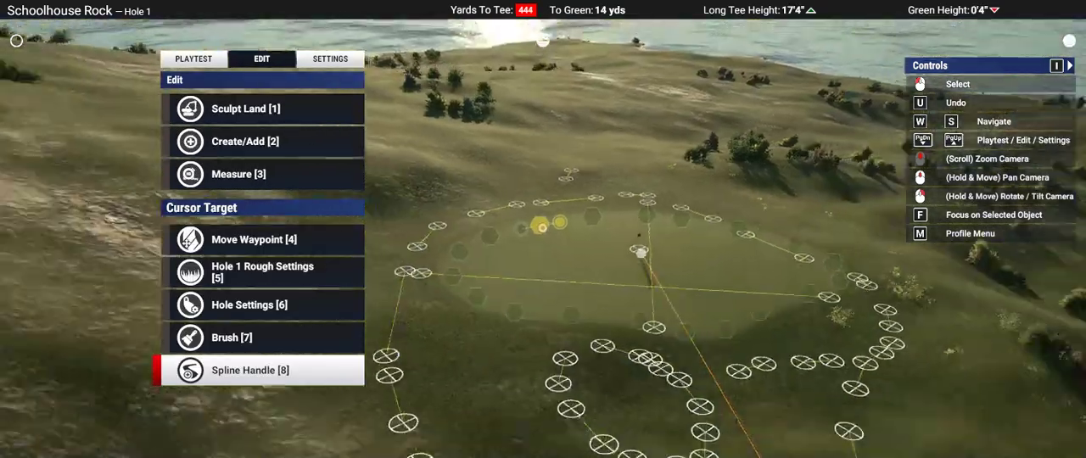
Step: Start a Fairway surface spline and place its first waypoints along the left edge of the Hole 1 green
scroll(543, 228, "down", 4)
mouse_move(542, 228)
right_mouse_down()
mouse_move(542, 161)
mouse_move(543, 327)
right_mouse_up()
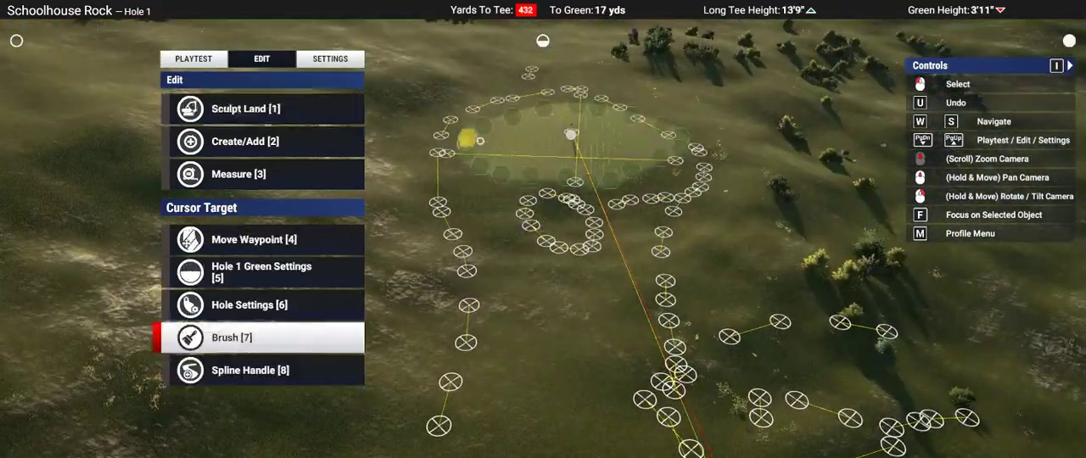
scroll(480, 140, "up", 5)
left_click(216, 146)
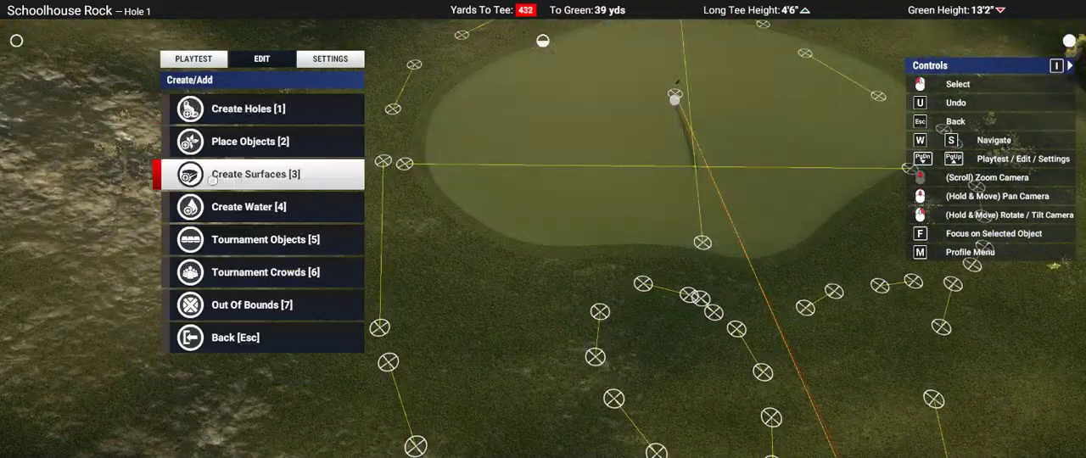
right_click_drag(543, 230, 543, 178)
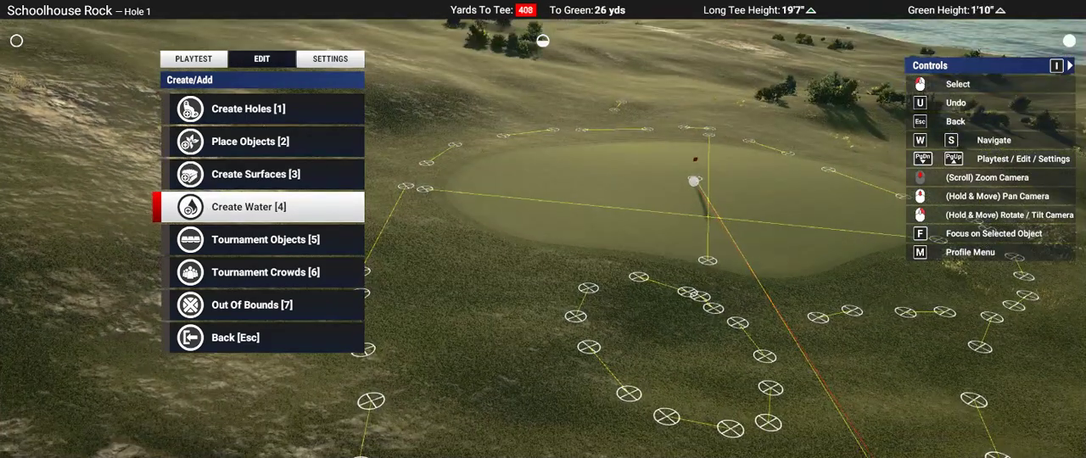
right_click_drag(543, 230, 586, 293)
left_click(234, 172)
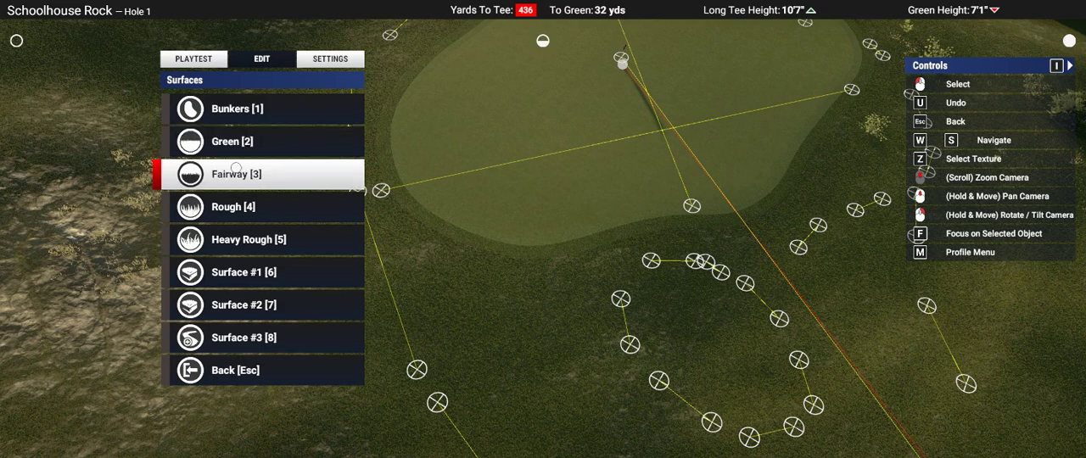
left_click(237, 172)
left_click(241, 149)
right_click_drag(240, 147, 544, 230)
scroll(544, 231, "up", 5)
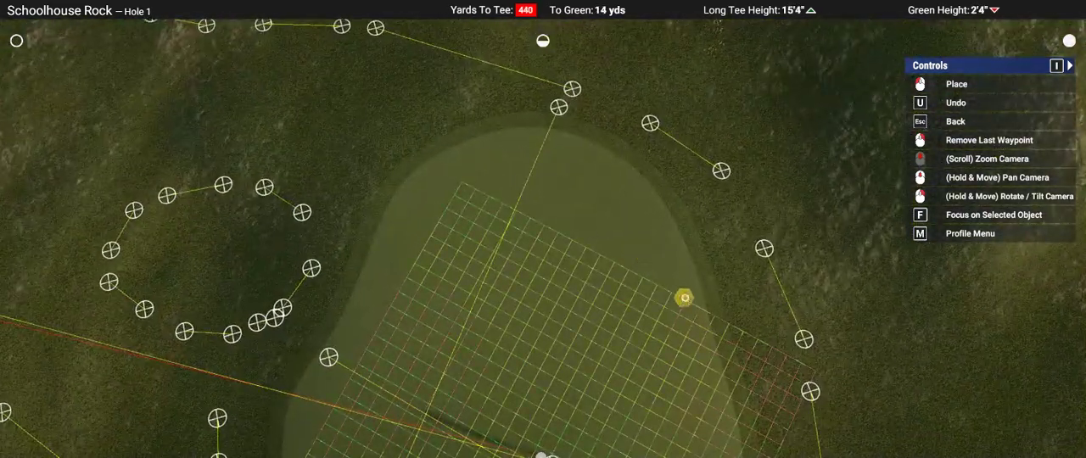
left_click(671, 248)
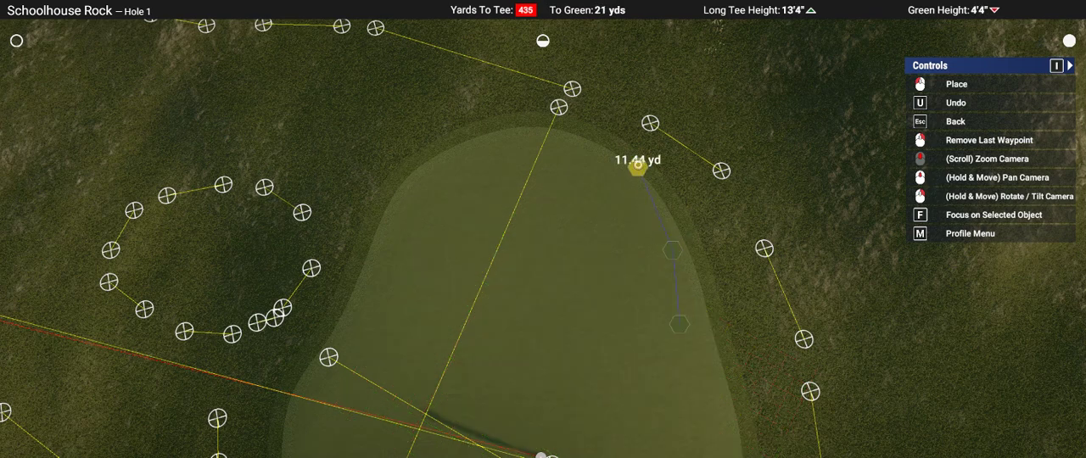
scroll(641, 169, "down", 5)
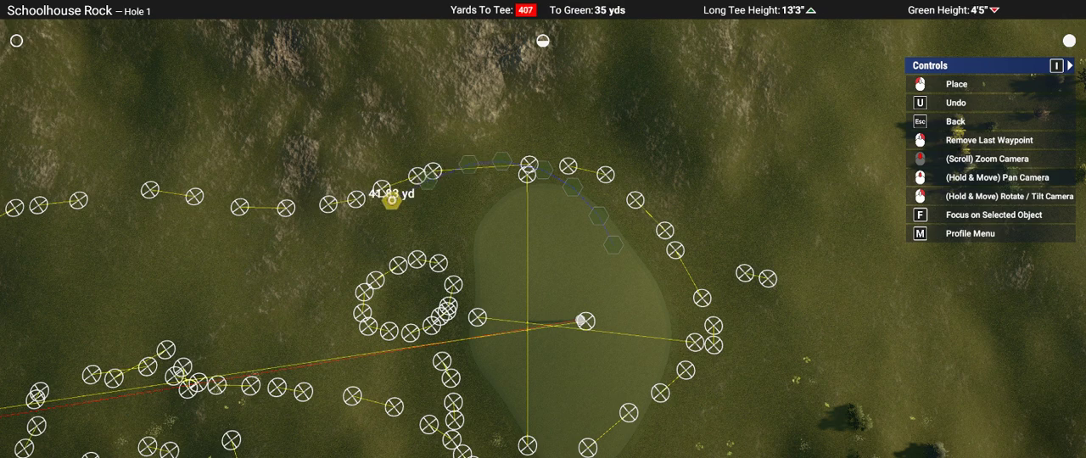
Step: Continue the fairway spline along the left guide line from beside the green to just past its inward bend
middle_click_drag(340, 215, 663, 212)
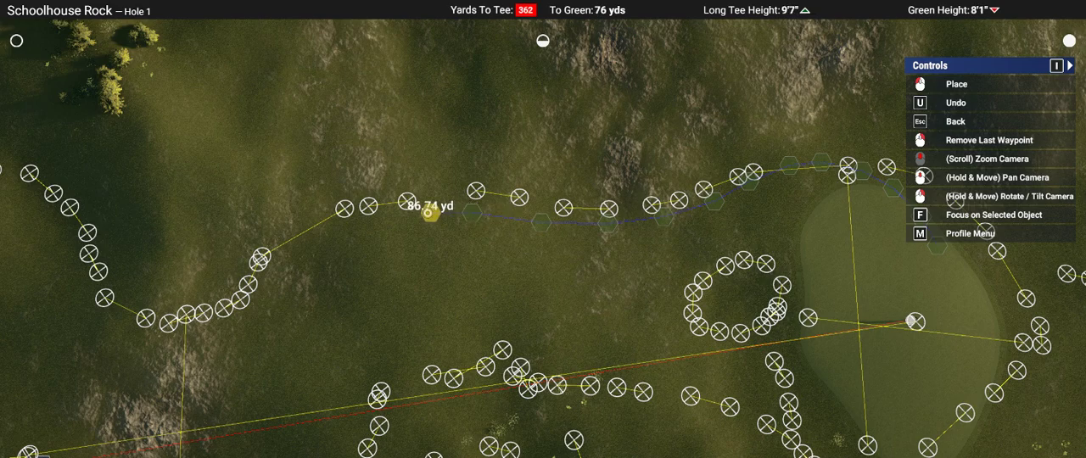
left_click(357, 218)
left_click(327, 229)
middle_click_drag(283, 246, 471, 201)
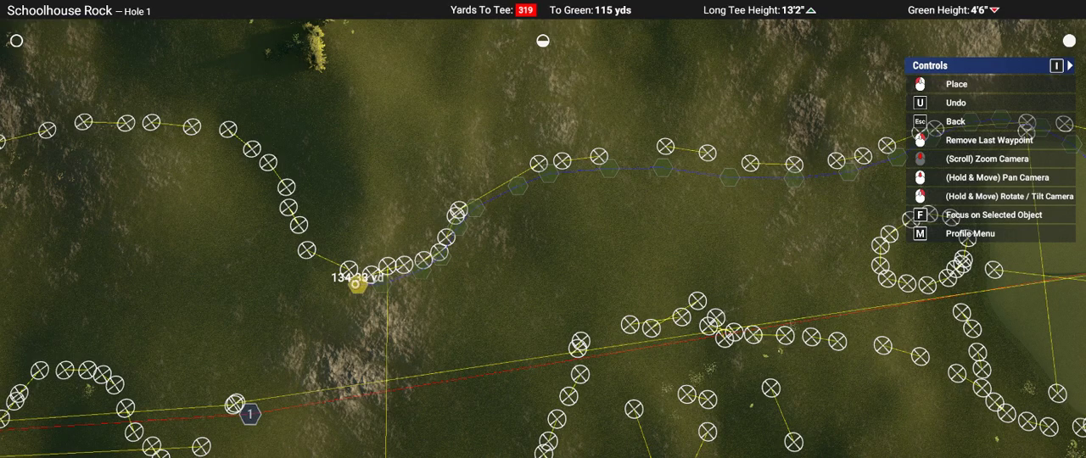
left_click(291, 243)
right_click_drag(291, 244, 509, 229)
middle_click_drag(509, 229, 668, 241)
left_click(639, 239)
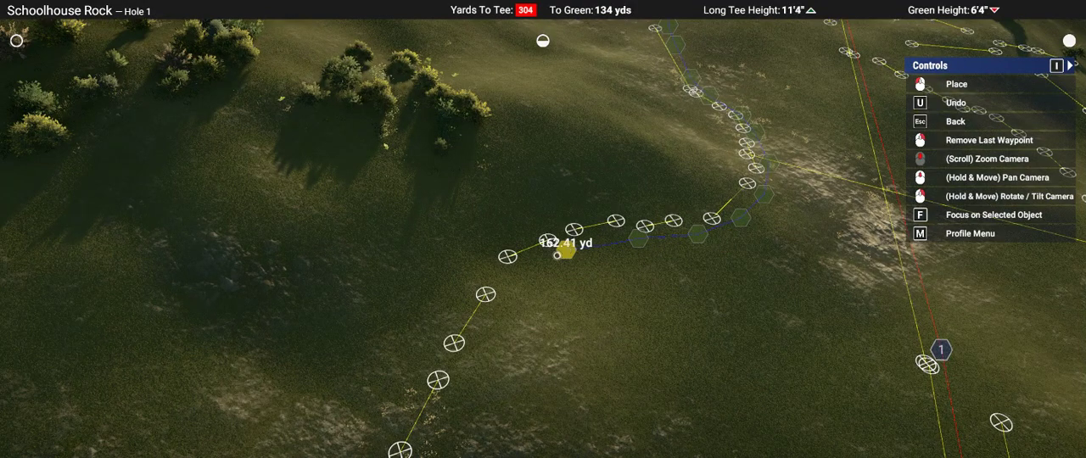
Step: Extend the fairway spline around the left guide line's outward curve and down its rocky stretch, to a length of about 213 yd
left_click(561, 253)
left_click(519, 277)
middle_click_drag(519, 278, 548, 222)
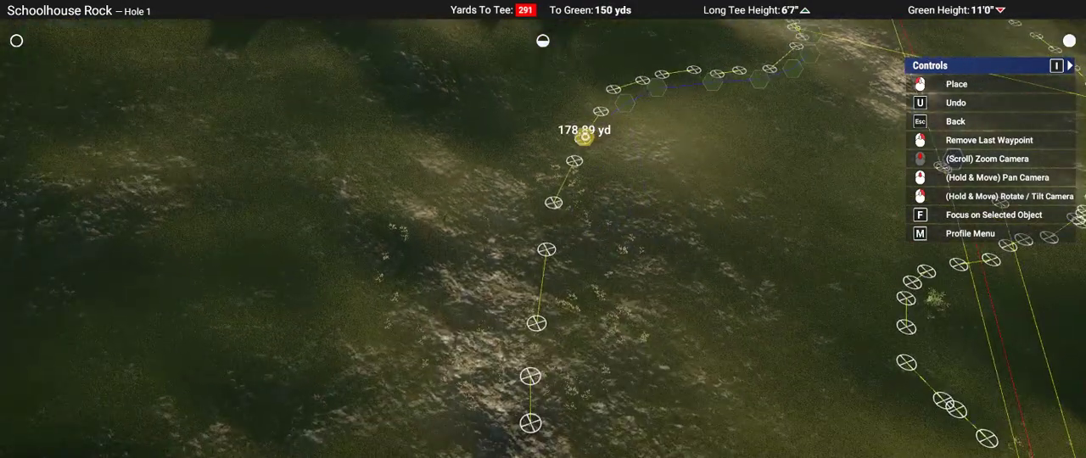
left_click(565, 191)
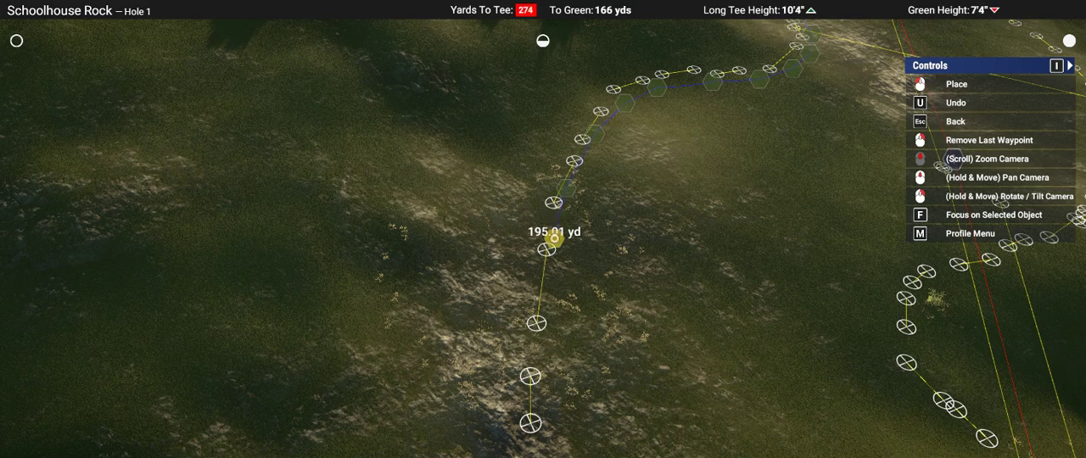
left_click(555, 245)
middle_click_drag(555, 245, 555, 202)
left_click(544, 113)
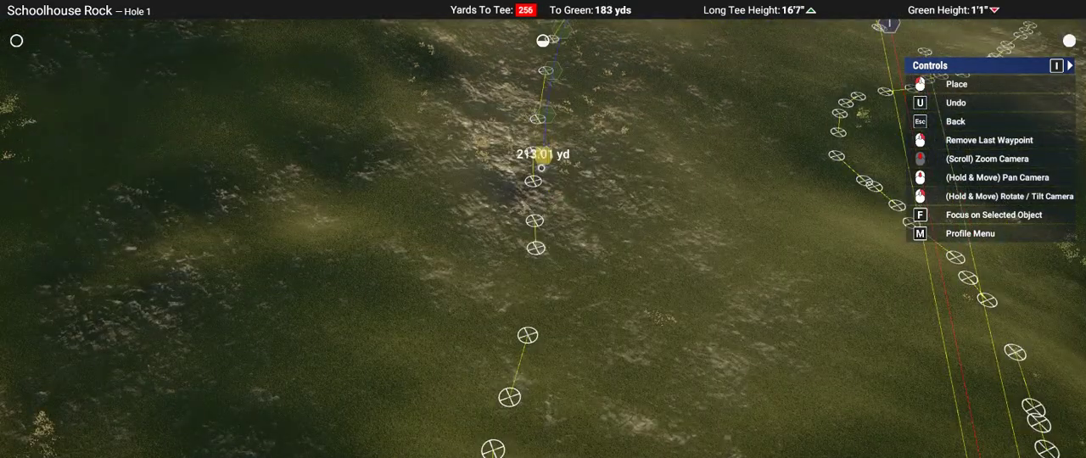
Step: Trace the rest of the left guide line and the curved near end of the fairway, reaching a spline length of about 296 yd
left_click(540, 182)
left_click(546, 232)
middle_click_drag(547, 235, 547, 228)
right_click_drag(546, 228, 540, 226)
left_click(500, 154)
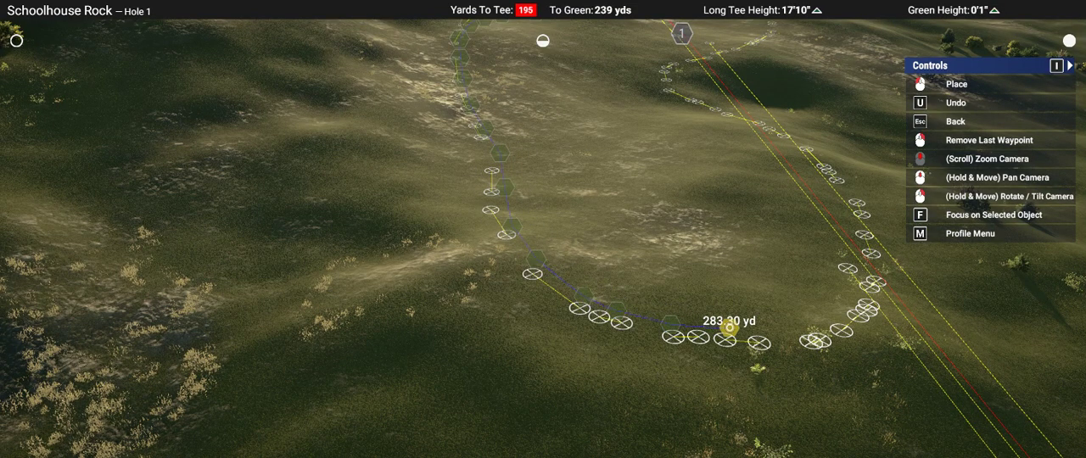
left_click(730, 327)
right_click_drag(730, 327, 545, 231)
scroll(545, 232, "down", 4)
scroll(640, 286, "up", 3)
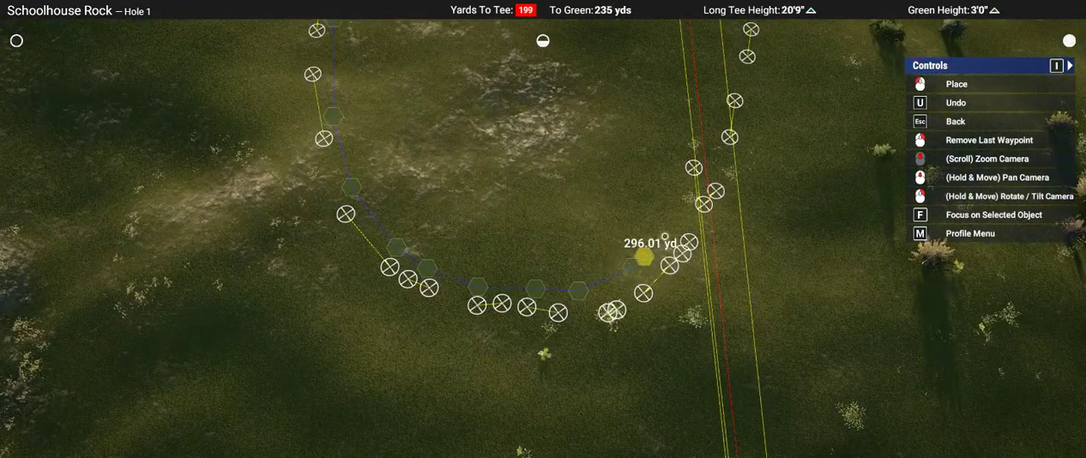
Step: Trace the fairway spline up the right guide line to its inward notch, reaching a length of about 375 yd
middle_click_drag(729, 210, 502, 277)
right_click_drag(539, 244, 544, 230)
scroll(543, 230, "down", 3)
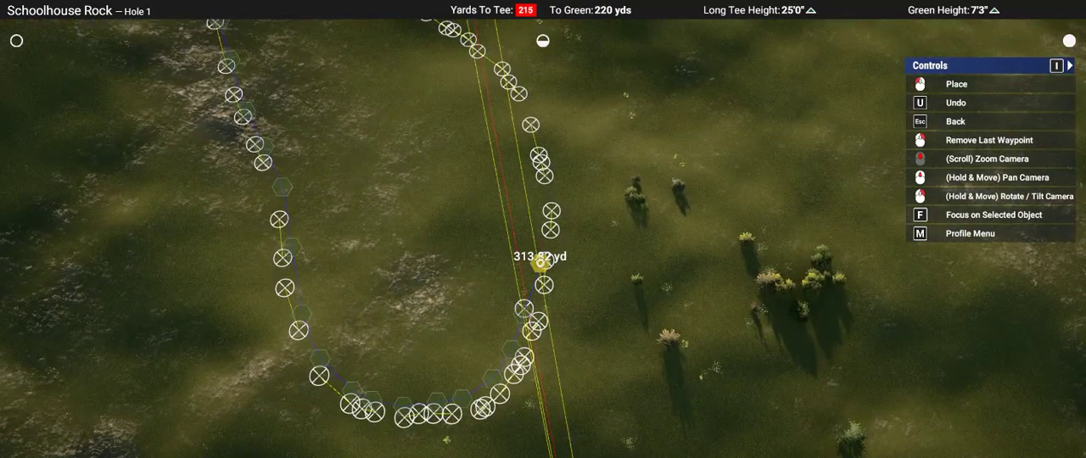
middle_click_drag(545, 215, 555, 229)
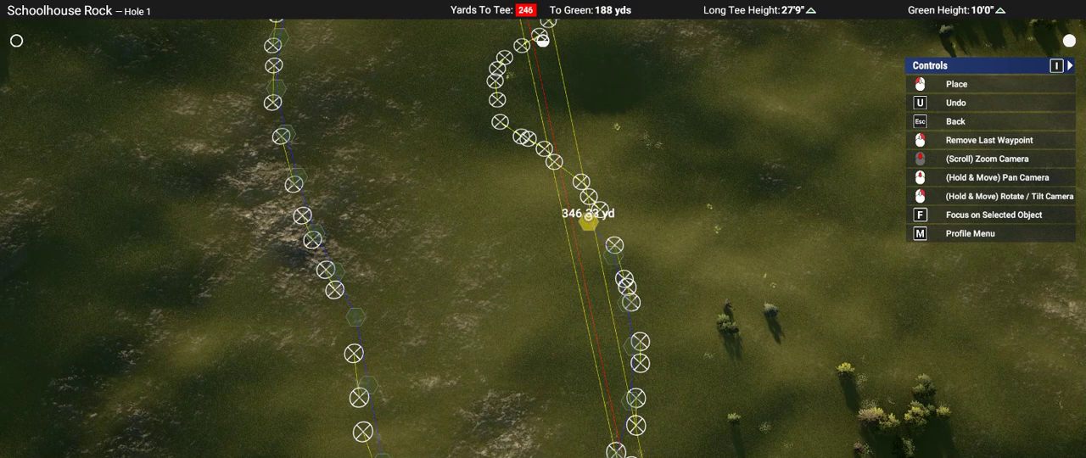
middle_click_drag(556, 179, 700, 244)
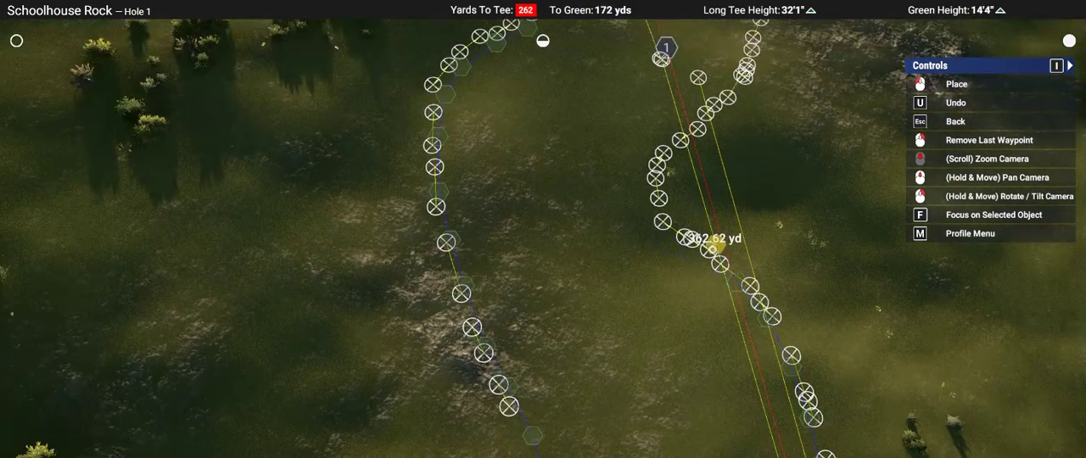
left_click(662, 233)
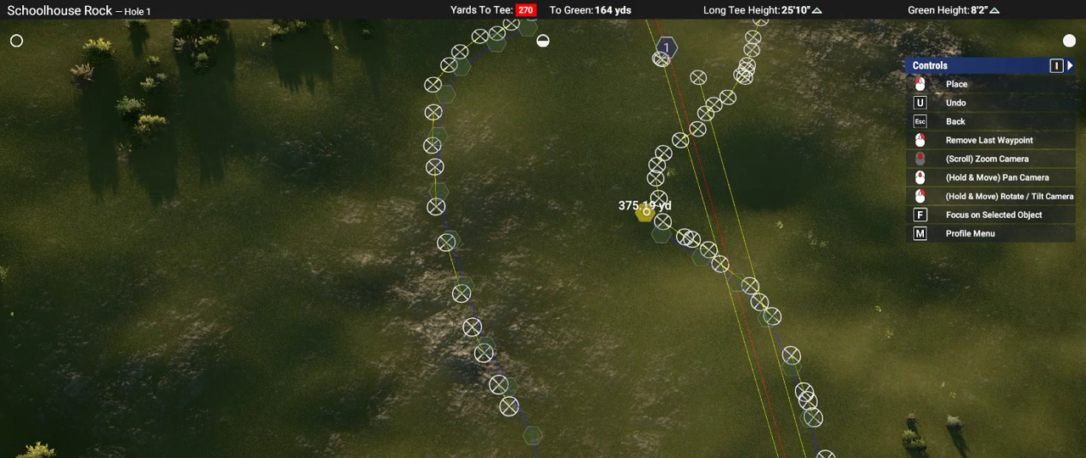
Step: Trace the fairway spline around the notch and the wide right bulge of the guide line, to a length of about 489 yd
left_click(645, 211)
left_click(642, 172)
middle_click_drag(642, 172, 648, 193)
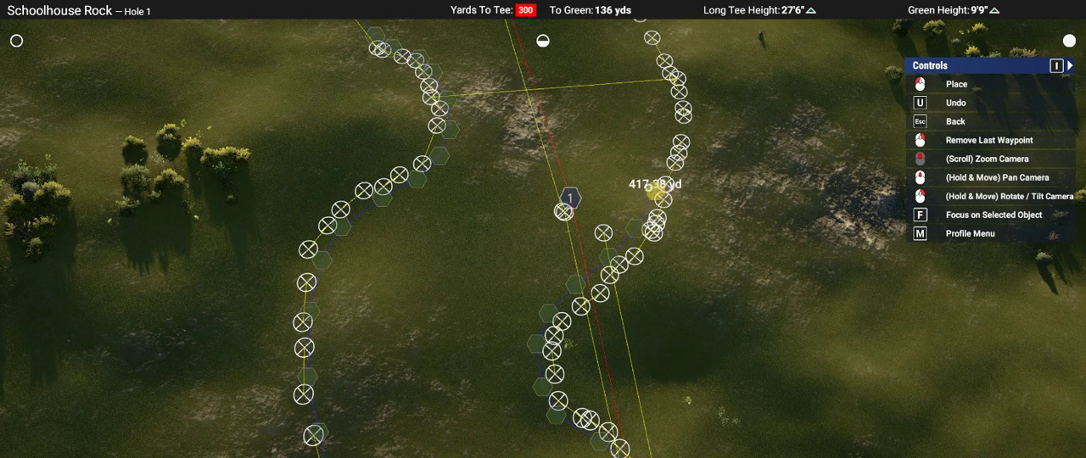
left_click(651, 188)
middle_click_drag(652, 188, 674, 288)
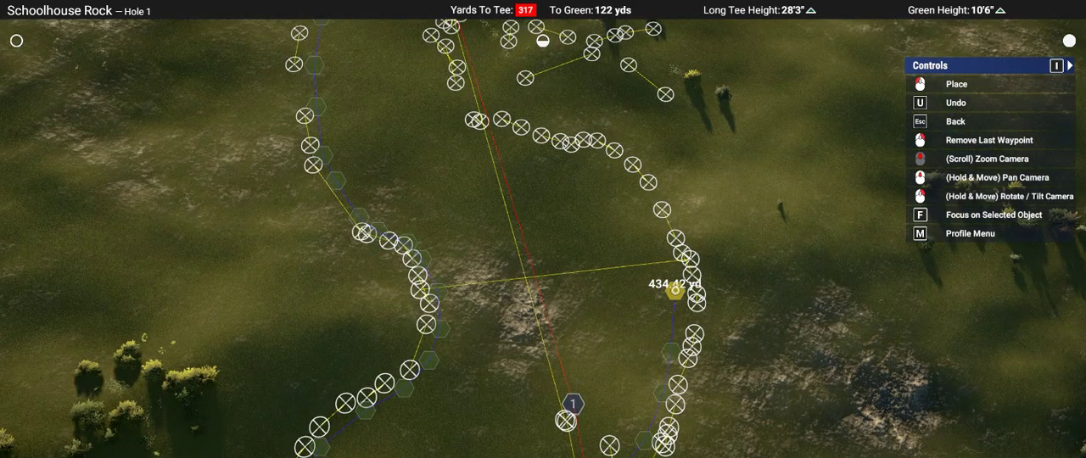
left_click(675, 290)
left_click(657, 239)
left_click(642, 201)
middle_click_drag(642, 201, 701, 220)
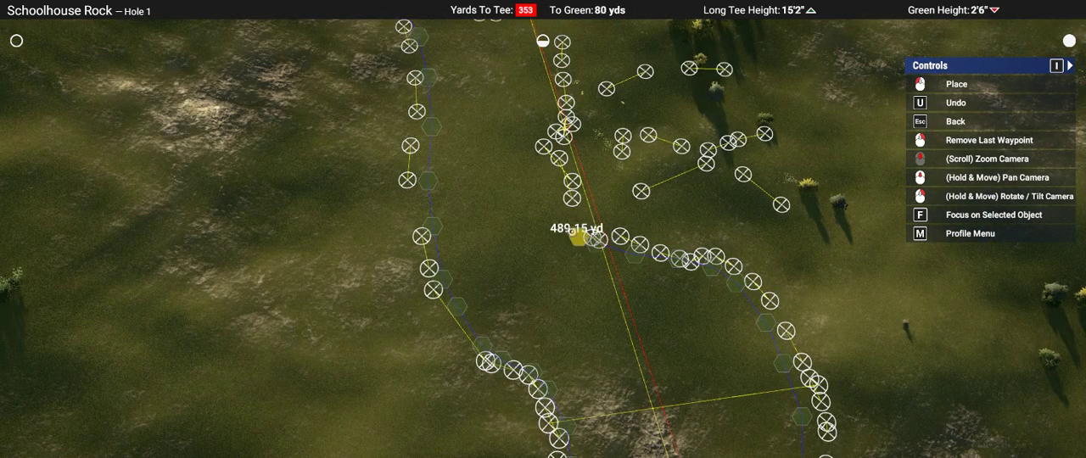
Step: Finish the fairway spline along the narrow right approach and around the back of the green, about 613 yd long overall
left_click(548, 181)
middle_click_drag(548, 180, 561, 319)
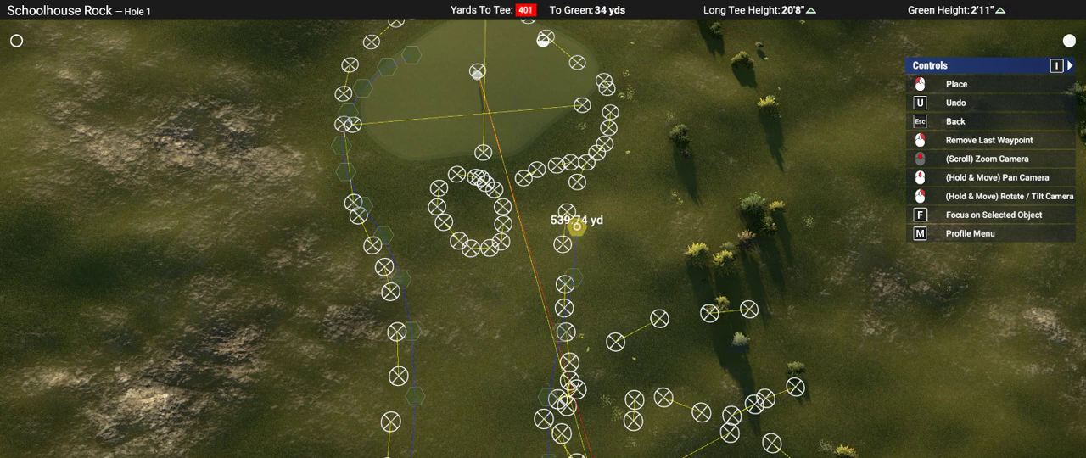
left_click(577, 227)
middle_click_drag(576, 227, 581, 242)
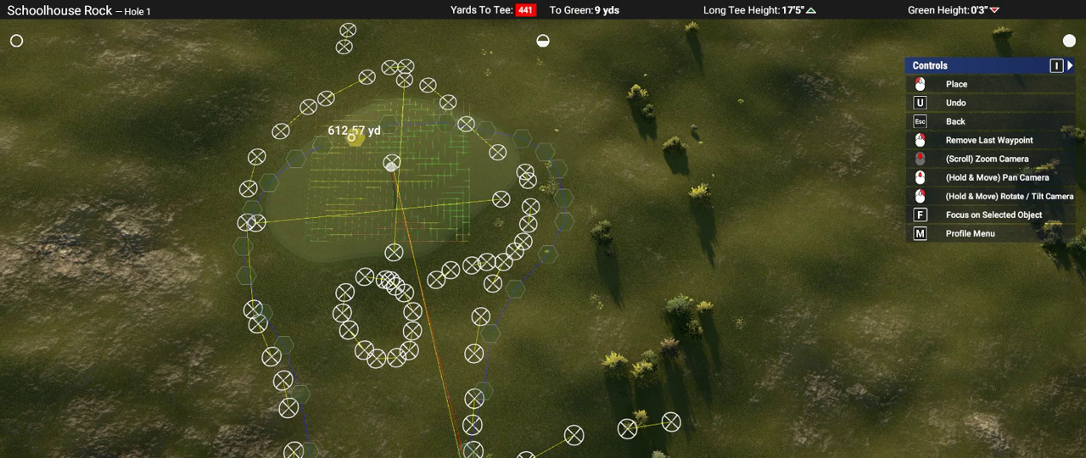
key("Escape")
Step: Close the fairway spline's path and fill it with the fairway surface
scroll(543, 263, "up", 5)
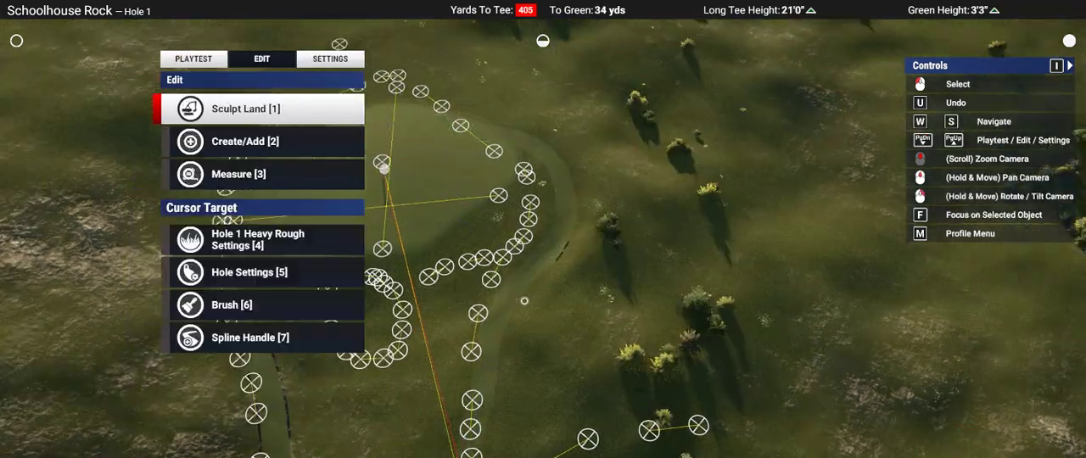
right_click_drag(543, 263, 551, 217)
key("w")
scroll(551, 217, "up", 1)
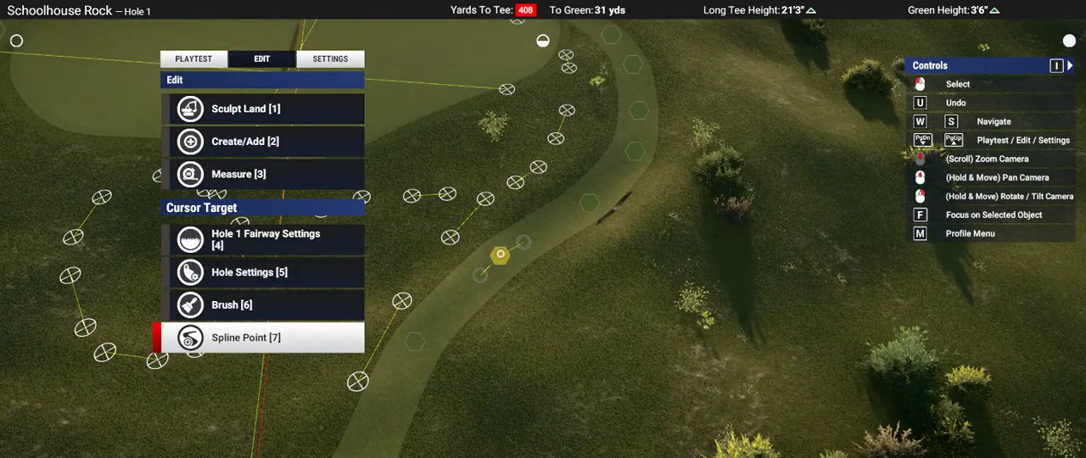
left_click(500, 254)
key("s")
left_click(501, 255)
key("w")
key("w")
key("w")
key("w")
key("s")
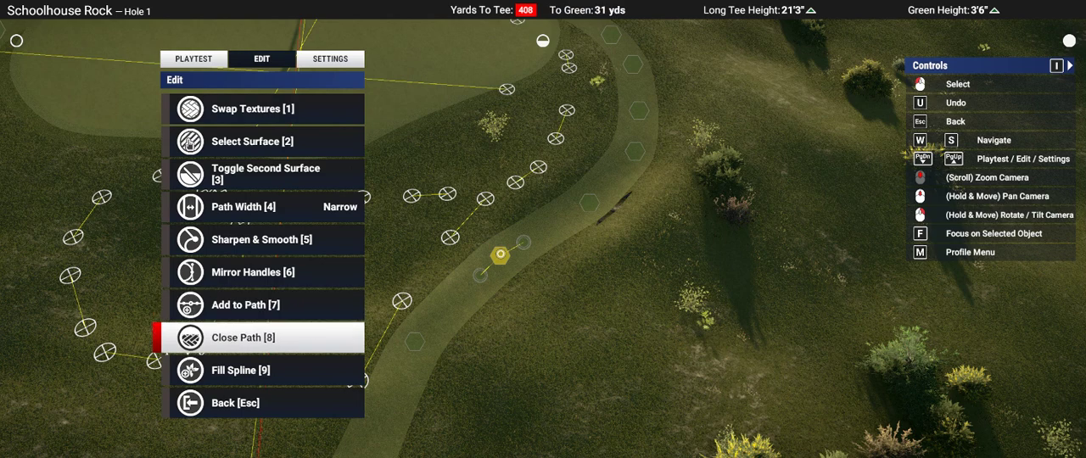
key("s")
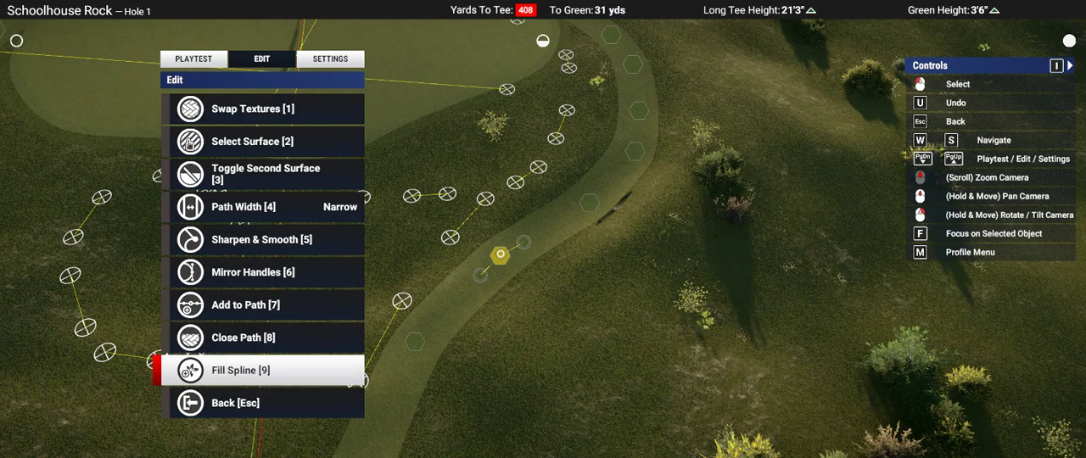
Step: Smooth the path of the fairway spline
key("5")
key("1")
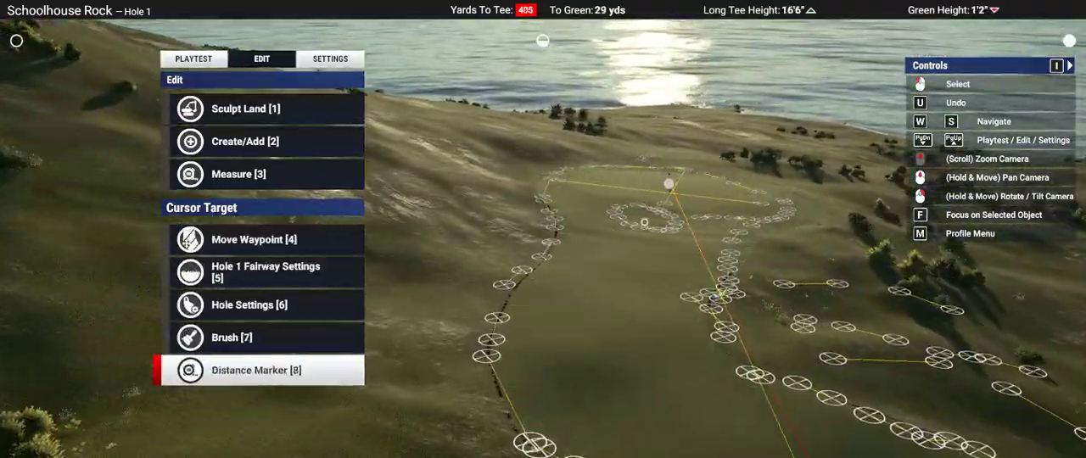
Step: Playtest Hole 1 and return to editing the course
middle_click_drag(644, 222, 645, 222)
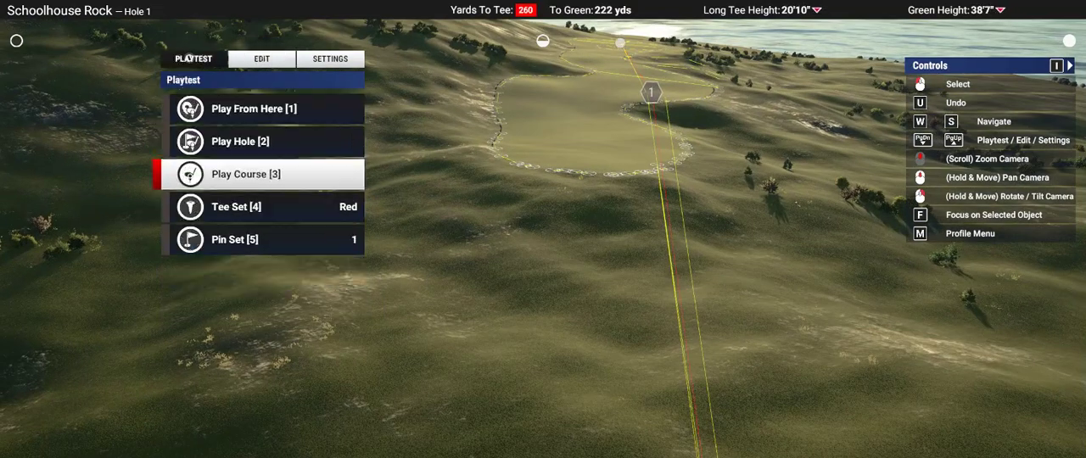
key("2")
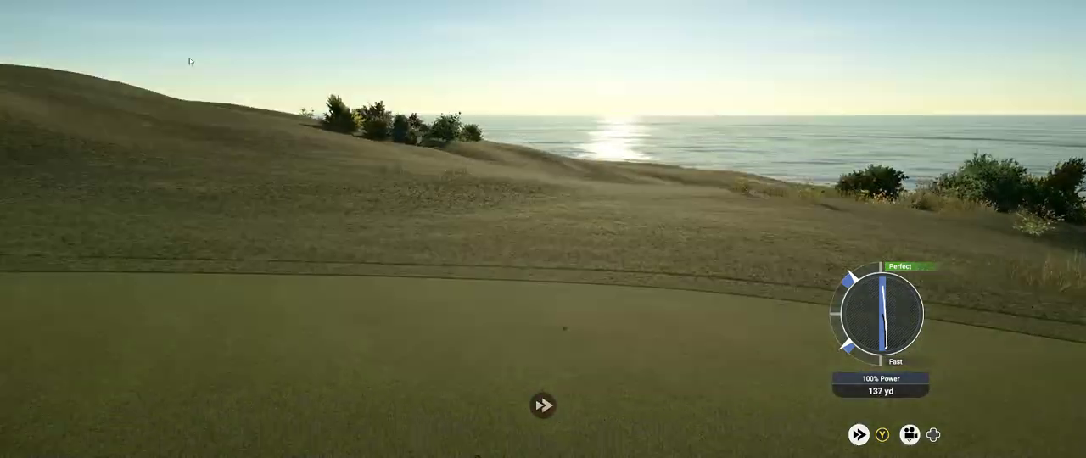
key("Escape")
key("Down")
key("Down")
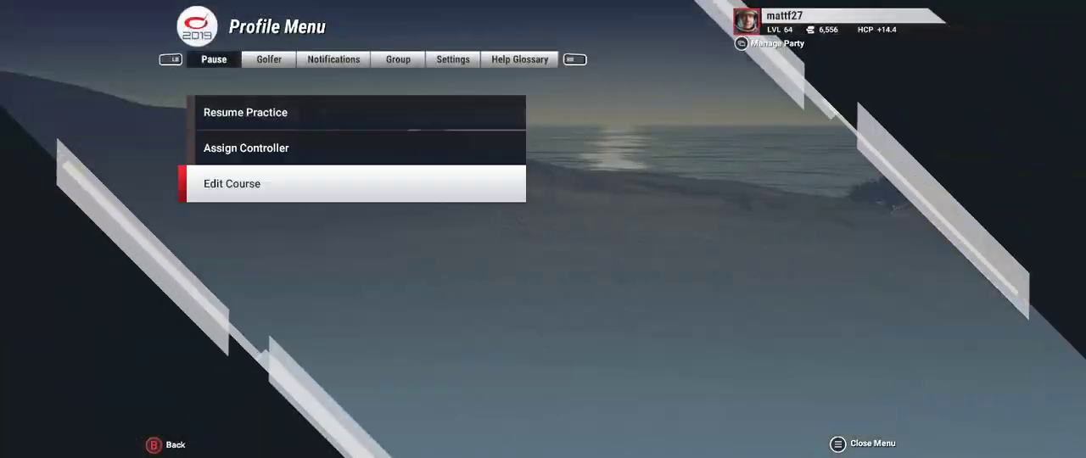
key("Return")
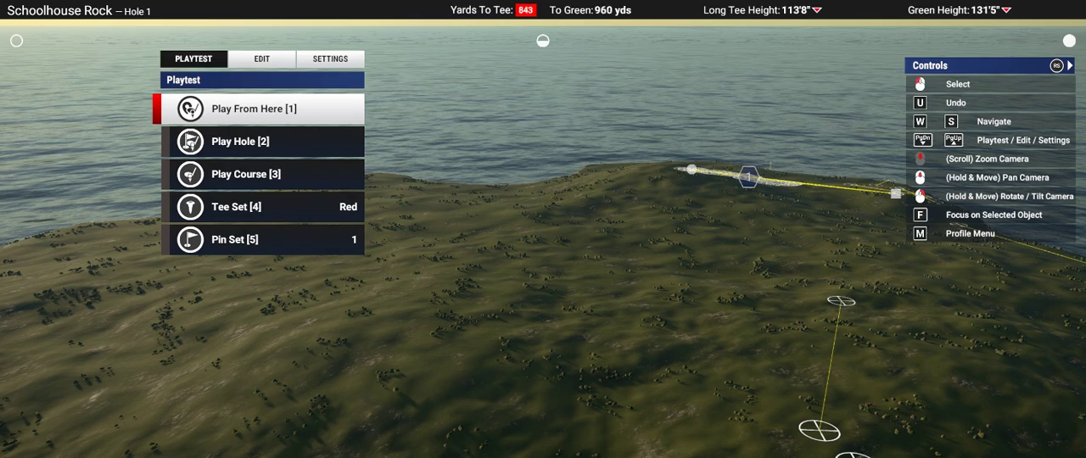
Step: Examine the layout of Hole 1 from the air, following the fairway up to the green
scroll(742, 290, "up", 3)
right_click_drag(743, 291, 720, 225)
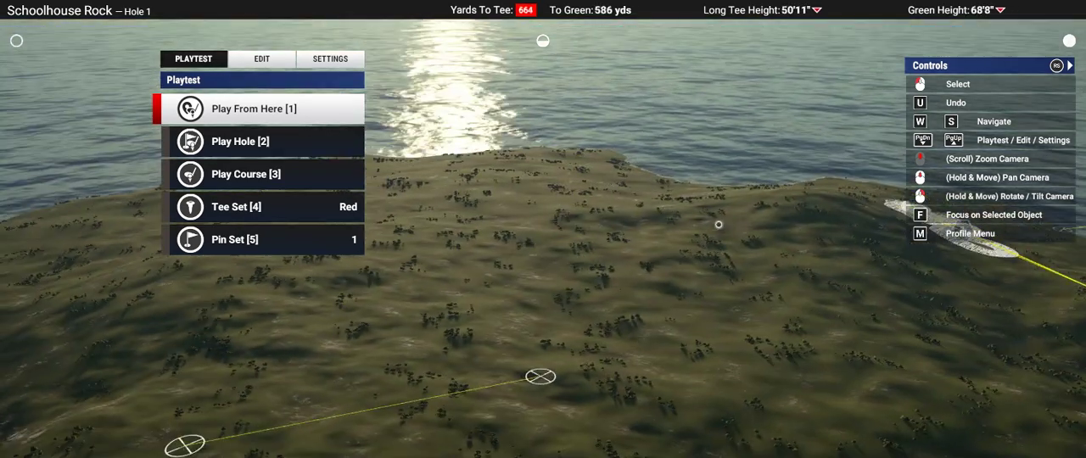
scroll(962, 233, "up", 4)
right_click_drag(962, 232, 575, 240)
scroll(575, 240, "up", 1)
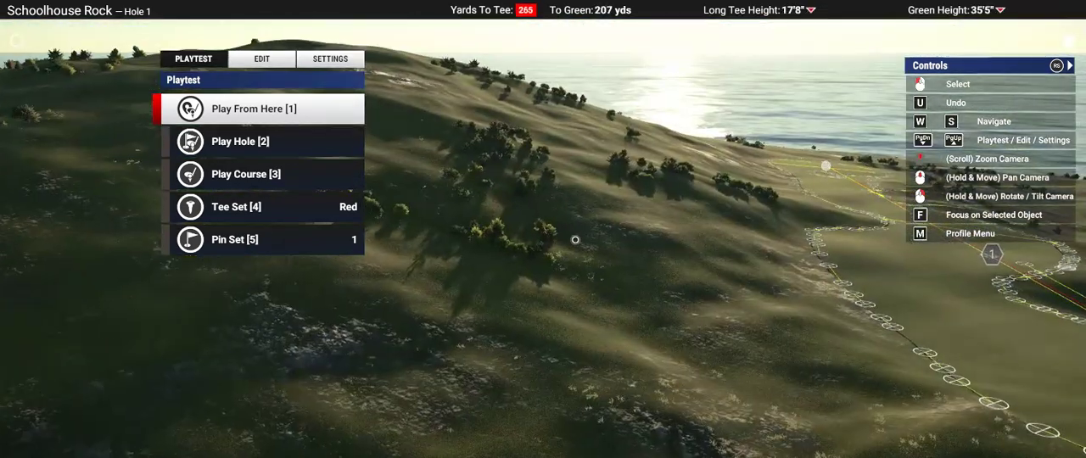
middle_click_drag(575, 240, 578, 241)
key("s")
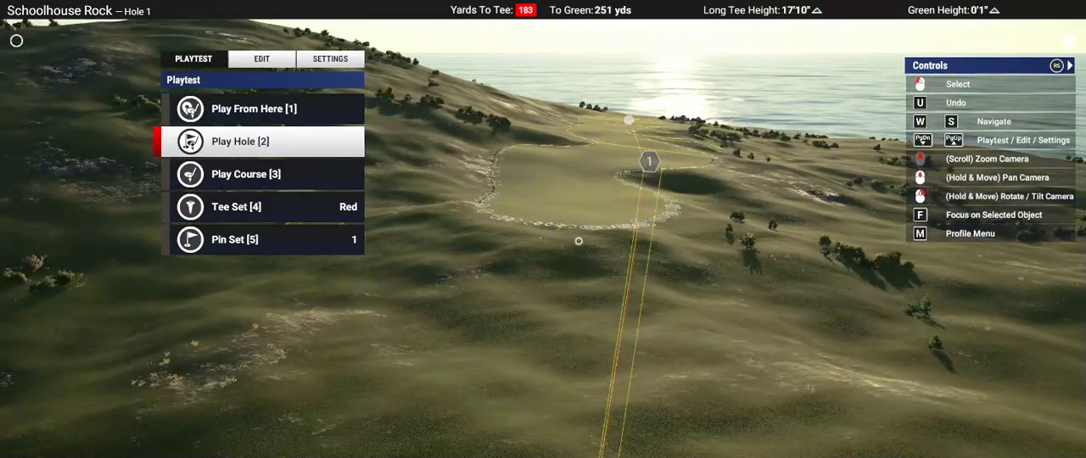
right_click_drag(840, 334, 543, 230)
middle_click_drag(543, 230, 543, 231)
key("w")
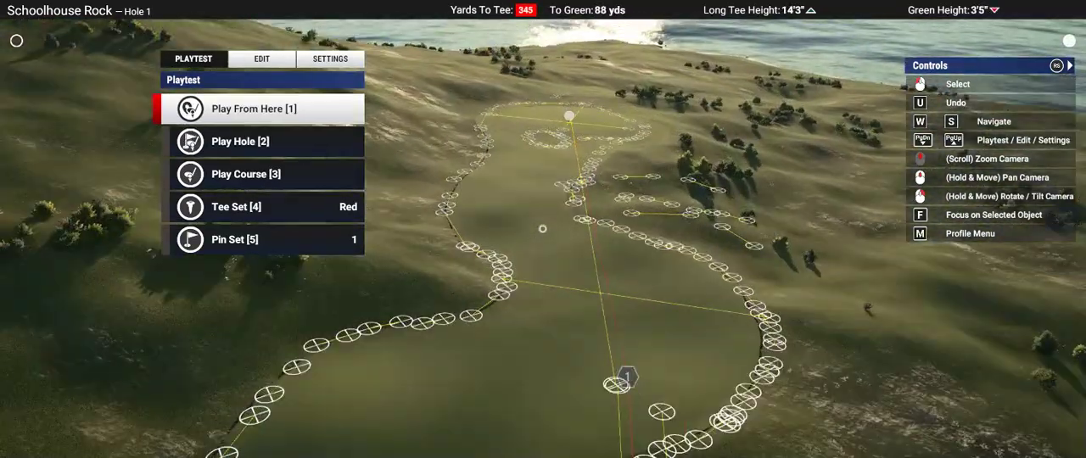
Step: Start Landscape Raise with the faint, soft-edged diagonal oval brush from the fourth set of brush shapes
right_click_drag(543, 231, 546, 234)
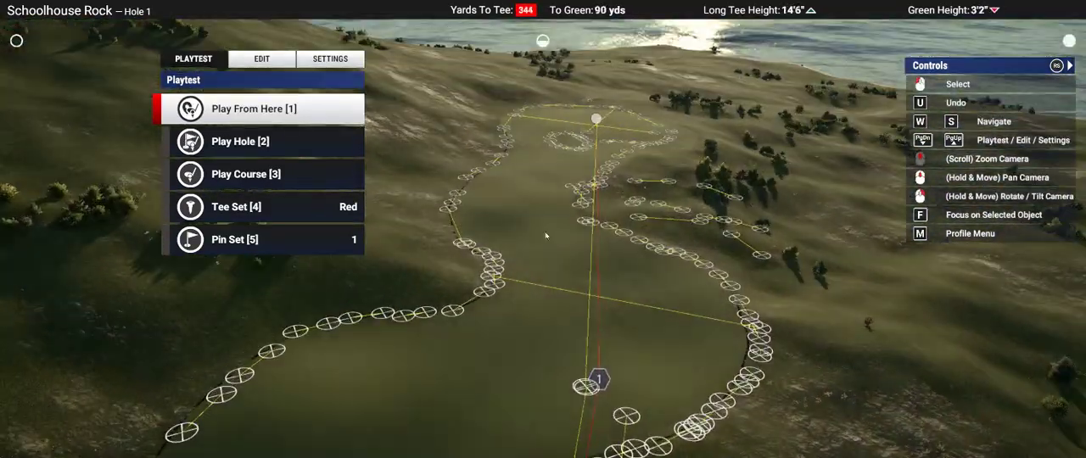
left_click(279, 66)
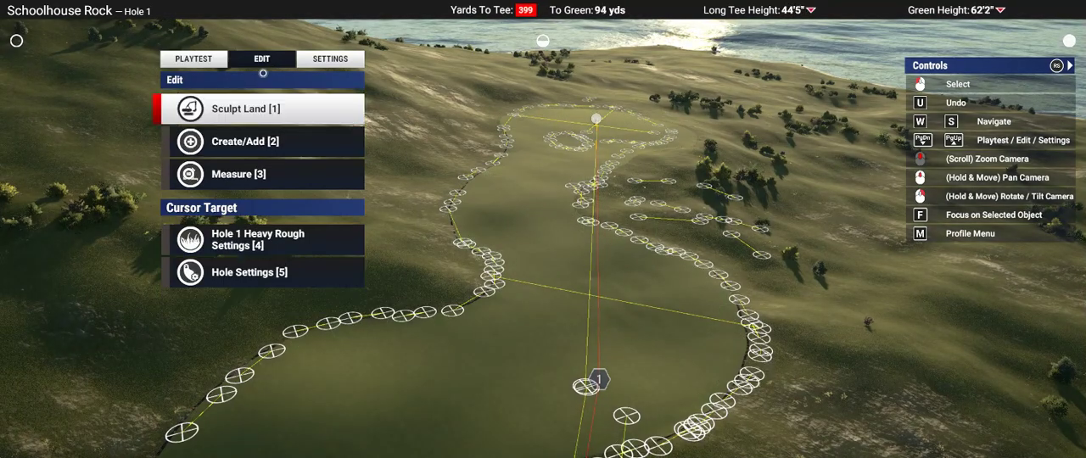
left_click(250, 111)
left_click(296, 138)
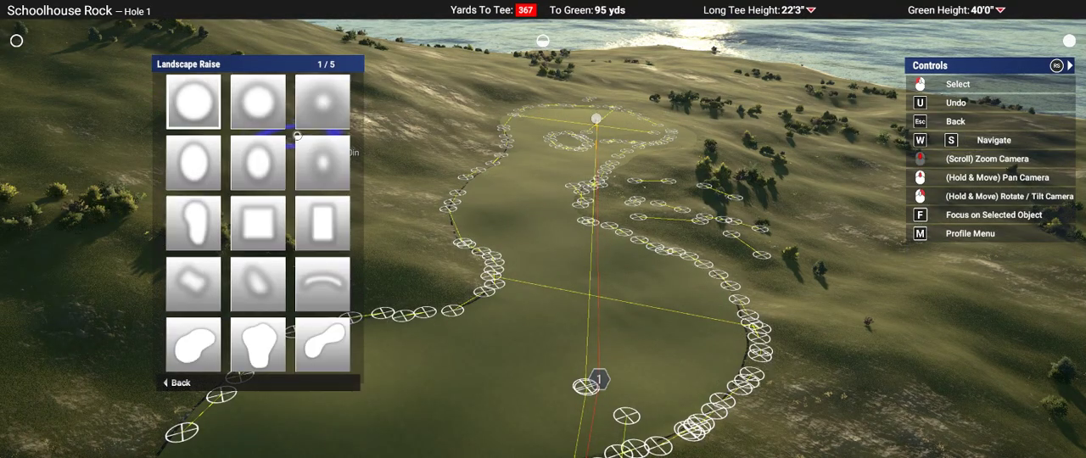
key("w")
key("w")
left_click(297, 135)
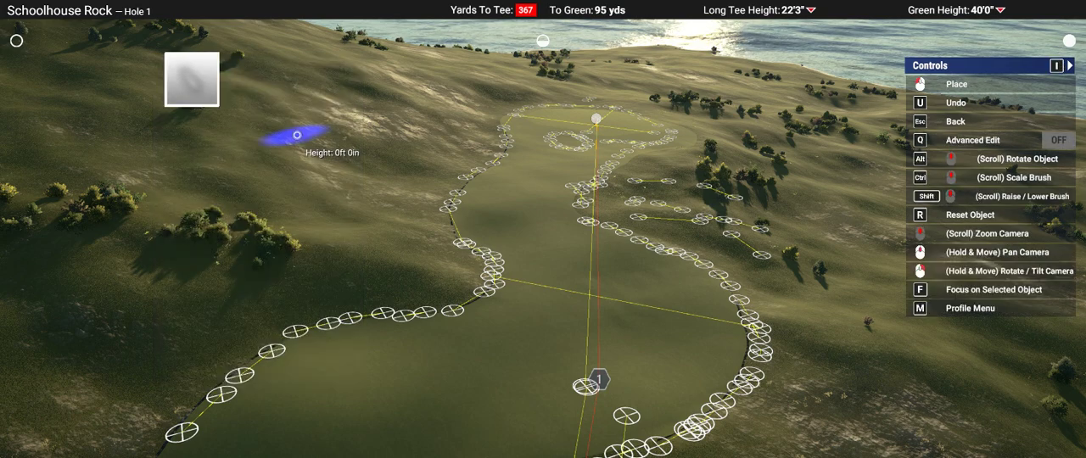
Step: Scale the soft brush to span the outer bend of Hole 1's fairway and set its height to 6 ft 0 in
middle_click_drag(297, 135, 295, 133)
scroll(665, 201, "up", 10, "ctrl")
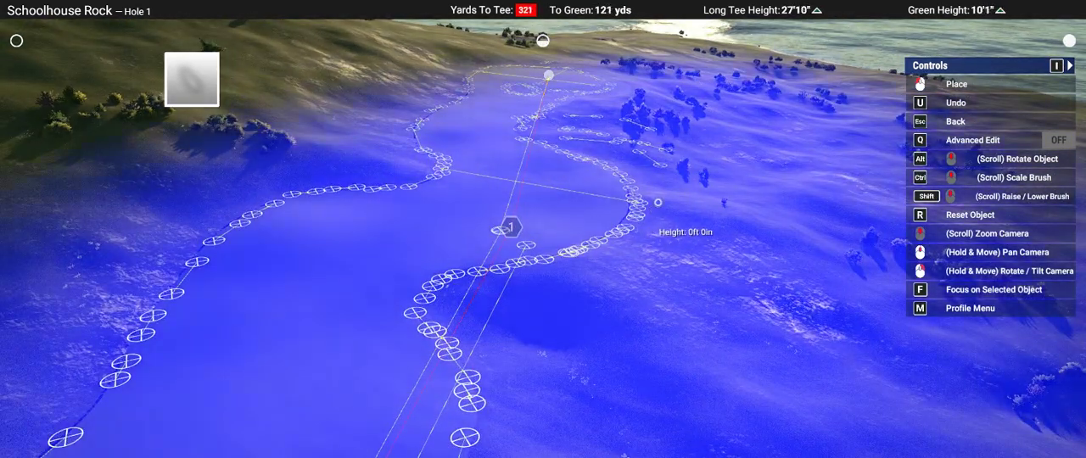
scroll(665, 201, "down", 8, "ctrl")
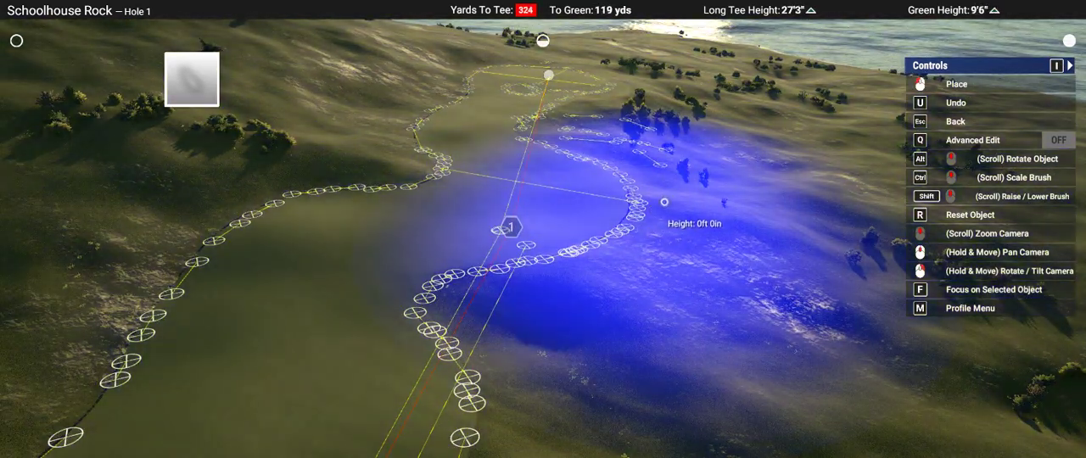
right_click_drag(665, 201, 604, 231)
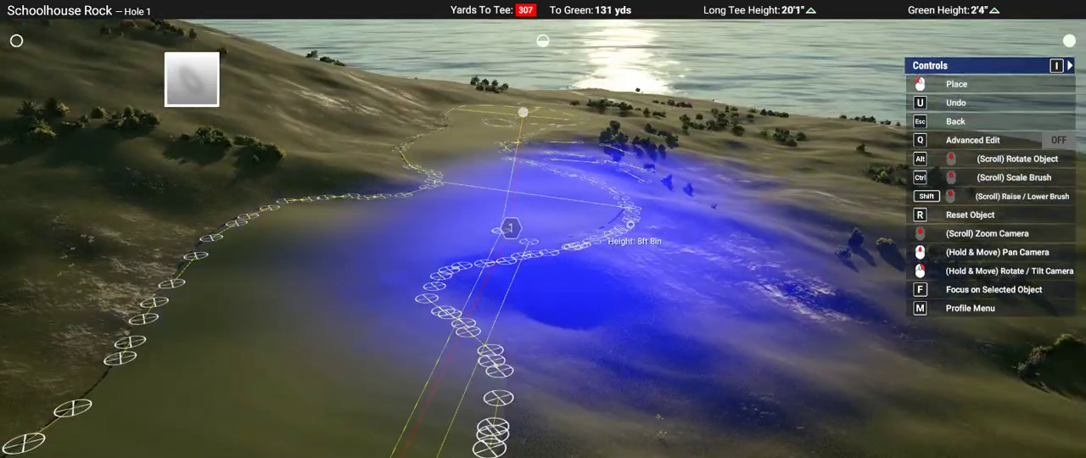
mouse_move(678, 214)
right_mouse_down()
mouse_move(677, 229)
mouse_move(547, 231)
right_mouse_up()
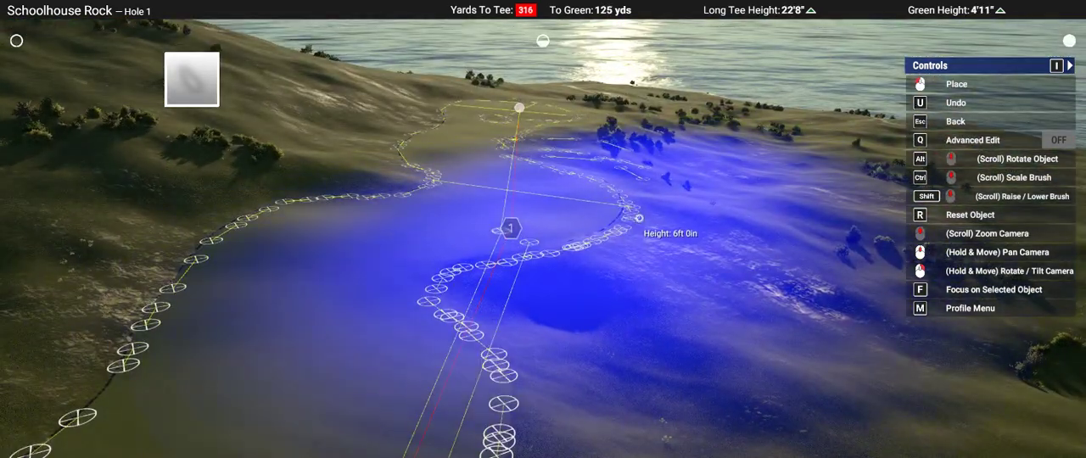
mouse_move(638, 218)
right_mouse_down()
mouse_move(628, 229)
mouse_move(593, 219)
mouse_move(655, 135)
right_mouse_up()
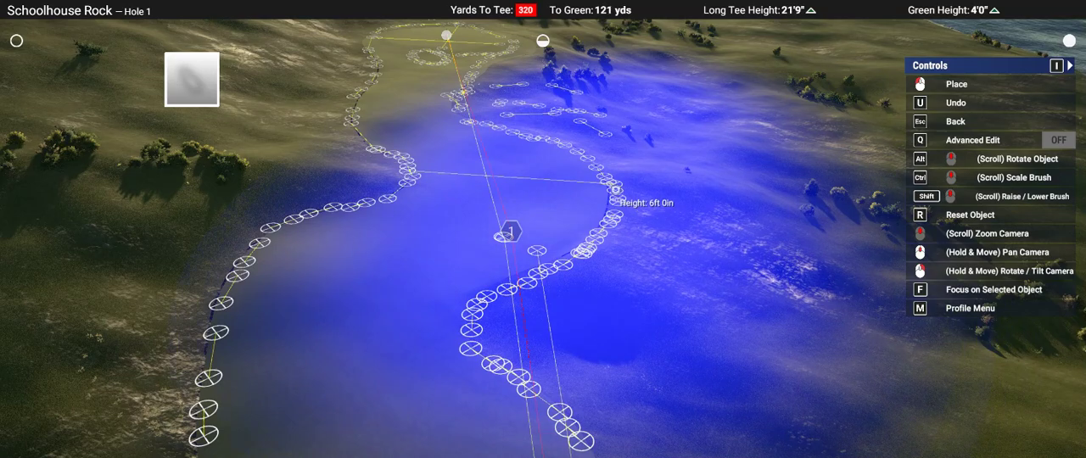
right_click_drag(619, 195, 995, 412)
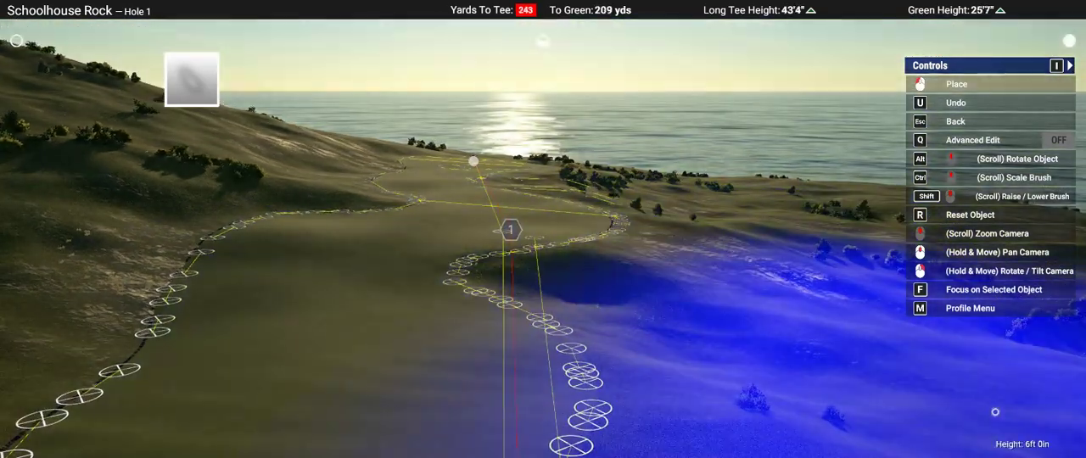
Step: Bring the 6 ft 0 in raise brush from the rough beside the fairway to the fairway approach below the green
key("s")
key("d")
key("a")
key("w")
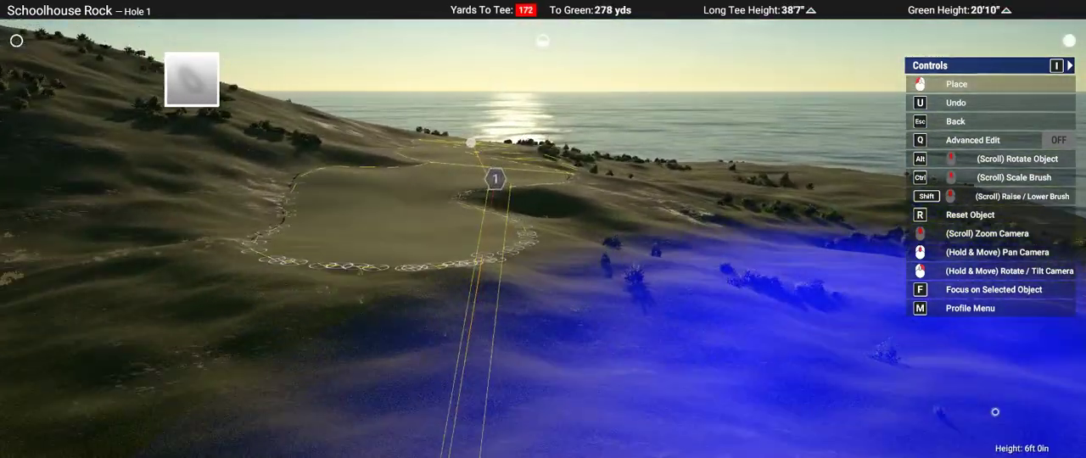
mouse_move(995, 412)
right_mouse_down()
mouse_move(995, 450)
mouse_move(991, 419)
mouse_move(543, 229)
mouse_move(556, 305)
right_mouse_up()
key("w")
right_click_drag(519, 220, 520, 222)
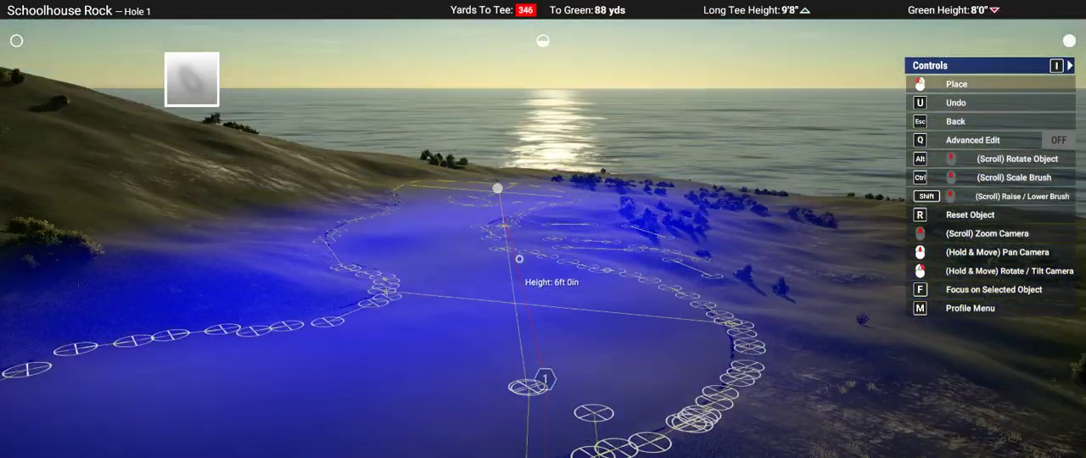
Step: Shrink the brush over the fairway just short of the green and lower the land there to -5 ft 9 in
right_click_drag(493, 254, 530, 229)
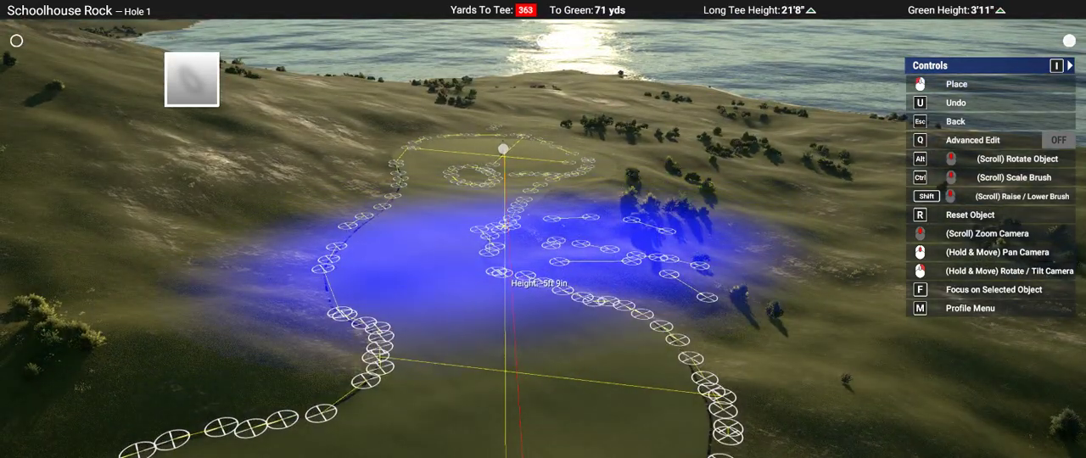
mouse_move(502, 246)
right_mouse_down()
mouse_move(492, 293)
mouse_move(458, 250)
right_mouse_up()
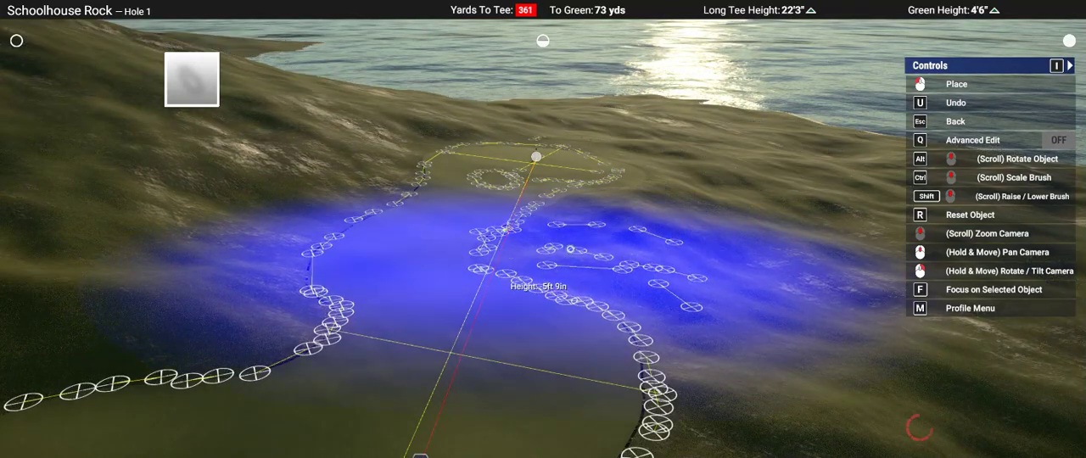
mouse_move(782, 233)
right_mouse_down()
mouse_move(777, 260)
mouse_move(770, 231)
right_mouse_up()
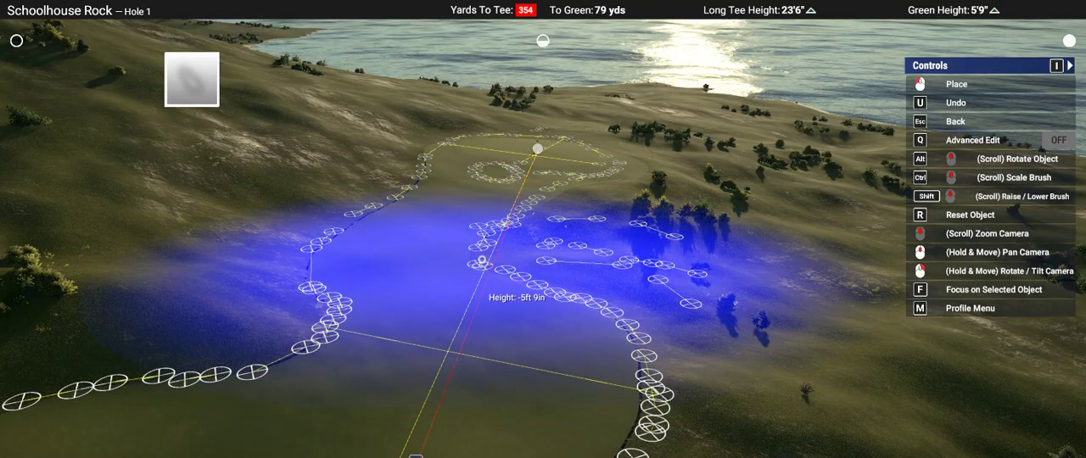
mouse_move(504, 256)
right_mouse_down()
mouse_move(477, 267)
mouse_move(543, 230)
right_mouse_up()
middle_click_drag(542, 230, 543, 230)
Step: Switch Landscape Raise to the solid-centred oval brush from the first set and position it over the green
key("Escape")
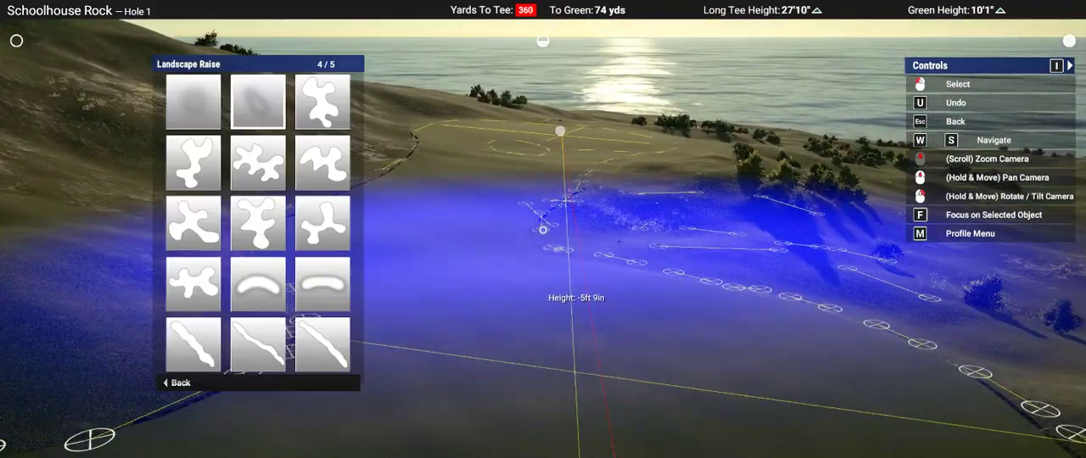
key("w")
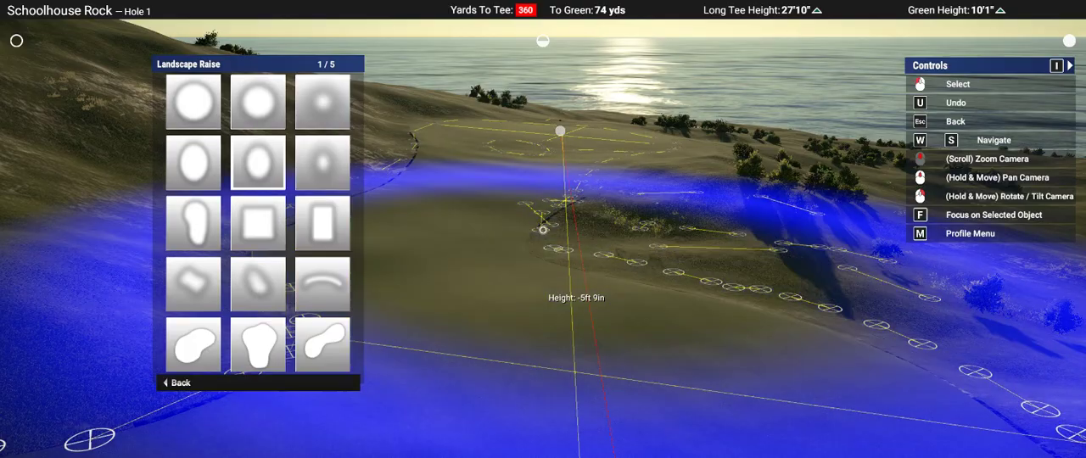
left_click(258, 162)
middle_click_drag(543, 230, 543, 230)
scroll(543, 229, "down", 5, "ctrl")
right_click_drag(543, 230, 543, 229)
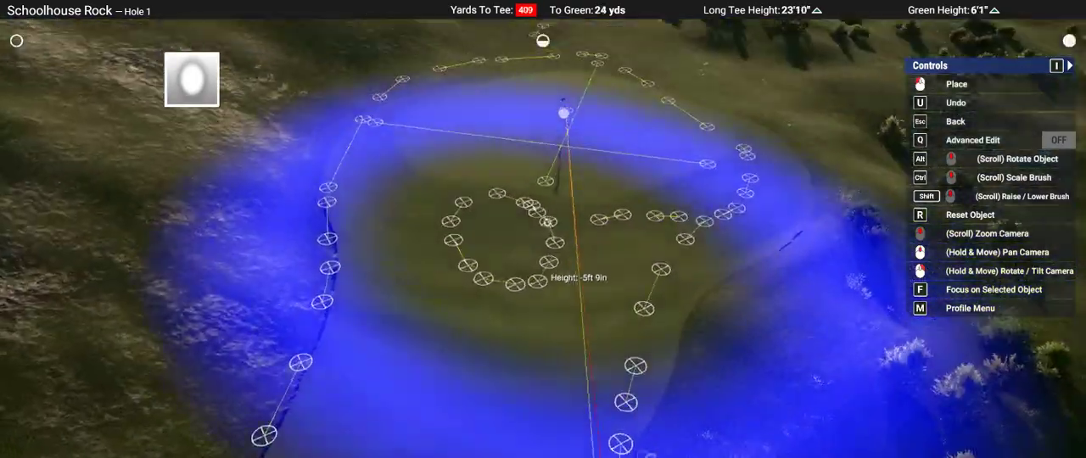
Step: Scale the oval brush around Hole 1's green and raise the green area by 3 ft 6 in
scroll(543, 230, "down", 5)
scroll(543, 212, "down", 10, "ctrl")
scroll(539, 197, "up", 6)
scroll(563, 193, "up", 15, "ctrl")
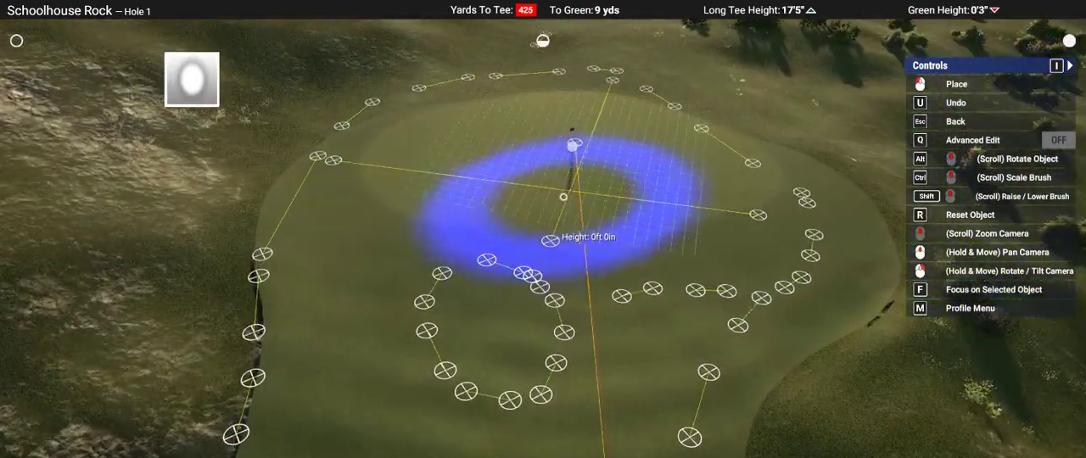
scroll(566, 183, "down", 2)
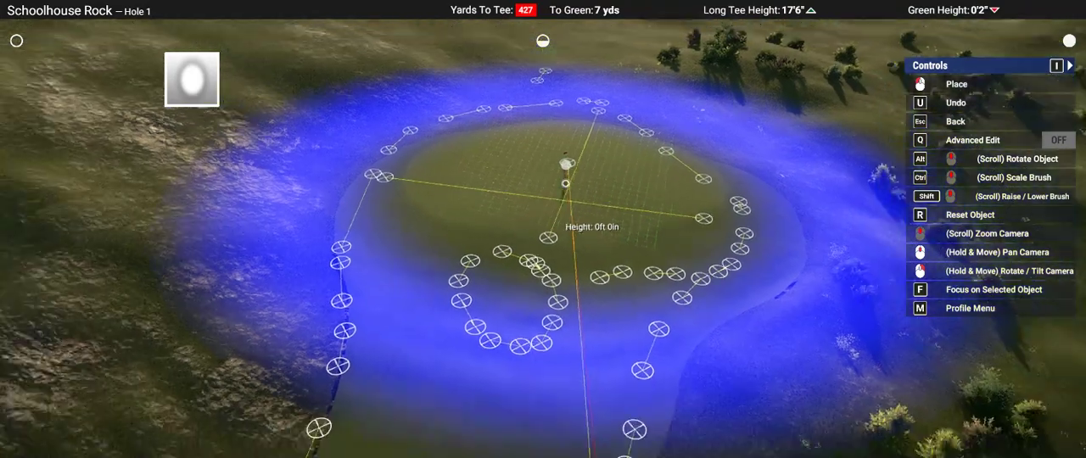
scroll(565, 184, "down", 3)
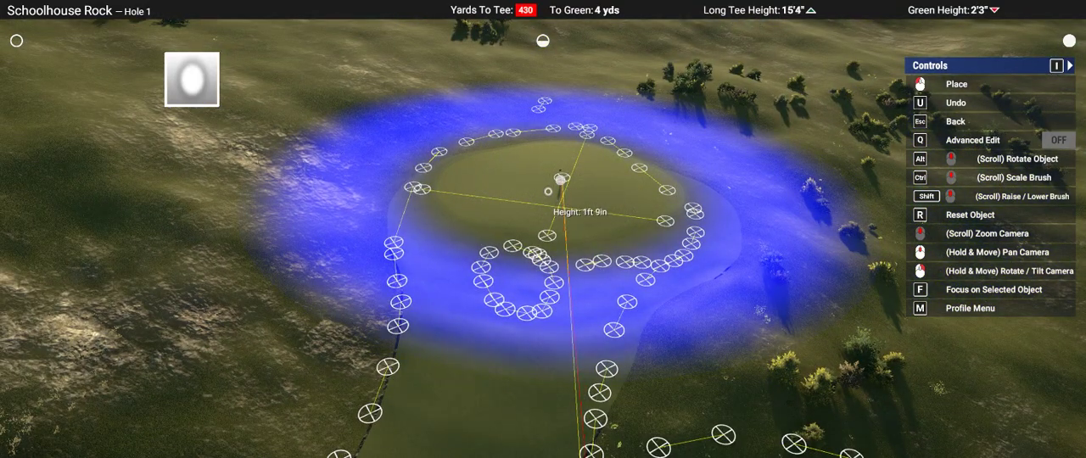
right_click_drag(560, 180, 563, 202)
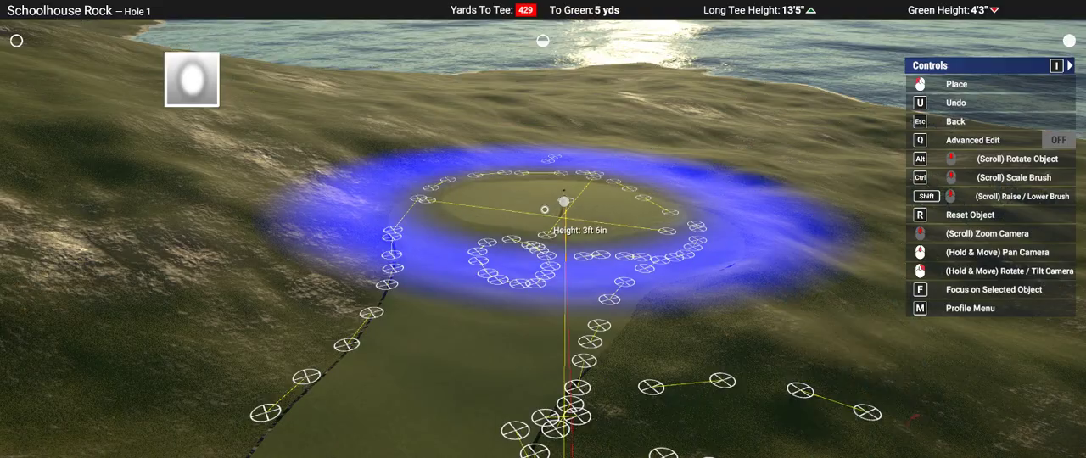
right_click_drag(296, 215, 282, 205)
key("Escape")
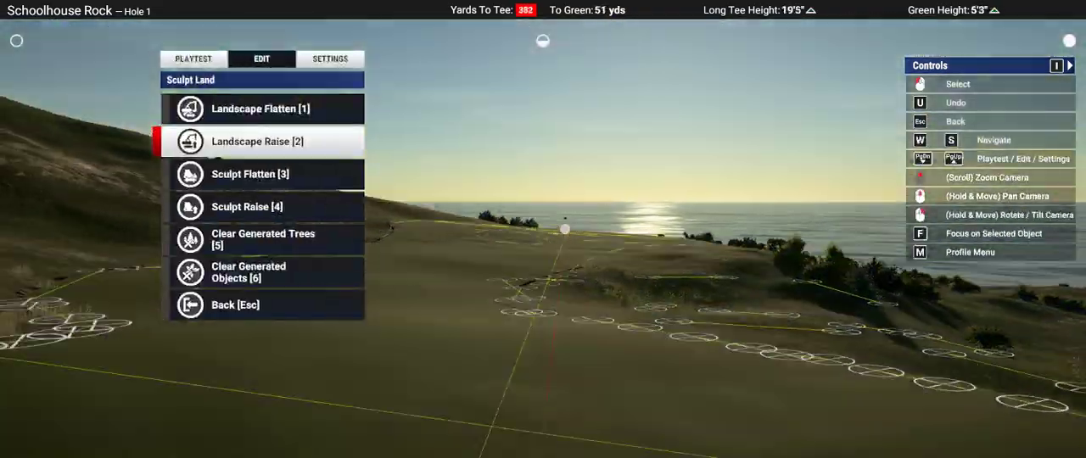
Step: Examine the reshaped terrain of Hole 1 from fairway level and from the air, along the approach to the green
right_click_drag(557, 228, 569, 277)
scroll(548, 228, "up", 5)
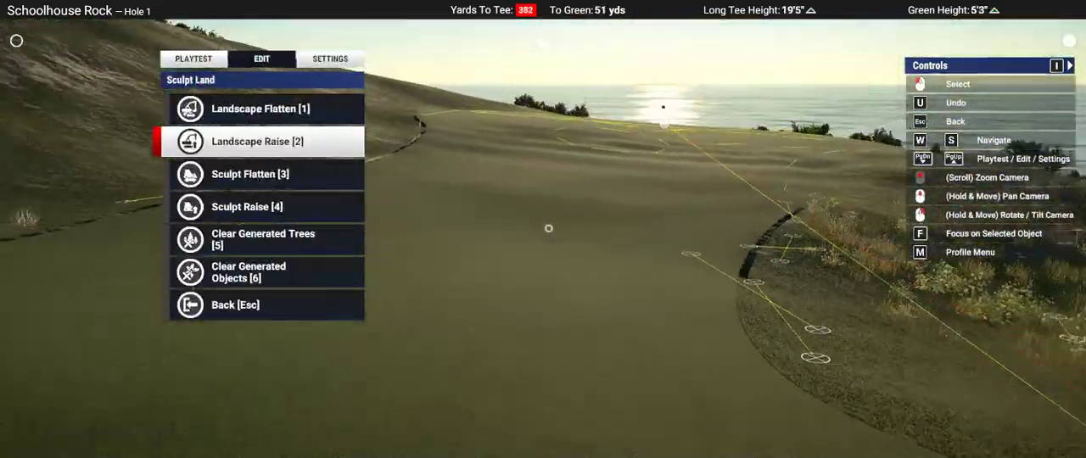
scroll(548, 226, "down", 5)
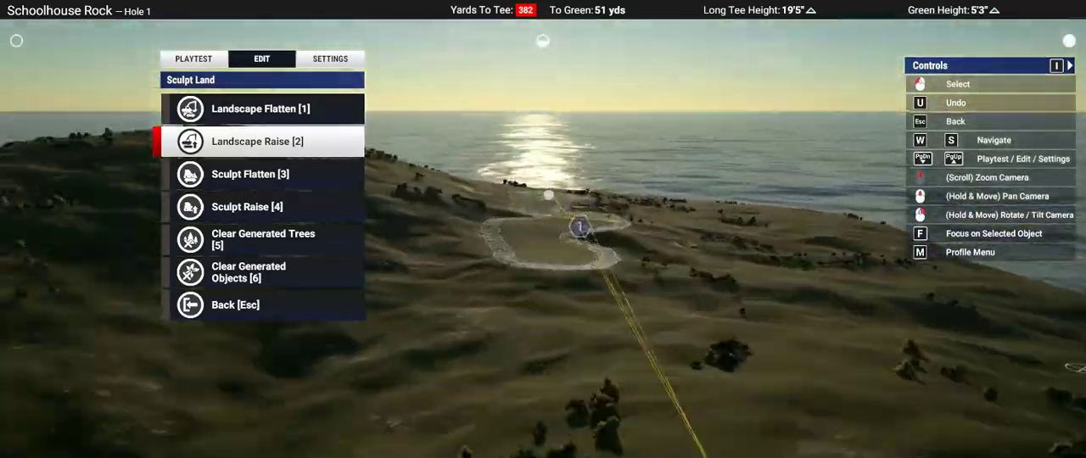
scroll(547, 195, "up", 5)
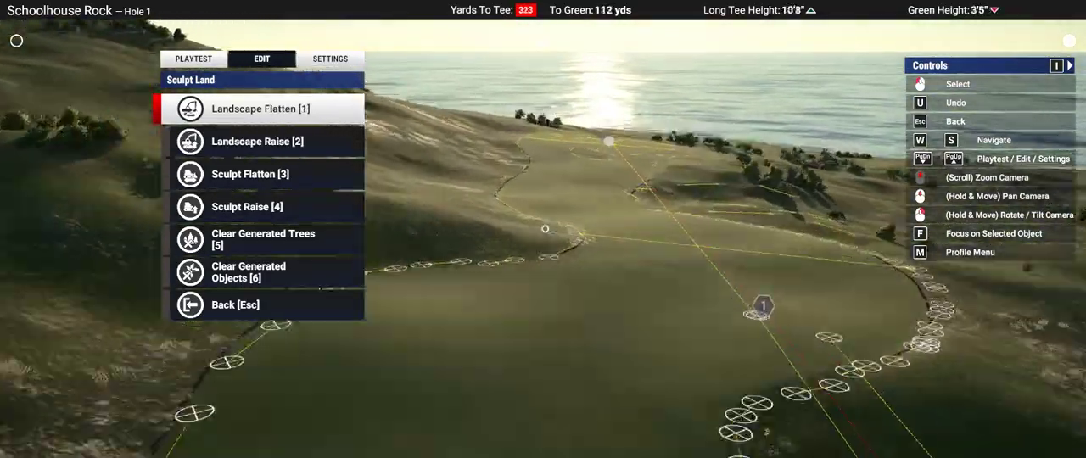
scroll(548, 226, "down", 6)
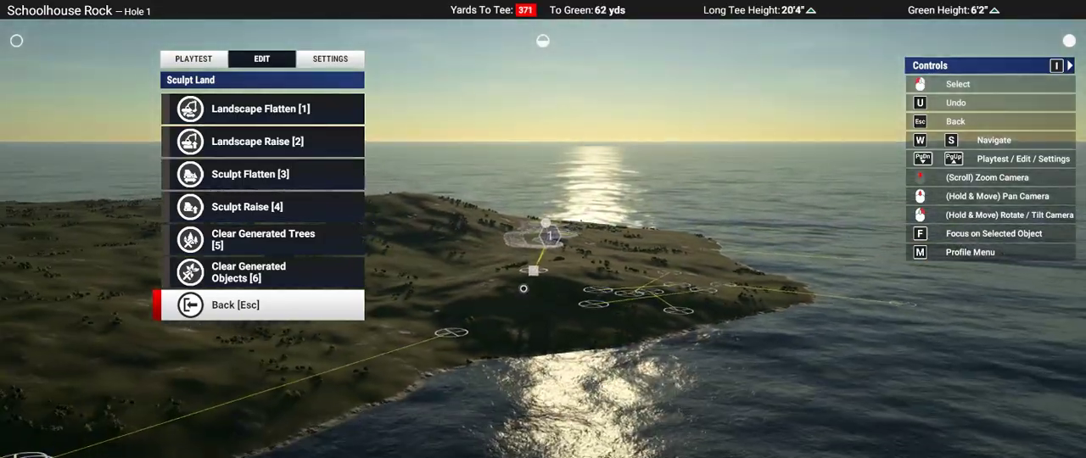
scroll(548, 225, "up", 3)
scroll(548, 225, "up", 2)
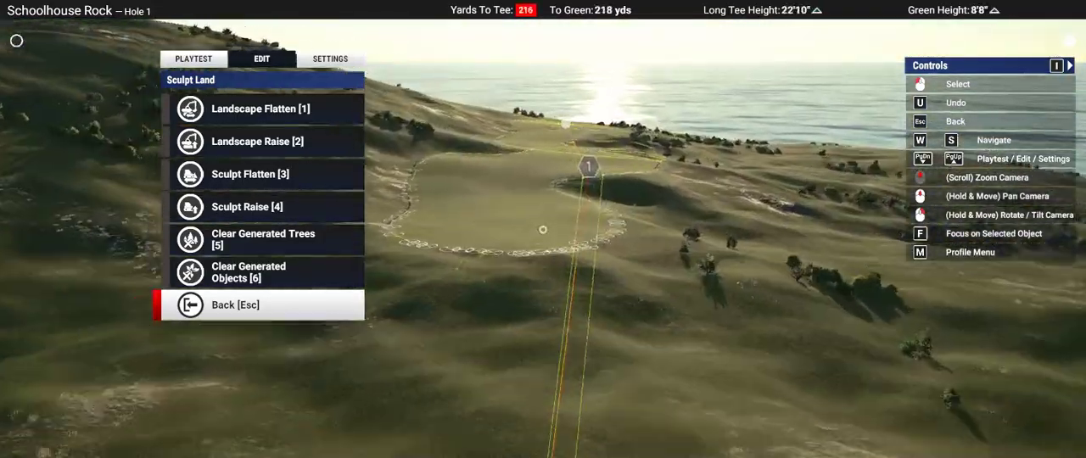
key("Escape")
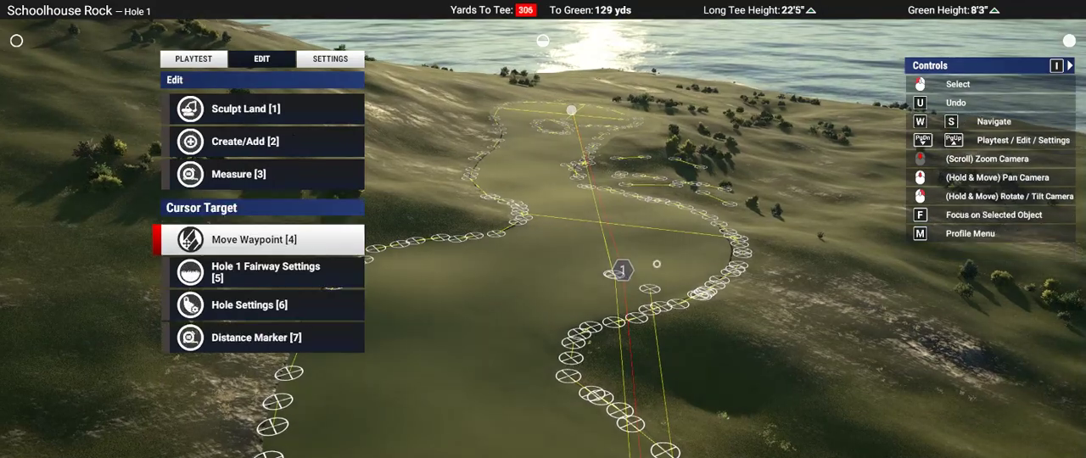
Step: Remove the fill from Hole 1's fairway spline, using a spline point on its outer bend
scroll(741, 273, "up", 5)
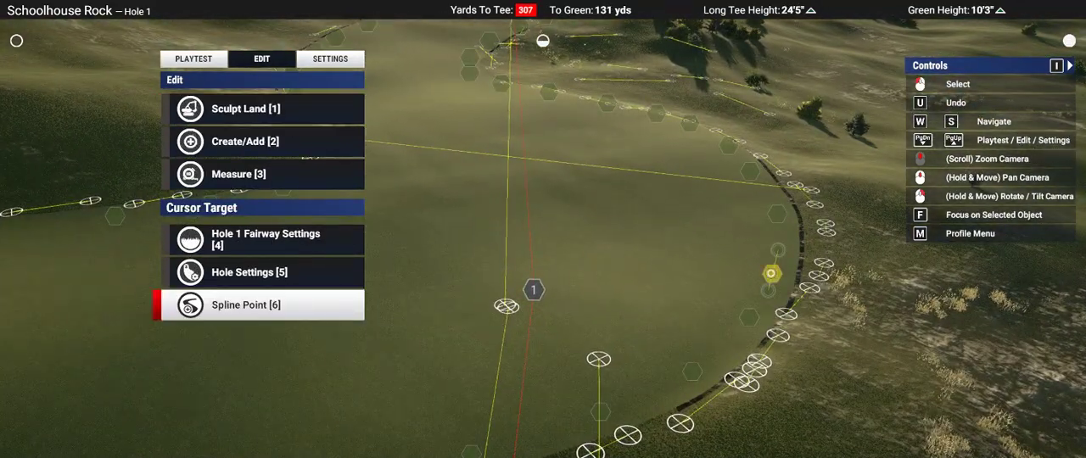
left_click(771, 273)
key("s")
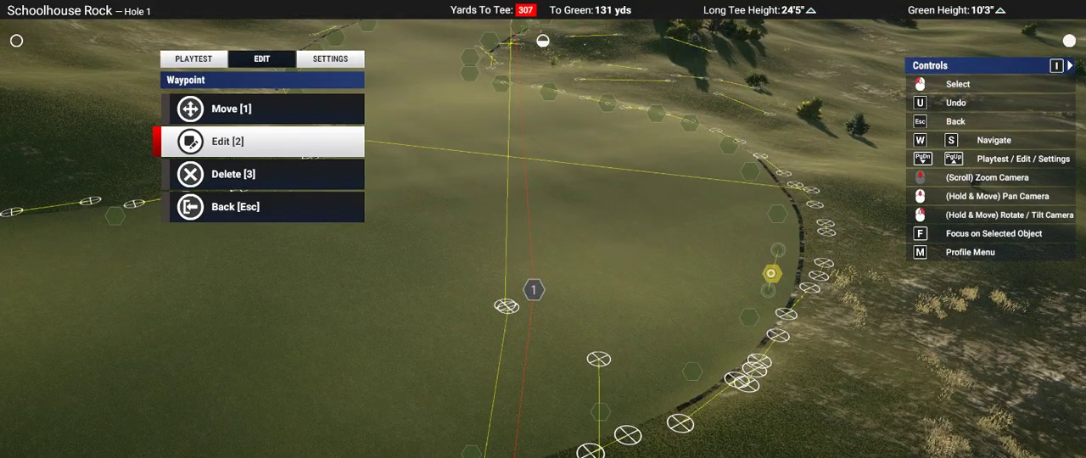
left_click(770, 273)
key("s")
key("s")
key("s")
key("s")
key("s")
key("s")
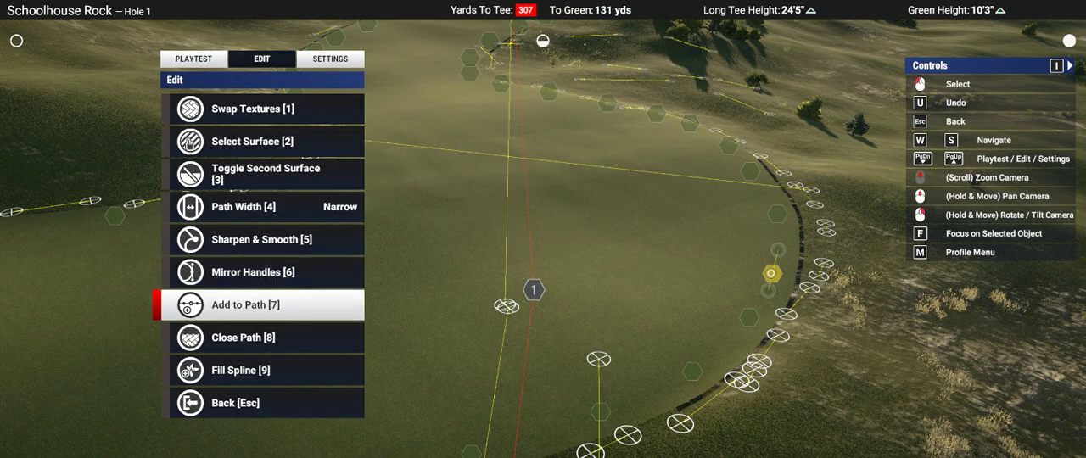
key("s")
key("s")
left_click(770, 273)
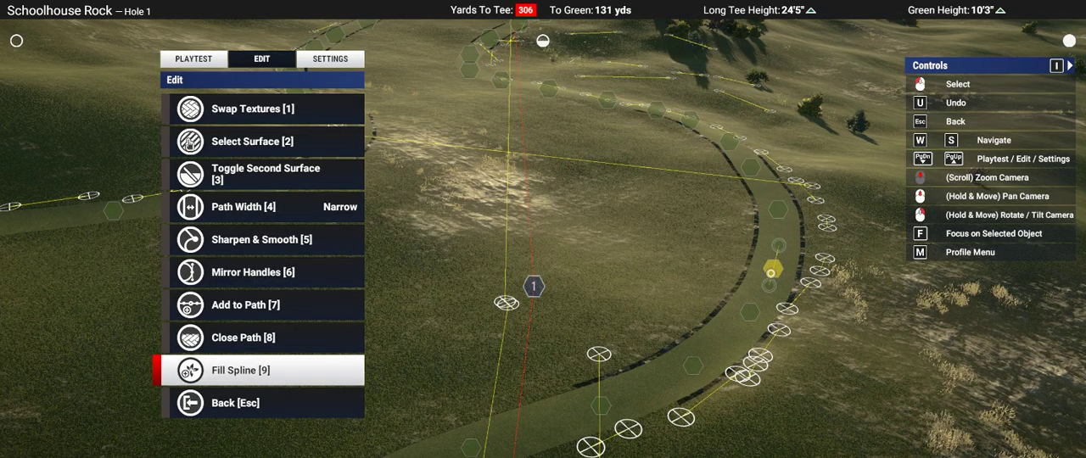
key("Escape")
key("Escape")
Step: Choose the soft round Landscape Flatten brush for the ground short of Hole 1's green and reset its height to 0 ft
scroll(770, 274, "down", 6)
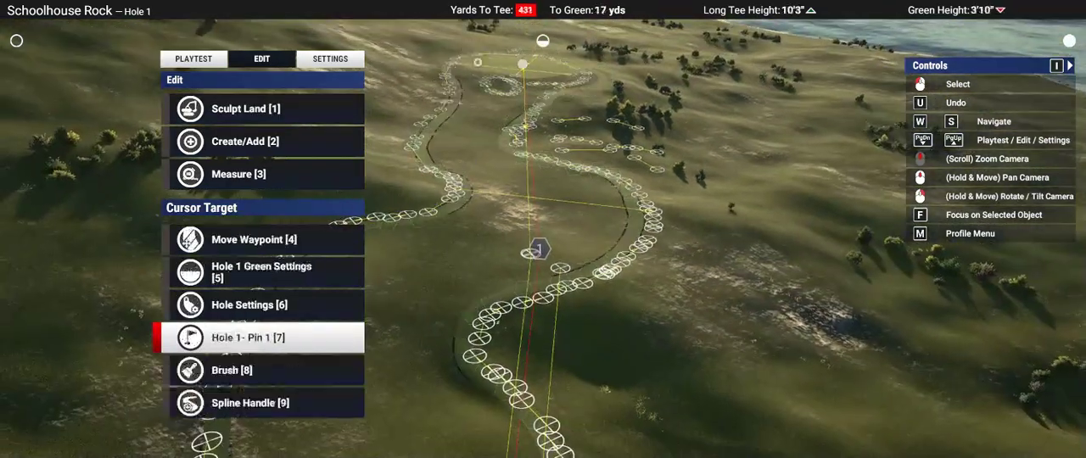
scroll(479, 75, "up", 5)
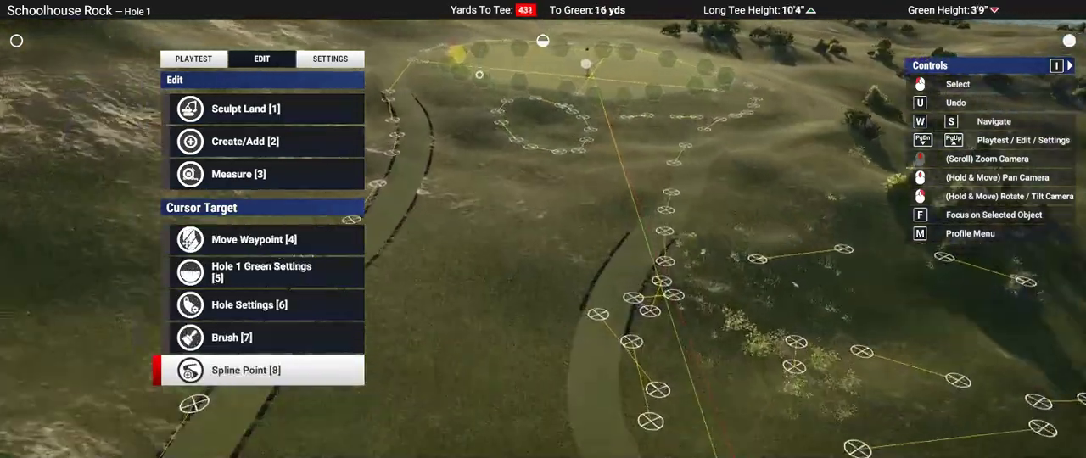
scroll(479, 74, "up", 3)
key("w")
middle_click_drag(543, 228, 543, 288)
key("w")
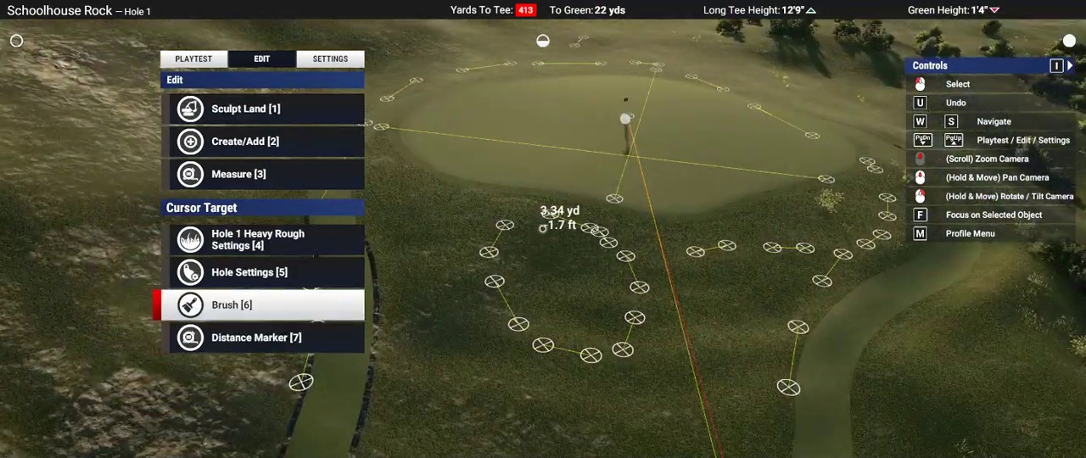
key("1")
key("1")
key("d")
key("d")
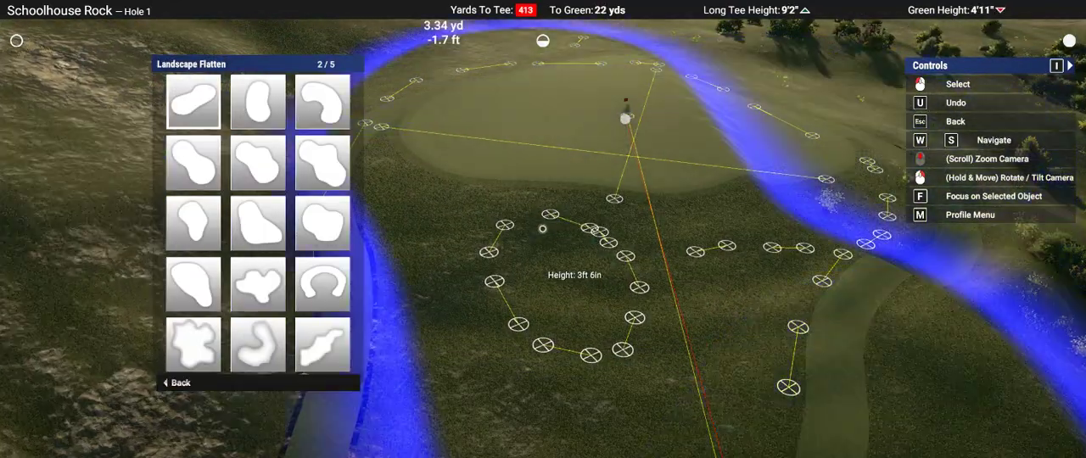
key("a")
left_click(543, 228)
key("r")
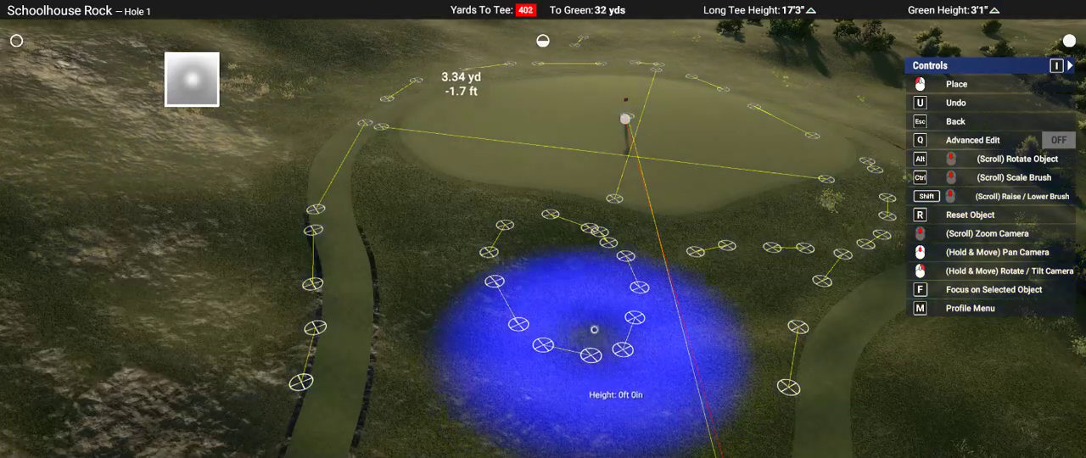
Step: Sink a bunker hollow within the marker outline in front of the green, using brush heights of -1 ft 9 in and -0 ft 11 in
scroll(571, 297, "up", 3)
scroll(571, 297, "down", 3, "ctrl")
mouse_move(571, 296)
right_mouse_down()
mouse_move(551, 272)
mouse_move(596, 279)
right_mouse_up()
scroll(551, 271, "down", 3, "shift")
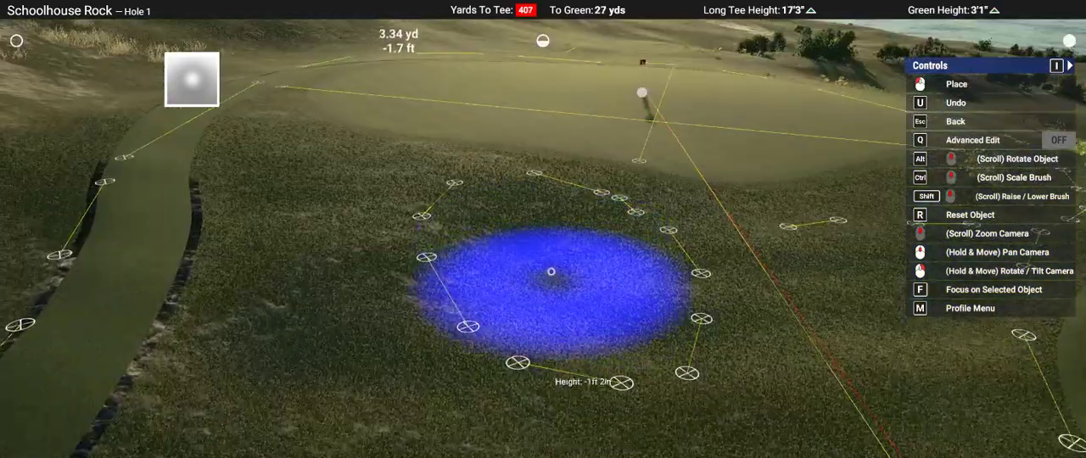
scroll(557, 276, "up", 3)
scroll(556, 276, "down", 3)
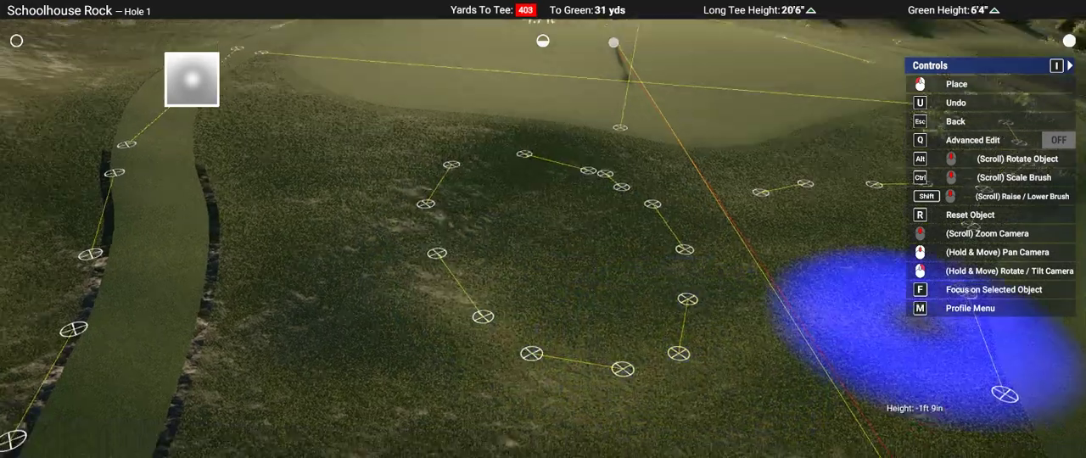
right_click_drag(933, 327, 543, 231)
mouse_move(630, 364)
right_mouse_down()
mouse_move(673, 384)
mouse_move(523, 295)
right_mouse_up()
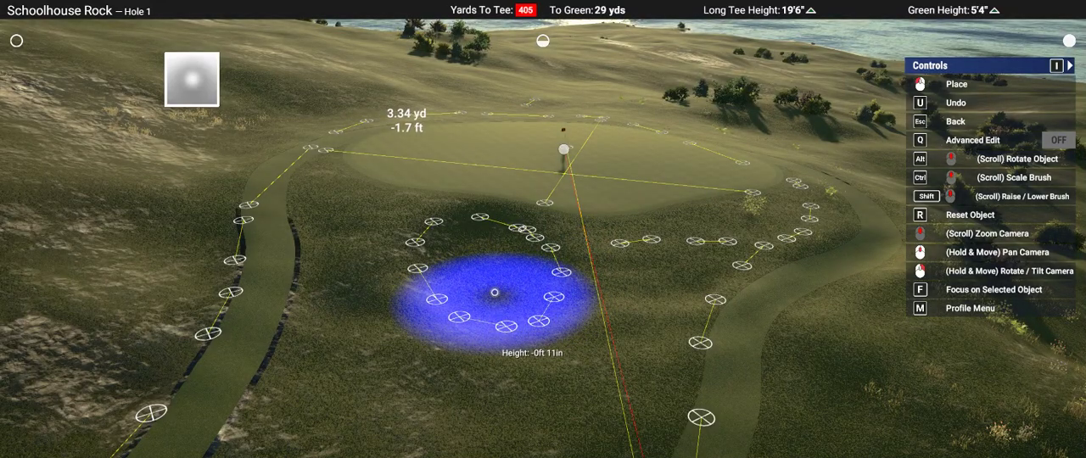
mouse_move(494, 292)
right_mouse_down()
mouse_move(800, 250)
mouse_move(763, 250)
mouse_move(763, 291)
mouse_move(730, 259)
mouse_move(811, 419)
mouse_move(570, 298)
right_mouse_up()
key("Escape")
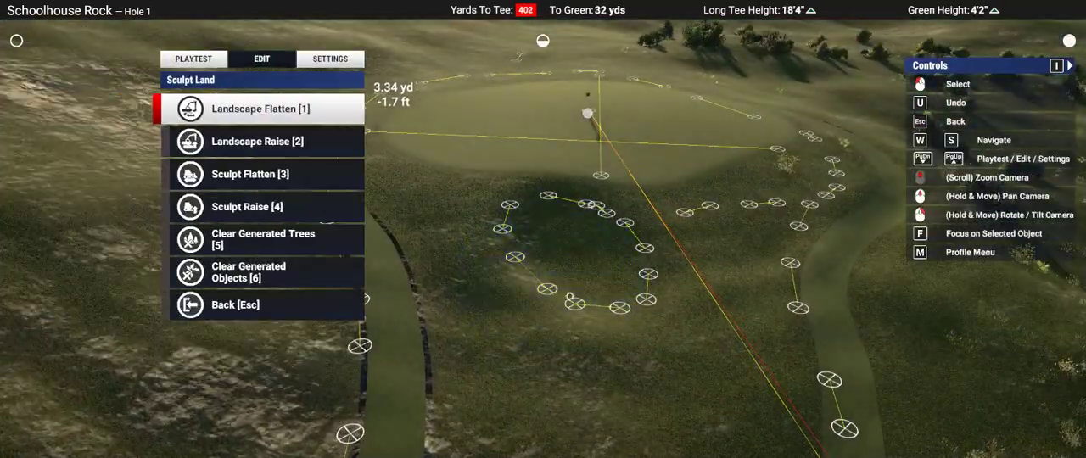
Step: Paint the hollow in front of the green with the circular Bunkers brush, following the marker outline
key("Escape")
key("2")
key("3")
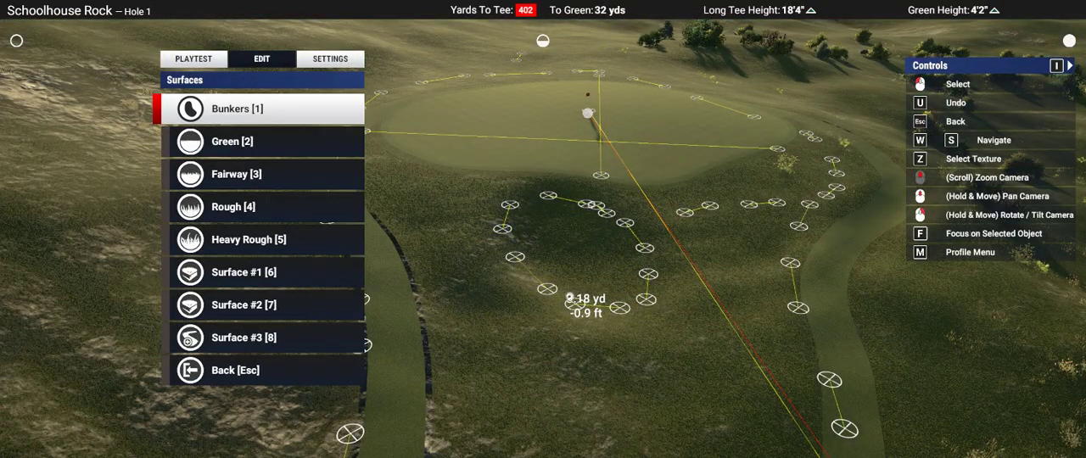
key("1")
left_click(570, 298)
scroll(574, 301, "down", 8, "ctrl")
scroll(626, 283, "up", 5)
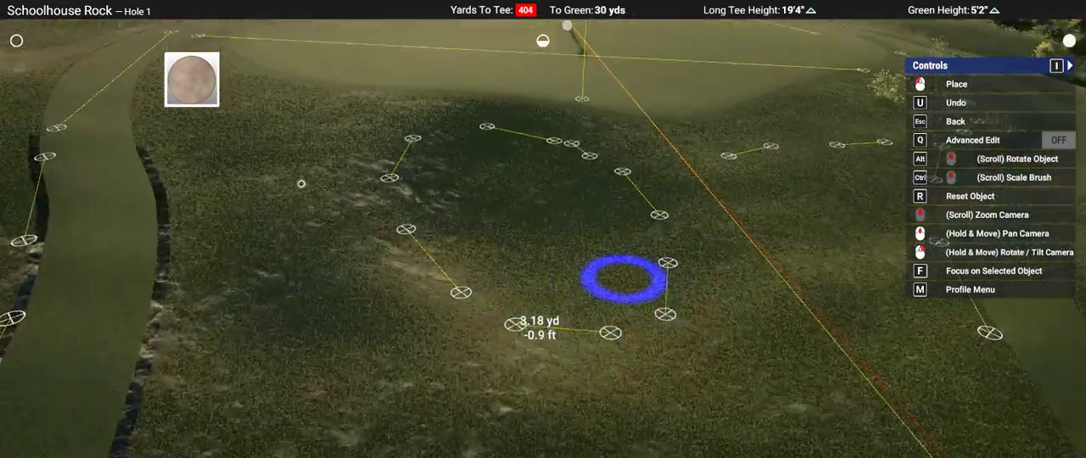
scroll(623, 279, "down", 3, "ctrl")
mouse_move(623, 279)
right_mouse_down()
mouse_move(545, 230)
mouse_move(547, 219)
mouse_move(549, 237)
mouse_move(528, 230)
mouse_move(524, 298)
mouse_move(528, 196)
mouse_move(485, 145)
right_mouse_up()
scroll(550, 233, "down", 4)
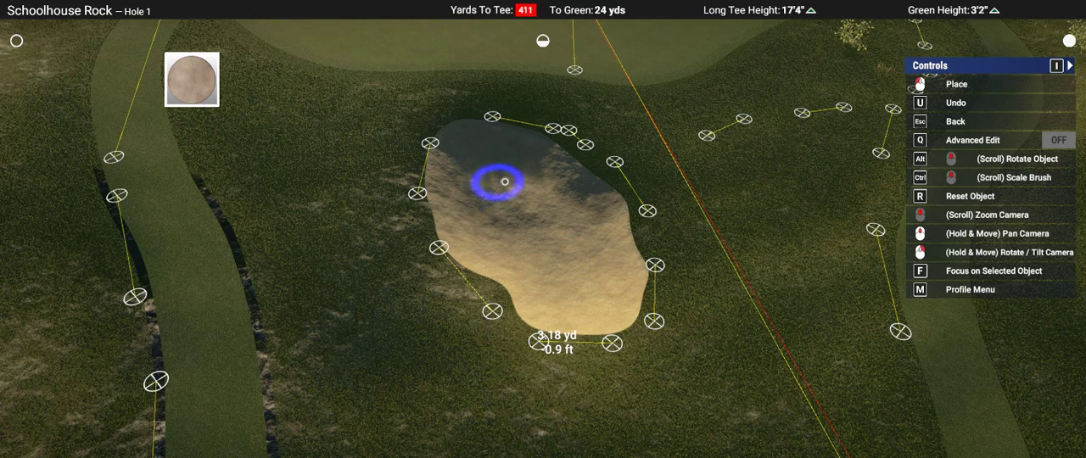
Step: Examine the new bunker and its sand edge from fairway level and from above, then leave the bunker brush
right_click_drag(744, 269, 573, 169)
scroll(573, 169, "down", 5)
scroll(605, 332, "down", 5)
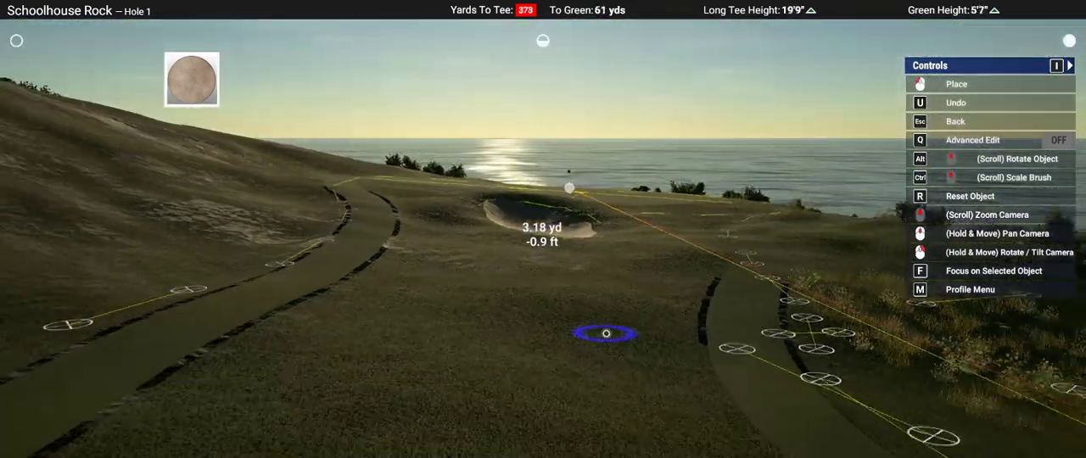
scroll(606, 332, "up", 4)
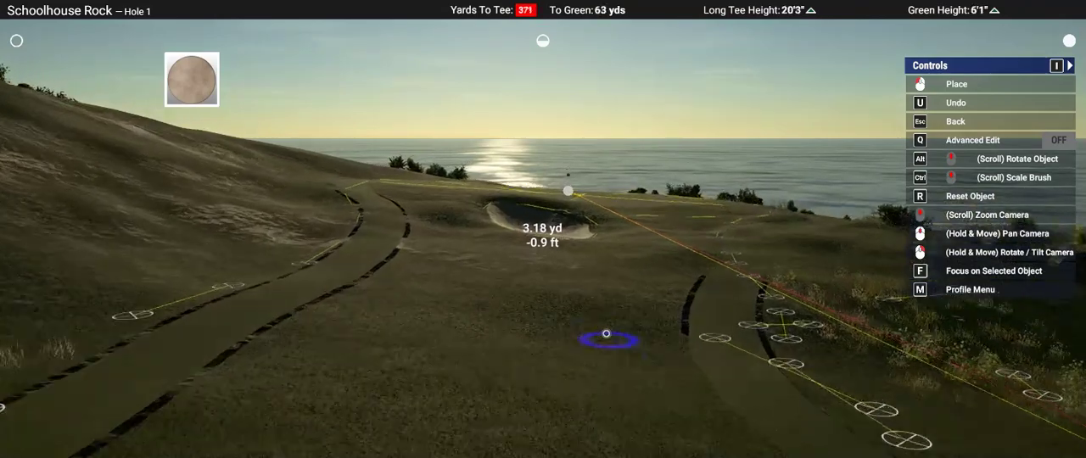
scroll(605, 334, "up", 3)
mouse_move(606, 333)
right_mouse_down()
mouse_move(543, 376)
mouse_move(521, 331)
right_mouse_up()
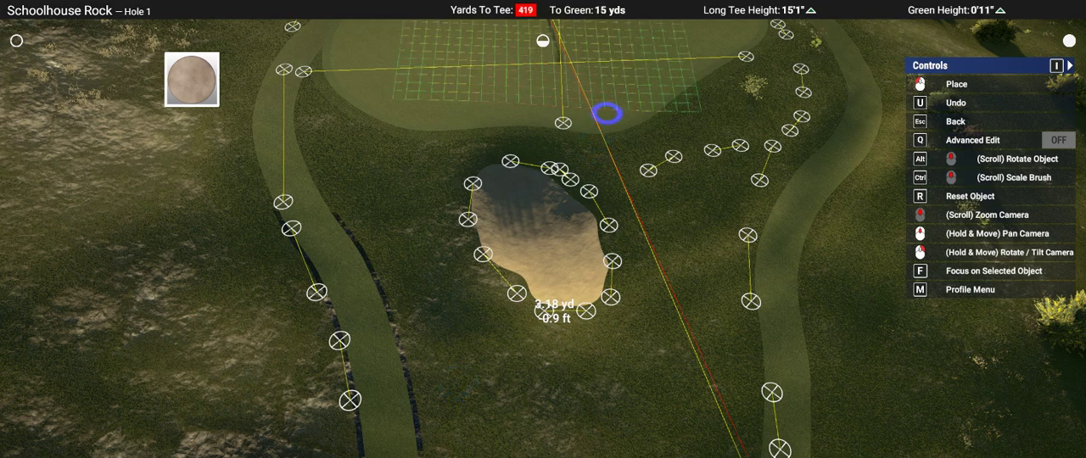
mouse_move(746, 208)
right_mouse_down()
mouse_move(758, 246)
mouse_move(609, 320)
mouse_move(562, 280)
right_mouse_up()
key("Escape")
Step: Trace a narrow Fairway spline around the outside of the new bunker
key("Escape")
key("Escape")
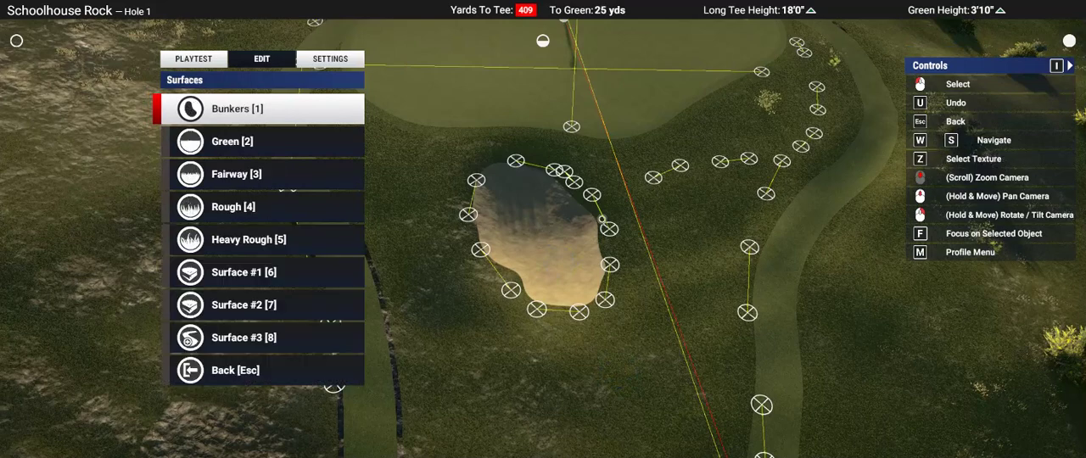
key("2")
key("Escape")
key("3")
key("1")
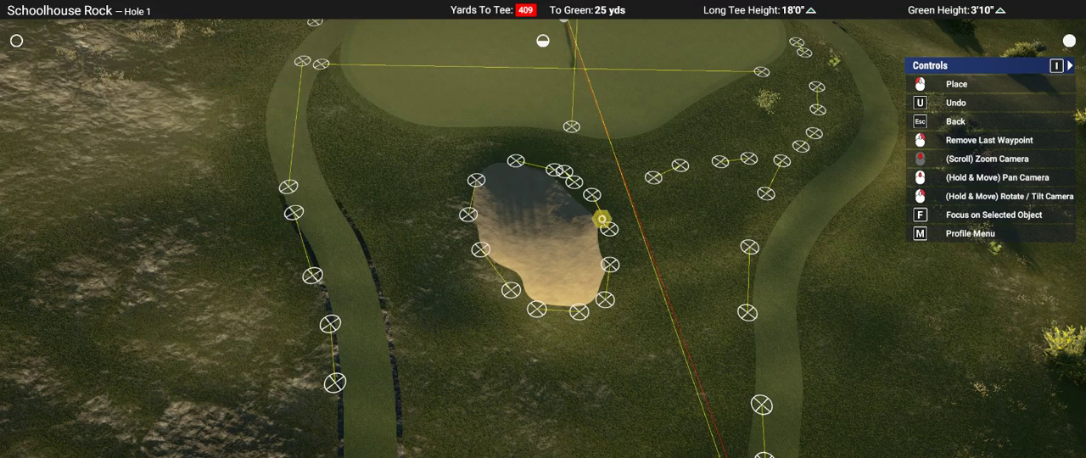
right_click_drag(602, 218, 587, 194)
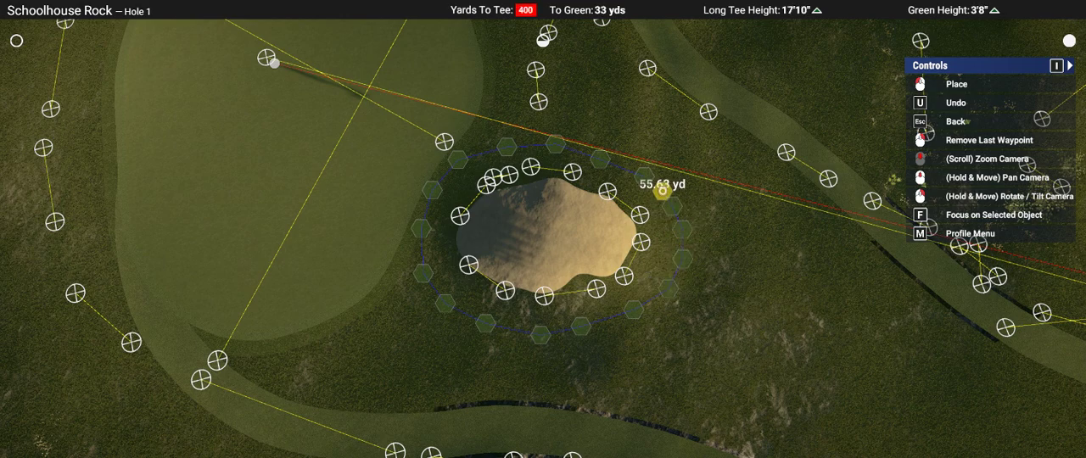
key("Escape")
key("8")
key("Escape")
Step: Close the fairway path around the bunker into a full ring and smooth the whole path
right_click_drag(672, 203, 544, 279)
scroll(543, 278, "up", 3)
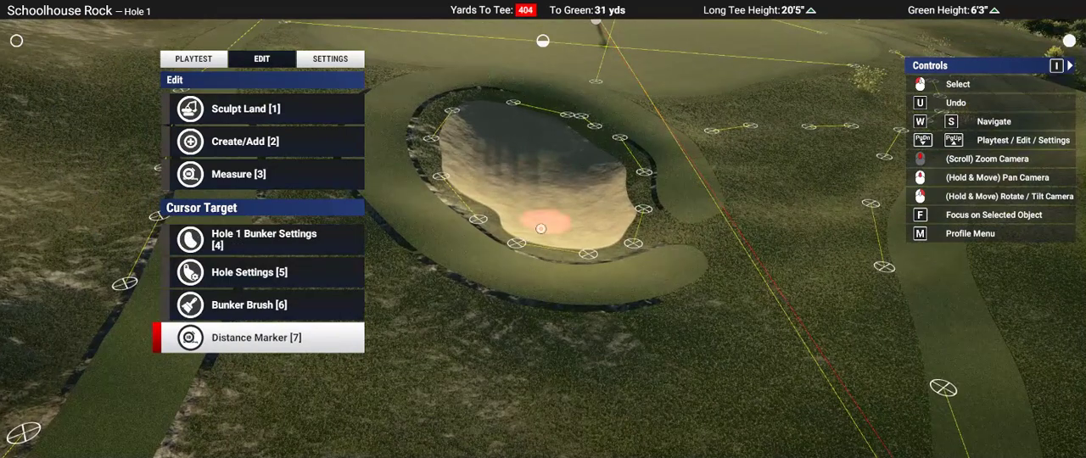
right_click_drag(541, 228, 496, 362)
key("7")
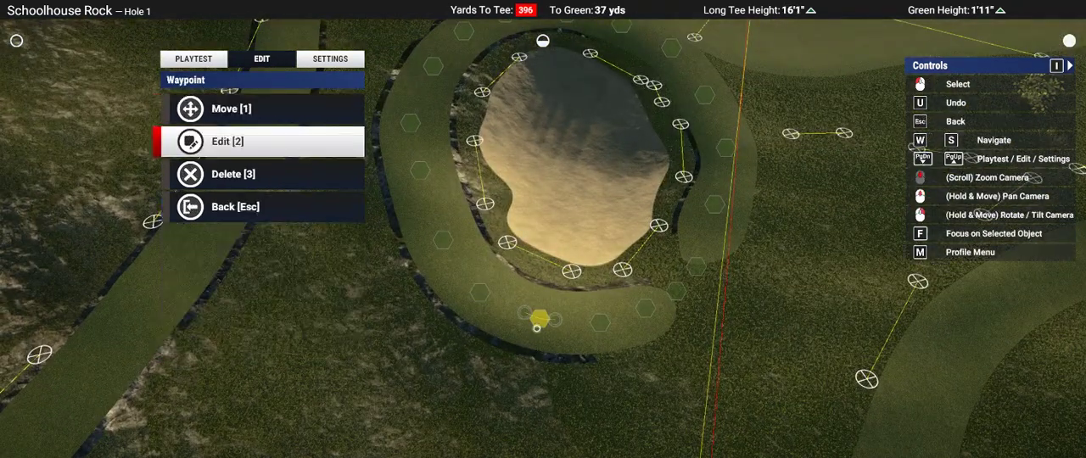
key("2")
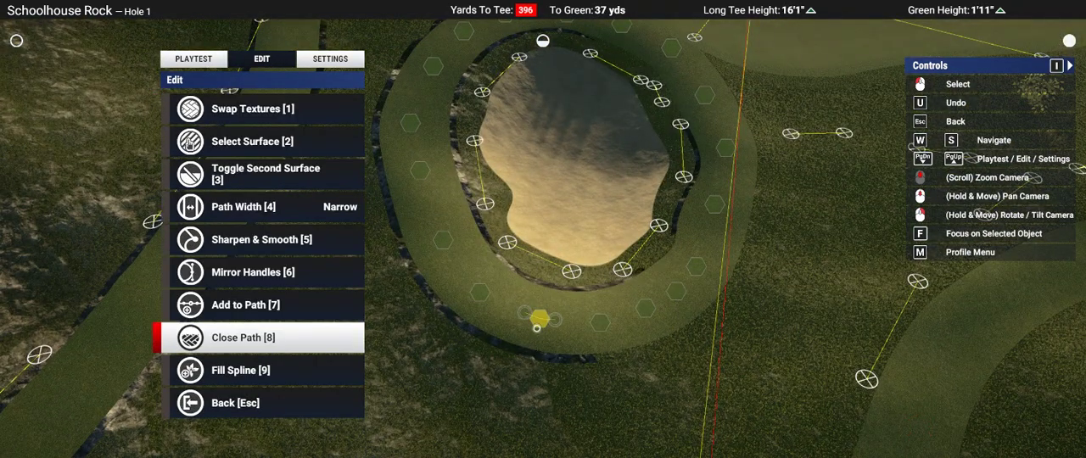
key("s")
key("w")
key("w")
key("w")
key("w")
key("5")
key("1")
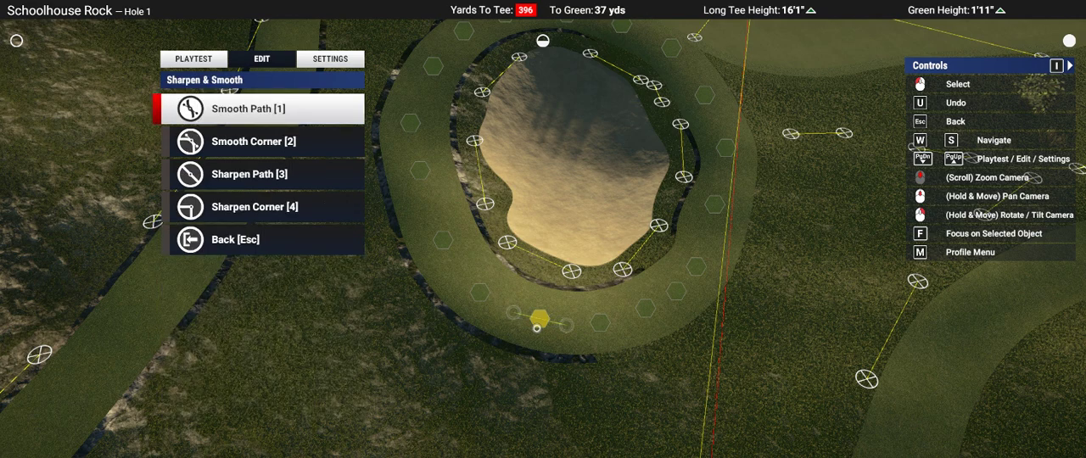
key("Escape")
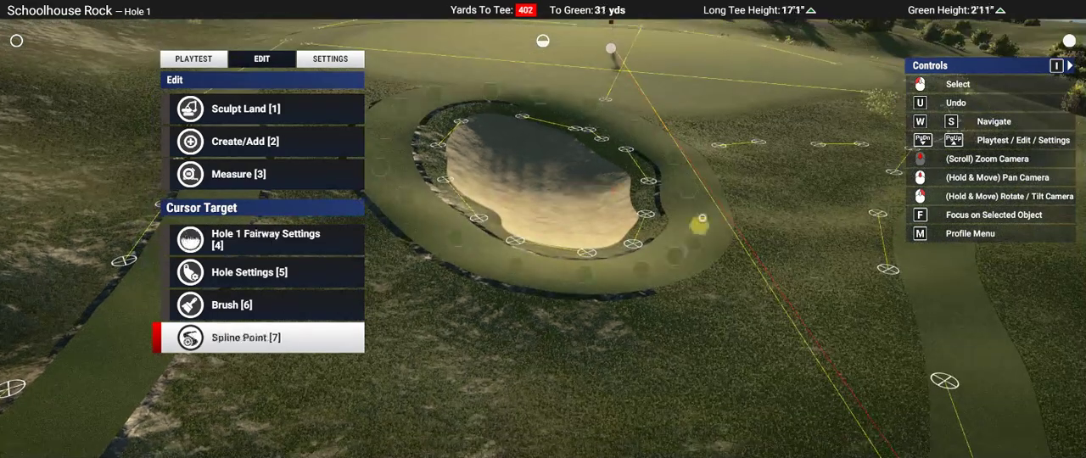
scroll(622, 165, "down", 5)
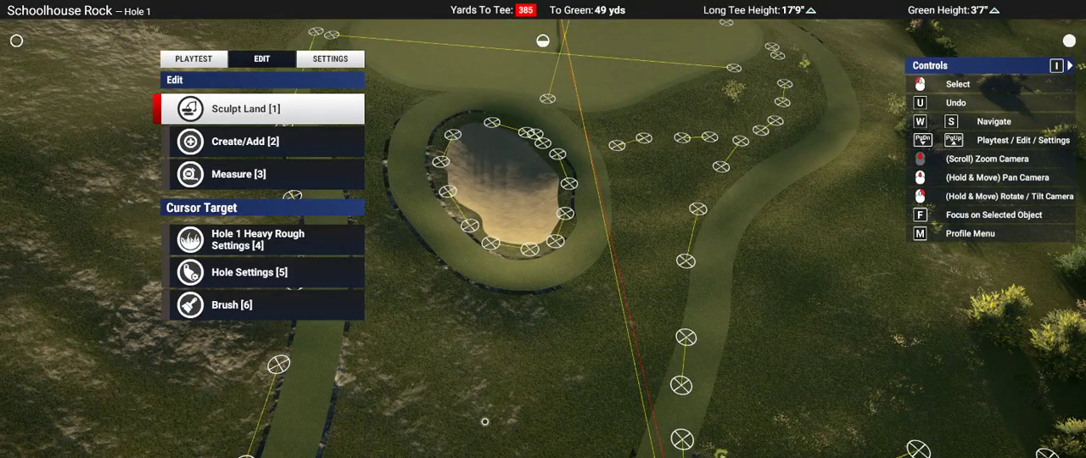
right_click_drag(490, 419, 497, 399)
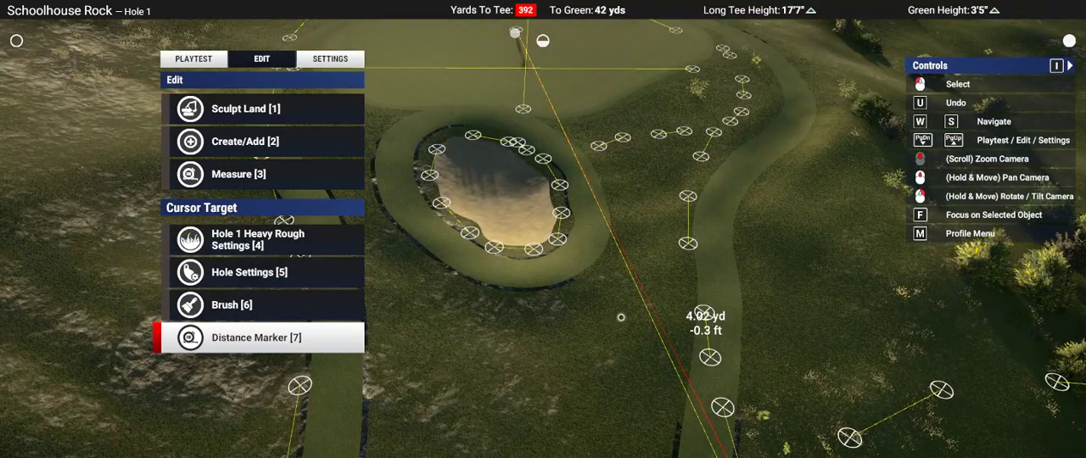
key("1")
key("1")
key("a")
key("a")
key("a")
key("a")
key("a")
key("a")
key("a")
key("a")
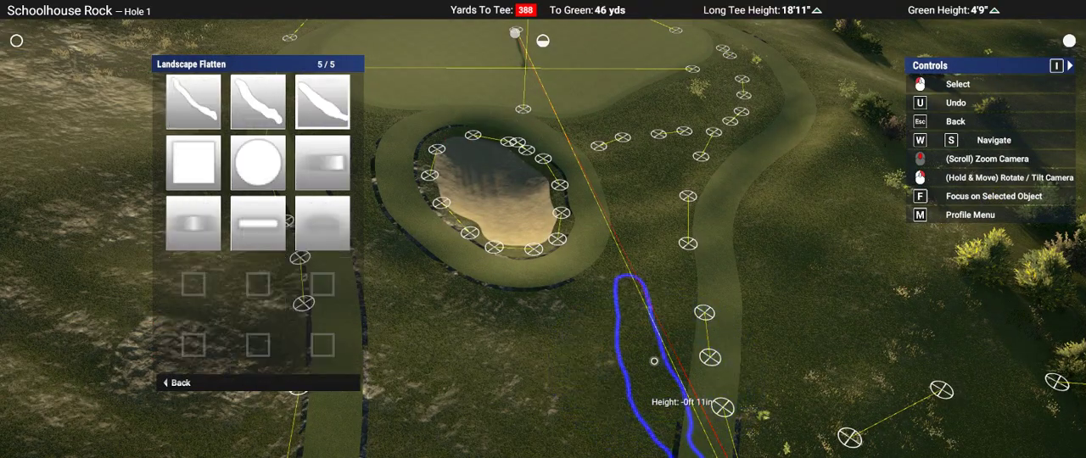
left_click(654, 361)
key("r")
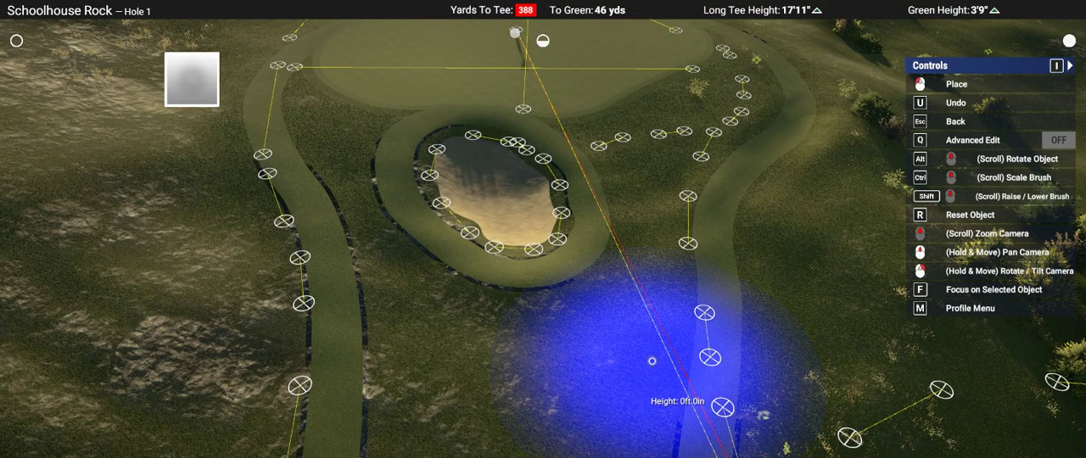
right_click_drag(654, 361, 650, 375)
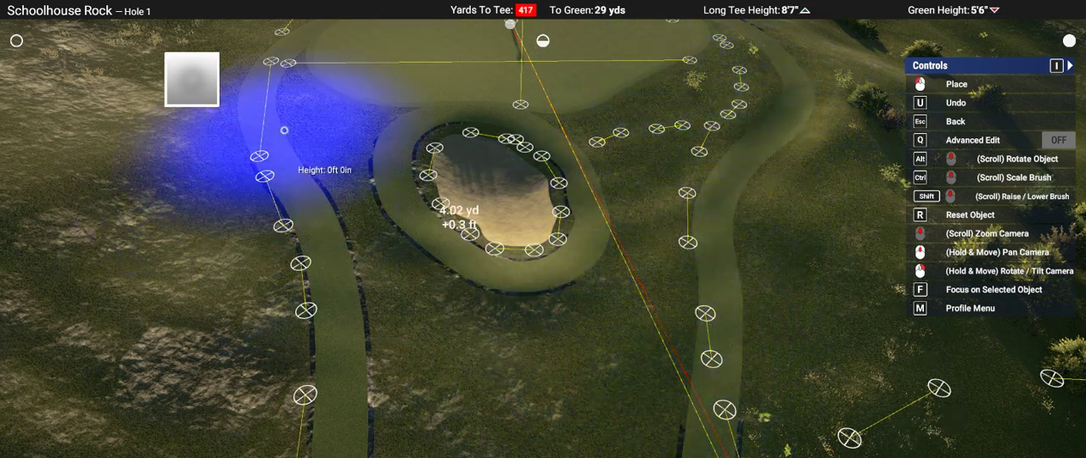
mouse_move(640, 411)
right_mouse_down()
mouse_move(630, 312)
mouse_move(628, 386)
right_mouse_up()
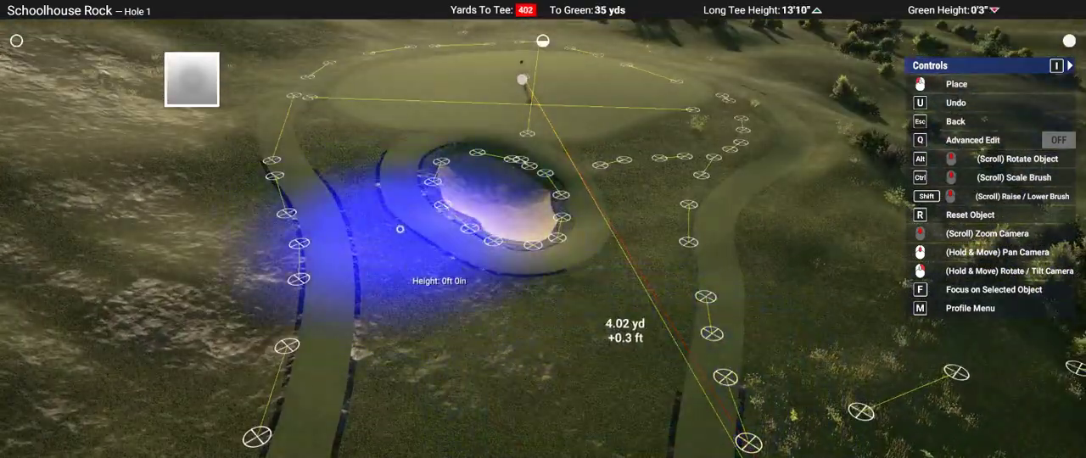
right_click_drag(704, 352, 692, 253)
key("Escape")
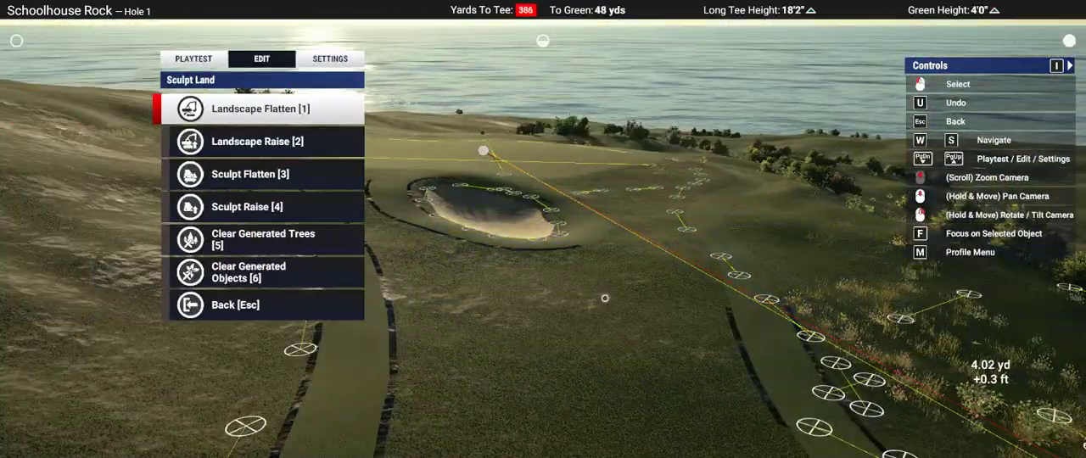
Step: Scale the soft oval Landscape Raise brush across the fairway in front of the bunker and lower it to -2 ft 10 in
key("2")
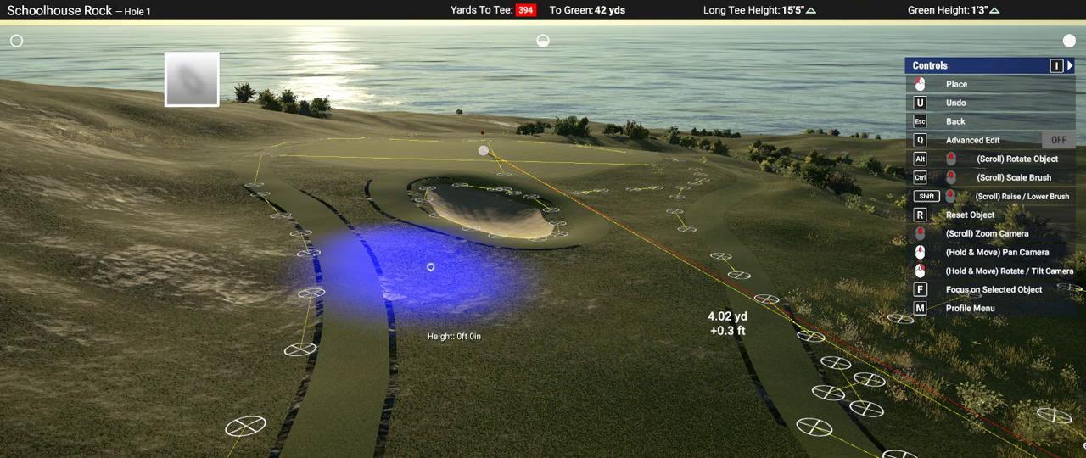
right_click_drag(431, 268, 541, 232)
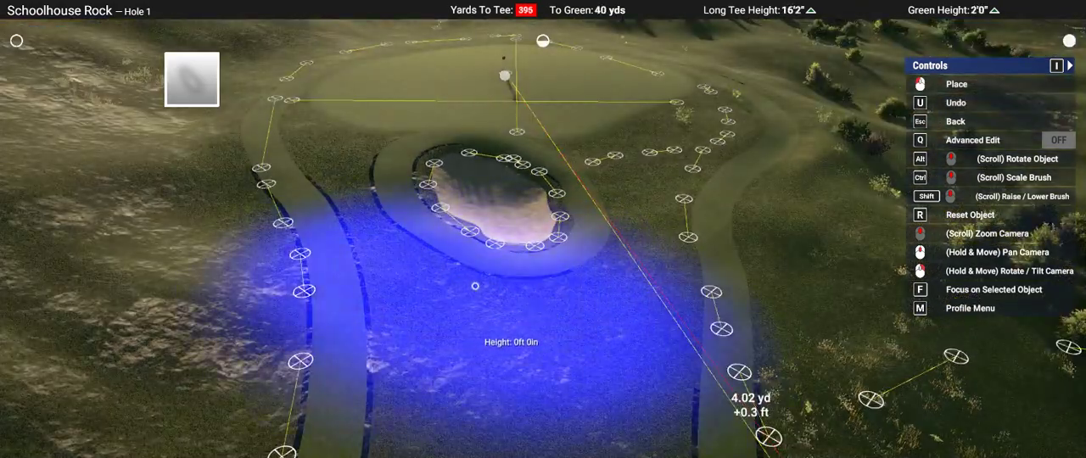
right_click_drag(475, 286, 543, 231)
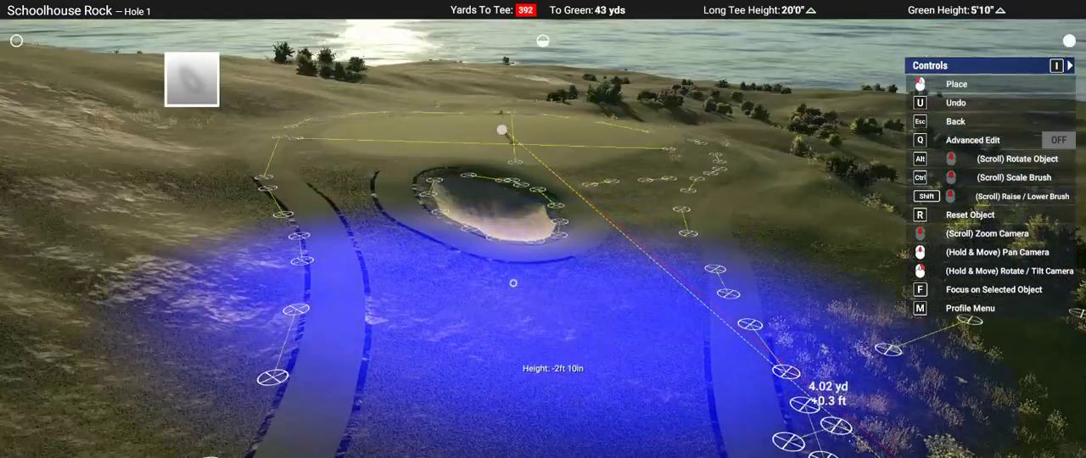
Step: Examine the land around the bunker and green from down the fairway, at ground level and from the air
mouse_move(774, 289)
right_mouse_down()
mouse_move(786, 248)
mouse_move(781, 270)
right_mouse_up()
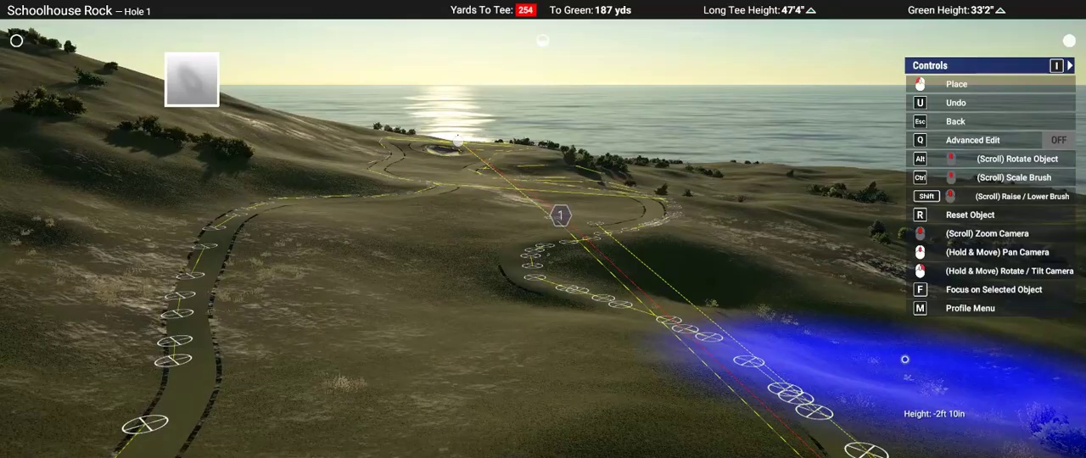
mouse_move(905, 360)
right_mouse_down()
mouse_move(824, 327)
mouse_move(824, 316)
mouse_move(851, 328)
mouse_move(832, 356)
right_mouse_up()
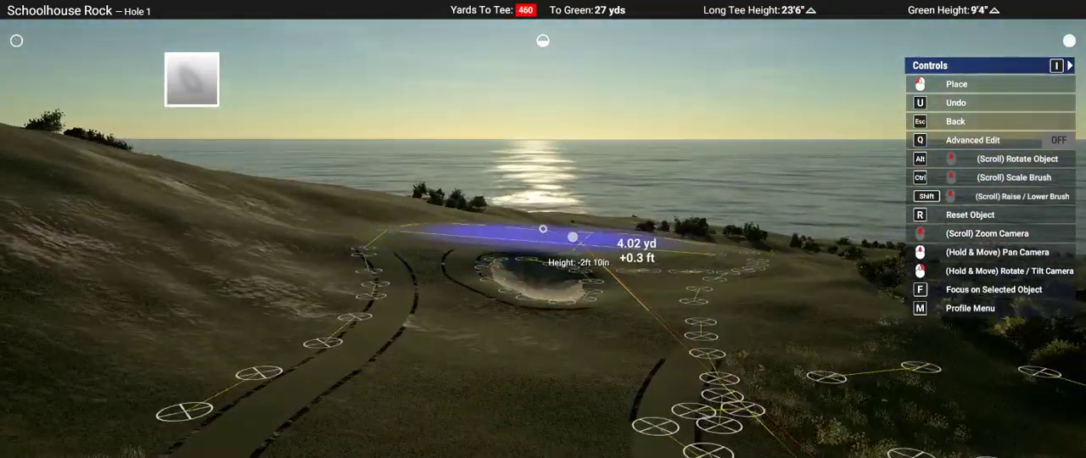
mouse_move(543, 229)
right_mouse_down()
mouse_move(547, 244)
mouse_move(553, 236)
right_mouse_up()
scroll(559, 246, "down", 5)
key("Escape")
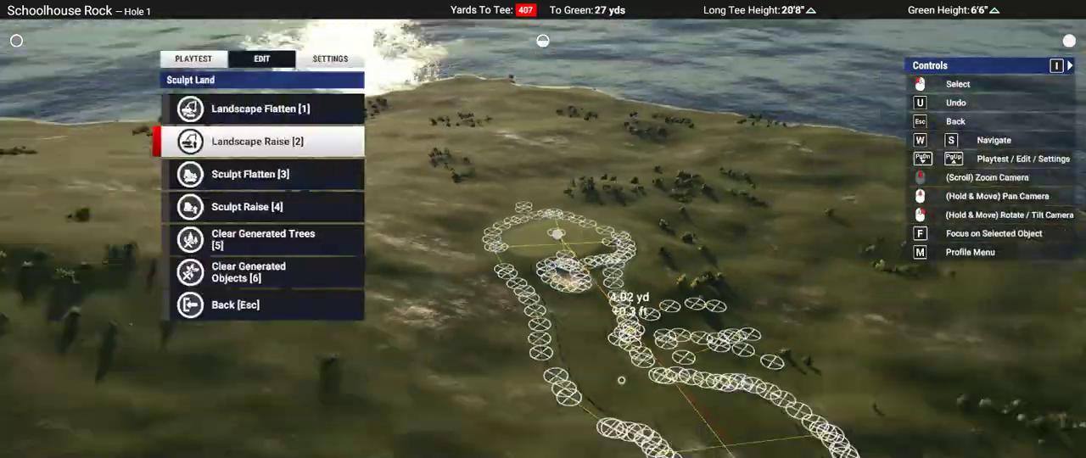
right_click_drag(621, 380, 670, 398)
scroll(621, 380, "down", 3)
scroll(621, 380, "up", 10)
middle_click_drag(621, 380, 607, 348)
right_click_drag(607, 348, 593, 331)
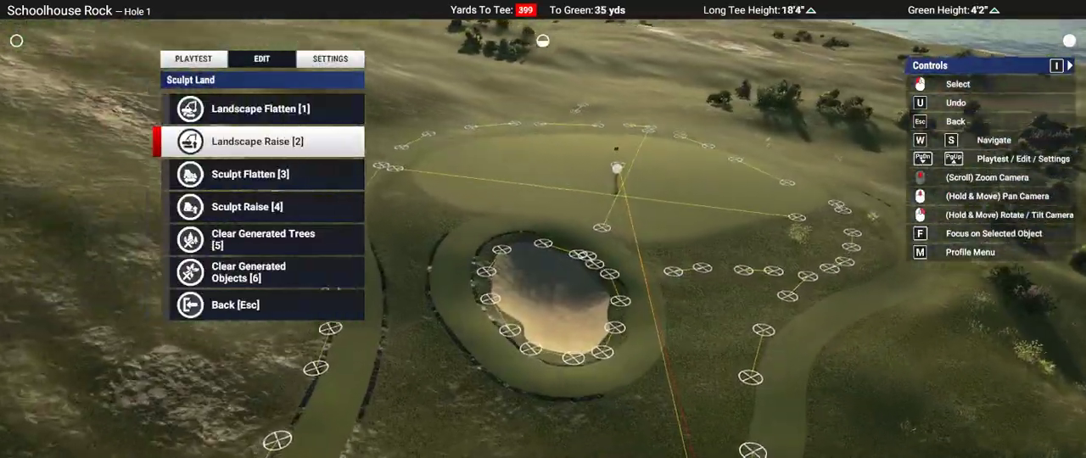
right_click_drag(543, 251, 519, 268)
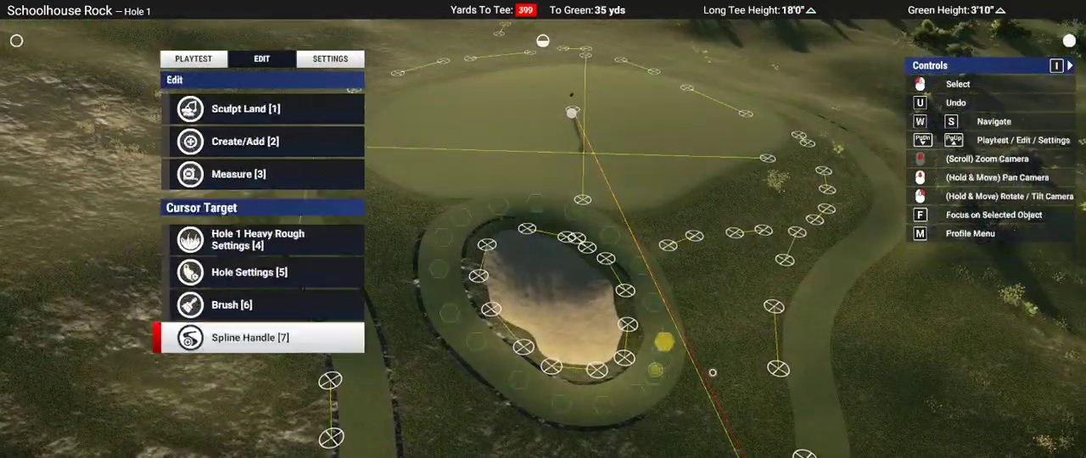
mouse_move(756, 322)
right_mouse_down()
mouse_move(745, 238)
mouse_move(750, 318)
right_mouse_up()
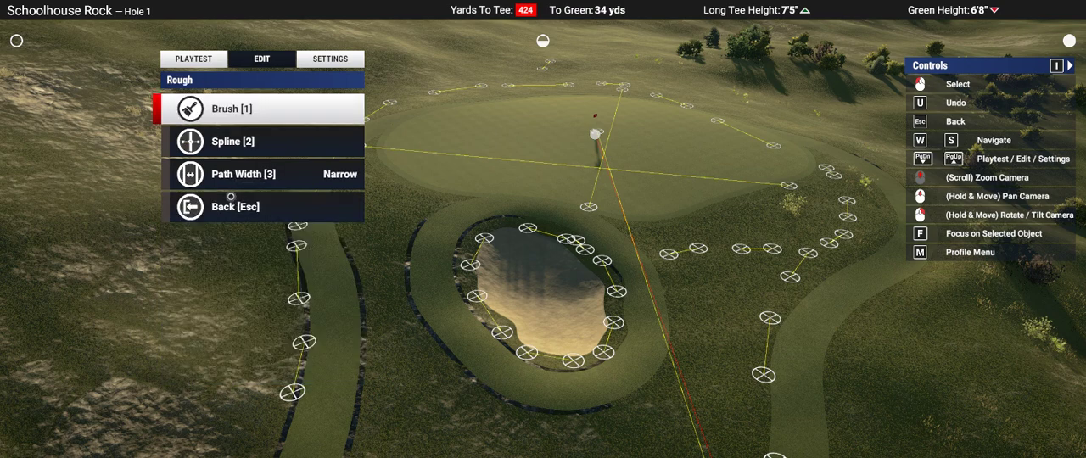
left_click(217, 115)
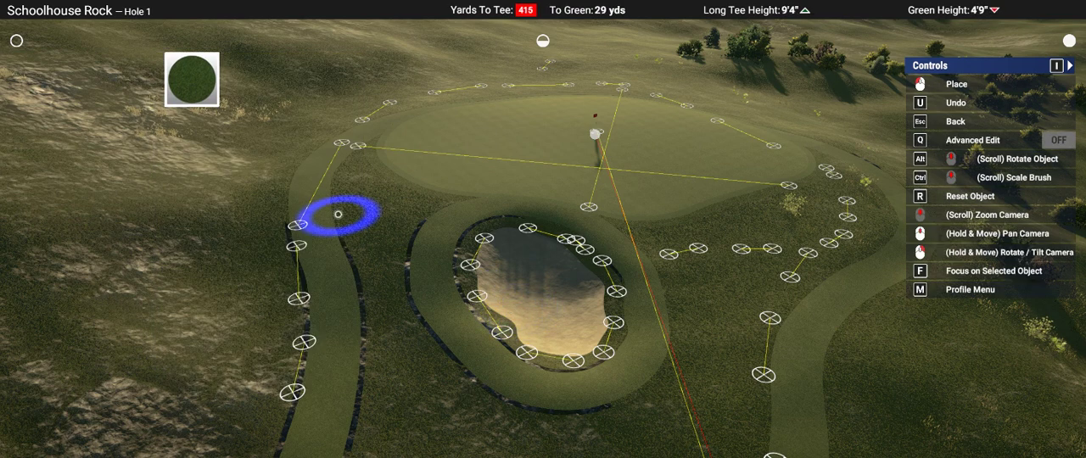
right_click_drag(338, 214, 542, 229)
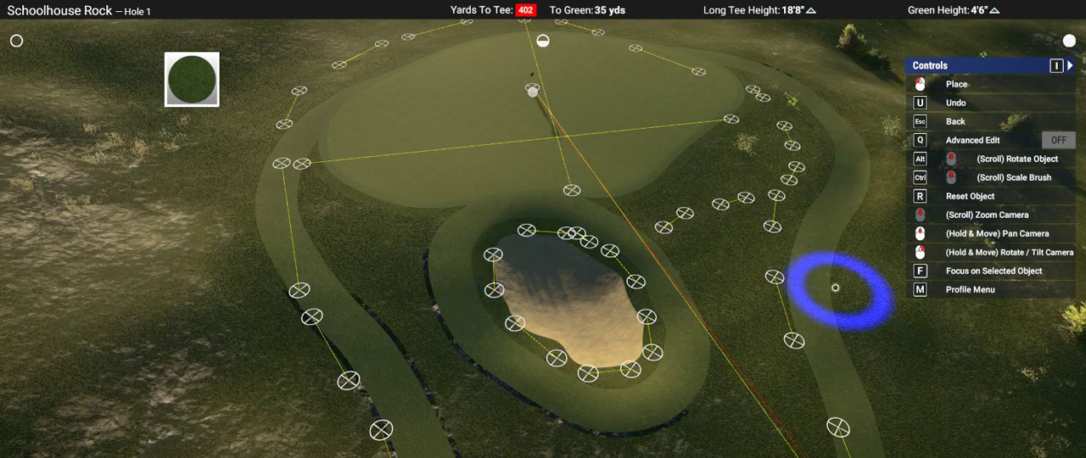
right_click_drag(835, 287, 813, 431)
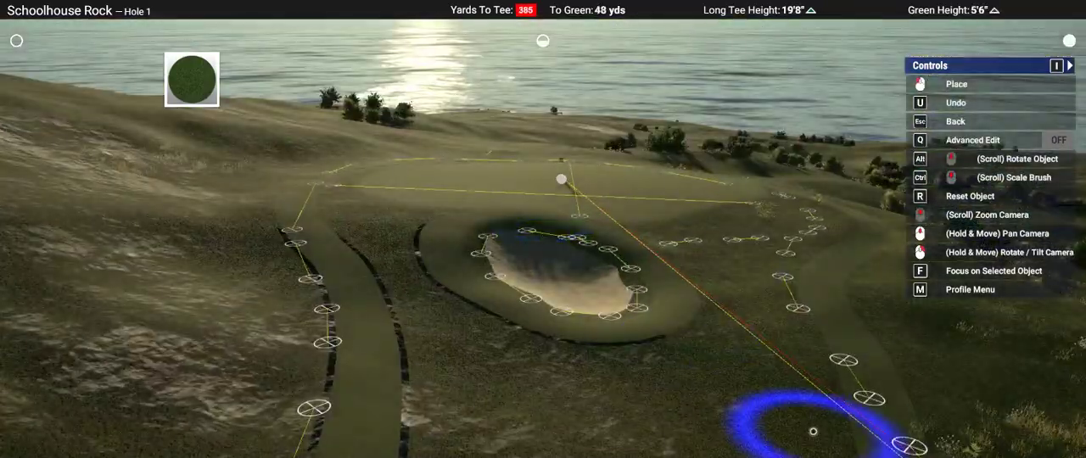
middle_click_drag(812, 431, 812, 431)
mouse_move(773, 433)
right_mouse_down()
mouse_move(594, 296)
mouse_move(545, 280)
mouse_move(555, 233)
right_mouse_up()
key("Escape")
key("w")
key("a")
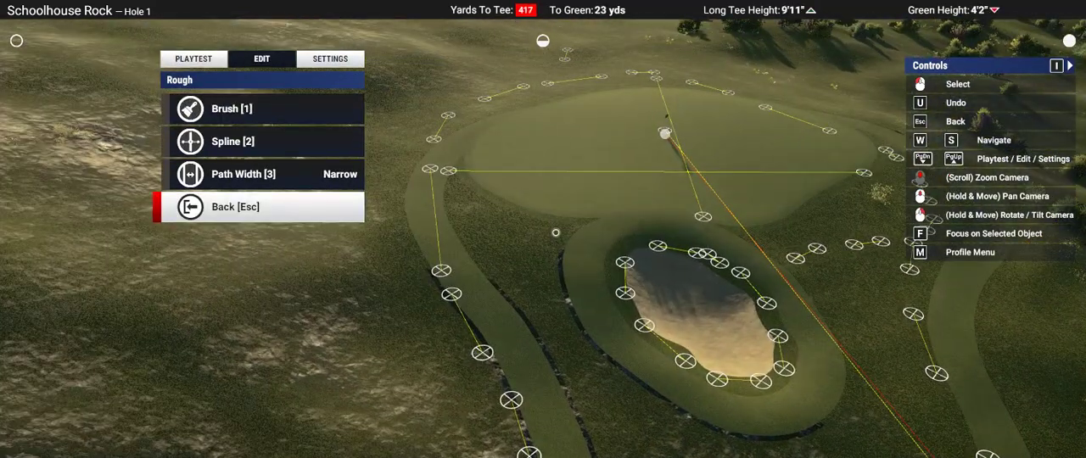
Step: Use the Fairway brush to fill the rough gap between the green, the bunker's ring and the neighbouring fairway path
key("Escape")
key("s")
key("w")
key("w")
key("w")
key("s")
key("Return")
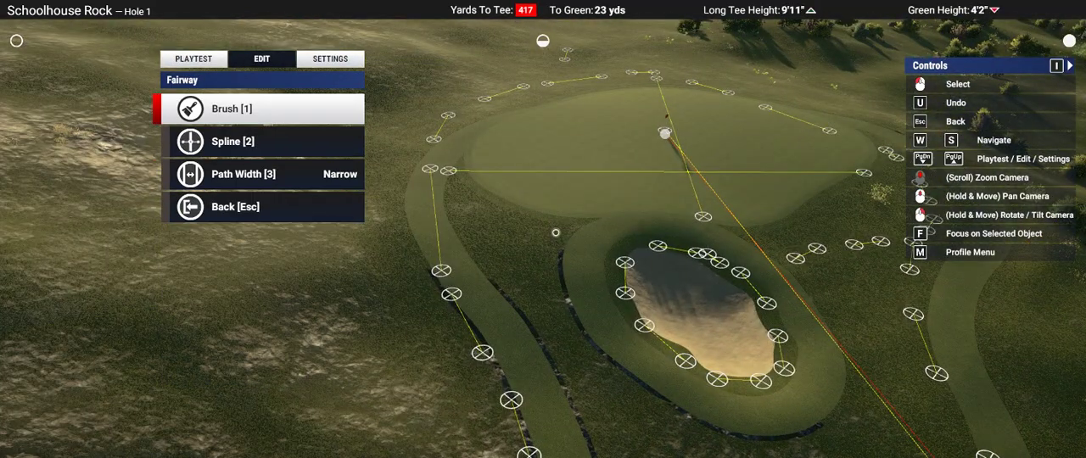
key("Return")
key("Return")
right_click_drag(548, 233, 547, 227)
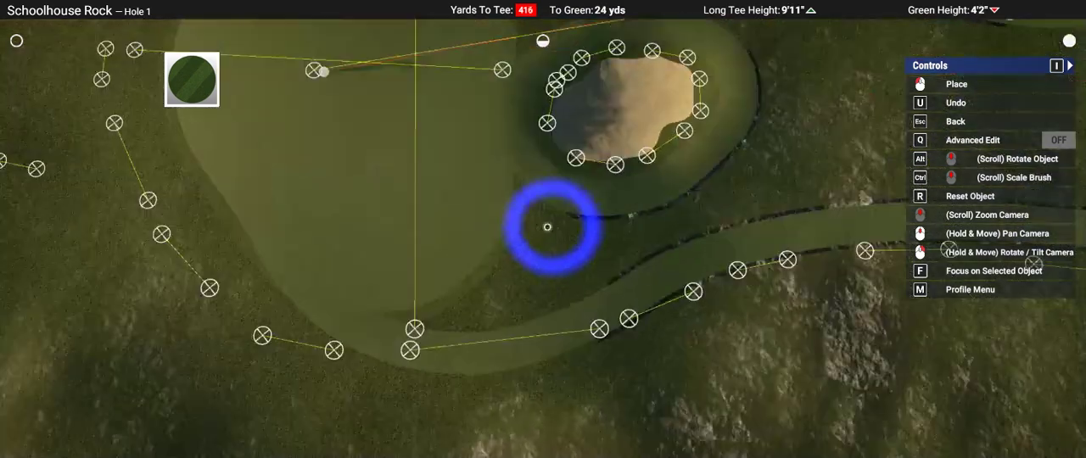
mouse_move(573, 156)
right_mouse_down()
mouse_move(586, 174)
mouse_move(580, 213)
right_mouse_up()
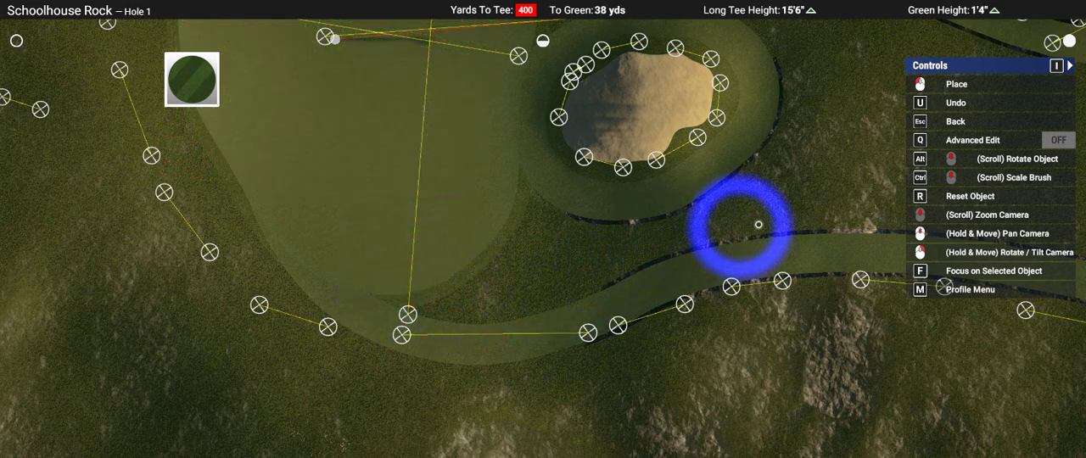
mouse_move(848, 218)
right_mouse_down()
mouse_move(844, 320)
mouse_move(540, 229)
mouse_move(342, 252)
mouse_move(542, 232)
right_mouse_up()
Step: Paint fairway over the rough on the bunker's other side and across the approach in front of it
scroll(542, 229, "down", 3)
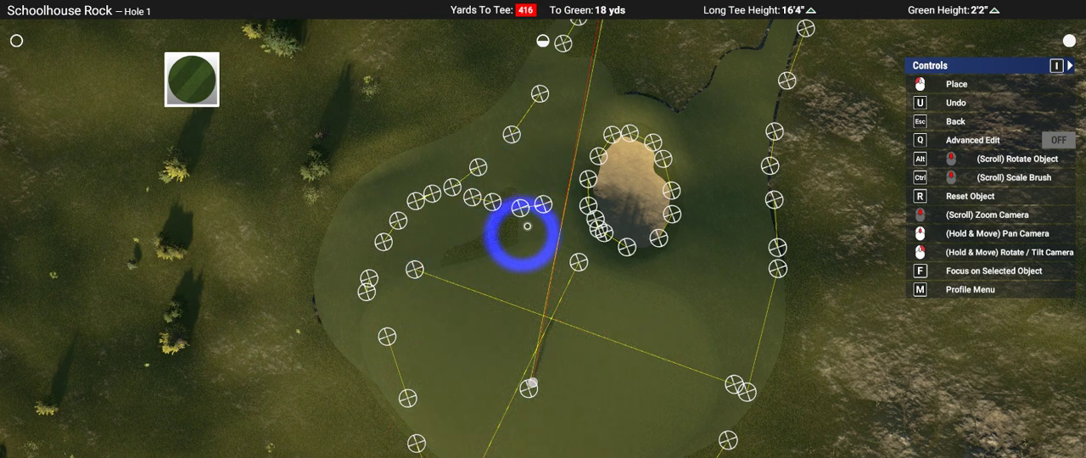
right_click_drag(795, 269, 610, 368)
scroll(609, 368, "down", 4)
scroll(610, 369, "up", 5)
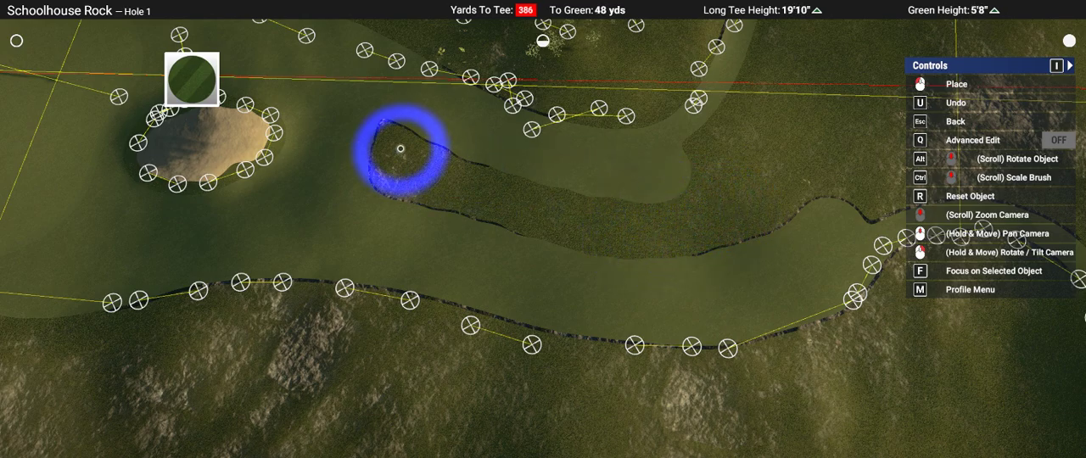
left_click(410, 164)
right_click_drag(735, 255, 543, 231)
scroll(543, 230, "down", 4)
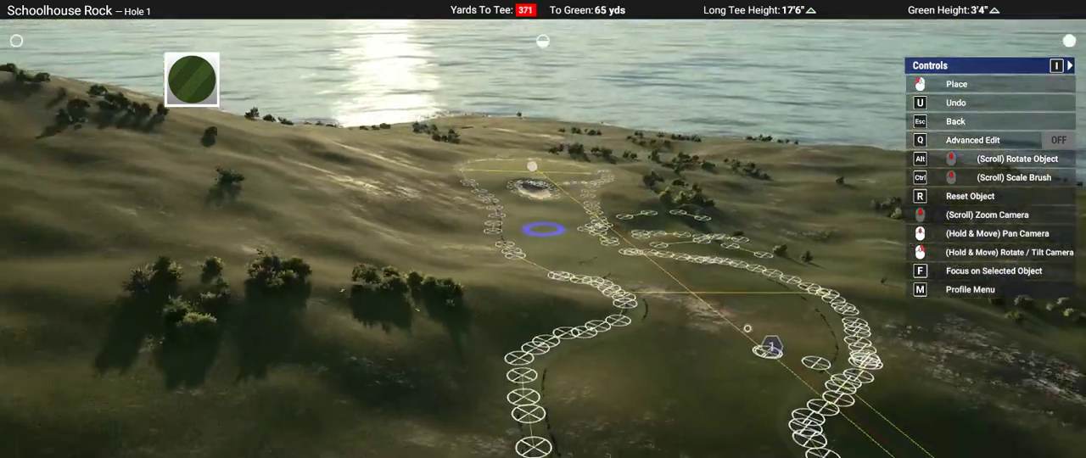
Step: Fill the interior of the fairway outline from the approach back toward waypoint 1 with the Fairway brush
middle_click_drag(543, 231, 525, 97)
right_click_drag(525, 96, 594, 204)
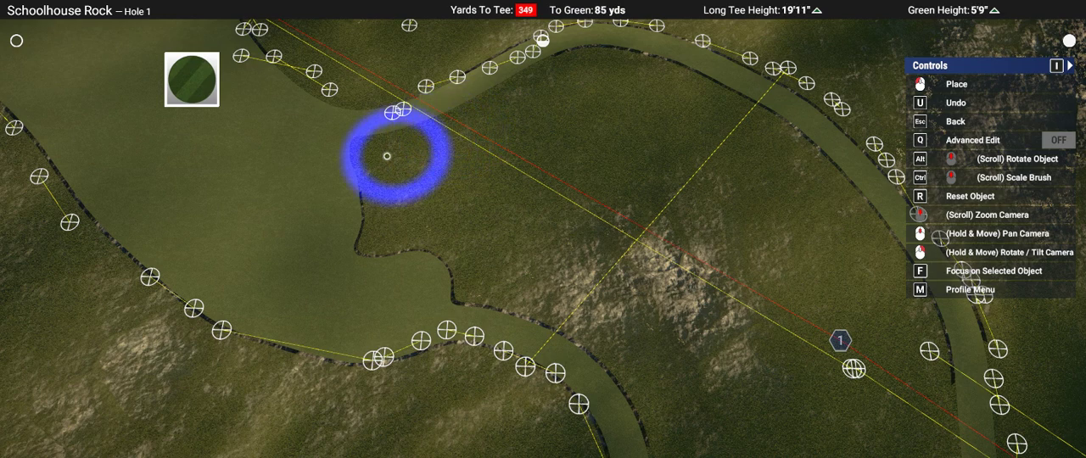
right_click_drag(355, 193, 721, 307)
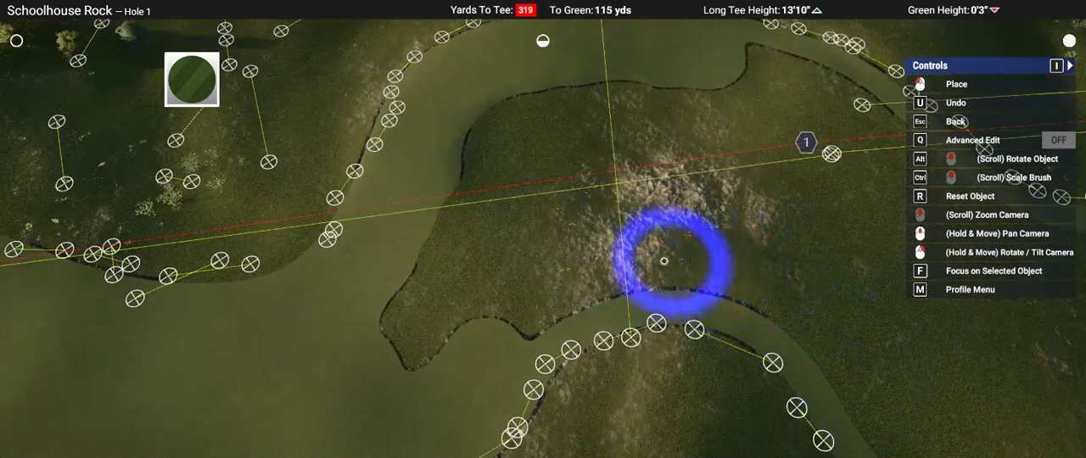
left_click_drag(562, 278, 480, 337)
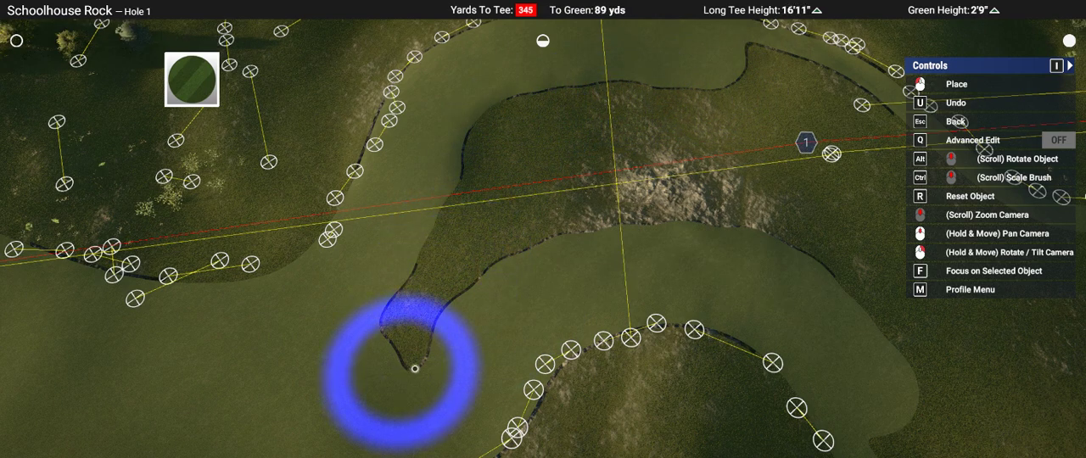
right_click_drag(928, 260, 543, 229)
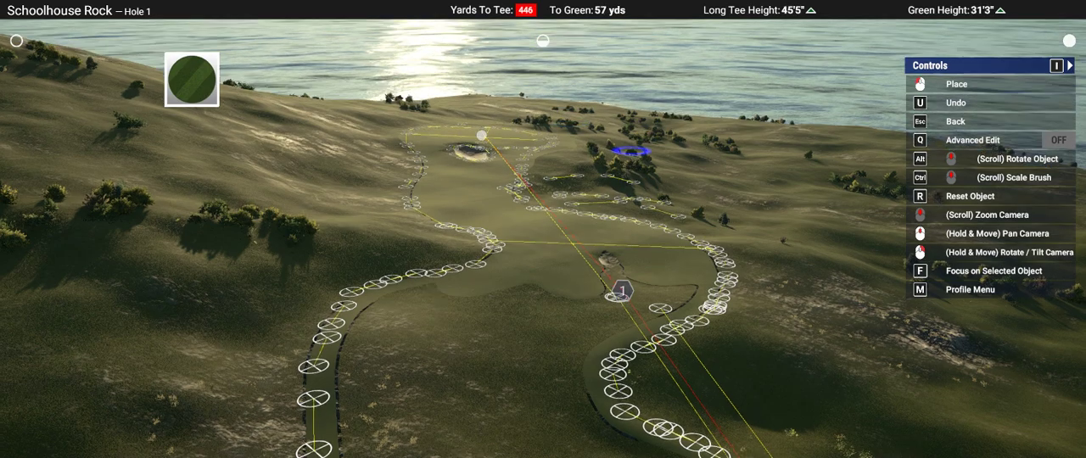
Step: Paint fairway around the bend on the tee side of waypoint 1 and undo a brush stroke along the path
mouse_move(630, 150)
right_mouse_down()
mouse_move(465, 144)
mouse_move(332, 212)
mouse_move(589, 212)
right_mouse_up()
scroll(332, 212, "up", 3)
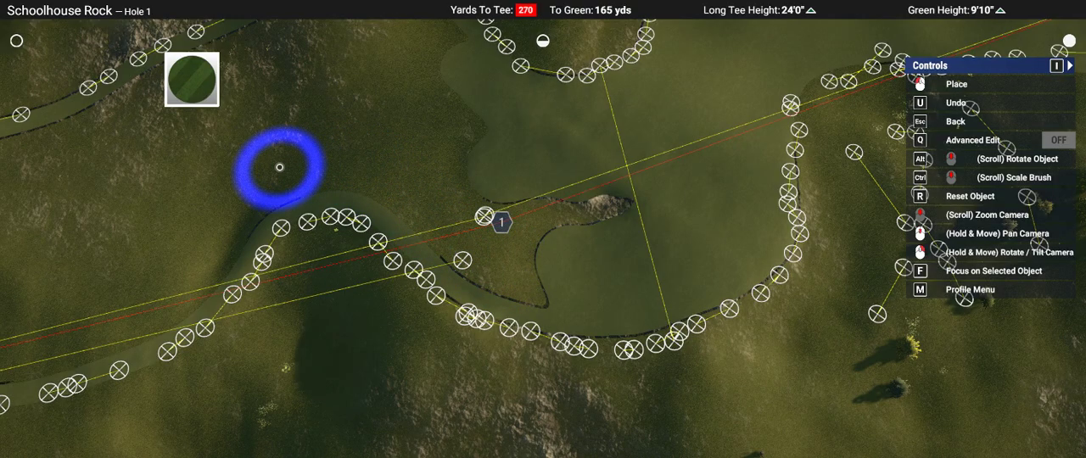
scroll(298, 168, "down", 5)
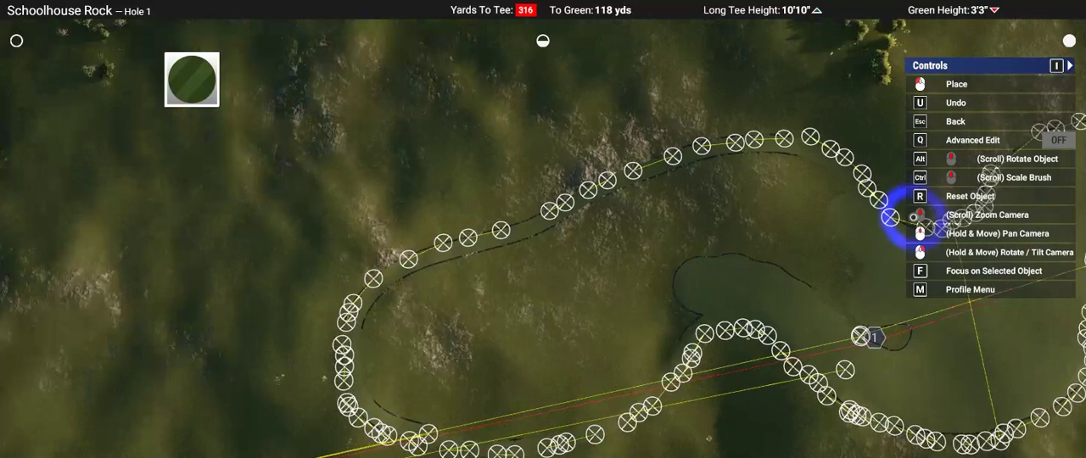
scroll(899, 219, "up", 5)
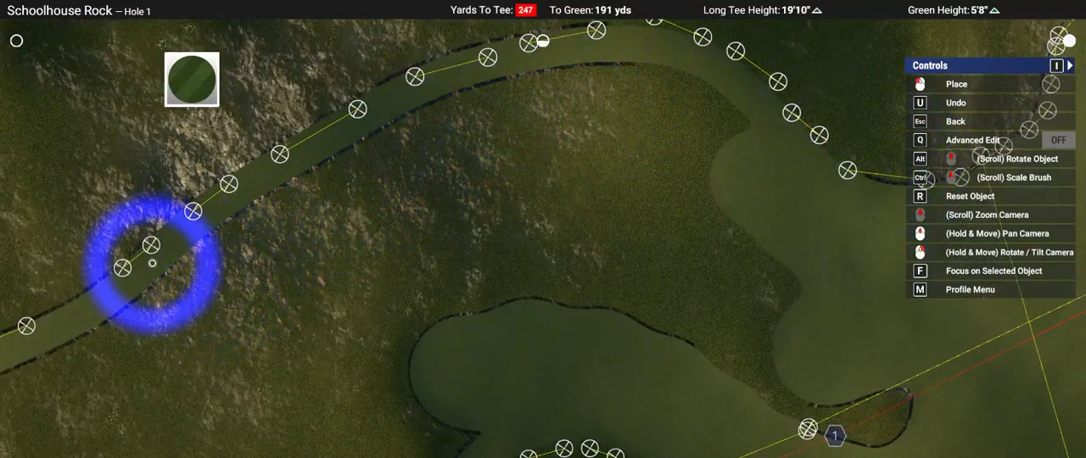
key("u")
middle_click_drag(152, 263, 317, 62)
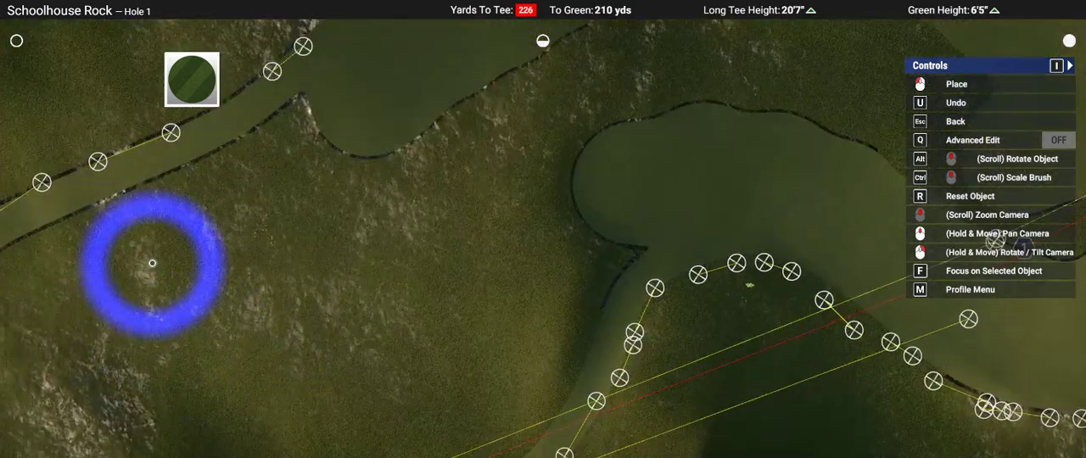
Step: Fill the remaining rough inside the rounded tee-side end of the fairway outline with the Fairway brush
scroll(367, 227, "down", 3)
scroll(366, 227, "down", 2)
right_click_drag(367, 228, 716, 278)
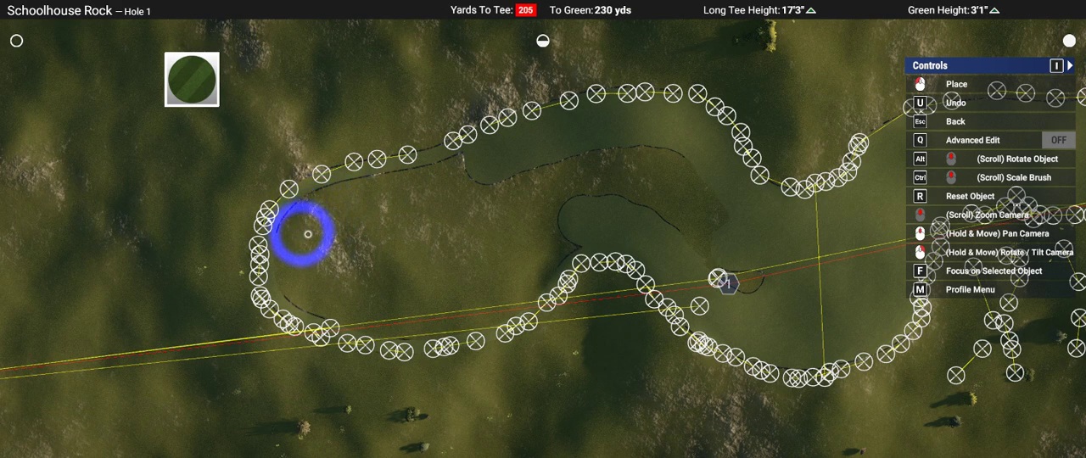
scroll(407, 246, "up", 4)
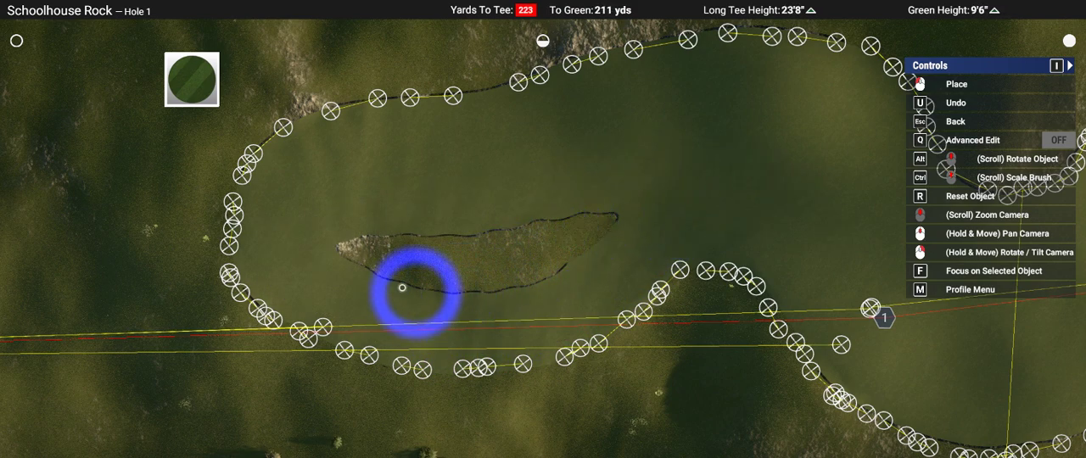
right_click_drag(385, 385, 543, 229)
scroll(542, 229, "down", 5)
scroll(560, 162, "up", 6)
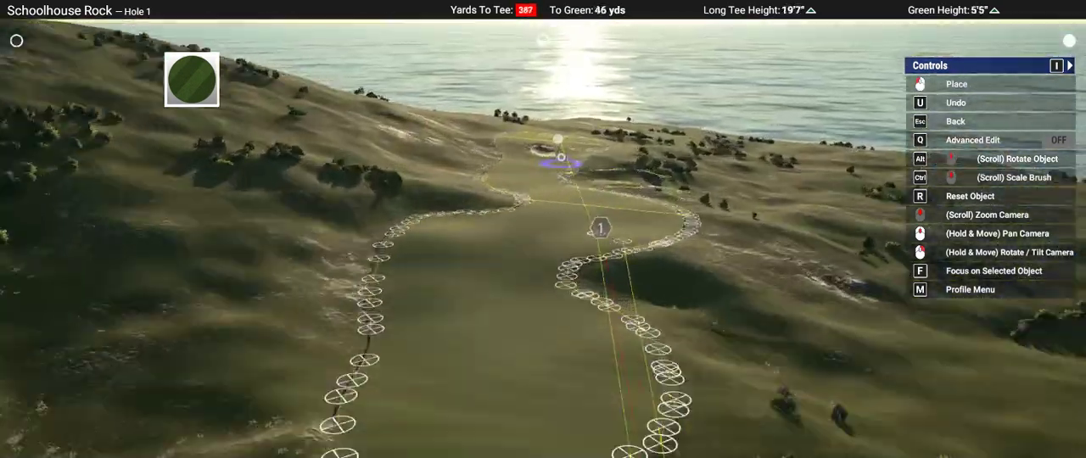
Step: Leave the Fairway brush and delete all distance tool points from the course
key("Escape")
mouse_move(543, 229)
middle_mouse_down()
mouse_move(683, 176)
mouse_move(475, 161)
mouse_move(449, 93)
middle_mouse_up()
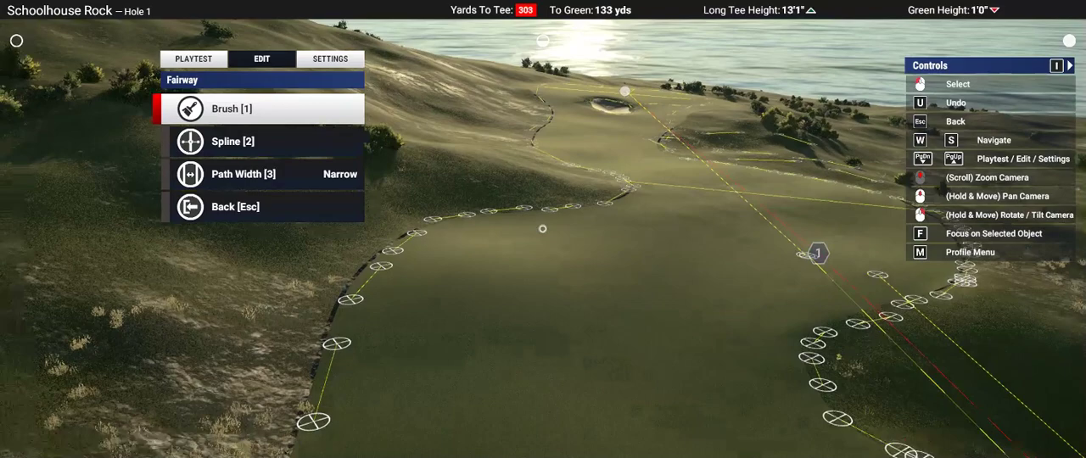
key("Escape")
right_click_drag(543, 229, 628, 291)
key("Escape")
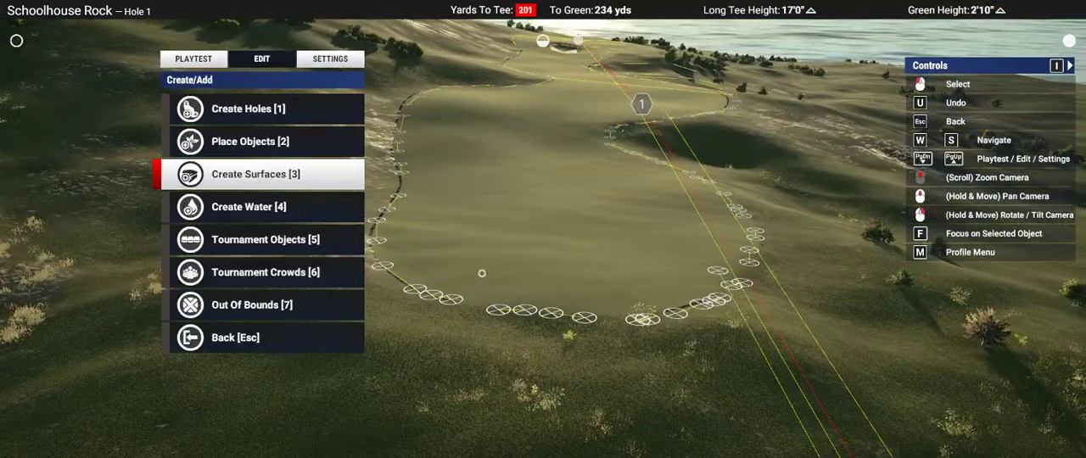
key("Escape")
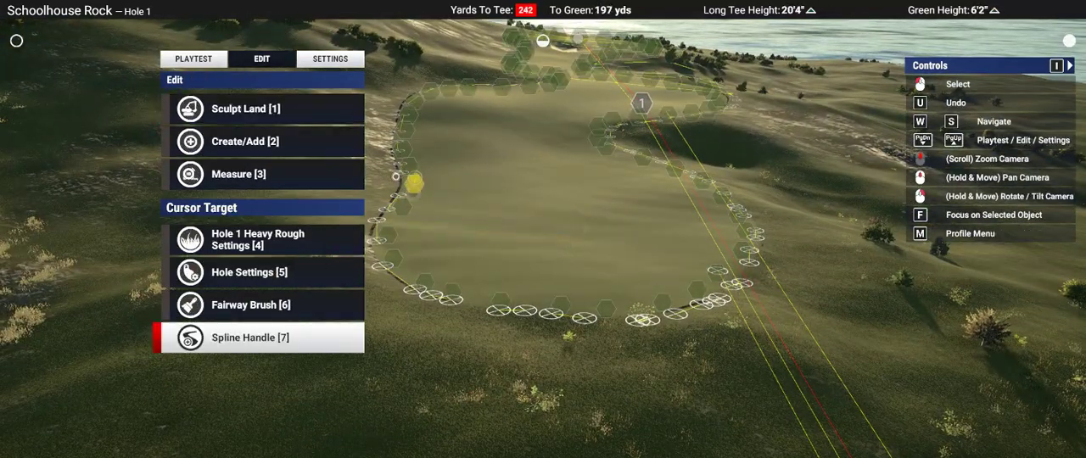
left_click(393, 177)
key("3")
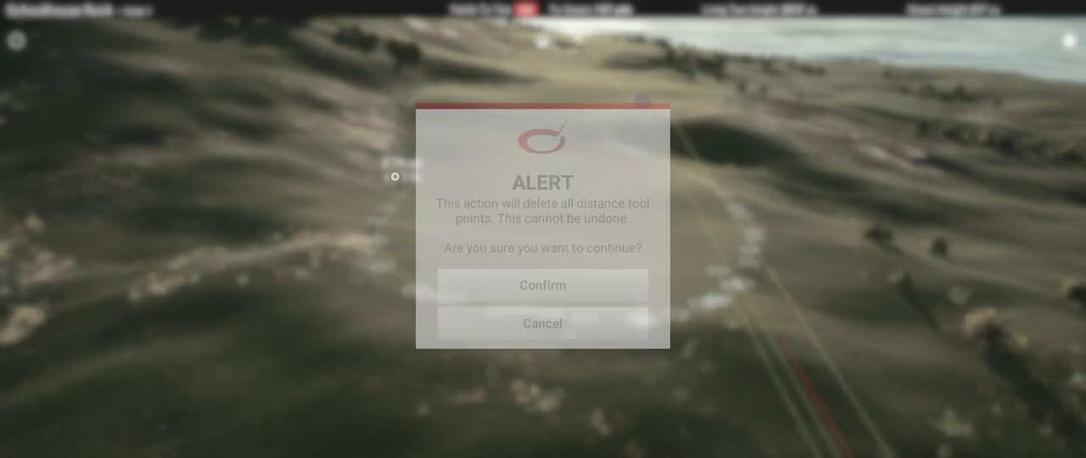
key("Return")
scroll(439, 173, "down", 5)
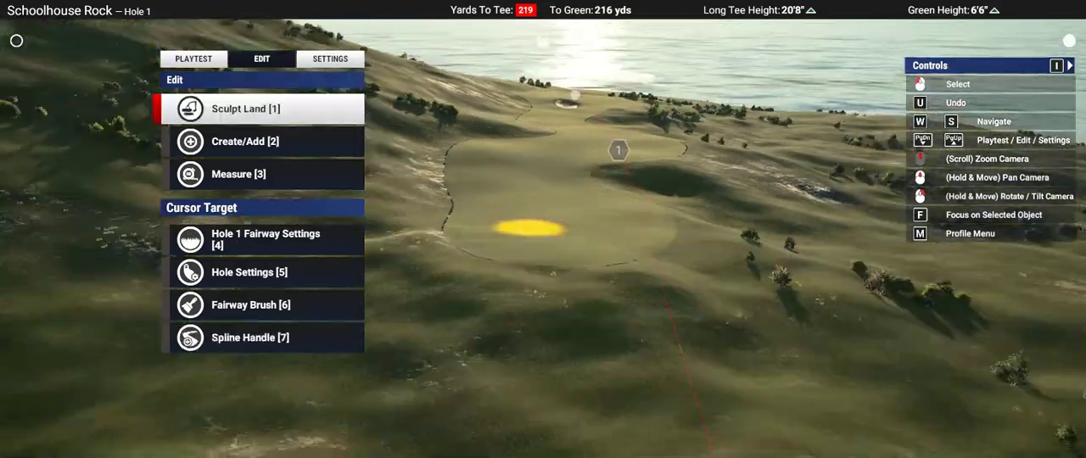
Step: Edit the fairway spline through a point at its tee-side end and give it Rough as second surface
scroll(470, 220, "up", 5)
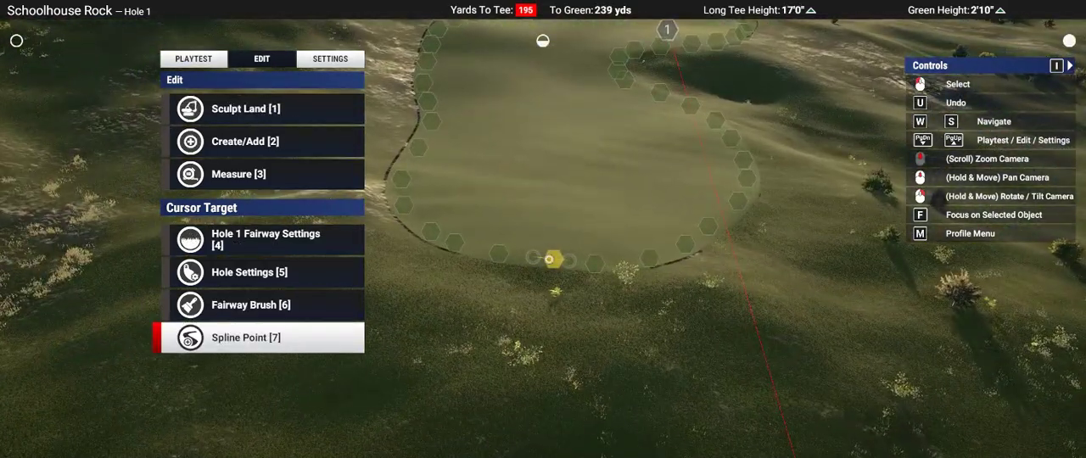
key("w")
left_click(549, 259)
key("s")
key("s")
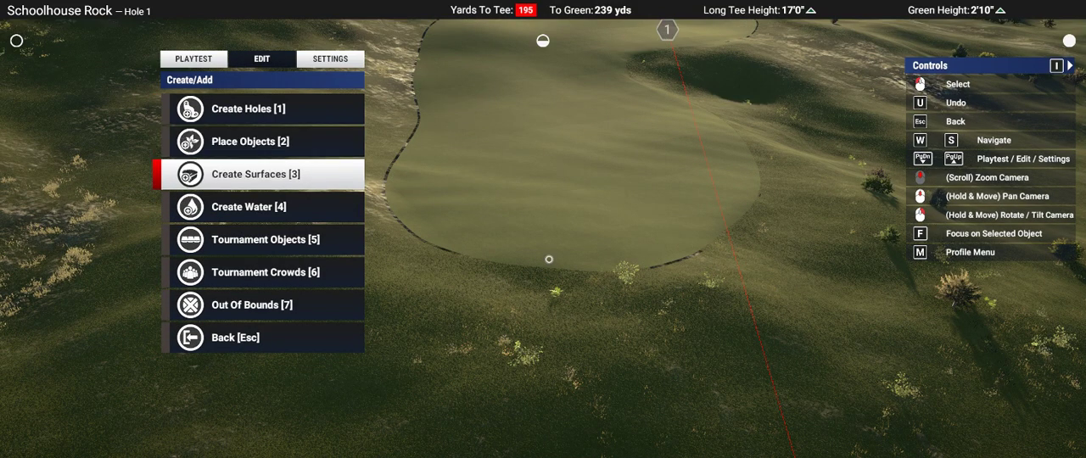
left_click(262, 337)
left_click(263, 338)
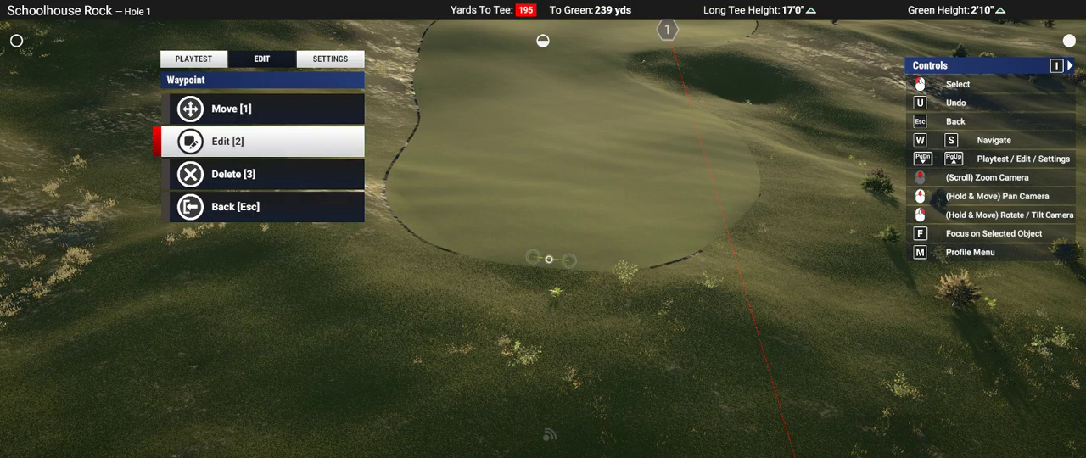
left_click(263, 142)
key("s")
key("s")
key("s")
key("s")
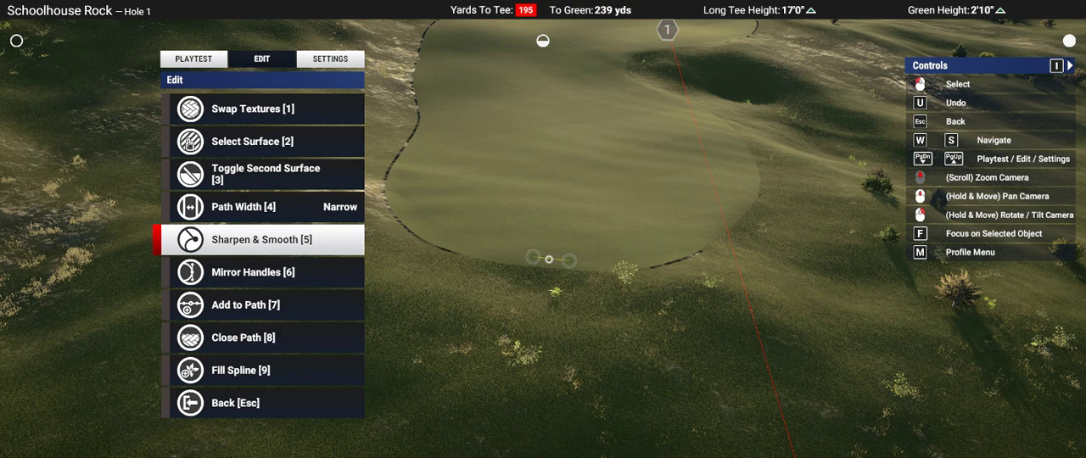
key("w")
key("w")
left_click(548, 259)
left_click(549, 259)
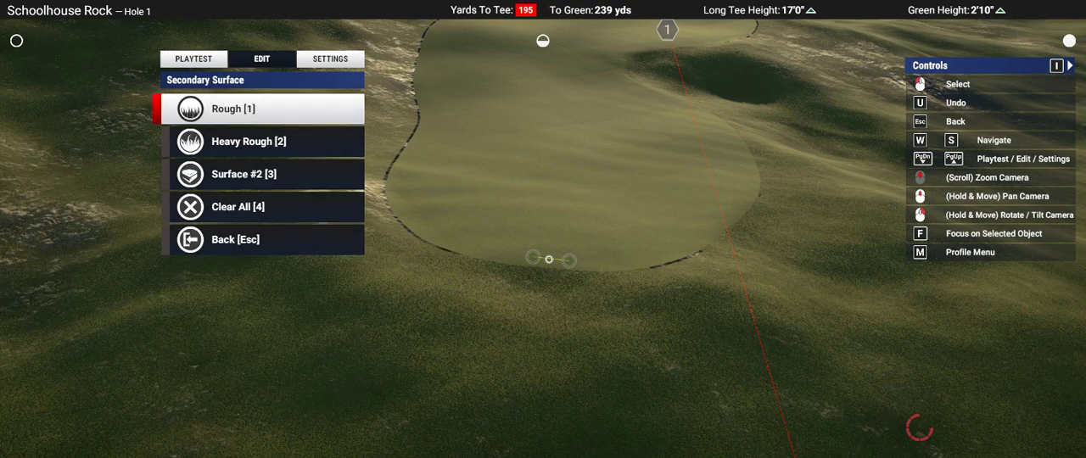
Step: Increase the width of the fairway spline's second surface and finish editing the spline
key("Escape")
key("s")
key("s")
left_click(549, 259)
key("d")
key("d")
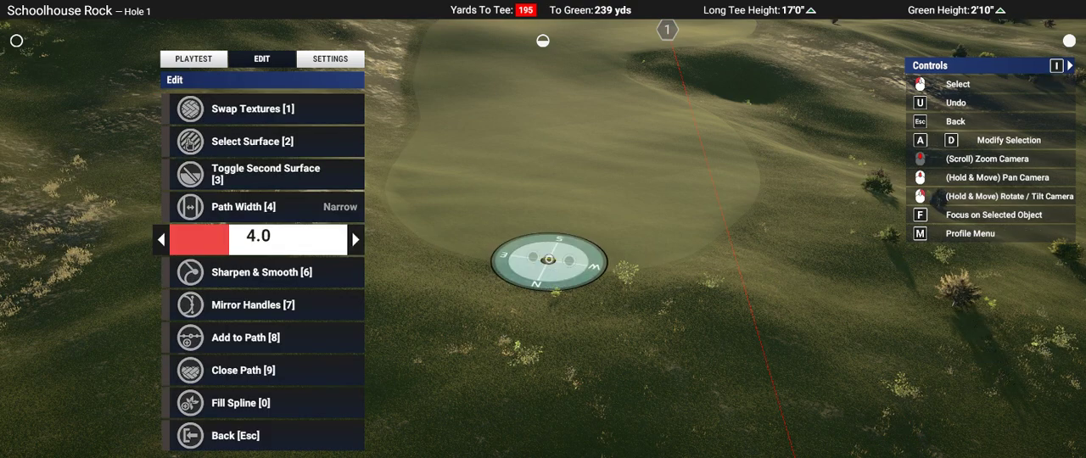
key("d")
key("d")
key("Escape")
key("Escape")
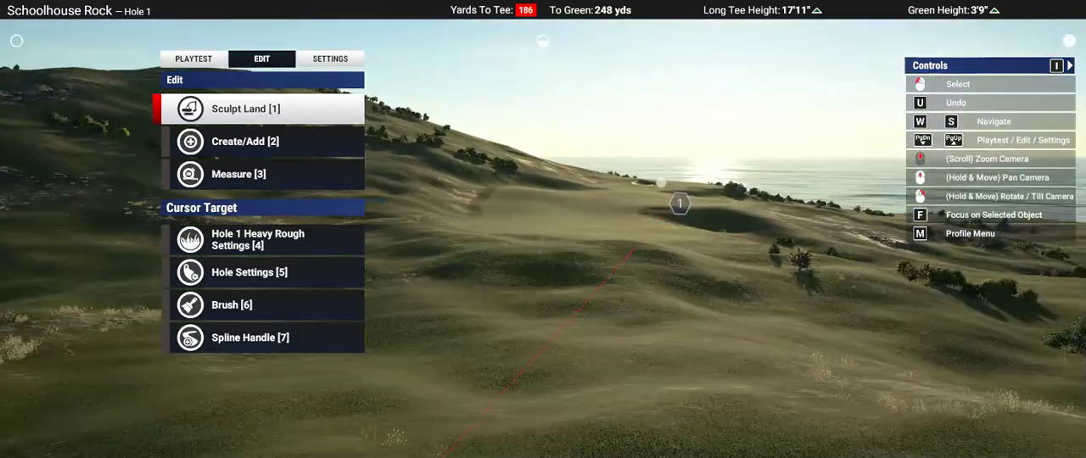
Step: Check the filled fairway from the air and start a Play Hole playtest of Hole 1
right_click_drag(475, 153, 496, 203)
scroll(570, 111, "up", 3)
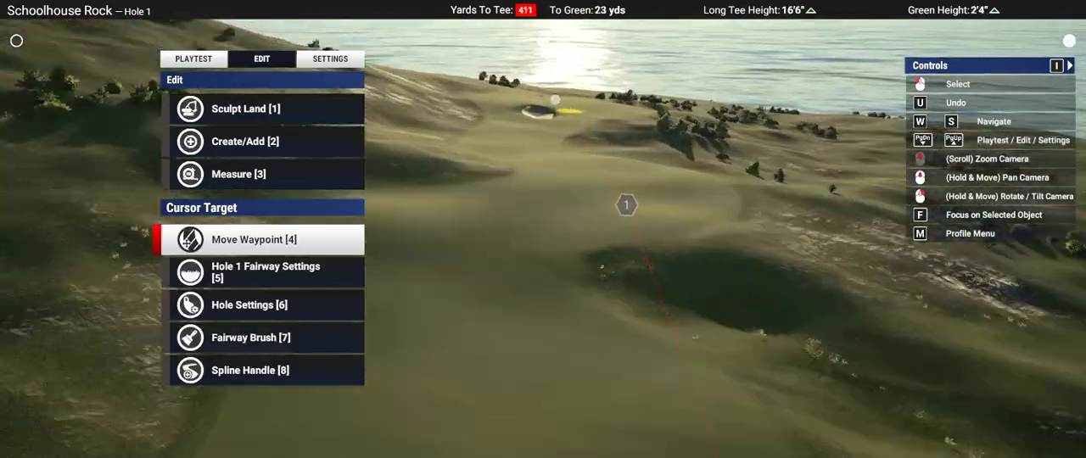
scroll(570, 110, "up", 3)
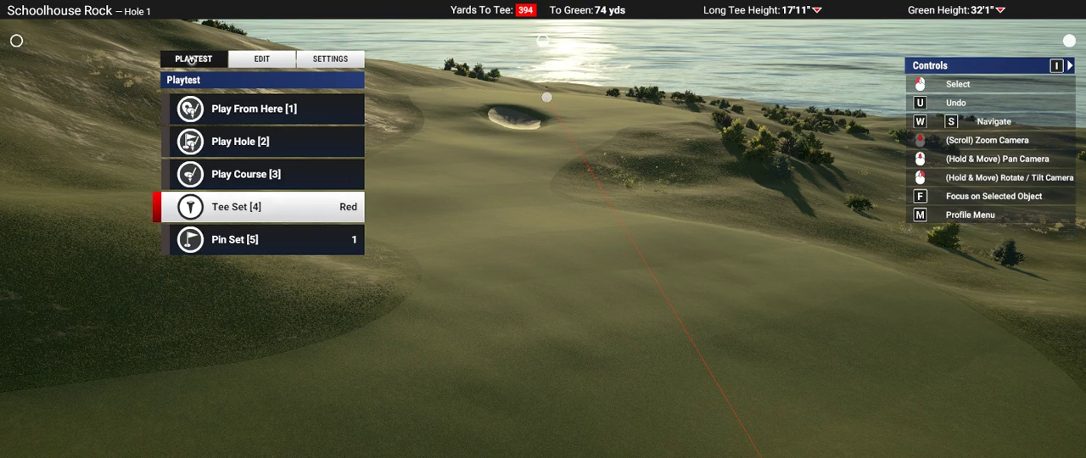
key("2")
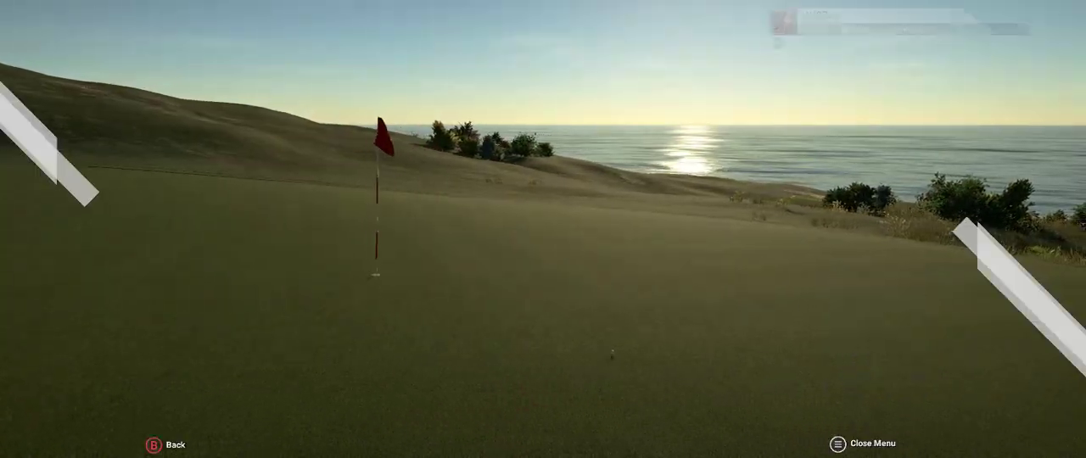
Step: End the Hole 1 playtest and survey the fairway and the approach to the green in the editor
key("Return")
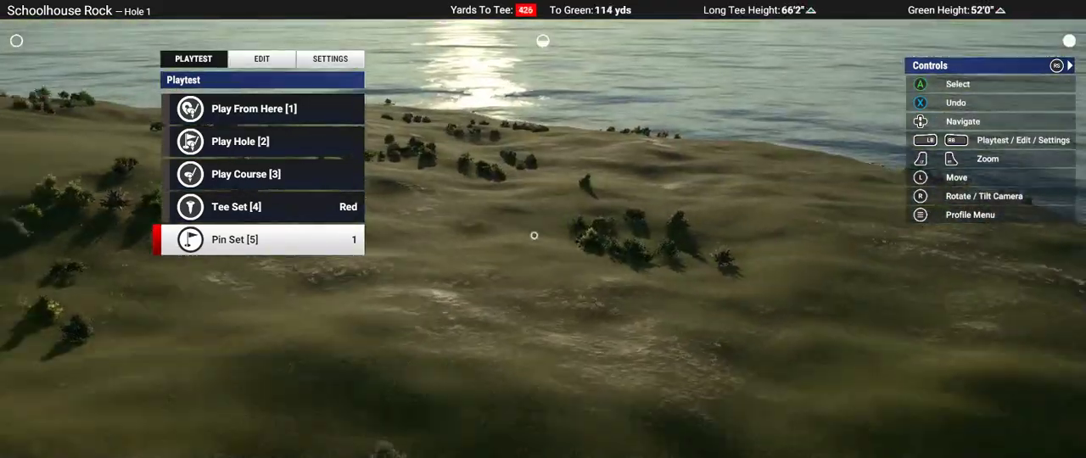
key("Up")
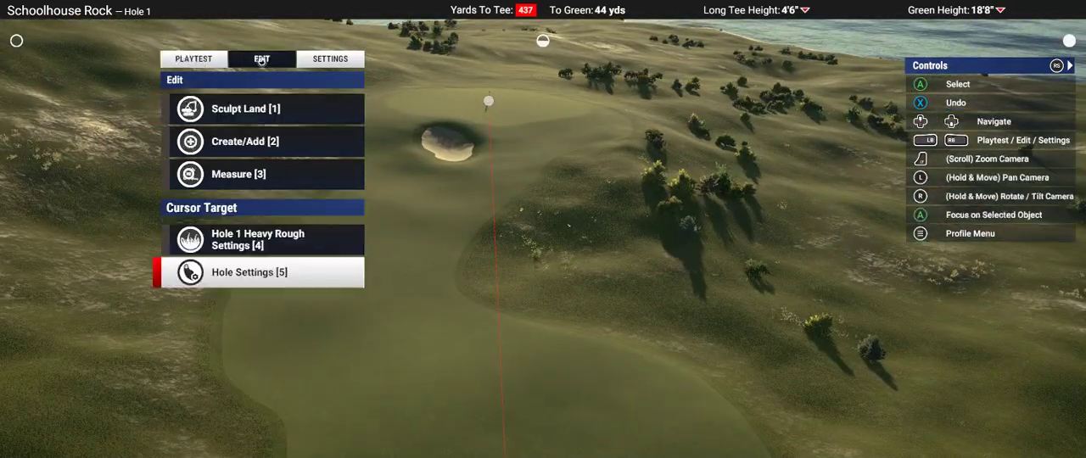
right_click_drag(589, 237, 534, 238)
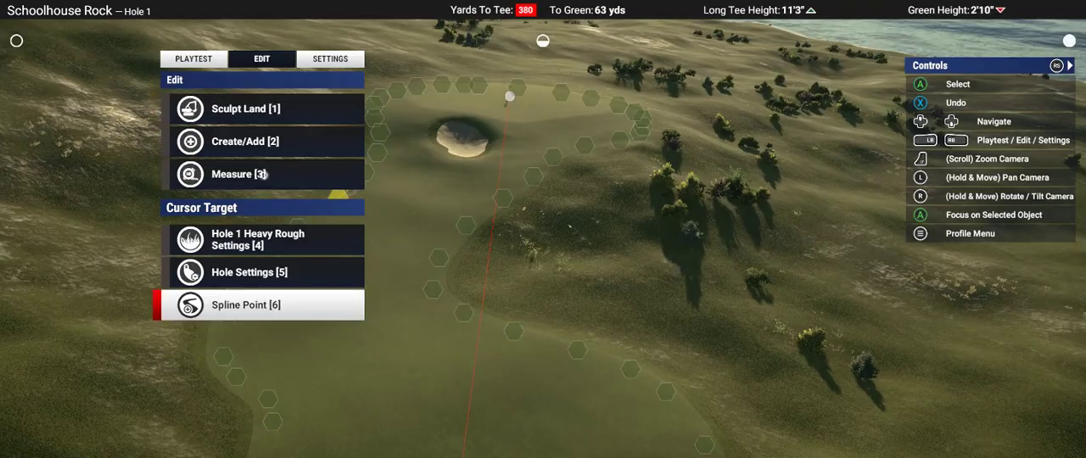
right_click_drag(683, 272, 545, 259)
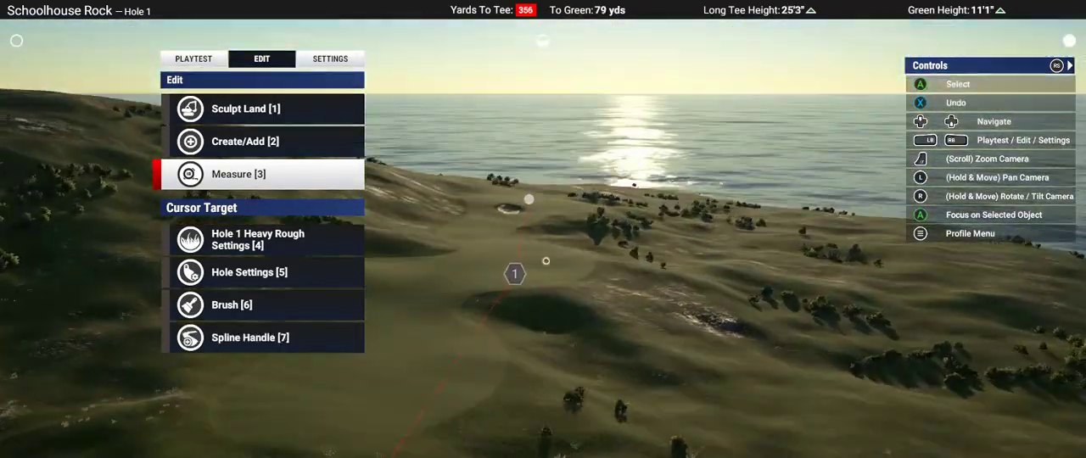
Step: Outline a large irregular bunker with distance markers in the rough beside the fairway, short of the green
key("6")
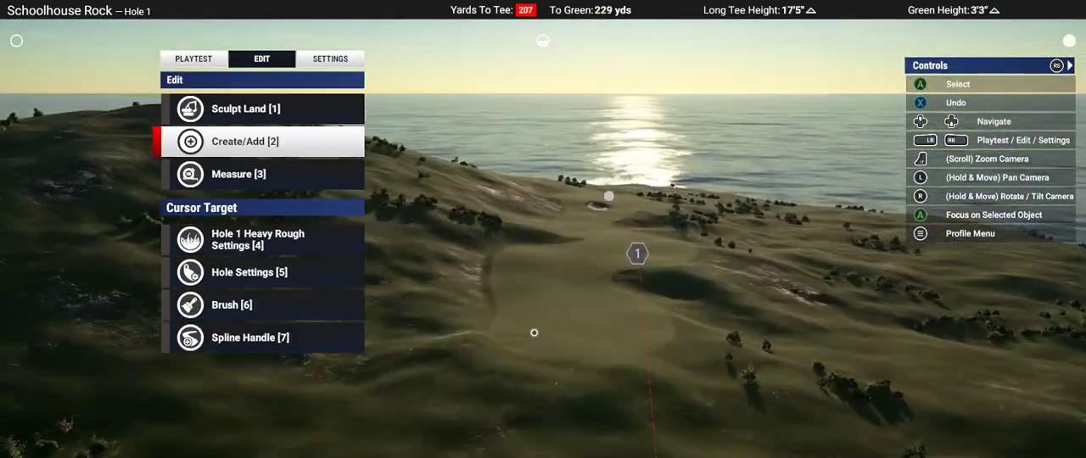
key("4")
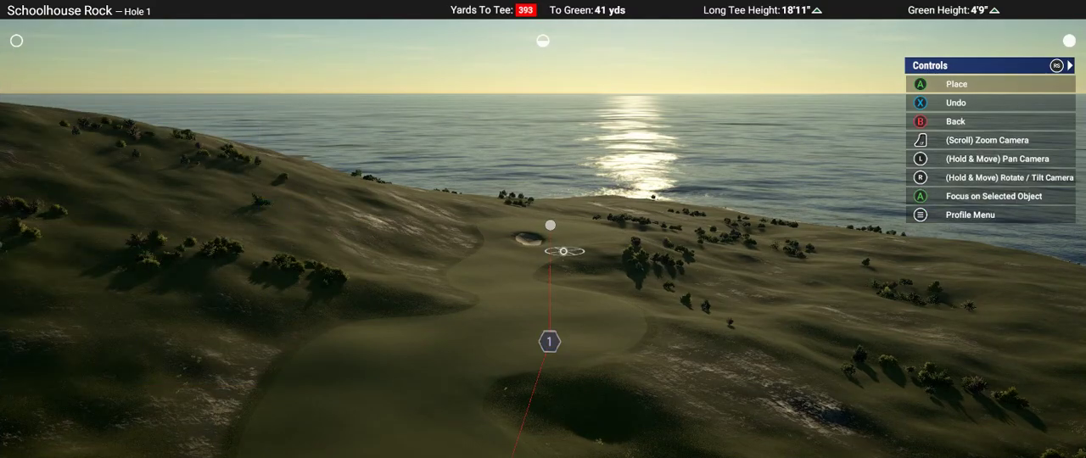
scroll(562, 249, "up", 3)
right_click_drag(562, 250, 543, 229)
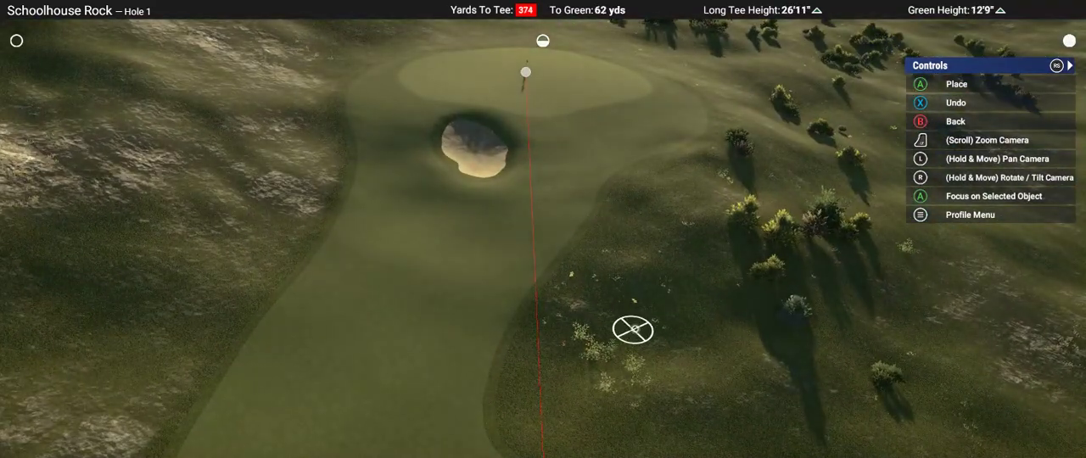
right_click_drag(635, 329, 557, 229)
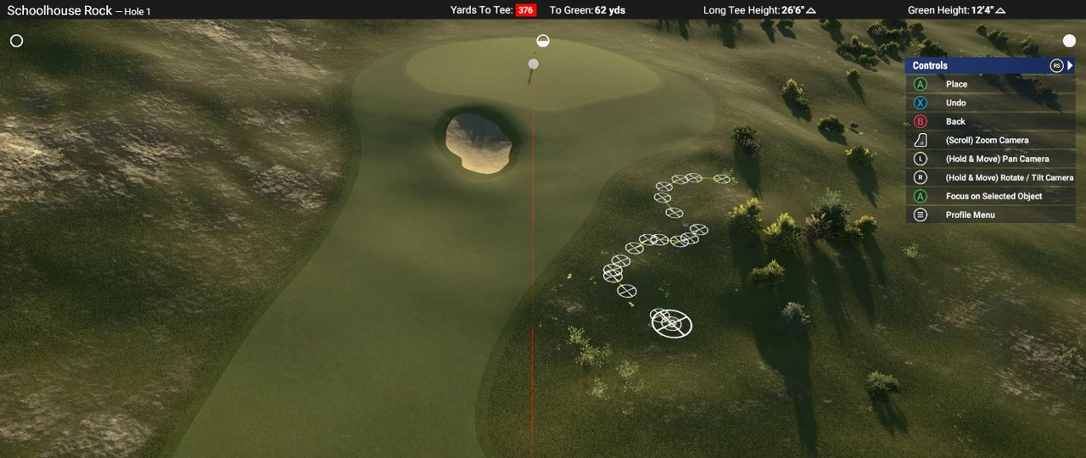
right_click_drag(672, 324, 543, 229)
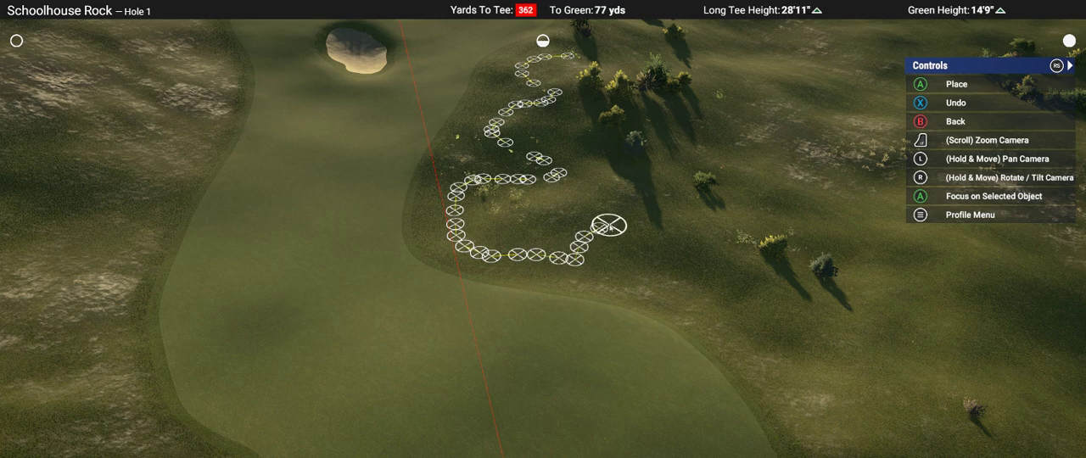
right_click_drag(635, 219, 627, 184)
right_click_drag(542, 228, 549, 239)
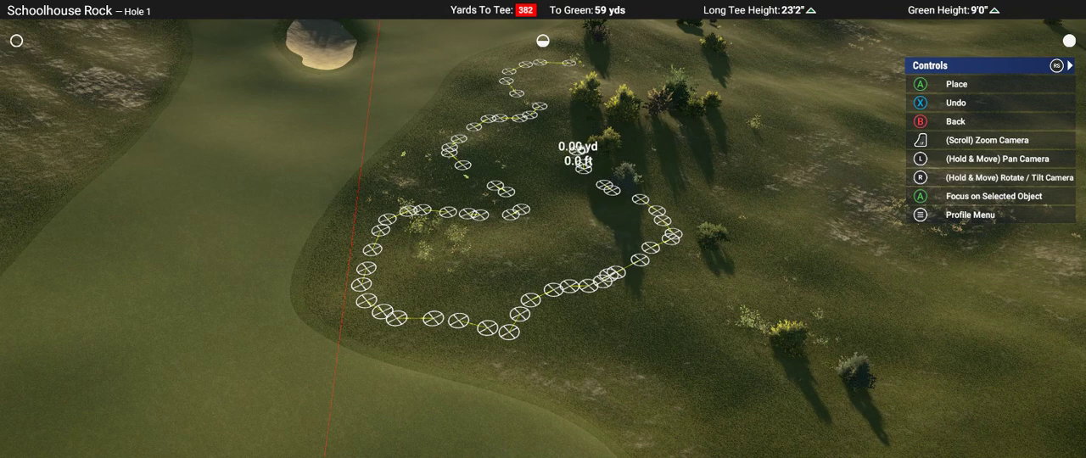
right_click_drag(589, 65, 582, 291)
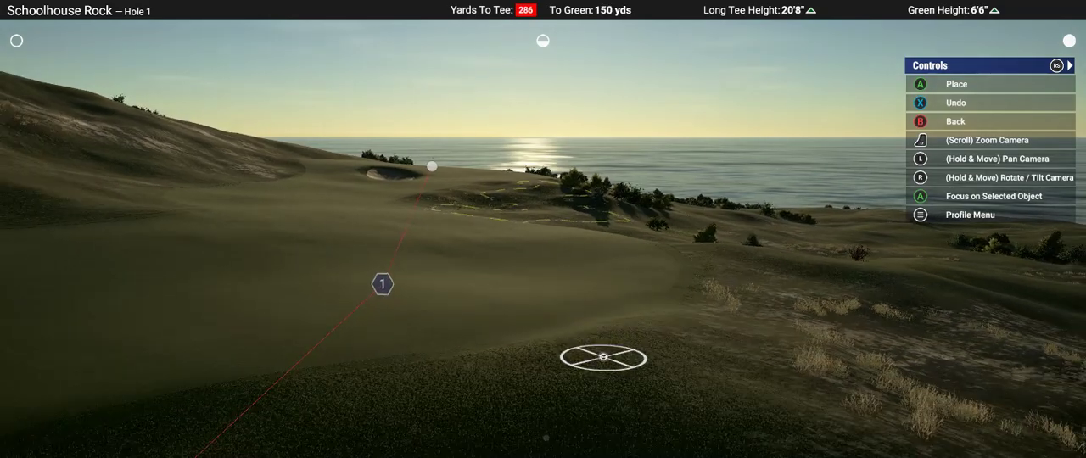
right_click_drag(545, 438, 543, 229)
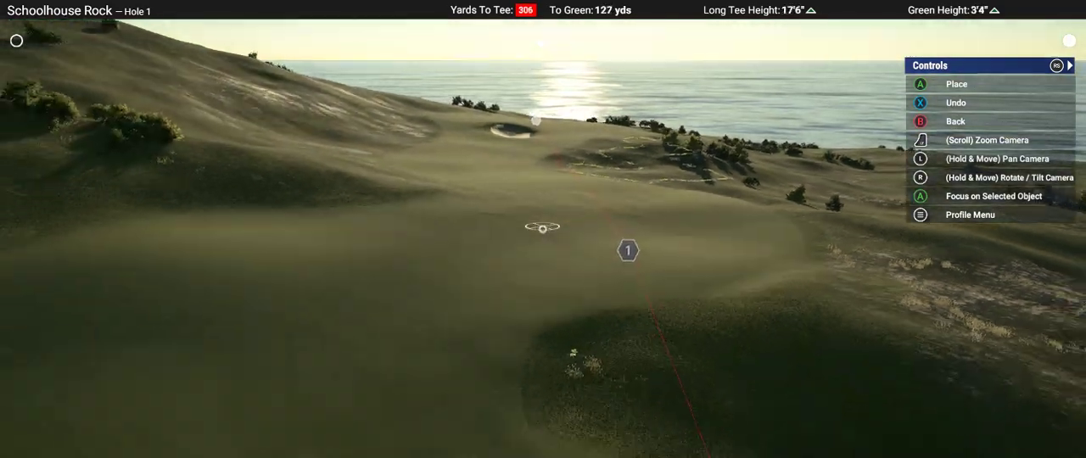
key("Escape")
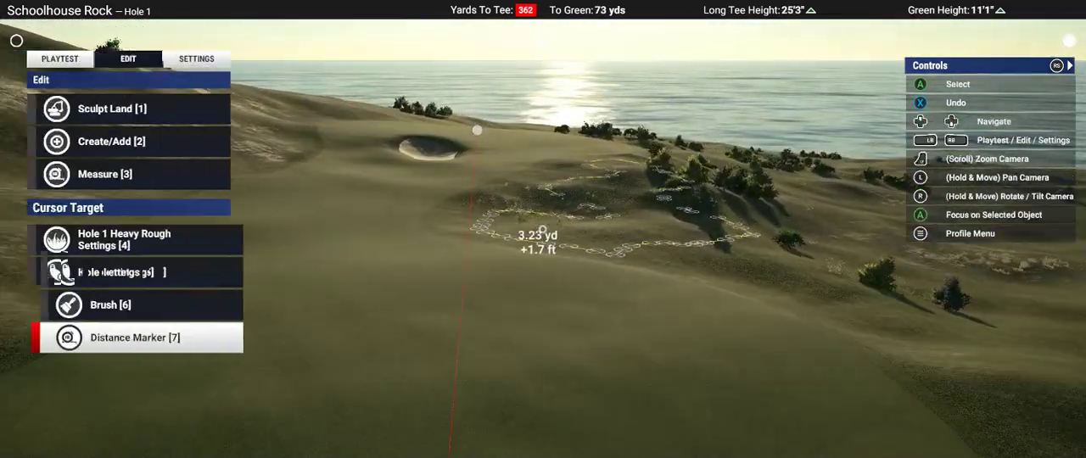
Step: Lower the ground inside the marked bunker outline with a soft round Landscape Flatten brush and check the hollows from the fairway
right_click_drag(543, 229, 543, 331)
key("1")
key("1")
key("Right")
key("Right")
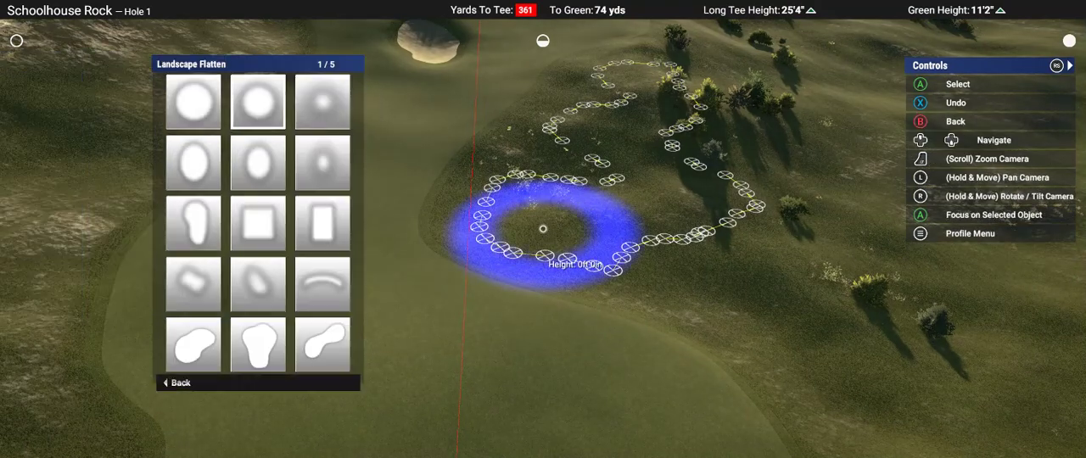
key("Return")
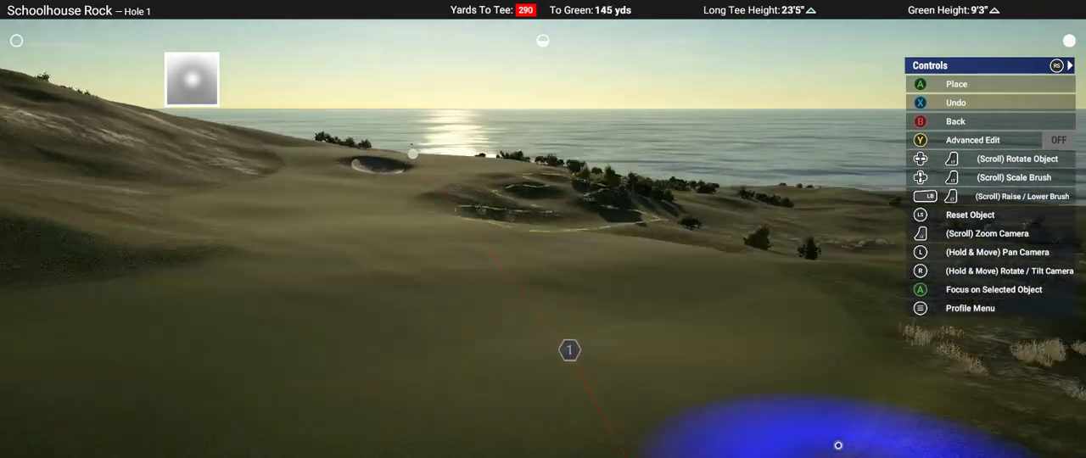
key("Escape")
key("Escape")
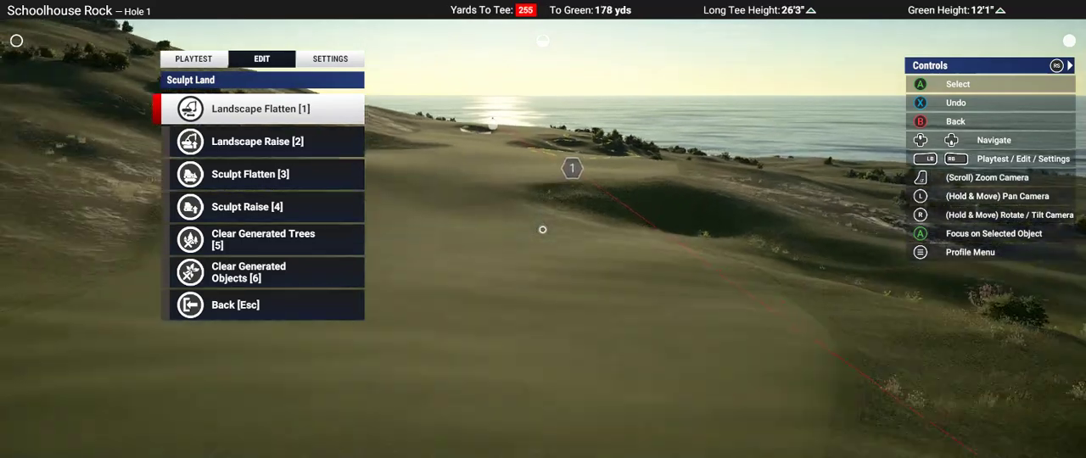
key("Down")
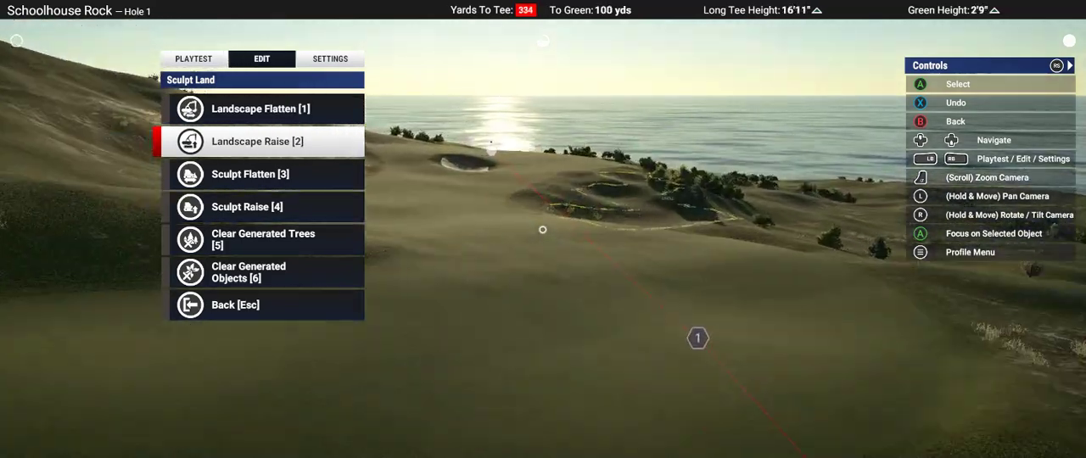
key("Up")
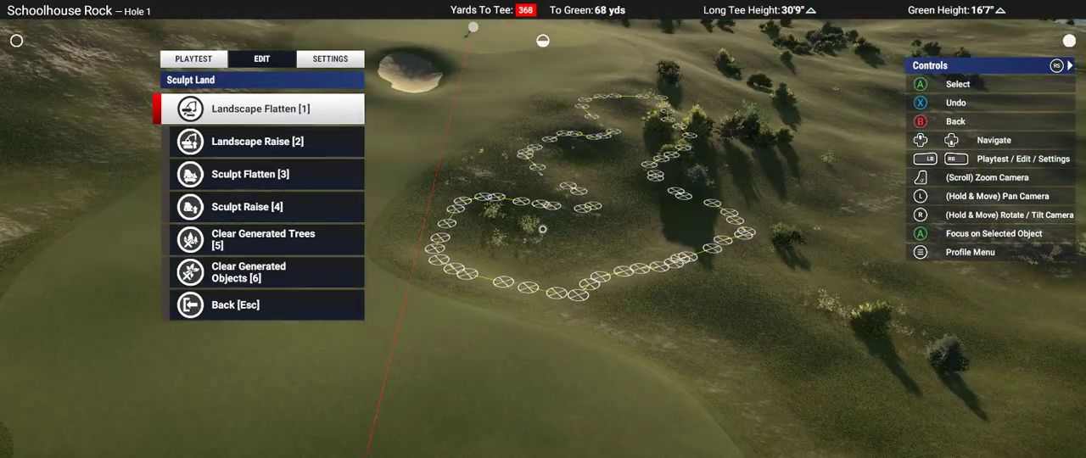
key("Up")
key("5")
key("Return")
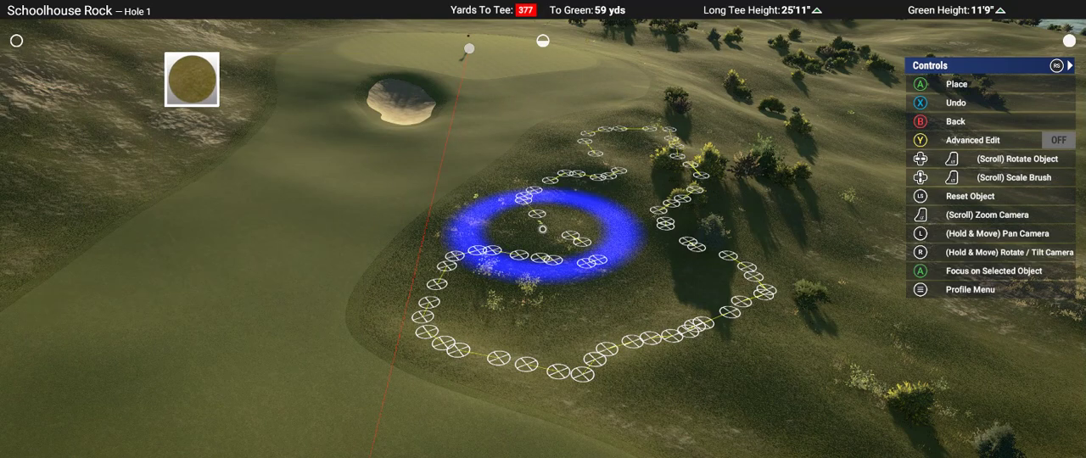
key("Escape")
key("Escape")
Step: Clear the generated objects inside the marked bunker outline with the round brush
key("6")
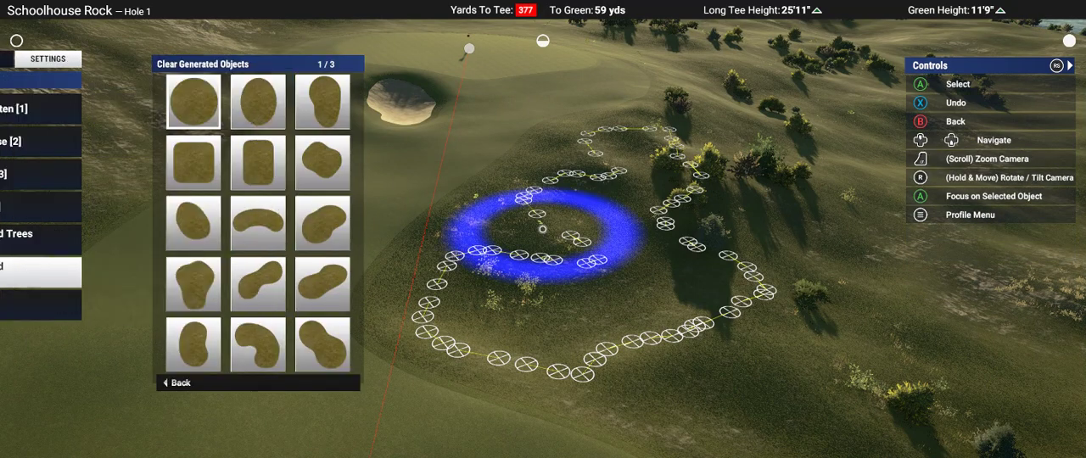
key("Return")
right_click_drag(538, 229, 538, 237)
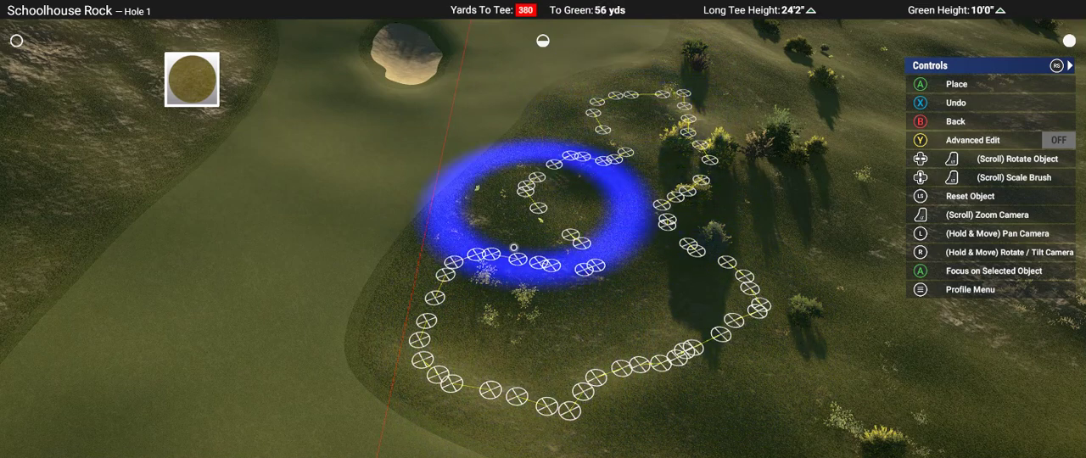
left_click(505, 331)
key("Escape")
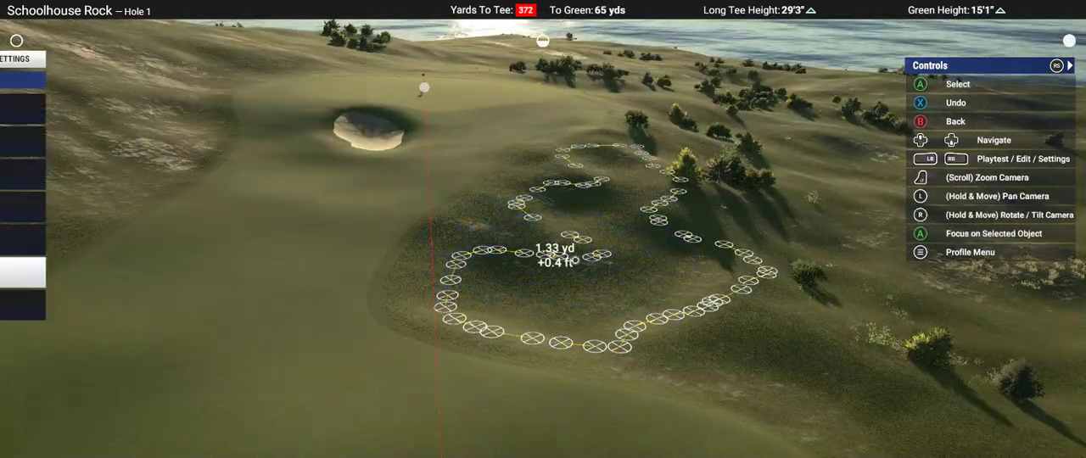
Step: Paint a narrow band of bunker sand along the inside of the marked outline with a scaled-down round Bunkers brush
key("Escape")
key("Down")
key("Down")
key("Return")
key("Down")
key("Down")
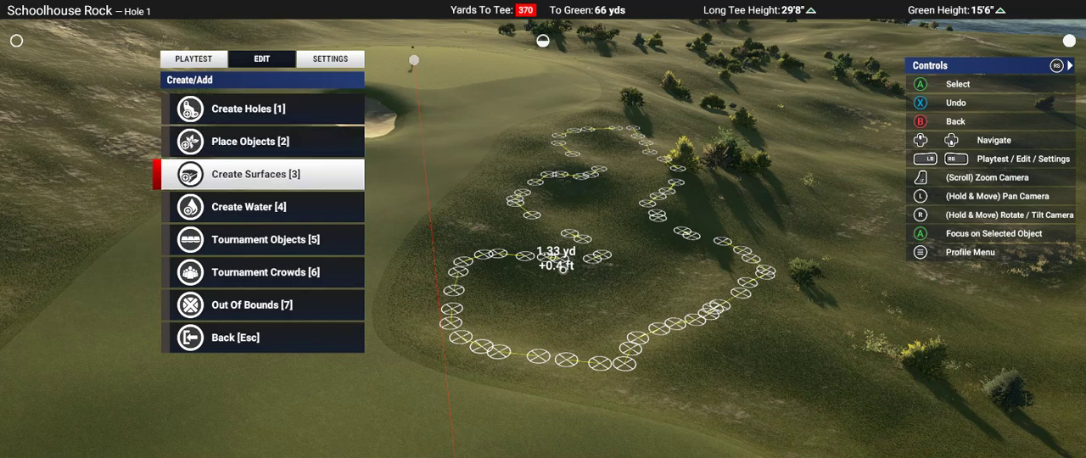
key("Return")
key("Return")
key("Return")
key("Down")
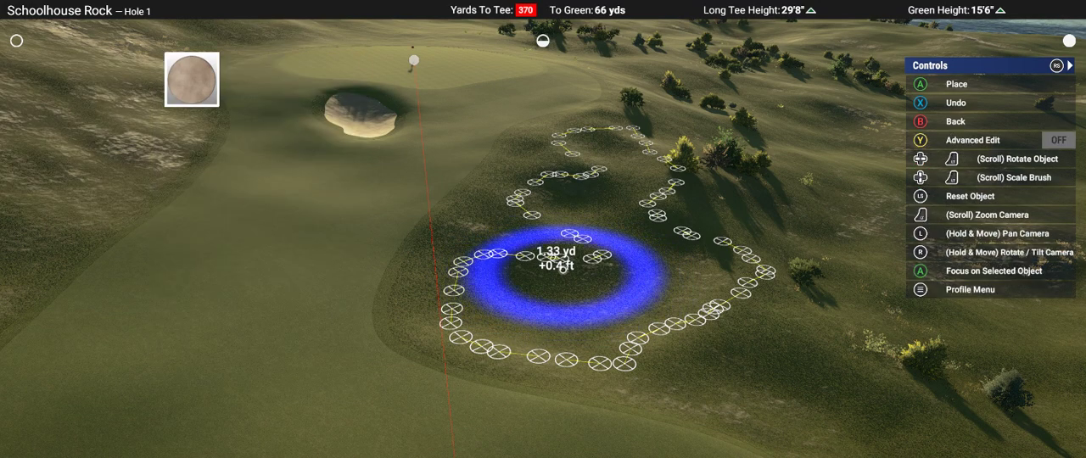
scroll(543, 235, "down", 4)
scroll(543, 235, "up", 7)
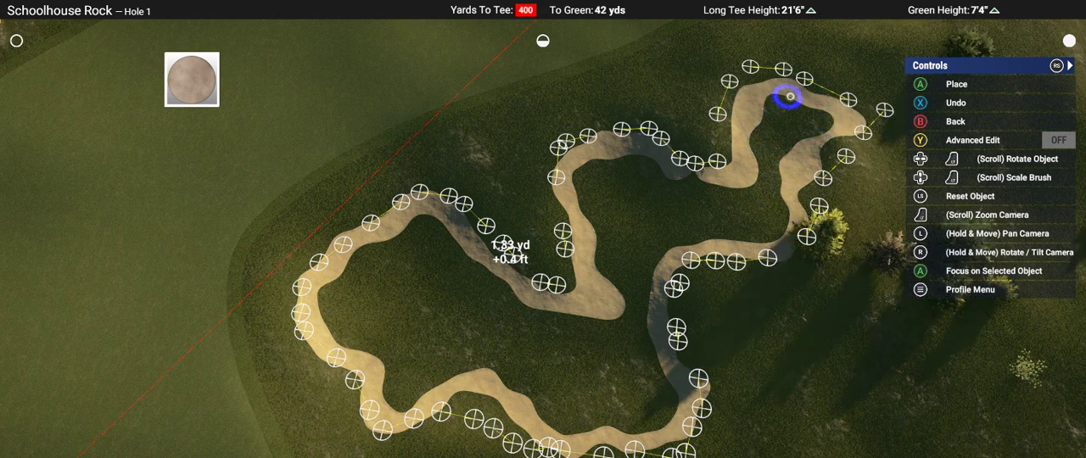
Step: Fill the bunker's green-side lobe and middle section with sand and widen the sand band around its fairway-side half
mouse_move(844, 112)
left_mouse_down()
mouse_move(799, 116)
mouse_move(807, 111)
left_mouse_up()
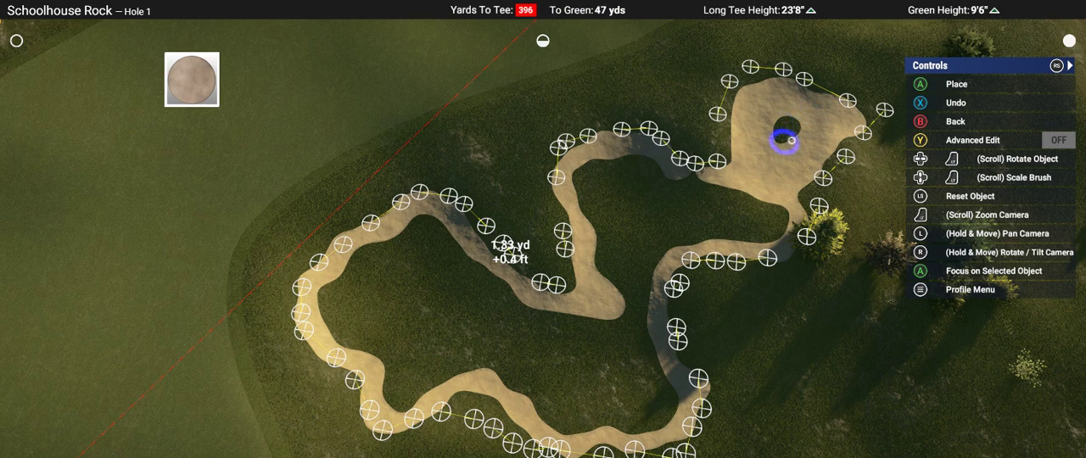
left_click_drag(773, 156, 773, 178)
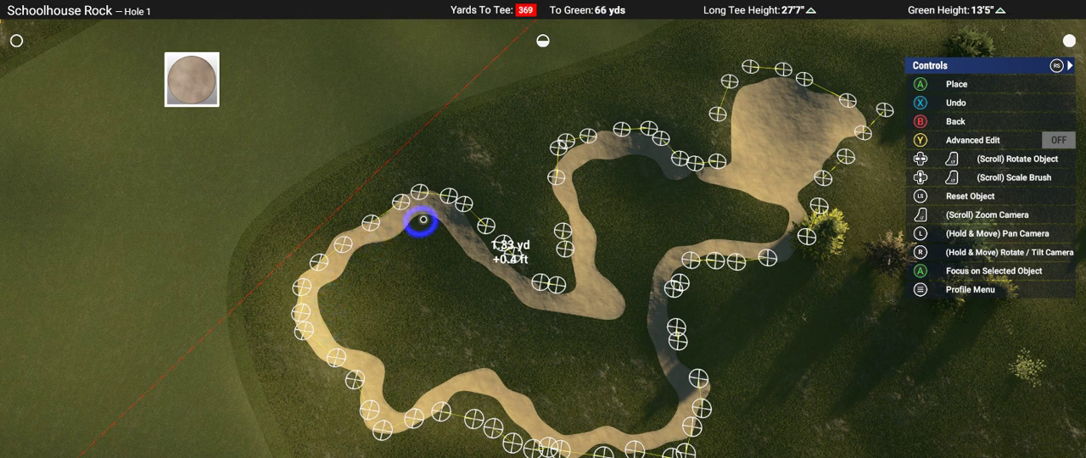
left_click_drag(422, 220, 528, 308)
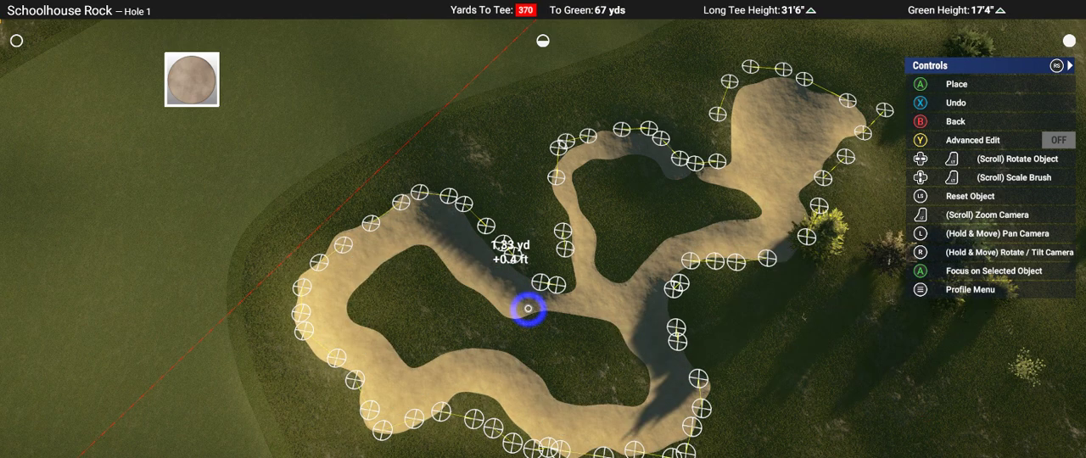
right_click_drag(527, 309, 546, 229)
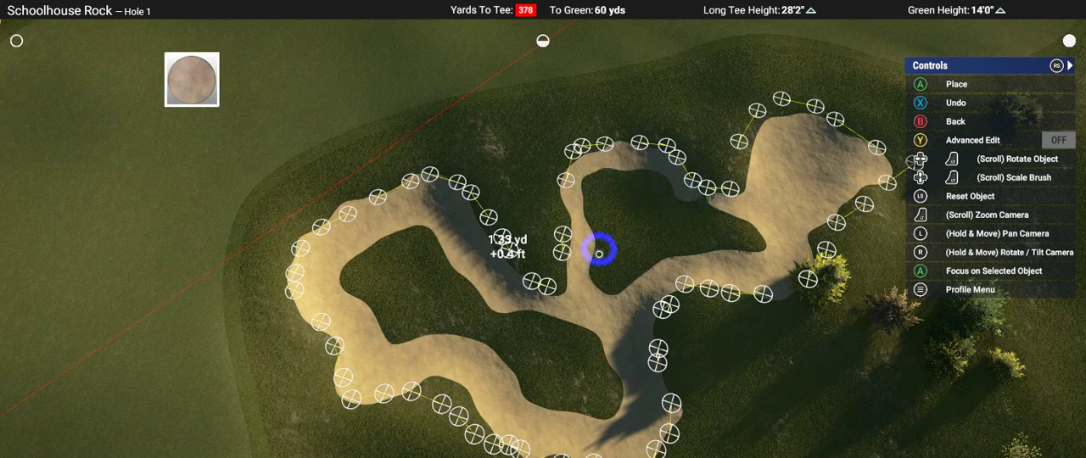
mouse_move(583, 305)
left_mouse_down()
mouse_move(519, 323)
mouse_move(471, 280)
left_mouse_up()
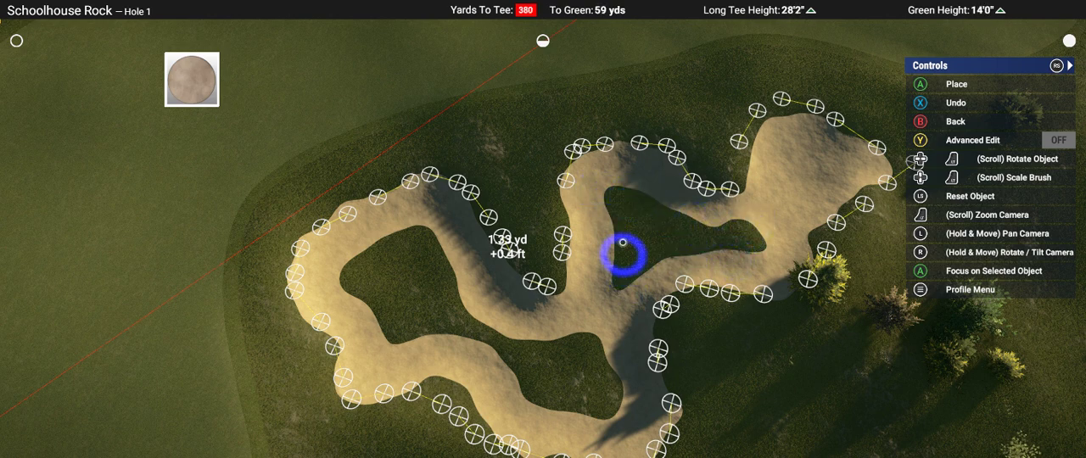
mouse_move(637, 201)
left_mouse_down()
mouse_move(732, 237)
mouse_move(638, 225)
mouse_move(638, 243)
left_mouse_up()
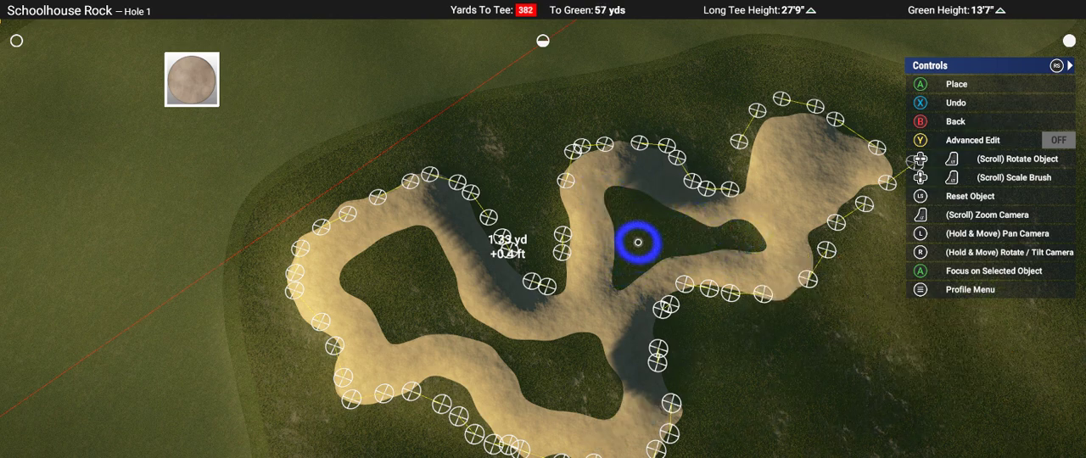
mouse_move(698, 293)
right_mouse_down()
mouse_move(703, 223)
mouse_move(576, 262)
mouse_move(594, 310)
right_mouse_up()
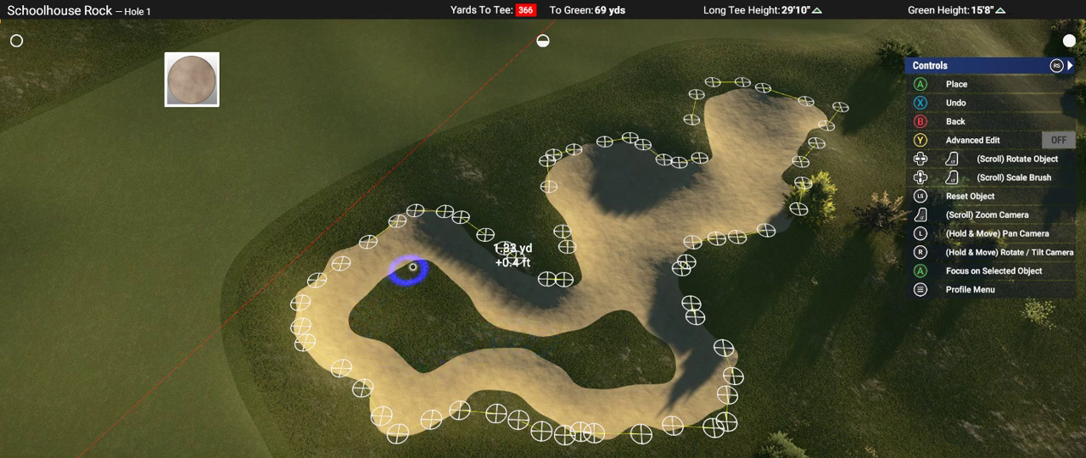
Step: Fill the grass gaps in the bunker's fairway-side half with sand and leave the bunker brush
left_click(509, 335)
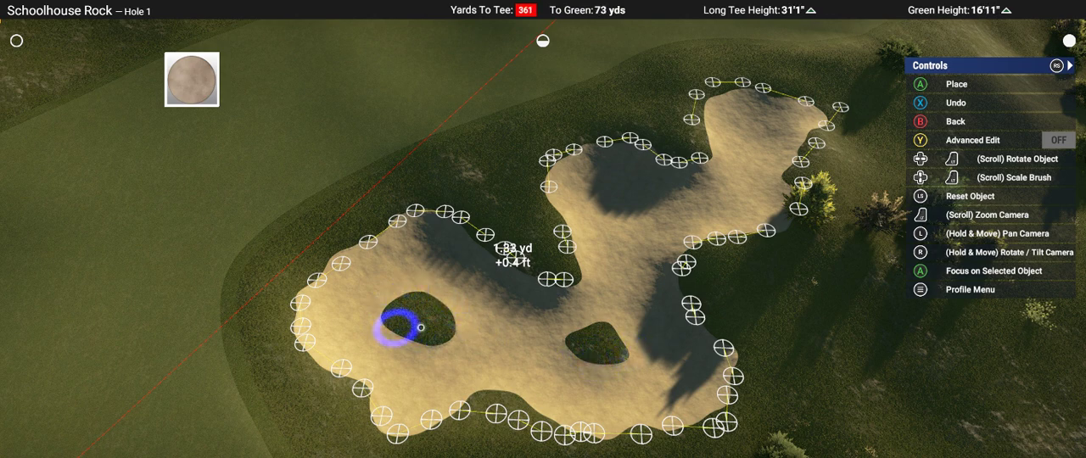
mouse_move(605, 344)
right_mouse_down()
mouse_move(552, 230)
mouse_move(567, 313)
right_mouse_up()
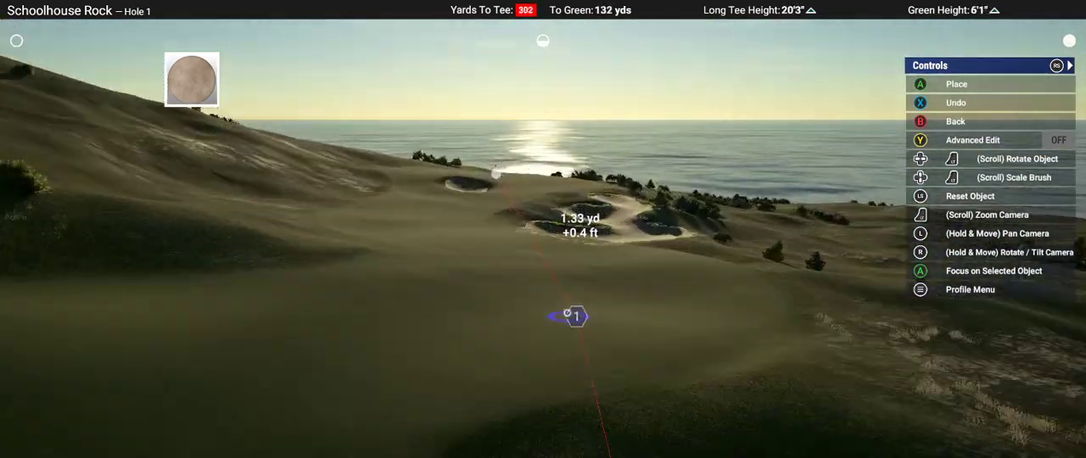
key("Escape")
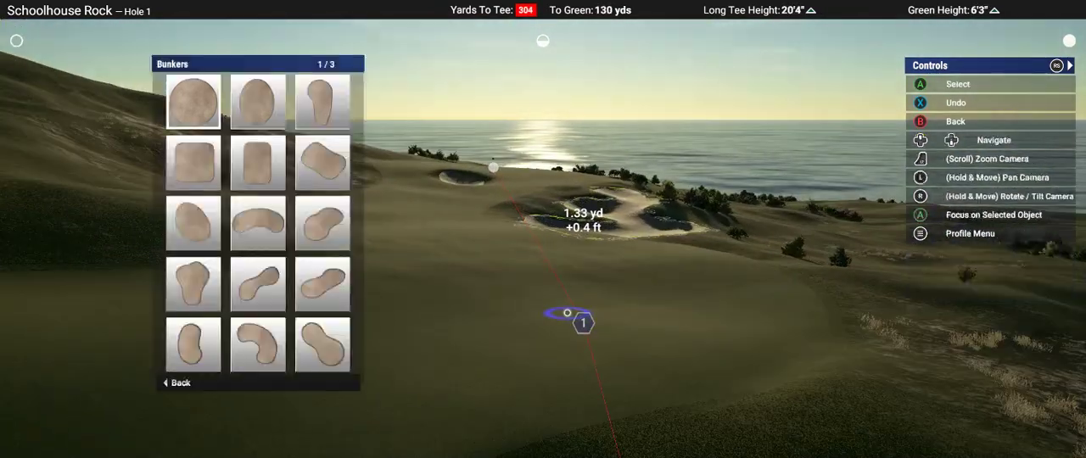
Step: Leave the bunker tools and clear all the distance markers outlining the finished bunker short of the green
key("Escape")
key("Down")
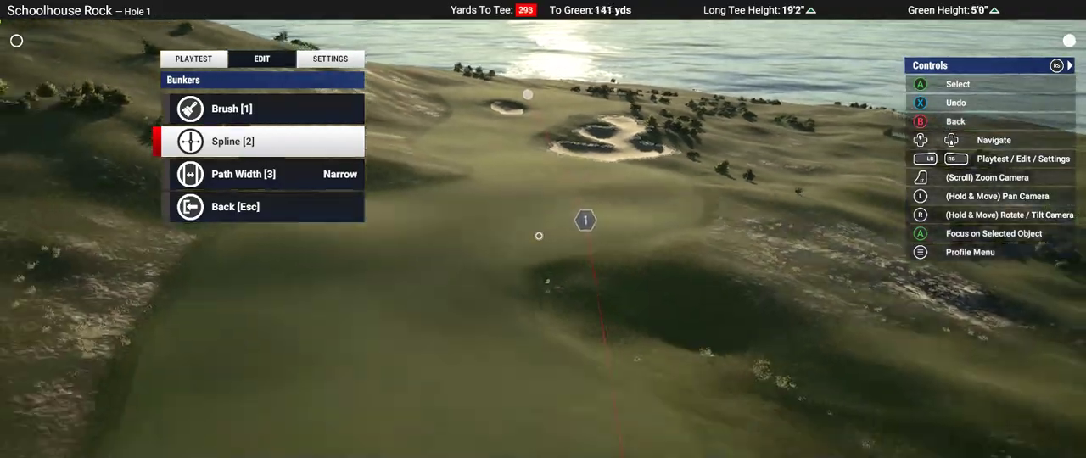
key("Down")
key("Up")
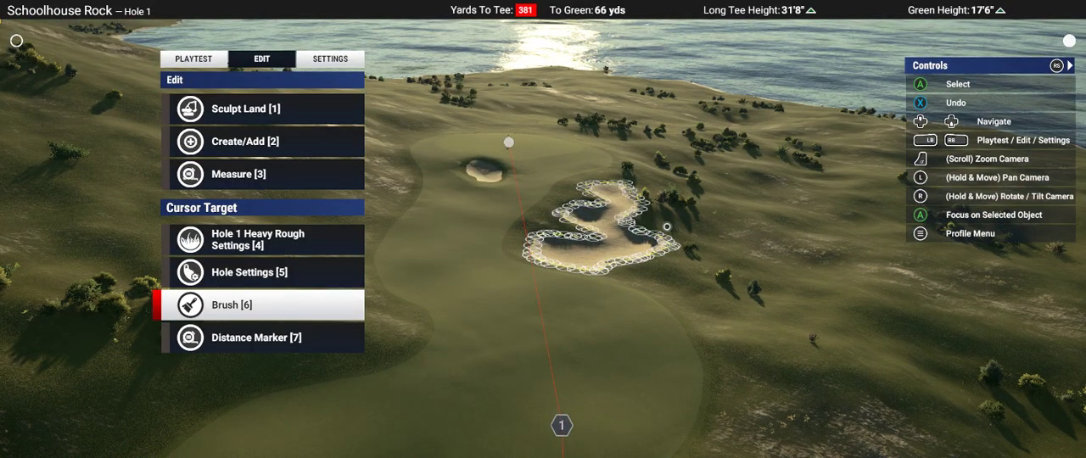
key("Up")
key("Down")
key("Return")
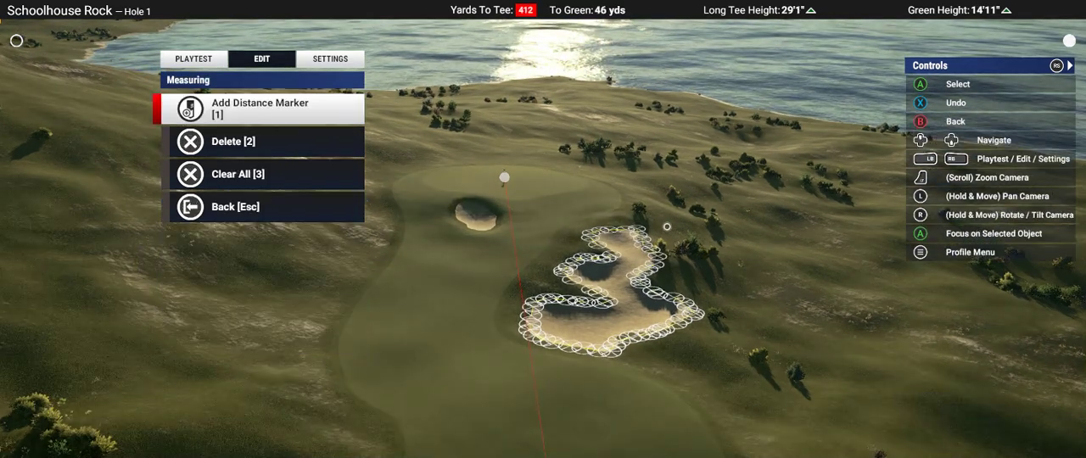
key("Down")
key("Down")
key("Return")
key("Return")
key("Escape")
Step: Examine the finished bunker up close and the view of the hole from the tee side of the fairway
key("Down")
key("Down")
key("Down")
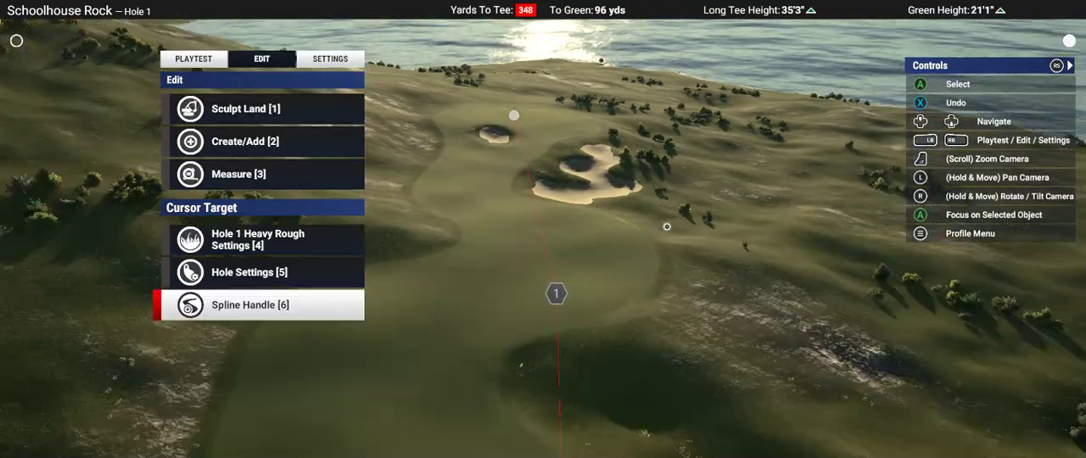
key("Down")
key("Down")
key("Down")
key("Down")
key("Down")
key("Down")
key("Down")
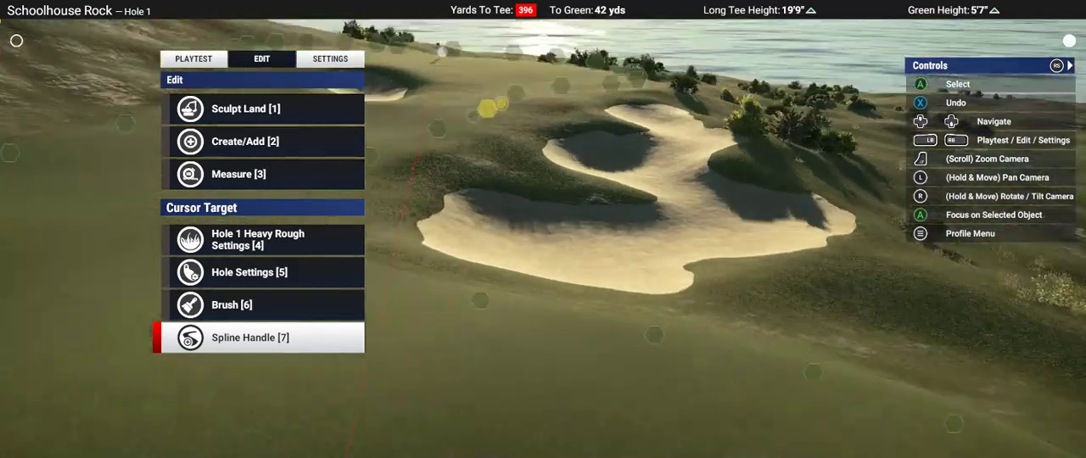
key("Down")
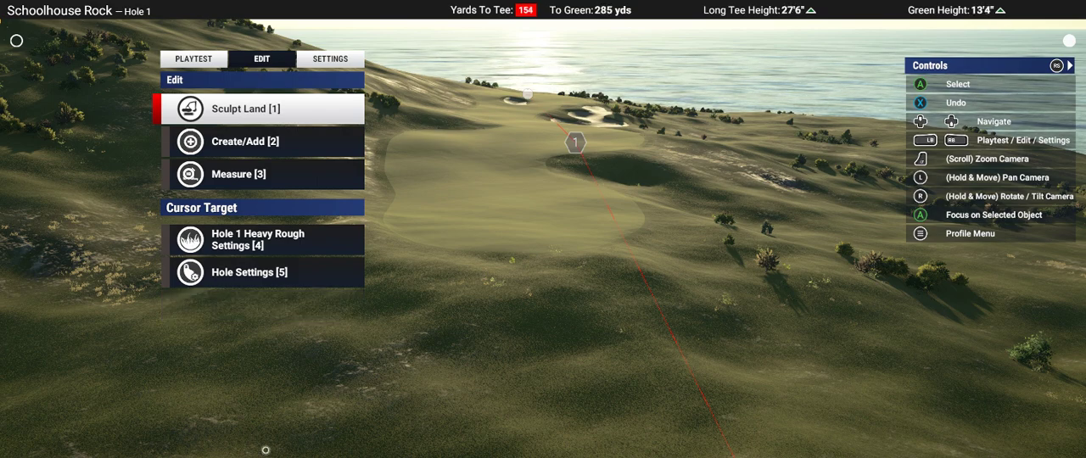
Step: Mark a lobed bunker outline with distance markers around the dark hollow beside the fairway, just short of the first waypoint
scroll(517, 168, "up", 5)
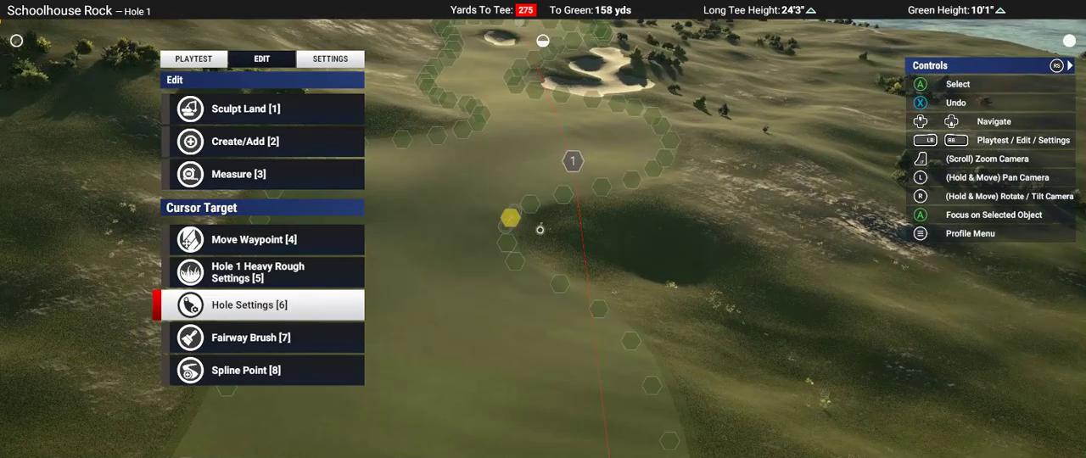
key("Down")
key("Down")
key("Return")
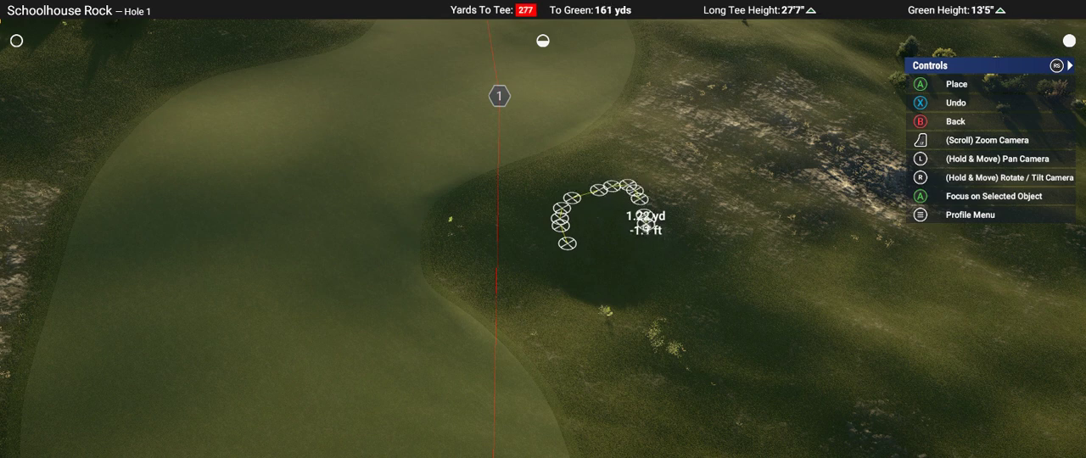
mouse_move(716, 256)
left_mouse_down()
mouse_move(760, 291)
mouse_move(770, 326)
mouse_move(759, 363)
mouse_move(665, 333)
left_mouse_up()
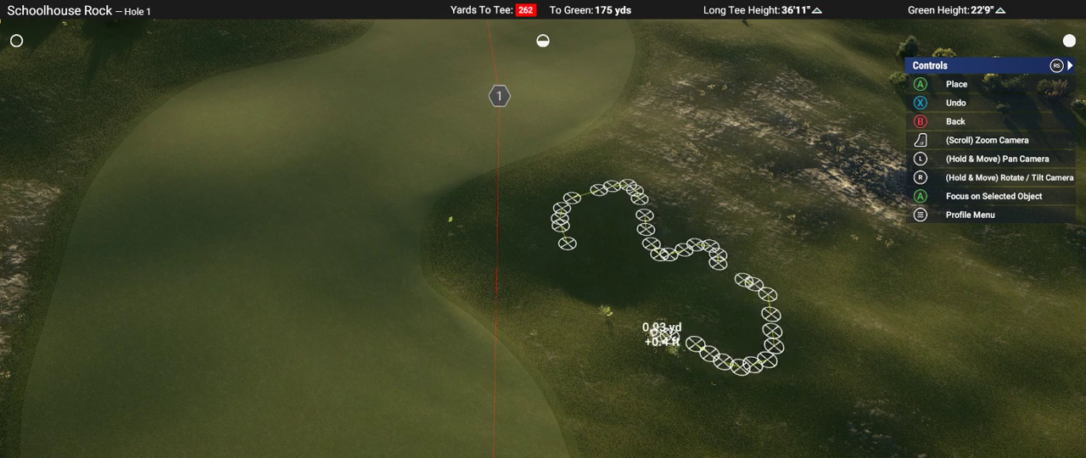
mouse_move(626, 378)
left_mouse_down()
mouse_move(598, 386)
mouse_move(581, 350)
mouse_move(472, 282)
mouse_move(462, 240)
mouse_move(477, 208)
mouse_move(523, 220)
left_mouse_up()
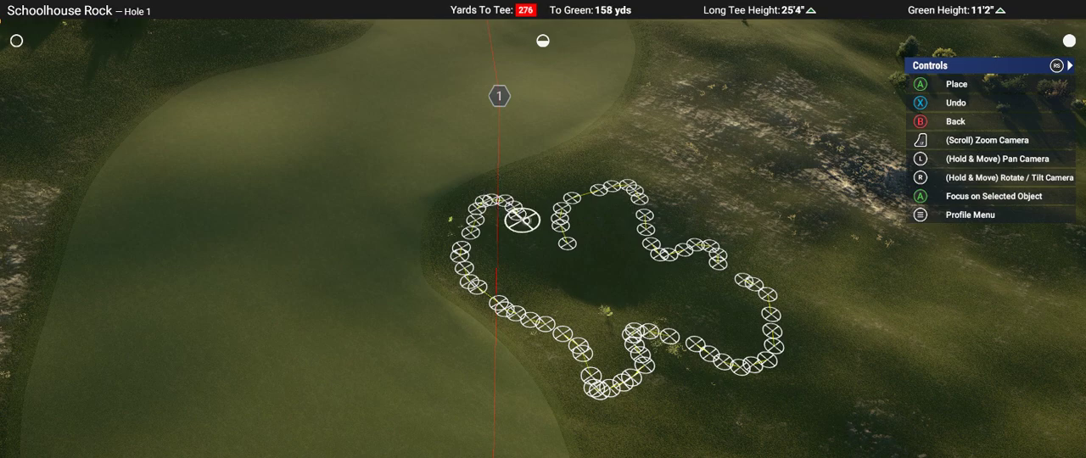
right_click_drag(555, 246, 633, 346)
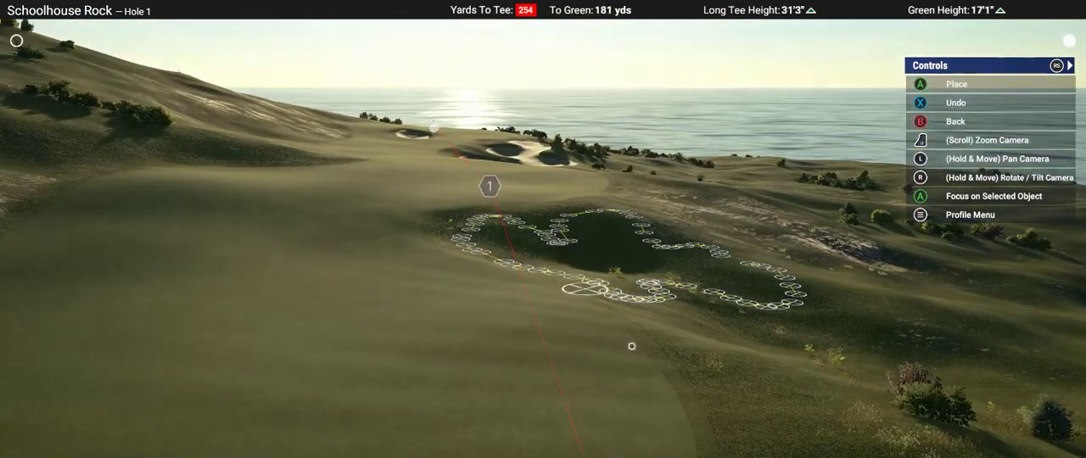
Step: Examine how the newly marked bunker outline sits in the hole from the tee side and from above
key("s")
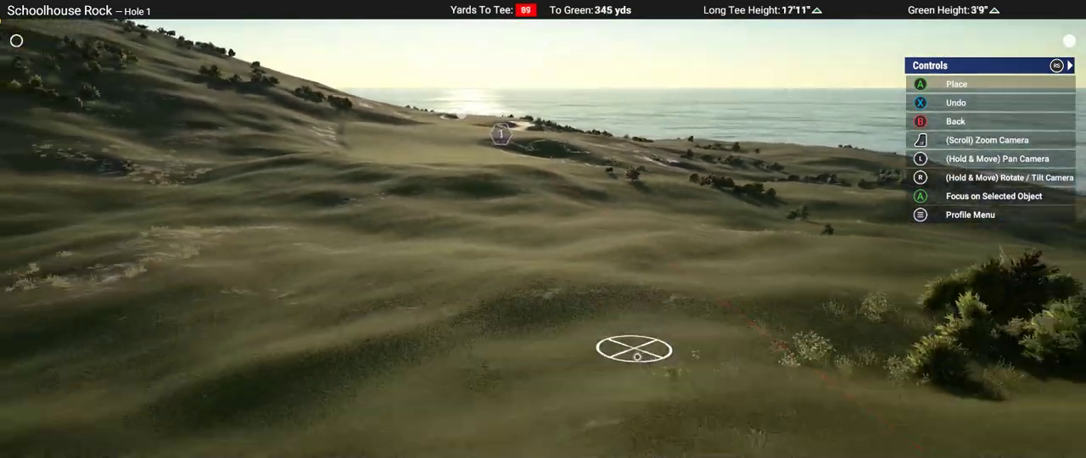
key("w")
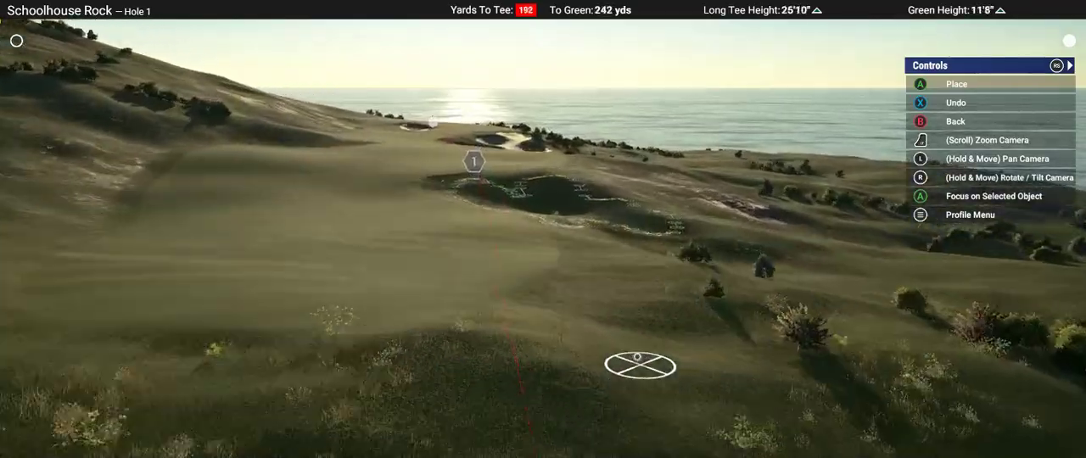
key("w")
key("s")
scroll(639, 368, "down", 10)
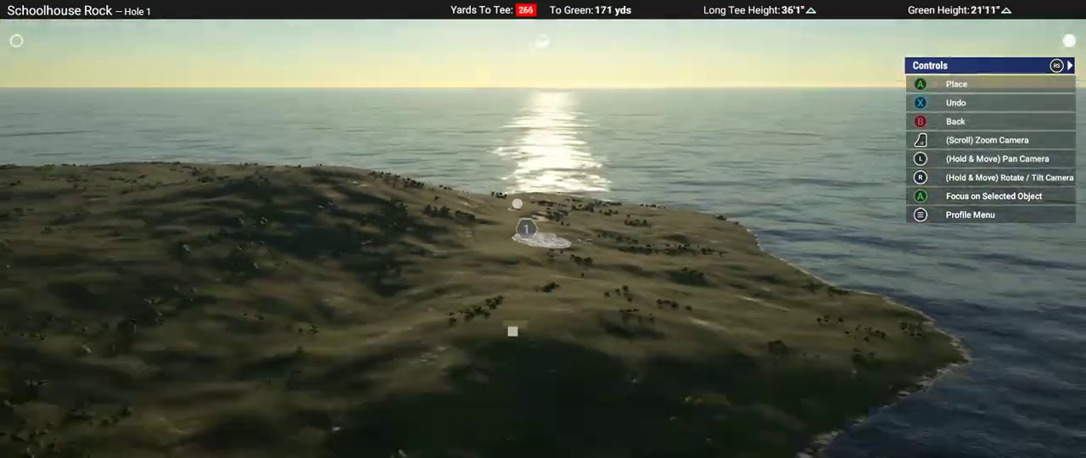
scroll(541, 246, "up", 3)
scroll(540, 239, "up", 10)
scroll(543, 229, "down", 4)
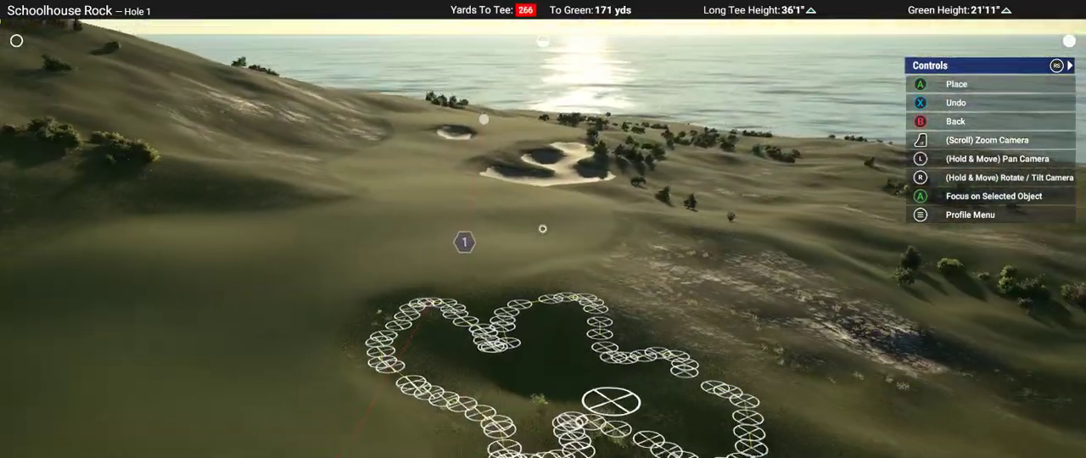
Step: Mark a second, smaller outline with distance markers on the bare sandy patch beyond the hollow
right_click_drag(543, 229, 544, 259)
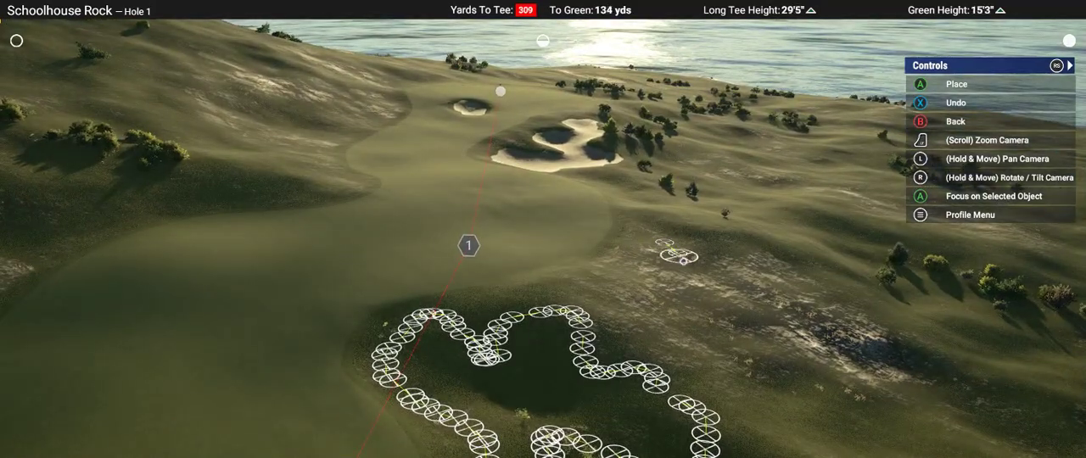
mouse_move(736, 280)
left_mouse_down()
mouse_move(760, 313)
mouse_move(686, 335)
left_mouse_up()
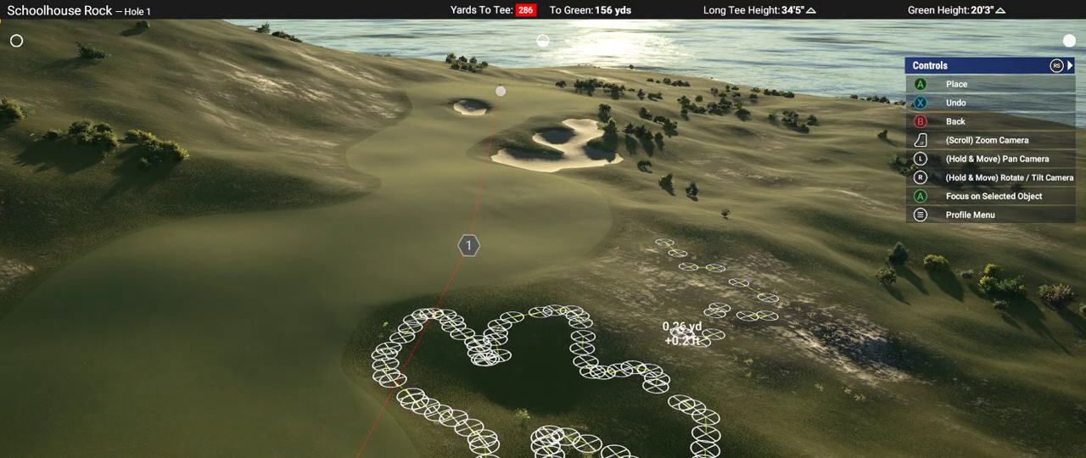
mouse_move(647, 286)
right_mouse_down()
mouse_move(698, 379)
mouse_move(540, 228)
right_mouse_up()
Step: Dig into the middle of the larger outline near its tee-side edge with the soft round Landscape Raise brush at -1ft 9in
key("s")
key("d")
key("a")
key("w")
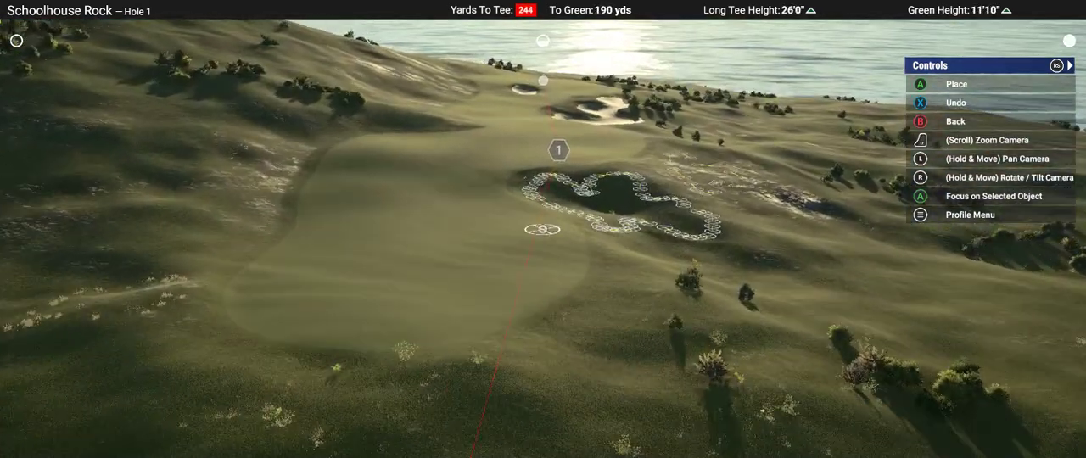
key("w")
right_click_drag(592, 283, 558, 226)
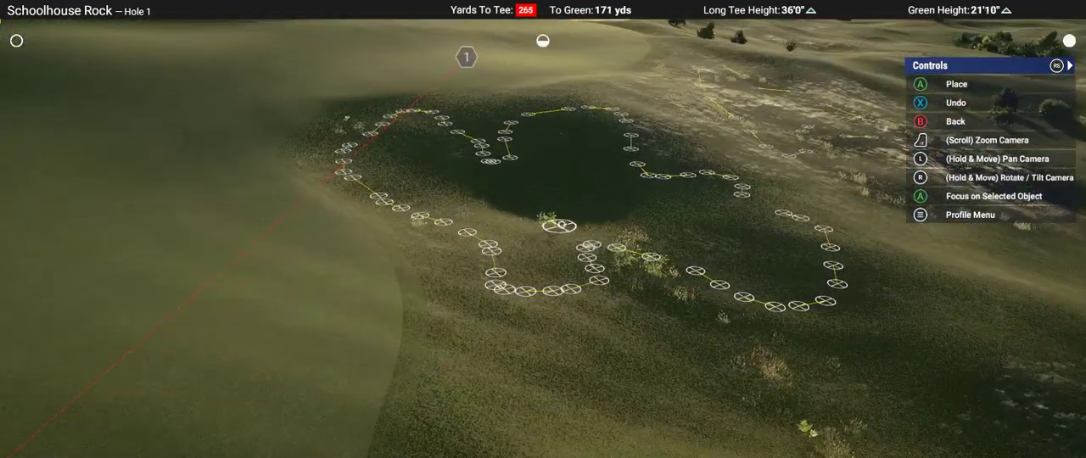
key("Escape")
key("1")
key("2")
key("Return")
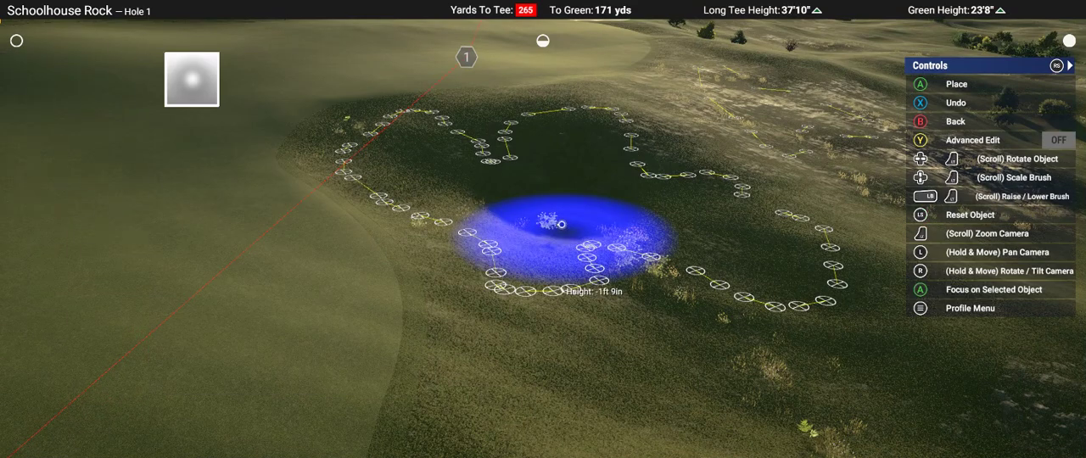
scroll(556, 223, "up", 3)
left_click(553, 220)
right_click_drag(552, 221, 610, 223)
scroll(649, 212, "down", 4)
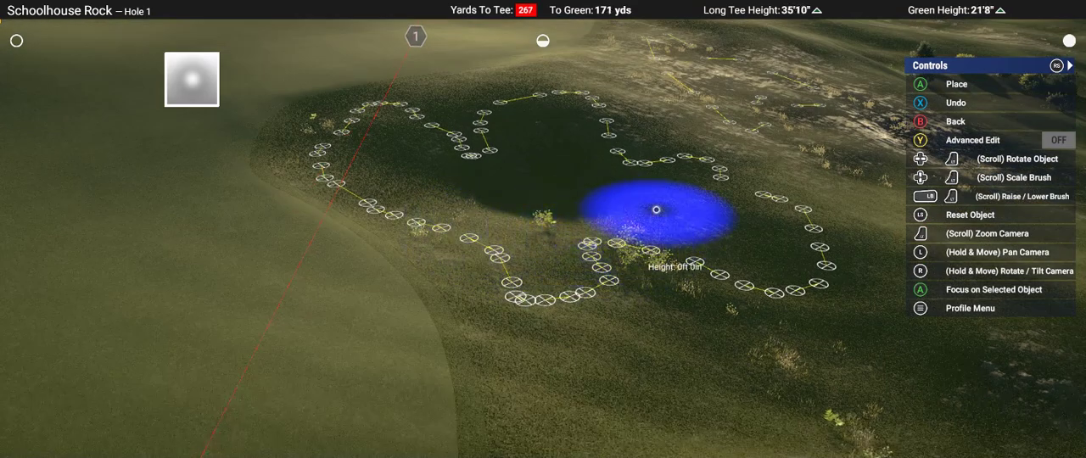
Step: Lower the ground in the outline's outer and fairway-side lobes with a smaller Landscape Raise brush, reducing its depth to -0ft 8in
left_click(656, 209)
scroll(684, 206, "down", 4)
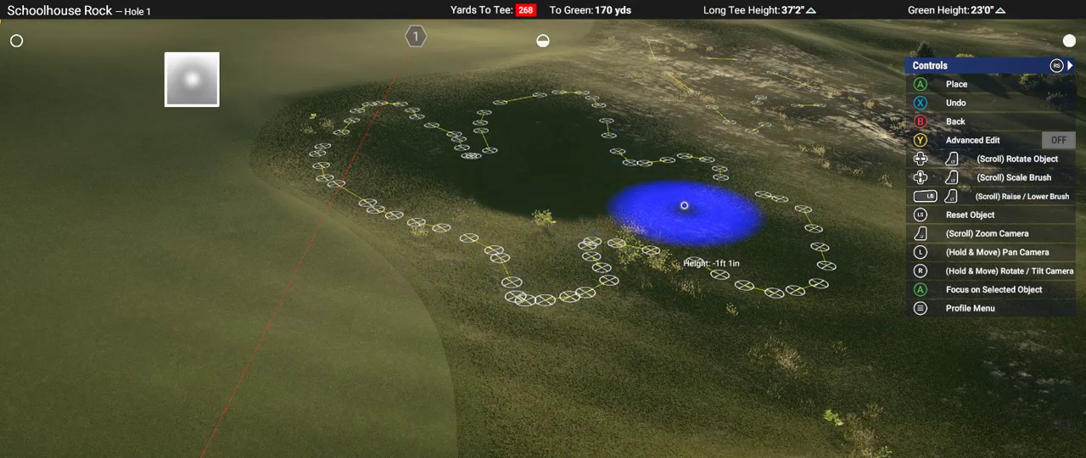
mouse_move(684, 206)
right_mouse_down()
mouse_move(677, 194)
mouse_move(552, 233)
right_mouse_up()
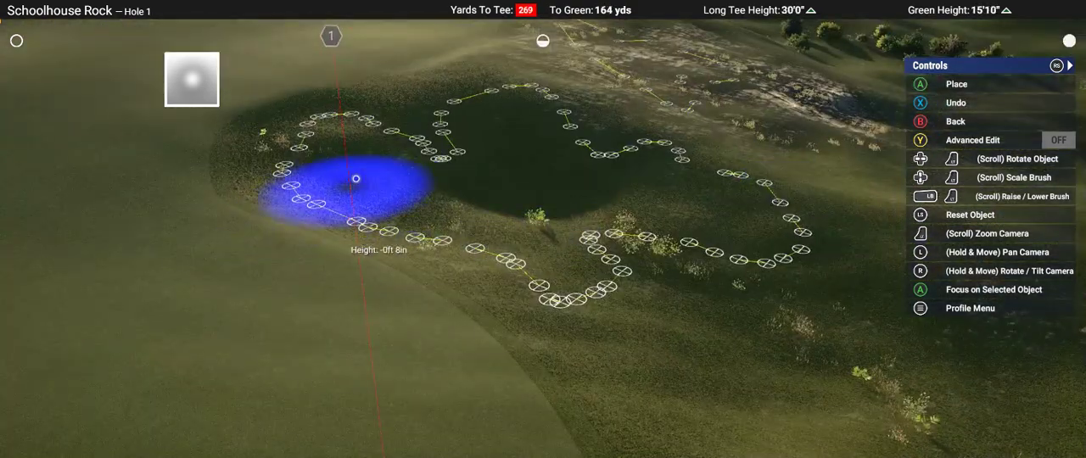
left_click(351, 162)
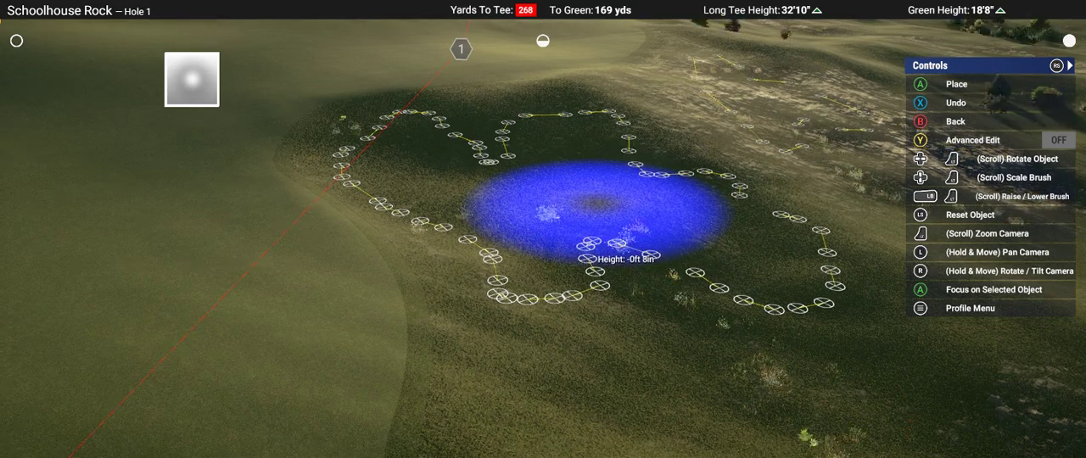
Step: Lower the outline's middle and tee-side outer lobe with an enlarged Landscape Raise brush at -0ft 8in and leave the brush
mouse_move(596, 203)
right_mouse_down()
mouse_move(727, 415)
mouse_move(573, 229)
right_mouse_up()
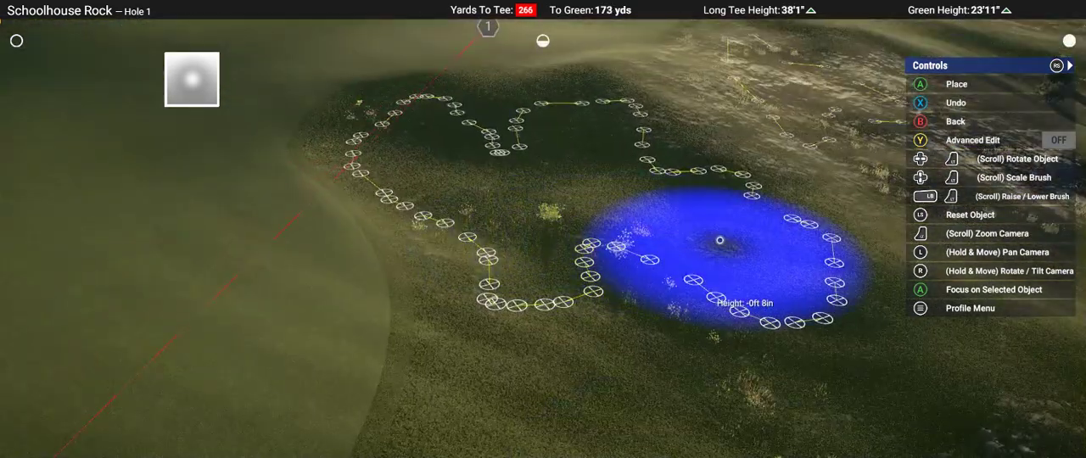
left_click(615, 214)
mouse_move(615, 214)
right_mouse_down()
mouse_move(1052, 407)
mouse_move(545, 236)
right_mouse_up()
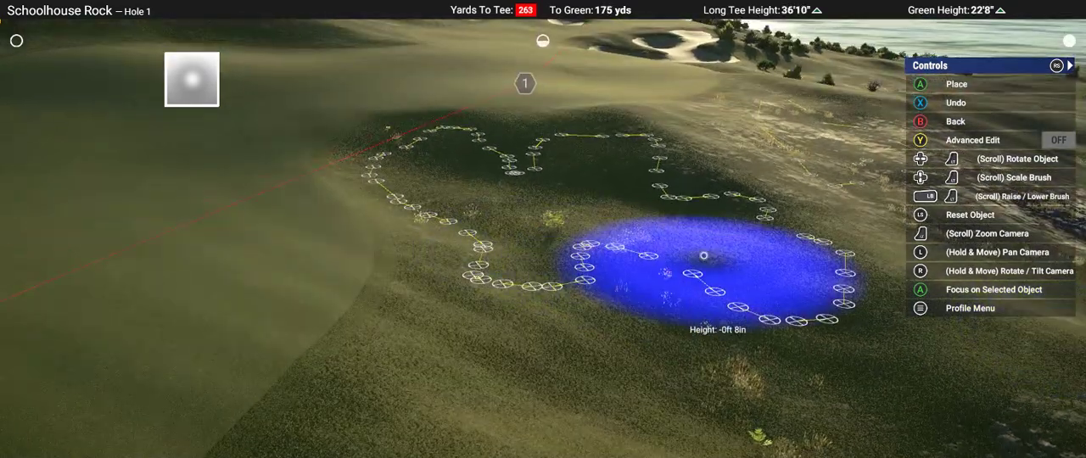
left_click(741, 264)
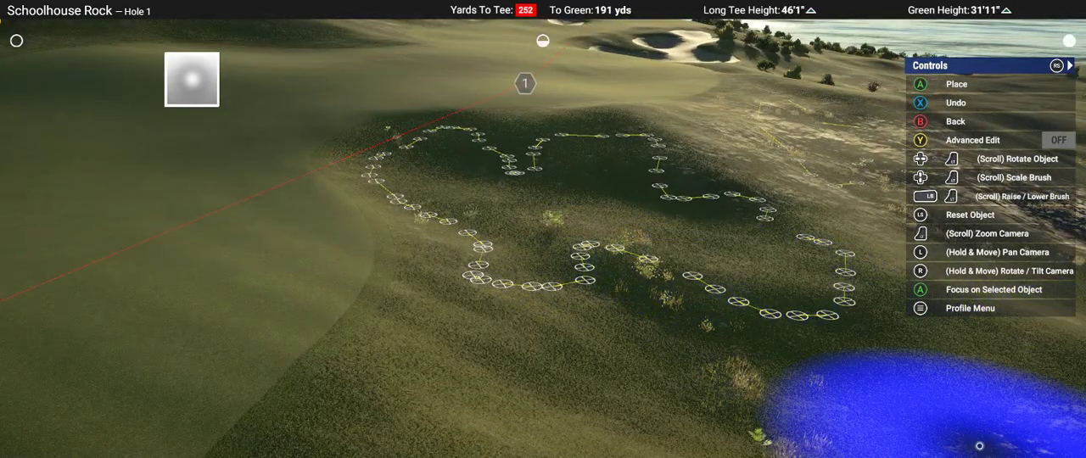
mouse_move(979, 446)
right_mouse_down()
mouse_move(925, 373)
mouse_move(543, 229)
right_mouse_up()
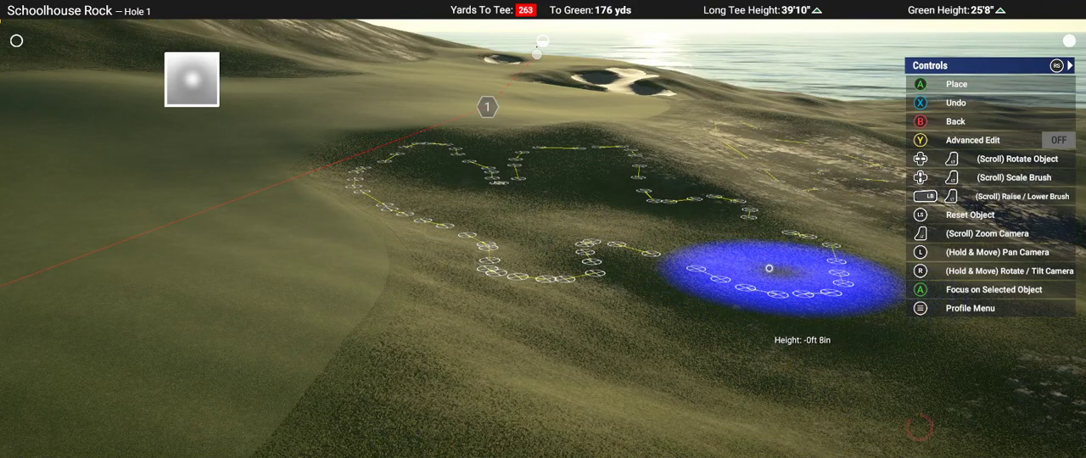
left_click(690, 251)
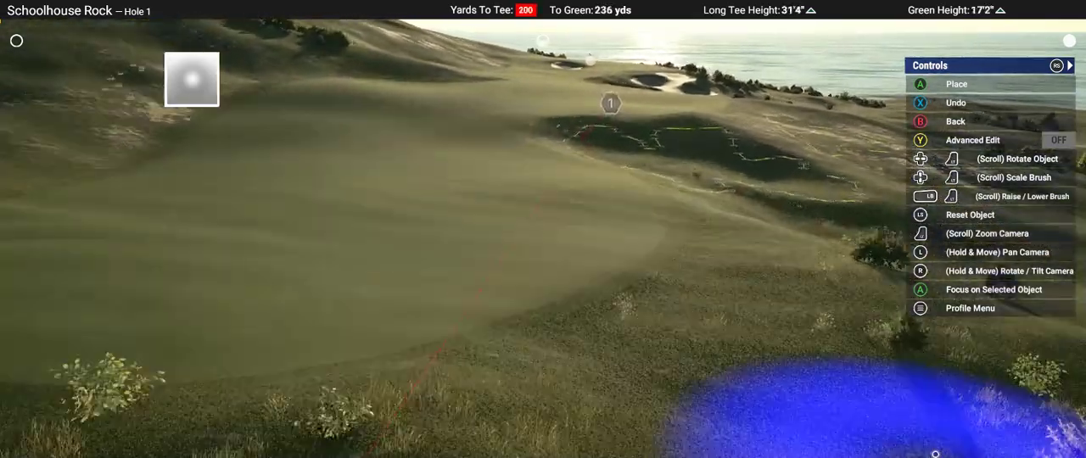
key("Escape")
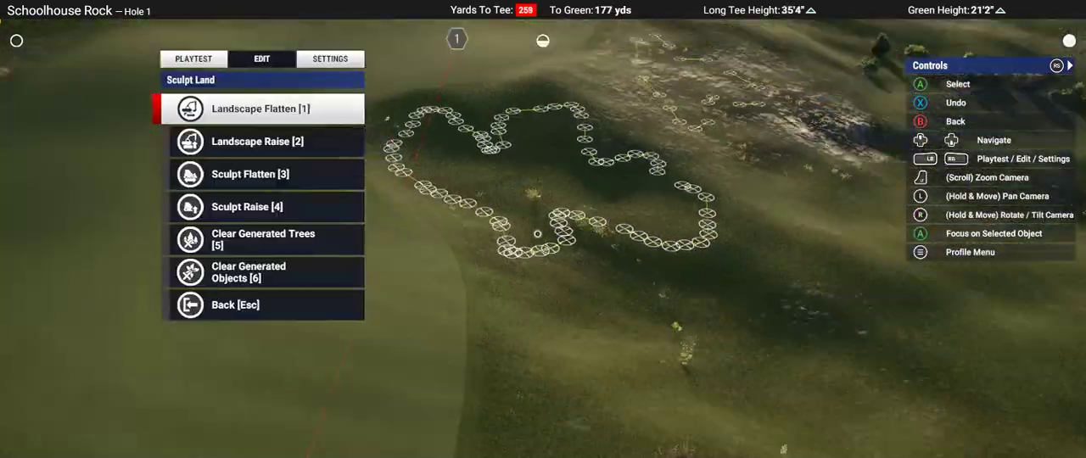
key("Up")
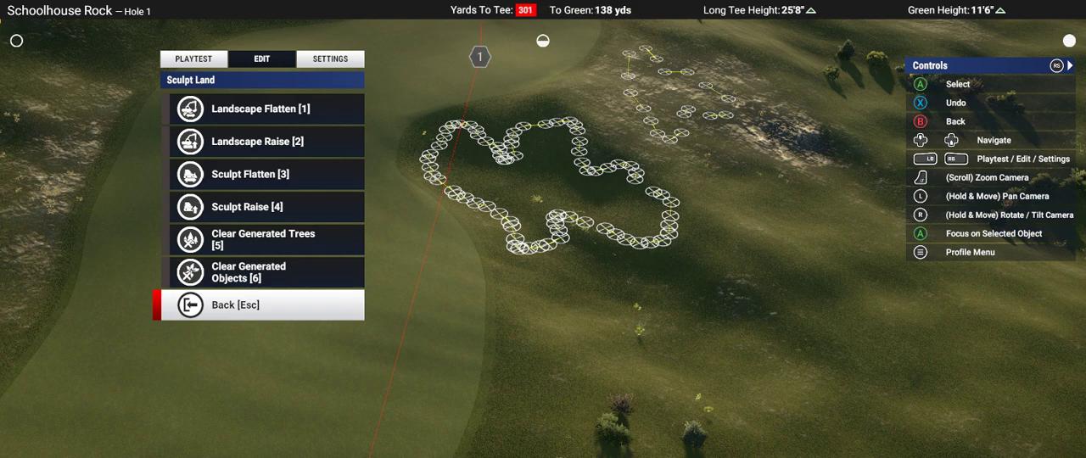
scroll(546, 123, "up", 5)
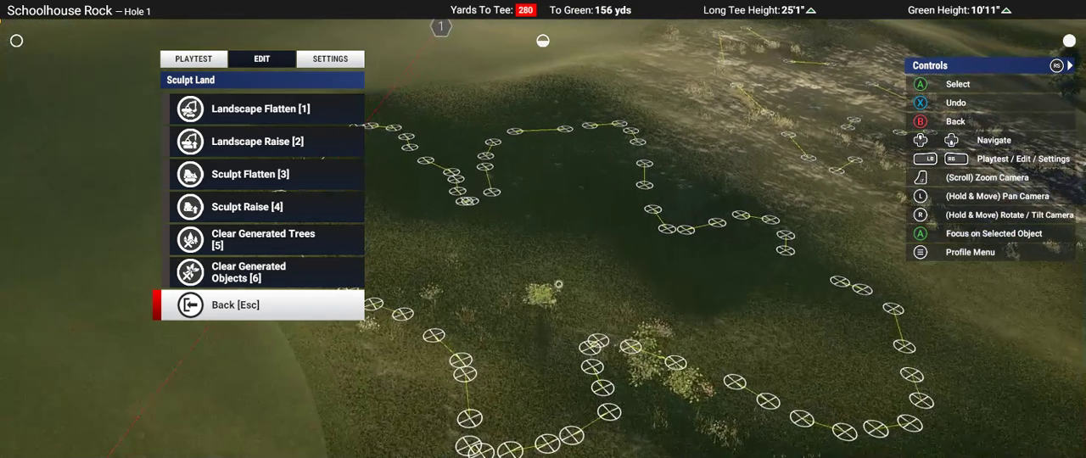
key("Escape")
key("Up")
key("1")
key("2")
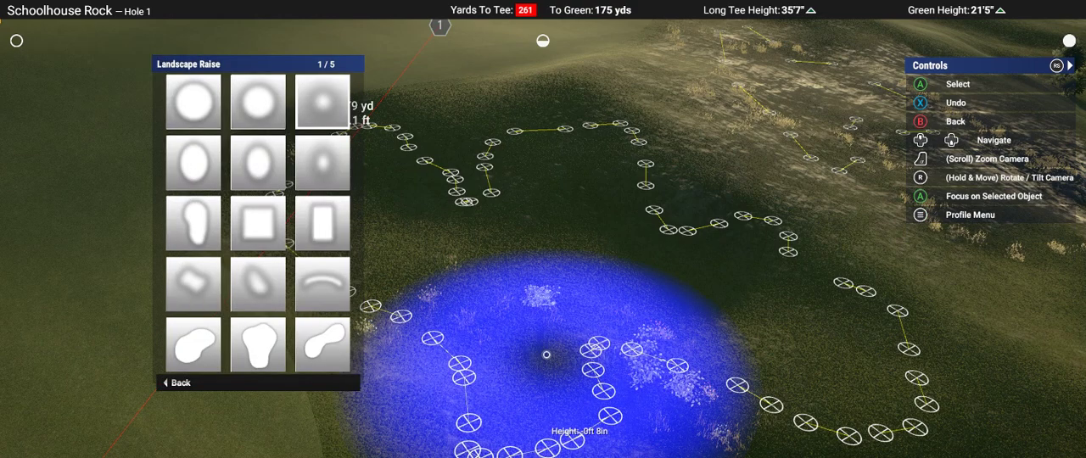
key("Escape")
key("Escape")
Step: Choose the round Bunkers brush, scale it down and ready it inside the larger marked outline
key("Down")
key("Down")
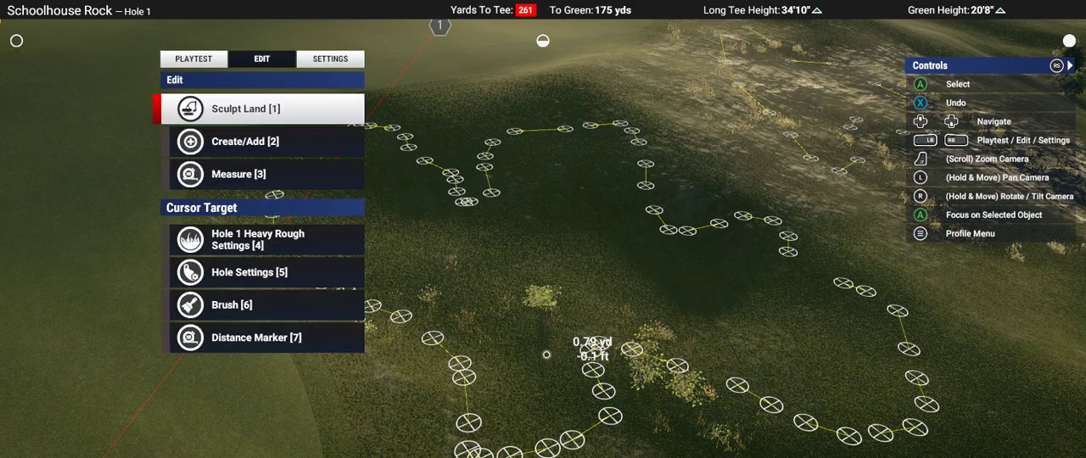
key("Return")
key("Down")
key("Down")
key("Return")
key("1")
key("1")
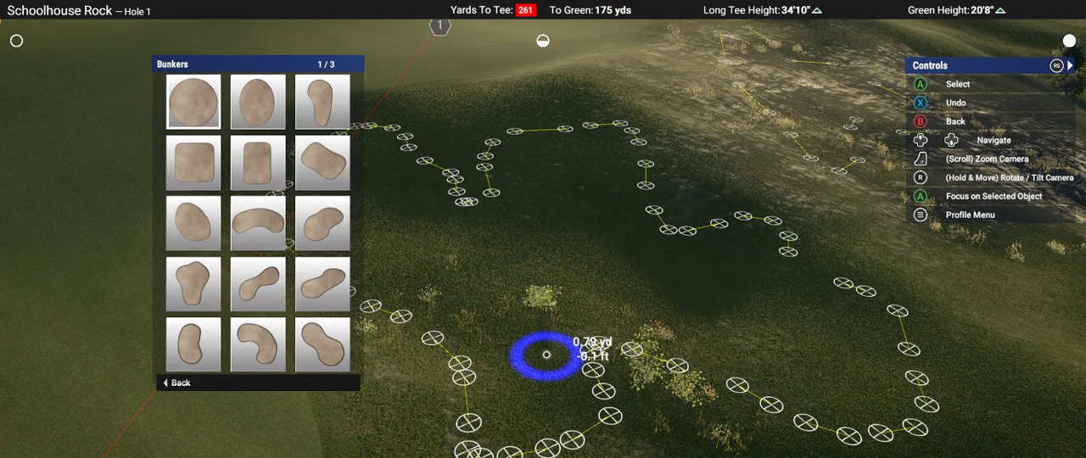
key("Return")
key("Down")
key("Down")
key("Down")
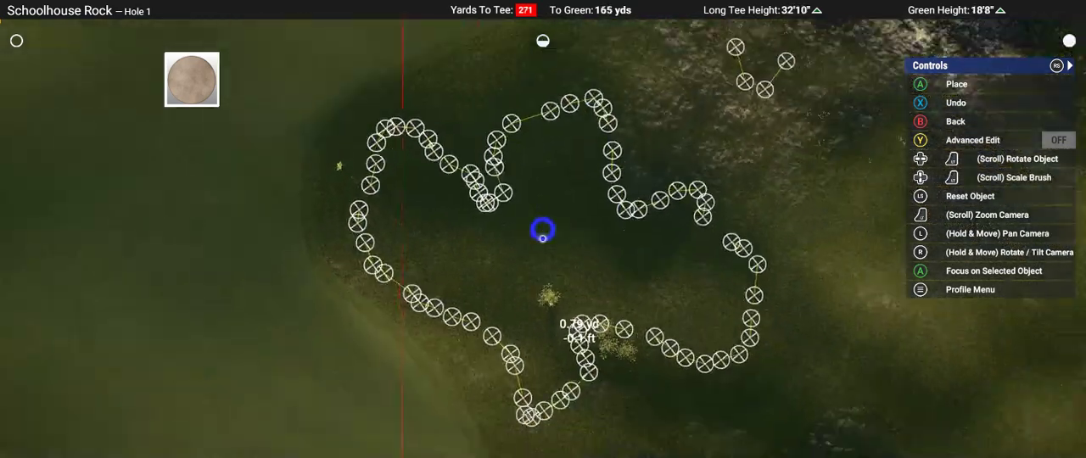
right_click_drag(543, 239, 543, 189)
scroll(543, 229, "up", 2)
scroll(543, 230, "down", 3)
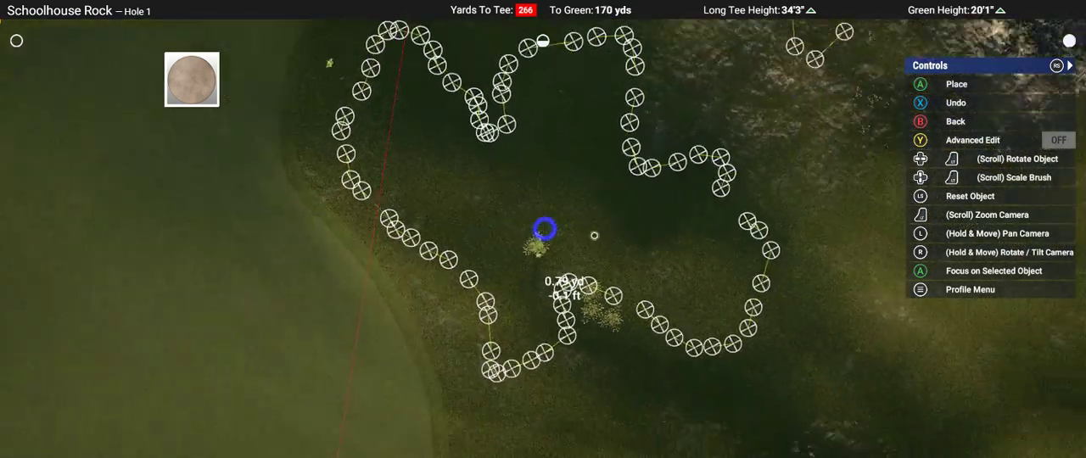
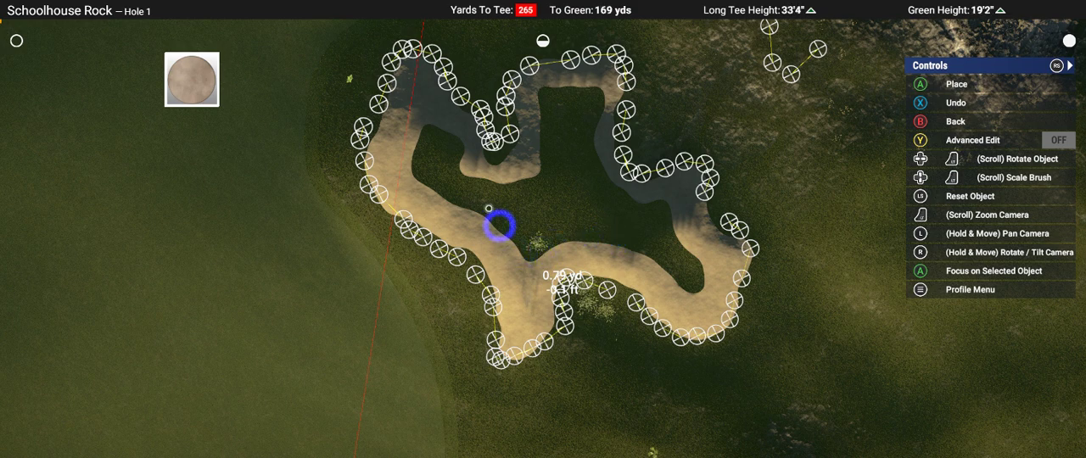
Step: Fill the inside of the larger marked outline with bunker sand and leave the Bunkers brush
scroll(463, 194, "up", 3)
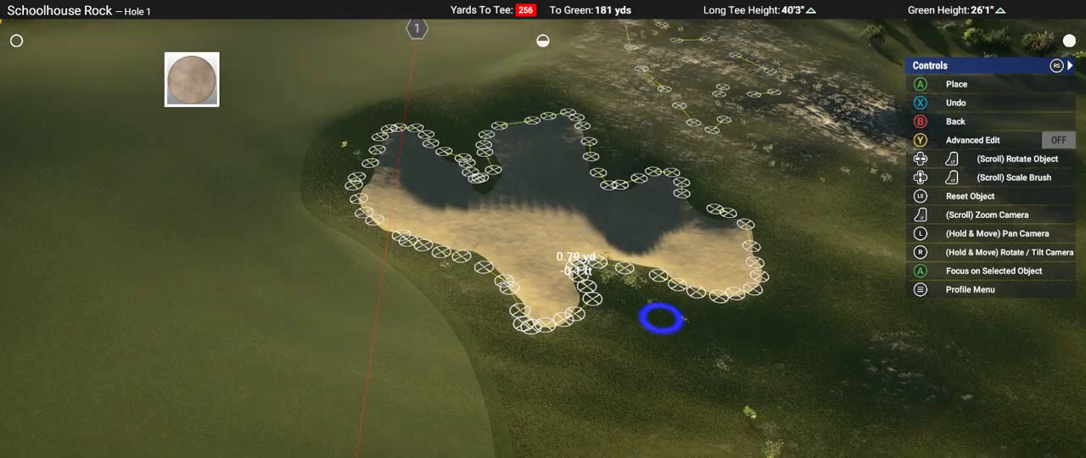
key("Escape")
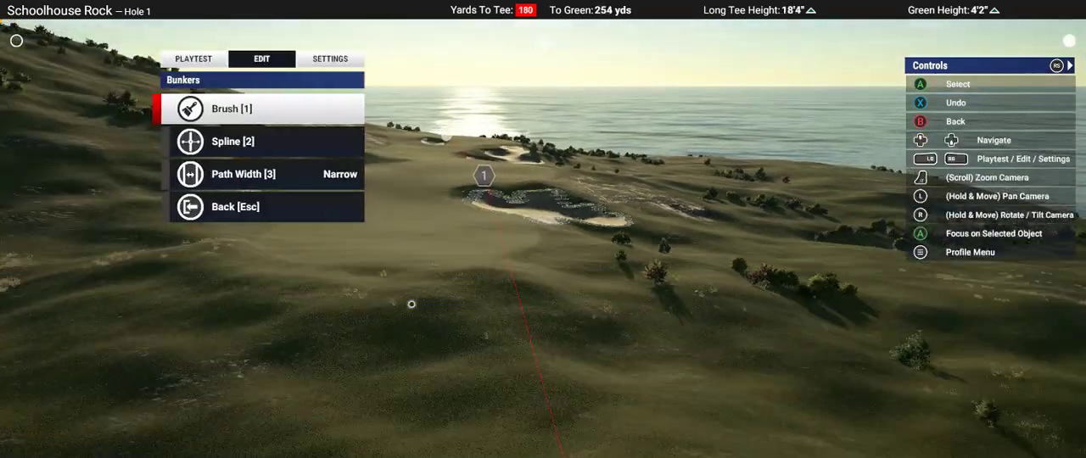
Step: Playtest Hole 1 with a tee shot down the fairway, and quit back to the course designer
key("Down")
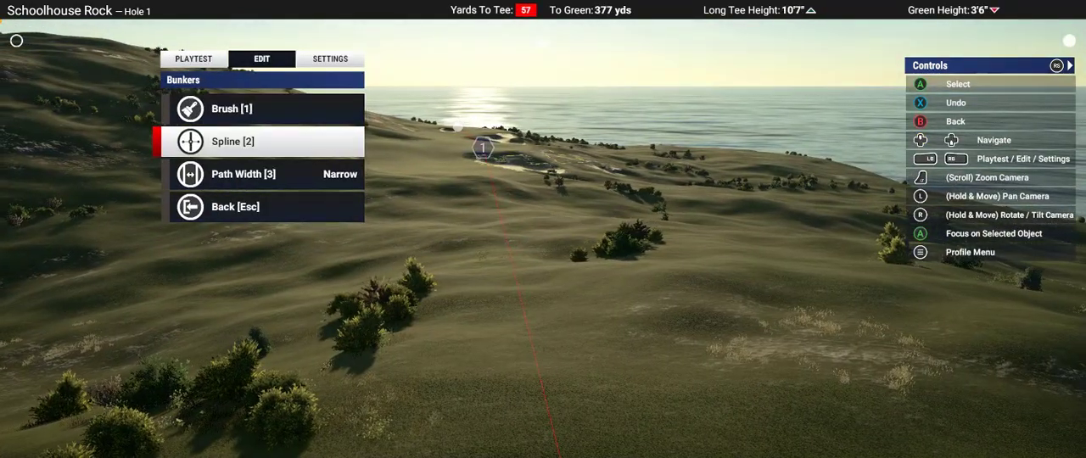
key("q")
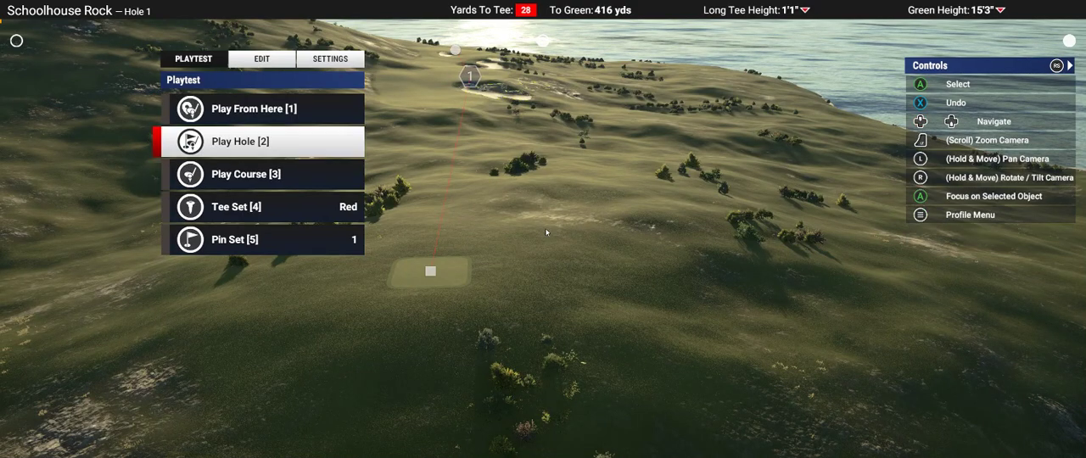
key("Return")
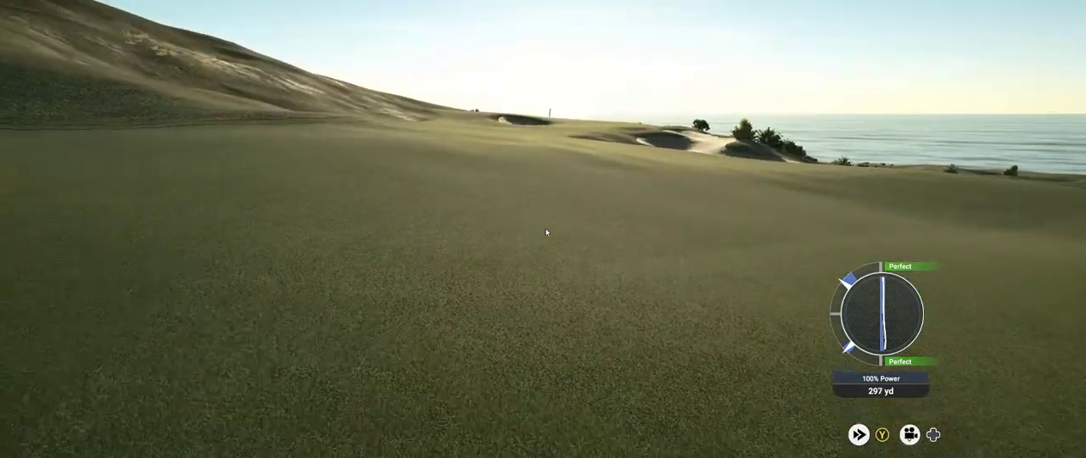
key("Escape")
key("Down")
key("Down")
key("Return")
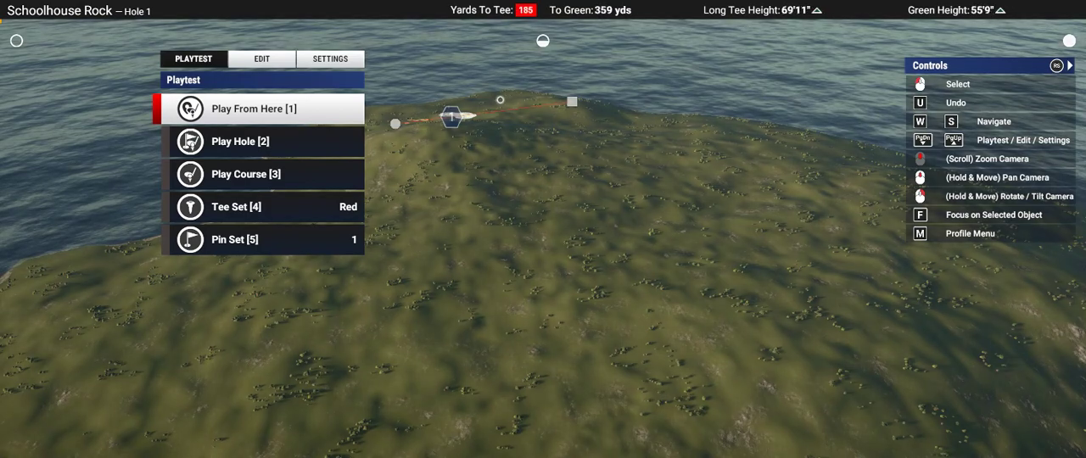
Step: Set the orientation of the course's light to 148.7°
scroll(499, 100, "up", 4)
right_click_drag(514, 158, 570, 177)
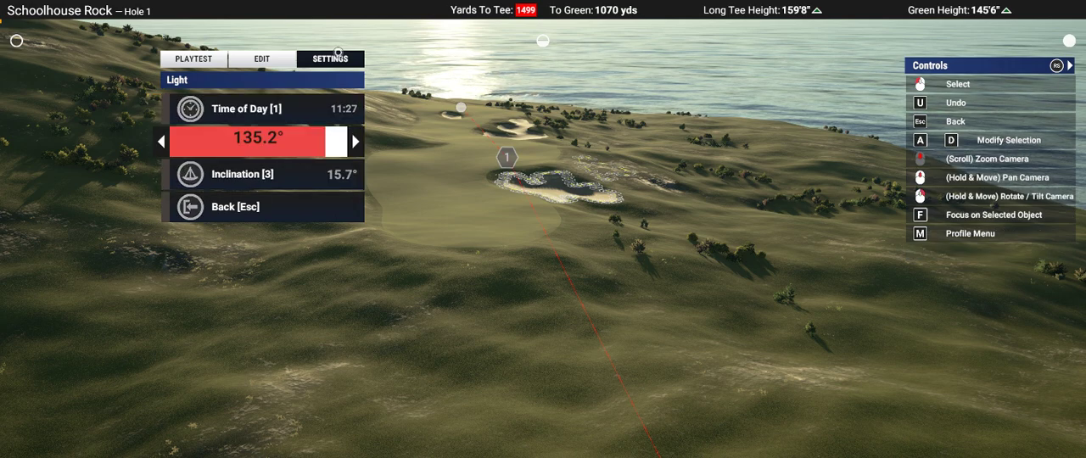
key("d")
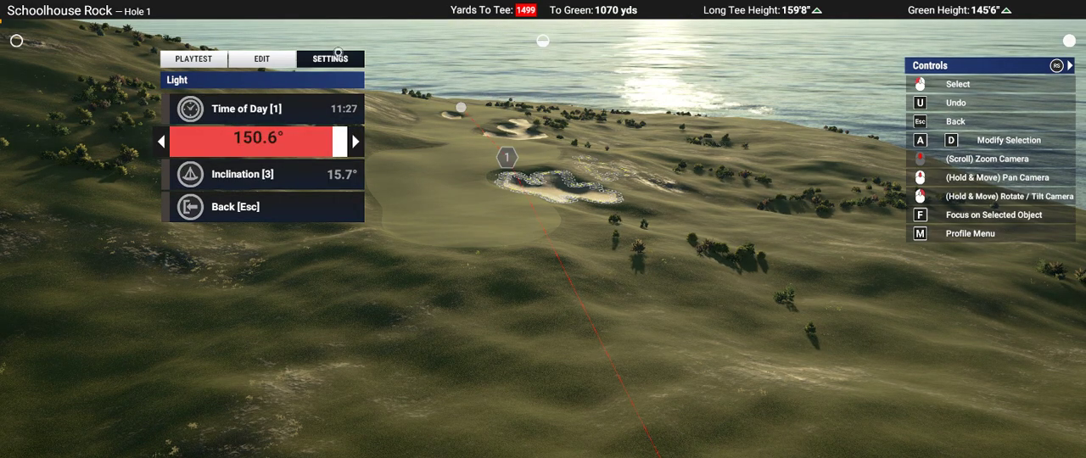
right_click_drag(338, 53, 543, 217)
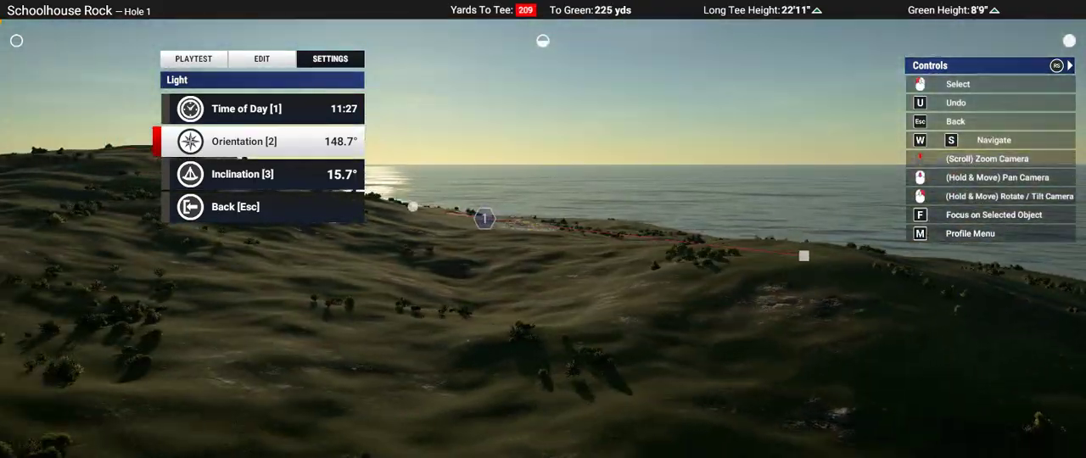
Step: Examine the light on Hole 1's fairway, bunkers and surrounding hills from low and high viewpoints, and leave the light settings
middle_click_drag(543, 217, 517, 313)
scroll(543, 229, "up", 3)
right_click_drag(542, 280, 543, 212)
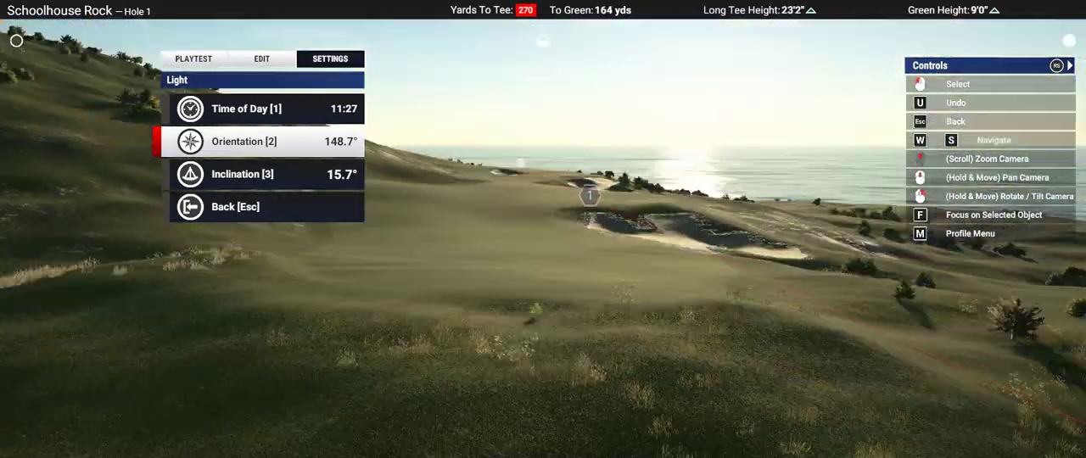
middle_click_drag(543, 255, 543, 213)
scroll(543, 229, "down", 3)
middle_click_drag(543, 271, 509, 212)
scroll(559, 243, "up", 3)
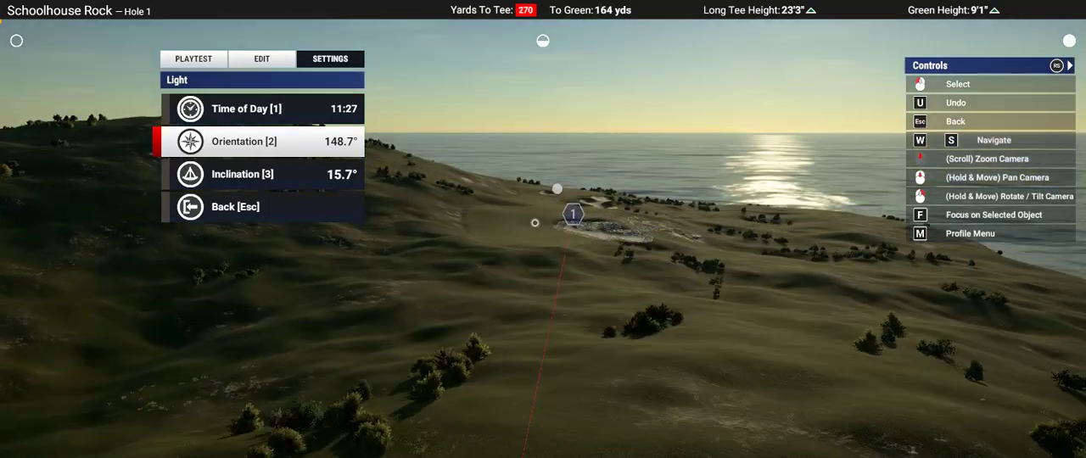
right_click_drag(535, 223, 552, 245)
key("Escape")
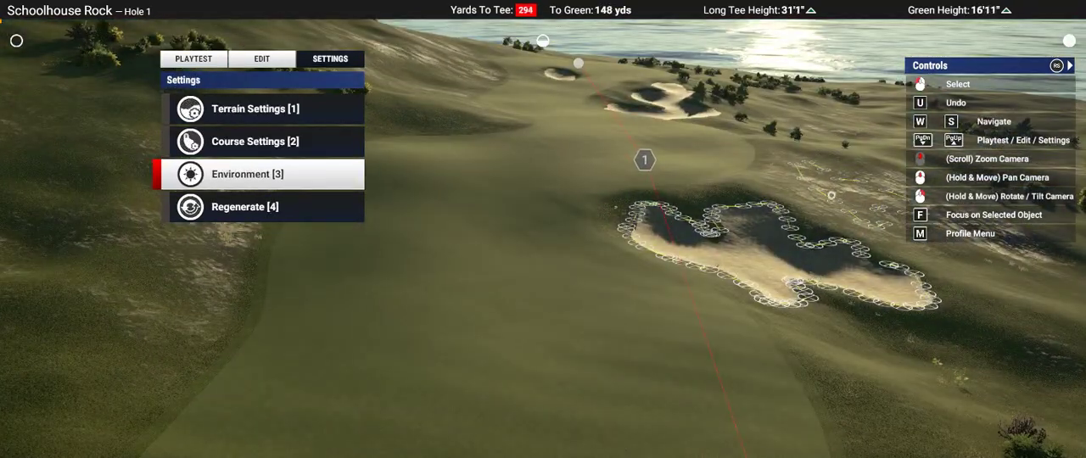
Step: Examine Hole 1's fairway, its bunkers and the approach to the green from the tee side and from above
scroll(832, 204, "down", 5)
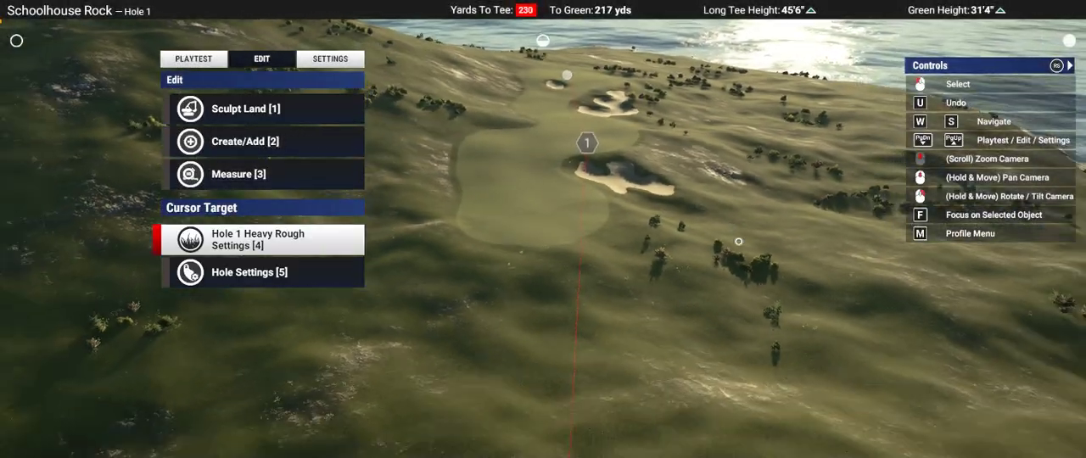
scroll(738, 242, "down", 3)
right_click_drag(738, 242, 746, 200)
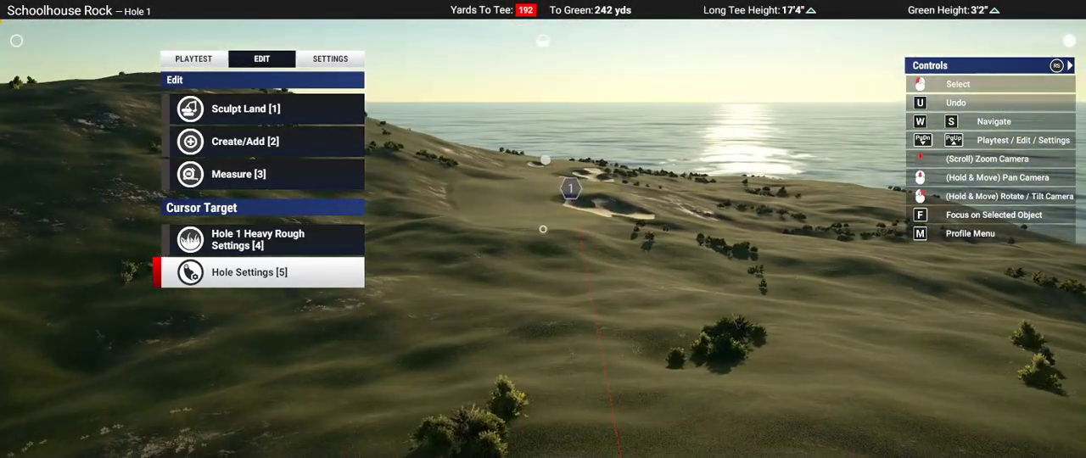
key("w")
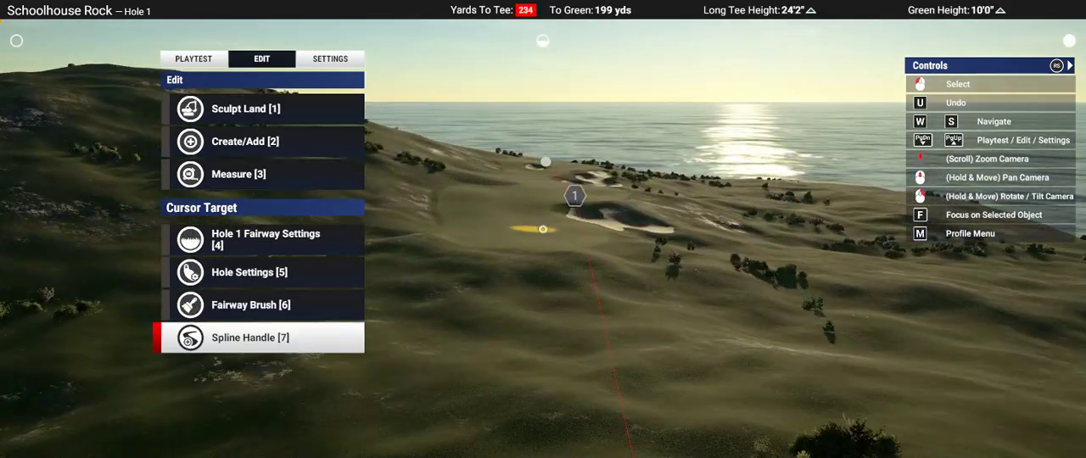
right_click_drag(533, 229, 532, 235)
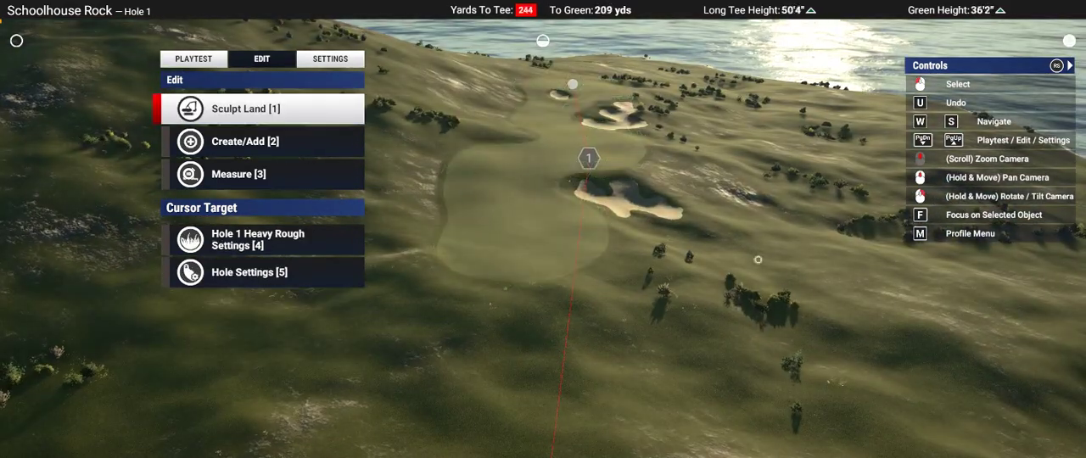
middle_click_drag(695, 237, 696, 238)
key("s")
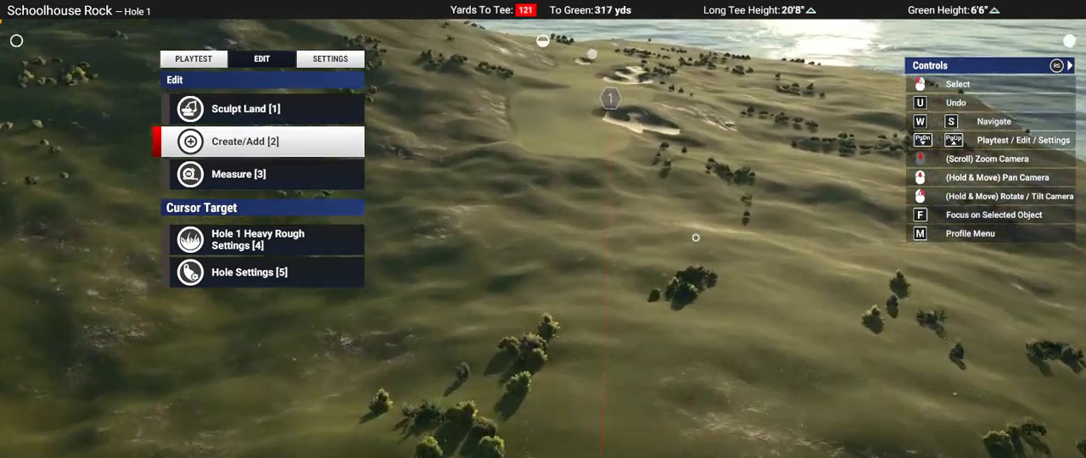
key("w")
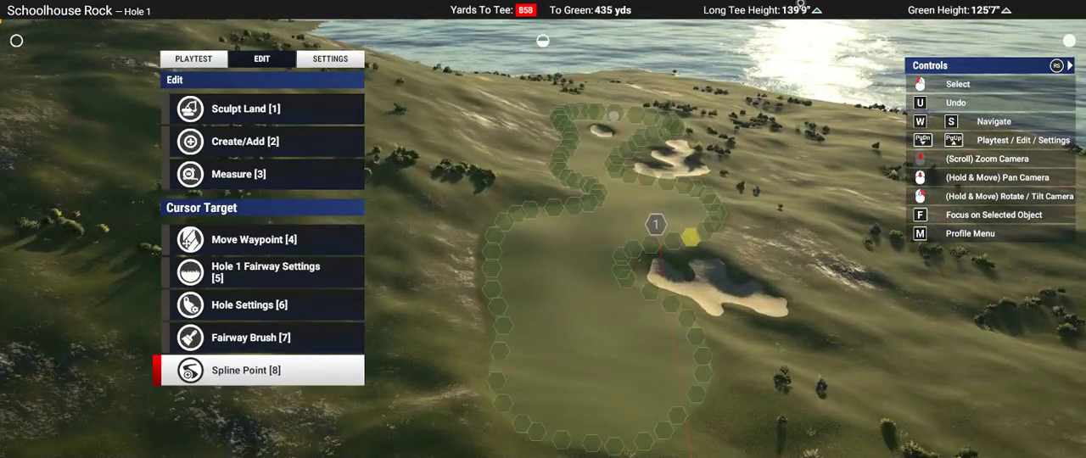
Step: Even out the ground around the pin on Hole 1's green with a soft round Landscape Flatten brush at 0ft 0in, scaling it down
scroll(617, 113, "up", 8)
key("1")
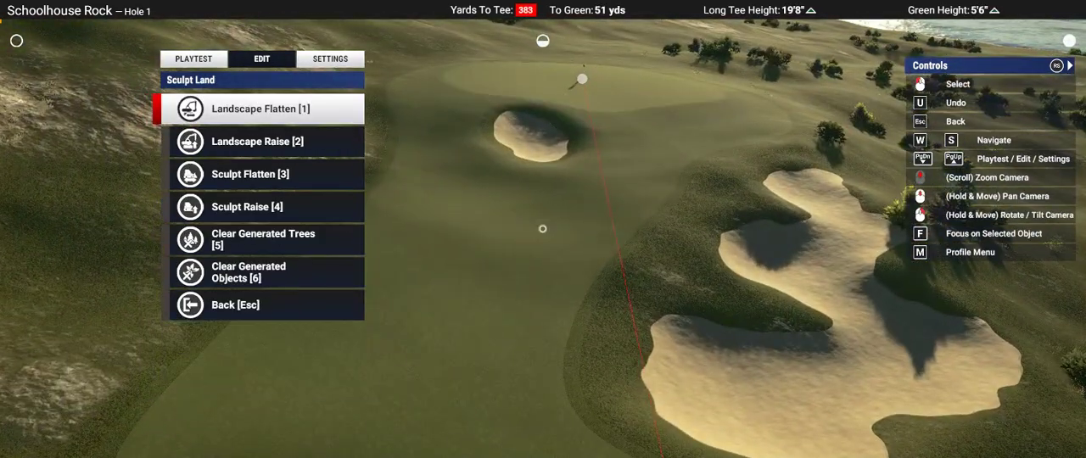
key("1")
key("d")
key("d")
left_click(543, 229)
middle_click_drag(543, 229, 543, 229)
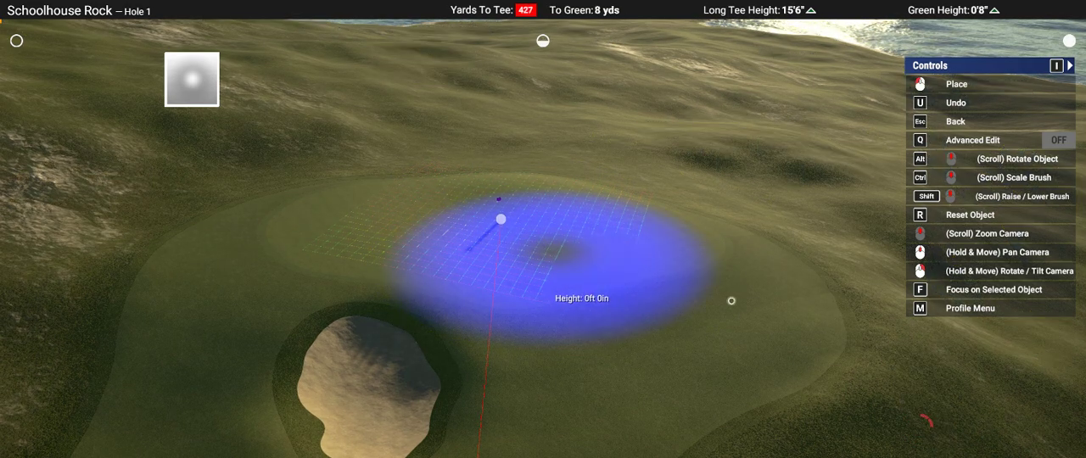
mouse_move(730, 300)
right_mouse_down()
mouse_move(727, 287)
mouse_move(738, 292)
mouse_move(729, 299)
mouse_move(725, 264)
mouse_move(726, 287)
right_mouse_up()
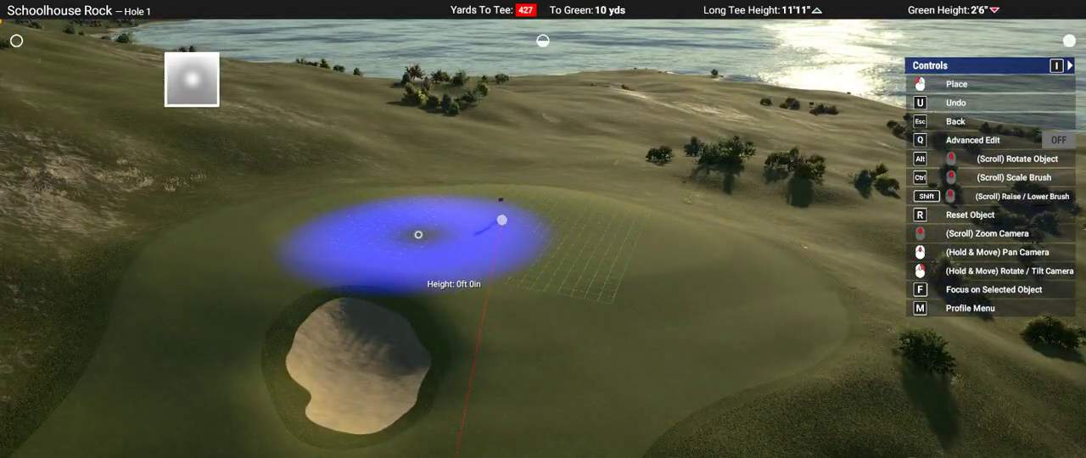
mouse_move(761, 315)
right_mouse_down()
mouse_move(760, 286)
mouse_move(759, 311)
right_mouse_up()
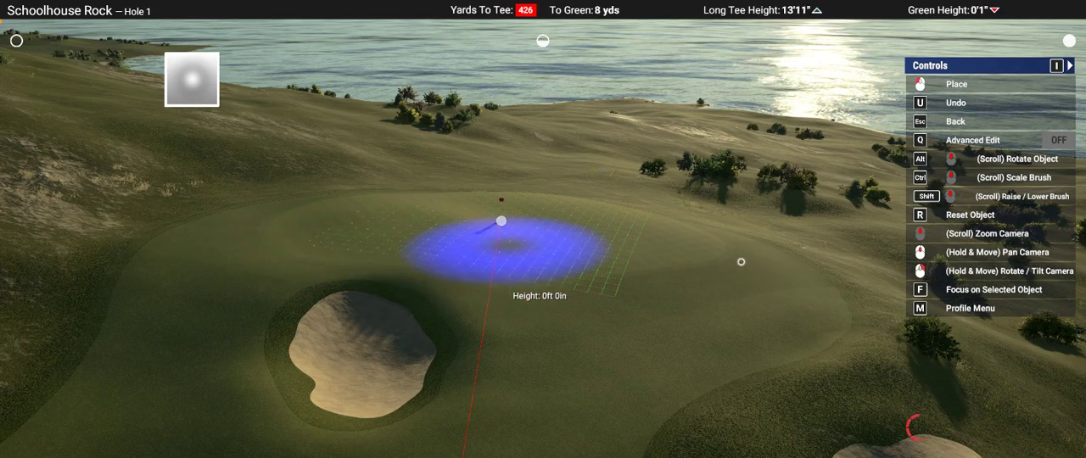
mouse_move(742, 262)
right_mouse_down()
mouse_move(740, 246)
mouse_move(743, 267)
right_mouse_up()
scroll(429, 252, "up", 4)
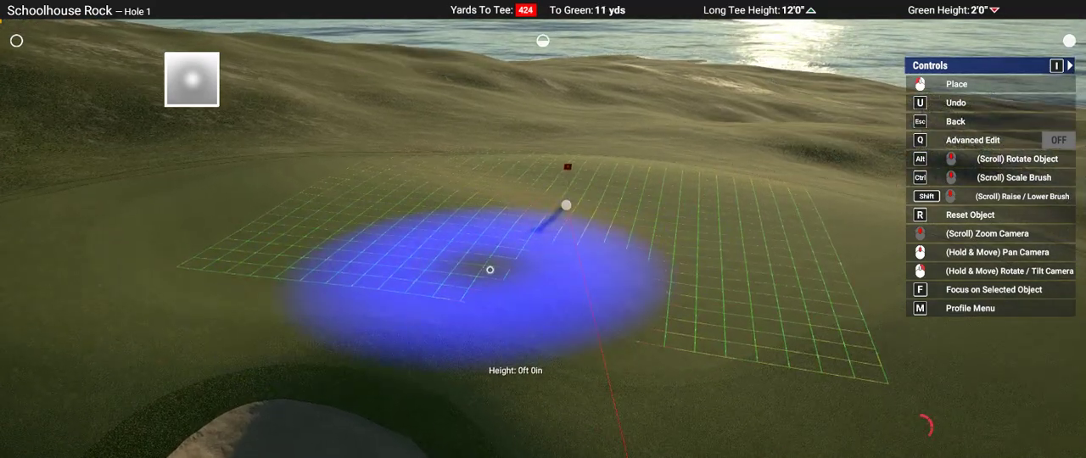
scroll(521, 284, "down", 5)
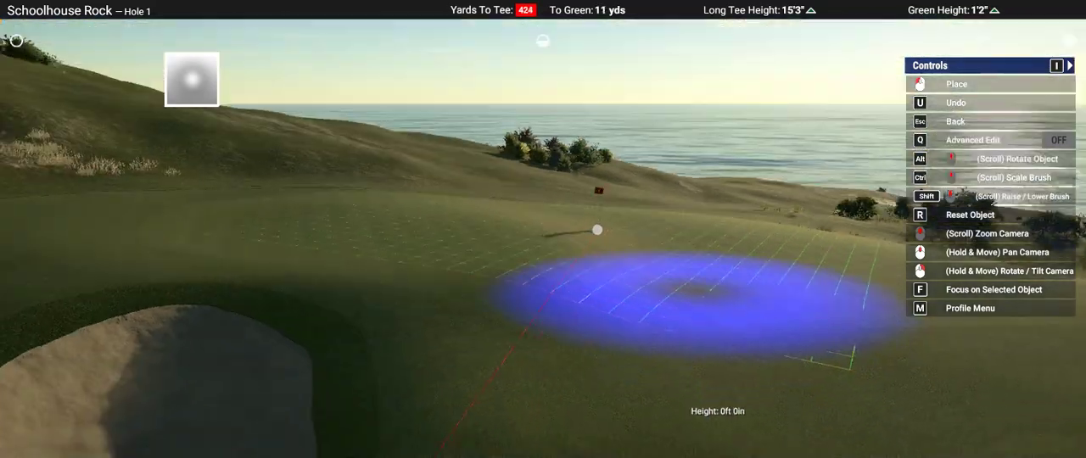
Step: Smooth the front of the green behind the small bunker with a fainter round Landscape Flatten brush at 0ft 0in
key("Escape")
key("a")
key("a")
key("a")
key("a")
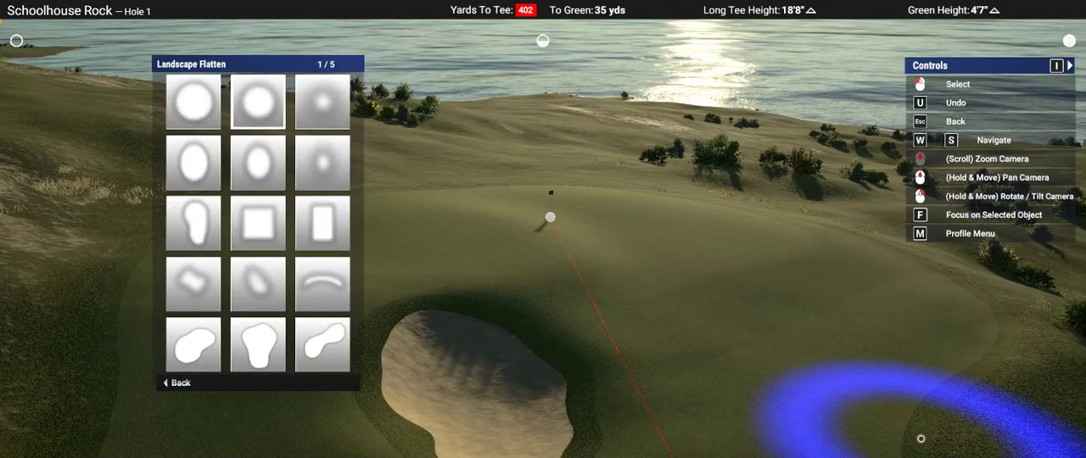
left_click(920, 438)
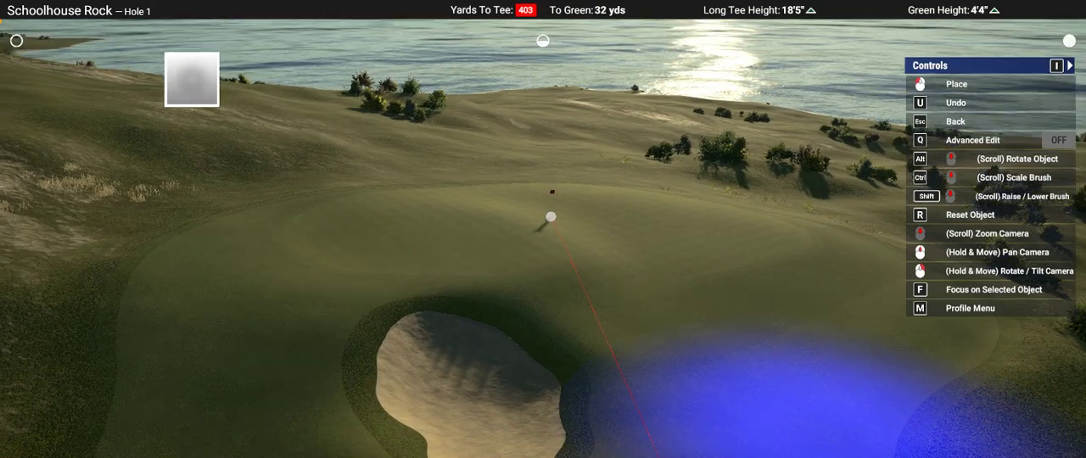
right_click_drag(776, 438, 555, 276)
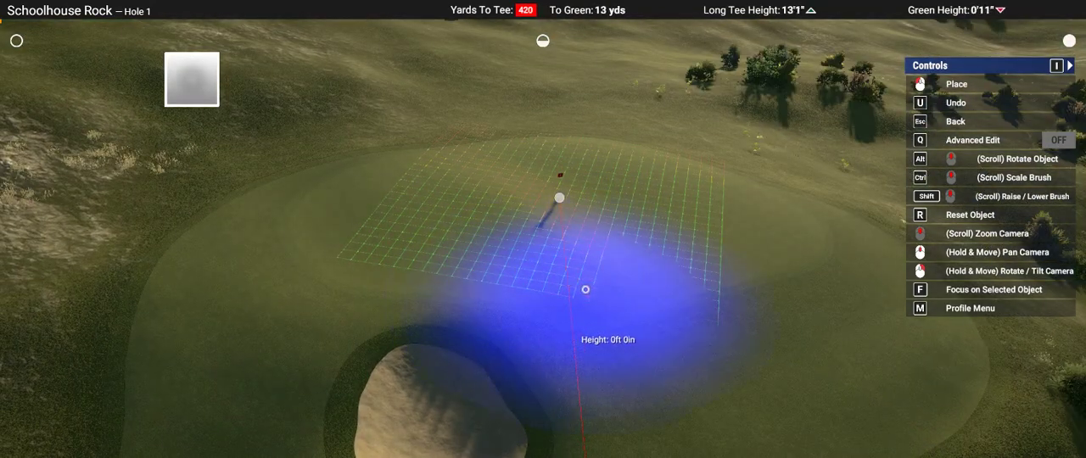
mouse_move(589, 293)
right_mouse_down()
mouse_move(872, 324)
mouse_move(892, 314)
mouse_move(874, 328)
mouse_move(546, 240)
right_mouse_up()
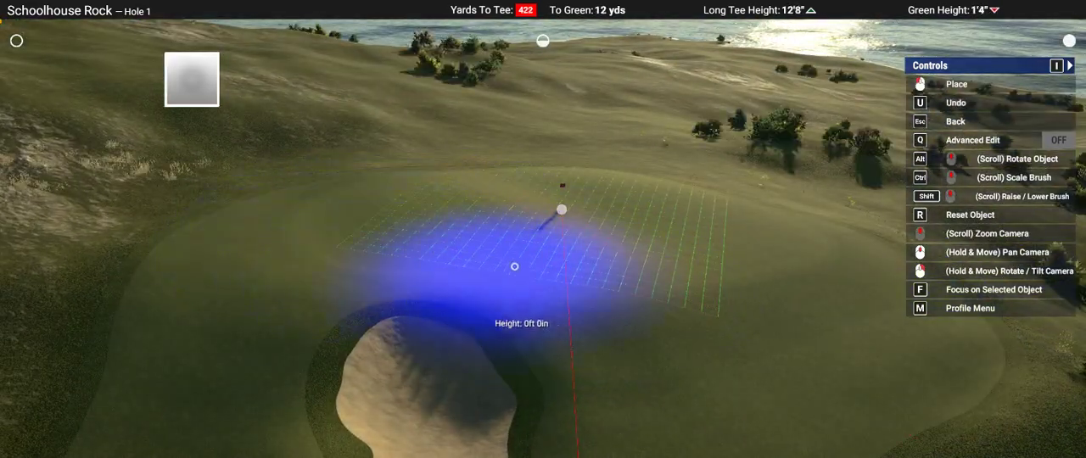
mouse_move(790, 286)
right_mouse_down()
mouse_move(667, 266)
mouse_move(735, 314)
right_mouse_up()
Step: Build up the side of the green beyond the pin, away from the small bunker, with the Landscape Flatten brush at 0ft 8in and leave it
right_click_drag(713, 288, 683, 305)
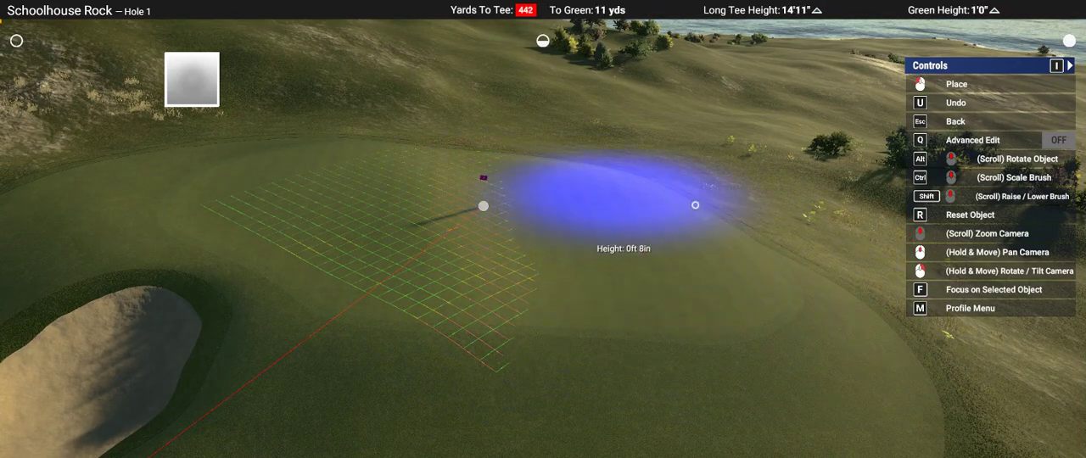
mouse_move(791, 312)
right_mouse_down()
mouse_move(624, 332)
mouse_move(649, 294)
mouse_move(543, 201)
right_mouse_up()
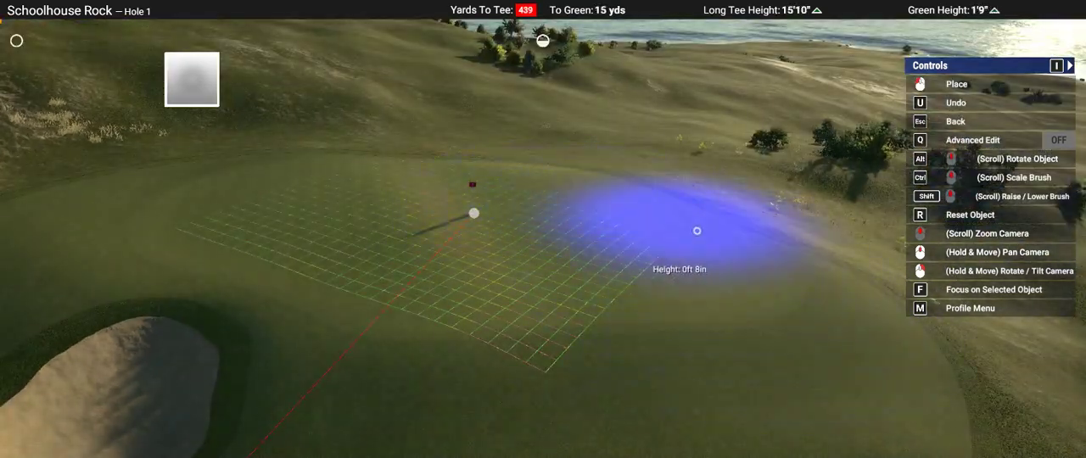
mouse_move(695, 425)
right_mouse_down()
mouse_move(691, 446)
mouse_move(592, 350)
mouse_move(555, 246)
mouse_move(507, 217)
right_mouse_up()
scroll(543, 231, "down", 3)
key("Escape")
scroll(543, 230, "up", 3)
key("Escape")
Step: Move Hole 1's pin to a new spot on the green a little away from the waypoint, and leave pin placement
scroll(507, 218, "up", 2)
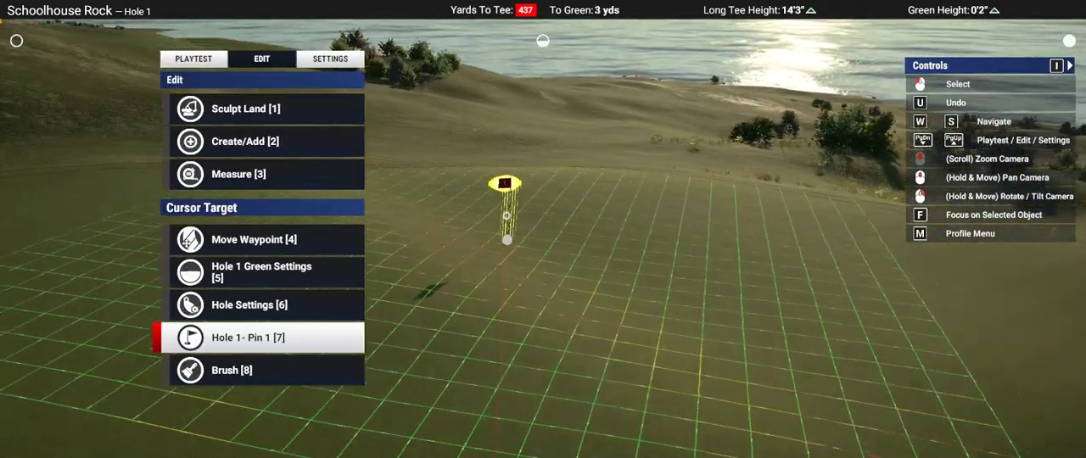
left_click(507, 215)
key("1")
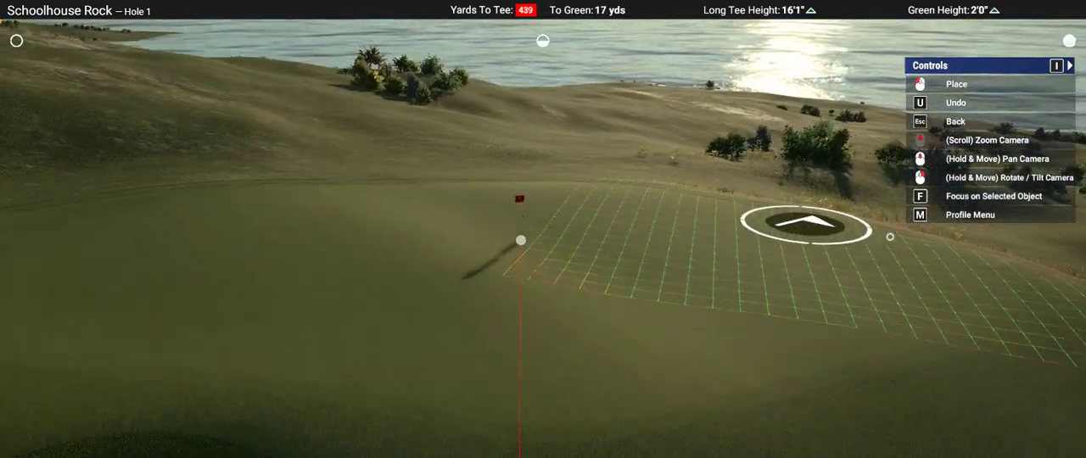
right_click_drag(889, 236, 515, 225)
left_click(584, 217)
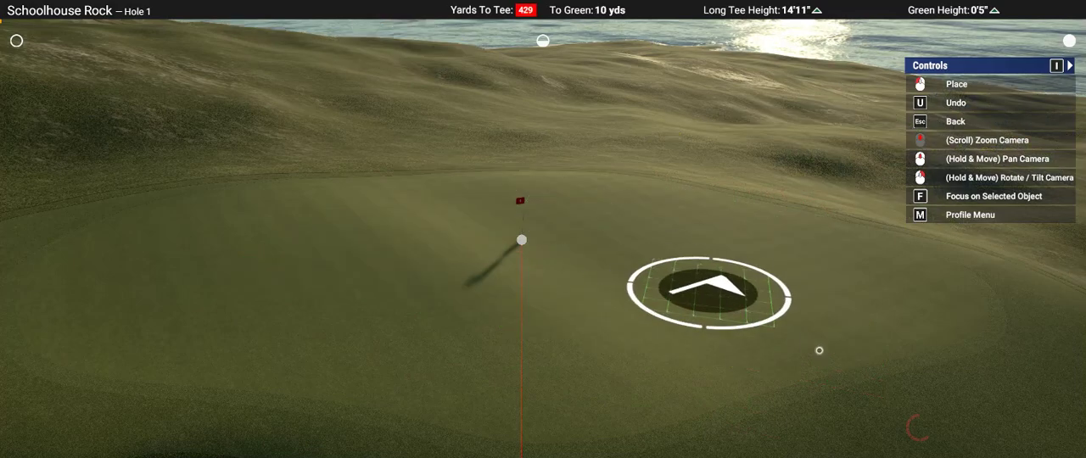
right_click_drag(805, 347, 537, 274)
scroll(538, 274, "down", 3)
key("Escape")
key("Escape")
scroll(537, 274, "down", 5)
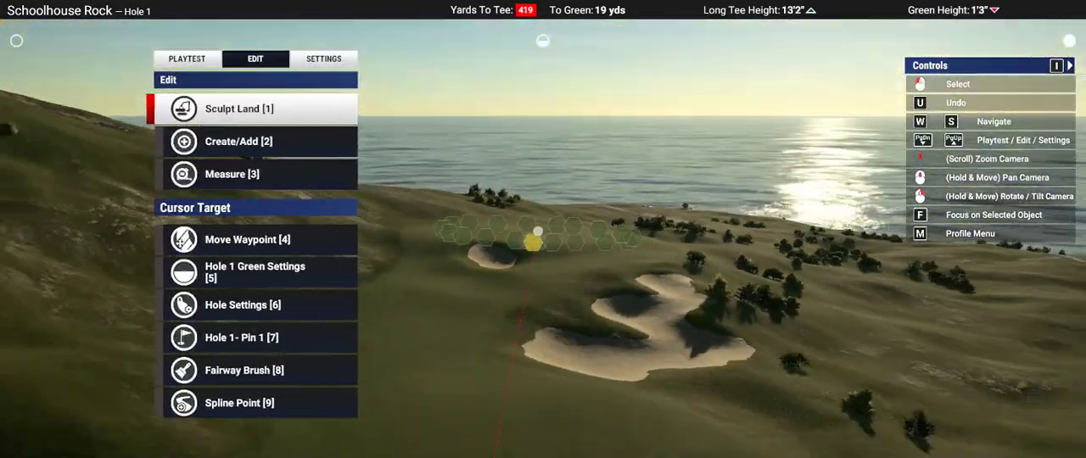
Step: Lower the ground on the side of Hole 1's green facing the large bunker with an oval Landscape Flatten brush at -1ft 4in
middle_click_drag(533, 246, 485, 308)
scroll(509, 307, "up", 4)
key("1")
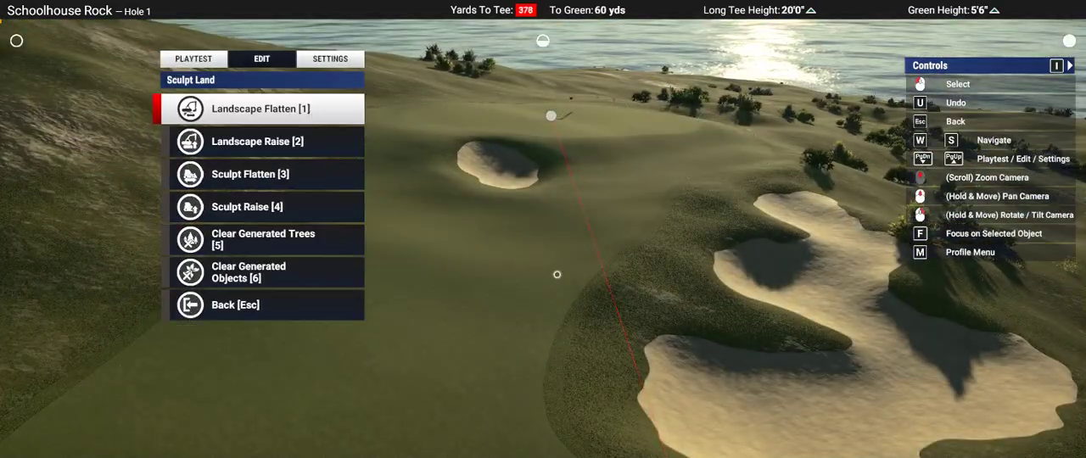
key("1")
key("d")
left_click(556, 274)
middle_click_drag(556, 274, 534, 365)
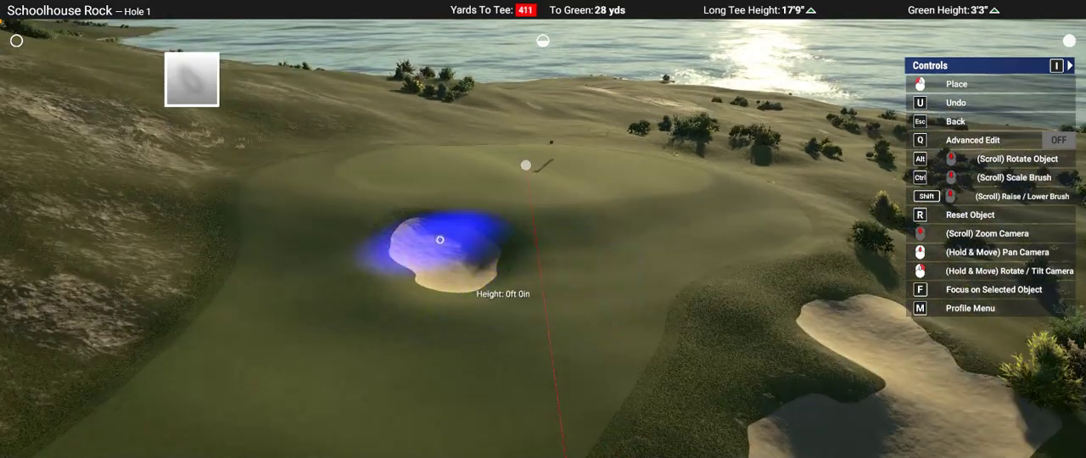
right_click_drag(439, 240, 627, 213)
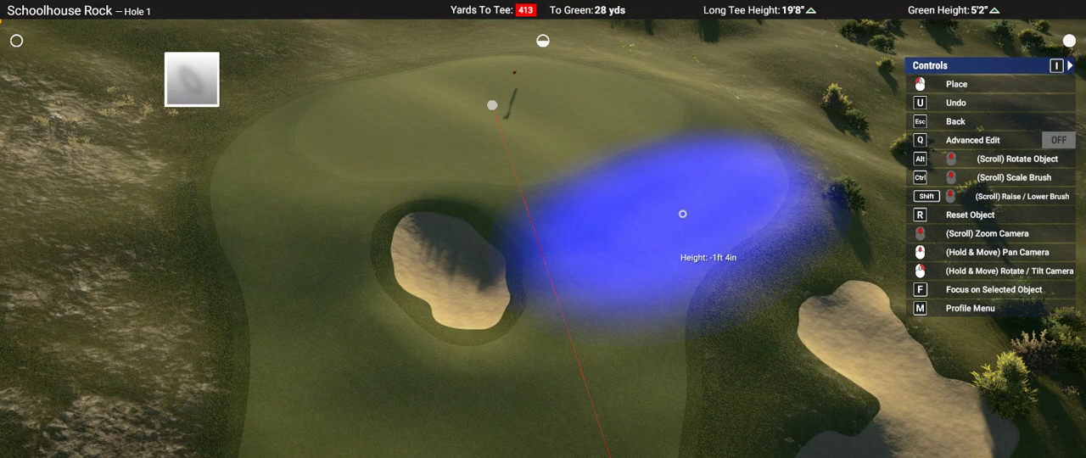
mouse_move(682, 213)
right_mouse_down()
mouse_move(836, 175)
mouse_move(933, 286)
mouse_move(972, 290)
mouse_move(923, 260)
right_mouse_up()
key("s")
key("a")
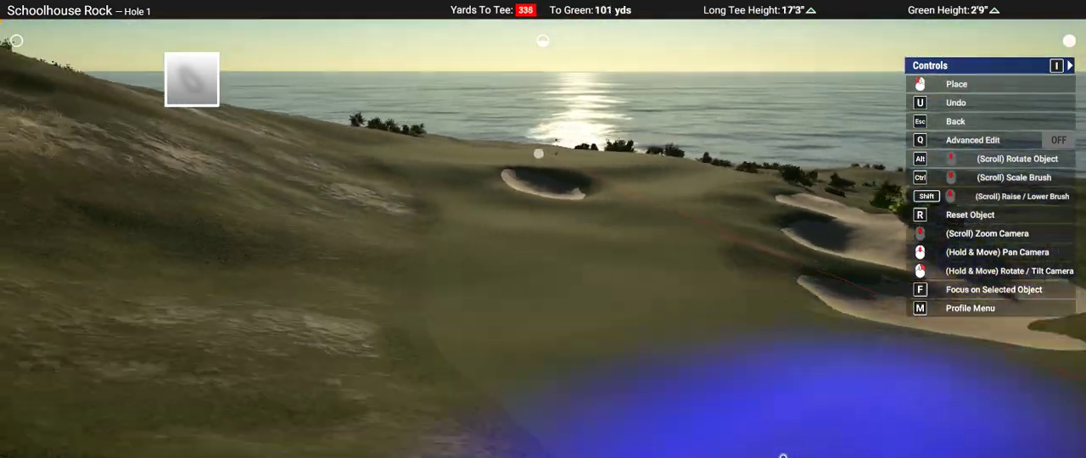
Step: Shape the fairway around the small bunker with a soft round Landscape Flatten brush at -1ft 4in
key("w")
key("Escape")
key("a")
left_click(783, 456)
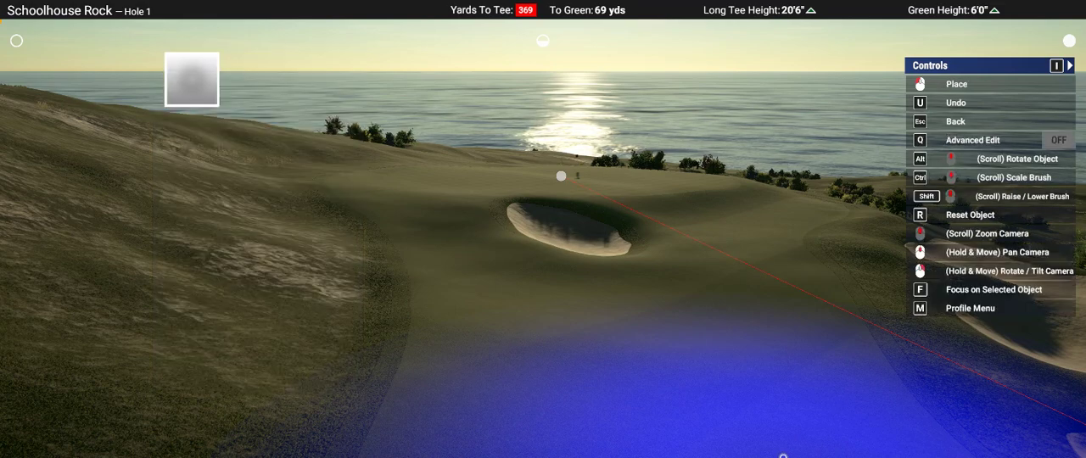
right_click_drag(711, 456, 436, 267)
scroll(402, 232, "down", 3, "ctrl")
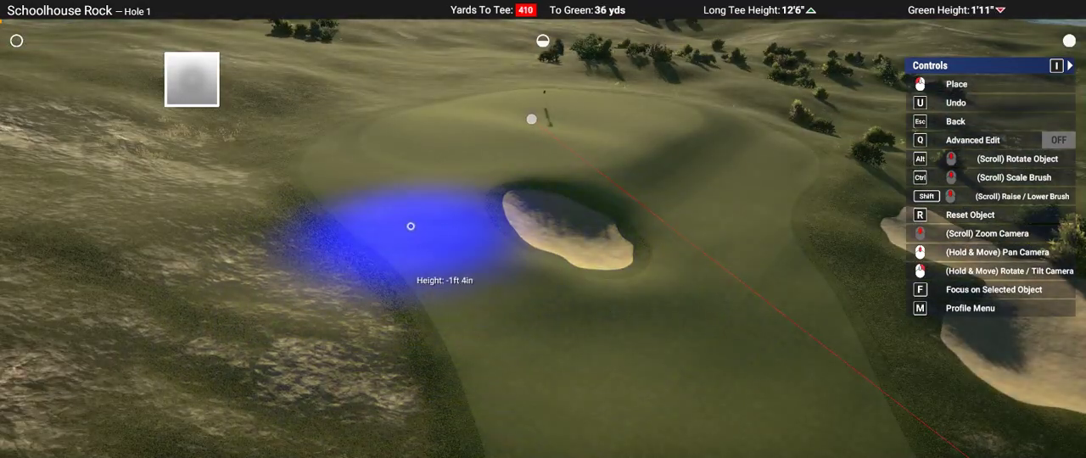
mouse_move(804, 298)
right_mouse_down()
mouse_move(823, 407)
mouse_move(560, 254)
right_mouse_up()
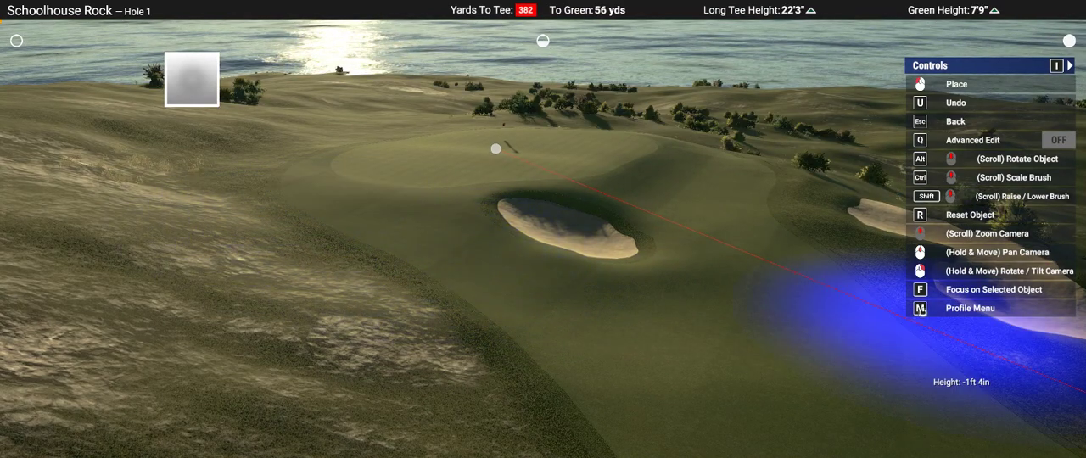
Step: Work the round Landscape Flatten brush at -1ft 4in over the fairway beside the bunker near waypoint 1, and leave the brush
mouse_move(920, 310)
right_mouse_down()
mouse_move(800, 311)
mouse_move(509, 229)
mouse_move(484, 315)
mouse_move(288, 292)
mouse_move(448, 298)
right_mouse_up()
scroll(662, 366, "down", 5)
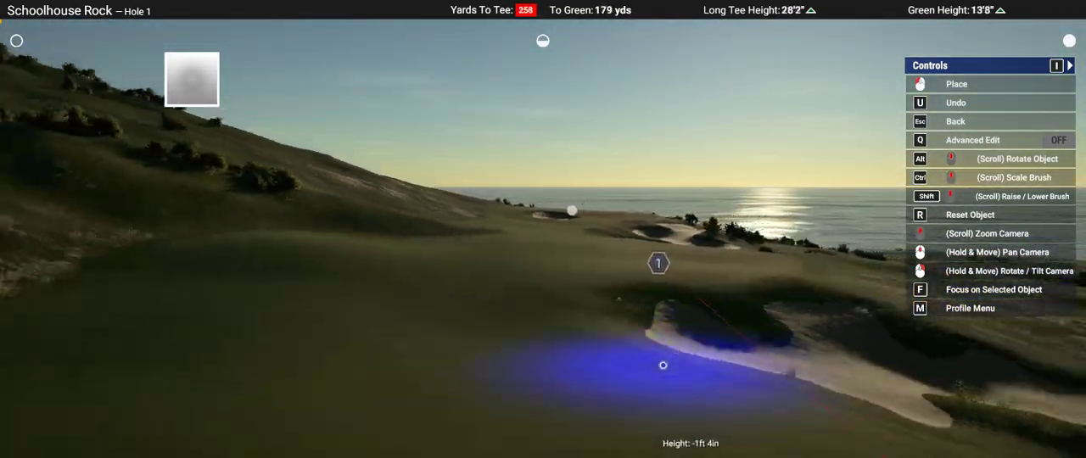
middle_click_drag(662, 366, 662, 366)
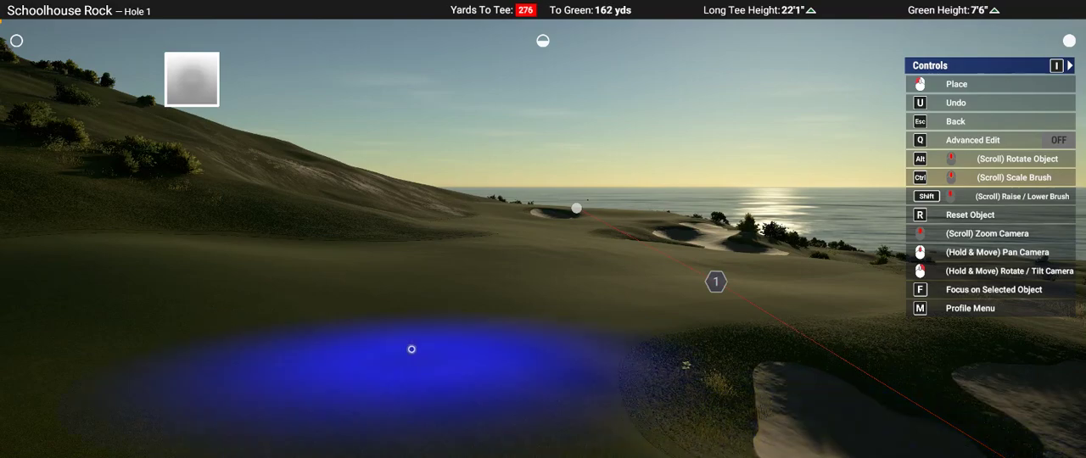
right_click_drag(382, 334, 543, 228)
scroll(542, 230, "down", 5)
key("Escape")
key("Escape")
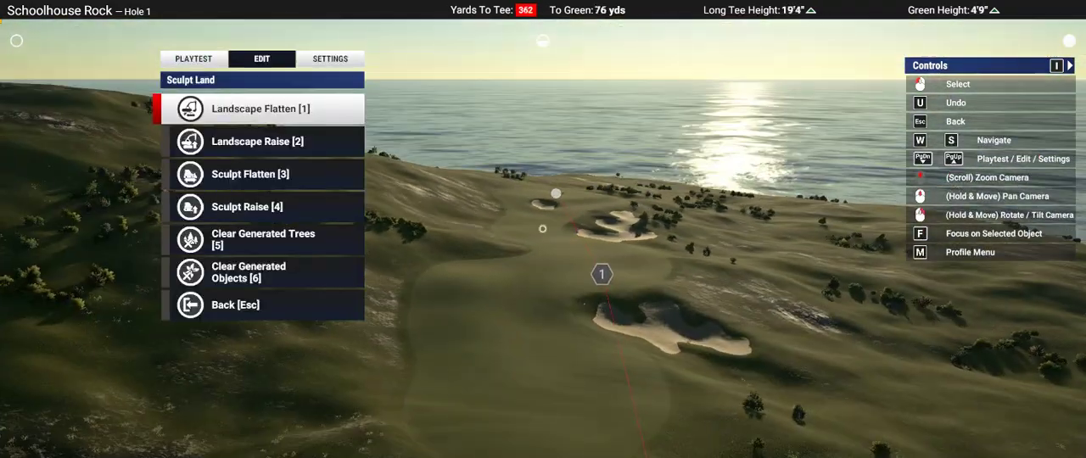
Step: Save the course and confirm the alert
scroll(542, 229, "down", 5)
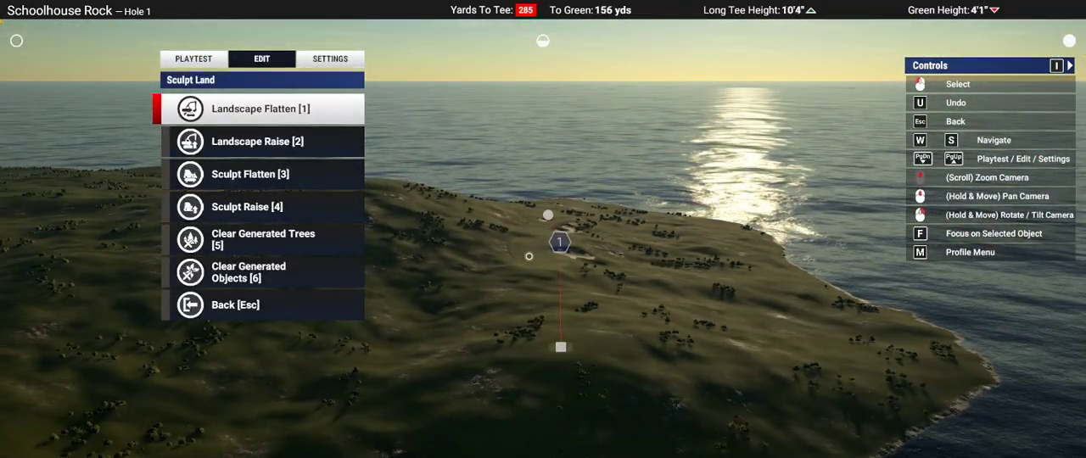
scroll(523, 241, "up", 5)
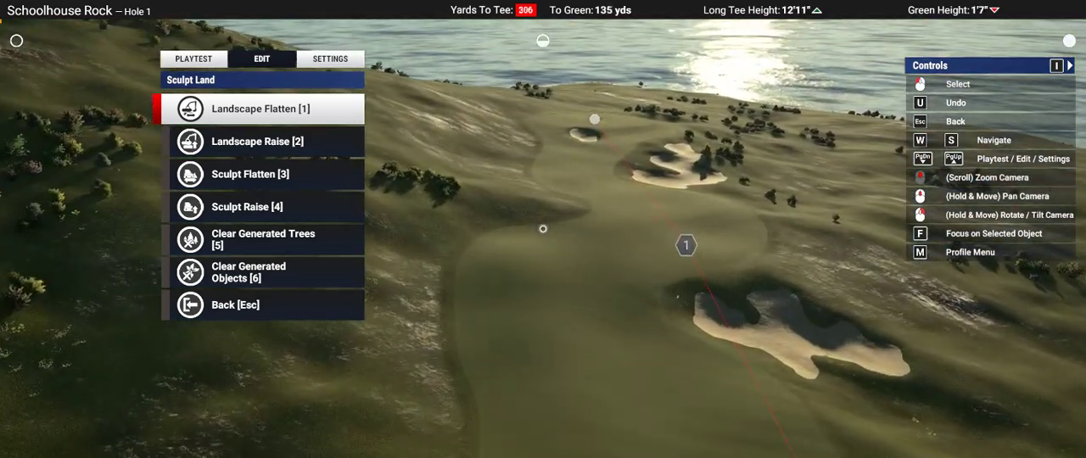
key("m")
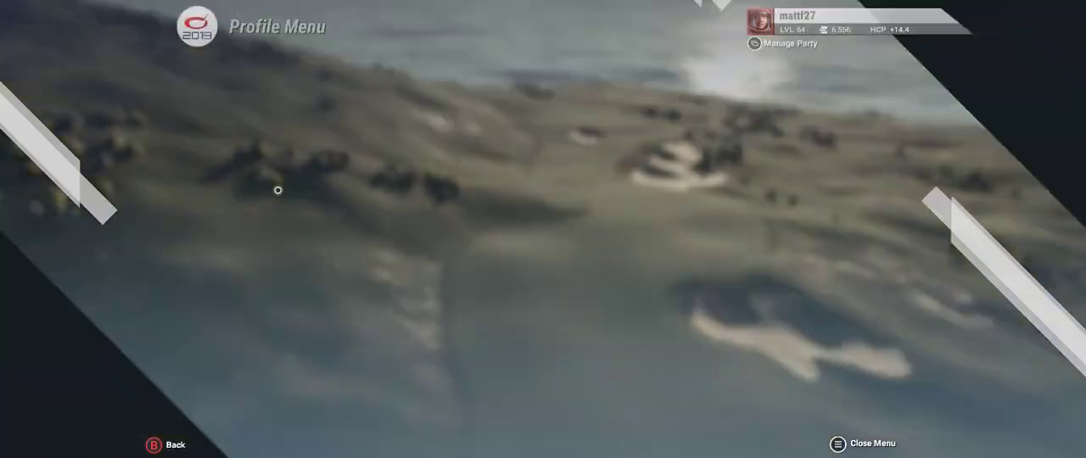
left_click(252, 219)
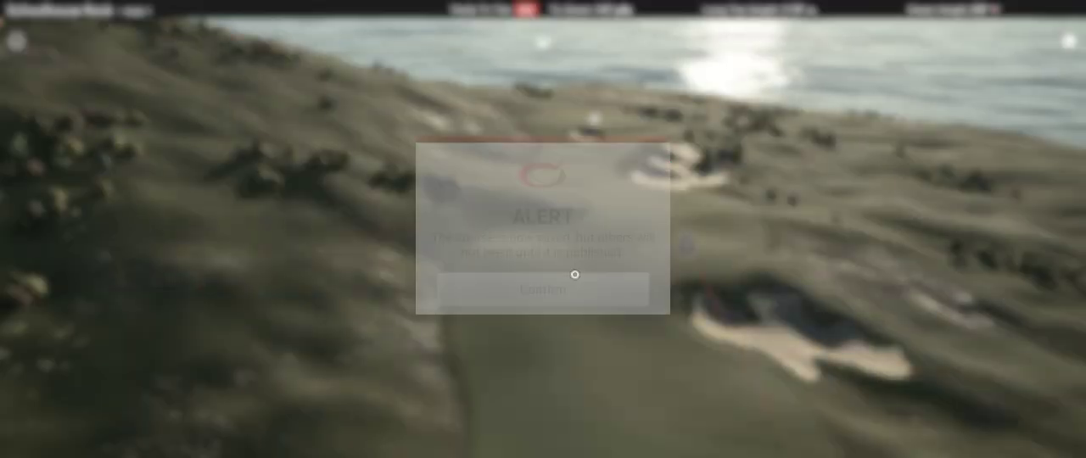
left_click(543, 289)
middle_click_drag(543, 229, 543, 246)
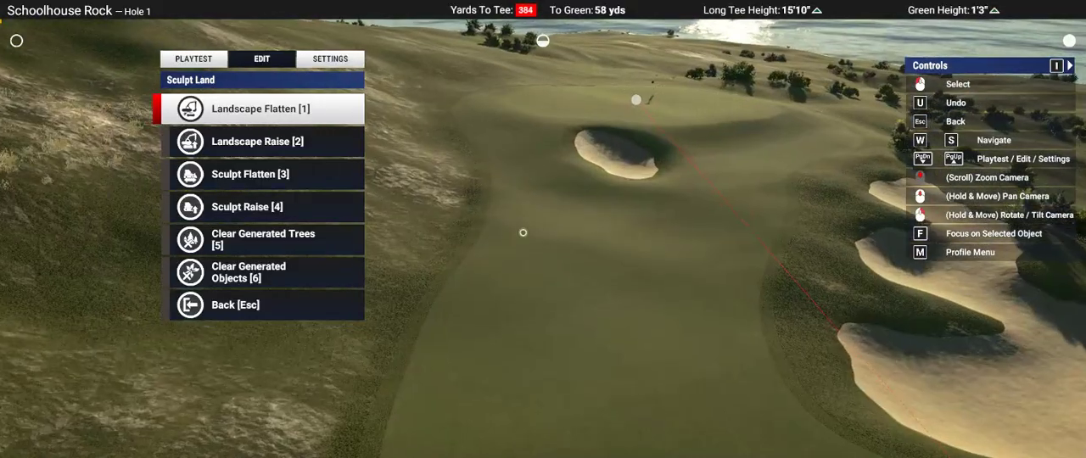
Step: Place the tall, bare-trunked Cedar from the tree objects on the slope behind Hole 1's green
scroll(543, 229, "down", 3)
key("Escape")
left_click(212, 148)
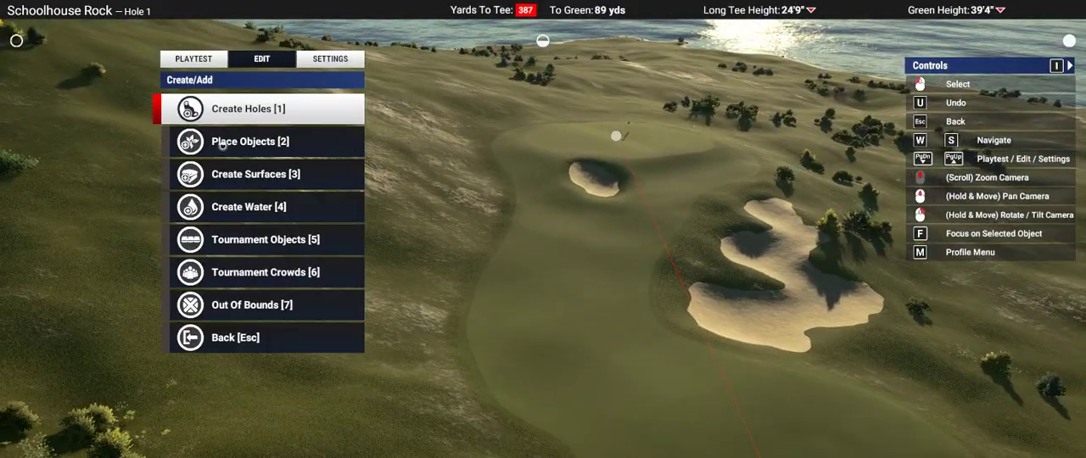
left_click(222, 142)
left_click(212, 114)
left_click(216, 113)
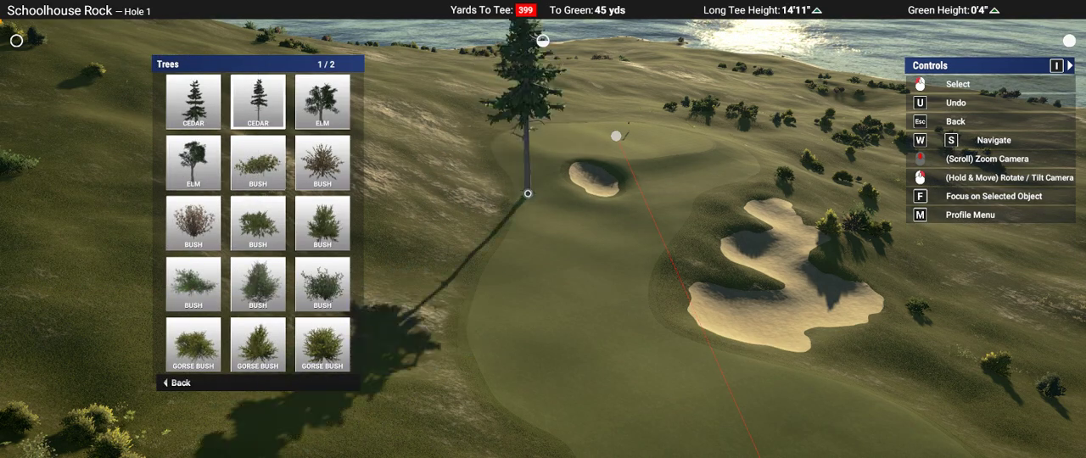
left_click(258, 102)
key("w")
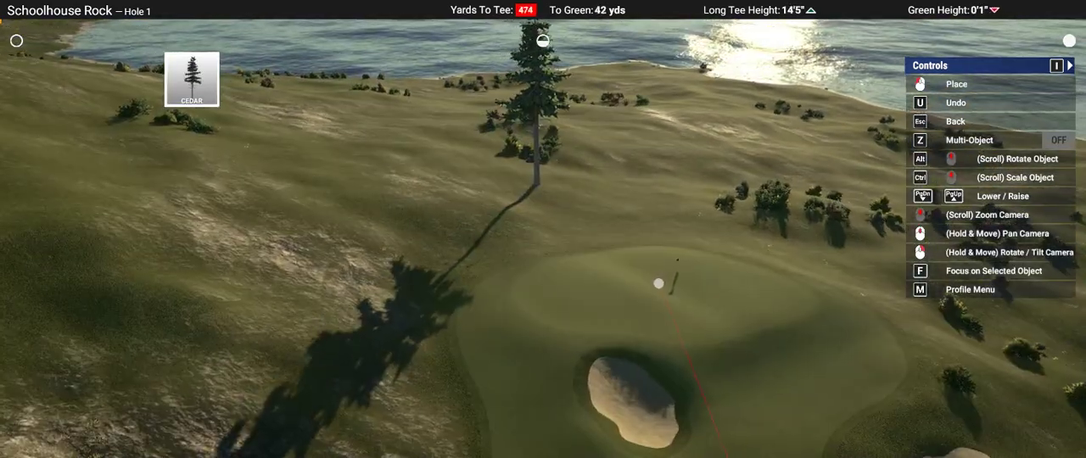
right_click_drag(544, 186, 545, 93)
scroll(543, 195, "down", 3)
right_click_drag(545, 186, 525, 255)
scroll(545, 212, "up", 3)
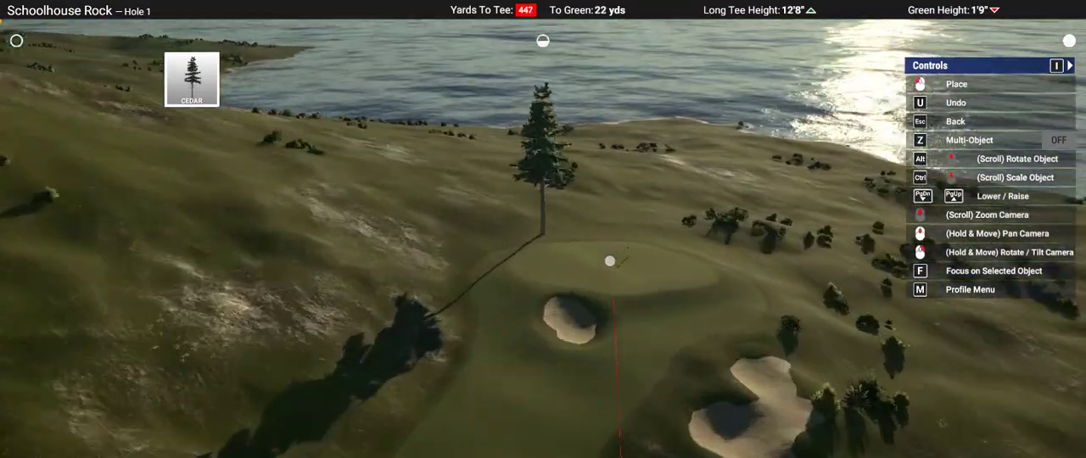
right_click_drag(543, 170, 550, 146)
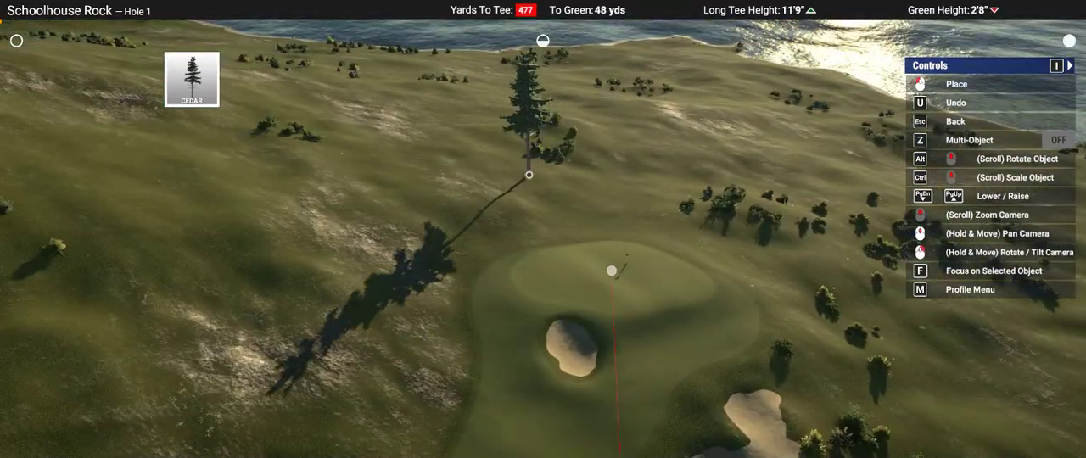
left_click(528, 174)
Step: Place a tall, thin Spruce close beside the Cedar behind the green
key("Escape")
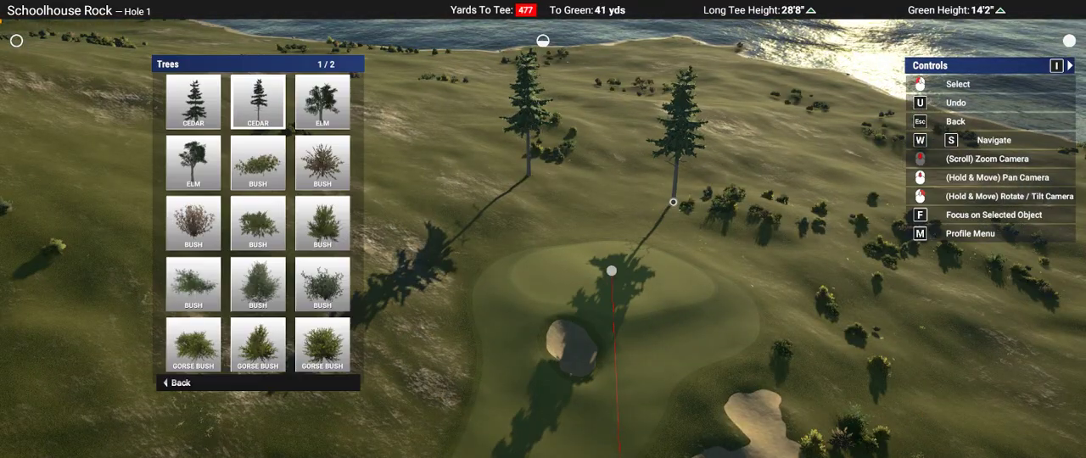
key("s")
key("Return")
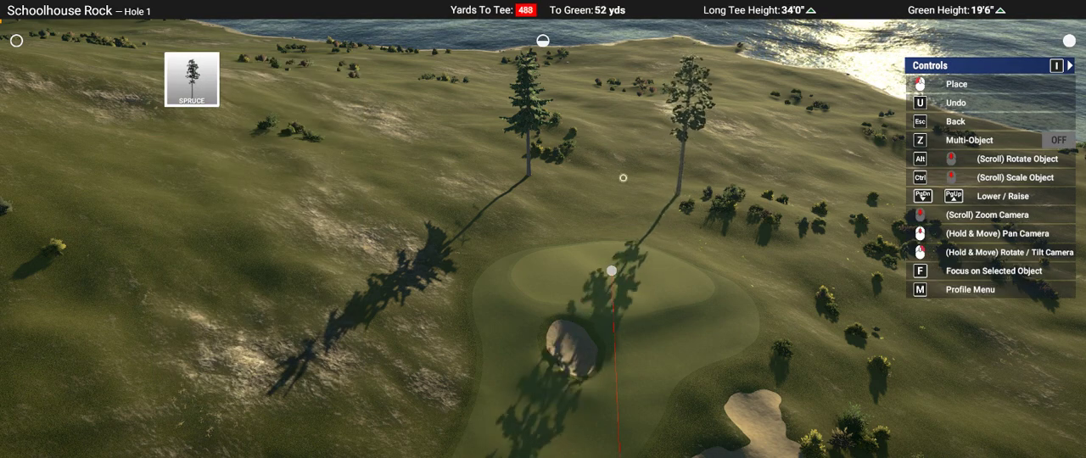
right_click_drag(553, 185, 536, 214)
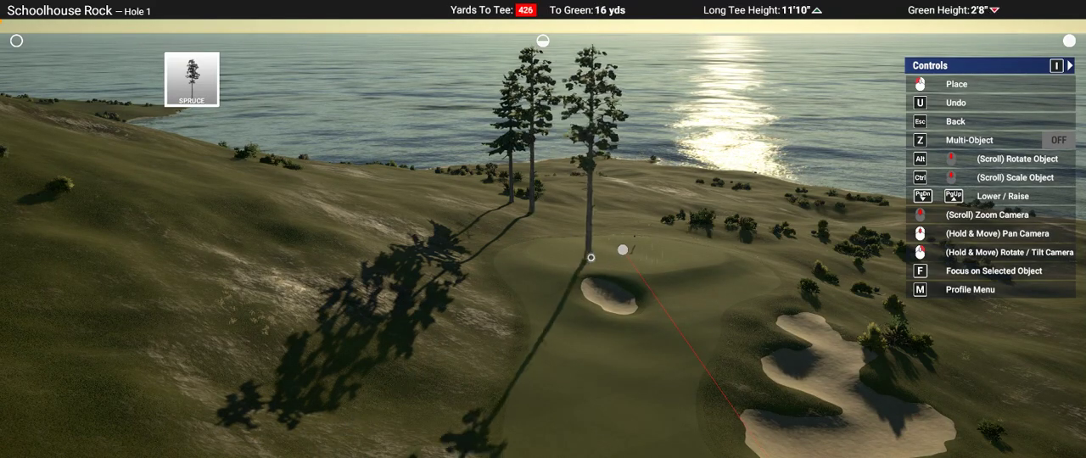
Step: Place another tall, thin Spruce in the rough on the outer side of the large greenside bunker
scroll(591, 257, "down", 10)
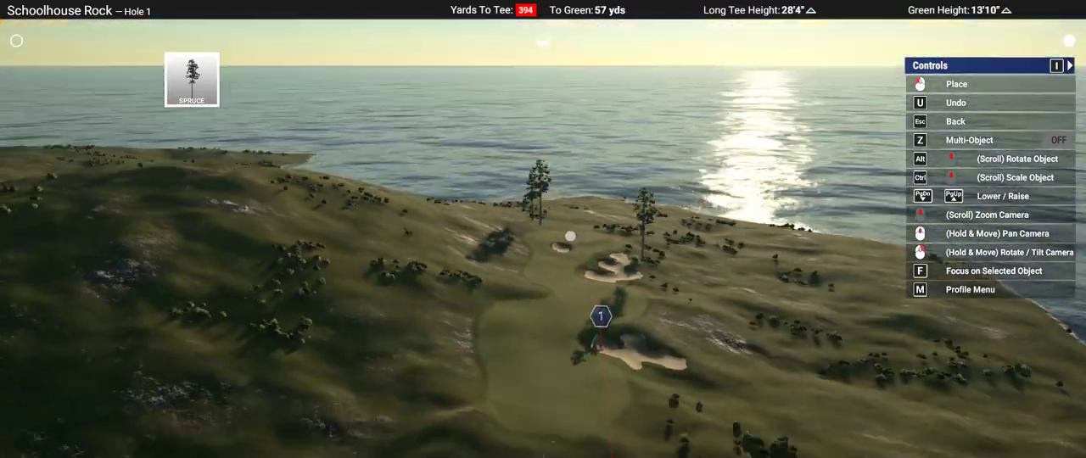
right_click_drag(642, 261, 589, 238)
scroll(666, 284, "up", 5)
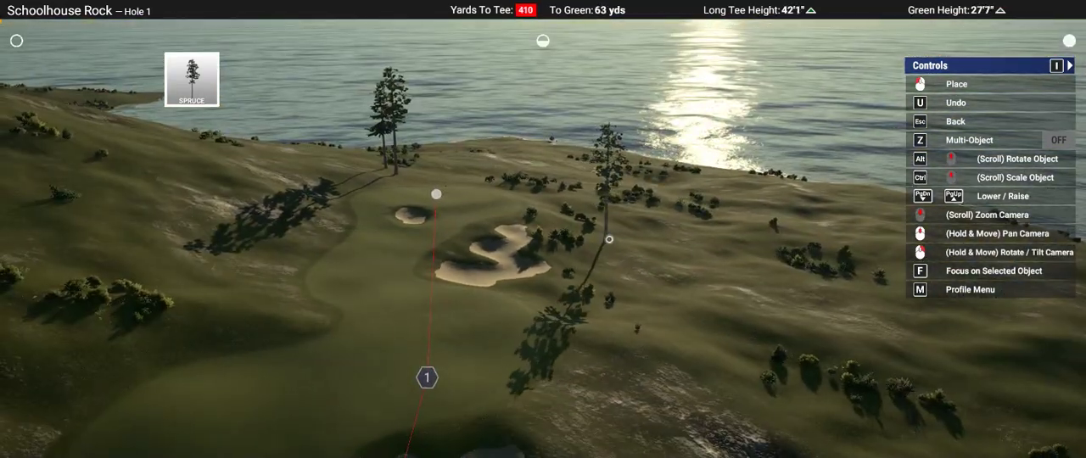
left_click(622, 238)
Step: Place a Pine on the hillside across the fairway from the large greenside bunker
key("Escape")
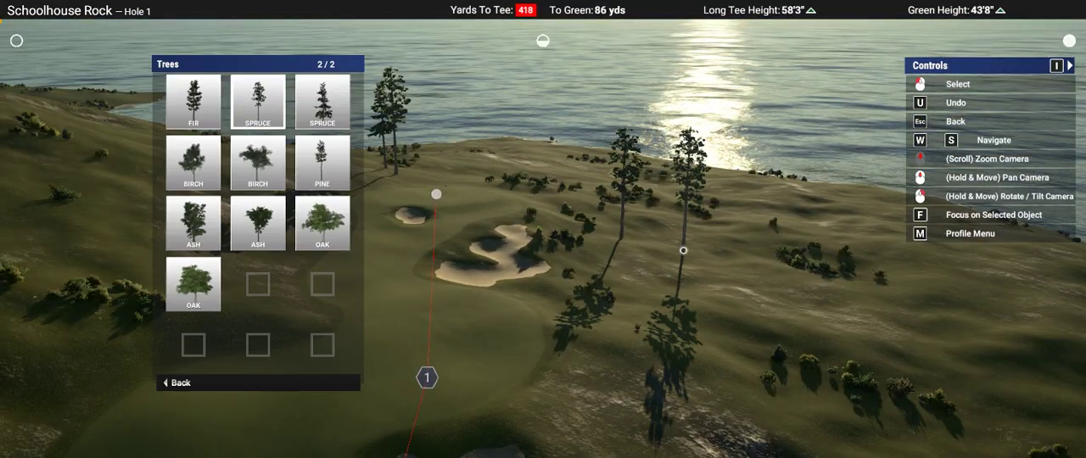
left_click(322, 162)
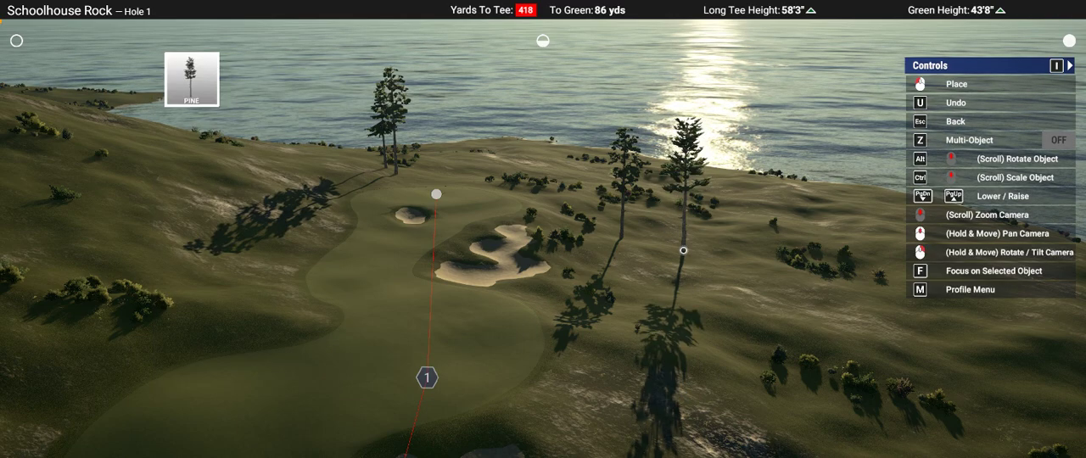
mouse_move(213, 214)
right_mouse_down()
mouse_move(217, 140)
mouse_move(224, 212)
right_mouse_up()
scroll(225, 212, "down", 6)
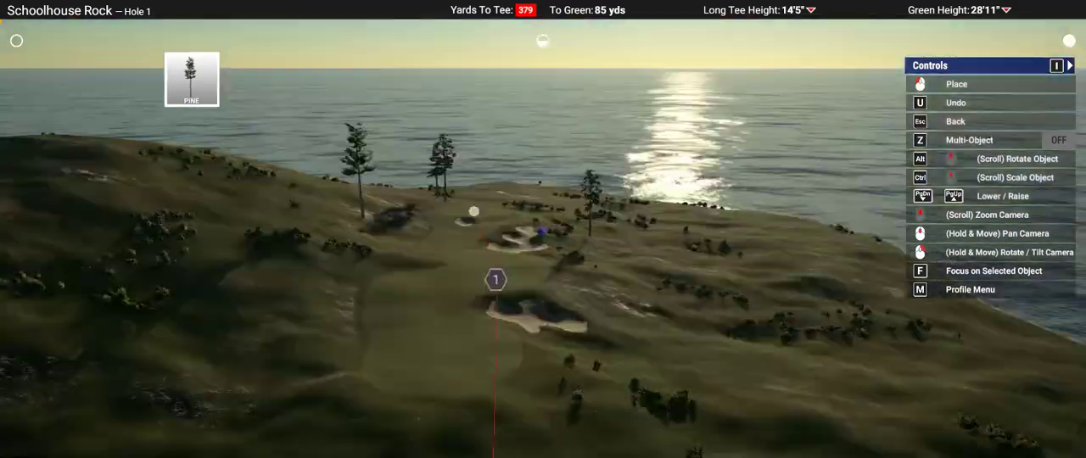
scroll(468, 249, "up", 6)
scroll(464, 249, "up", 4)
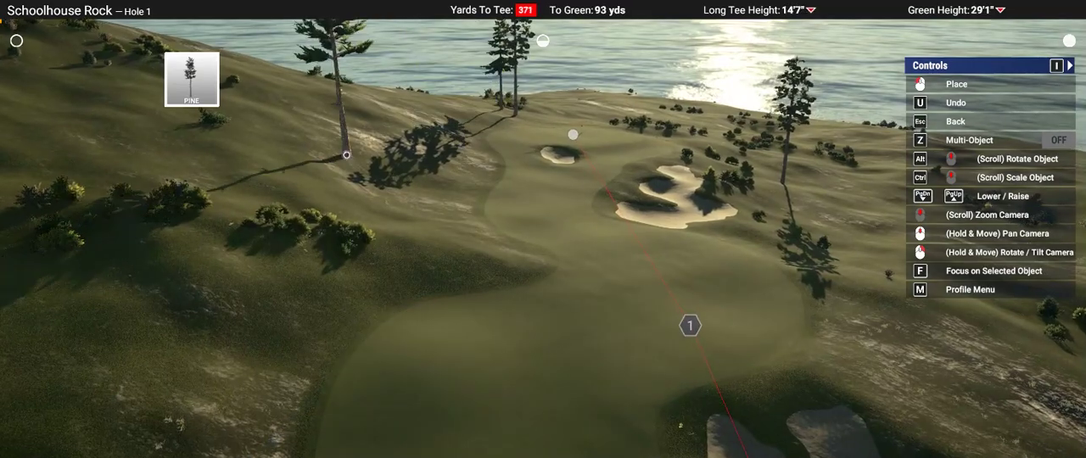
left_click(345, 155)
Step: Place a low-branched Spruce close beside the Pine on the hillside
right_click_drag(742, 276, 742, 203)
scroll(674, 248, "down", 4)
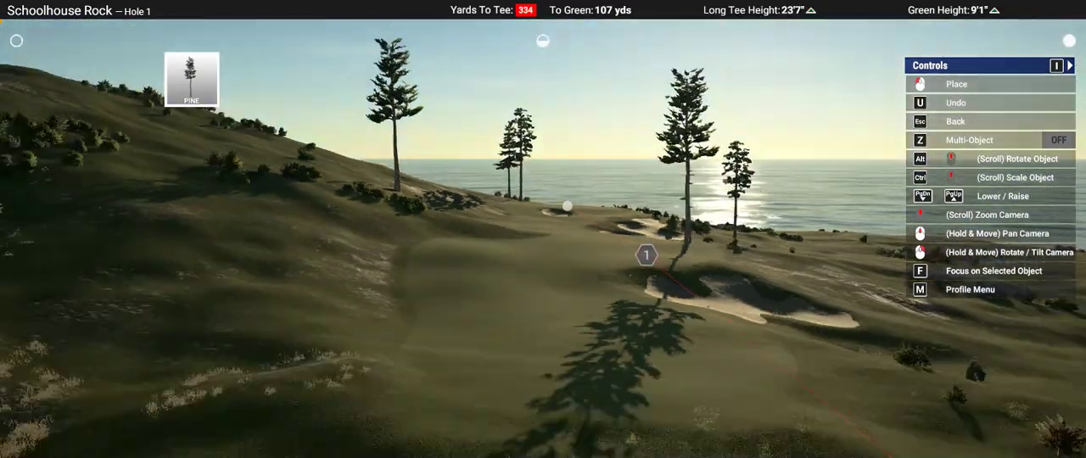
right_click_drag(542, 165, 543, 229)
left_click(544, 237)
key("Escape")
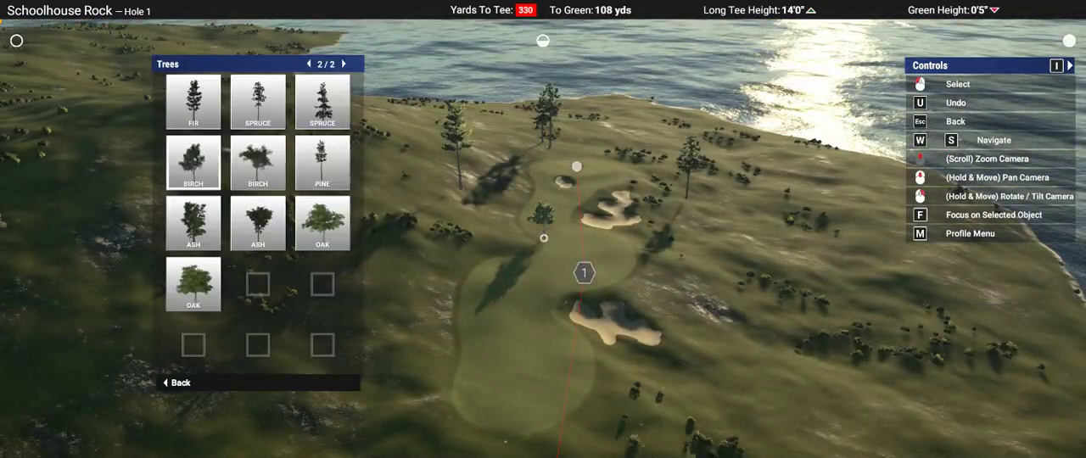
left_click(323, 102)
middle_click_drag(544, 237, 543, 322)
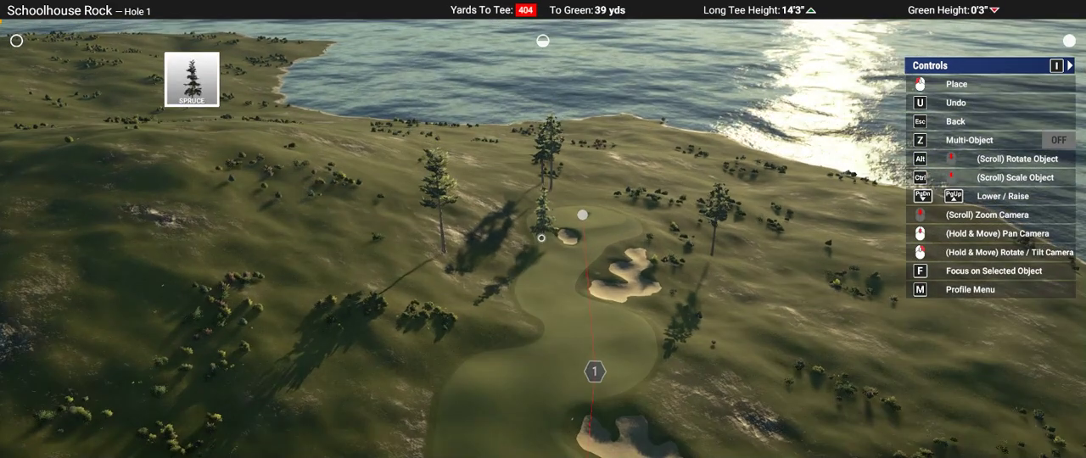
left_click(456, 253)
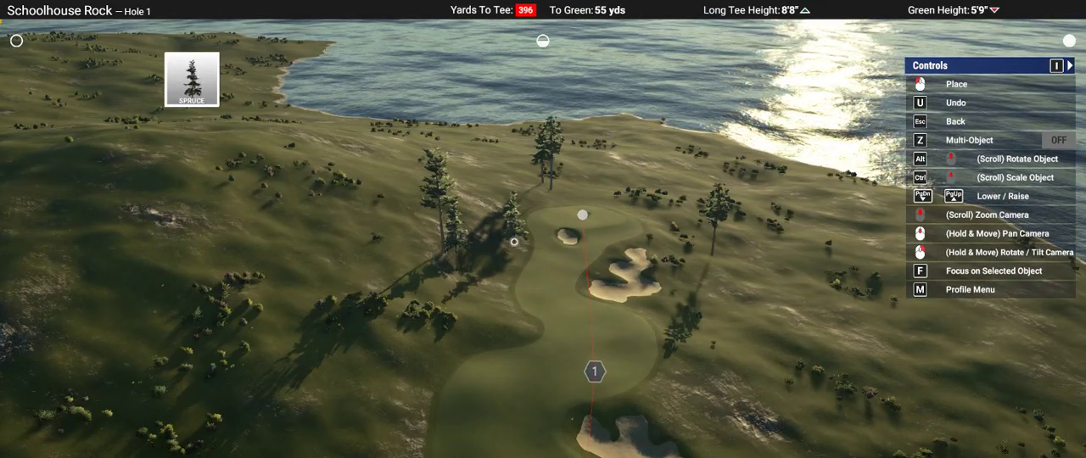
Step: Place an Oak in the rough on the seaward side of the fairway, beyond the large fairway bunker
scroll(515, 240, "up", 5)
right_click_drag(543, 229, 564, 272)
scroll(564, 271, "down", 5)
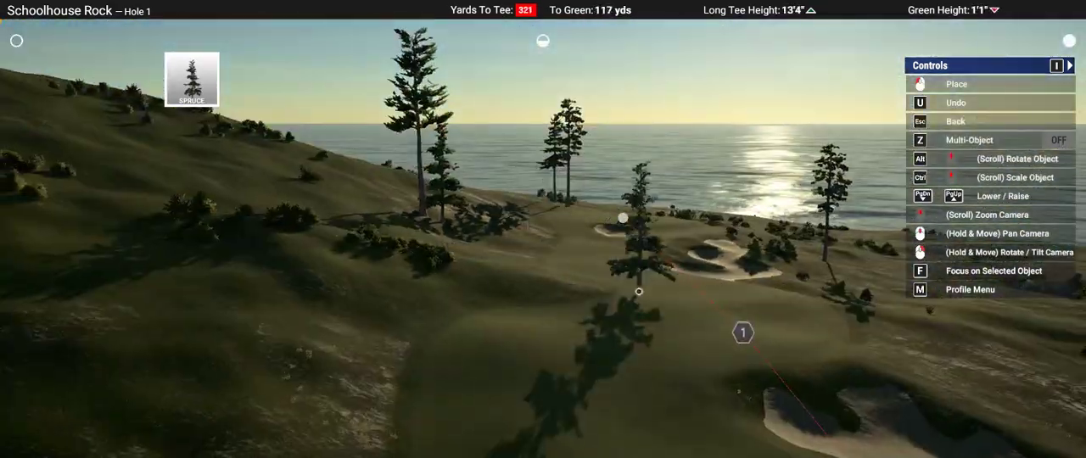
middle_click_drag(637, 291, 598, 195)
scroll(639, 291, "up", 3)
right_click_drag(640, 293, 632, 348)
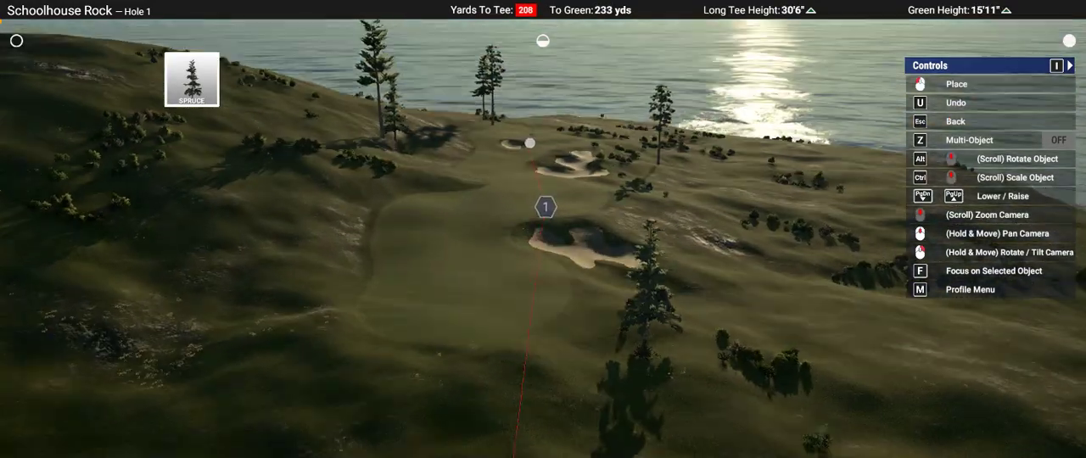
key("Escape")
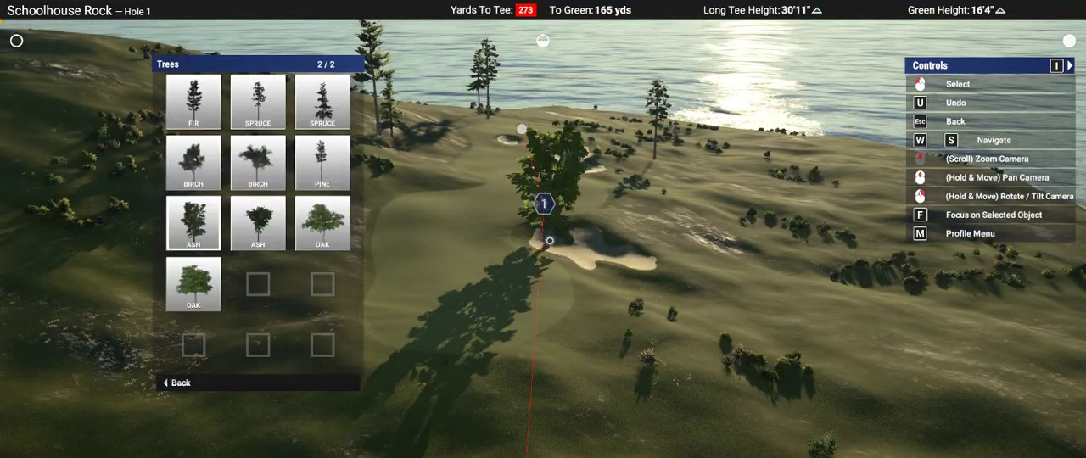
key("w")
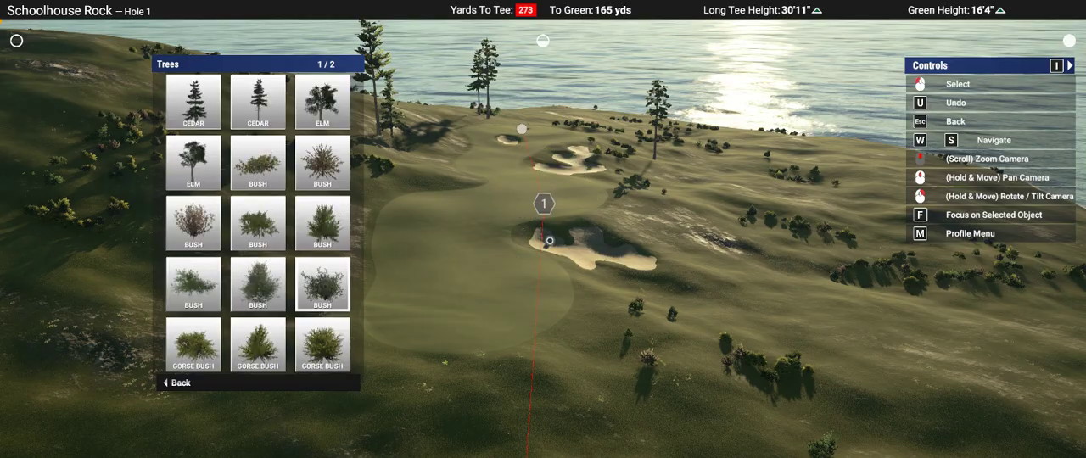
key("s")
left_click(549, 241)
middle_click_drag(550, 241, 437, 195)
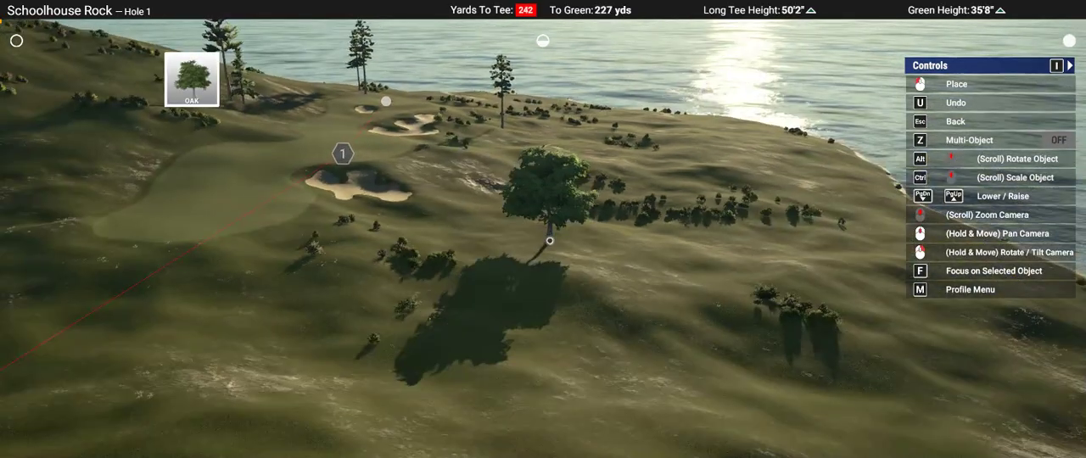
mouse_move(550, 241)
right_mouse_down()
mouse_move(560, 191)
mouse_move(534, 182)
mouse_move(554, 246)
right_mouse_up()
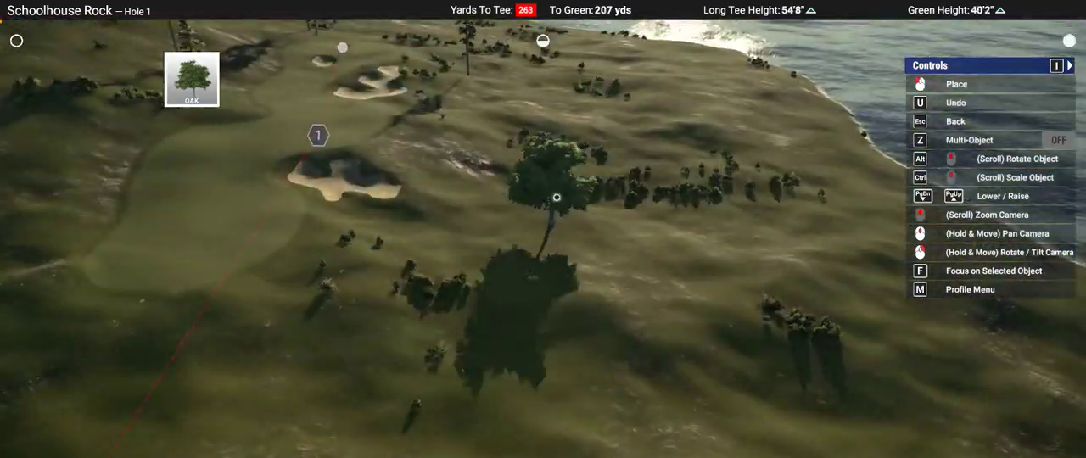
mouse_move(555, 196)
right_mouse_down()
mouse_move(553, 102)
mouse_move(552, 197)
right_mouse_up()
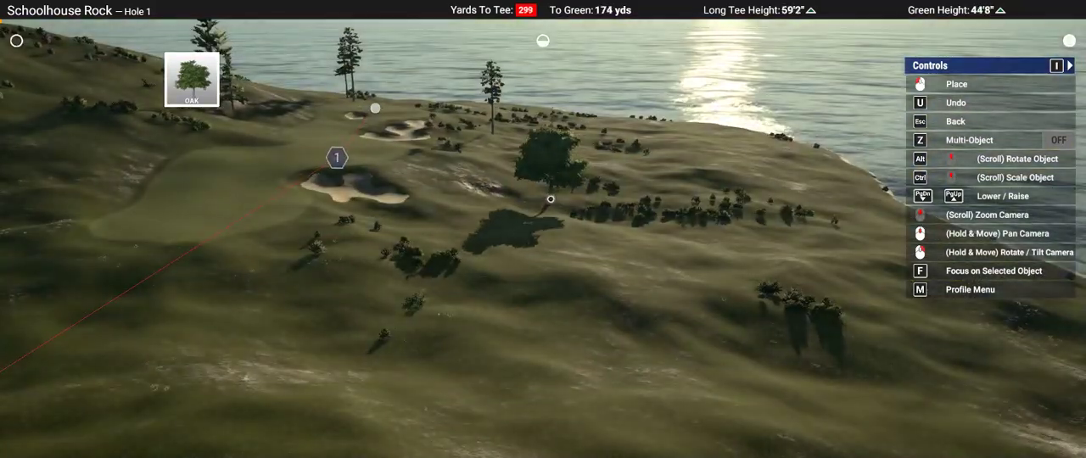
Step: Place the tall, bare-trunked Cedar beside the Oak, on the side facing the fairway
key("w")
key("w")
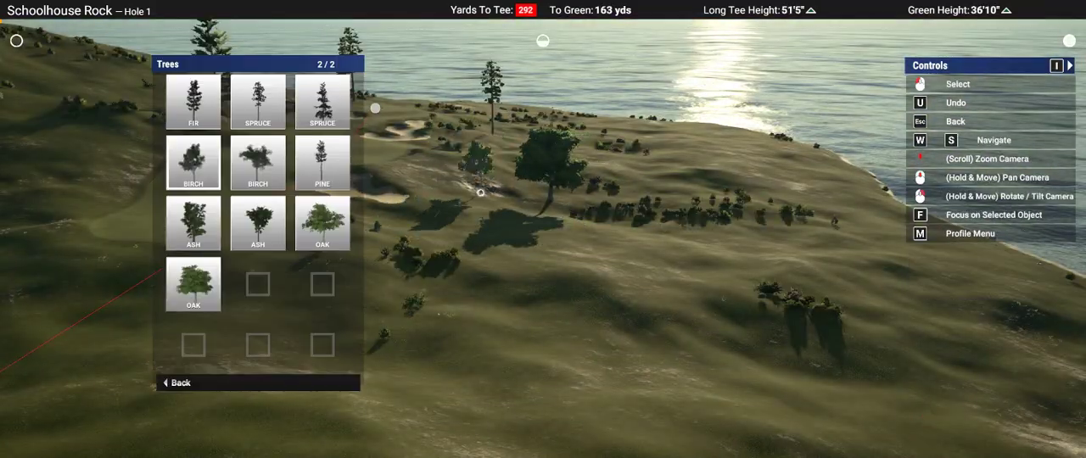
key("d")
key("d")
key("a")
key("a")
key("a")
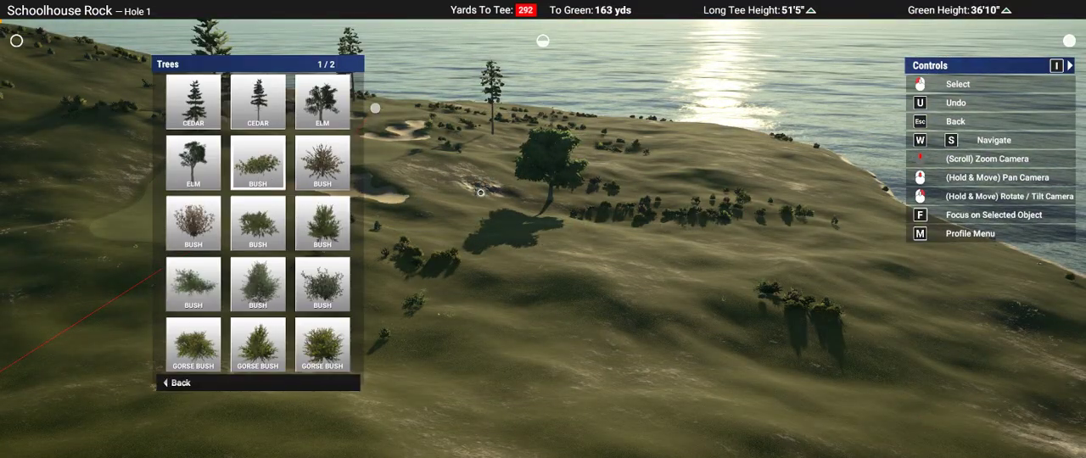
key("d")
key("d")
key("d")
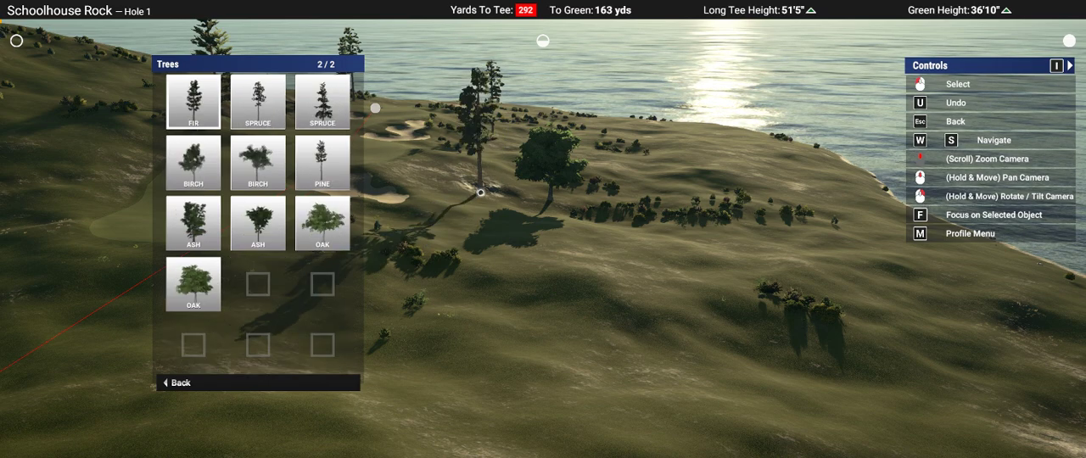
key("a")
left_click(480, 193)
right_click_drag(481, 193, 481, 193)
left_click(580, 235)
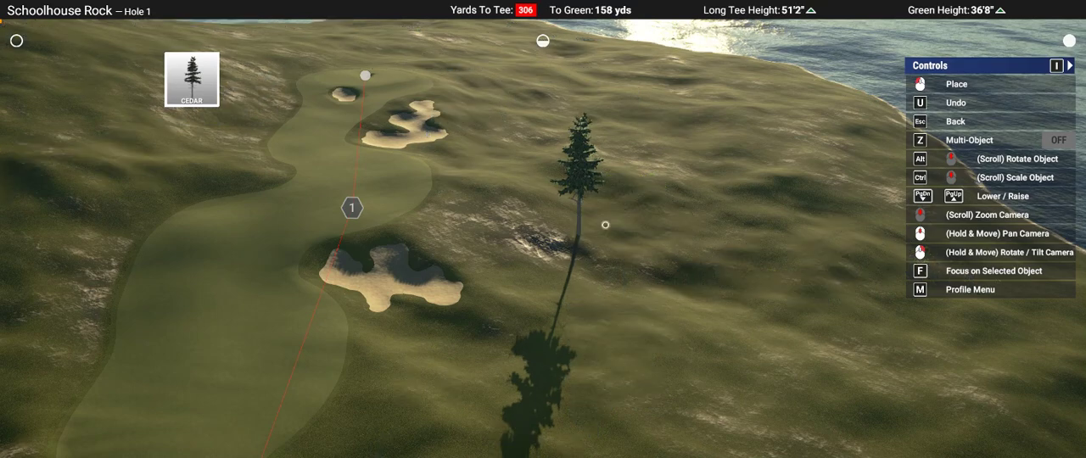
Step: Place a low-branched Cedar close to the tall Cedar by the Oak, and another beside the Pine on the opposite hillside
right_click_drag(737, 214, 737, 213)
key("Escape")
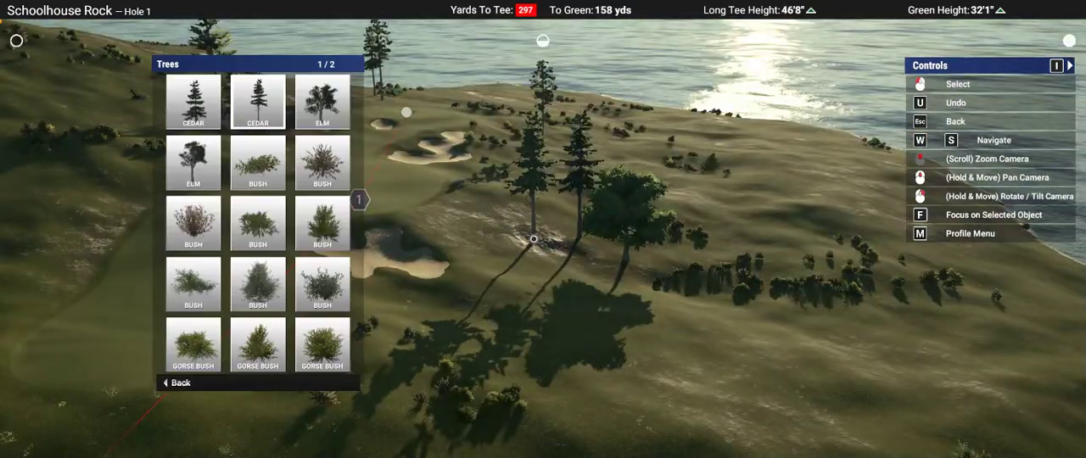
key("a")
left_click(533, 240)
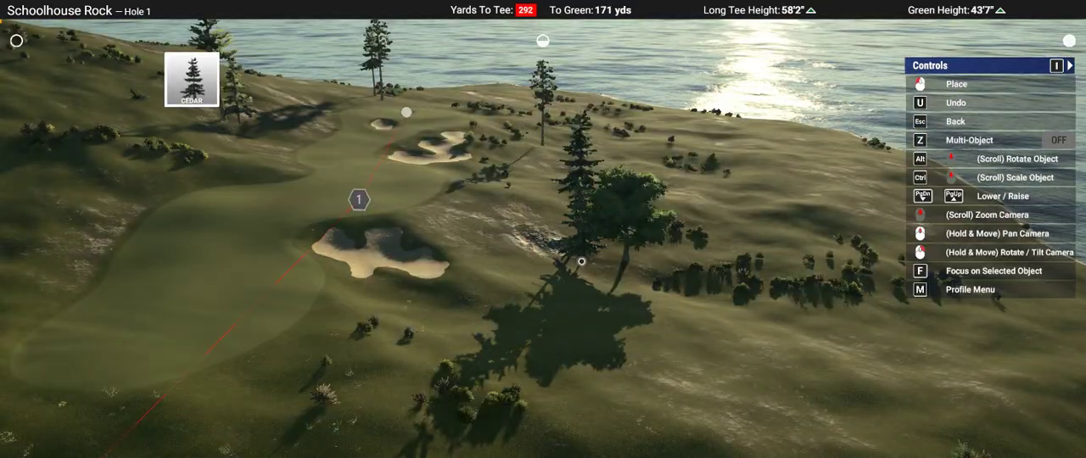
left_click(581, 261)
right_click_drag(540, 235, 540, 235)
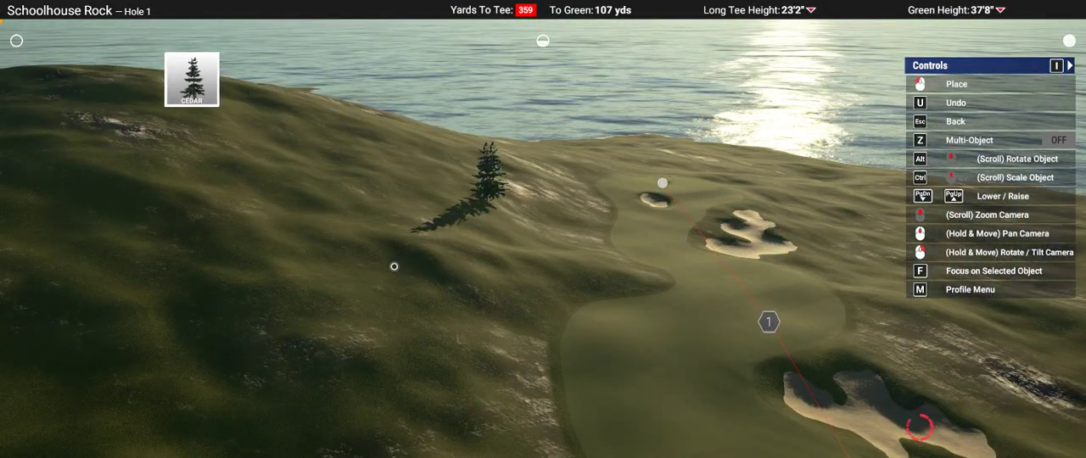
right_click_drag(541, 235, 551, 241)
Step: Place a tall-trunked Ash beside the Oak, on the side away from the Cedars
key("Escape")
key("d")
key("d")
key("d")
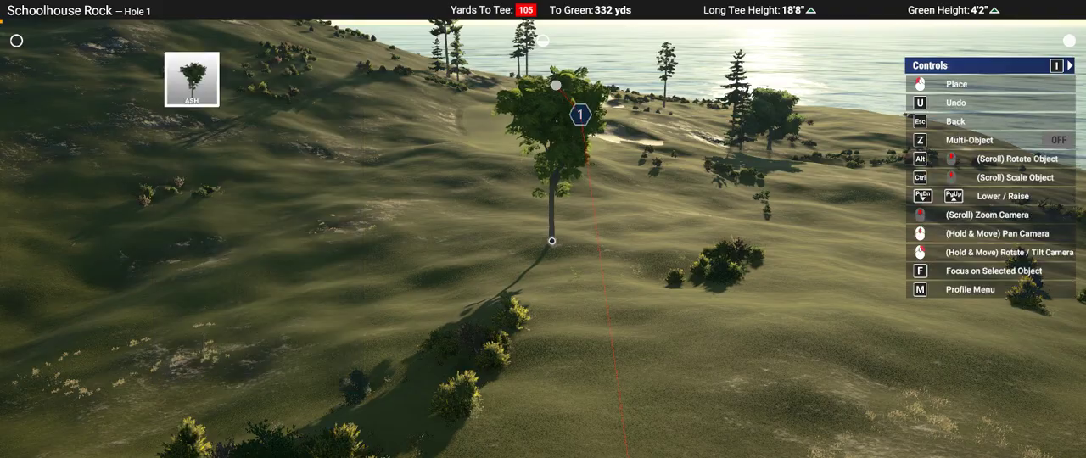
scroll(552, 241, "down", 5)
right_click_drag(552, 241, 555, 227)
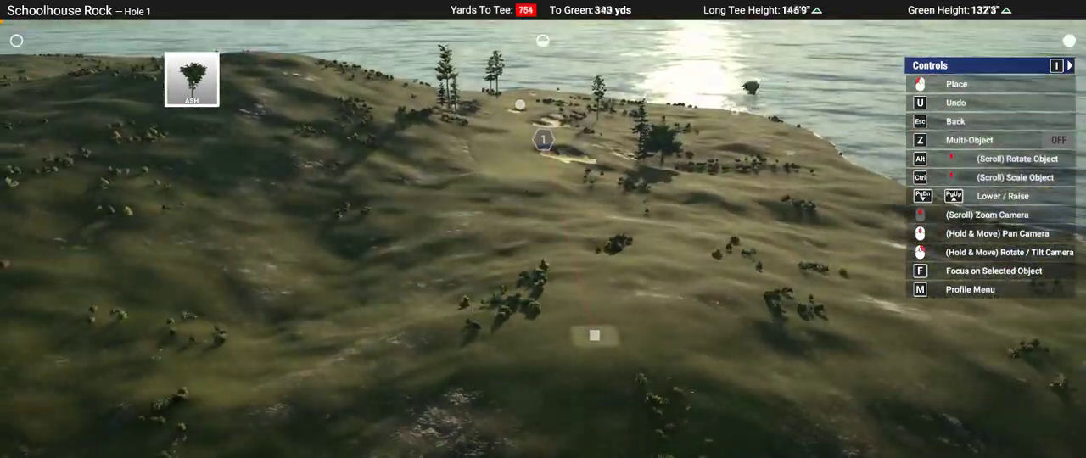
scroll(735, 110, "up", 5)
right_click_drag(666, 136, 662, 175)
scroll(661, 175, "down", 2)
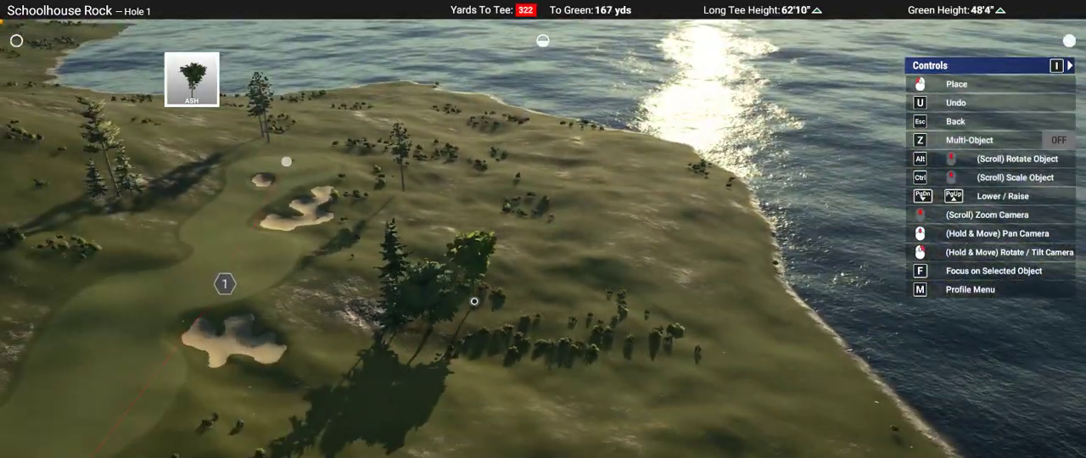
left_click(472, 297)
Step: Place a Fir beside the Pine on the hillside across the fairway from the greenside bunker
right_click_drag(606, 305, 543, 229)
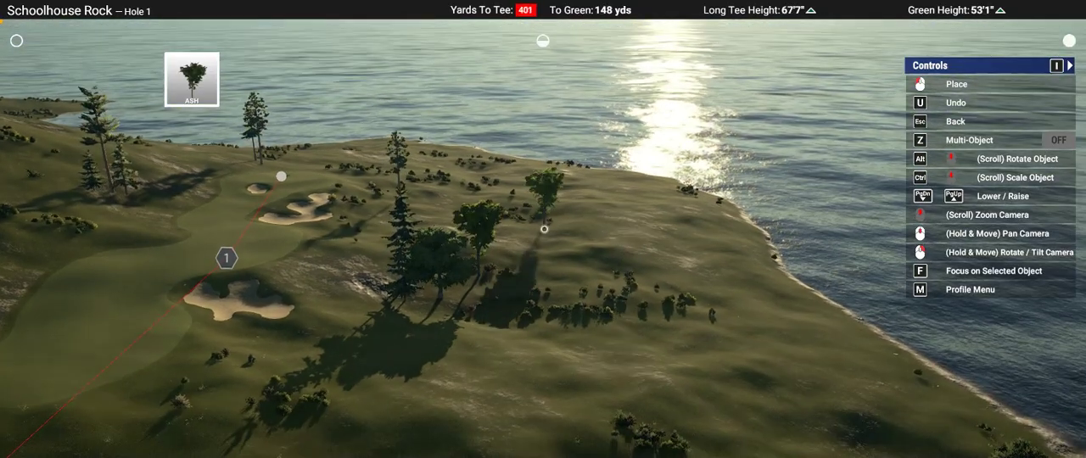
middle_click_drag(543, 228, 544, 229)
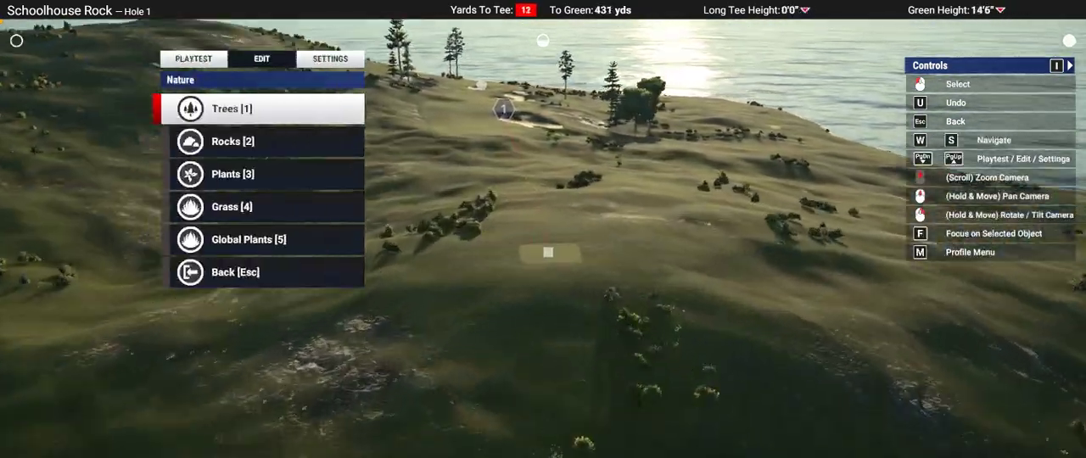
scroll(543, 229, "up", 3)
right_click_drag(543, 229, 530, 190)
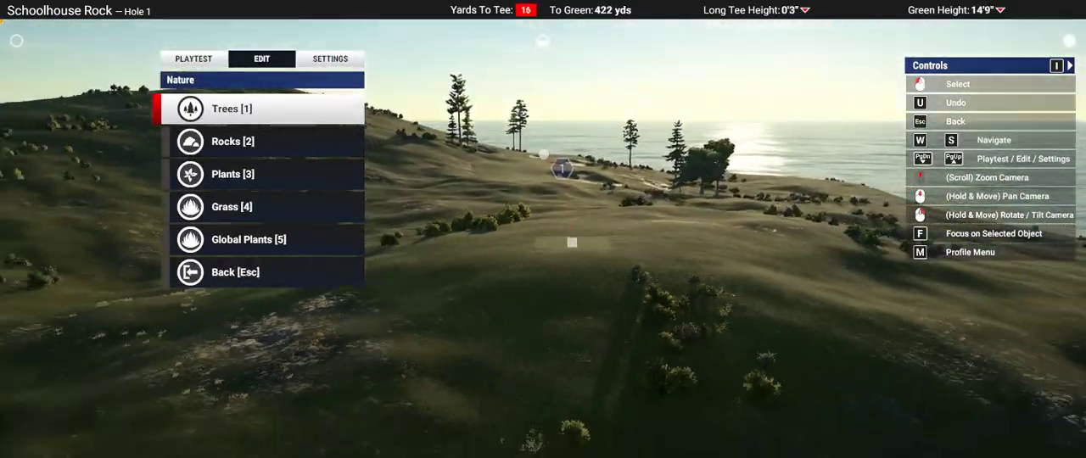
key("1")
scroll(550, 229, "up", 2)
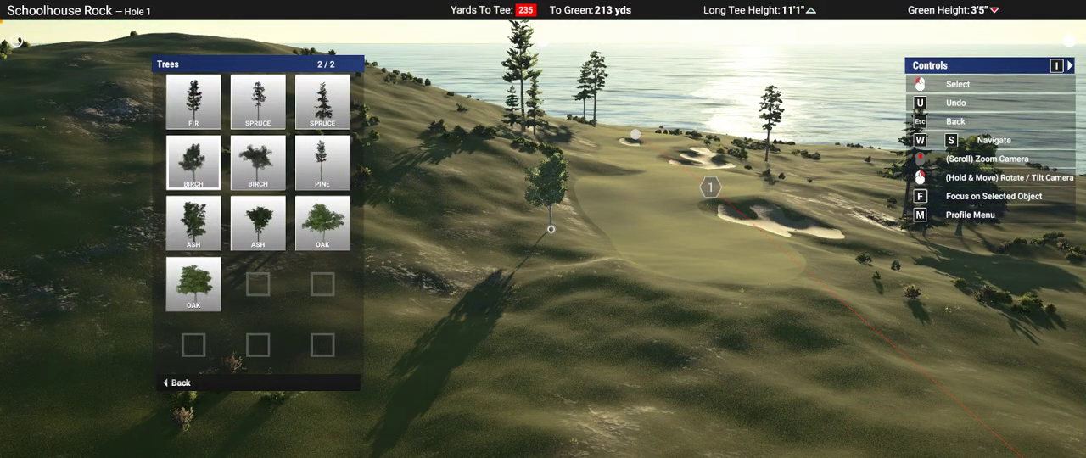
key("w")
left_click(551, 229)
middle_click_drag(551, 229, 551, 229)
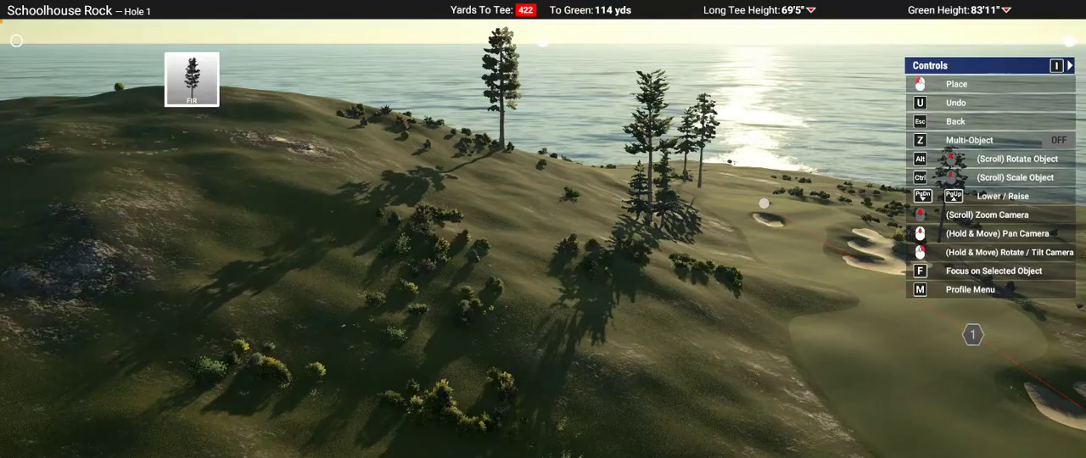
right_click_drag(543, 229, 535, 259)
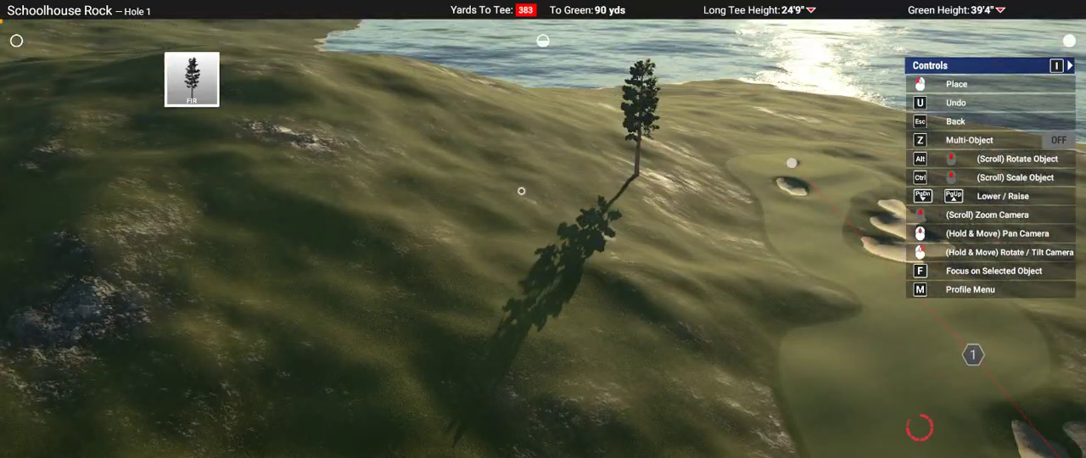
Step: Place a tall, thin Spruce on the hillside beside the fairway, a little nearer the tee than the Fir and Pine group
scroll(521, 191, "down", 8)
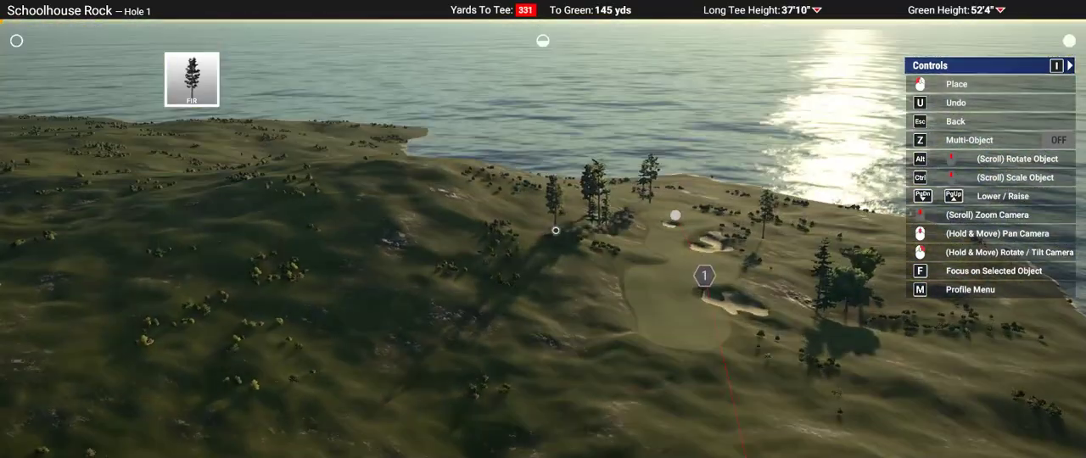
scroll(555, 230, "up", 6)
key("Escape")
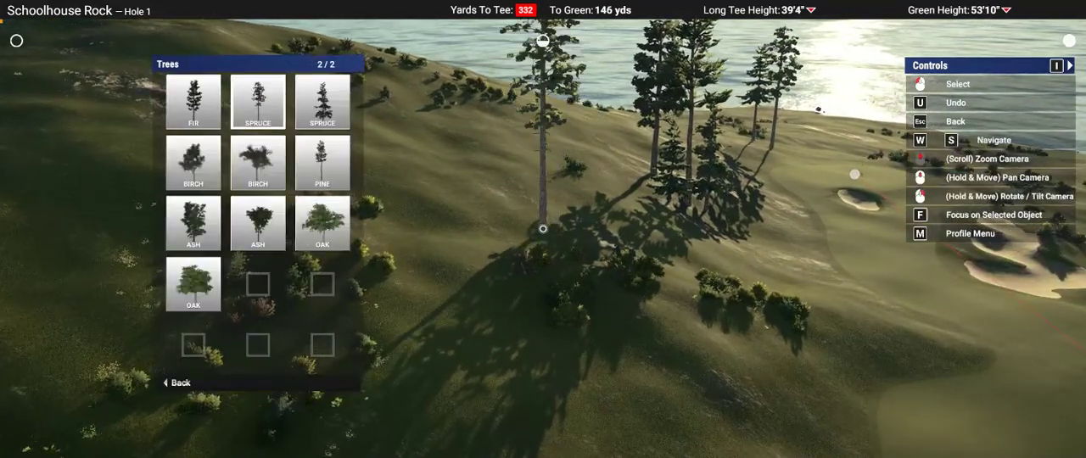
left_click(258, 102)
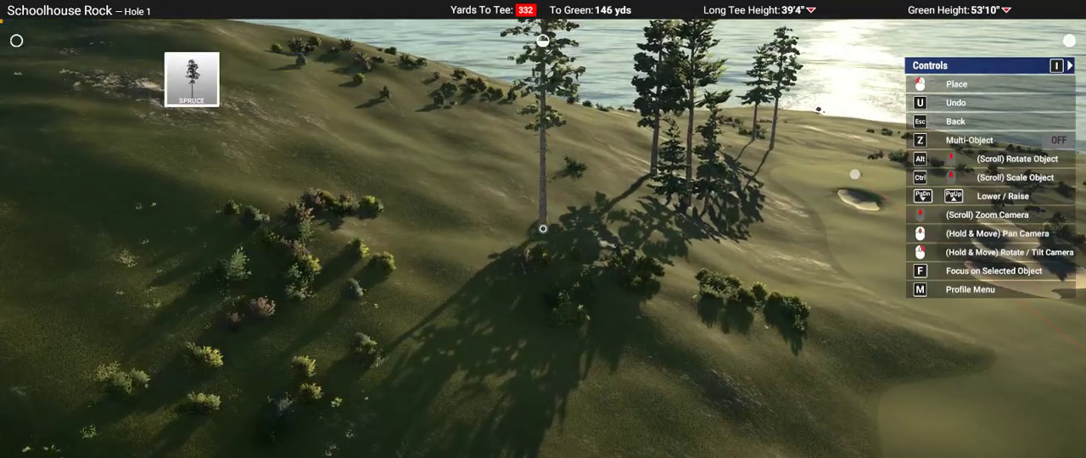
scroll(543, 229, "down", 6)
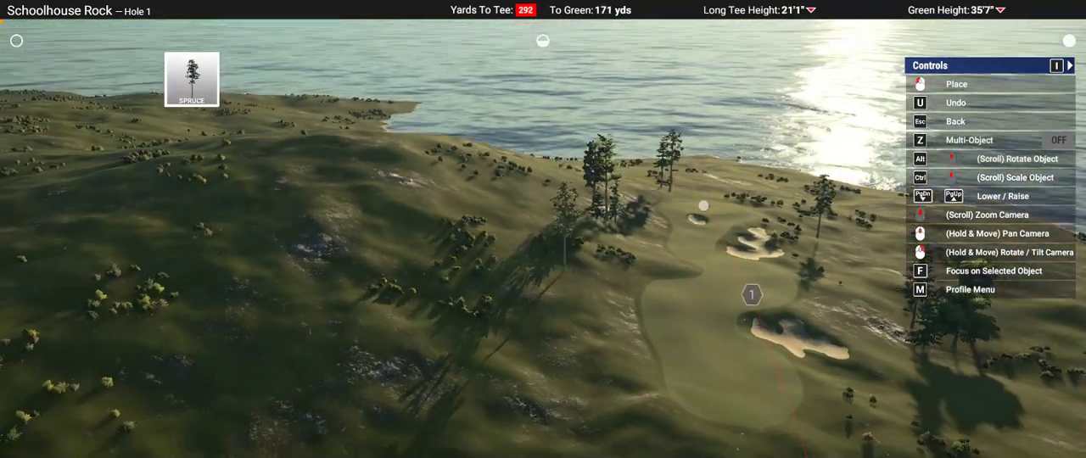
mouse_move(564, 264)
right_mouse_down()
mouse_move(564, 197)
mouse_move(553, 259)
right_mouse_up()
left_click(559, 267)
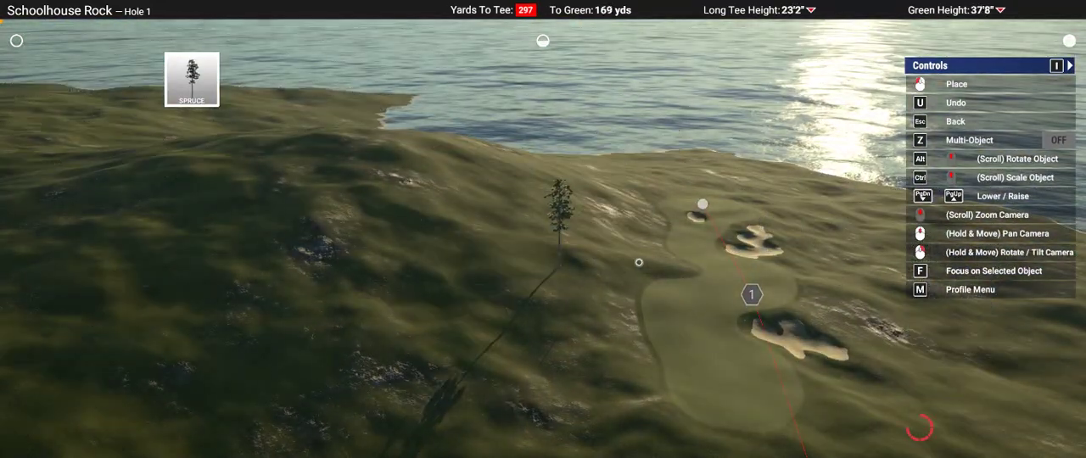
Step: Place a low-branched Spruce beside the newest tall Spruce, and another alone in the rough farther back toward the tee
key("Escape")
left_click(322, 102)
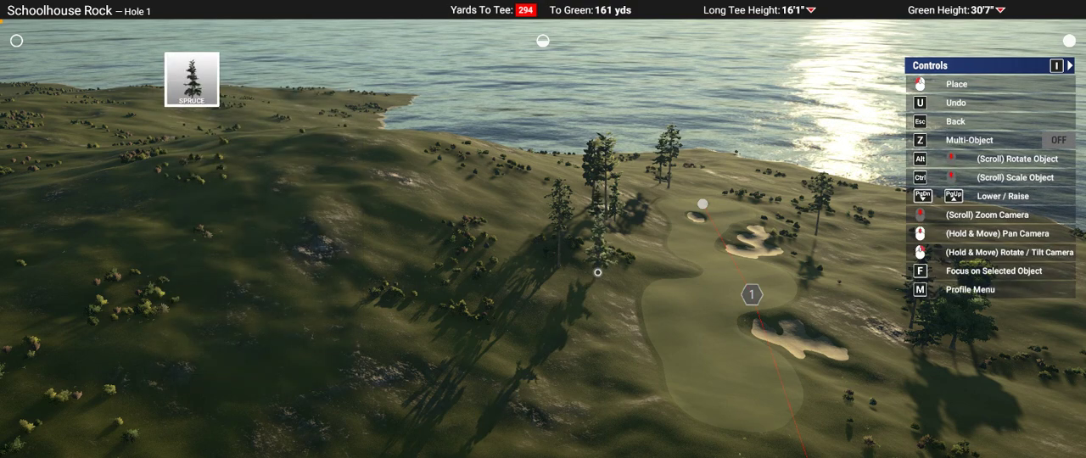
mouse_move(544, 273)
right_mouse_down()
mouse_move(543, 229)
mouse_move(555, 270)
right_mouse_up()
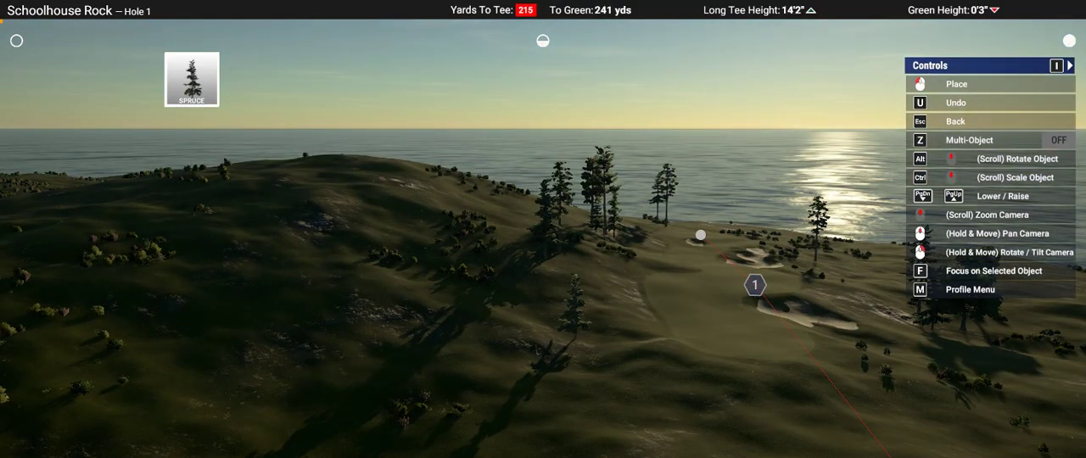
right_click_drag(573, 337, 543, 291)
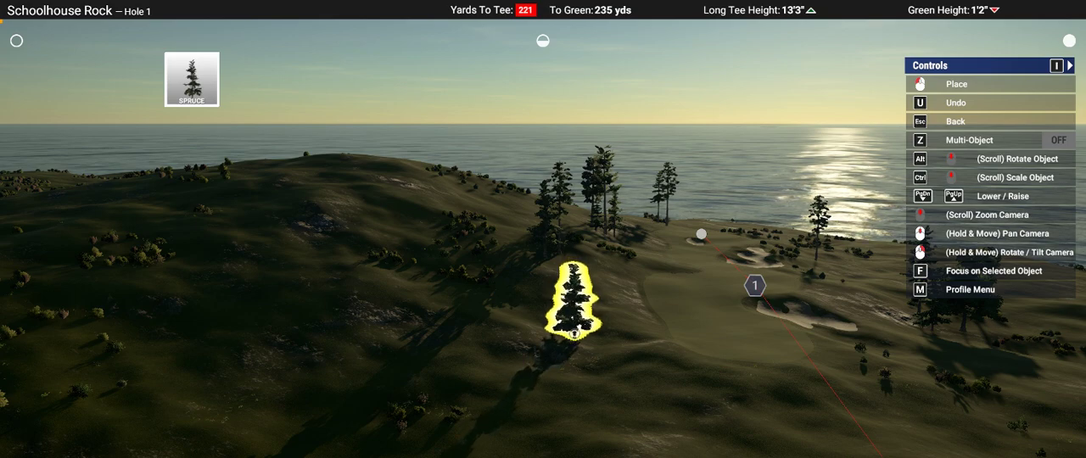
middle_click_drag(574, 333, 575, 339)
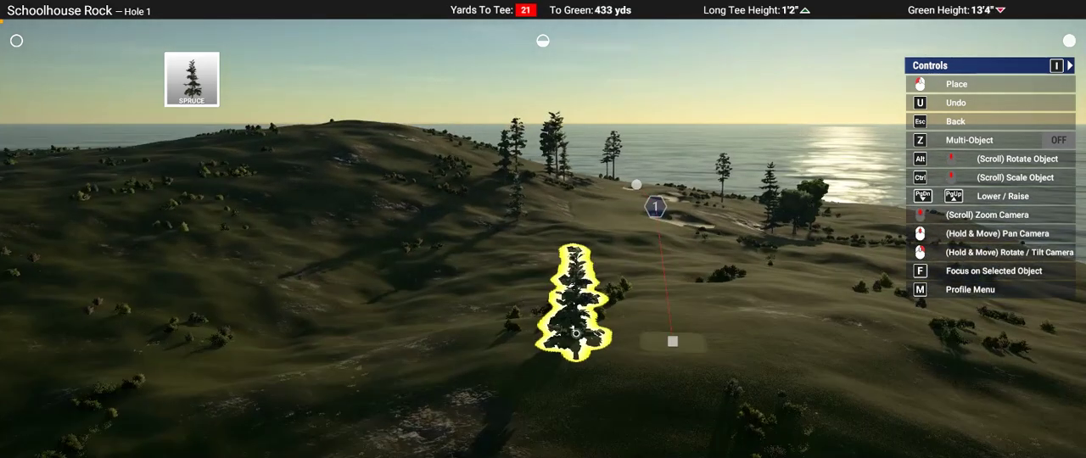
mouse_move(576, 335)
right_mouse_down()
mouse_move(421, 146)
mouse_move(624, 314)
mouse_move(591, 335)
right_mouse_up()
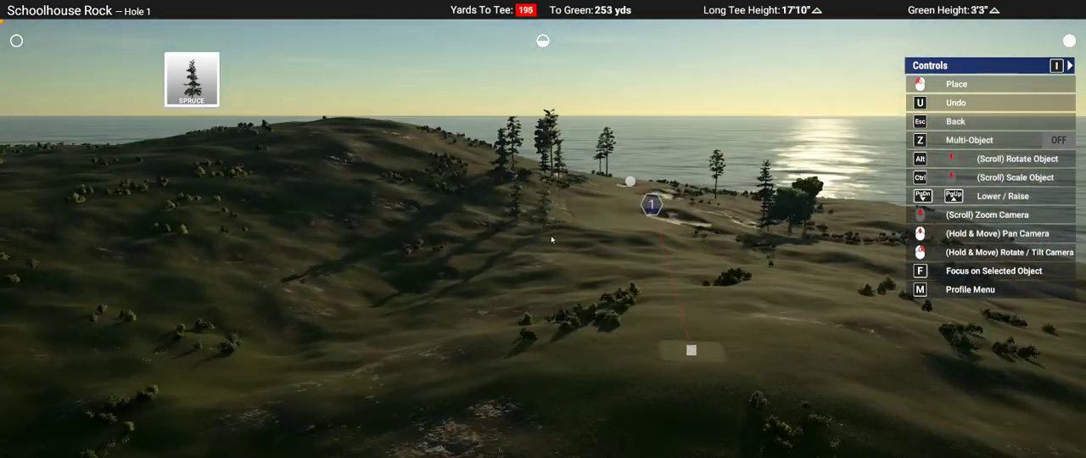
key("Escape")
key("Escape")
key("s")
key("s")
key("s")
key("s")
key("s")
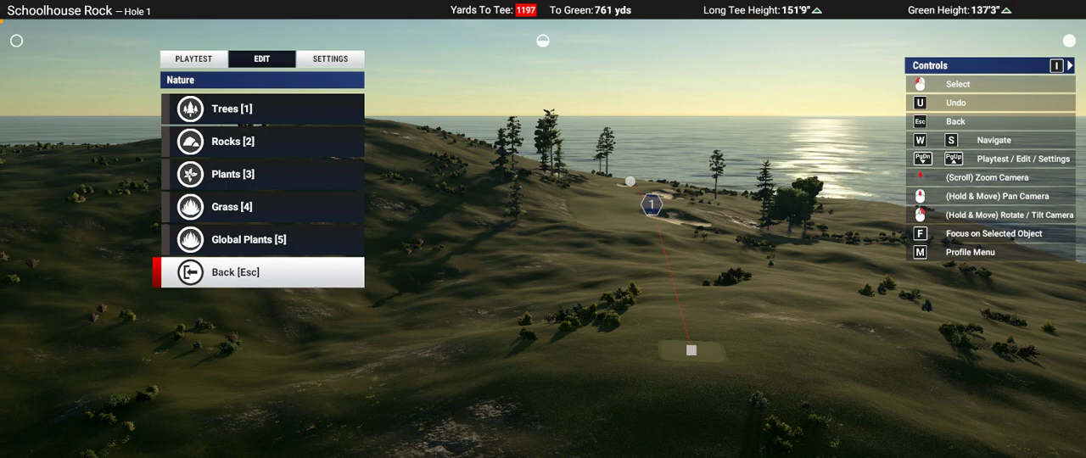
middle_click_drag(629, 134, 468, 308)
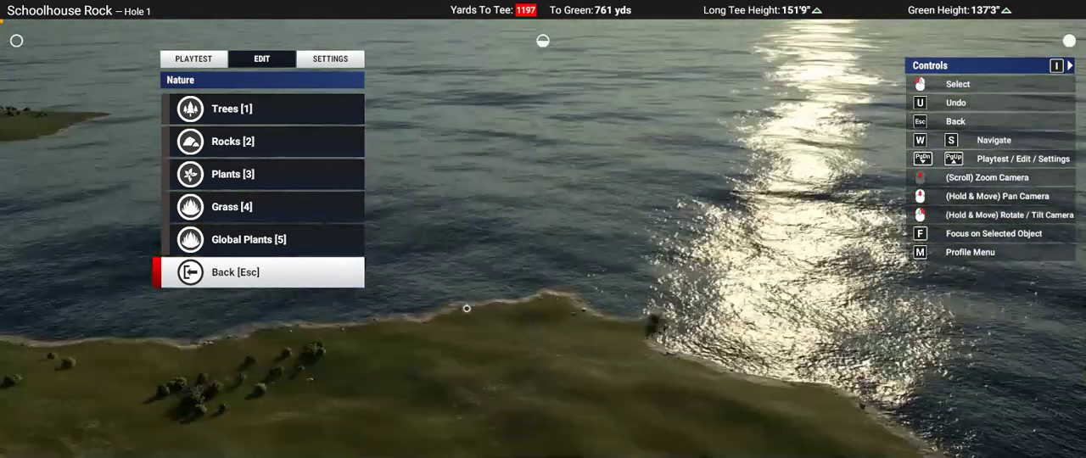
right_click_drag(467, 308, 441, 339)
Step: Place a Pine on the hillside beside the pair of Spruces, on the side facing the fairway
scroll(441, 339, "up", 5)
middle_click_drag(550, 225, 551, 224)
key("s")
key("1")
left_click(551, 224)
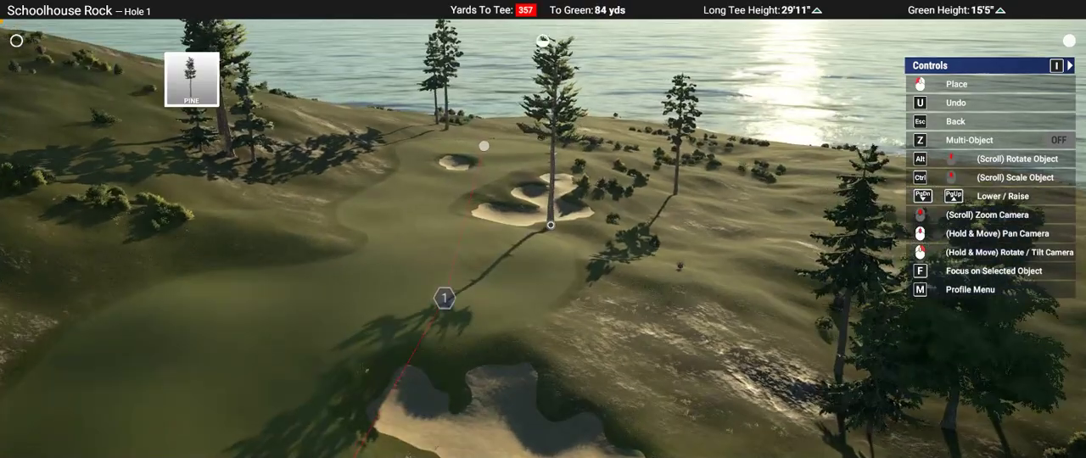
right_click_drag(551, 224, 551, 226)
middle_click_drag(552, 225, 551, 232)
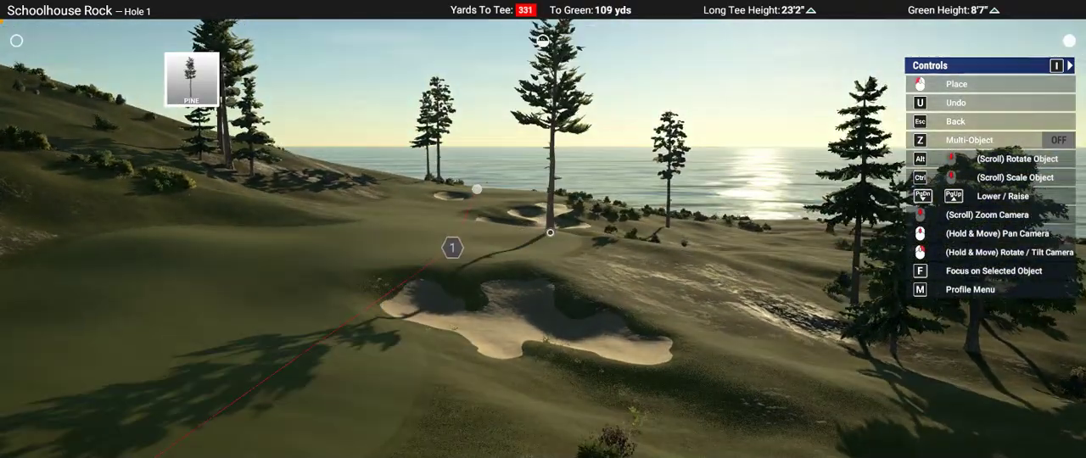
right_click_drag(550, 233, 555, 232)
scroll(555, 229, "down", 6)
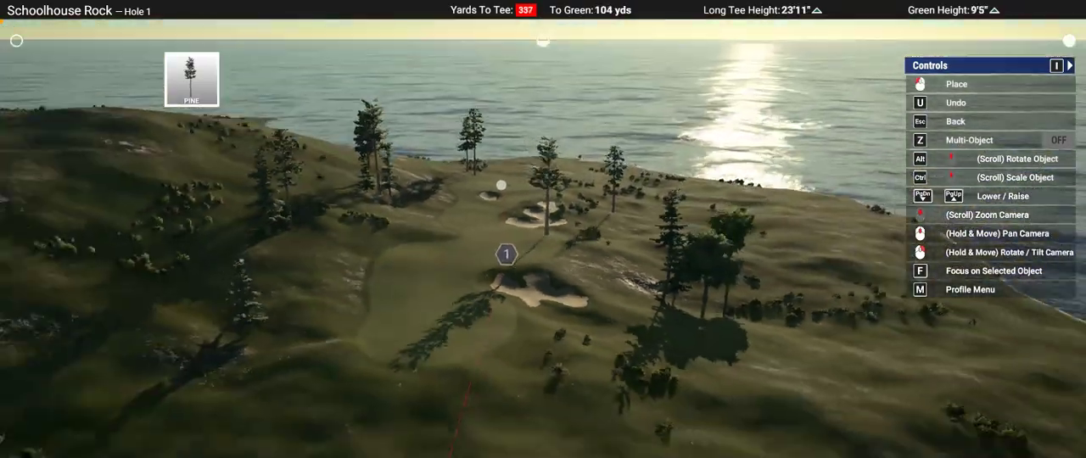
scroll(396, 202, "up", 5)
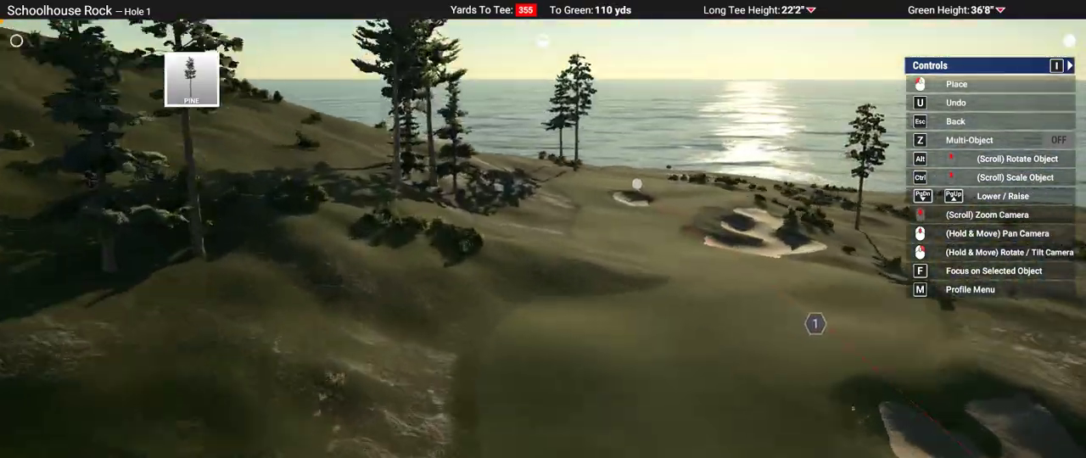
scroll(458, 242, "down", 2)
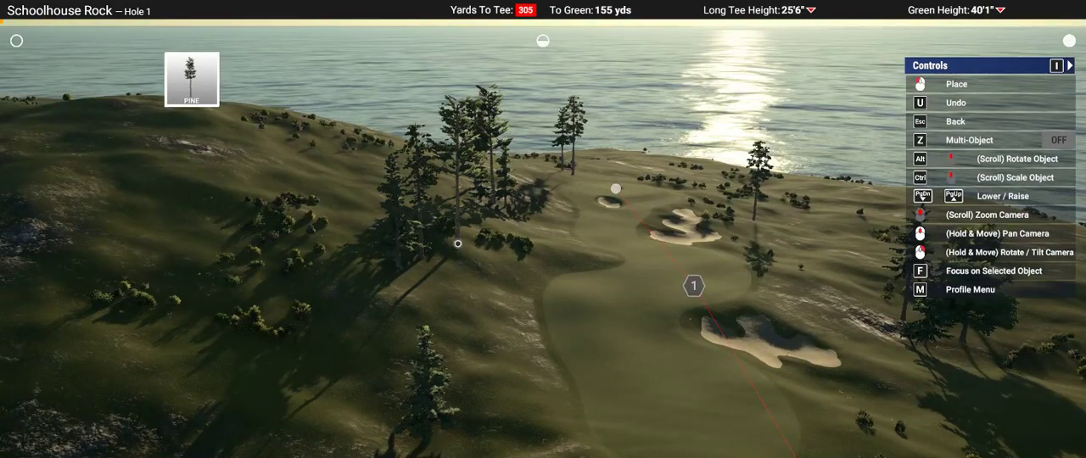
left_click(455, 245)
Step: Place a low-branched Cedar at the foot of the hillside tree group, close to the fairway edge
right_click_drag(548, 239, 548, 248)
key("Escape")
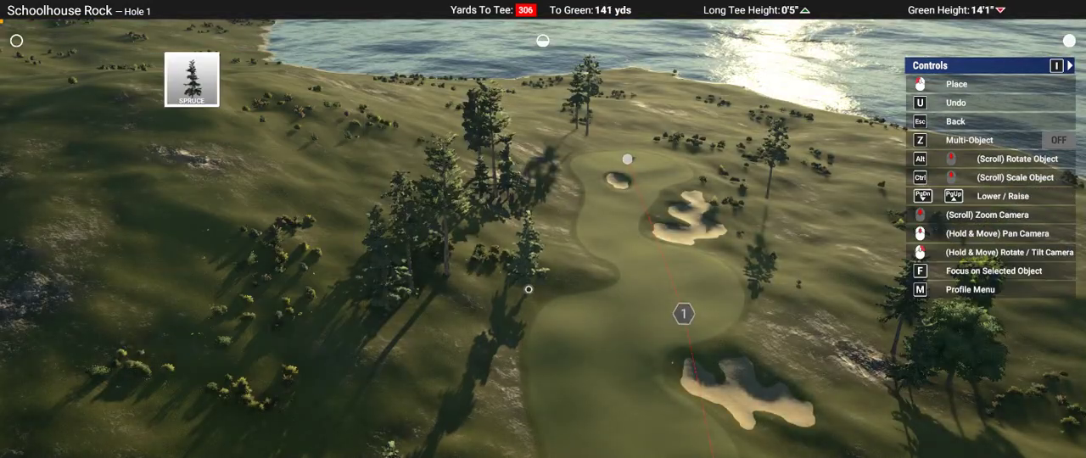
mouse_move(553, 250)
right_mouse_down()
mouse_move(553, 238)
mouse_move(551, 247)
right_mouse_up()
key("Escape")
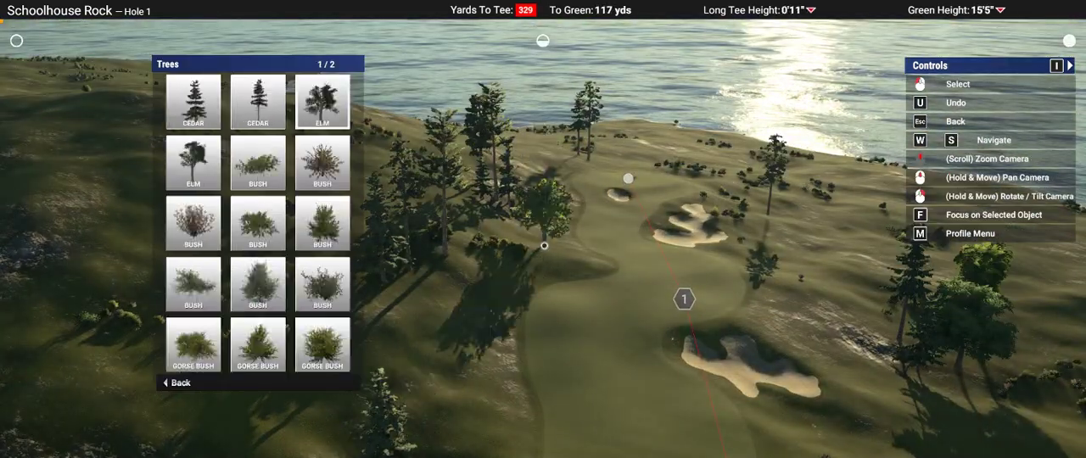
left_click(258, 101)
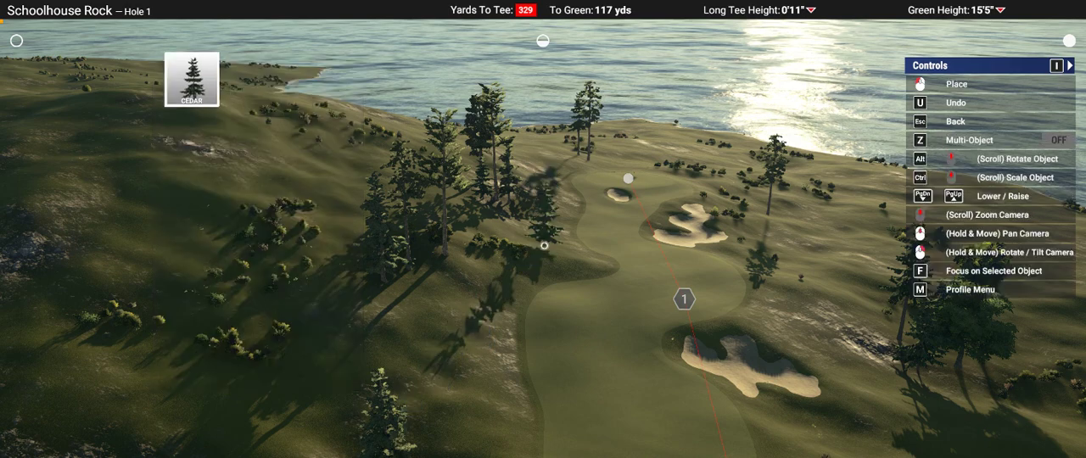
right_click_drag(544, 245, 543, 249)
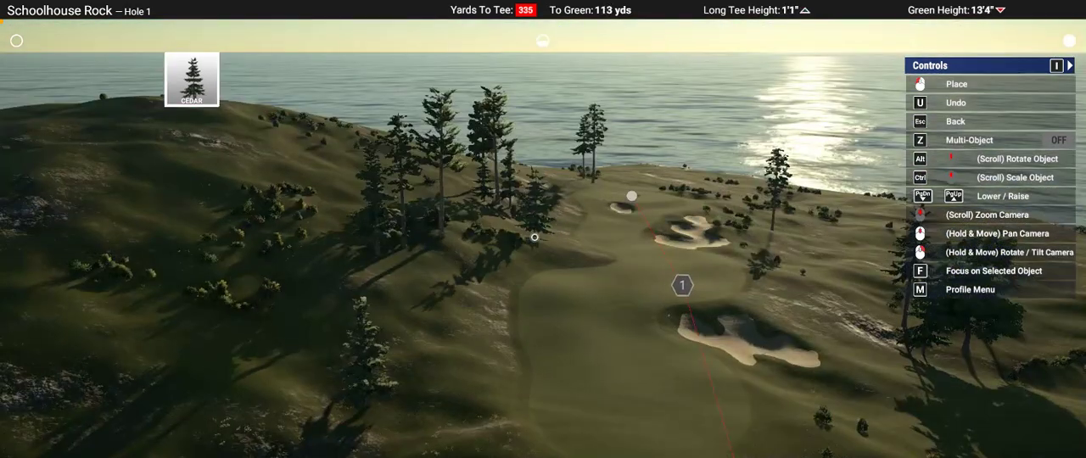
left_click(534, 237)
Step: Place a tall-trunked Spruce within the hillside tree group beside the fairway to thicken it
mouse_move(555, 319)
right_mouse_down()
mouse_move(556, 291)
mouse_move(557, 320)
right_mouse_up()
key("Escape")
key("a")
key("a")
key("d")
key("s")
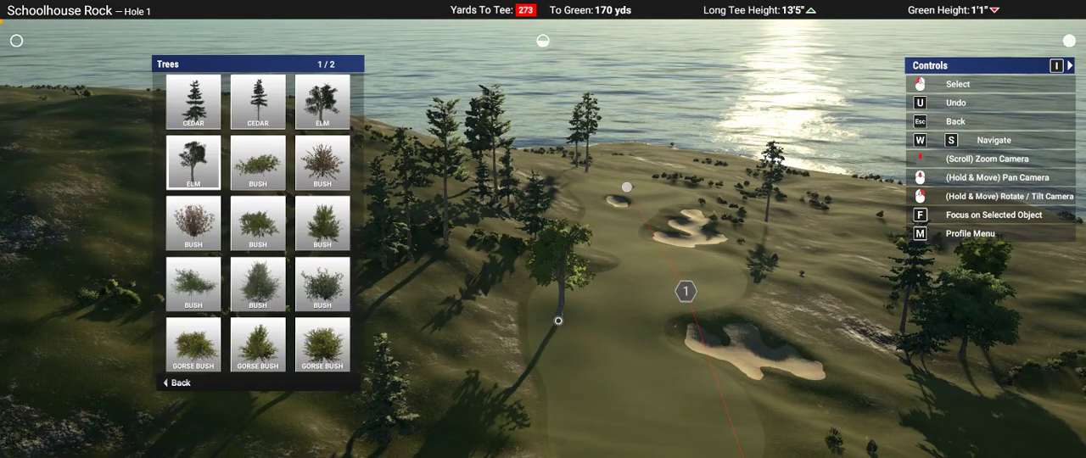
key("a")
left_click(559, 321)
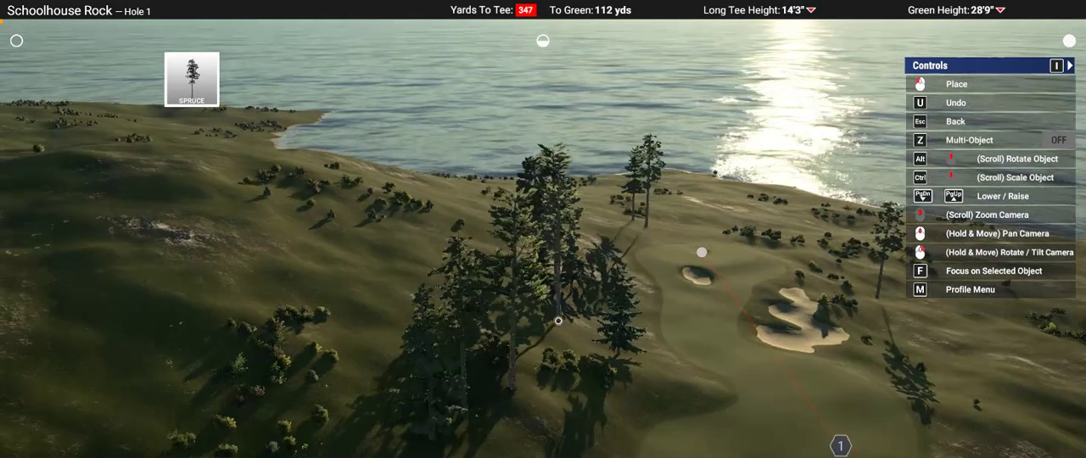
Step: Place a Pine beside the lone low-branched Spruce in the rough, nearer the tee than the hillside group
right_click_drag(531, 420, 543, 229)
middle_click_drag(560, 234, 558, 229)
key("Escape")
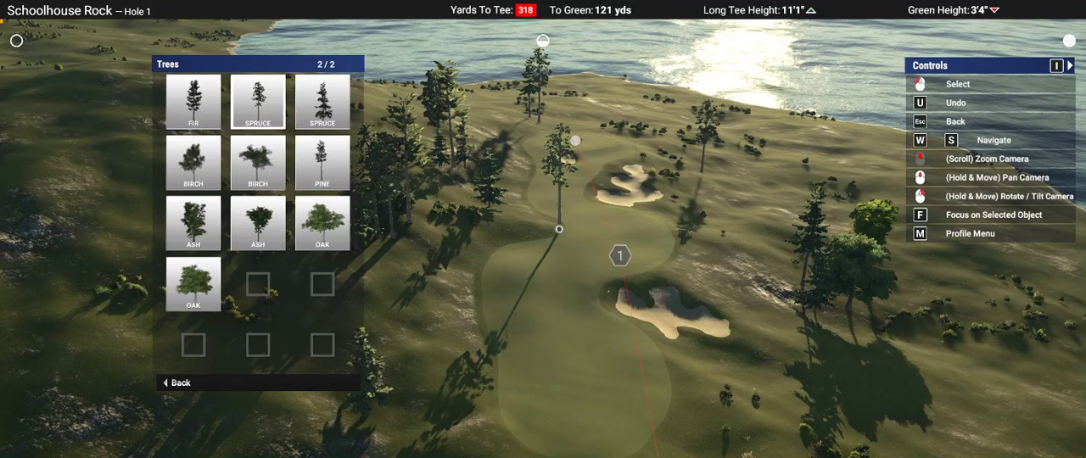
left_click(559, 229)
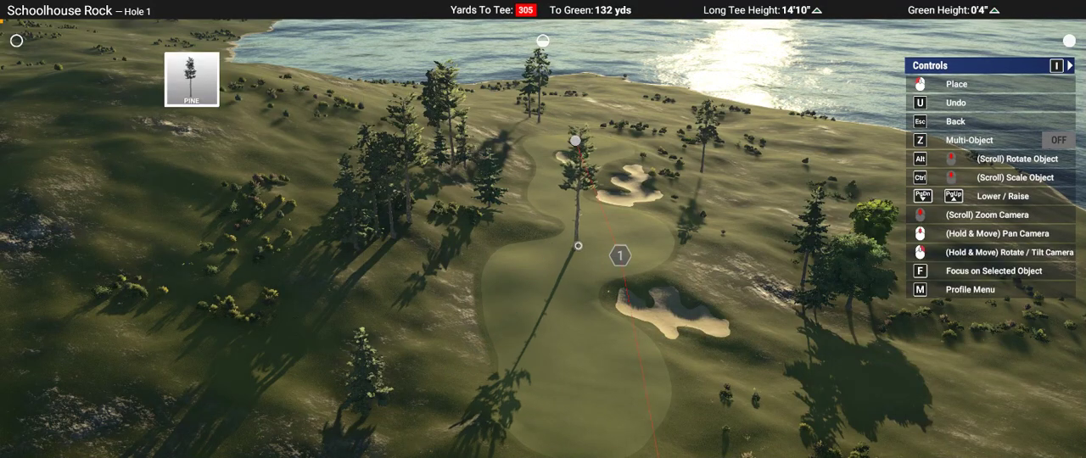
right_click_drag(574, 273, 577, 260)
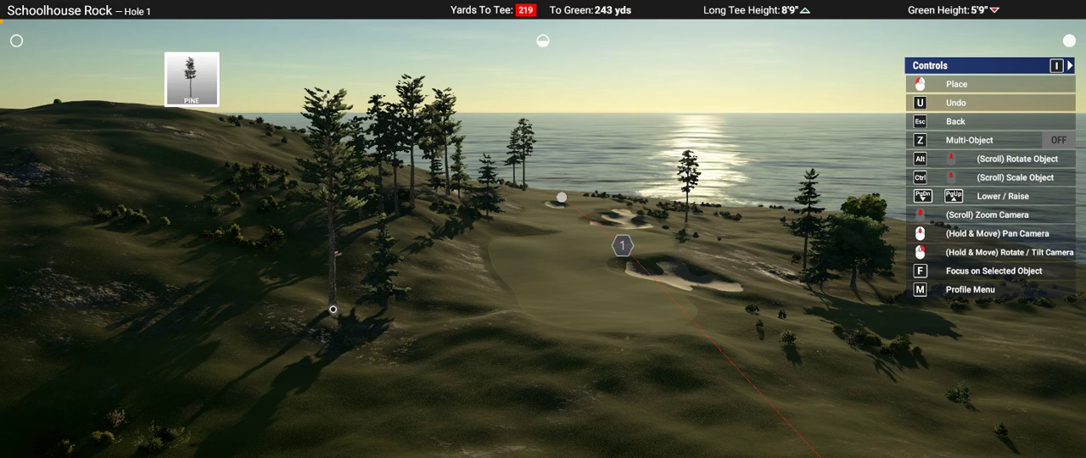
left_click(332, 309)
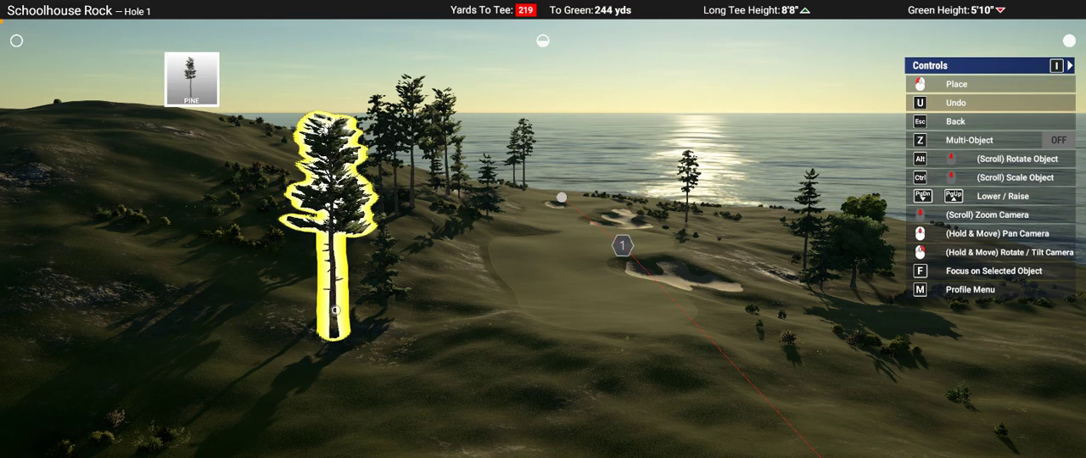
Step: Place a Fir near the Cedar and Oak group across the fairway, on its tee side
right_click_drag(540, 335, 572, 249)
key("Escape")
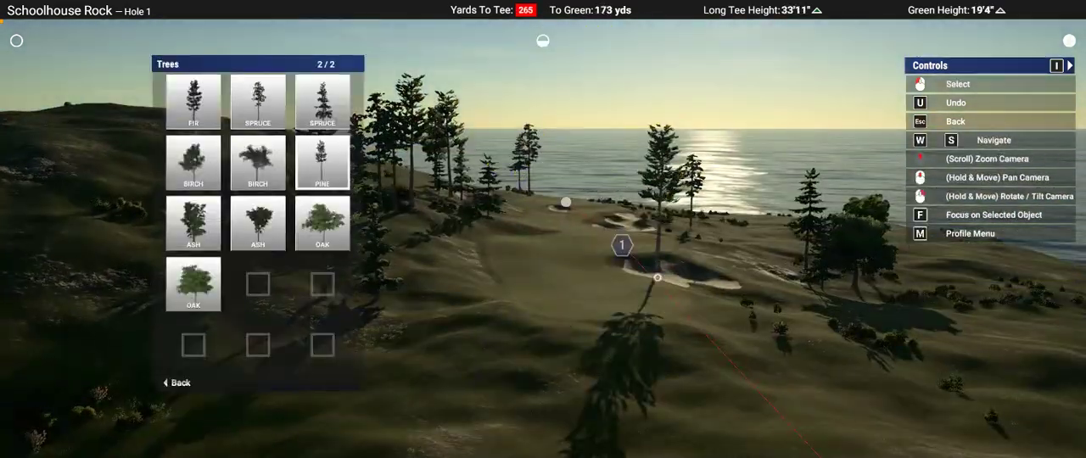
mouse_move(657, 278)
middle_mouse_down()
mouse_move(649, 314)
mouse_move(657, 279)
middle_mouse_up()
key("Escape")
right_click_drag(657, 279, 561, 240)
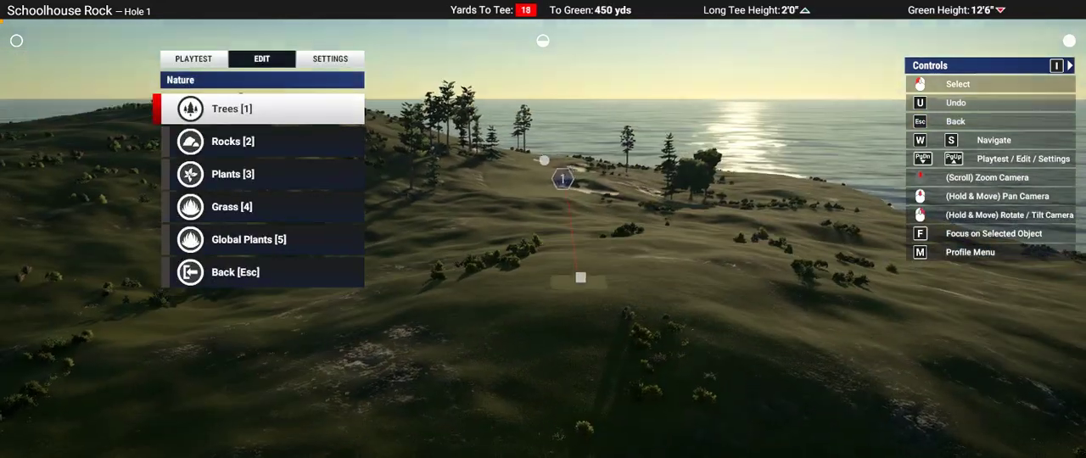
key("1")
key("Page_Down")
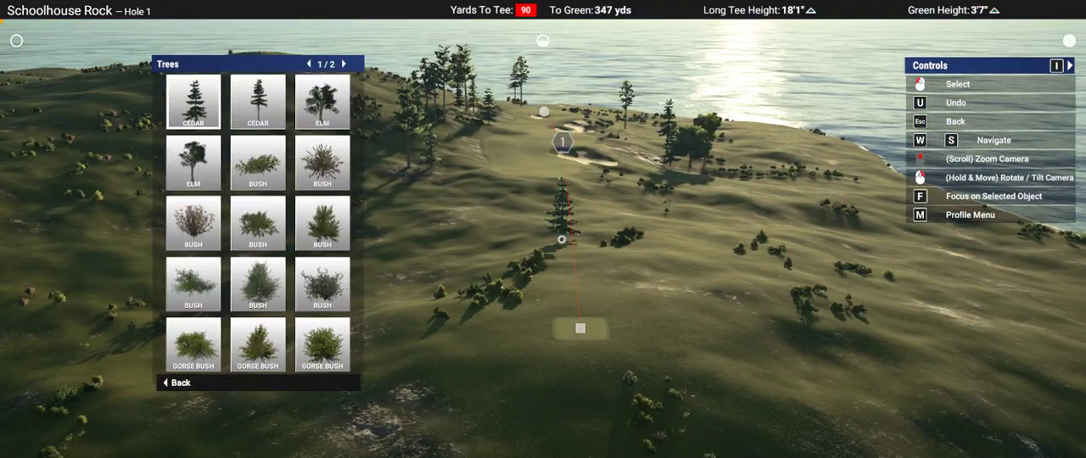
key("a")
key("d")
key("a")
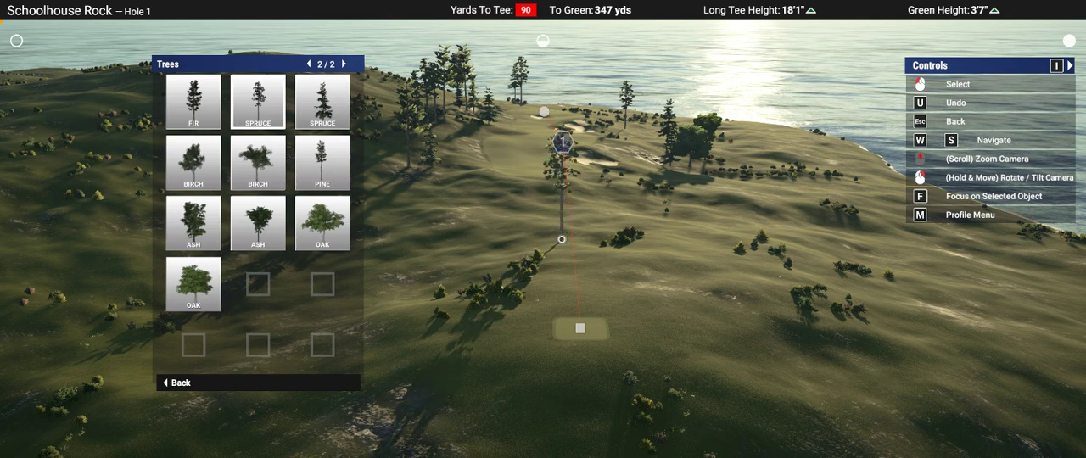
key("a")
key("Return")
right_click_drag(669, 236, 668, 229)
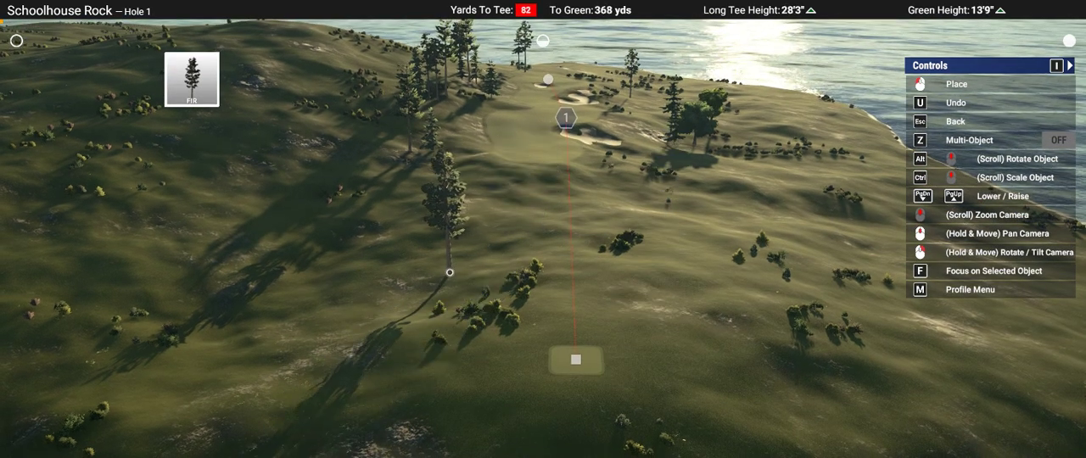
left_click(693, 180)
Step: Playtest Hole 1 up to the green and return to the course editor
right_click_drag(407, 251, 560, 206)
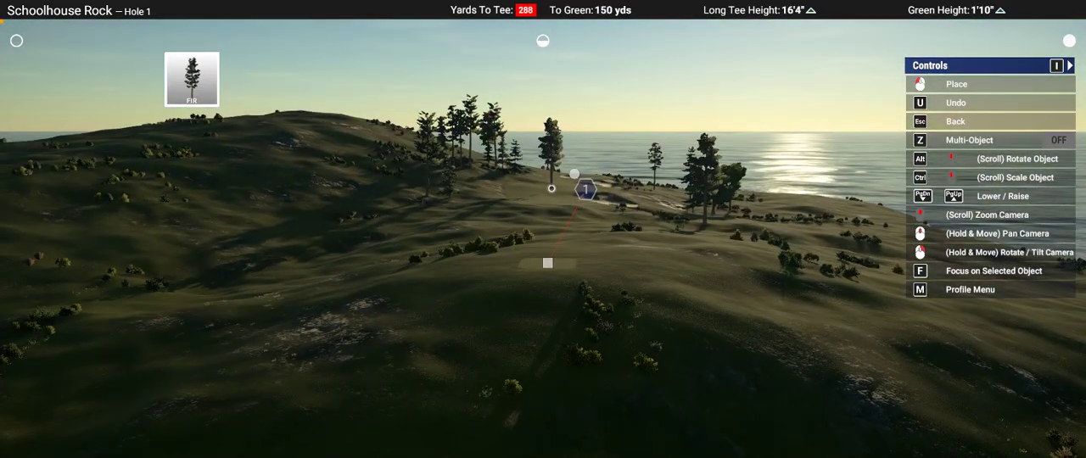
scroll(461, 188, "up", 5)
right_click_drag(475, 200, 628, 233)
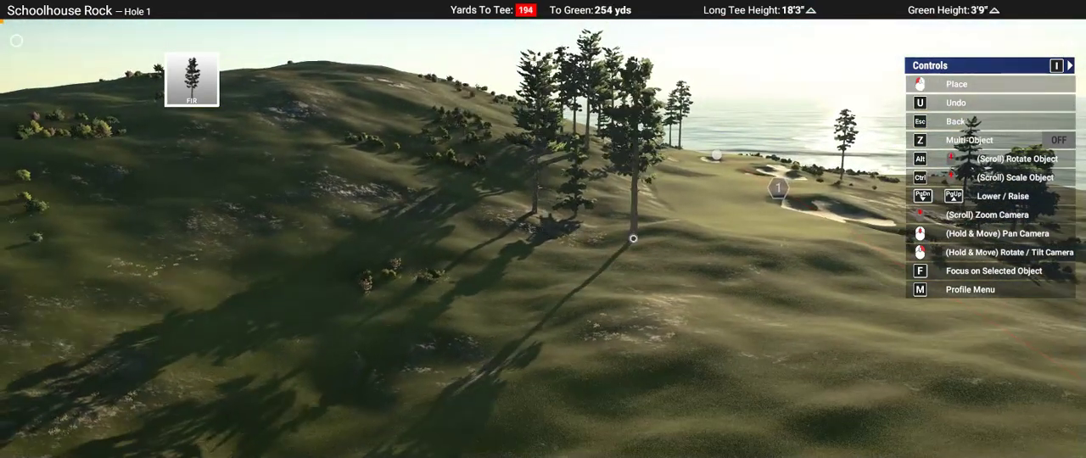
key("Escape")
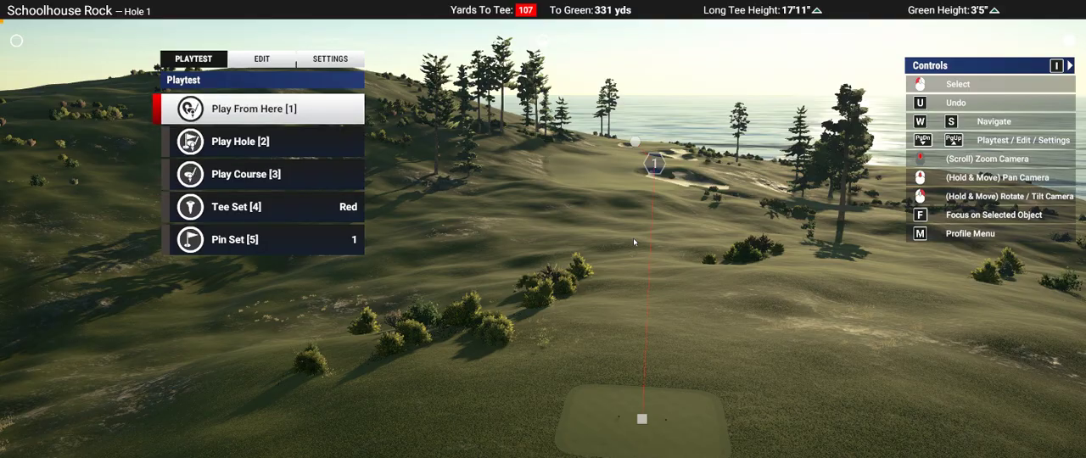
key("2")
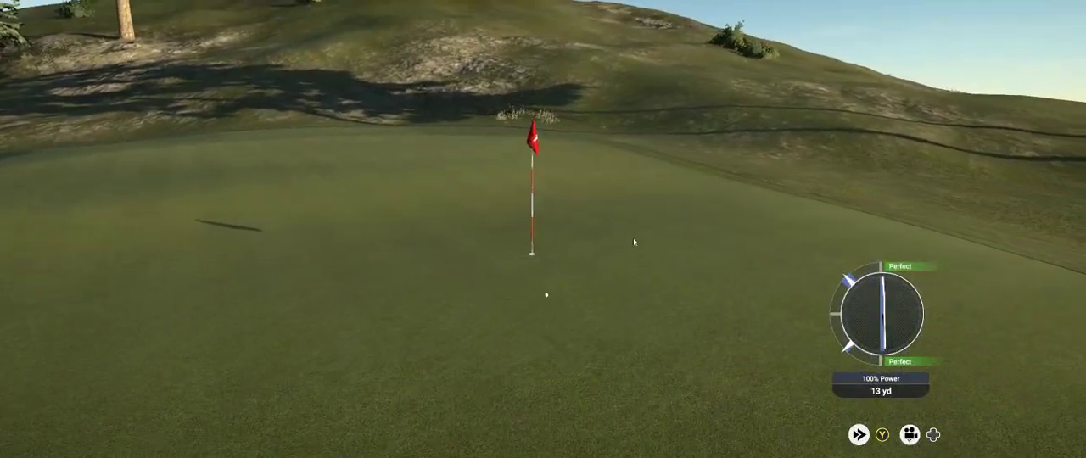
key("Escape")
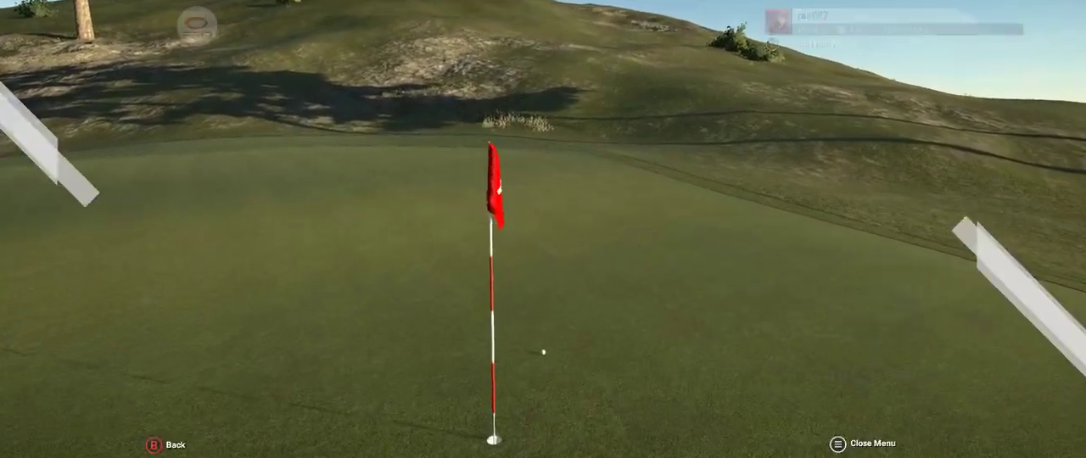
key("Down")
key("Down")
key("Return")
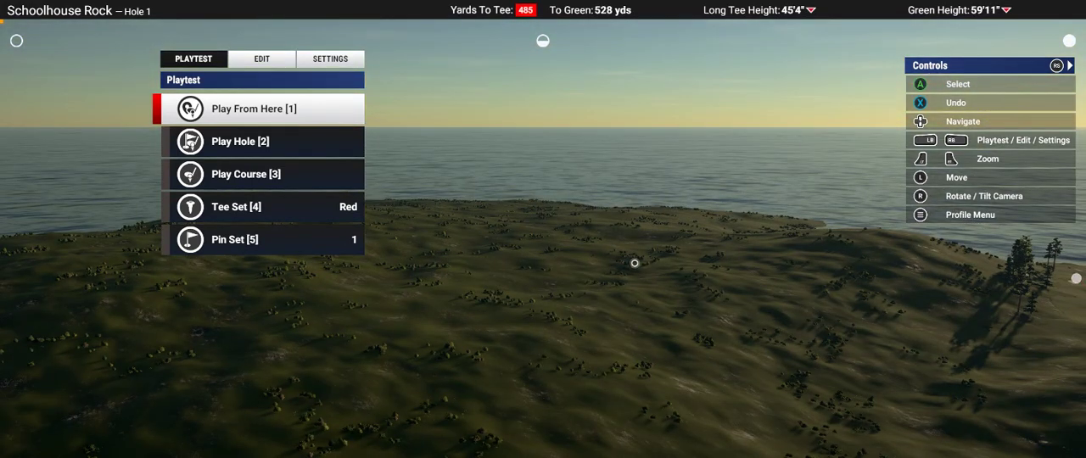
key("Down")
key("Down")
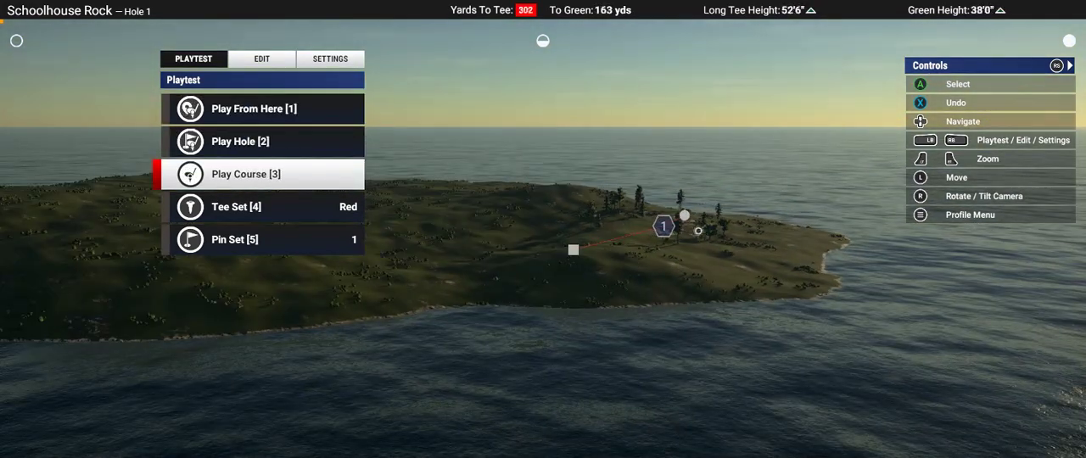
key("Up")
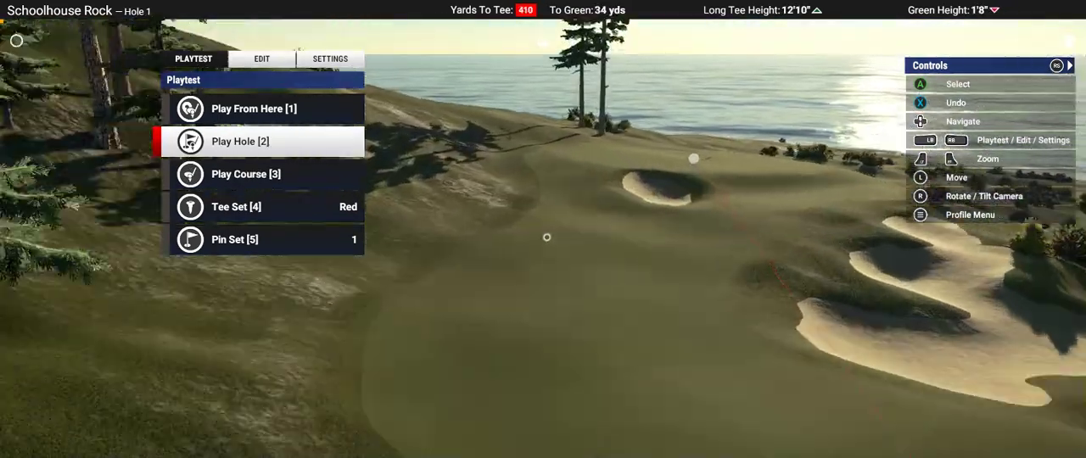
key("Up")
key("q")
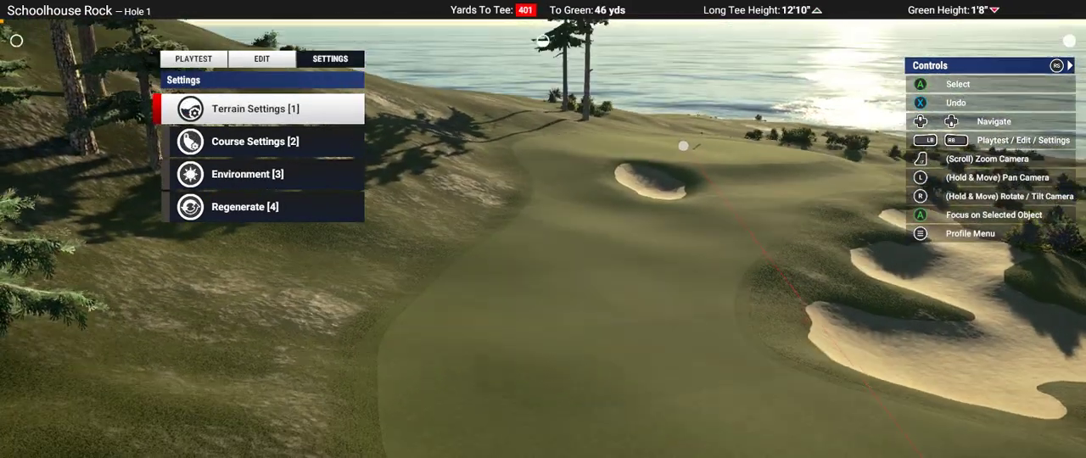
key("Down")
key("Down")
key("Down")
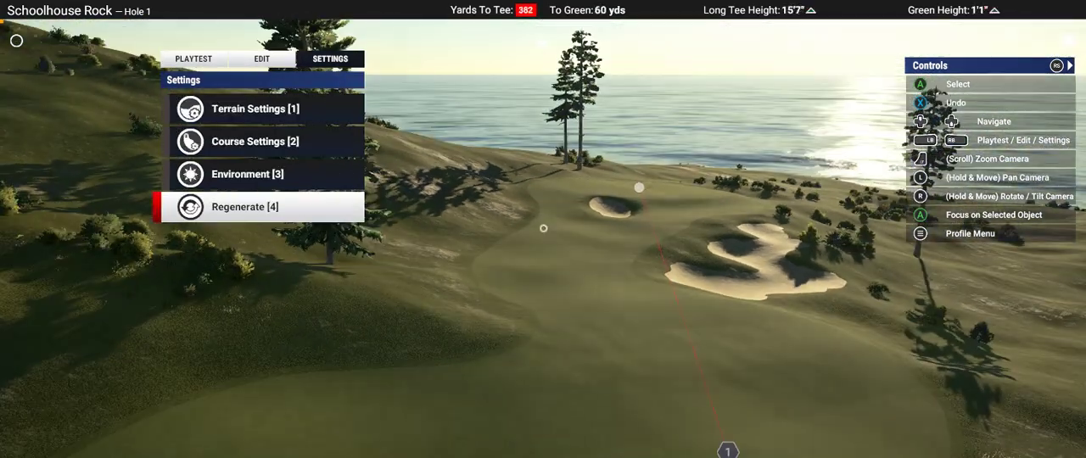
key("Down")
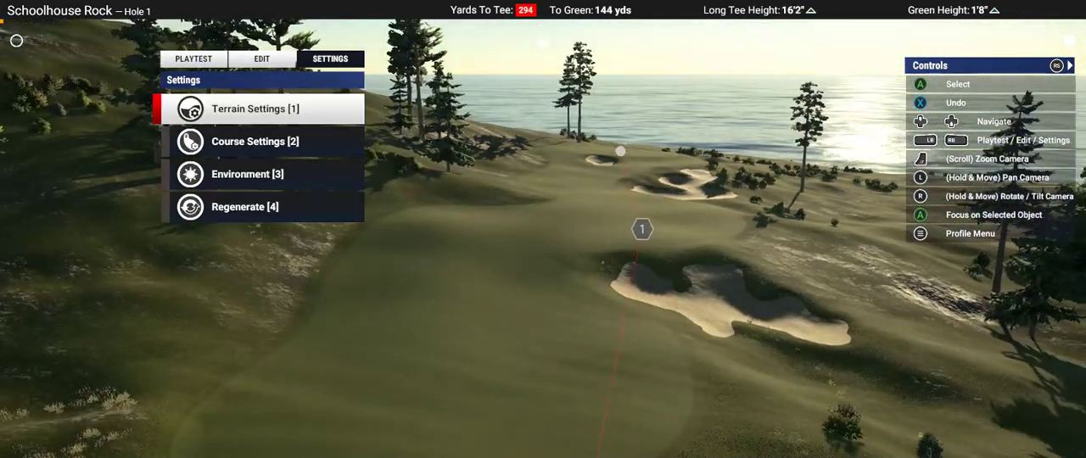
Step: Choose texture 15 for the Heavy Rough surface
key("q")
key("Down")
key("Down")
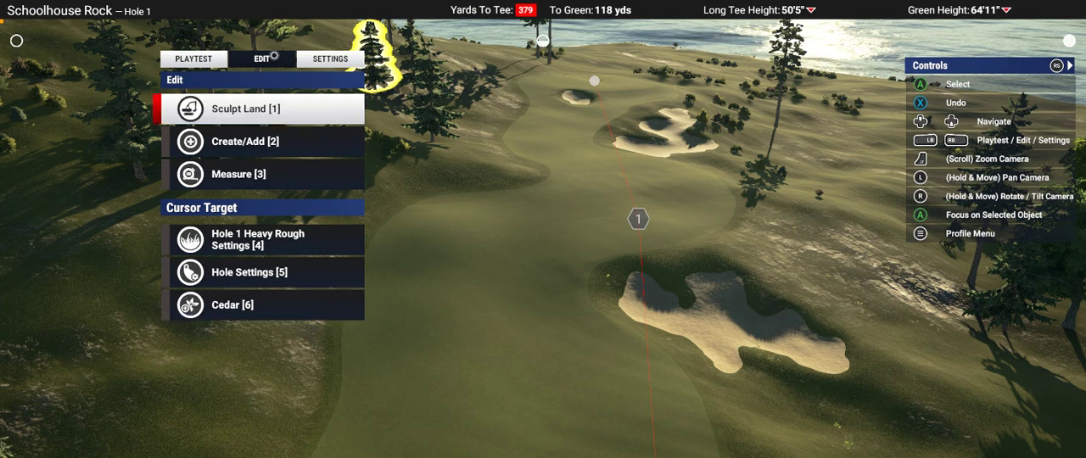
key("Return")
key("Down")
key("Down")
key("Return")
key("Down")
key("Down")
key("Down")
key("Down")
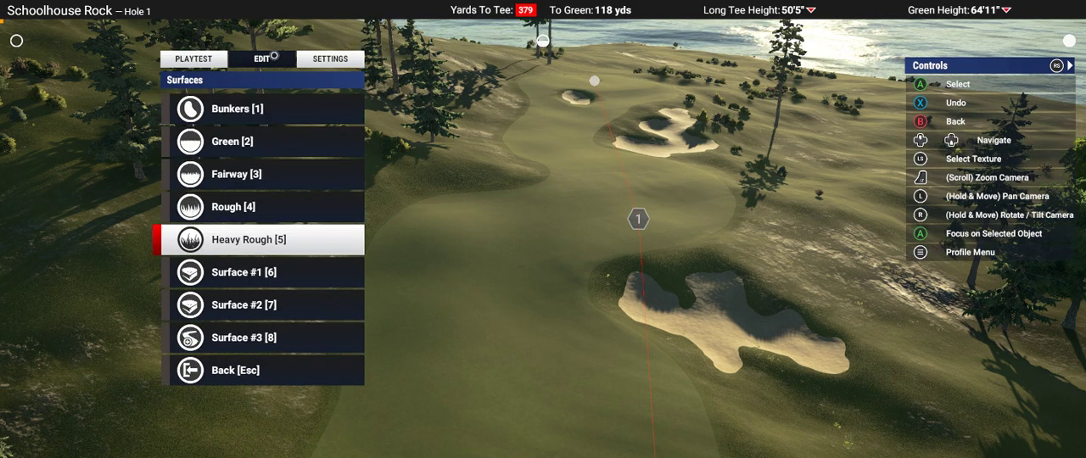
key("Return")
key("Left")
key("Left")
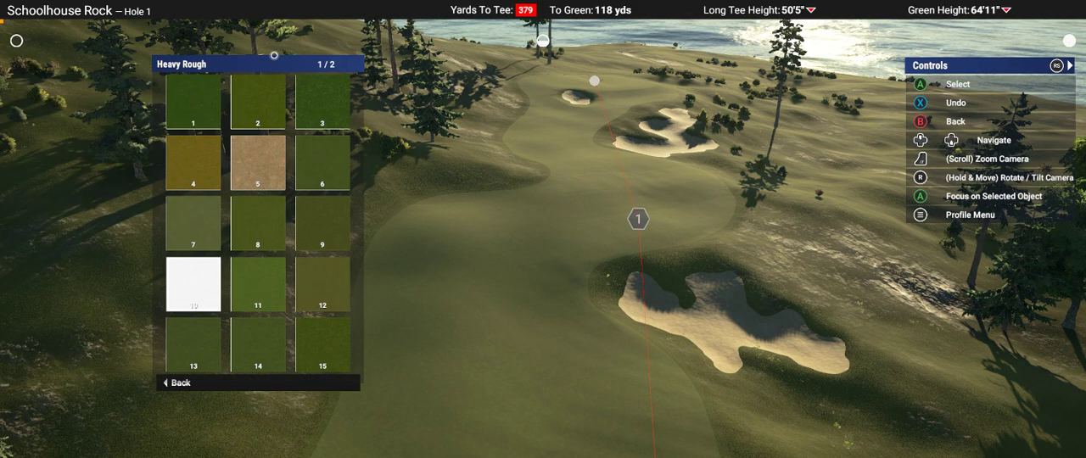
key("Down")
key("Down")
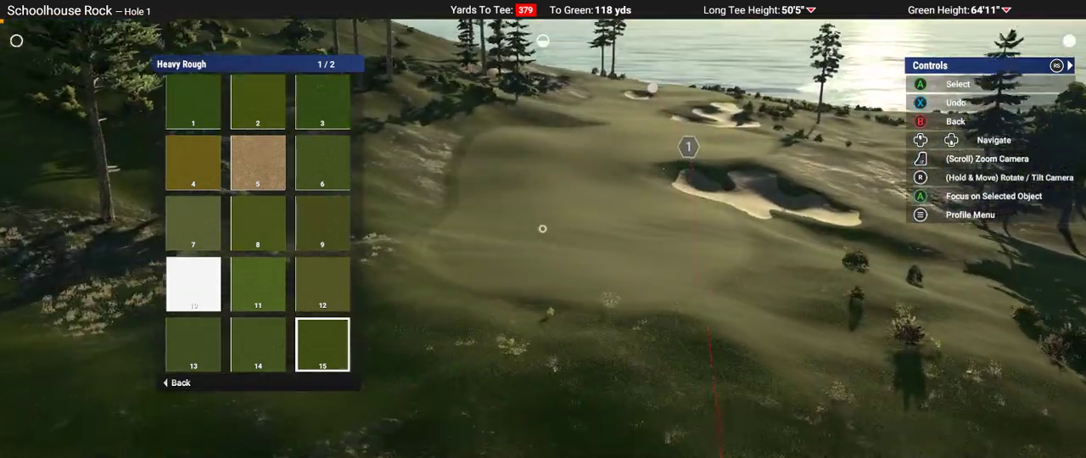
key("Escape")
Step: Review the available textures for the Rough surface
key("Up")
key("Return")
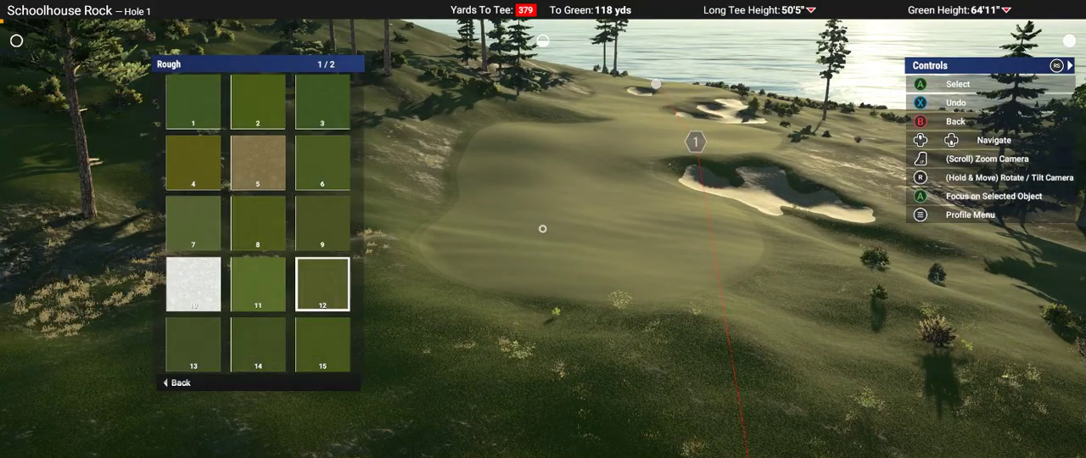
key("Up")
key("Left")
key("Left")
key("Escape")
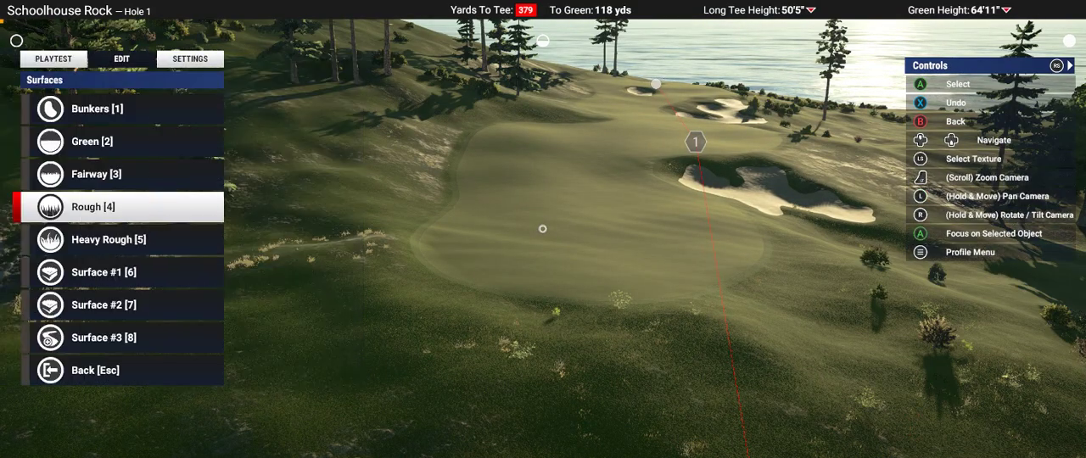
Step: Review the available textures for the Fairway surface against Hole 1's fairway
key("Up")
key("Return")
key("Up")
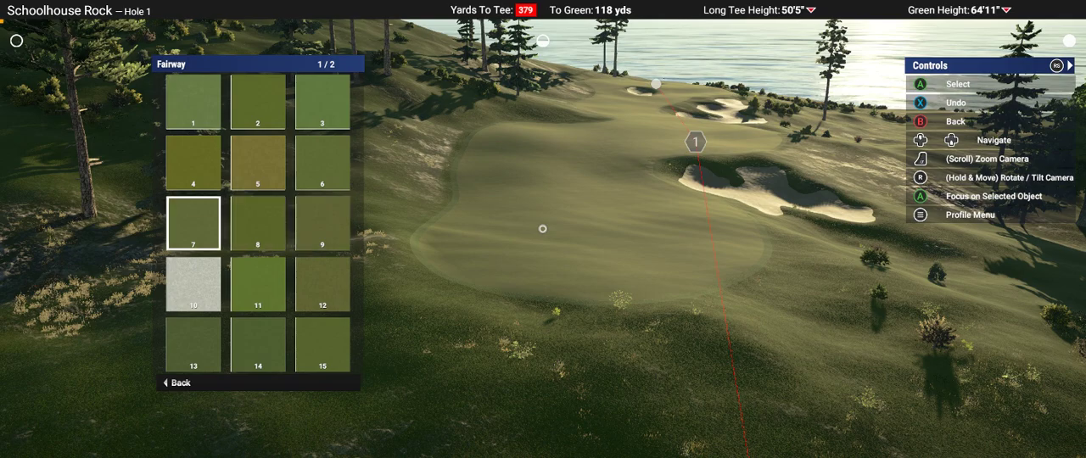
key("Return")
scroll(543, 228, "down", 5)
mouse_move(543, 228)
right_mouse_down()
mouse_move(559, 182)
mouse_move(542, 229)
right_mouse_up()
scroll(559, 182, "up", 5)
scroll(543, 229, "down", 4)
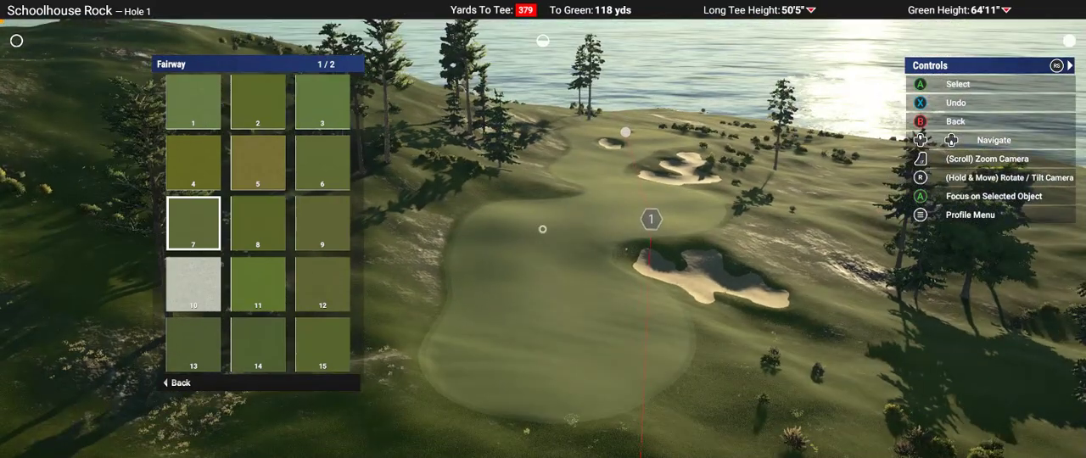
key("Escape")
Step: Review the available textures for the Green surface against the Hole 1 green
key("Up")
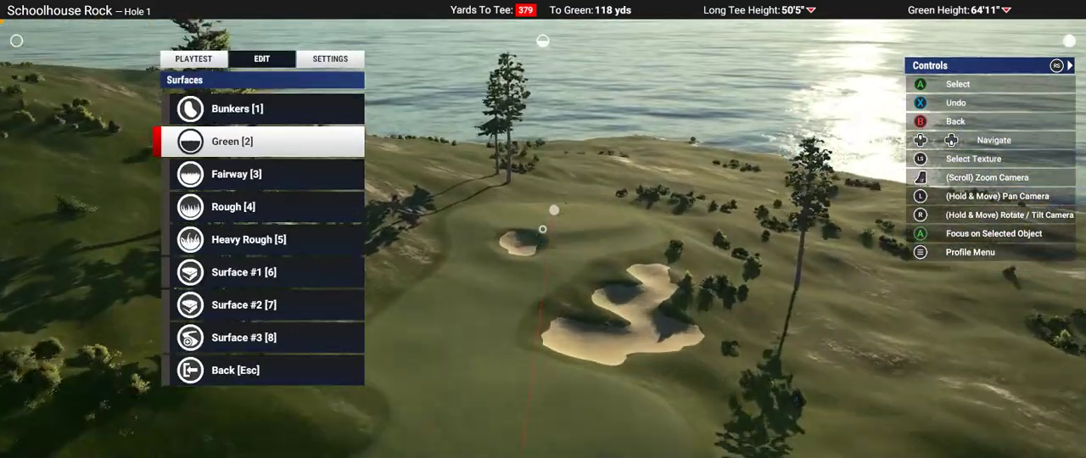
key("Up")
key("Down")
key("Return")
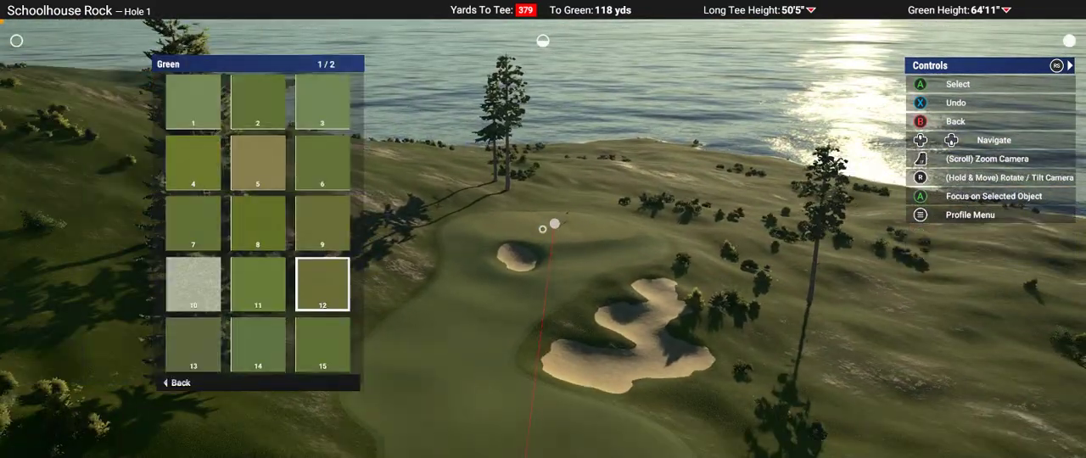
mouse_move(543, 229)
right_mouse_down()
mouse_move(567, 230)
mouse_move(541, 241)
mouse_move(553, 233)
mouse_move(543, 228)
right_mouse_up()
scroll(542, 241, "down", 10)
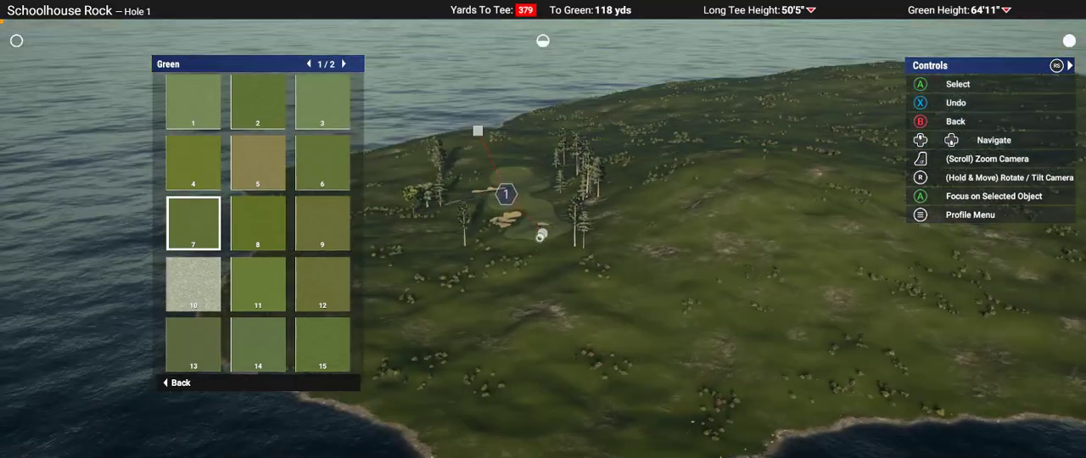
key("Escape")
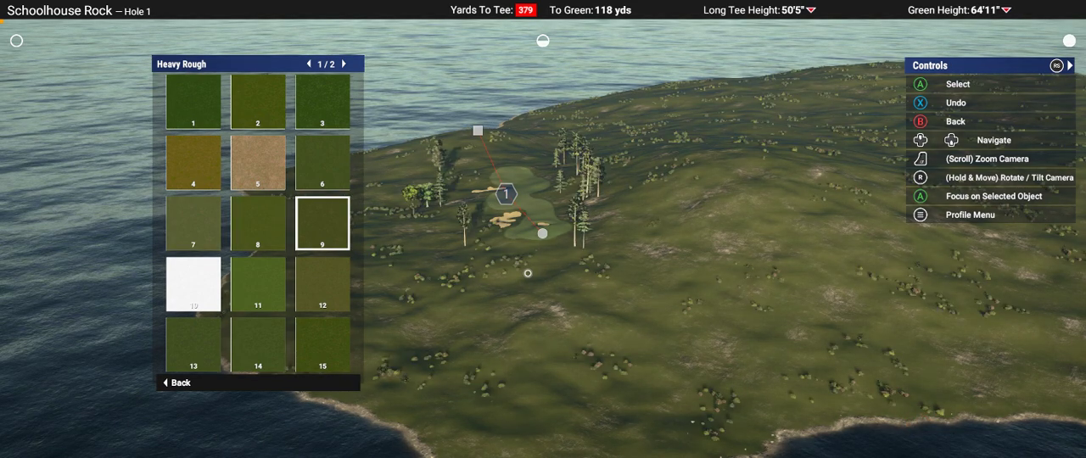
Step: Compare the Heavy Rough textures with the ground around Hole 1 and return to the main editing options
right_click_drag(555, 274, 538, 251)
scroll(570, 362, "up", 3)
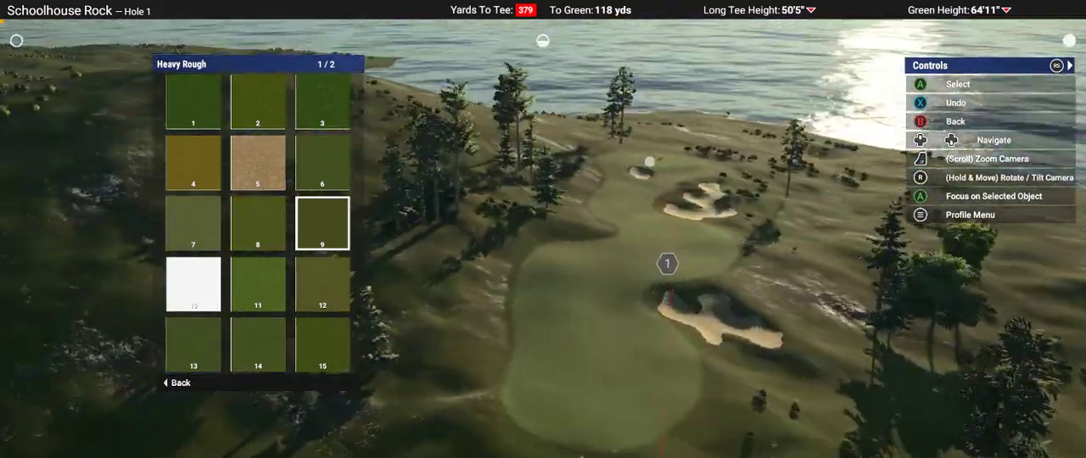
key("Escape")
key("Escape")
key("Escape")
Step: Examine the Hole 1 fairway and the bunkers short of the green
key("Up")
key("Up")
key("w")
key("Up")
key("Up")
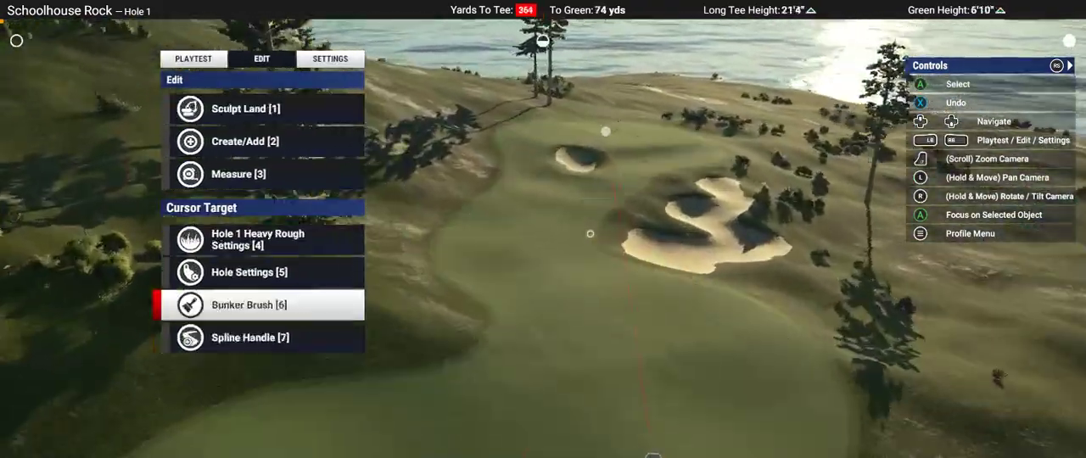
key("Down")
right_click_drag(582, 234, 543, 233)
scroll(543, 234, "down", 3)
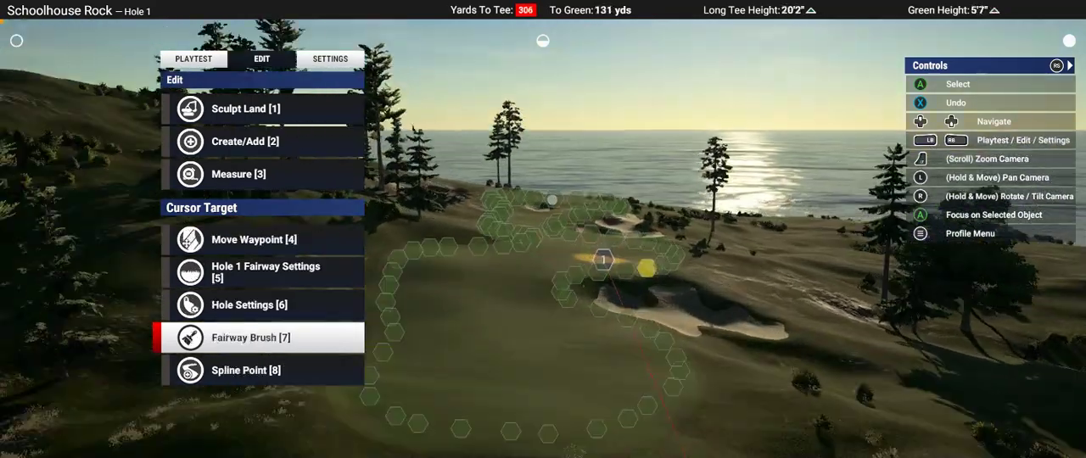
scroll(605, 262, "up", 5)
scroll(681, 127, "up", 3)
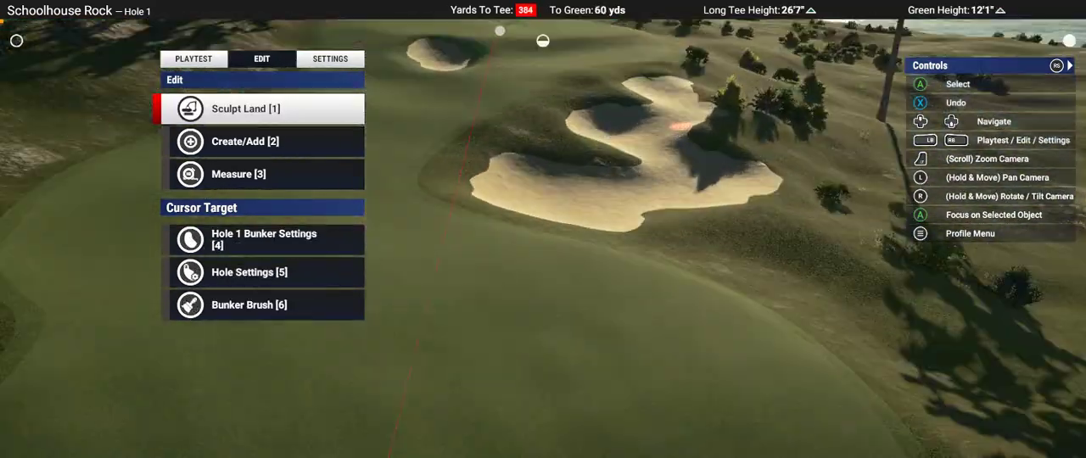
scroll(681, 128, "up", 2)
right_click_drag(577, 195, 546, 212)
Step: Review the available textures for the Green and Bunkers surfaces and return to the main editing options
key("Down")
key("Return")
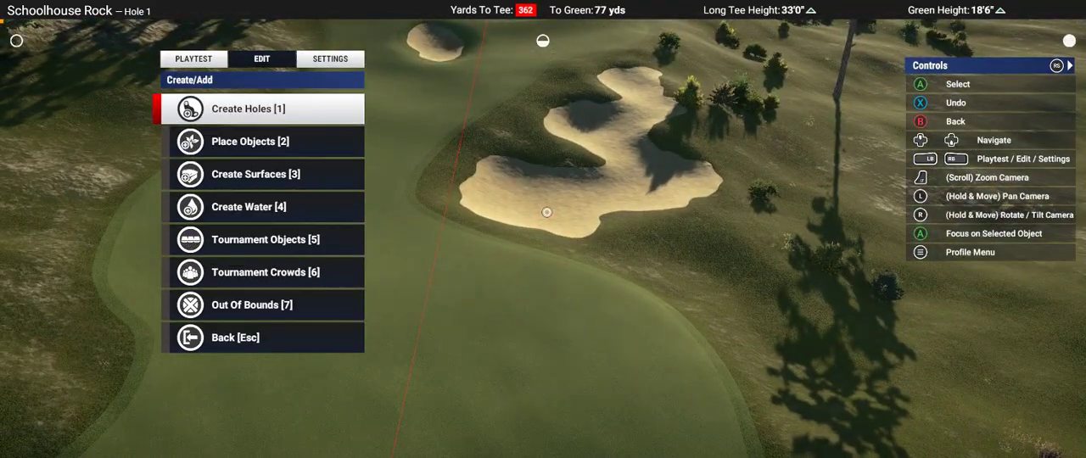
key("Down")
key("Down")
key("Return")
key("Down")
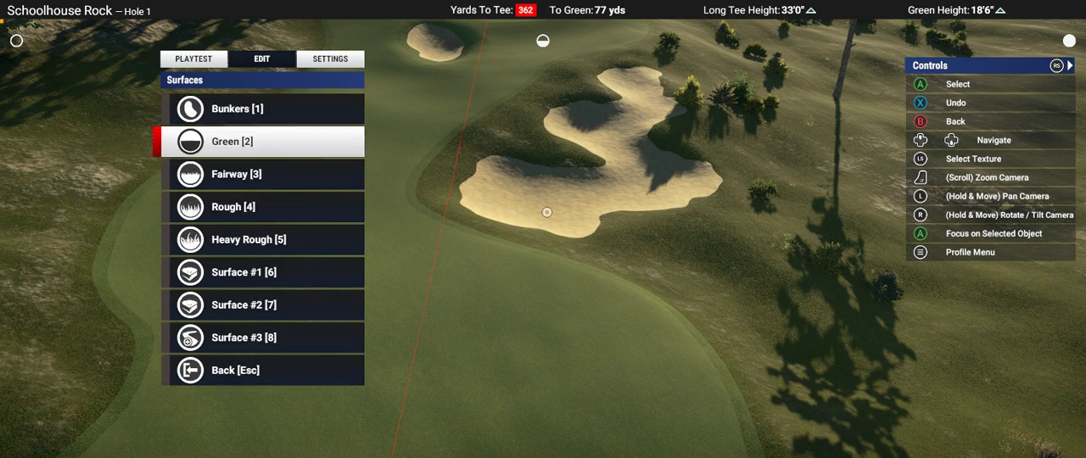
key("Return")
key("Escape")
key("Up")
key("Return")
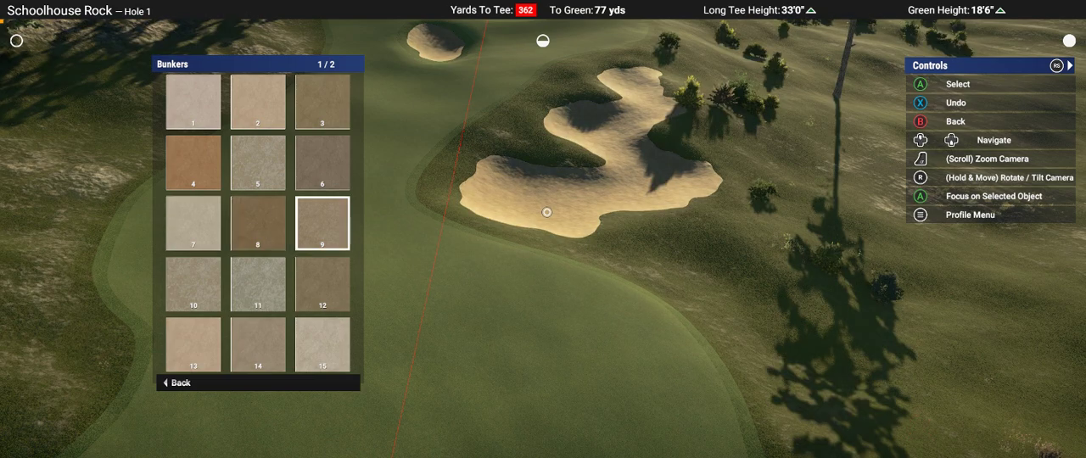
key("Escape")
key("Escape")
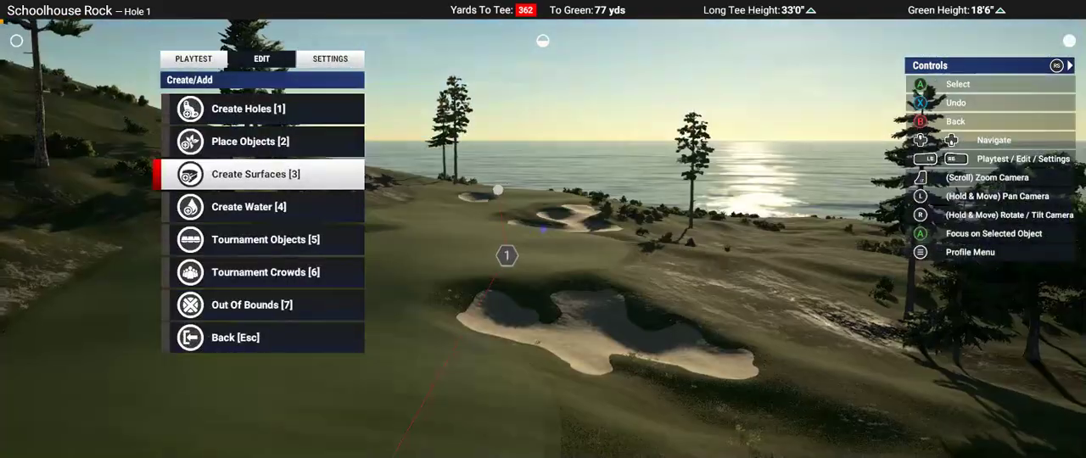
key("Down")
key("Escape")
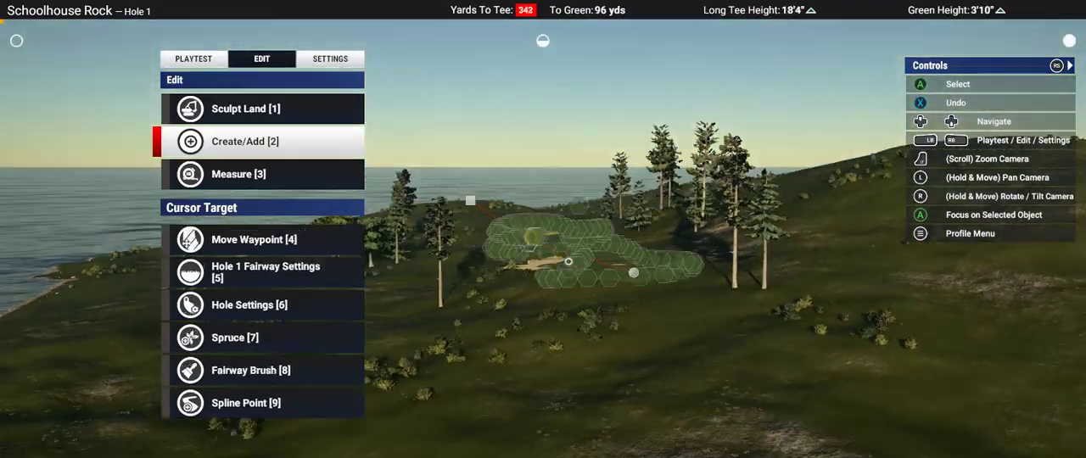
Step: Examine Hole 1's fairway, surrounding trees and terrain from the tee side and across the island
key("Up")
key("Up")
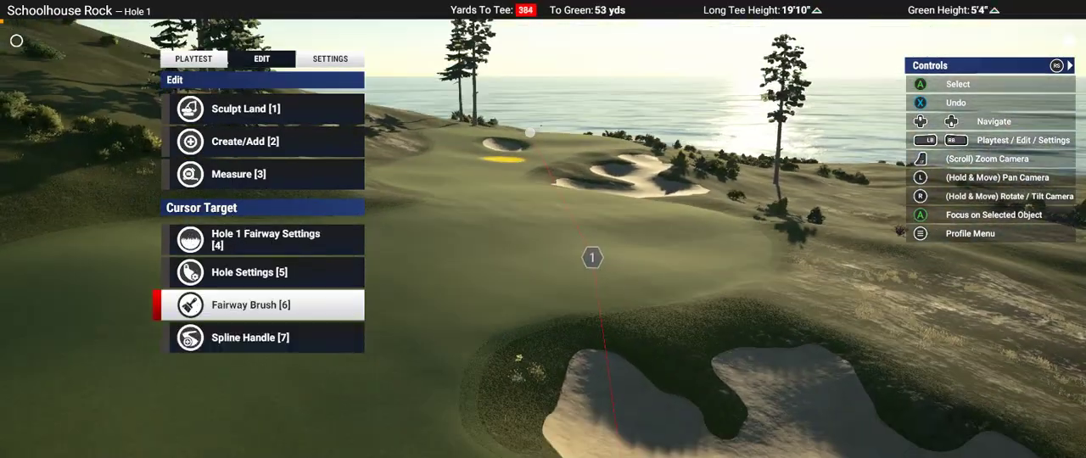
scroll(541, 225, "down", 5)
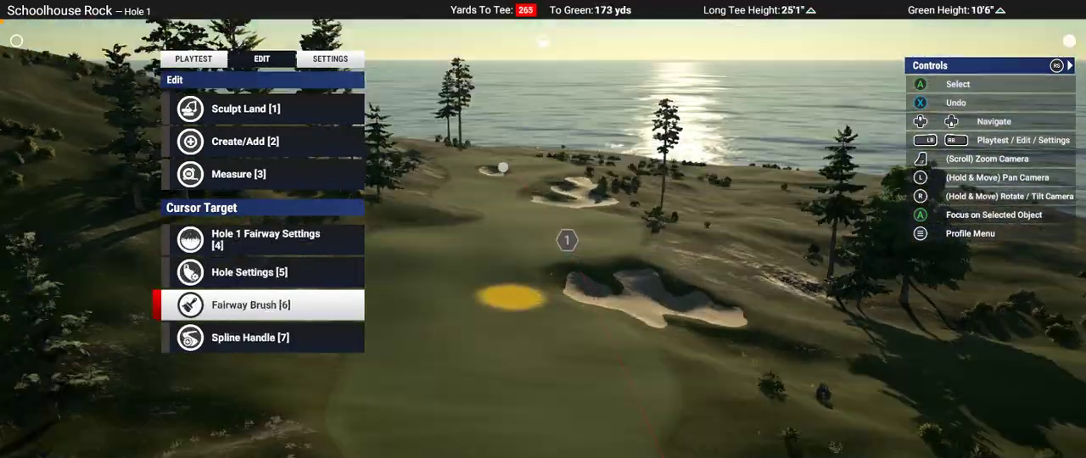
right_click_drag(510, 297, 531, 240)
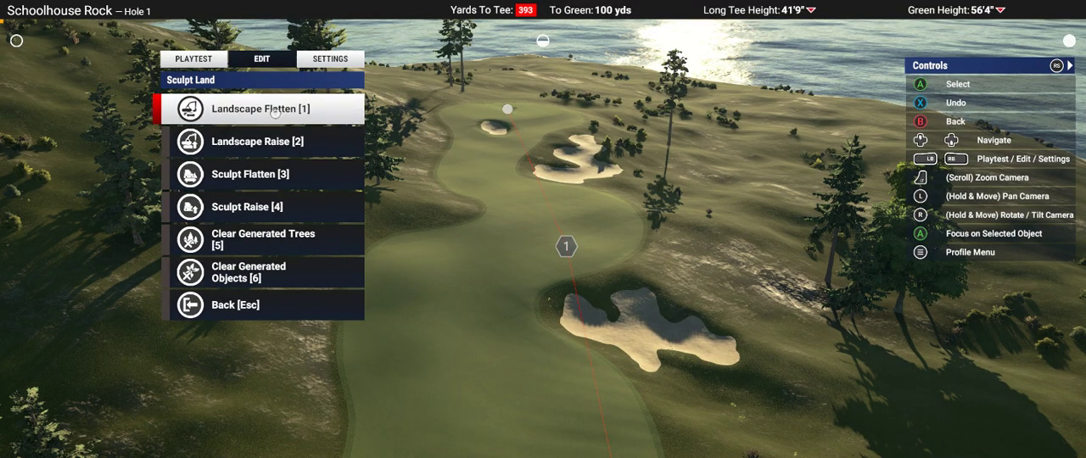
key("Escape")
key("2")
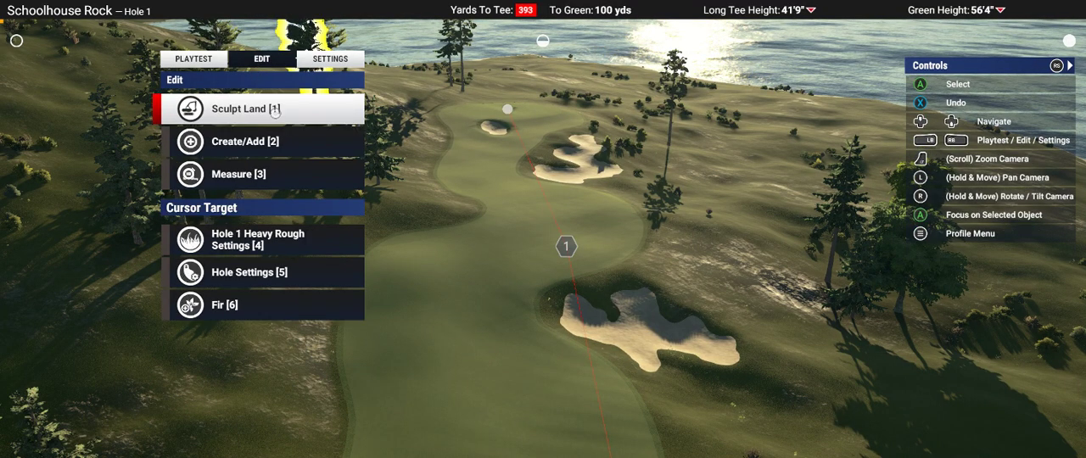
key("3")
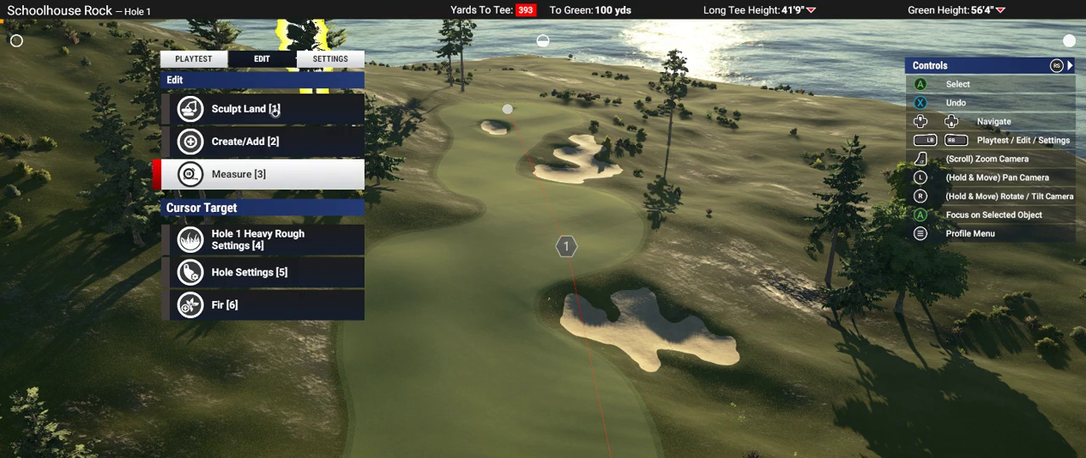
key("4")
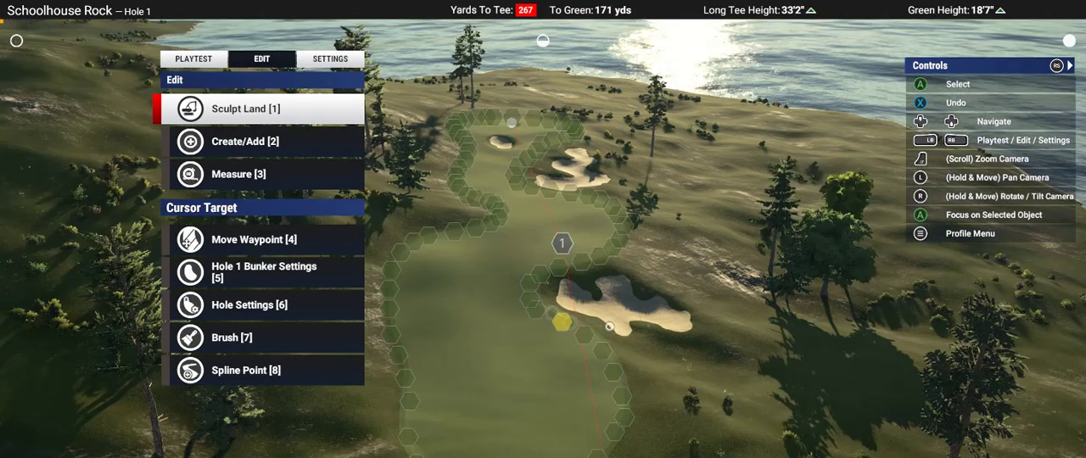
scroll(548, 256, "down", 5)
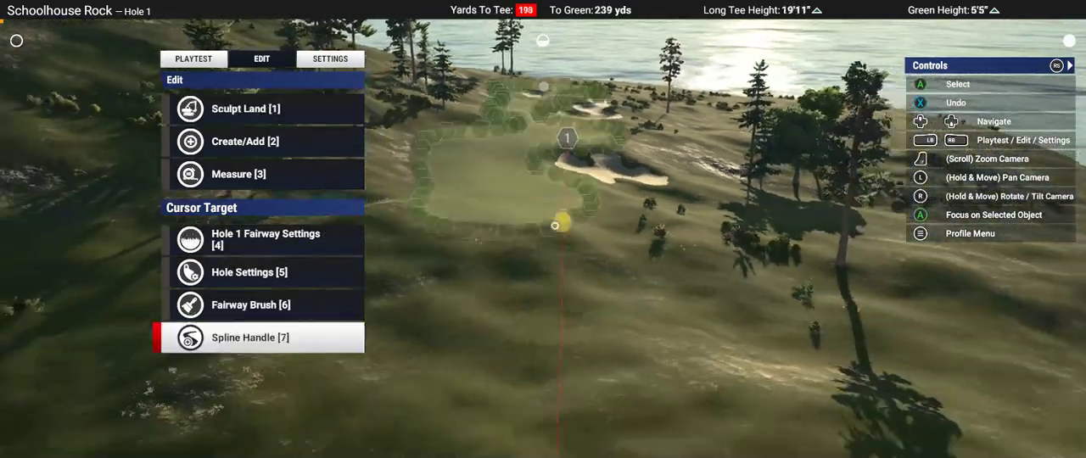
scroll(669, 188, "down", 10)
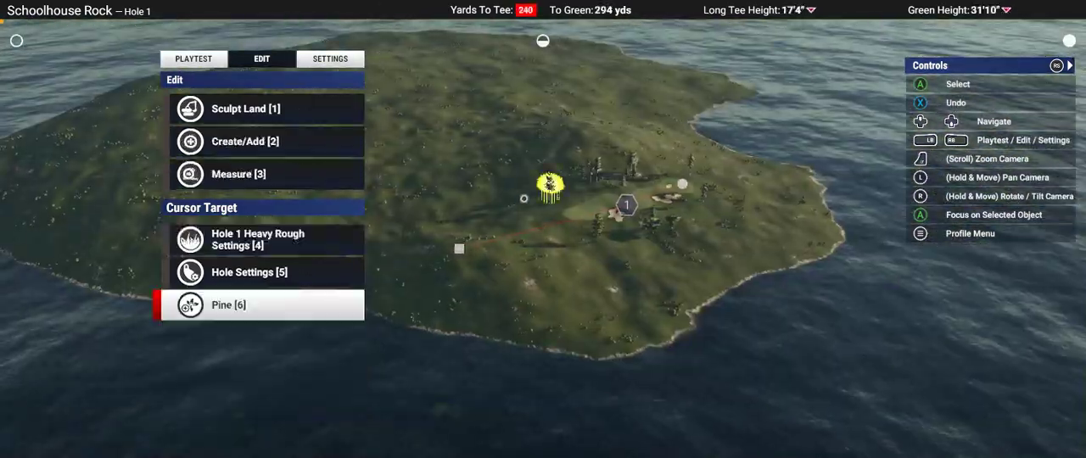
scroll(523, 199, "up", 10)
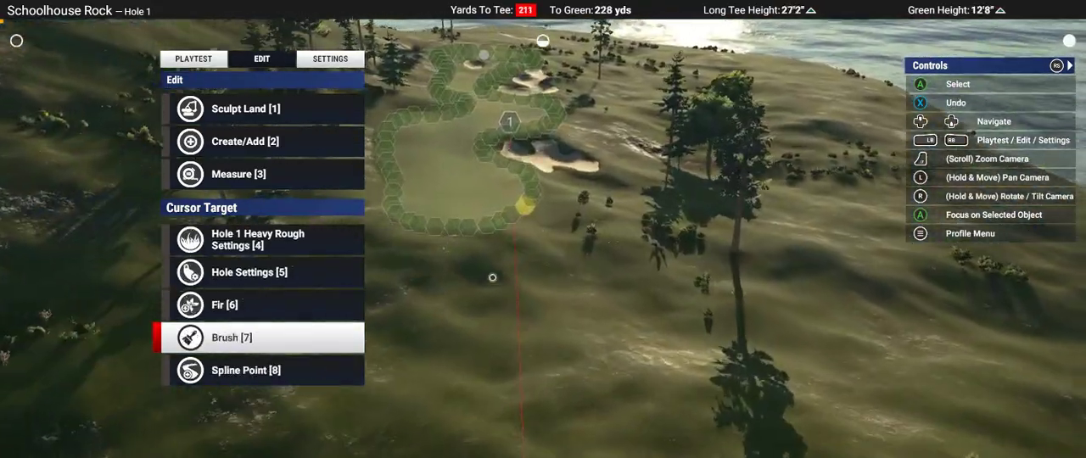
scroll(492, 276, "up", 5)
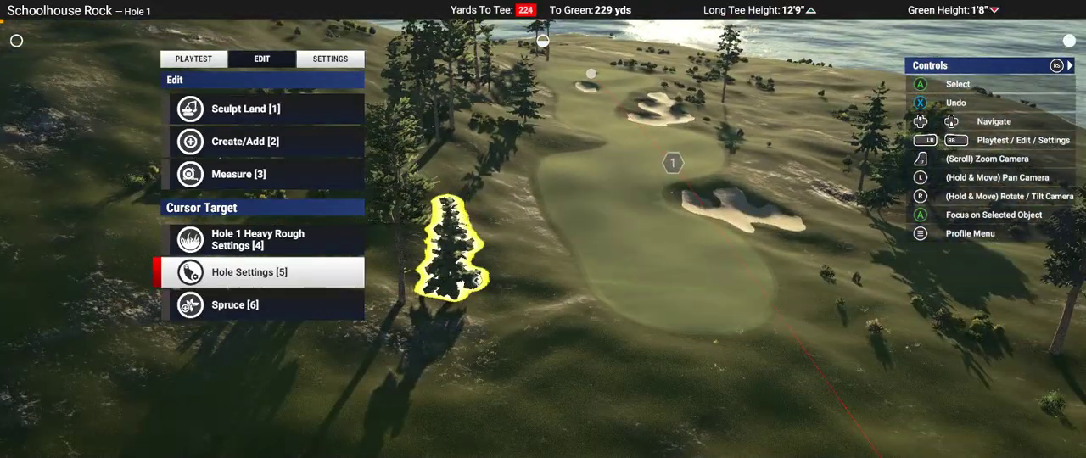
mouse_move(478, 281)
right_mouse_down()
mouse_move(466, 182)
mouse_move(458, 259)
right_mouse_up()
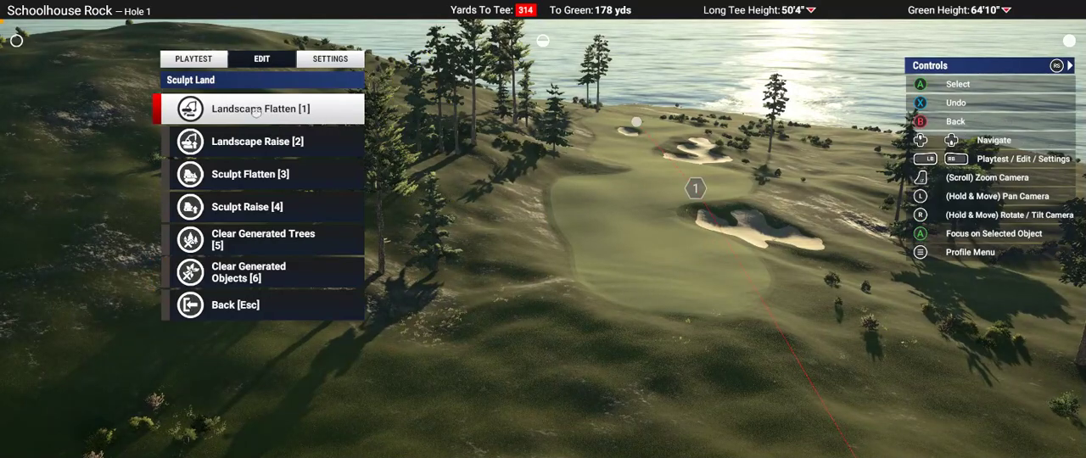
Step: Try the soft round Landscape Flatten brush on the Hole 1 fairway at 4 ft 8 in and around the tee at -2 ft 9 in
left_click(255, 112)
key("Left")
key("Left")
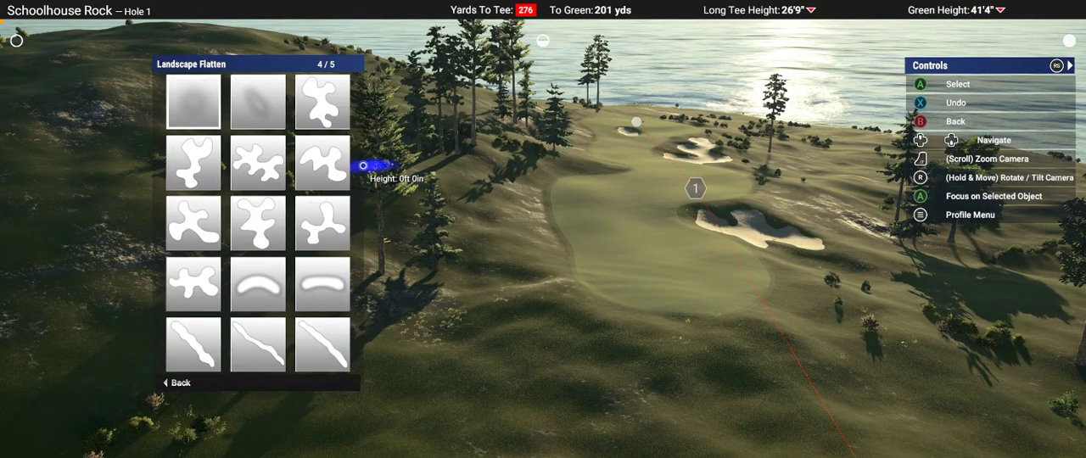
key("Return")
mouse_move(365, 166)
right_mouse_down()
mouse_move(629, 251)
mouse_move(599, 211)
right_mouse_up()
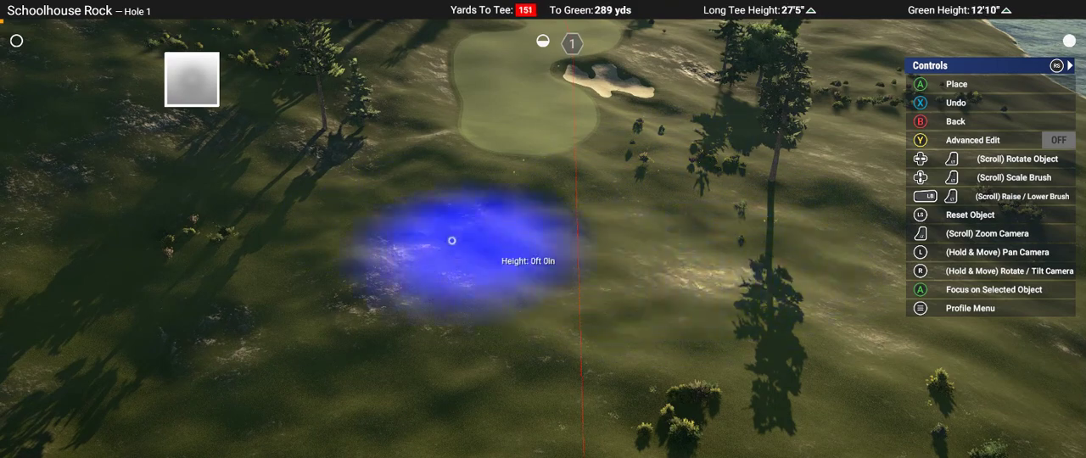
right_click_drag(412, 242, 603, 226)
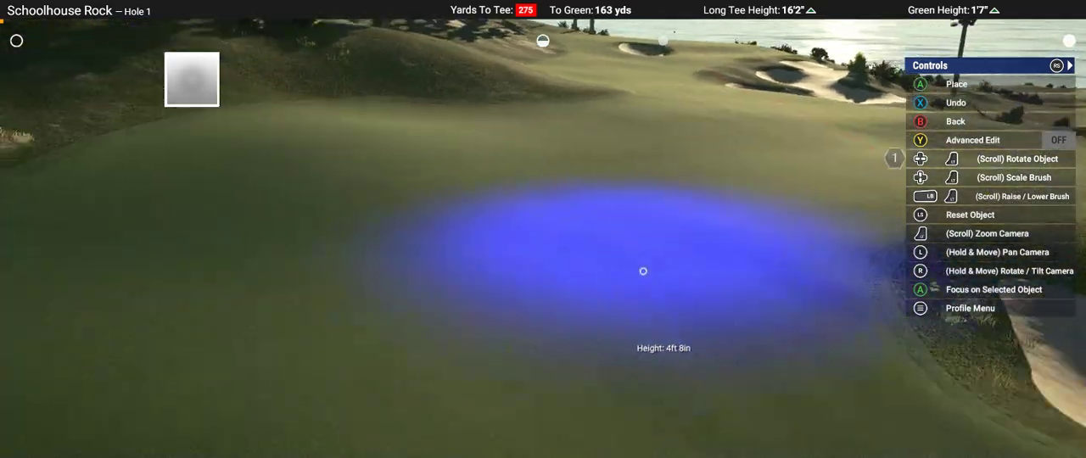
key("Escape")
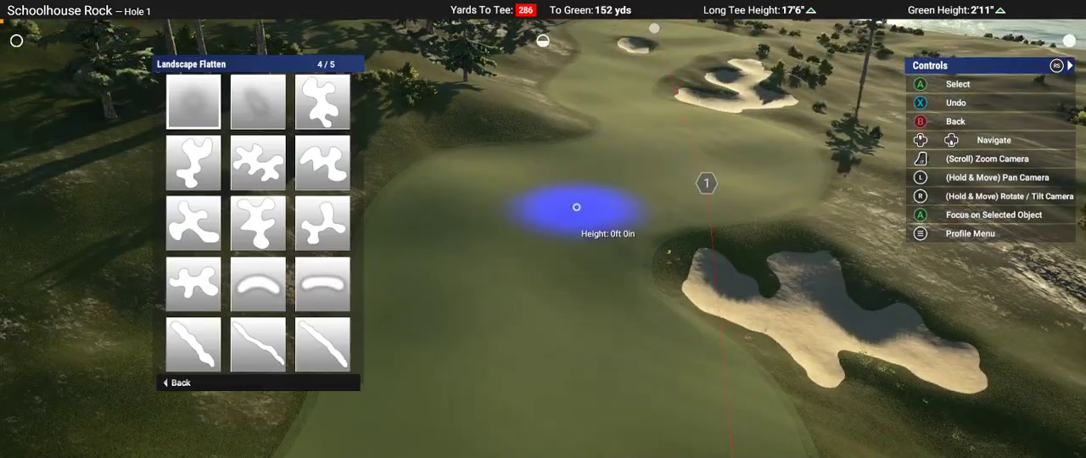
key("Return")
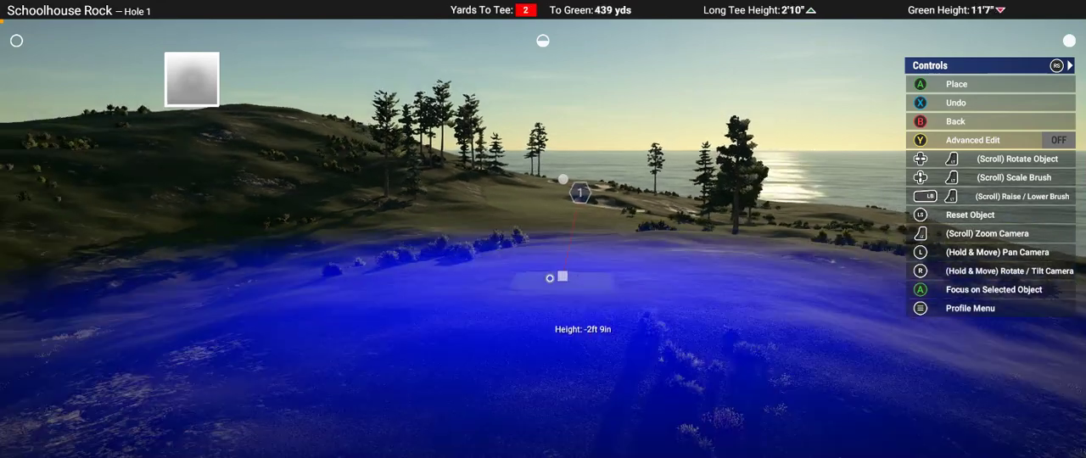
key("Escape")
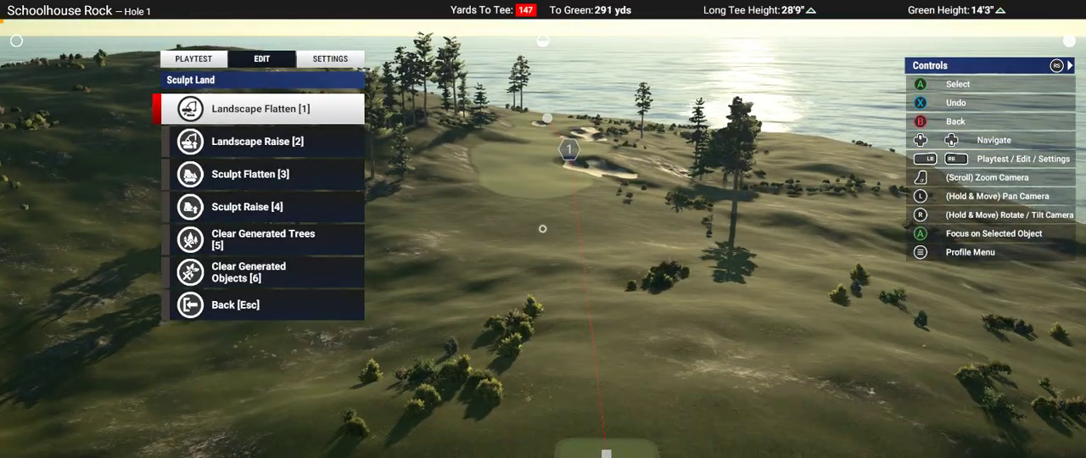
Step: Examine the Hole 1 green and its surrounding bunkers from above and from fairway level
key("Up")
scroll(515, 234, "up", 5)
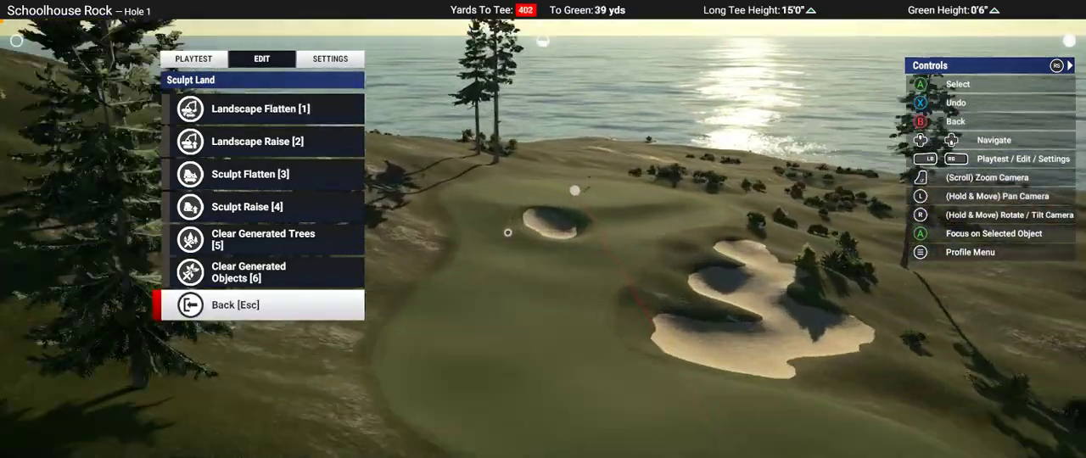
scroll(648, 98, "up", 3)
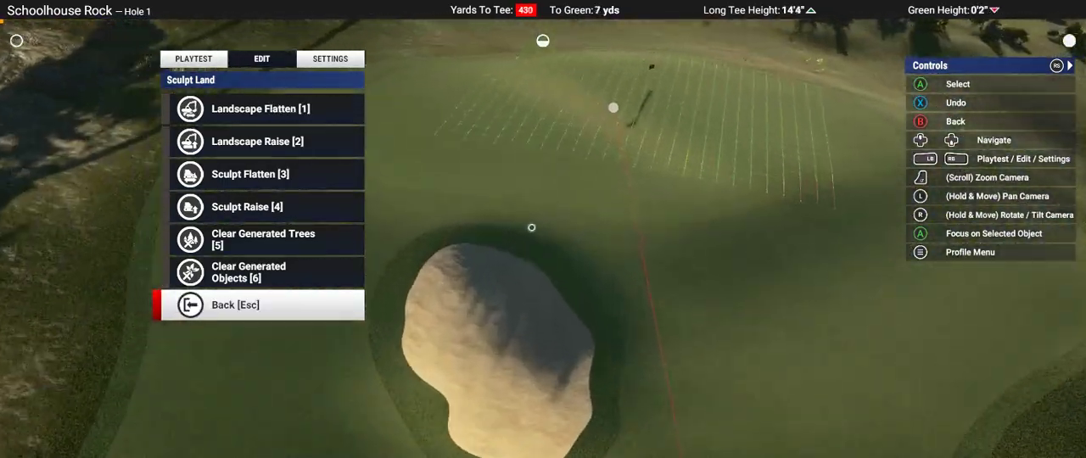
key("Down")
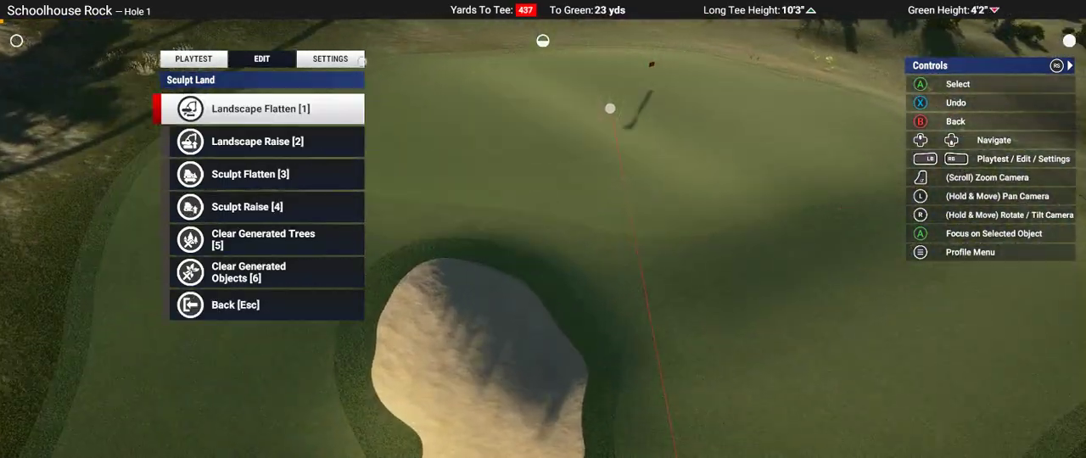
key("e")
scroll(543, 231, "down", 5)
scroll(543, 232, "down", 5)
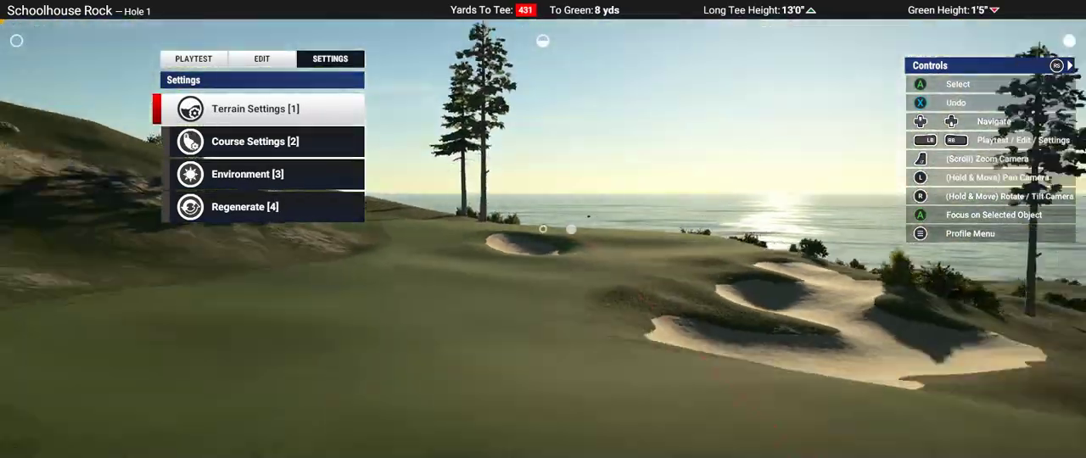
scroll(543, 231, "up", 5)
scroll(549, 228, "up", 3)
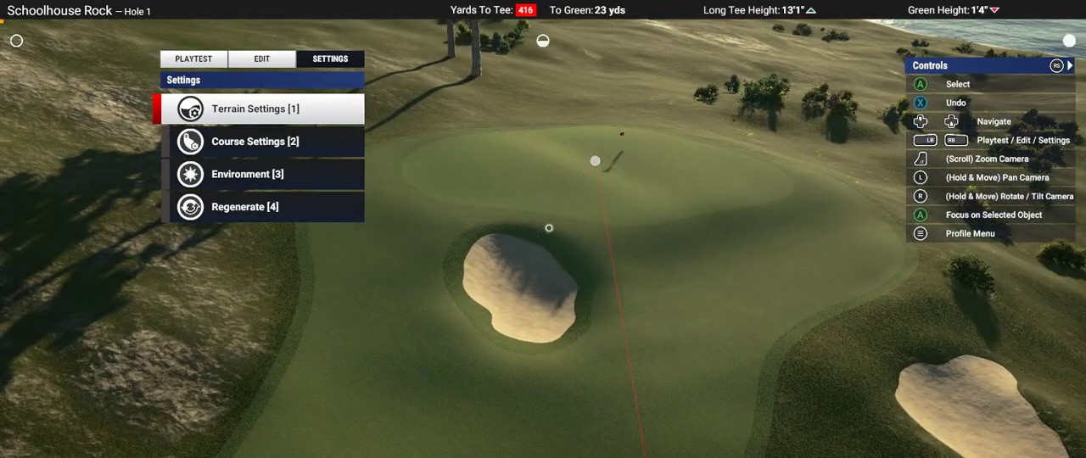
Step: Open the green settings within the course settings
key("Down")
key("Down")
key("Up")
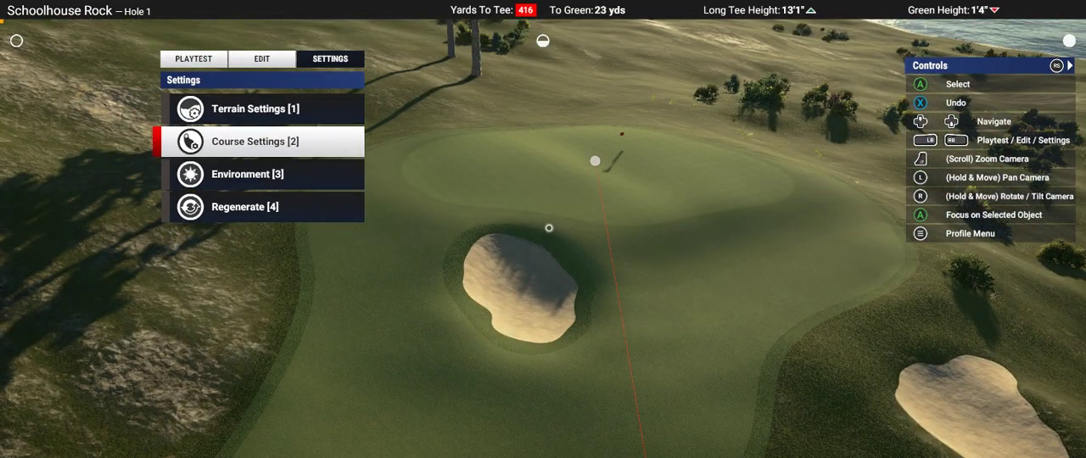
key("Up")
key("Down")
key("Down")
key("Down")
key("Up")
key("Up")
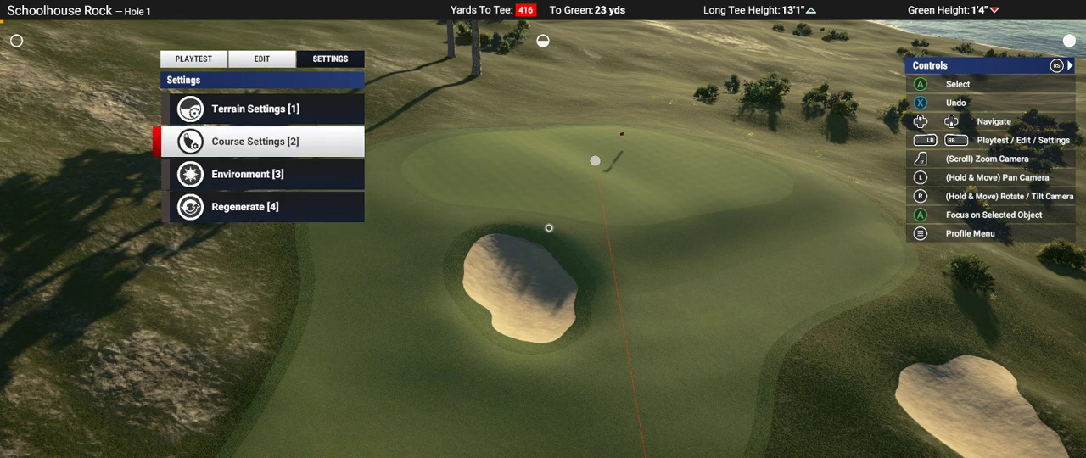
key("Return")
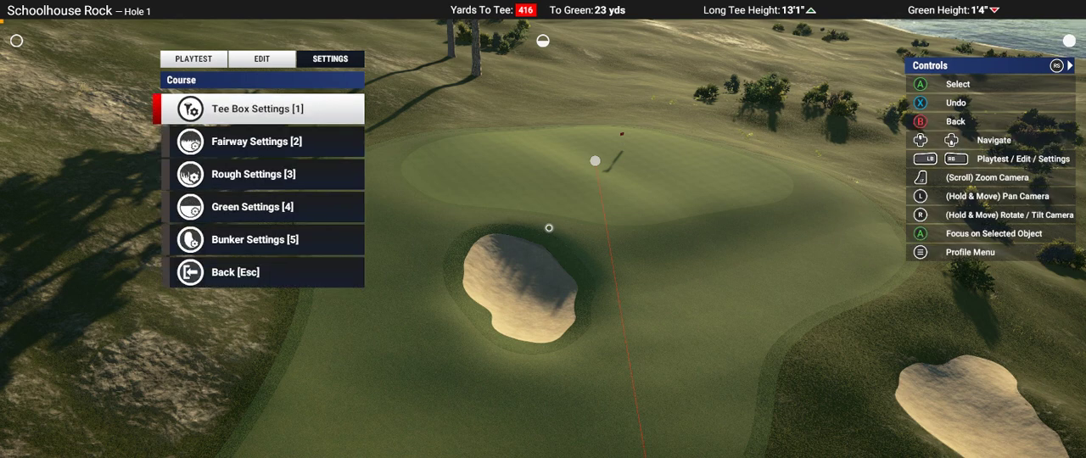
key("Down")
key("Up")
key("Down")
key("Down")
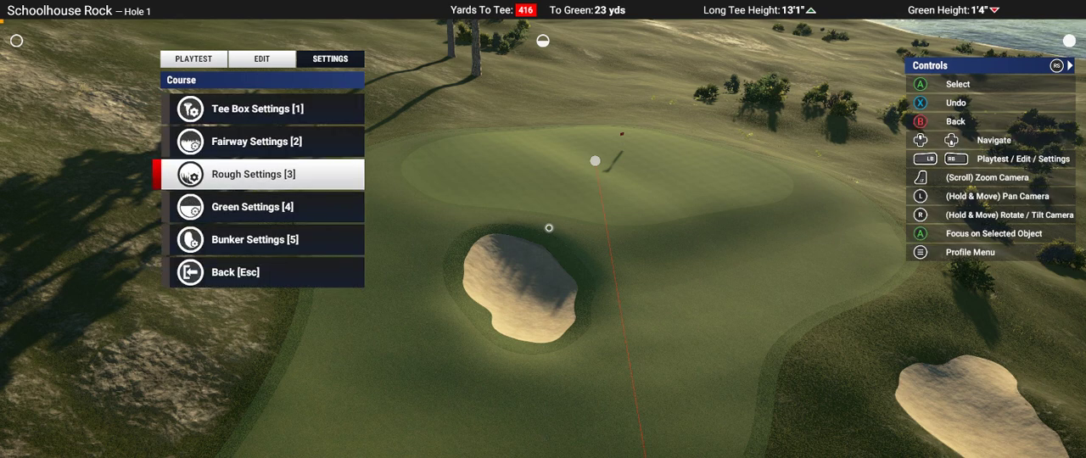
key("Down")
key("Return")
Step: Set the course's green speed to 7.7
key("Down")
key("Down")
key("Down")
key("Down")
key("Down")
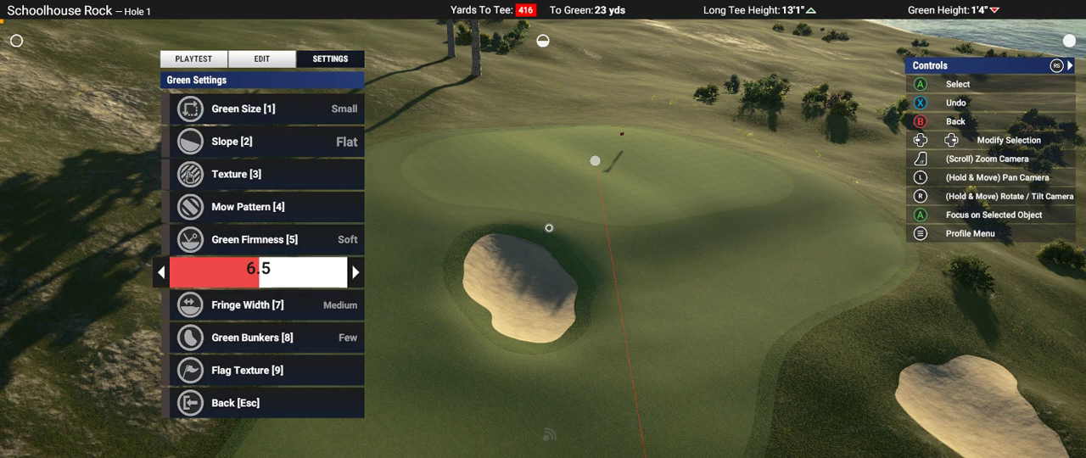
key("Right")
key("Right")
key("Right")
key("Right")
key("Right")
key("Right")
key("Right")
key("Right")
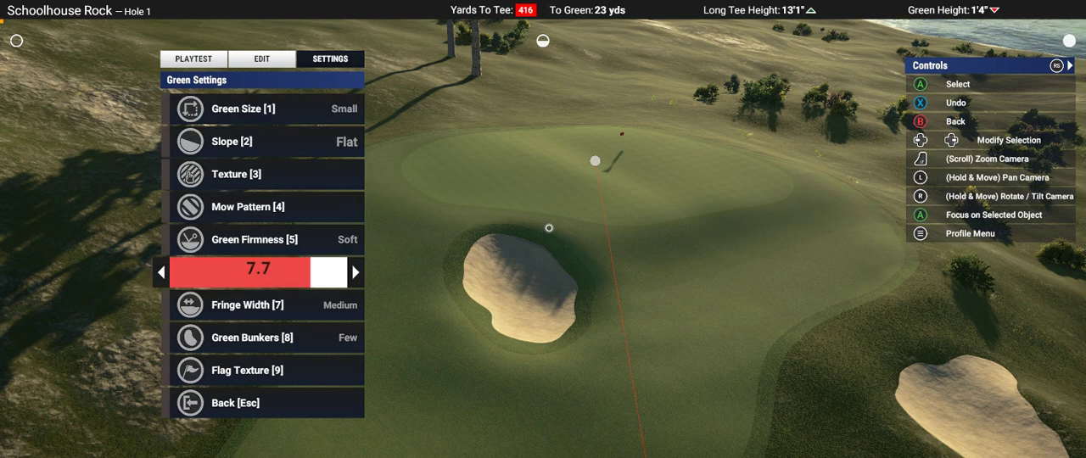
key("Return")
key("Down")
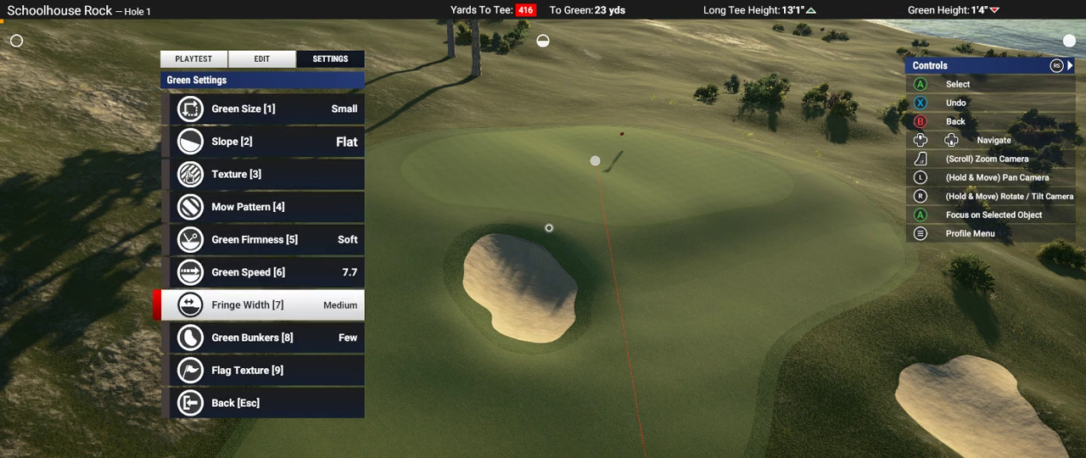
Step: Set the green firmness to Firm 0.86 and leave the green settings
key("Up")
key("Up")
key("Return")
key("Right")
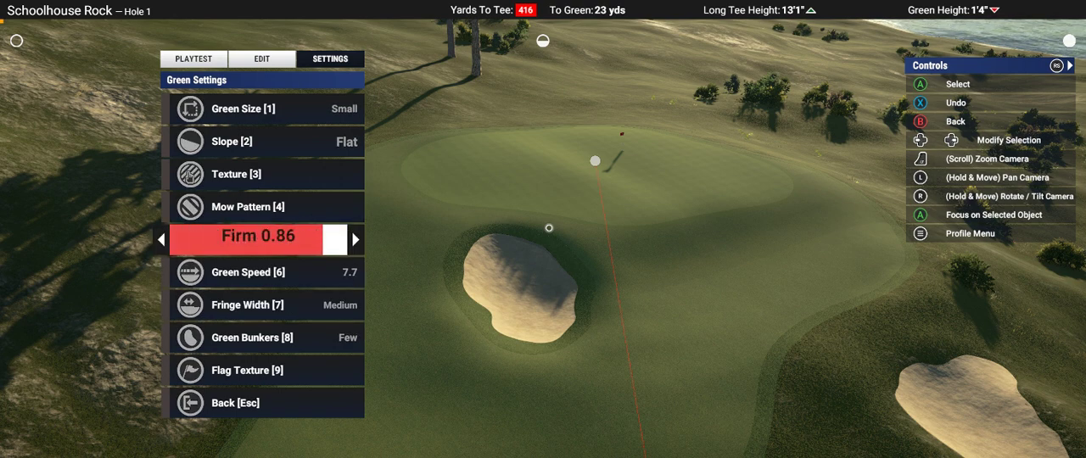
key("Return")
key("Up")
key("Up")
key("Up")
key("Down")
key("Down")
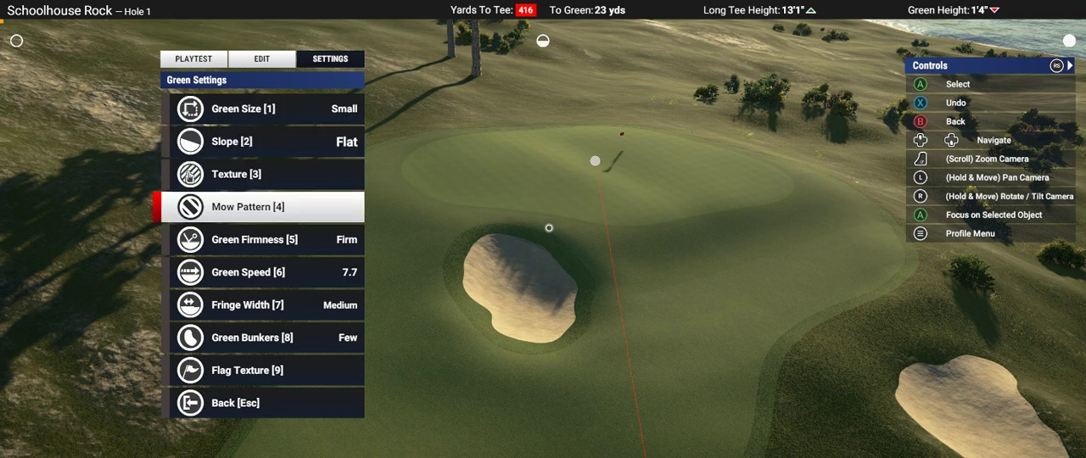
key("Down")
key("Down")
key("Escape")
Step: Set the fairway firmness to 0.9 in the fairway settings
key("Up")
key("Up")
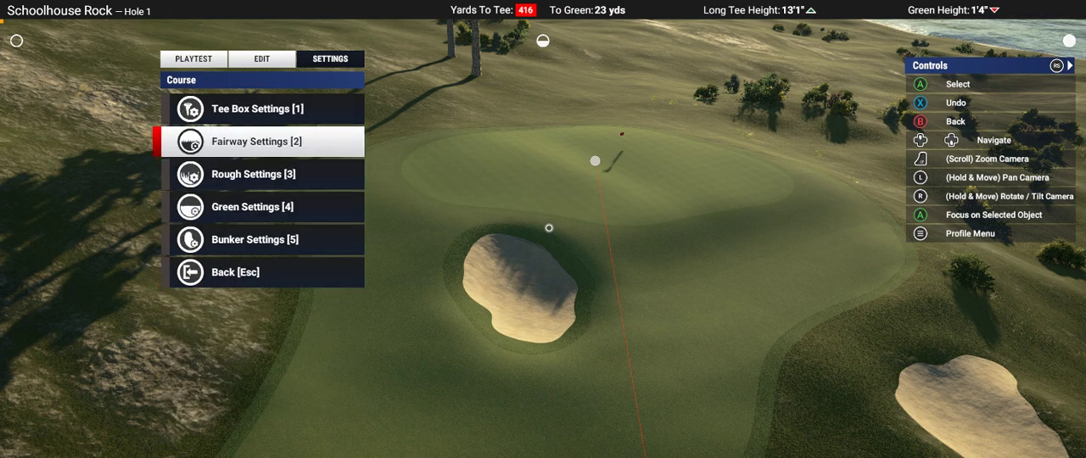
key("Return")
key("Down")
key("Down")
key("Down")
key("Up")
key("Up")
key("Up")
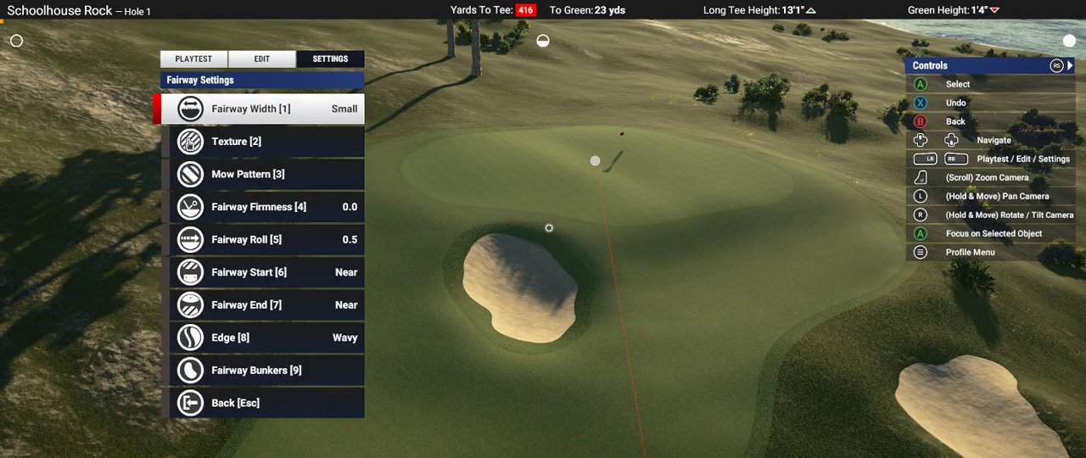
key("Down")
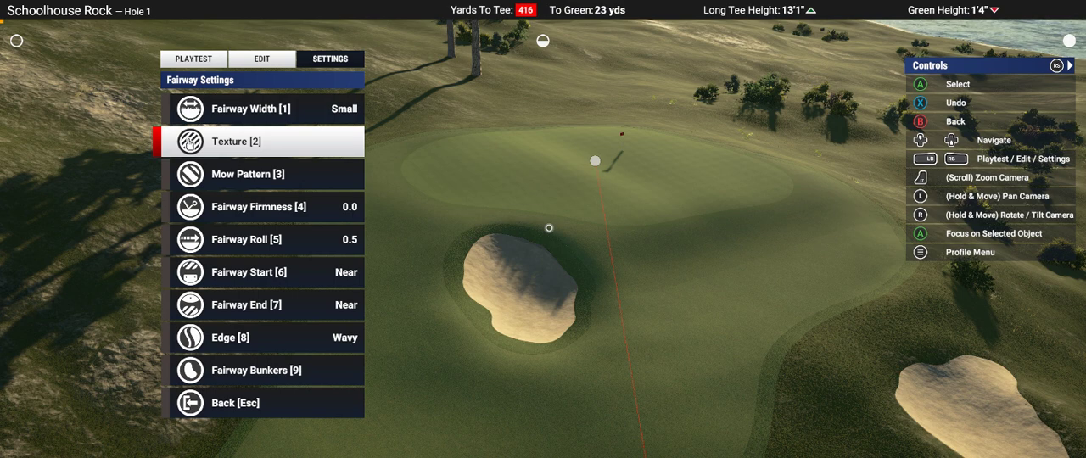
key("Down")
key("Down")
key("Return")
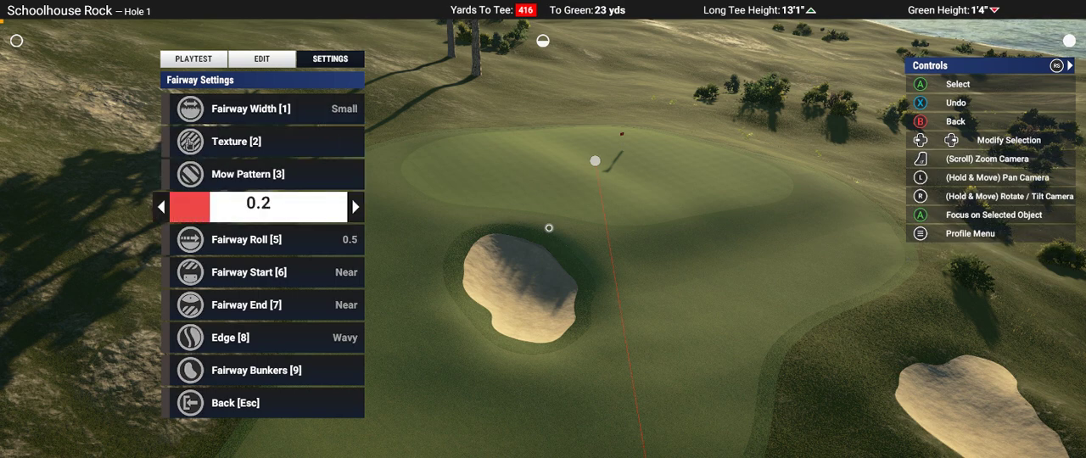
key("Right")
key("Right")
key("Right")
key("Right")
key("Right")
key("Right")
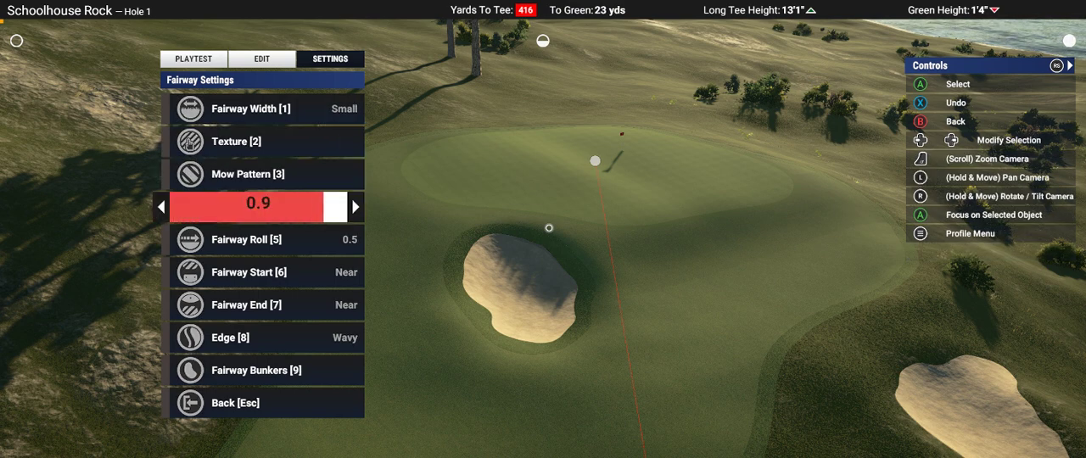
key("Return")
Step: Set the fairway roll to 0.7 and leave the fairway settings
key("Down")
key("Return")
key("Right")
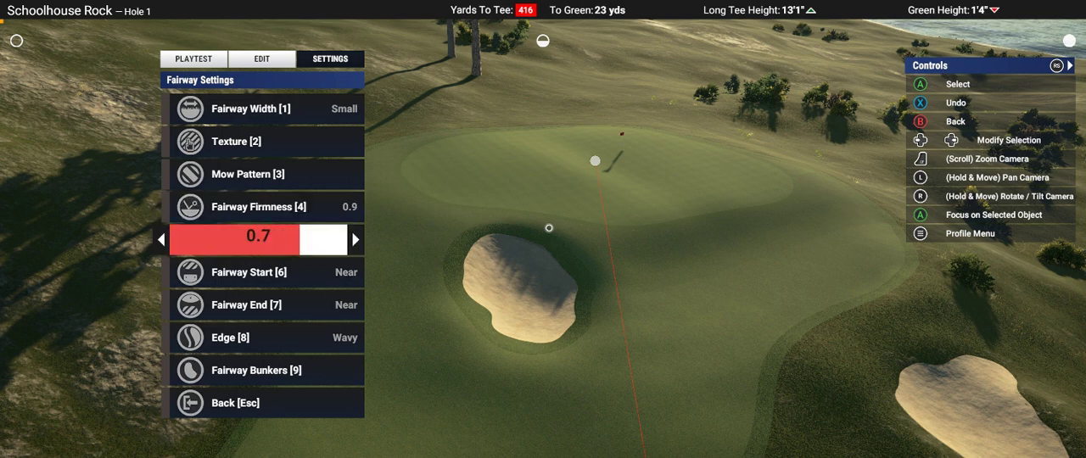
key("Return")
key("Escape")
Step: Set the rough firmness to 0.8 in the rough settings
key("Down")
key("Return")
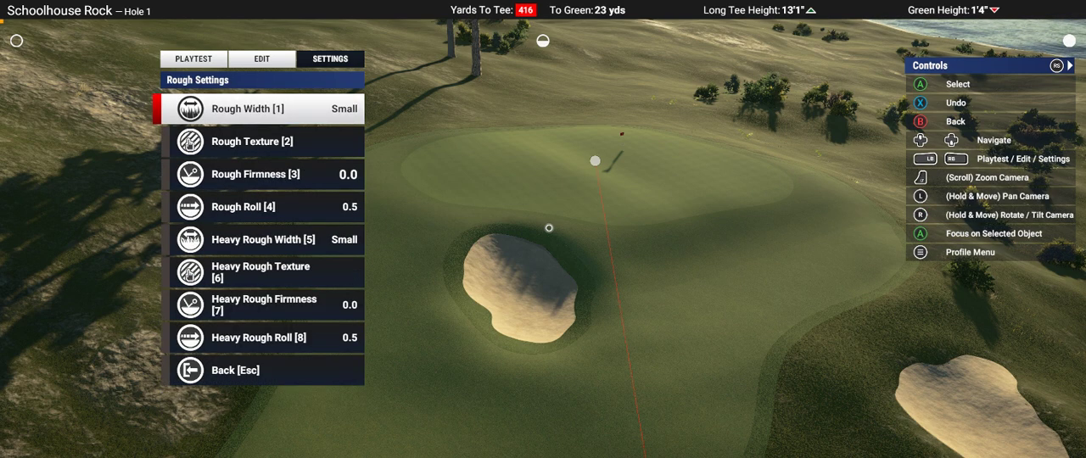
key("Down")
key("Down")
key("Return")
key("Right")
key("Right")
key("Right")
key("Right")
key("Right")
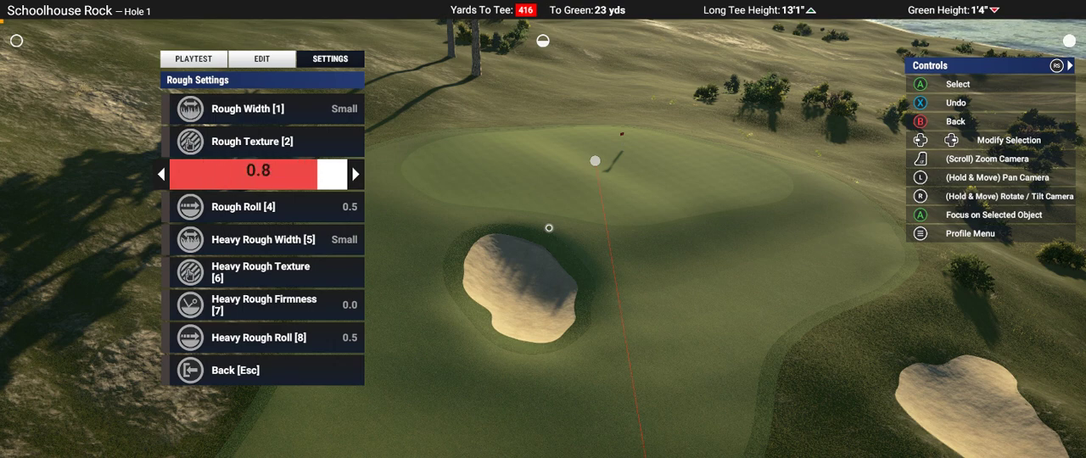
key("Return")
Step: Set the rough roll to 0.7
key("Down")
key("Return")
Step: Set the heavy rough firmness to 0.7
key("Return")
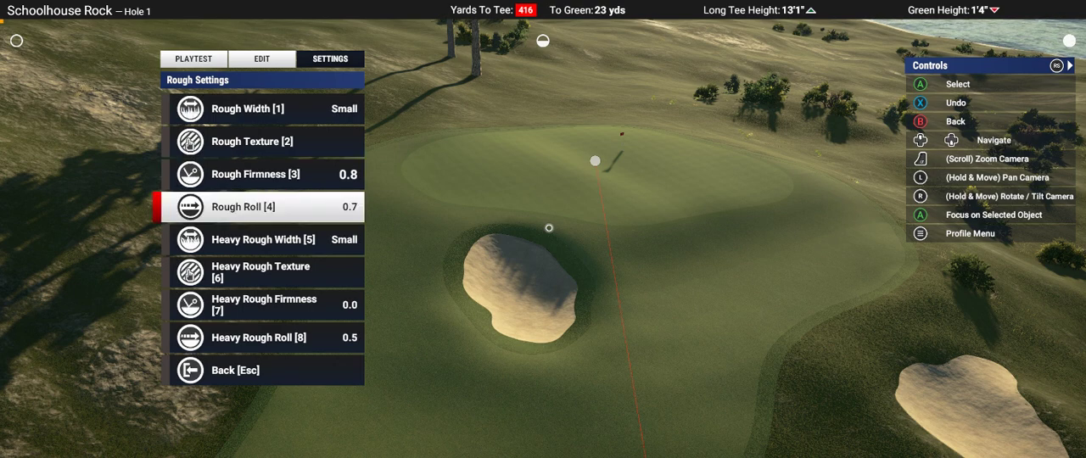
key("Down")
key("Down")
key("Down")
key("Return")
key("Right")
key("Right")
key("Right")
key("Right")
key("Right")
key("Right")
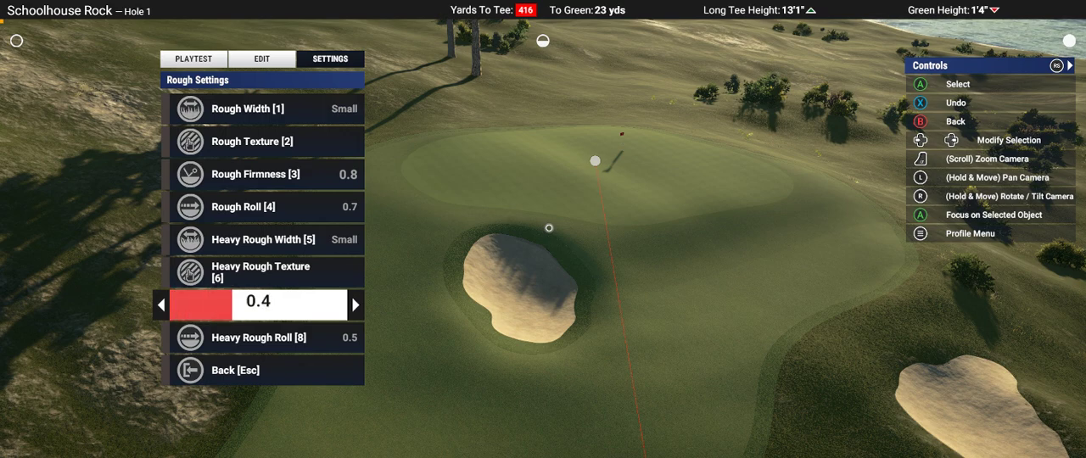
key("Return")
Step: Adjust the heavy rough roll and return to the main settings
key("Down")
key("Return")
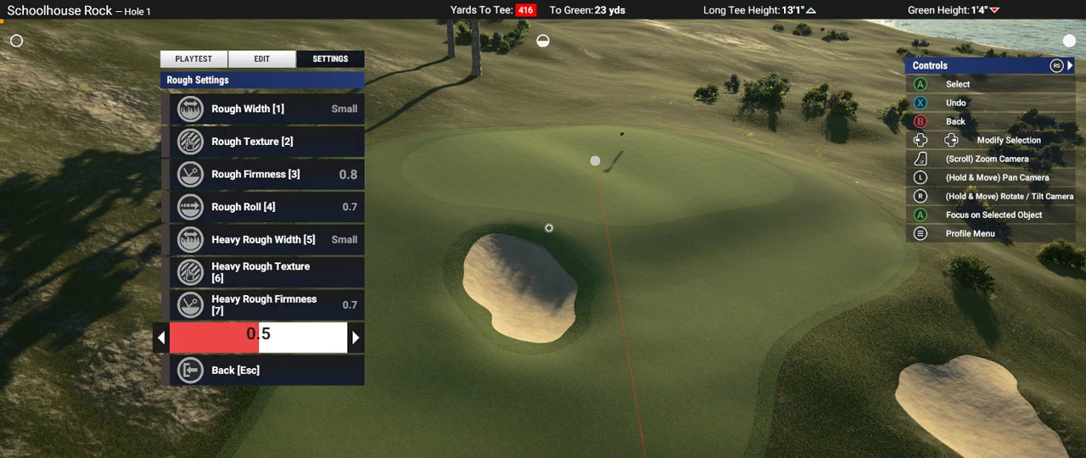
key("Return")
key("Escape")
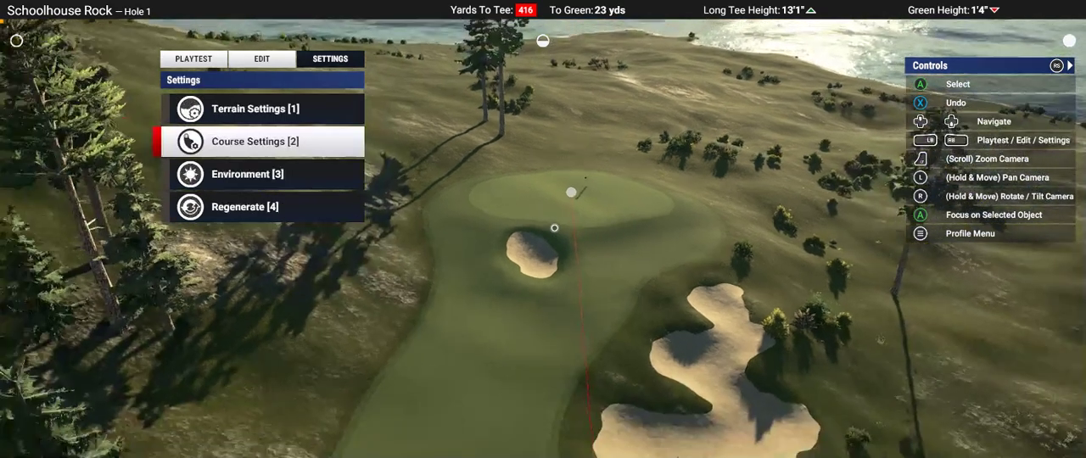
Step: Start a playtest of Hole 1 from the tee box and skip the hole introduction
key("Down")
key("Down")
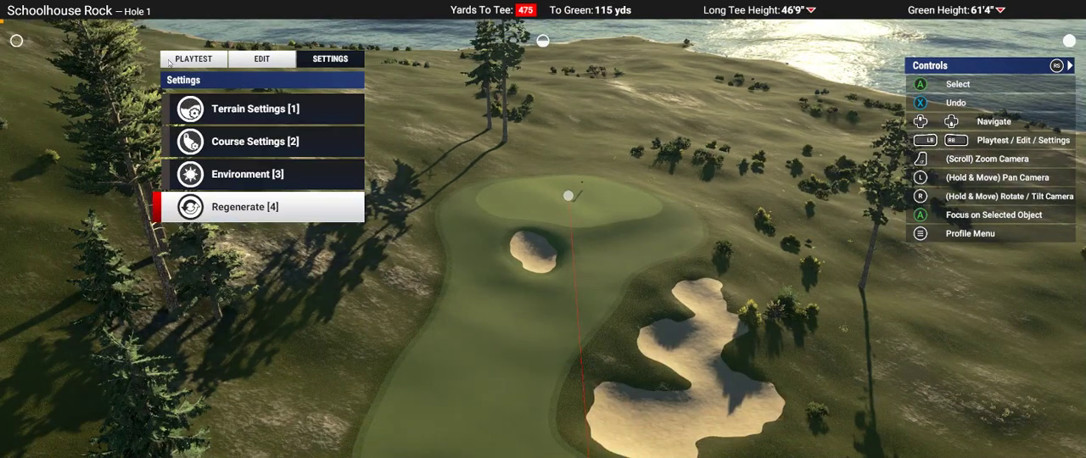
key("q")
key("q")
key("Down")
key("Down")
key("Down")
key("Up")
key("Return")
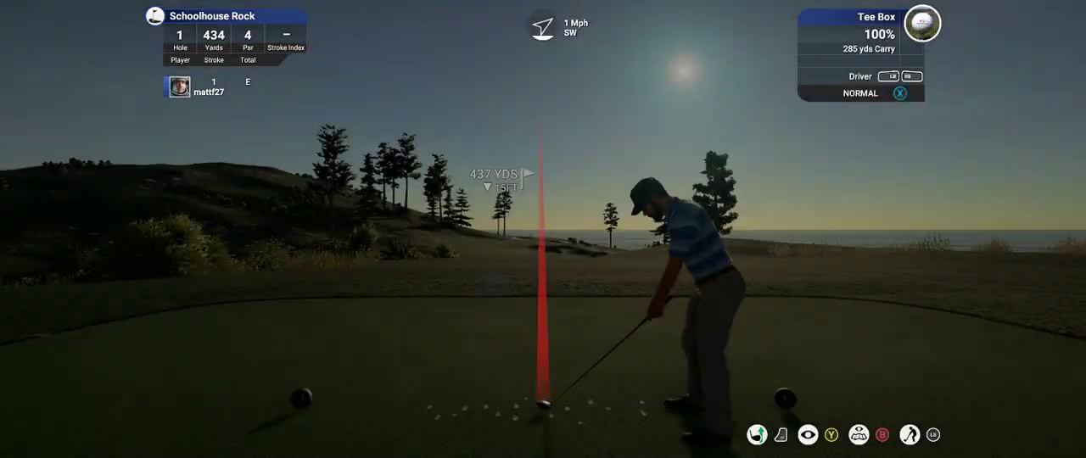
key("y")
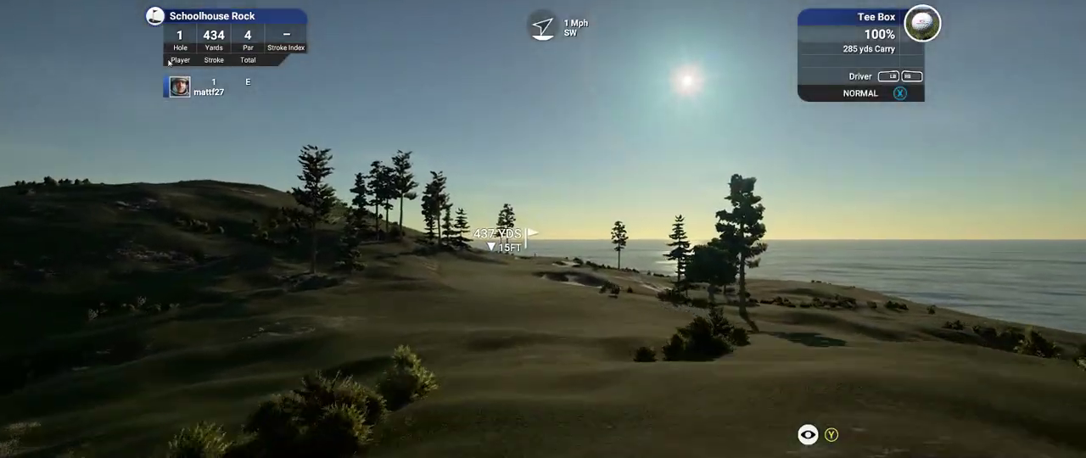